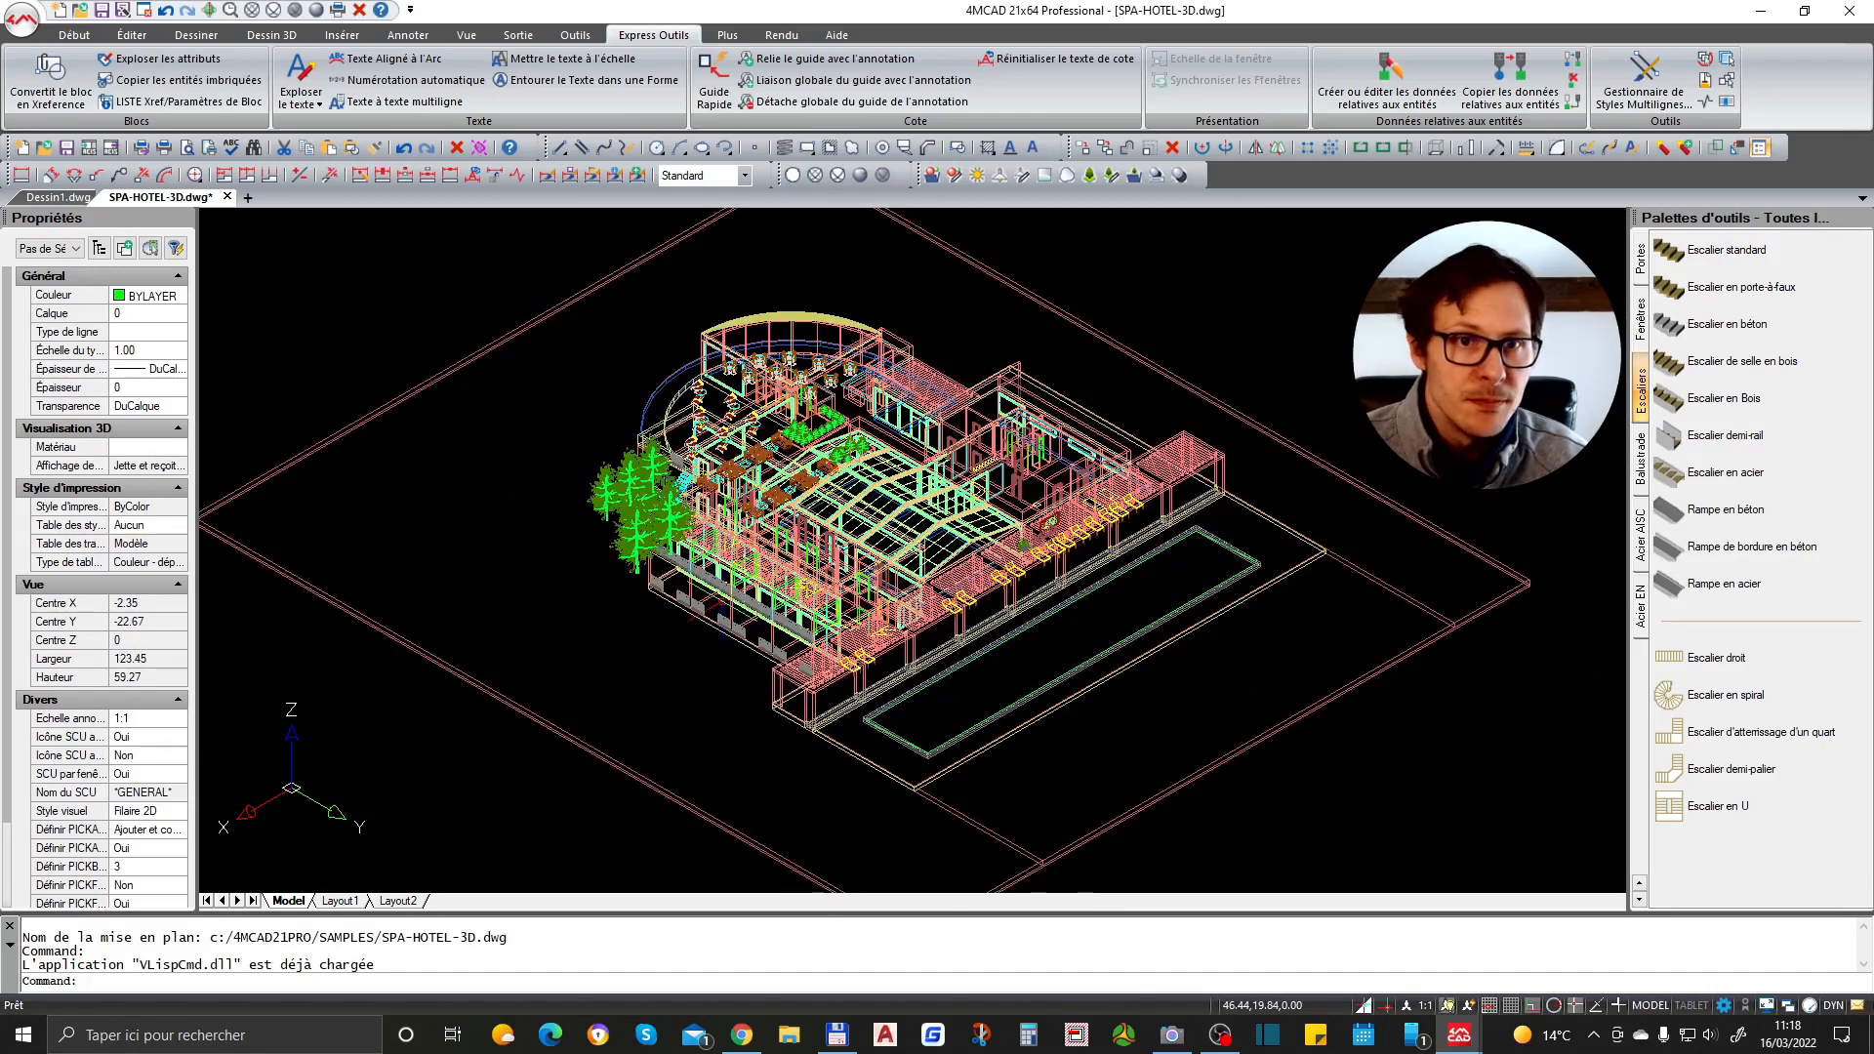
- Switch the viewport's visual style to 3D Wireframe, then to 3D Hidden
click(467, 36)
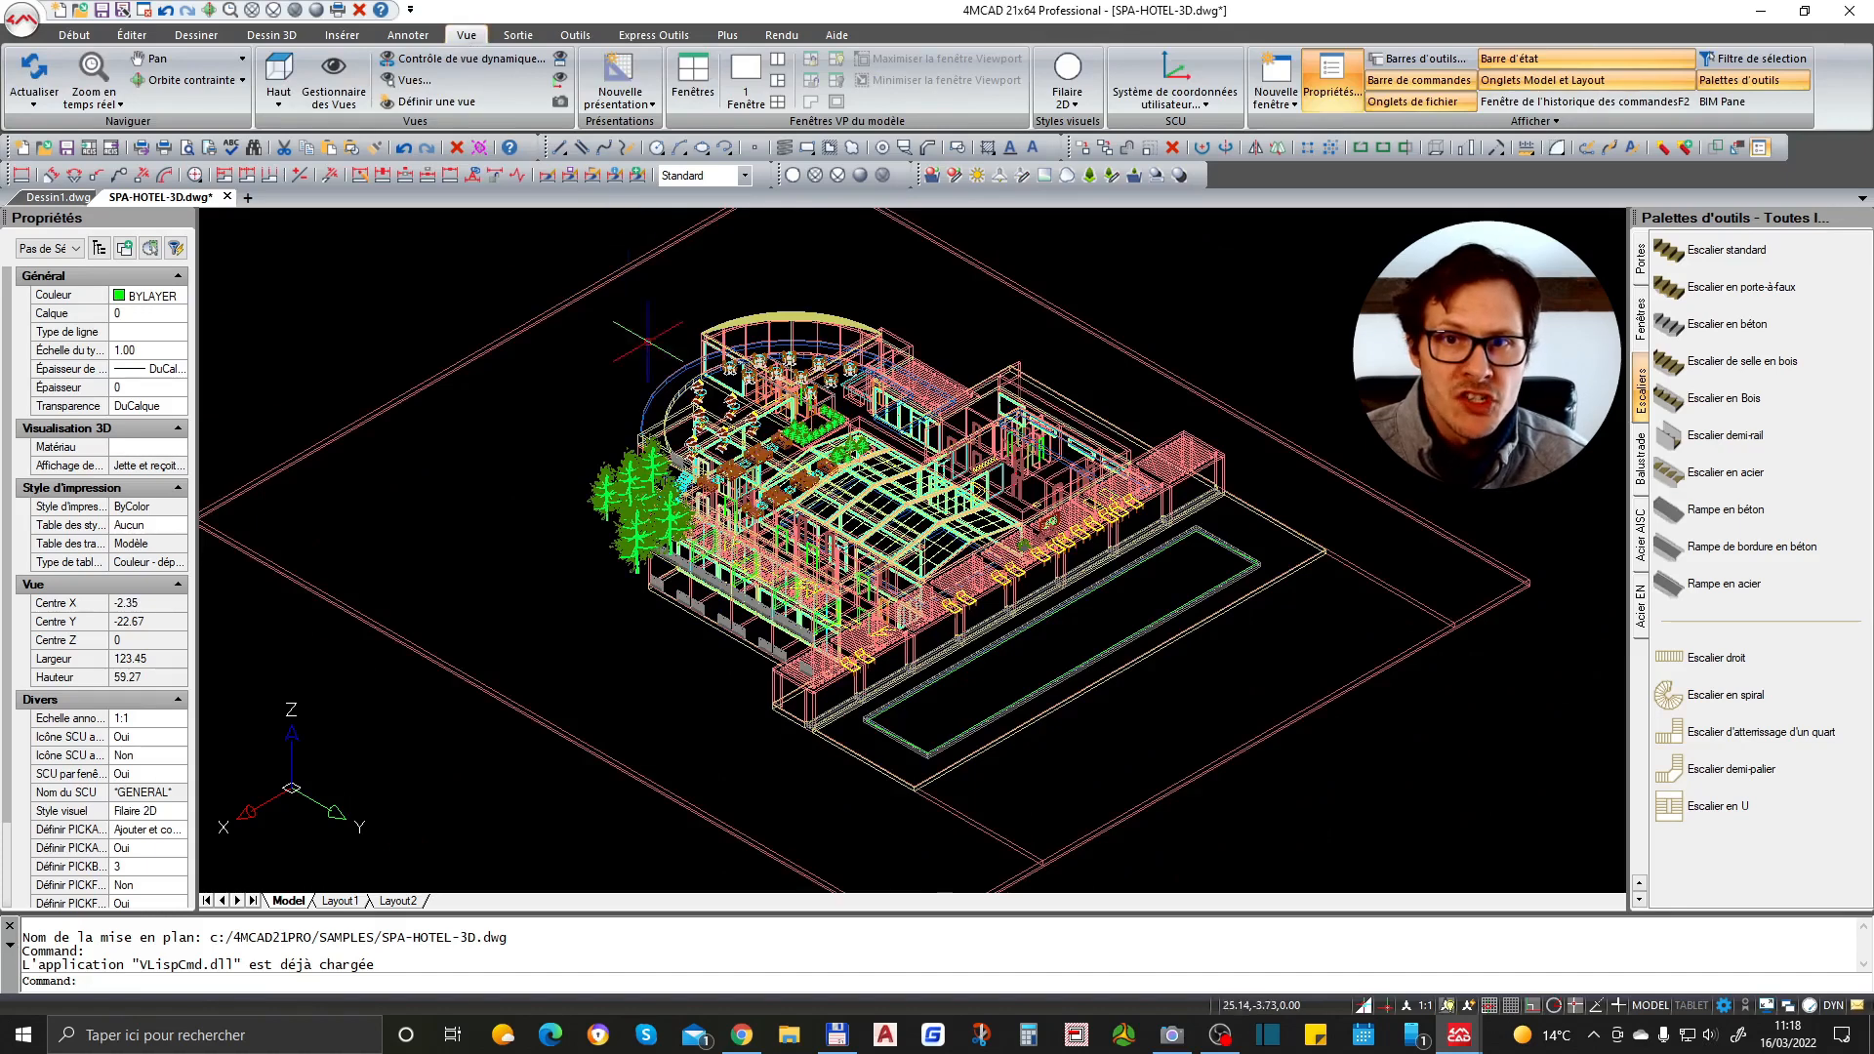
click(1072, 104)
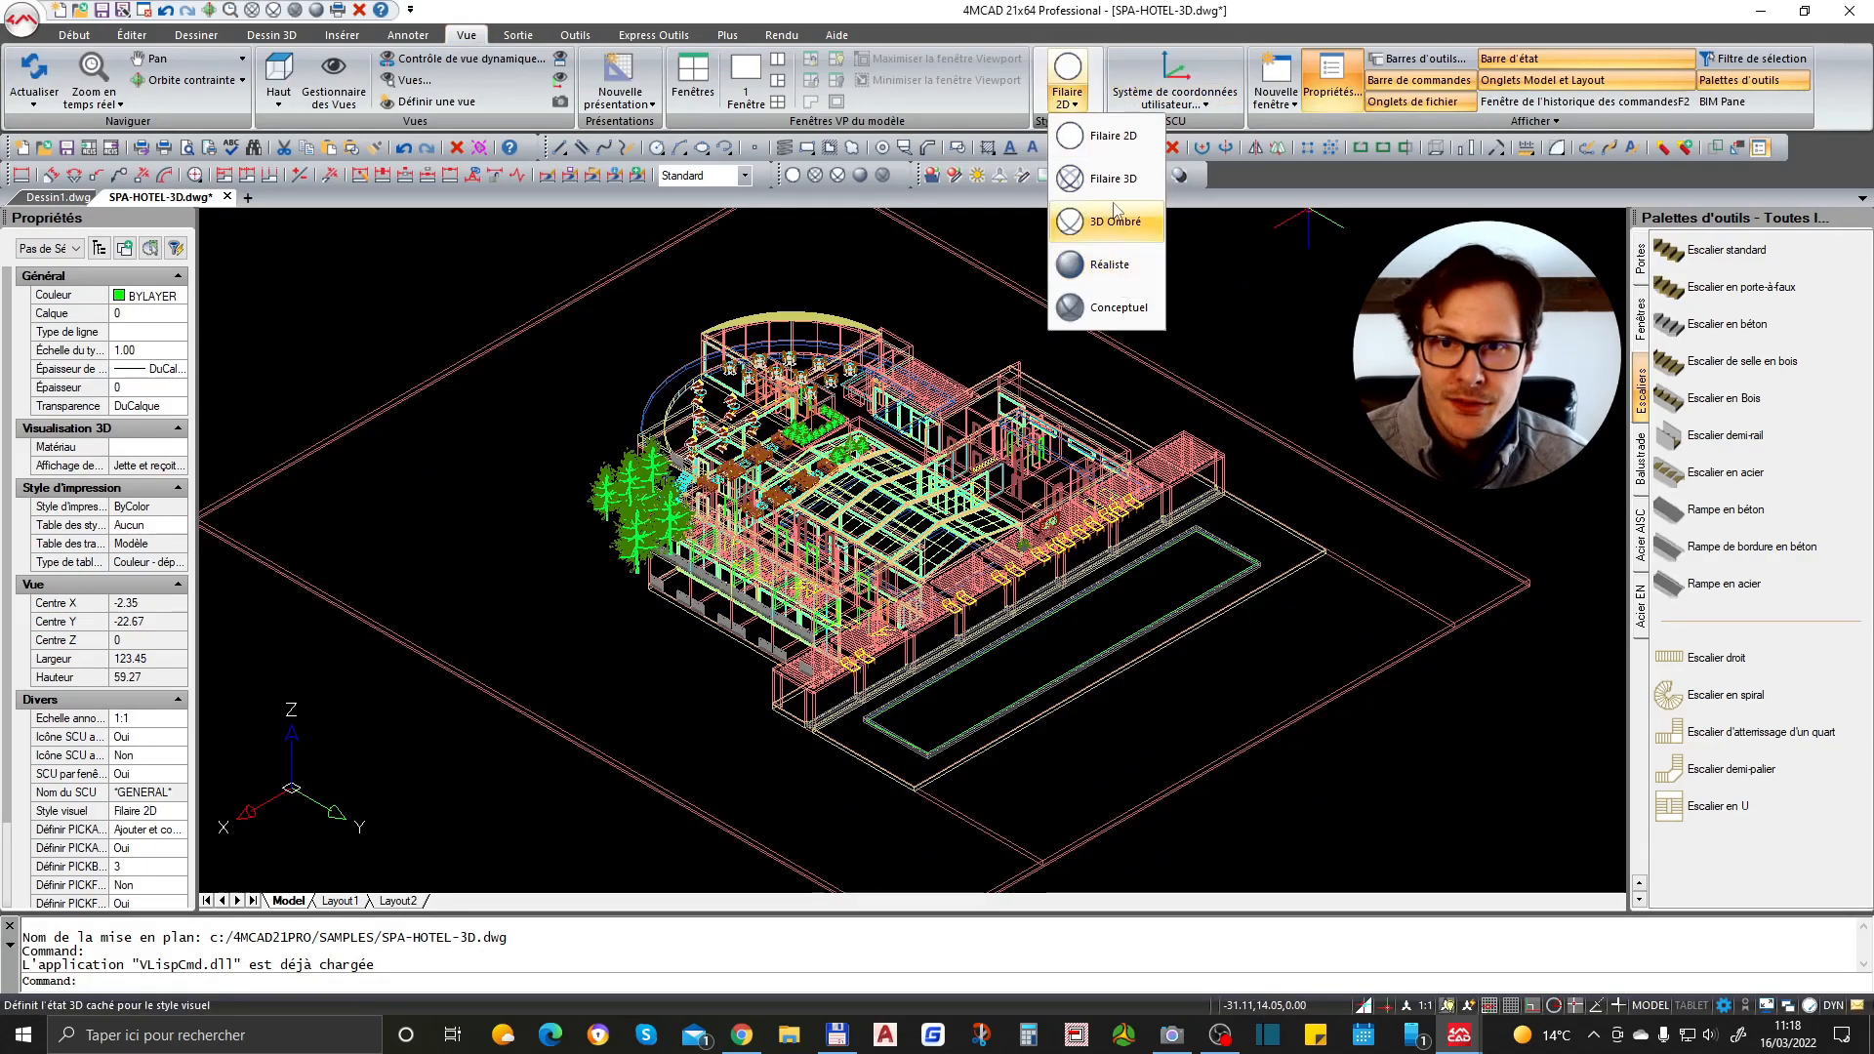
click(1113, 180)
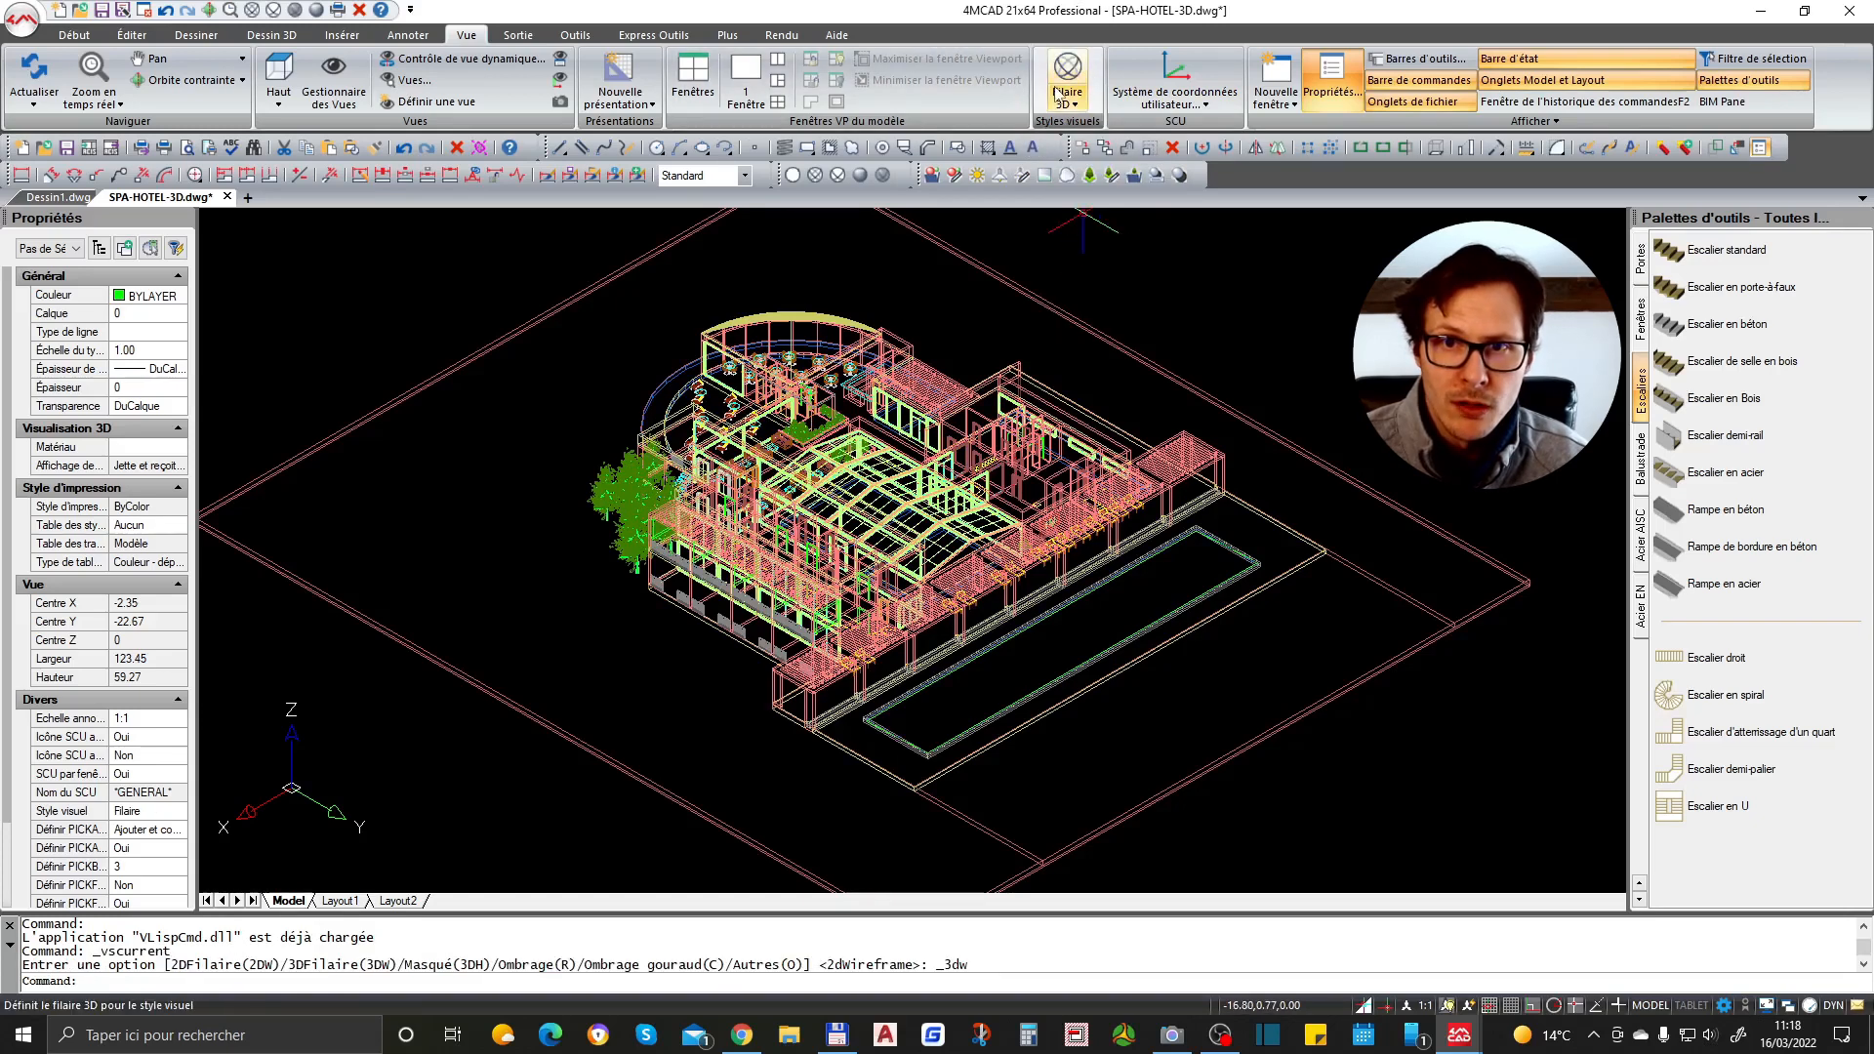
click(1066, 103)
click(1113, 222)
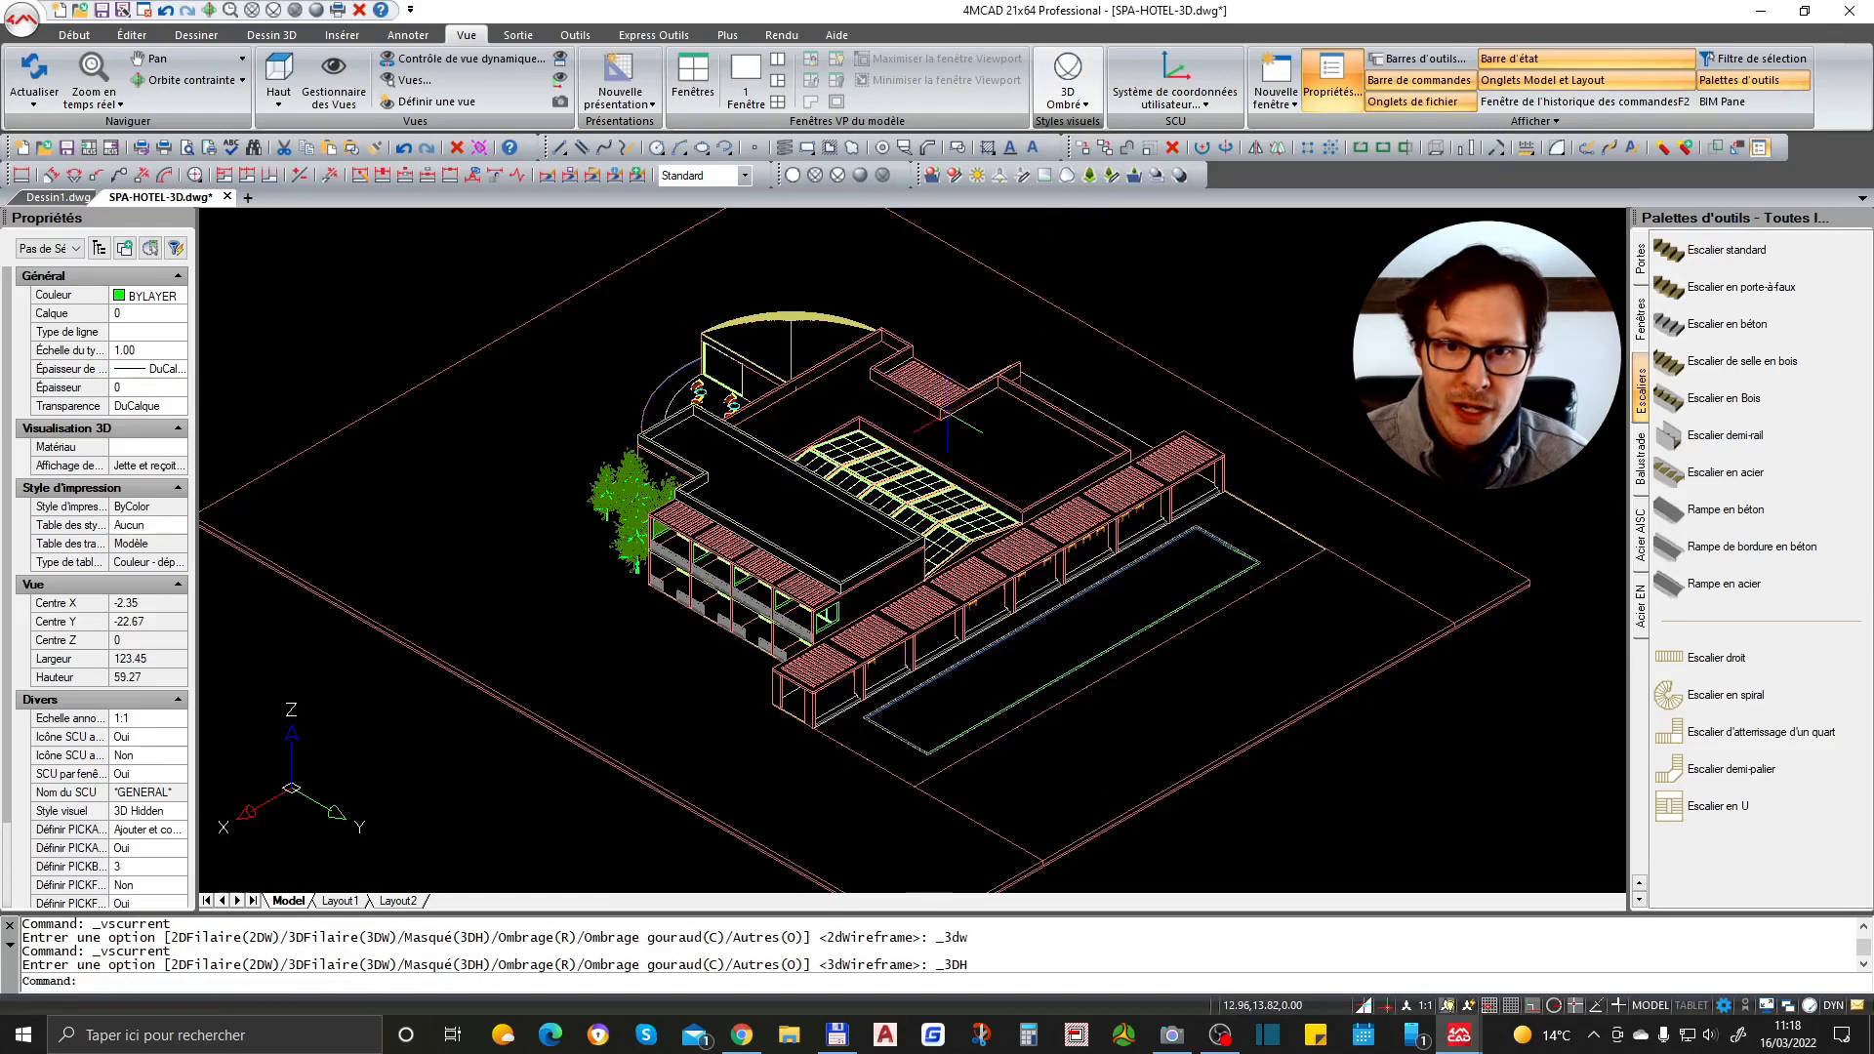
- Switch the visual style to Realistic
scroll(853, 525, up, 5)
click(1067, 78)
click(1068, 103)
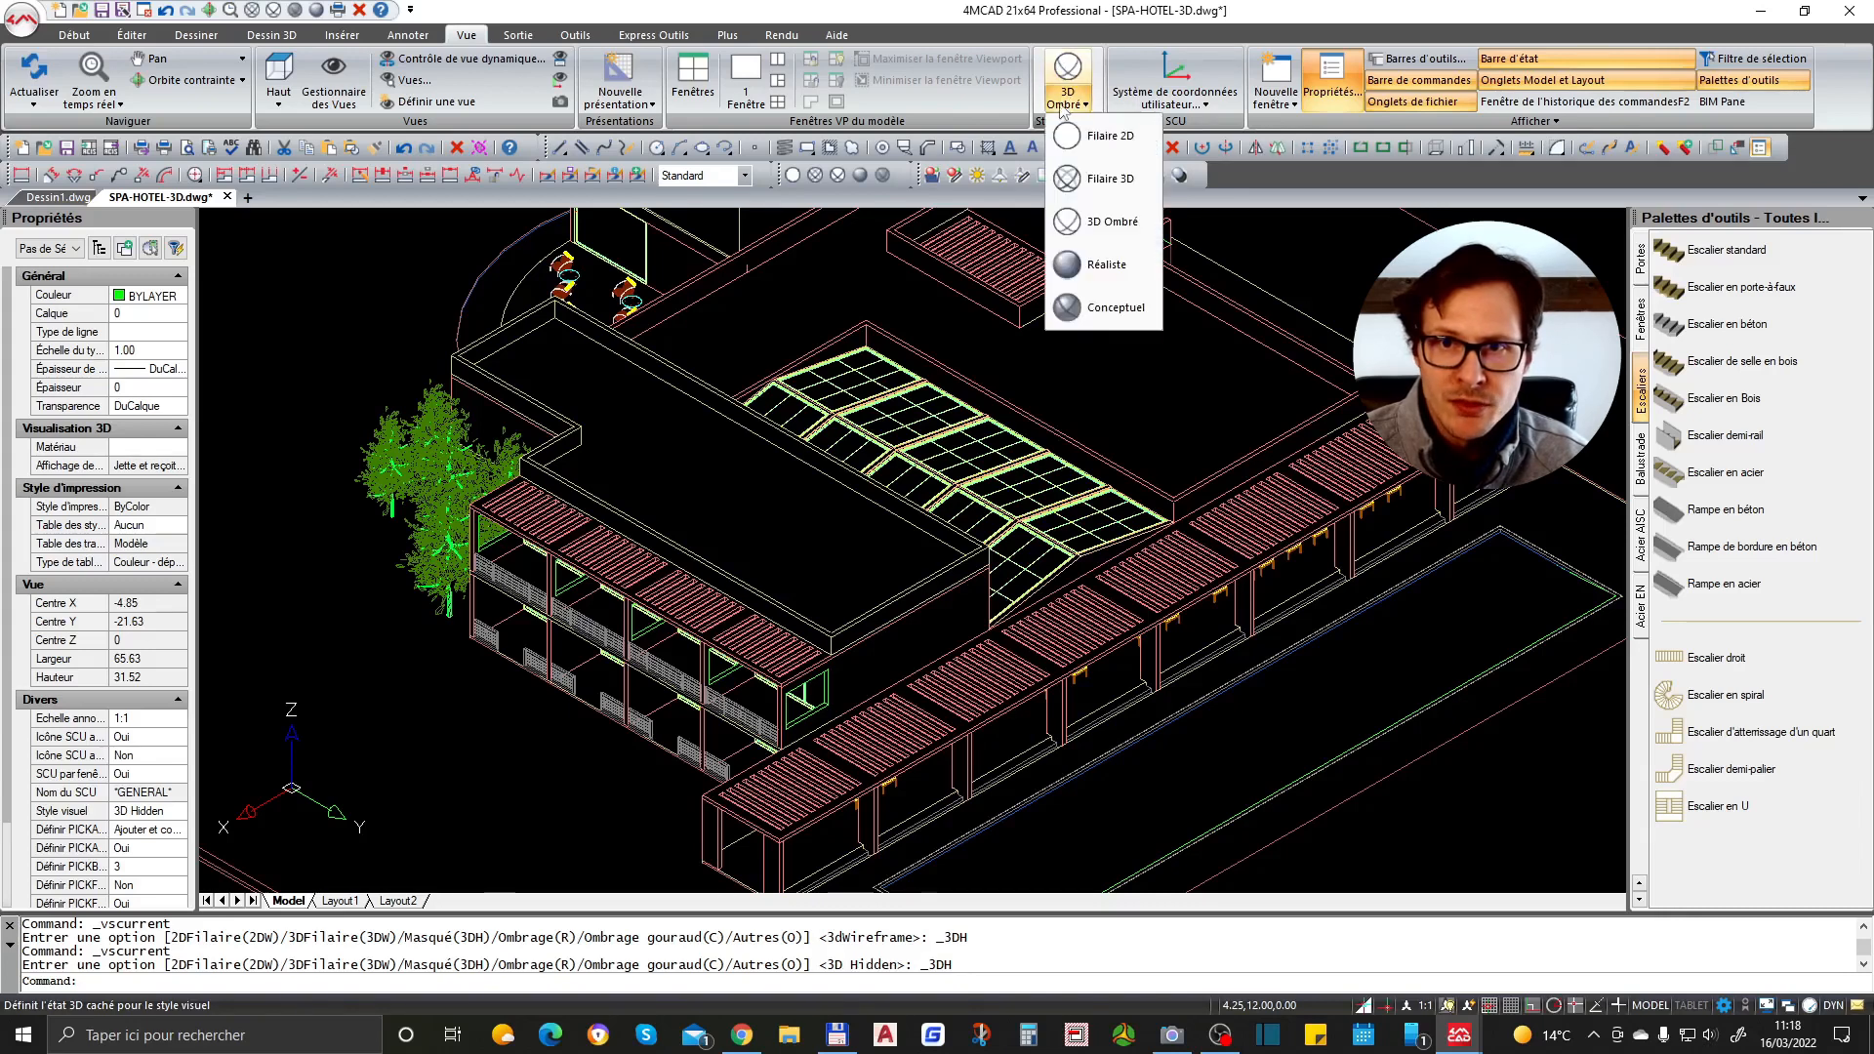
click(1113, 277)
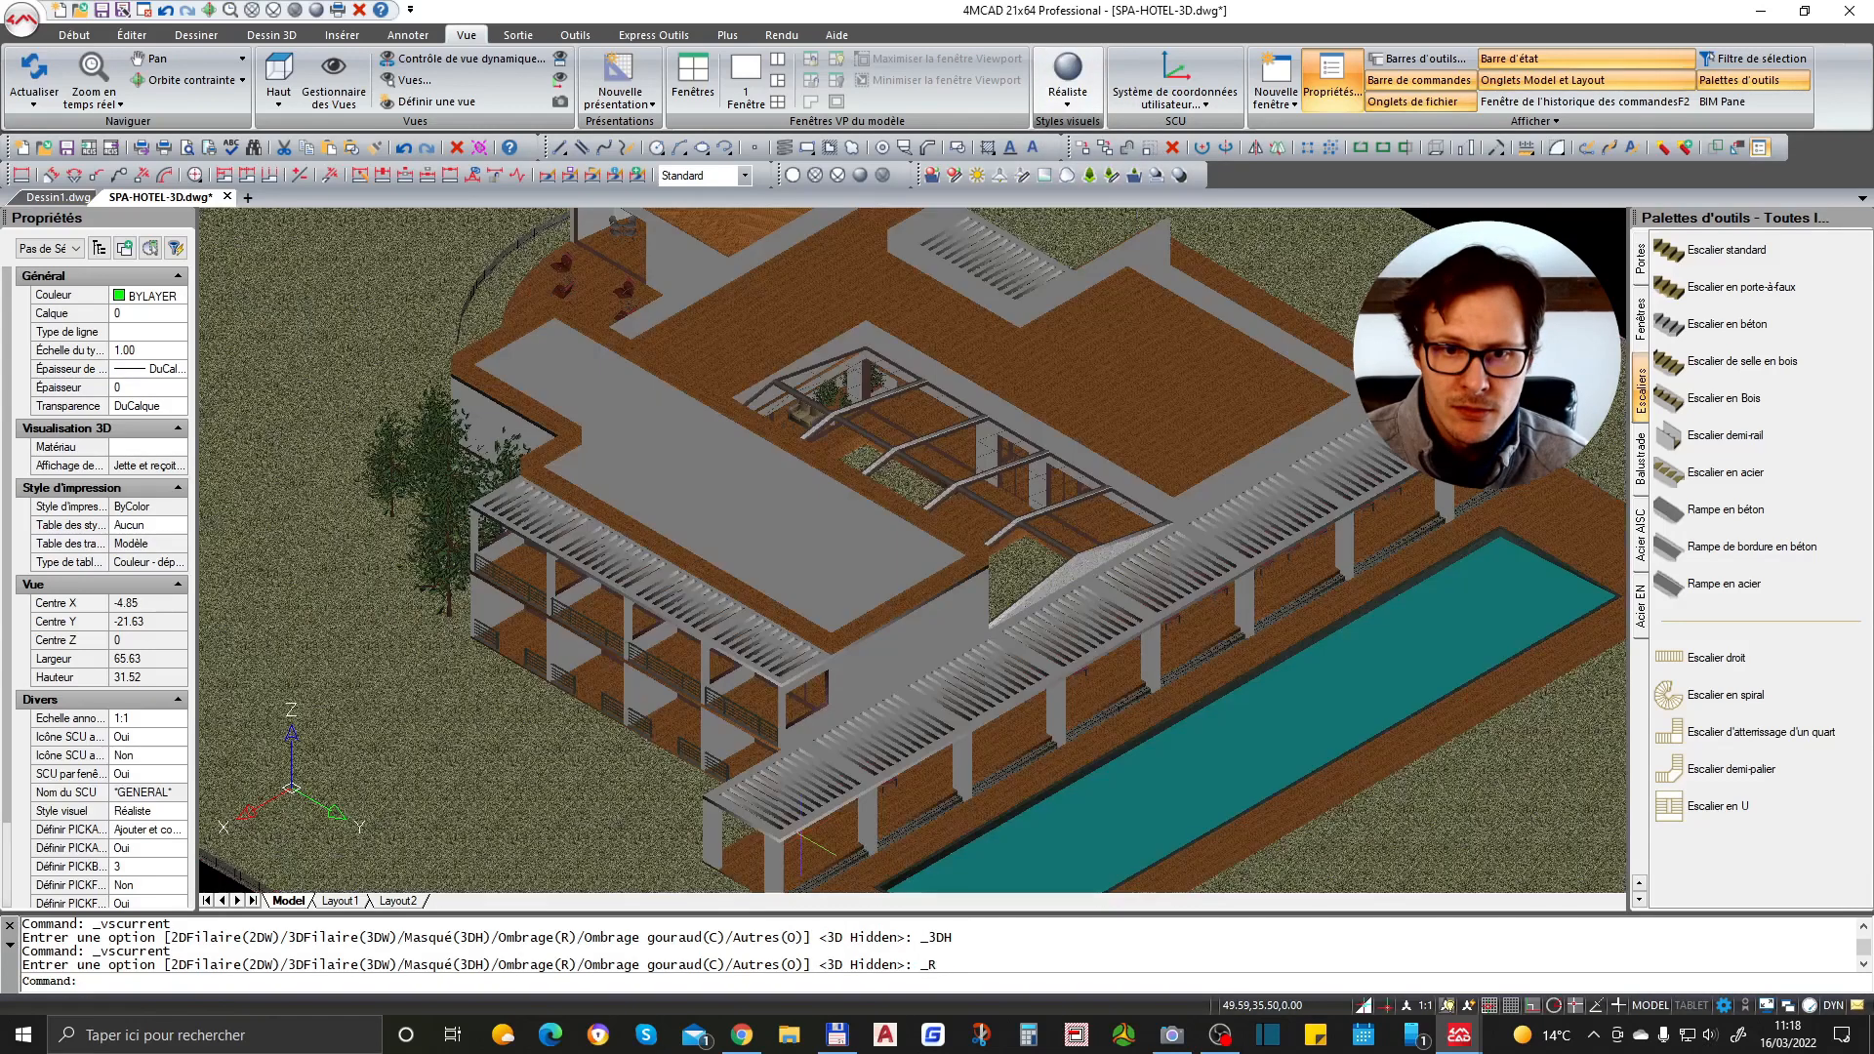
- Orbit around the realistic model to inspect the pergola and loungers beside the pool
scroll(923, 596, down, 2)
scroll(1010, 617, up, 5)
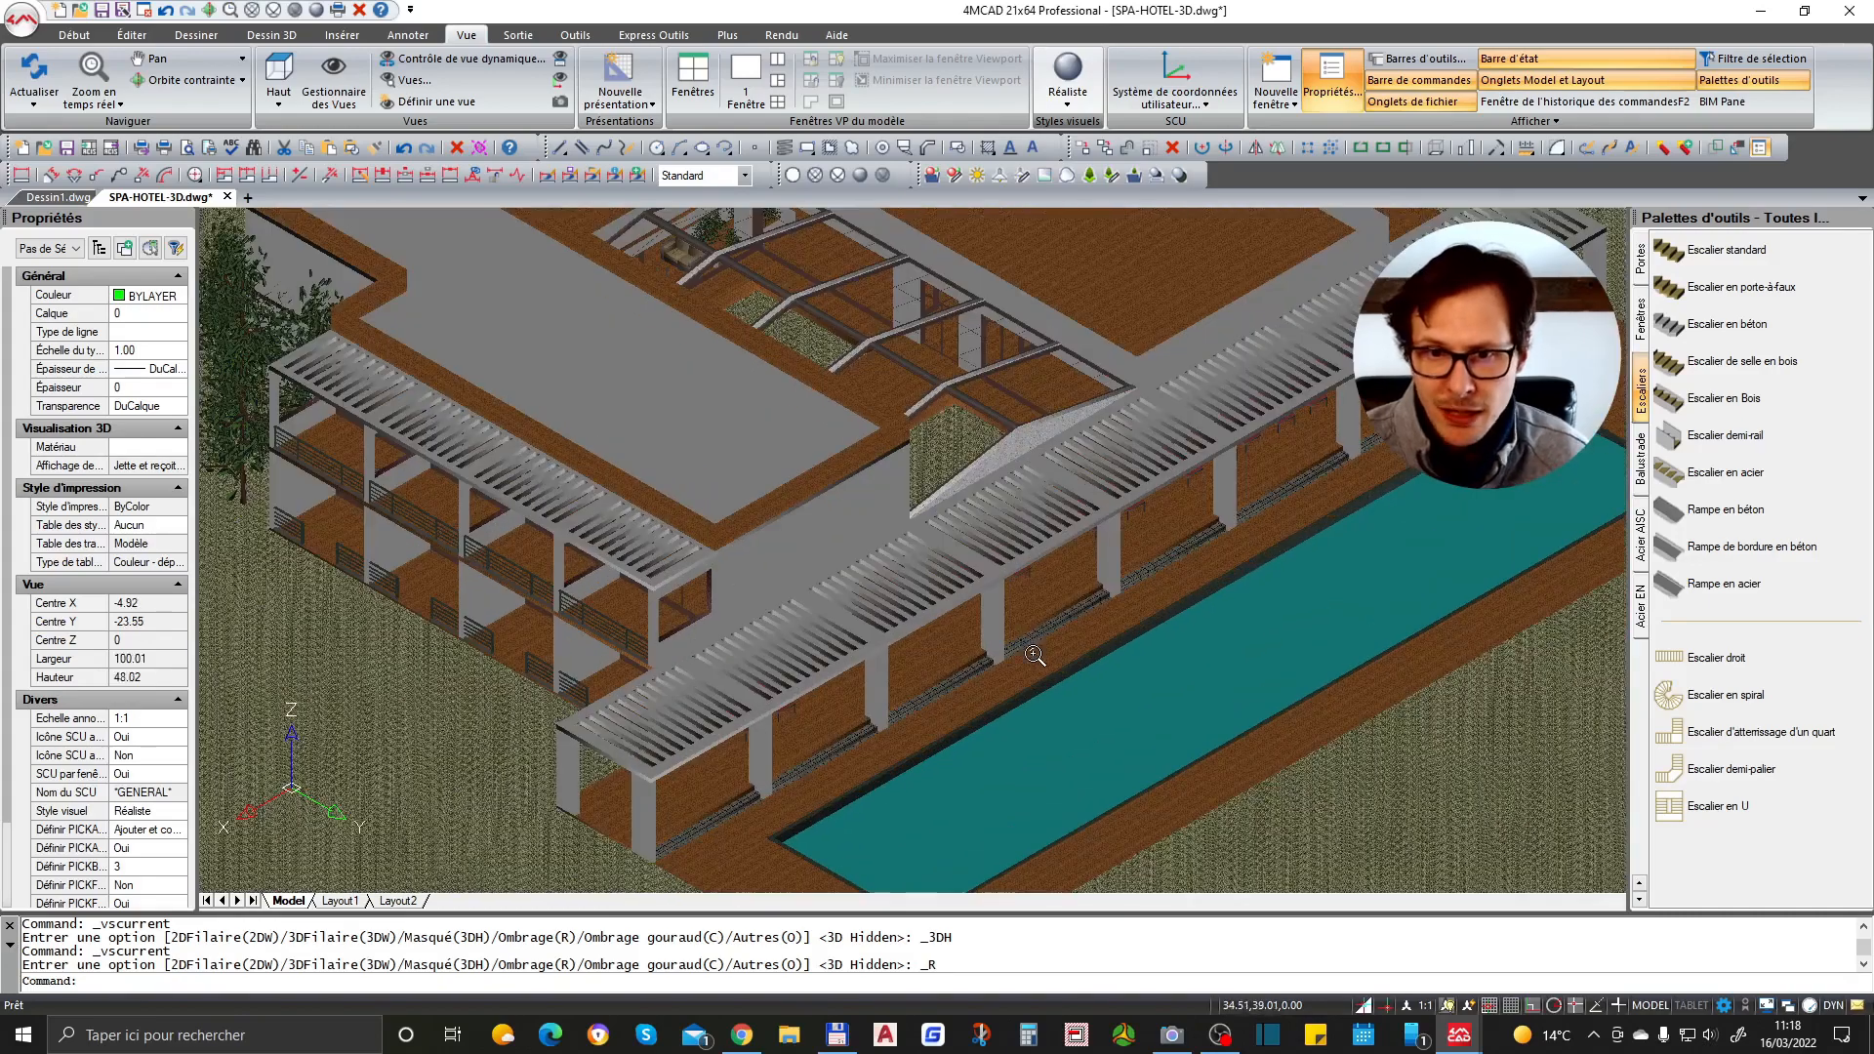
scroll(1064, 625, down, 5)
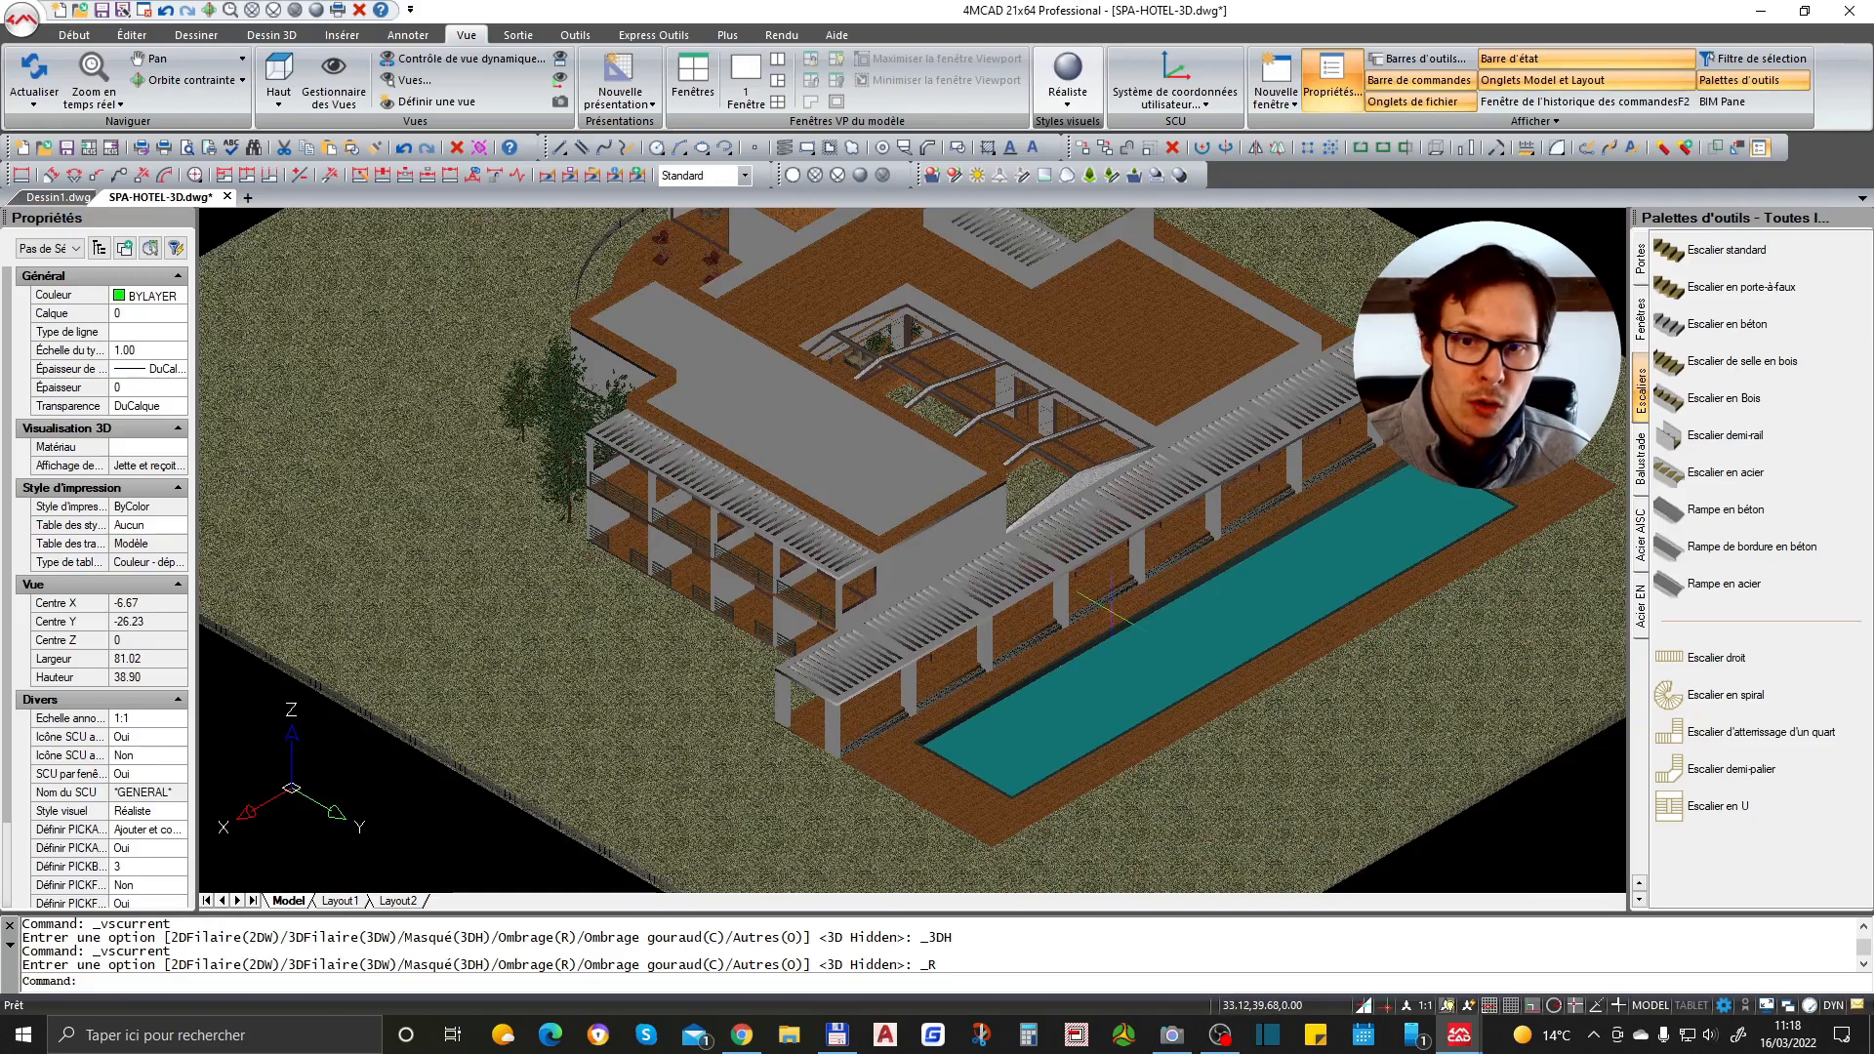
right_click(1035, 574)
click(1070, 540)
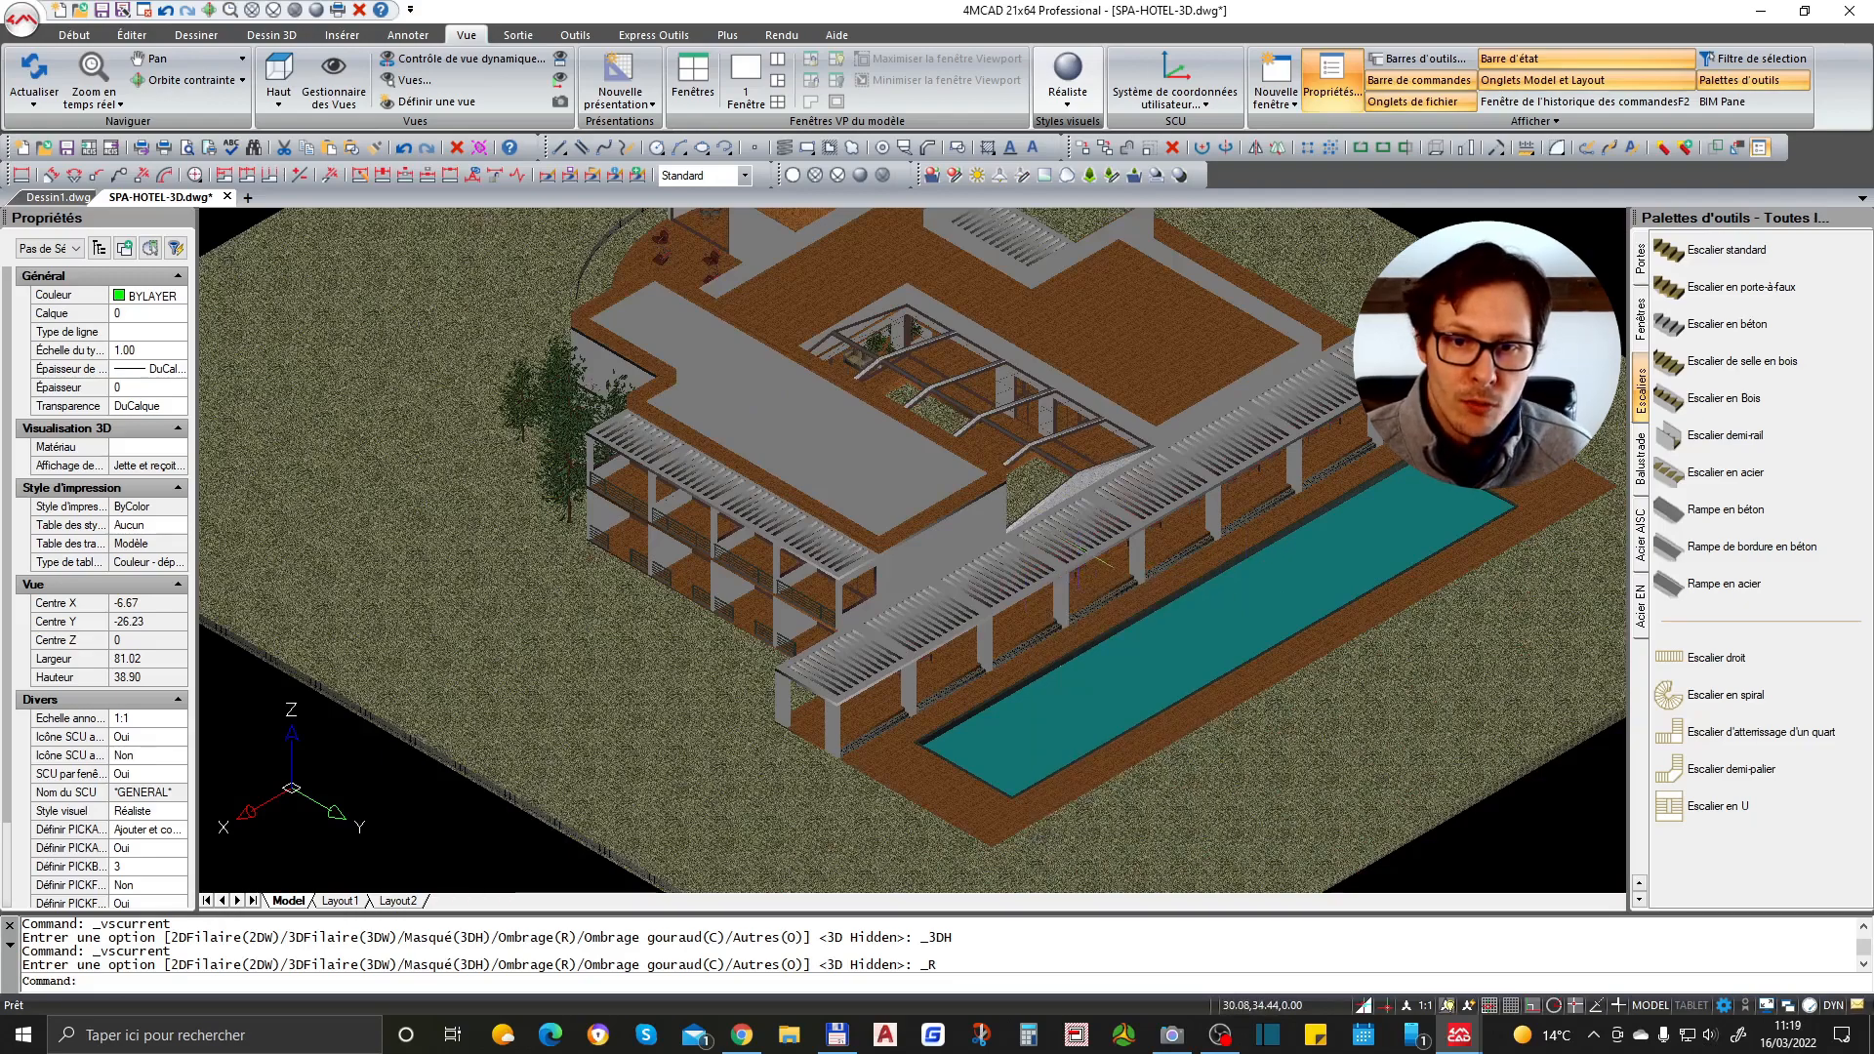
drag(1078, 532, 973, 491)
mouse_move(973, 491)
shift+middle_down()
mouse_move(962, 469)
mouse_move(979, 516)
mouse_move(972, 486)
shift+middle_up()
scroll(909, 509, up, 6)
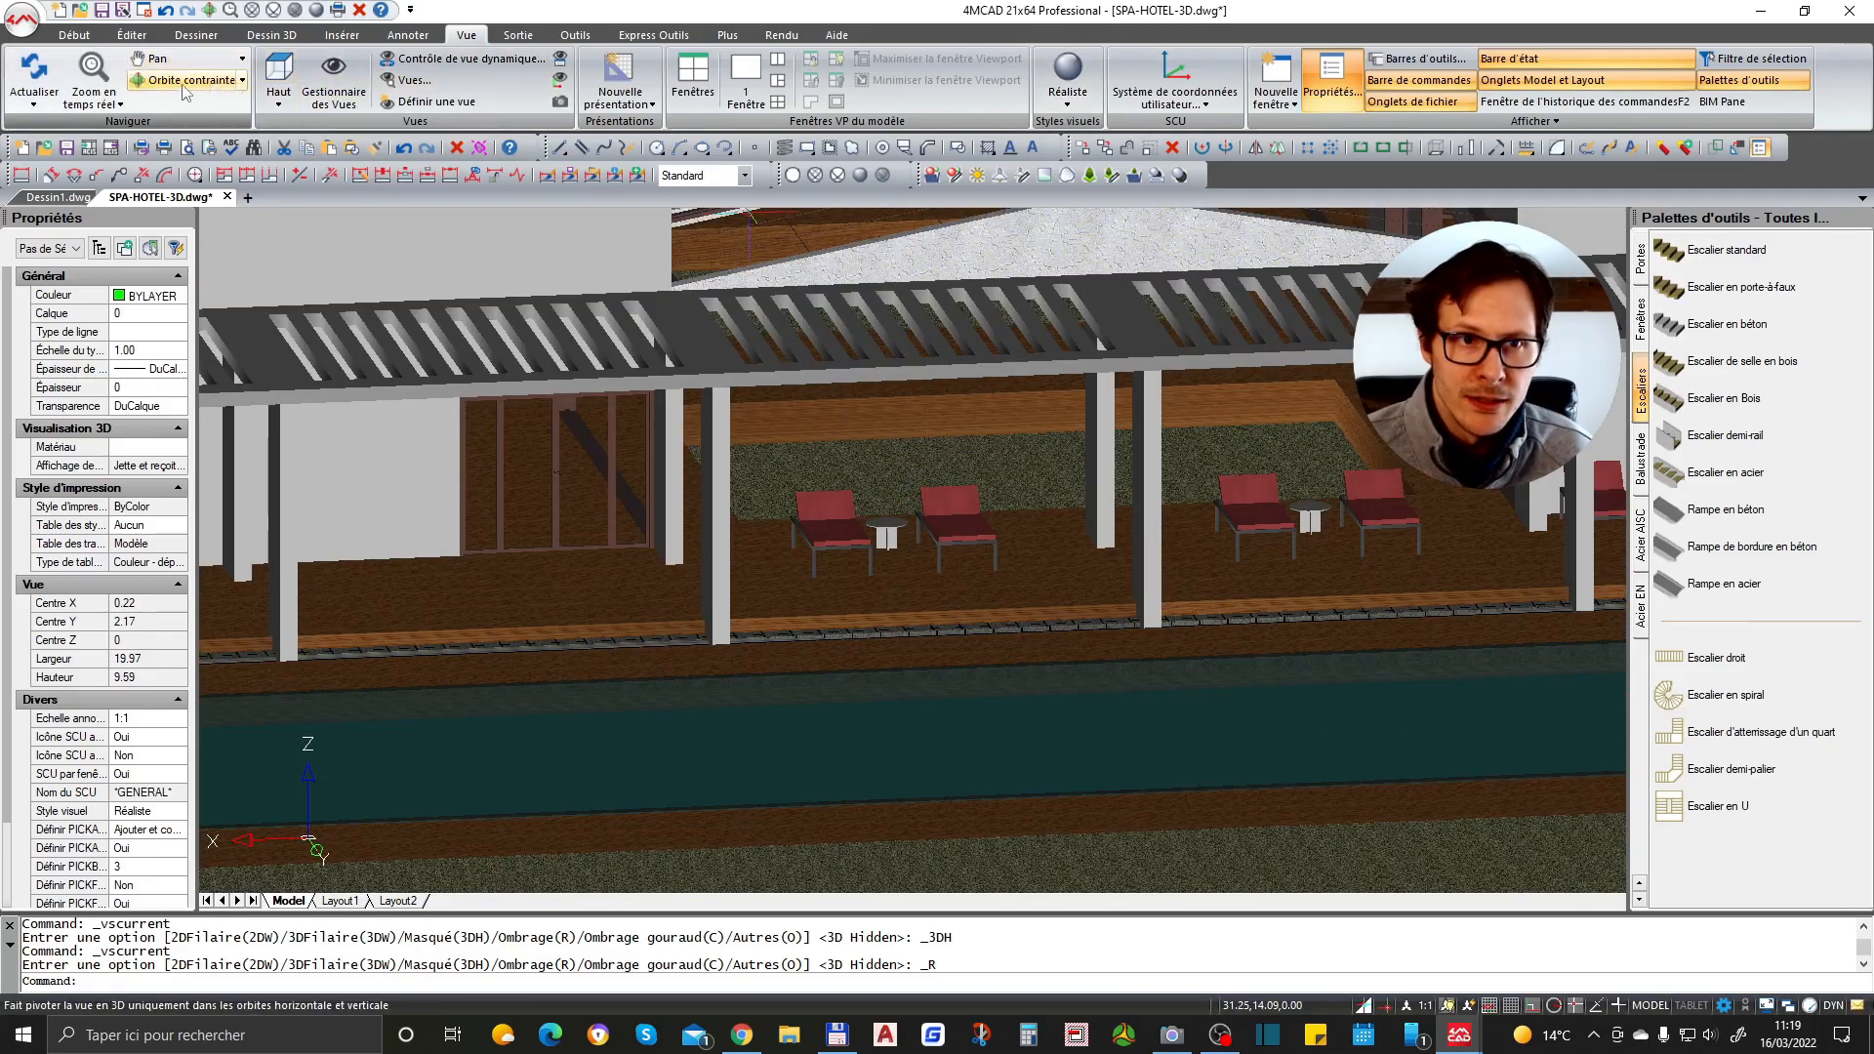
- Use Constrained Orbit to rotate the view and inspect the rounded lounge area
click(108, 98)
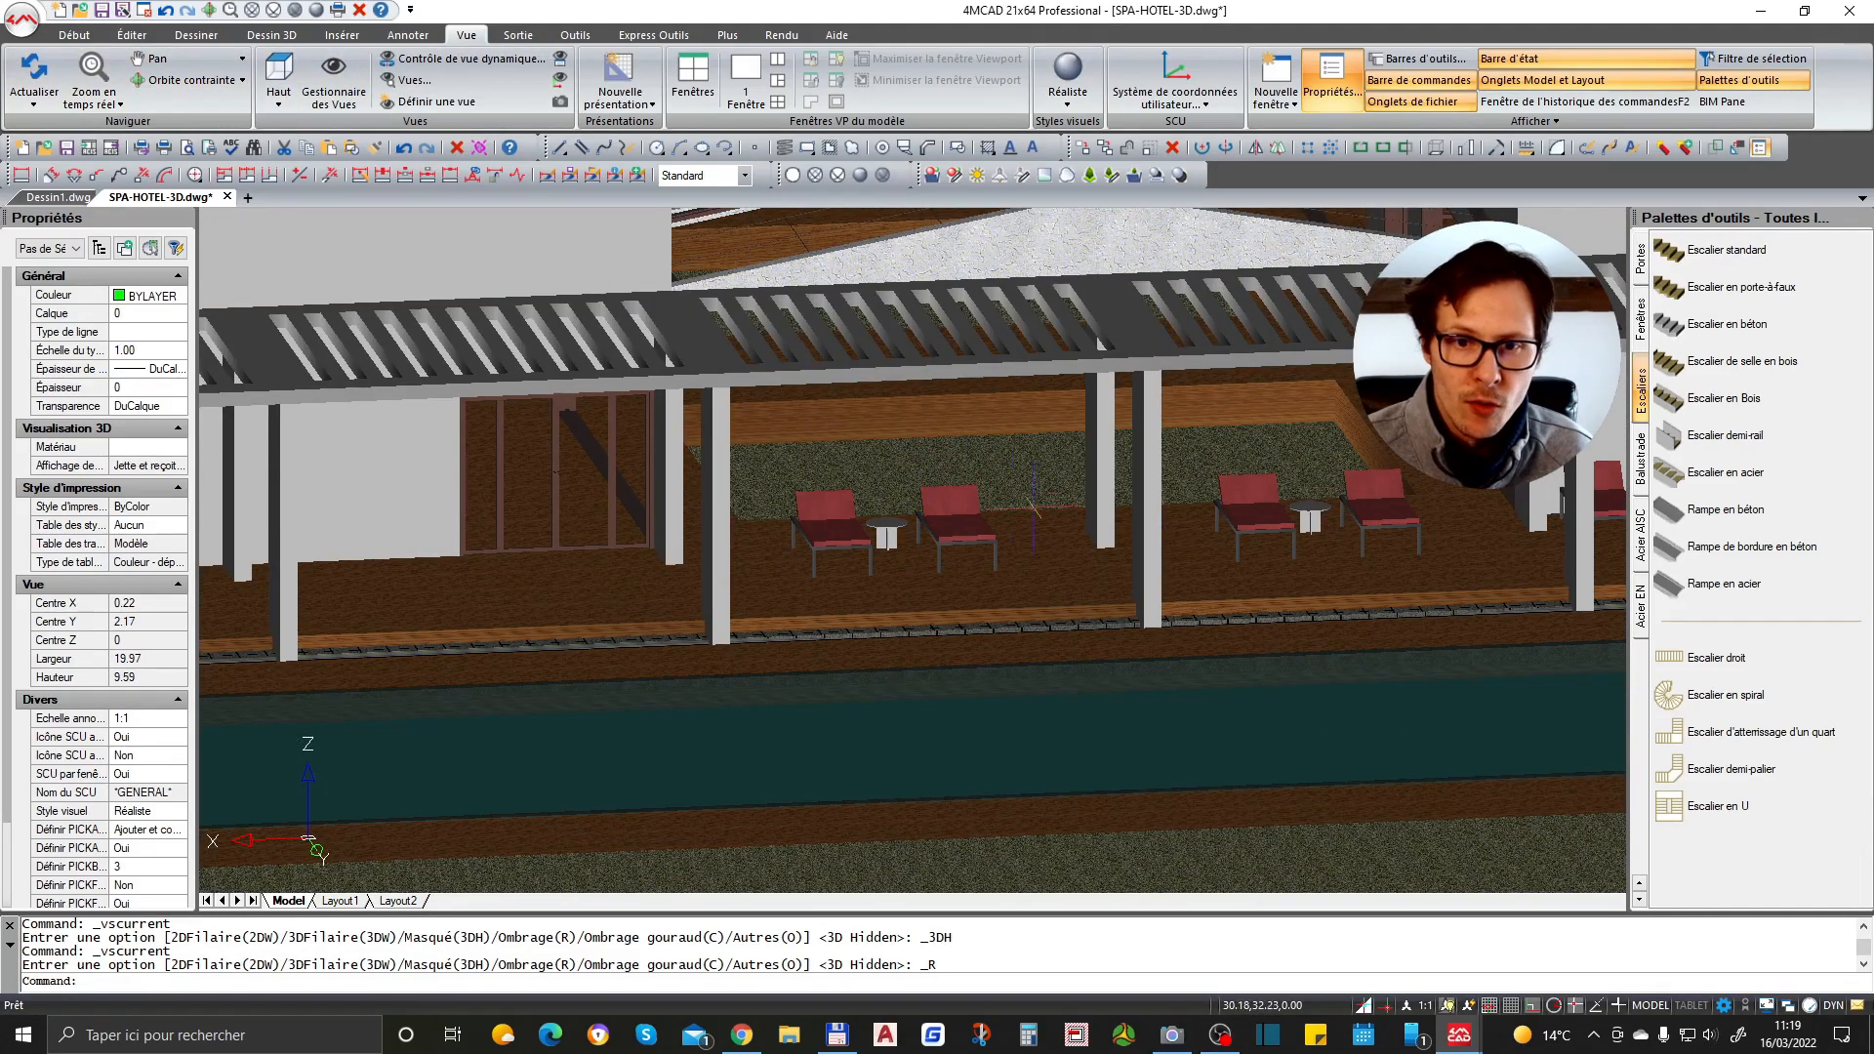
drag(1054, 521, 977, 540)
shift+middle_drag(673, 484, 1105, 527)
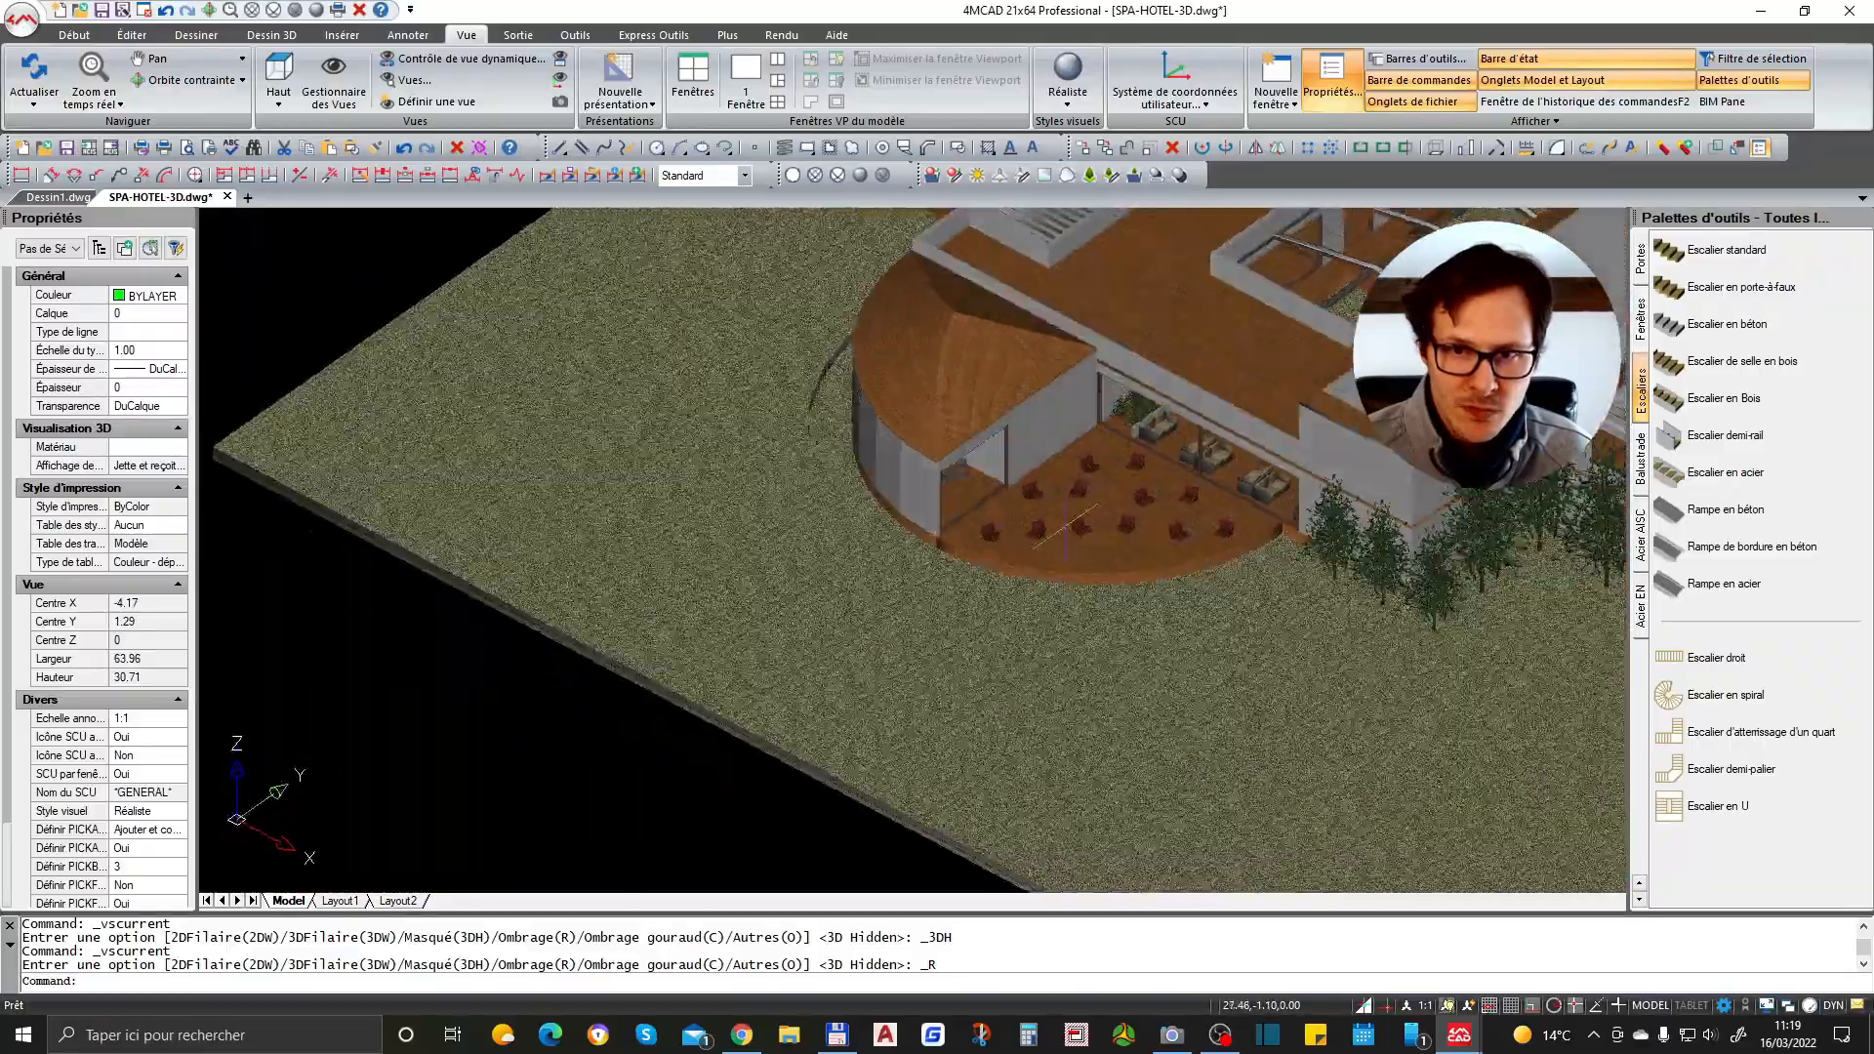
scroll(1092, 422, up, 6)
scroll(1092, 422, up, 2)
scroll(1035, 459, down, 8)
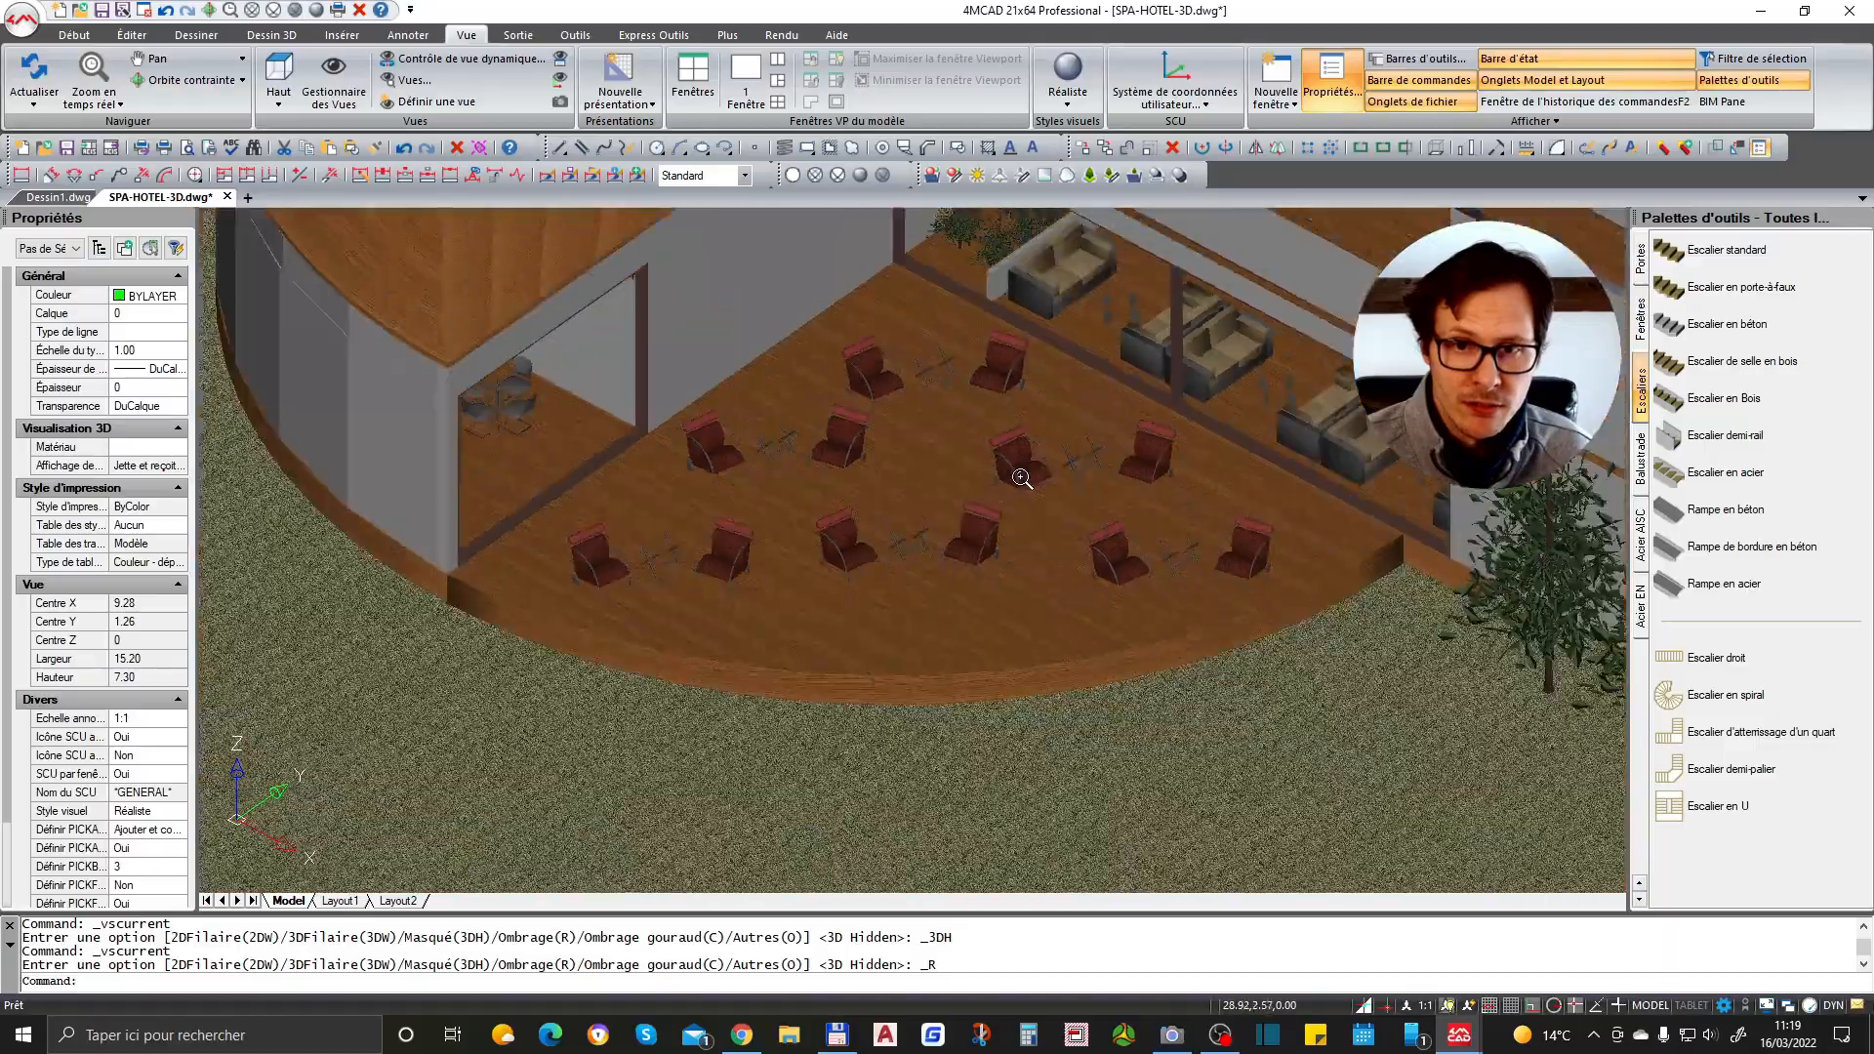
- Zoom and pan across the lounge chairs and the pergola walkway to examine the details
scroll(1001, 493, up, 10)
scroll(1001, 493, up, 1)
scroll(1025, 449, down, 9)
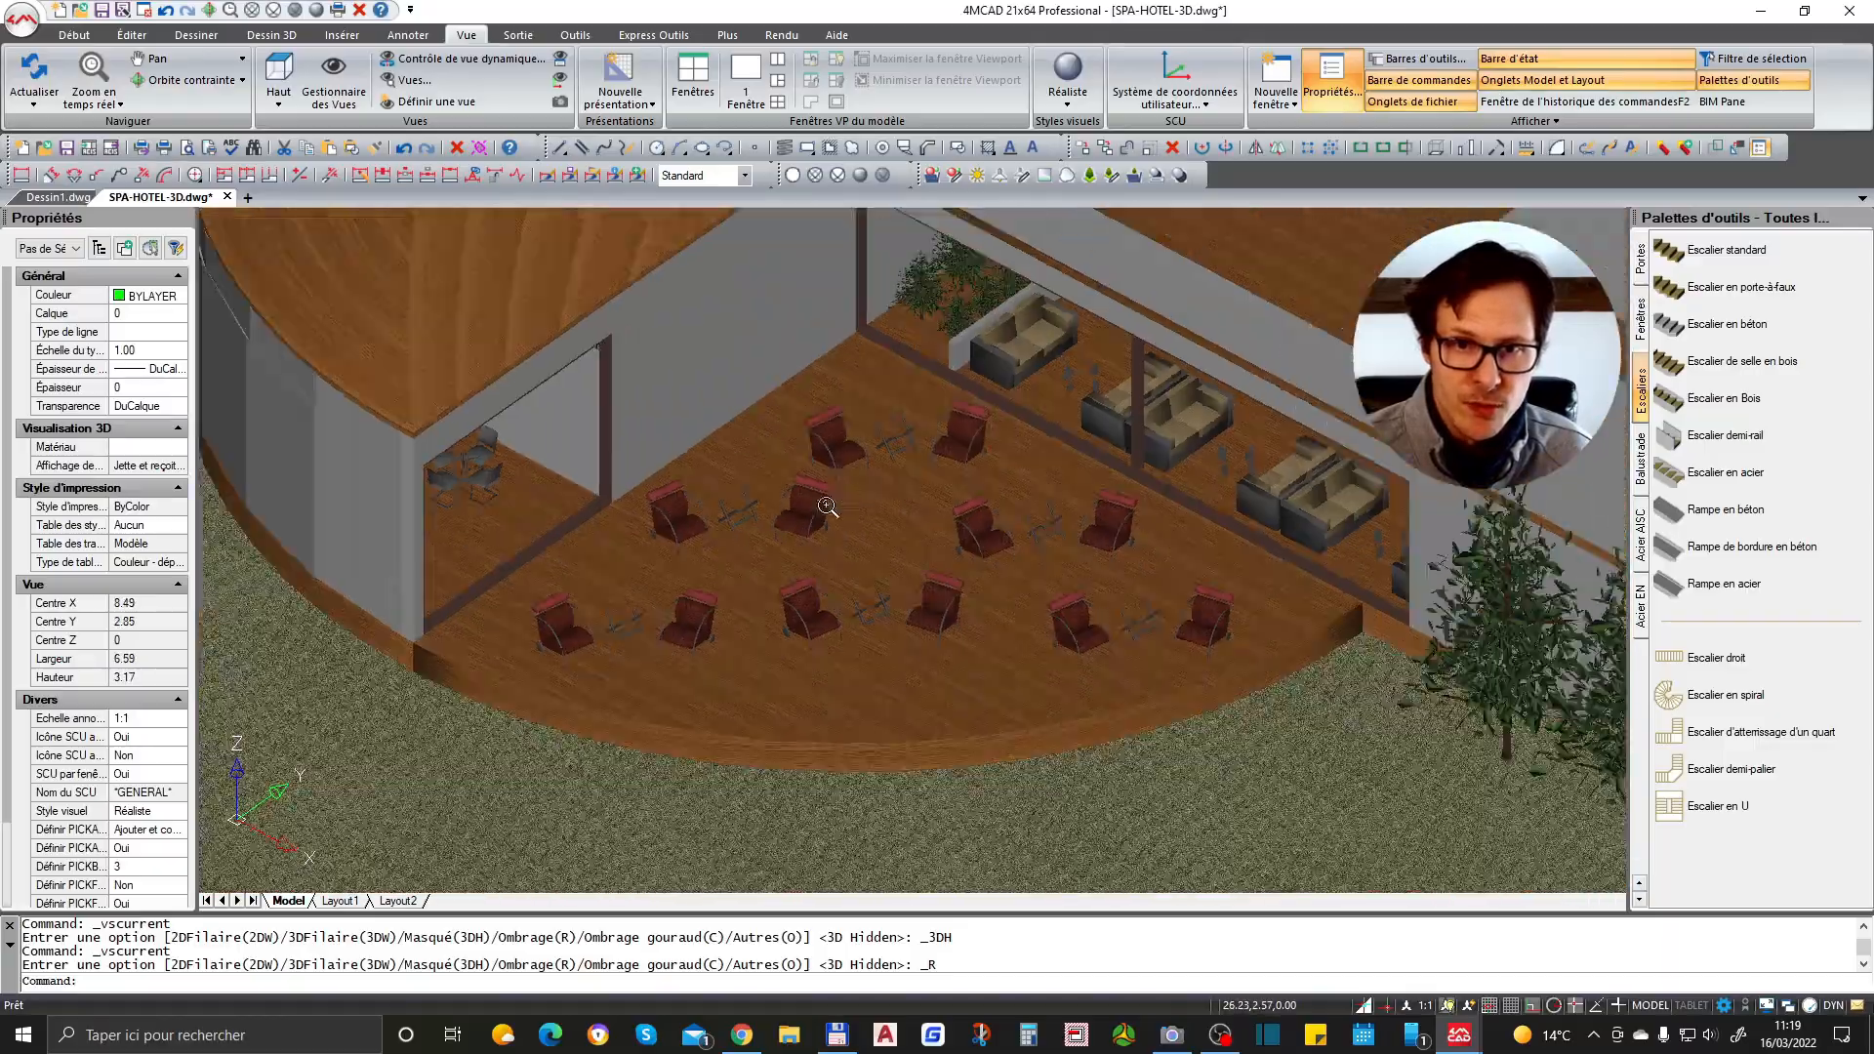
scroll(1082, 369, up, 3)
scroll(1188, 560, up, 1)
shift+middle_drag(1188, 561, 857, 529)
scroll(1179, 410, down, 3)
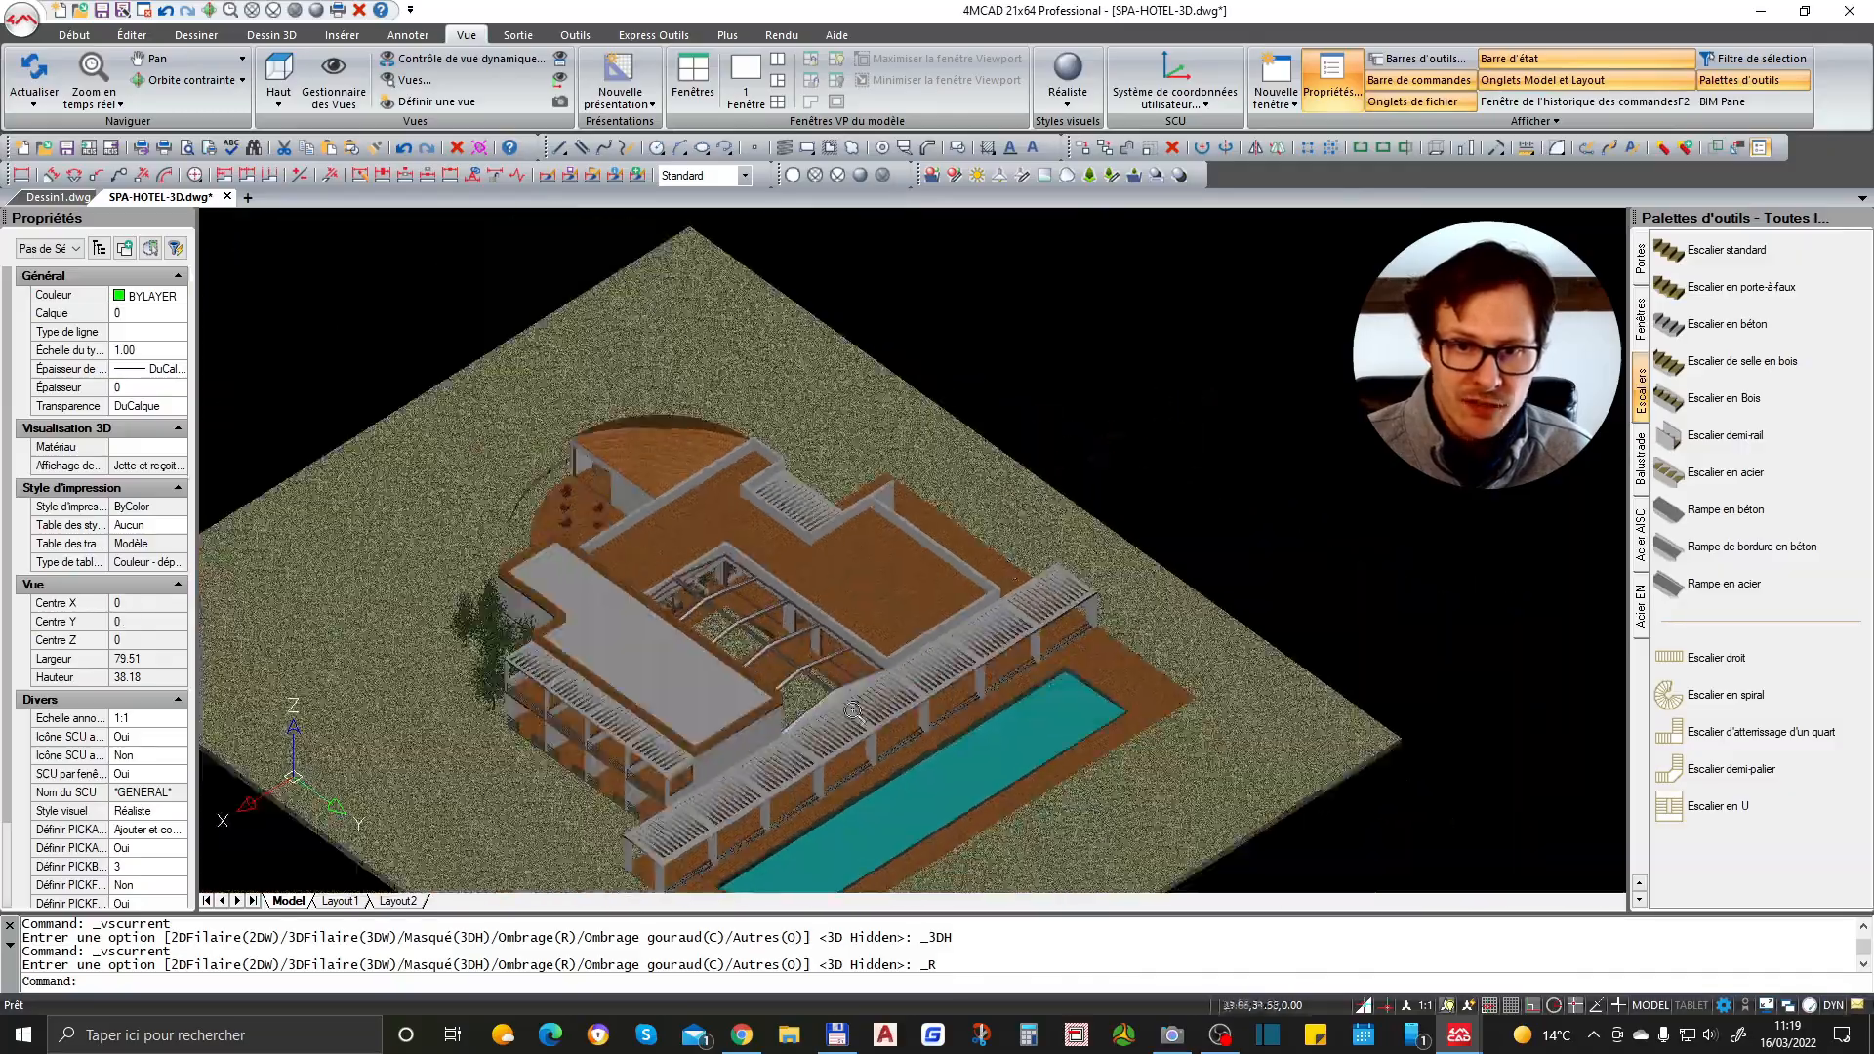
scroll(748, 734, up, 4)
shift+middle_drag(1095, 667, 1063, 620)
scroll(1044, 619, up, 3)
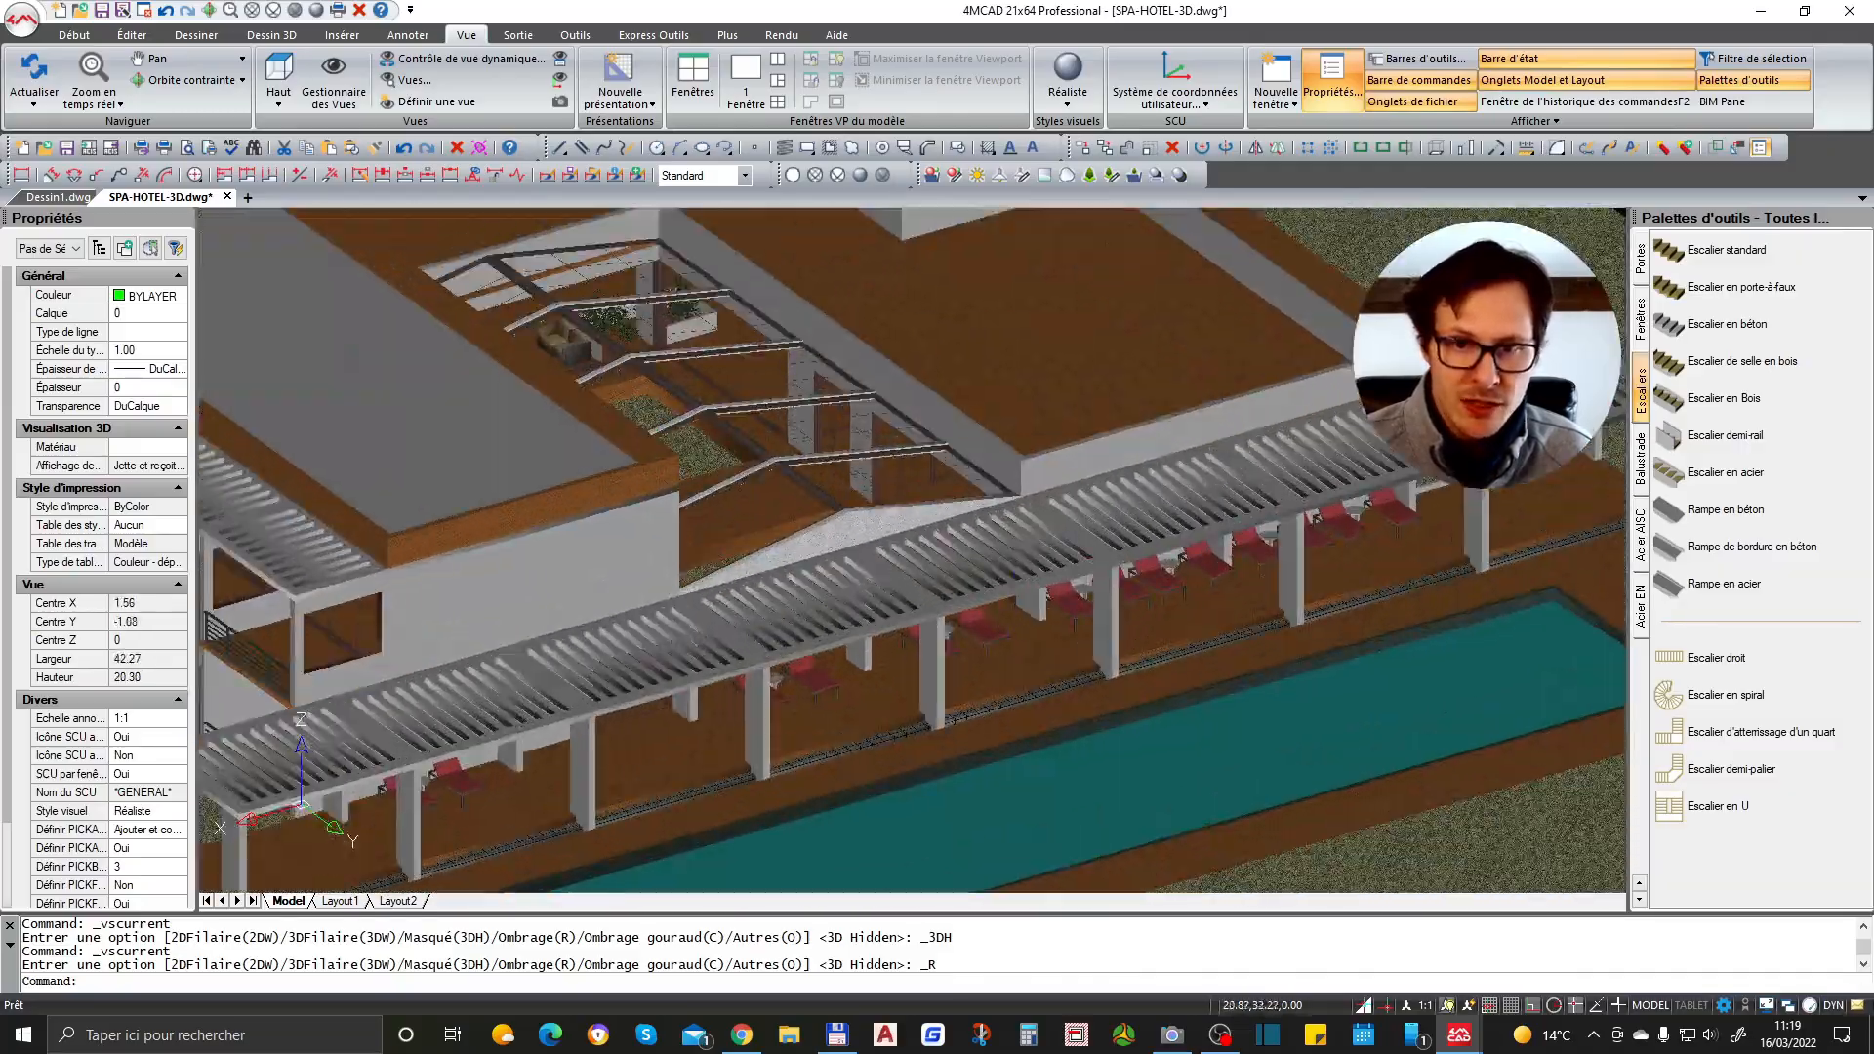
scroll(1010, 585, down, 5)
mouse_move(950, 495)
middle_down()
mouse_move(1025, 526)
mouse_move(991, 507)
mouse_move(1027, 520)
mouse_move(669, 531)
mouse_move(974, 503)
middle_up()
- Zoom into the building's upper wing with a zoom window, then undo the view changes
right_click(877, 505)
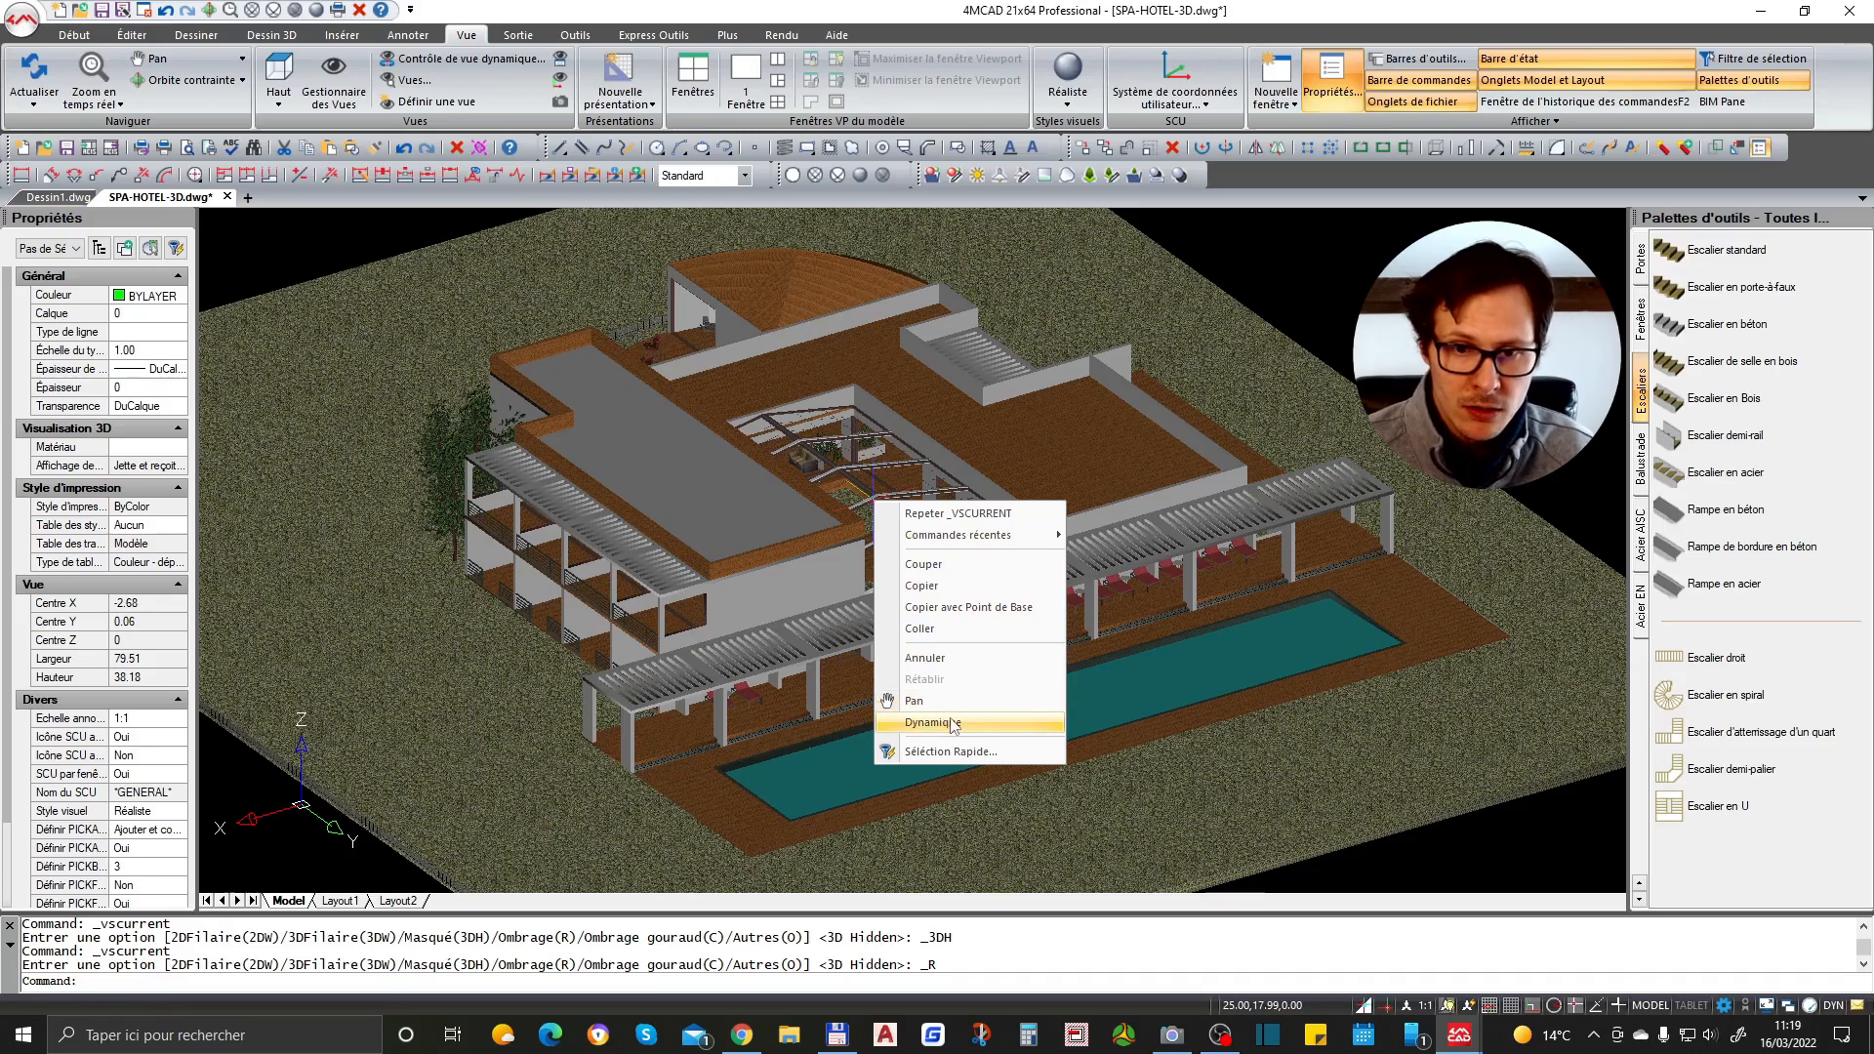
click(935, 722)
click(927, 616)
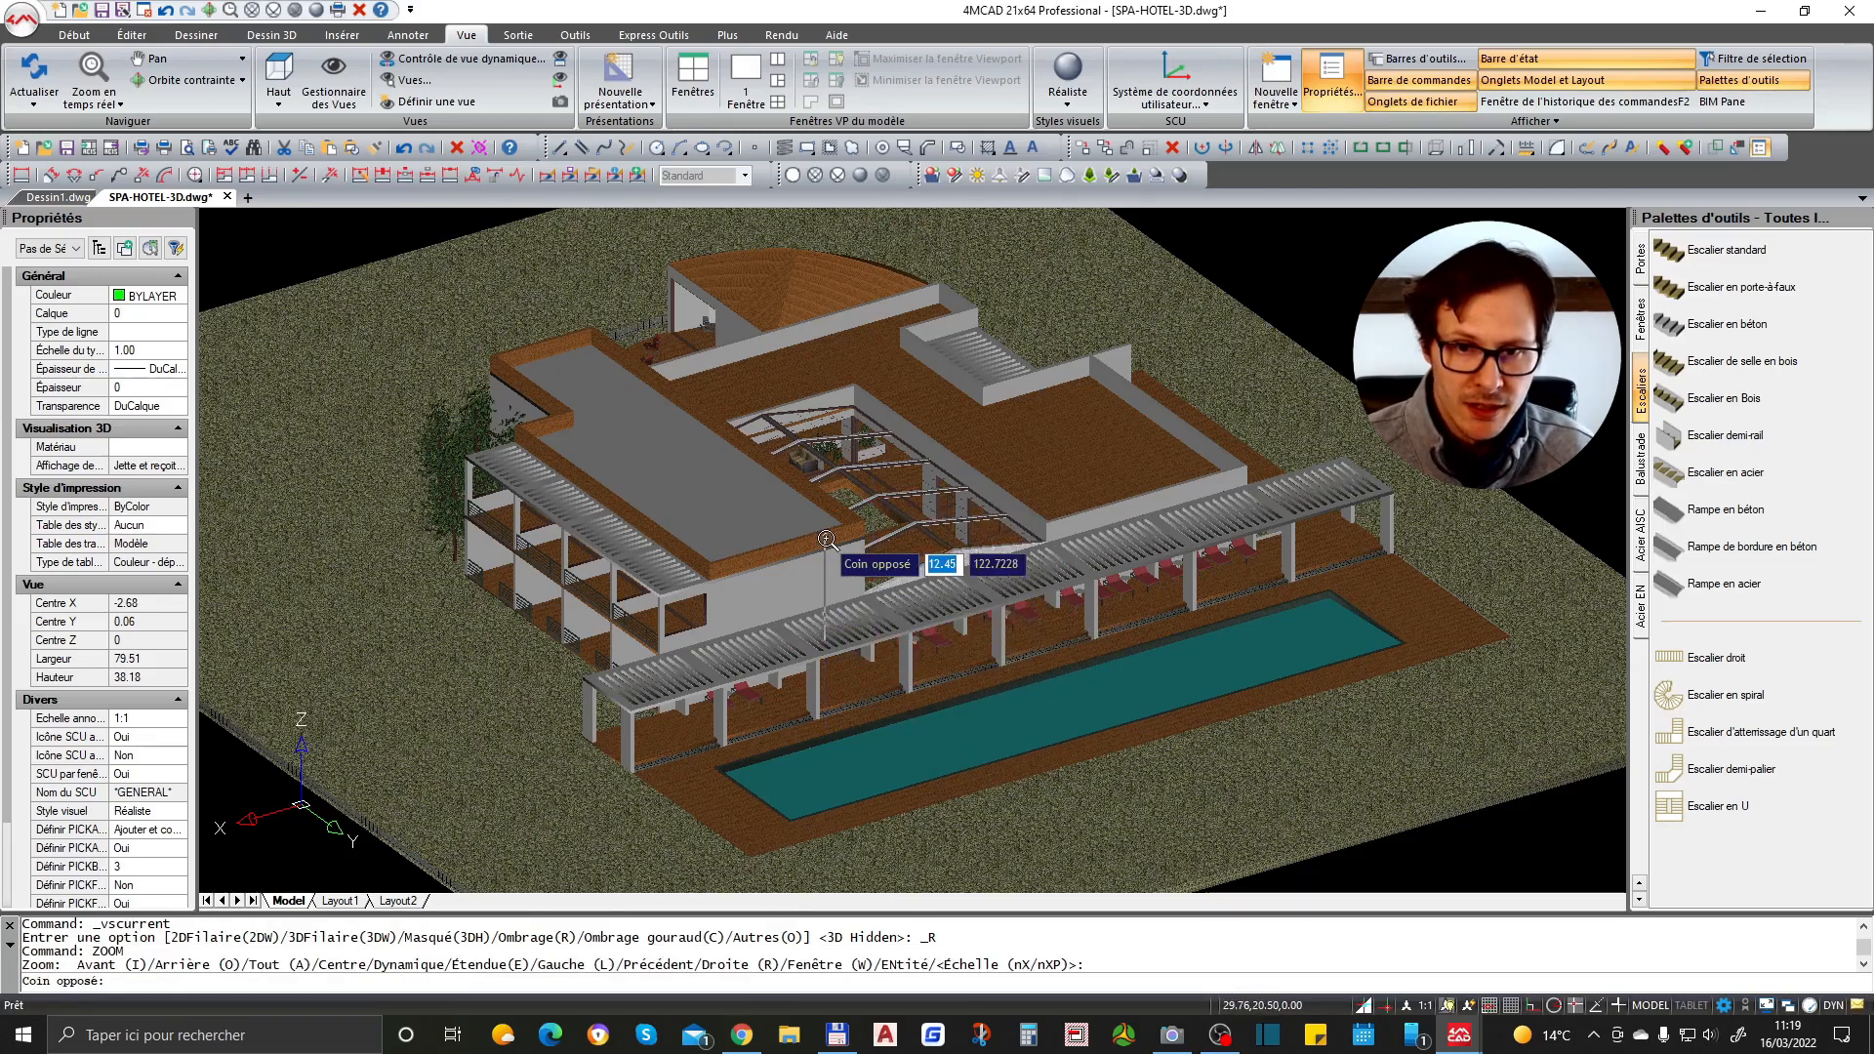
click(483, 428)
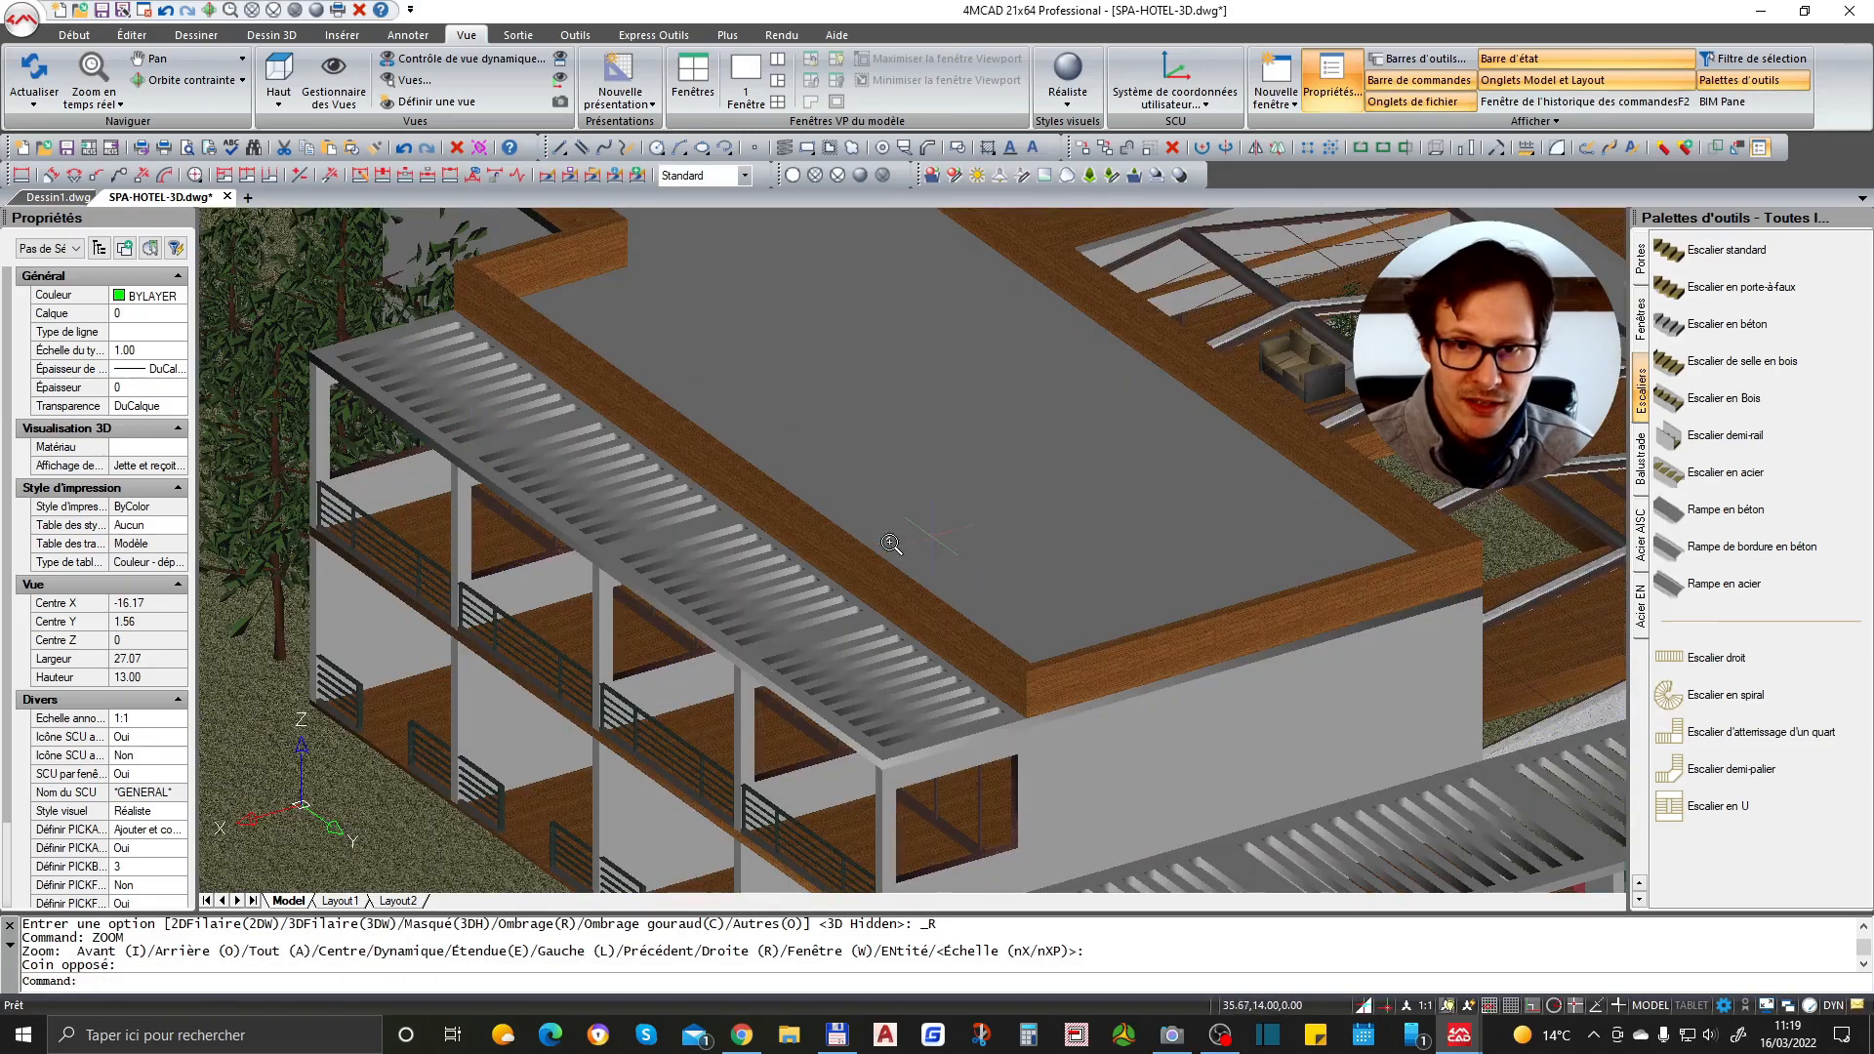
key(ctrl+z)
key(ctrl+z)
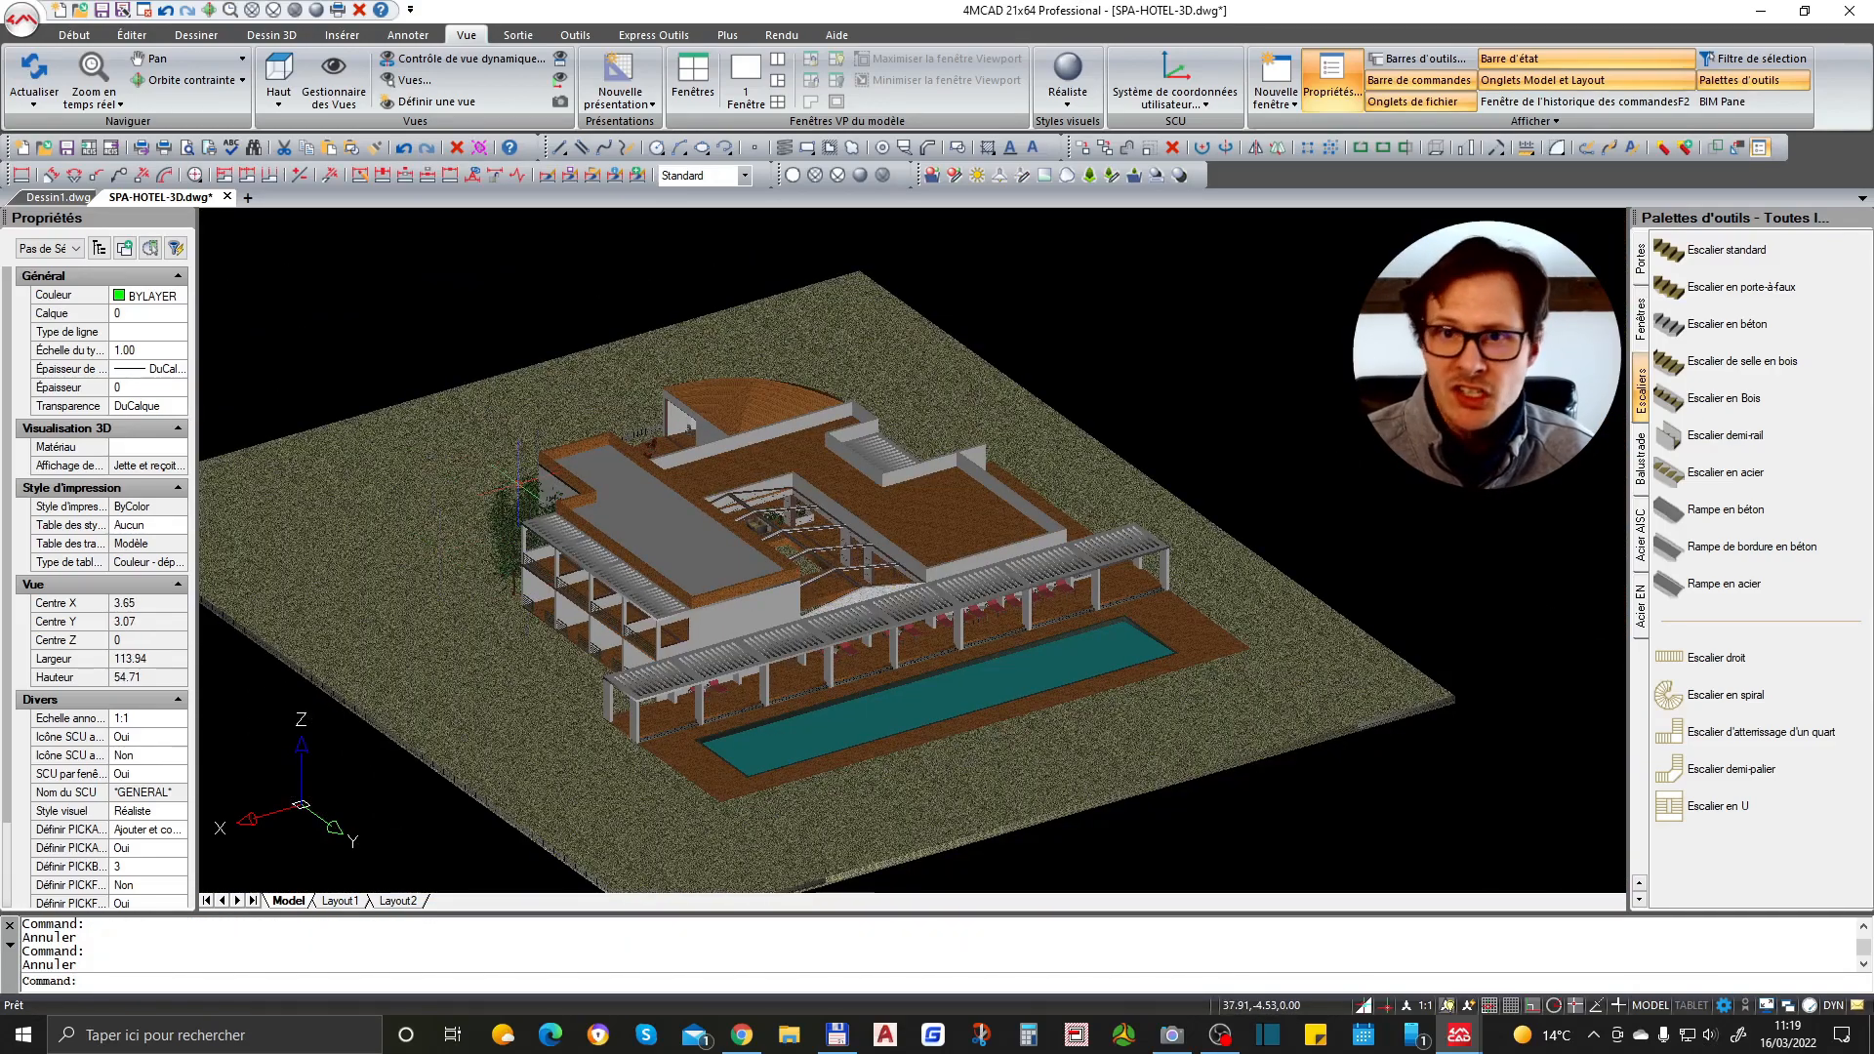
- Switch the visual style to Conceptual
scroll(723, 609, up, 3)
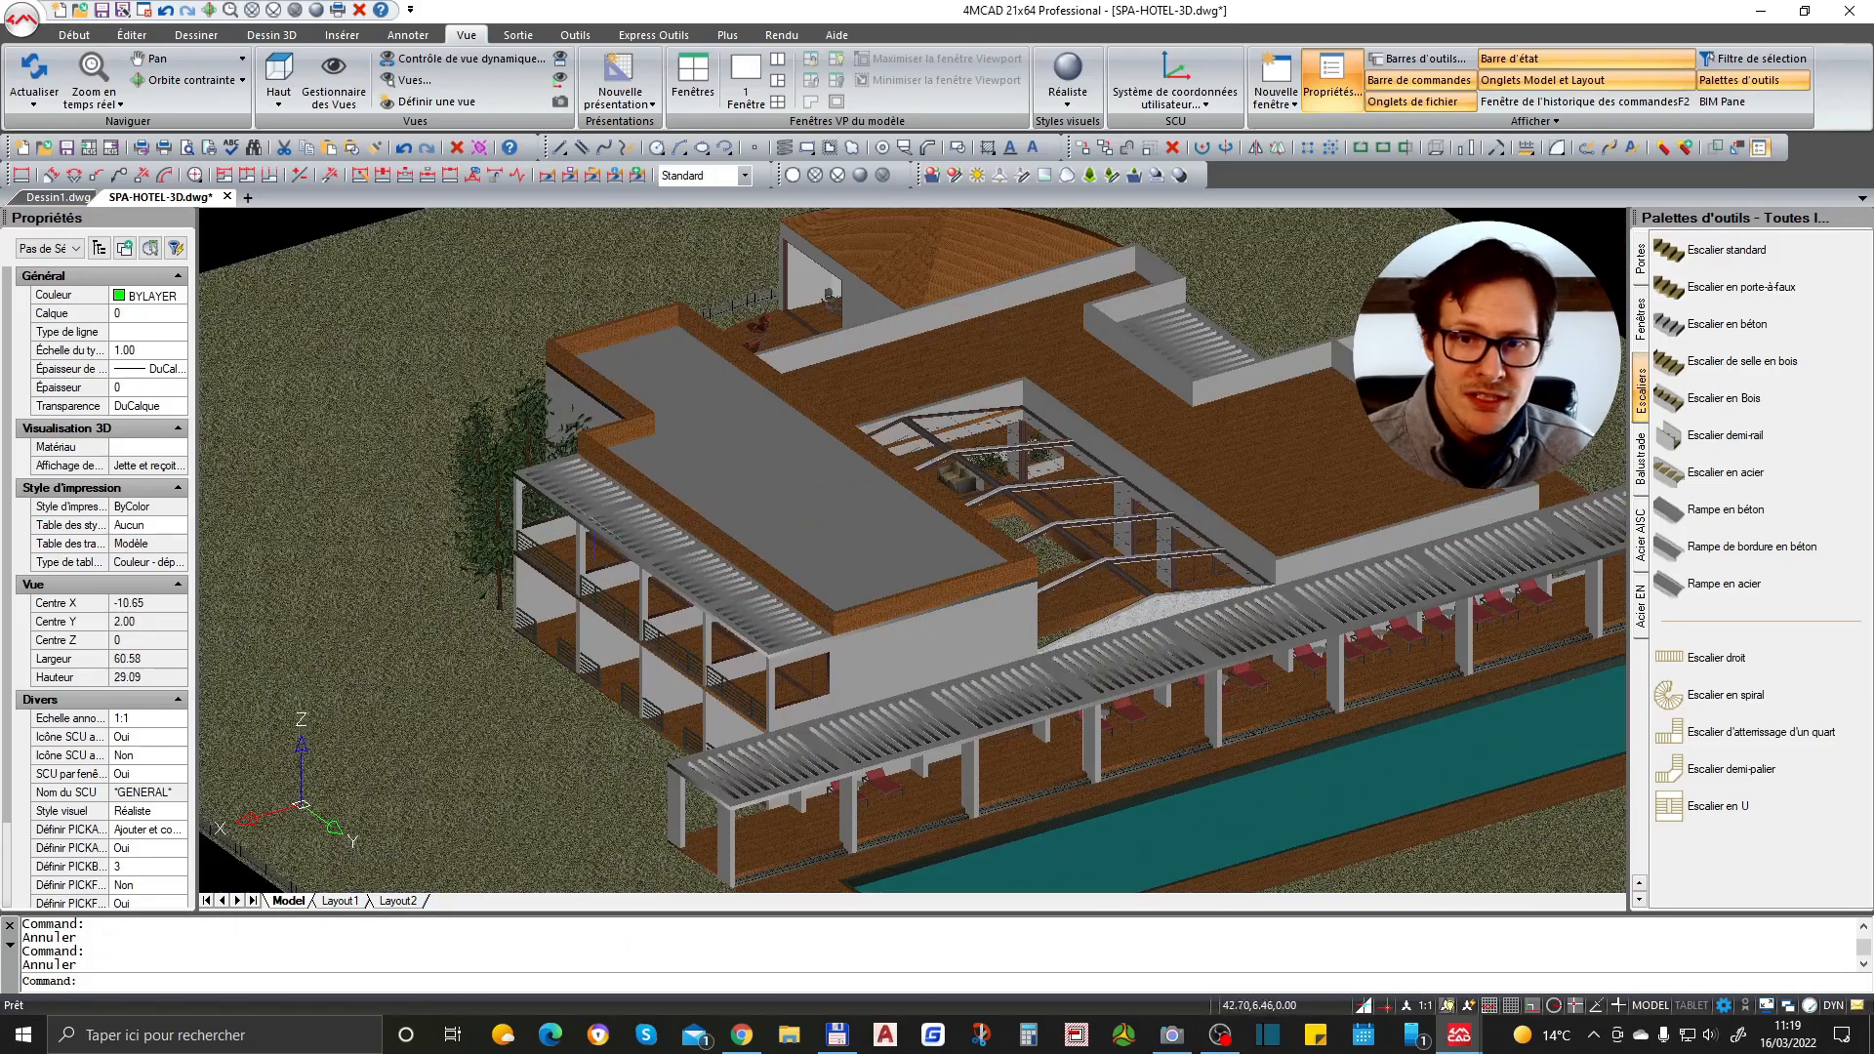
scroll(540, 528, down, 2)
scroll(1083, 654, up, 8)
scroll(1078, 654, down, 1)
click(1068, 88)
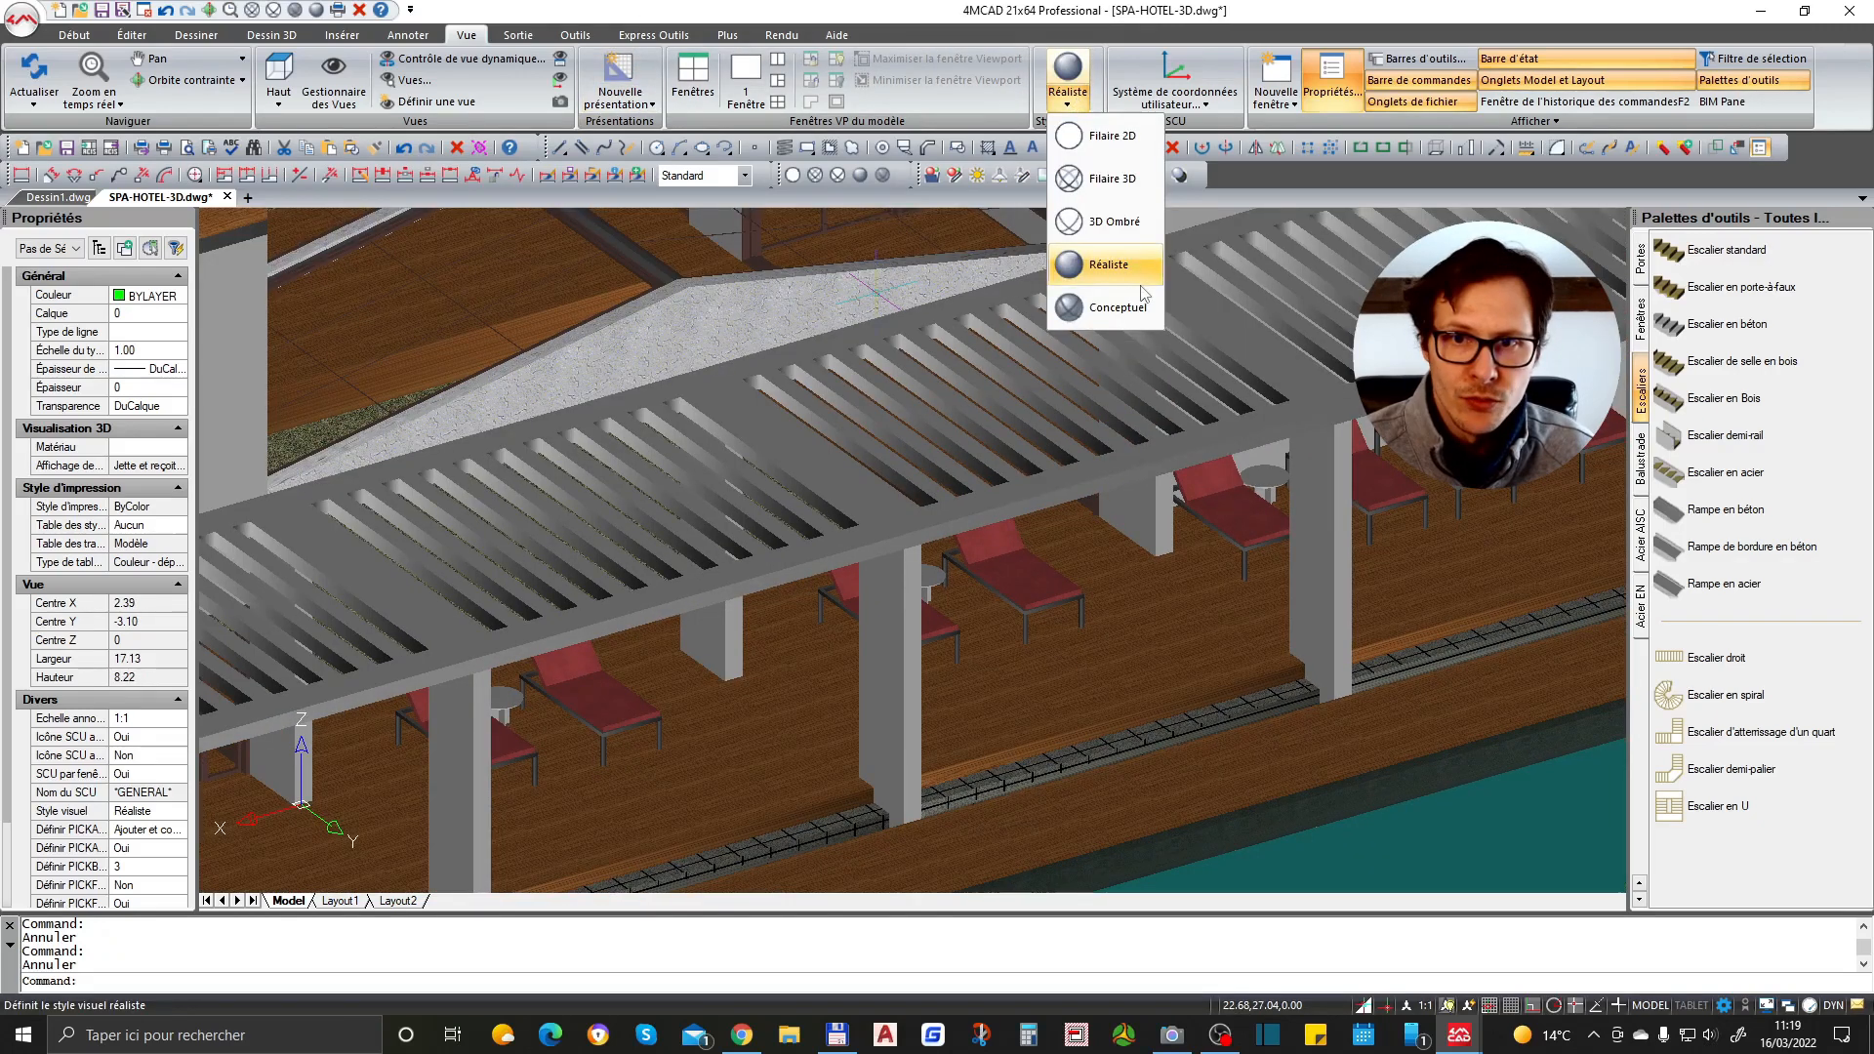
click(1118, 306)
- Switch the visual style back to 3D Hidden
scroll(995, 544, down, 3)
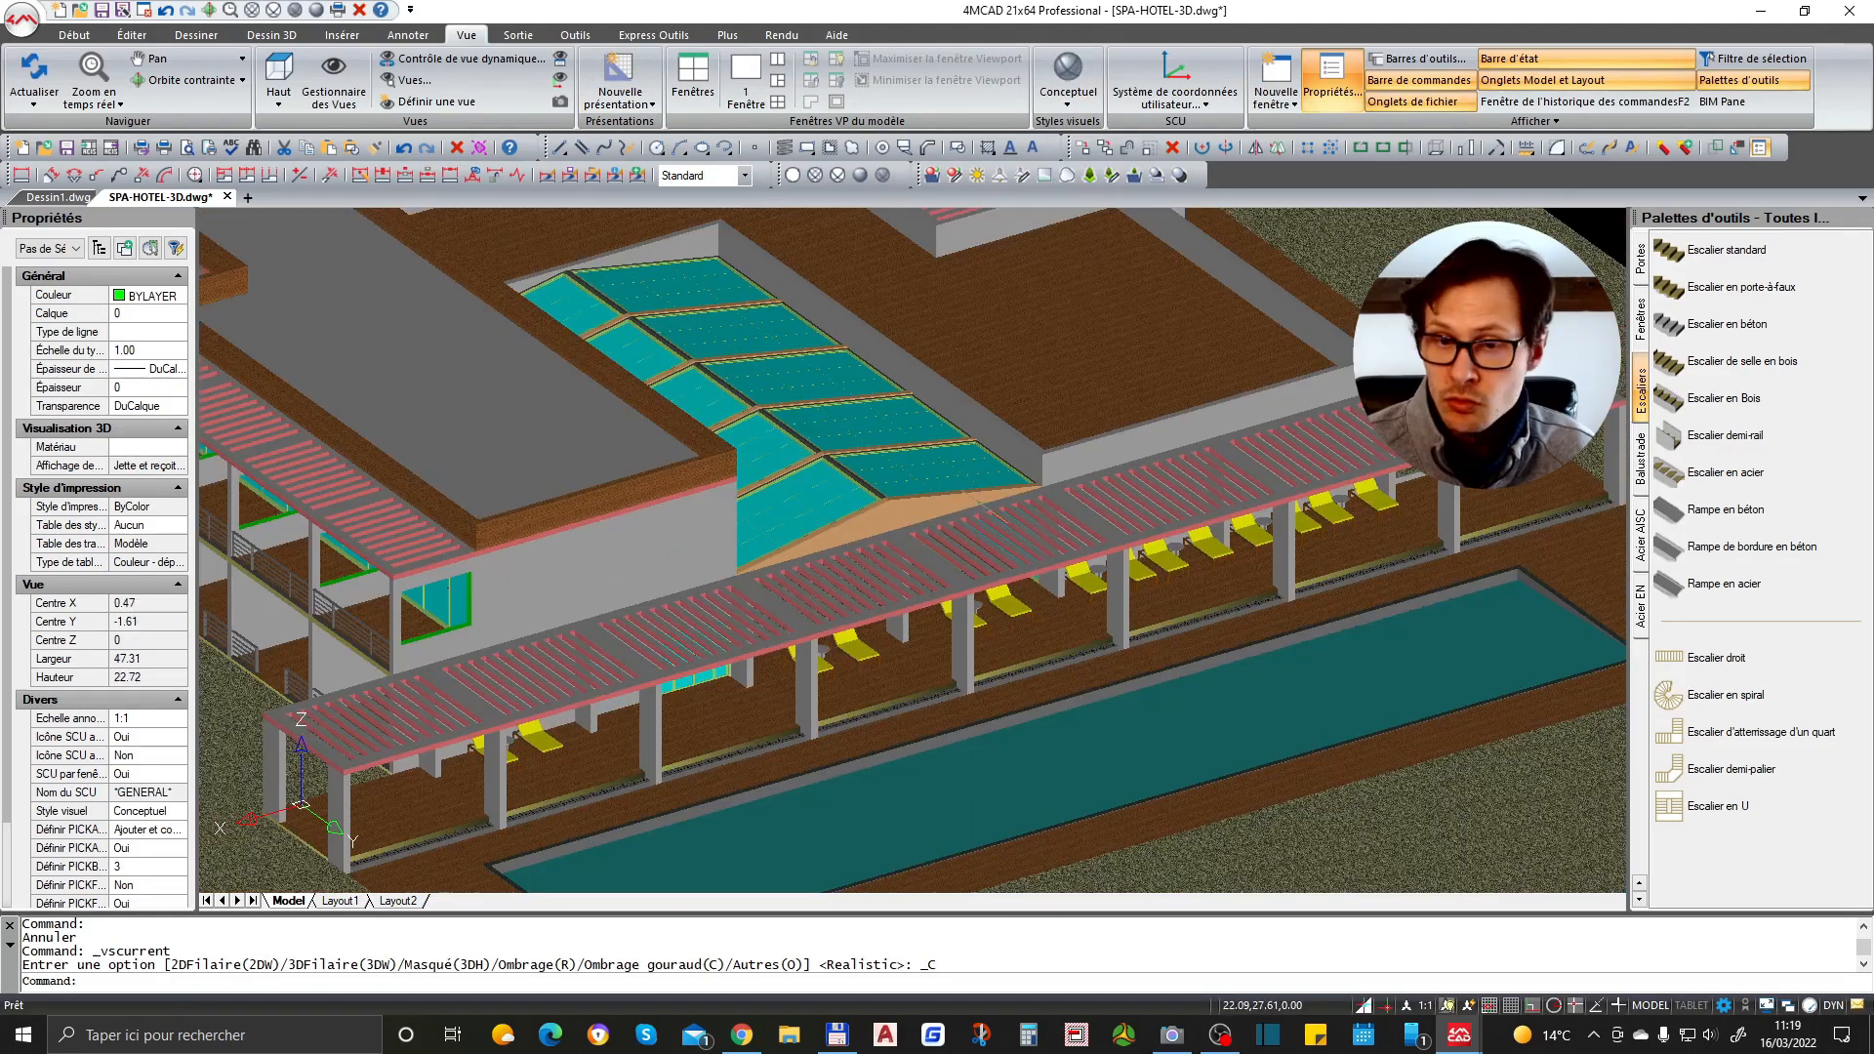
click(1068, 88)
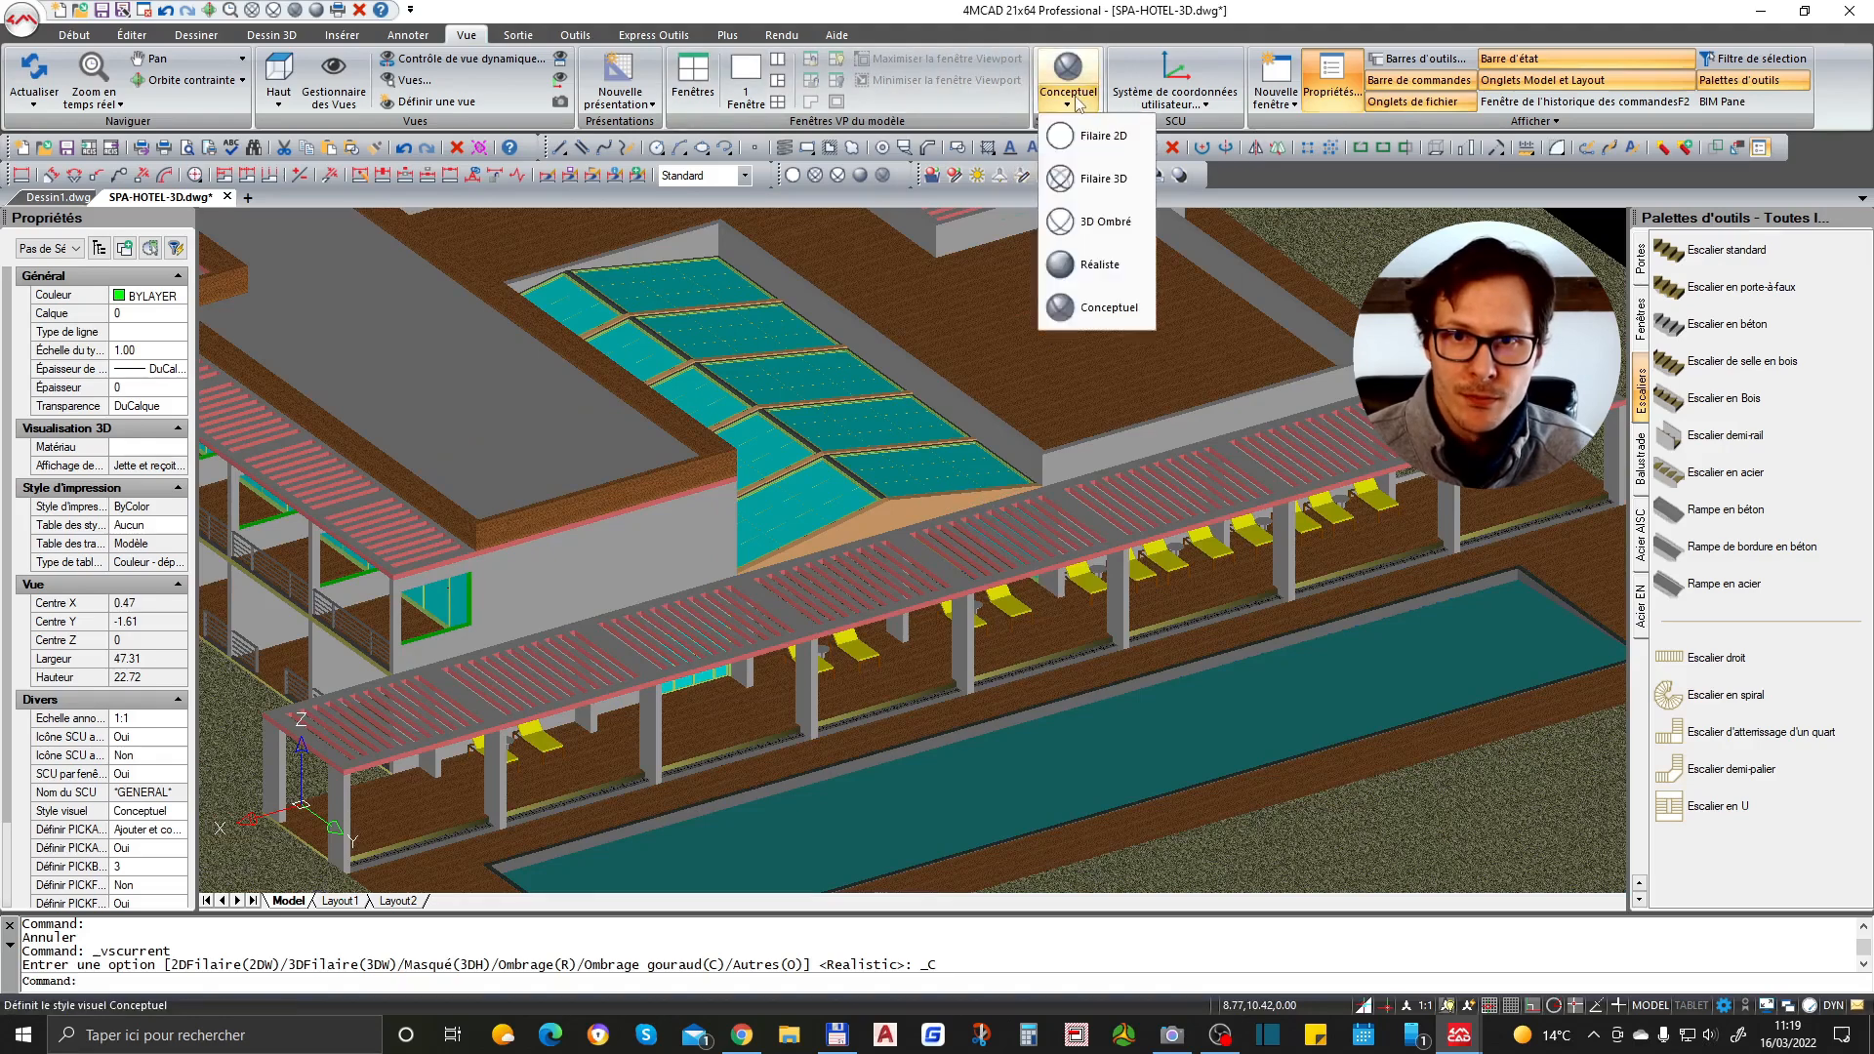
click(1103, 220)
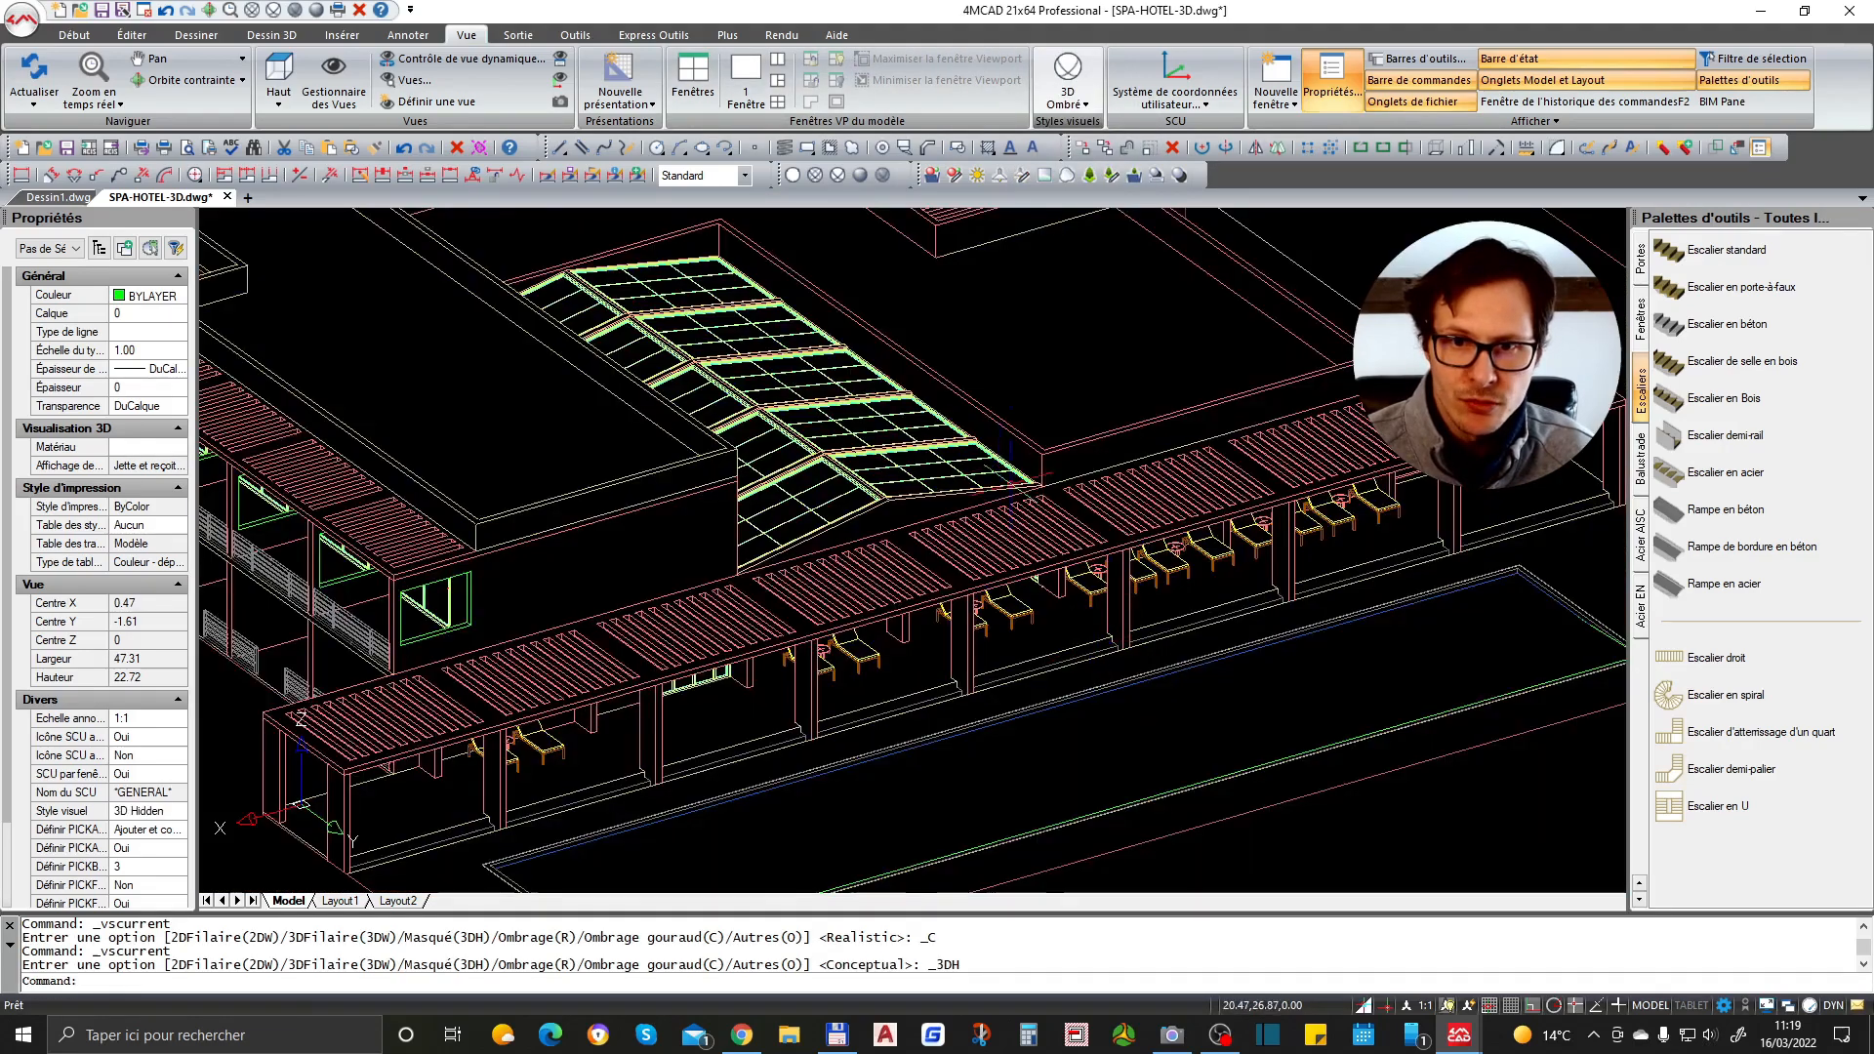
- Select a round table among the lounge chairs and open its context menu
scroll(1033, 427, down, 3)
shift+middle_drag(1033, 428, 436, 548)
scroll(690, 456, up, 6)
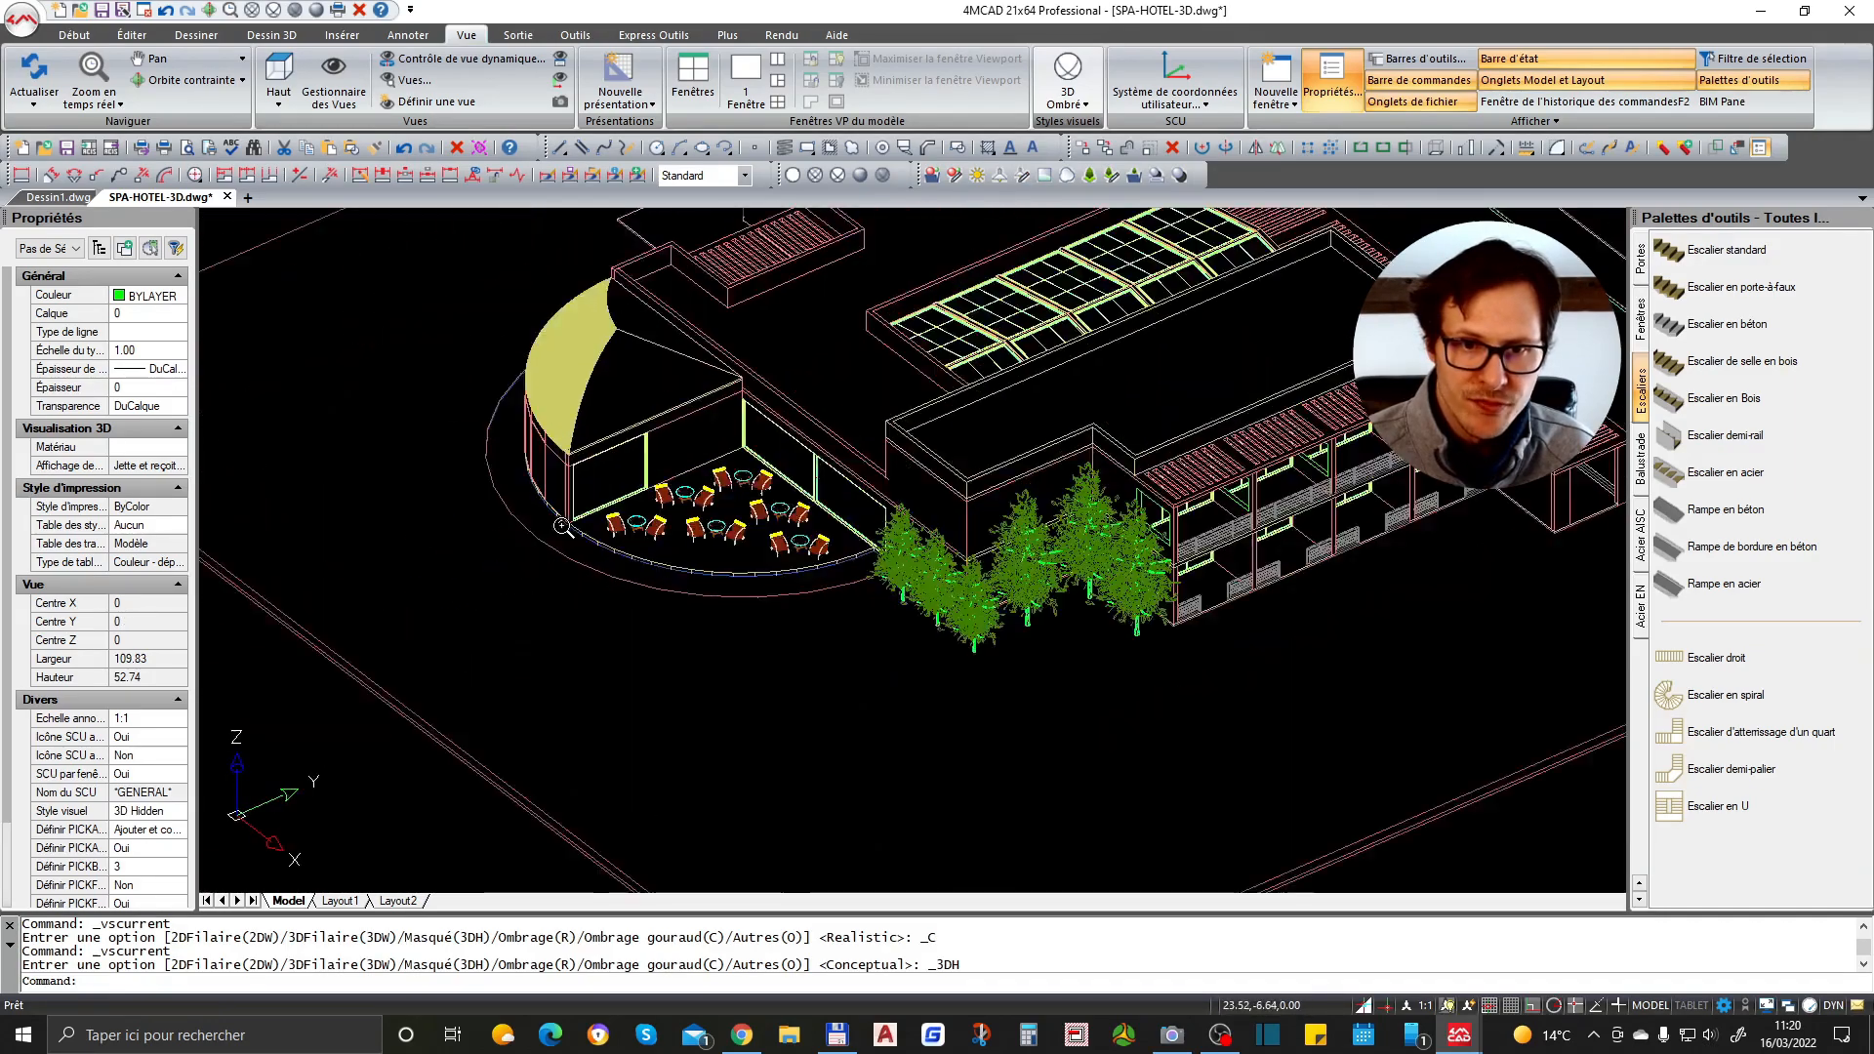
scroll(747, 503, up, 4)
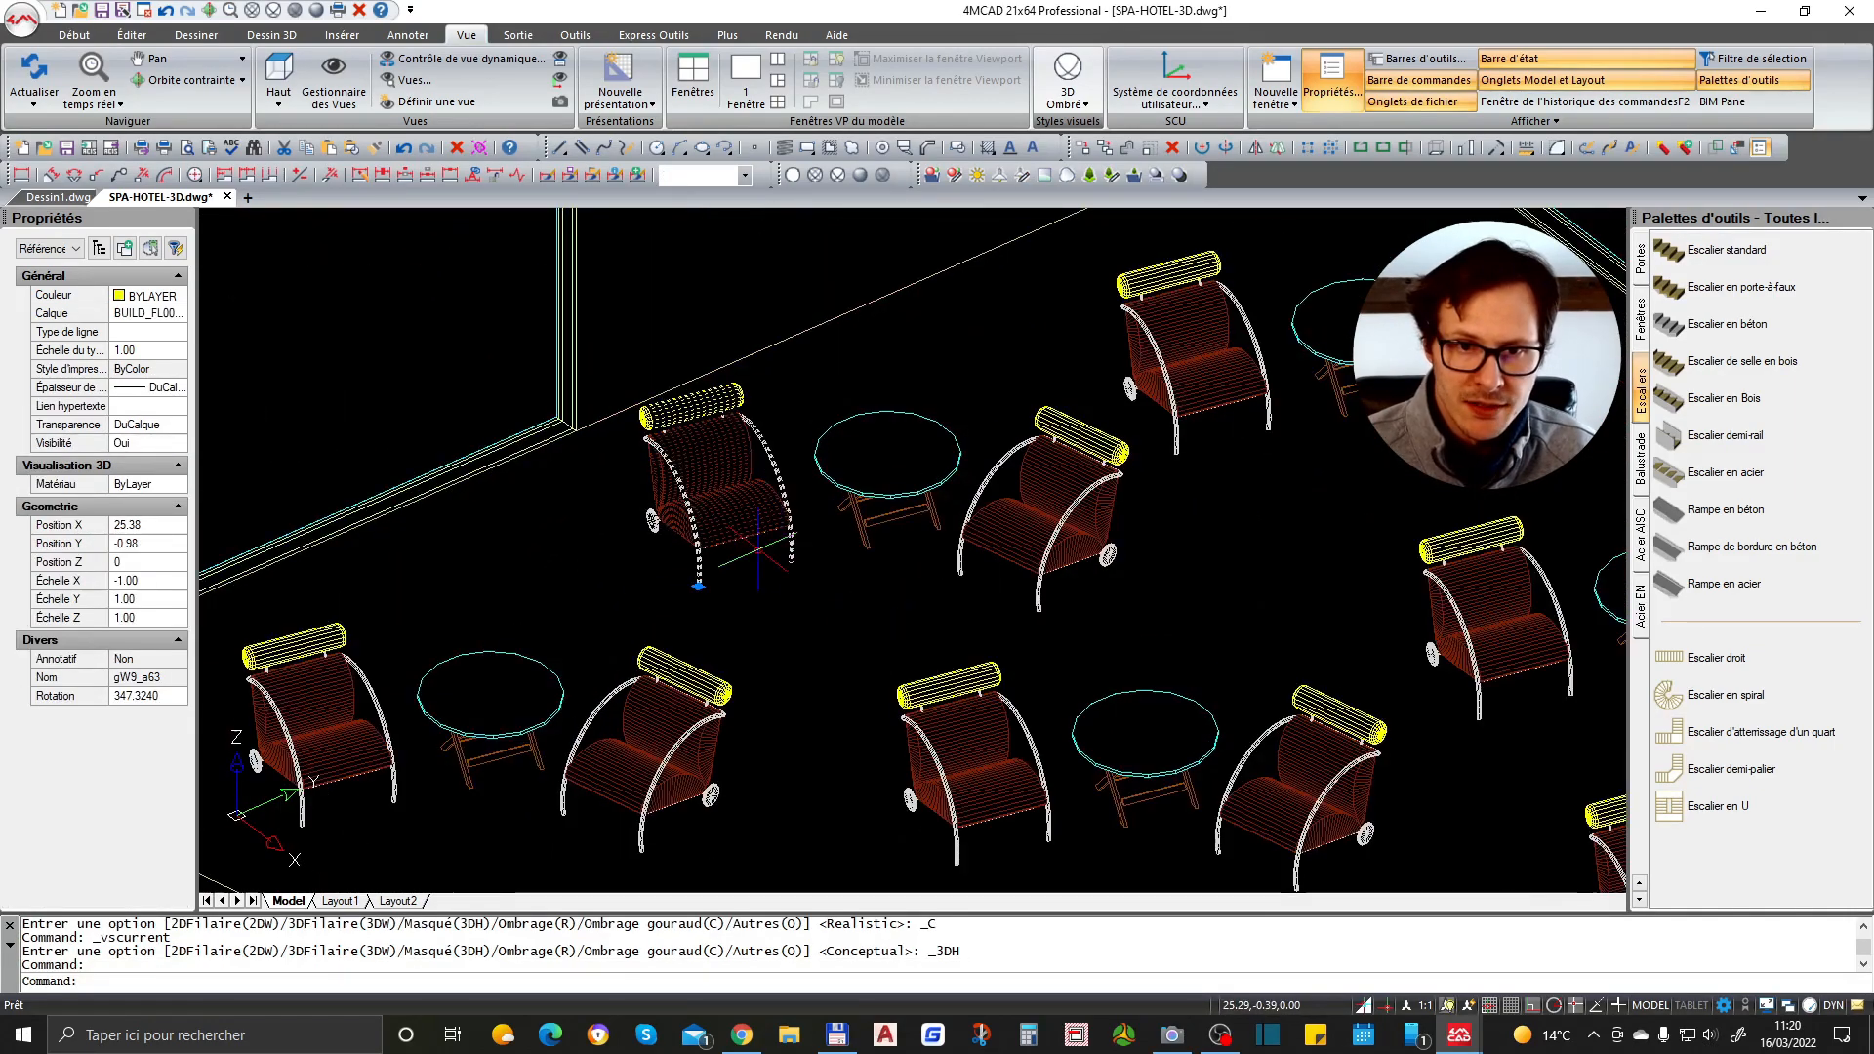
click(854, 477)
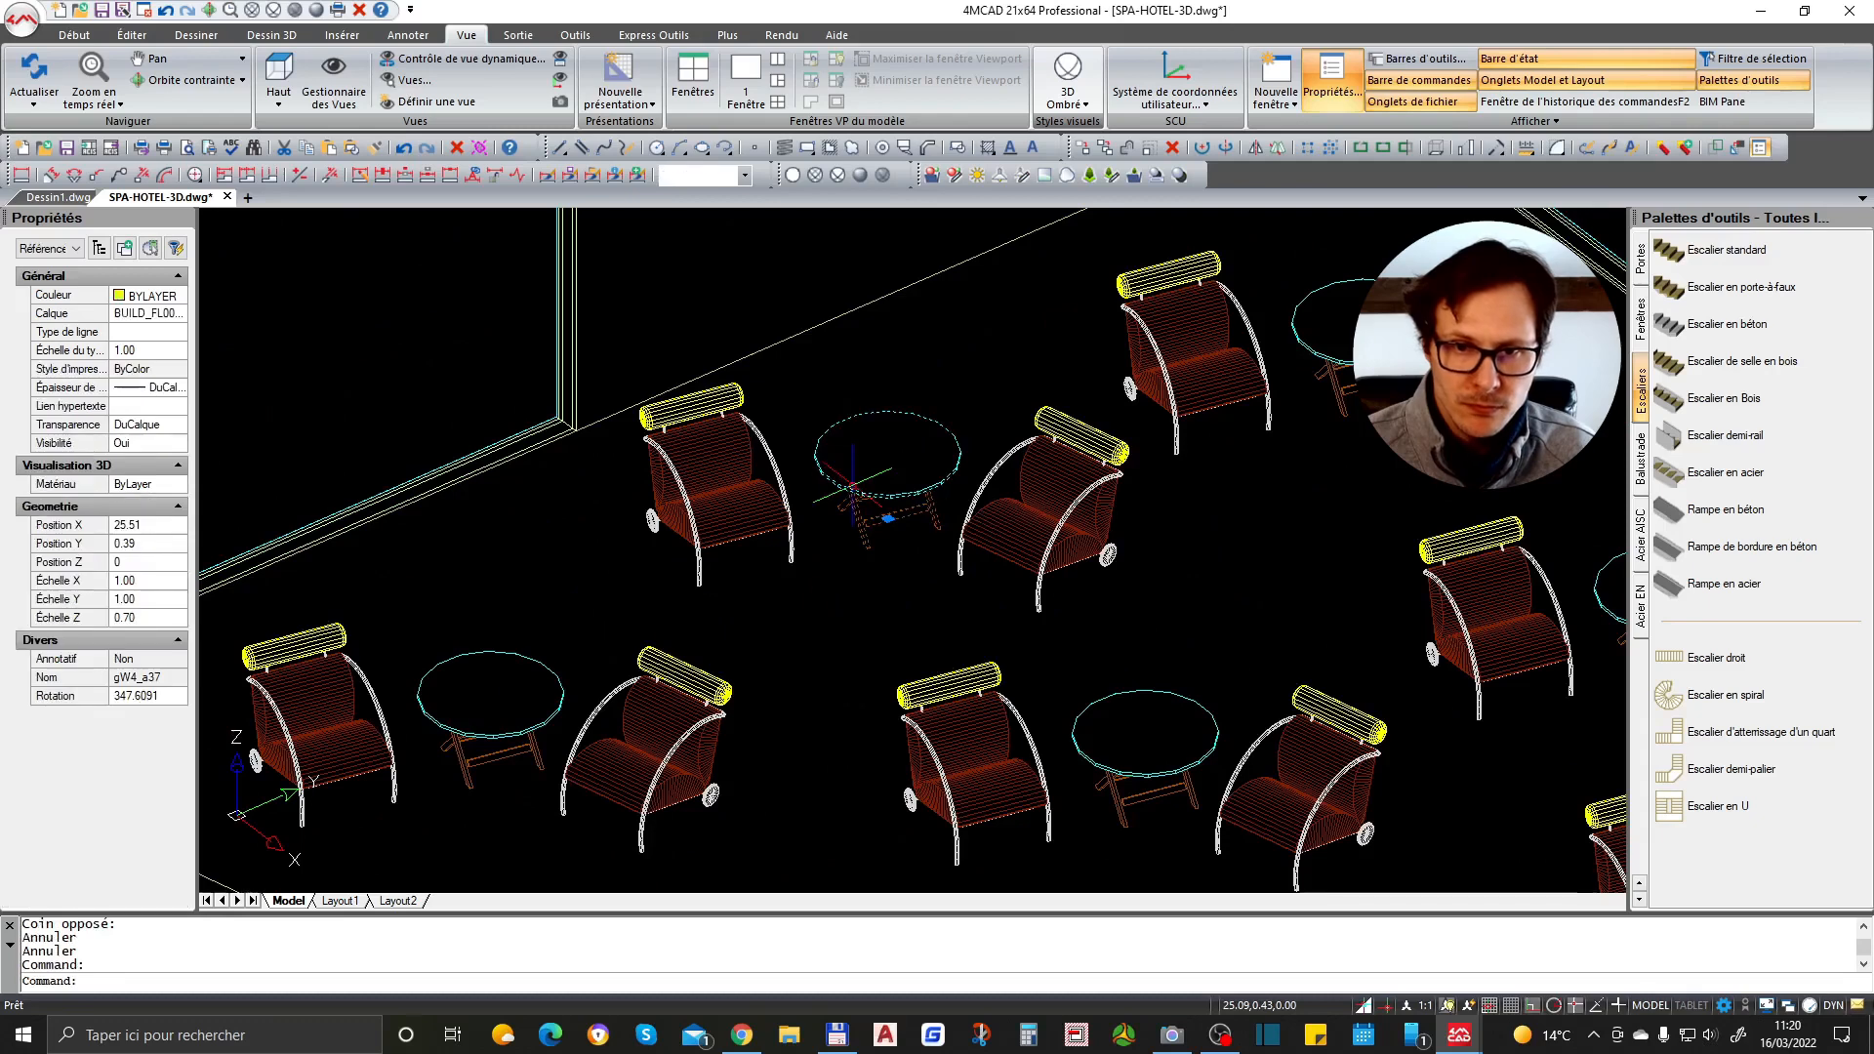
right_click(887, 505)
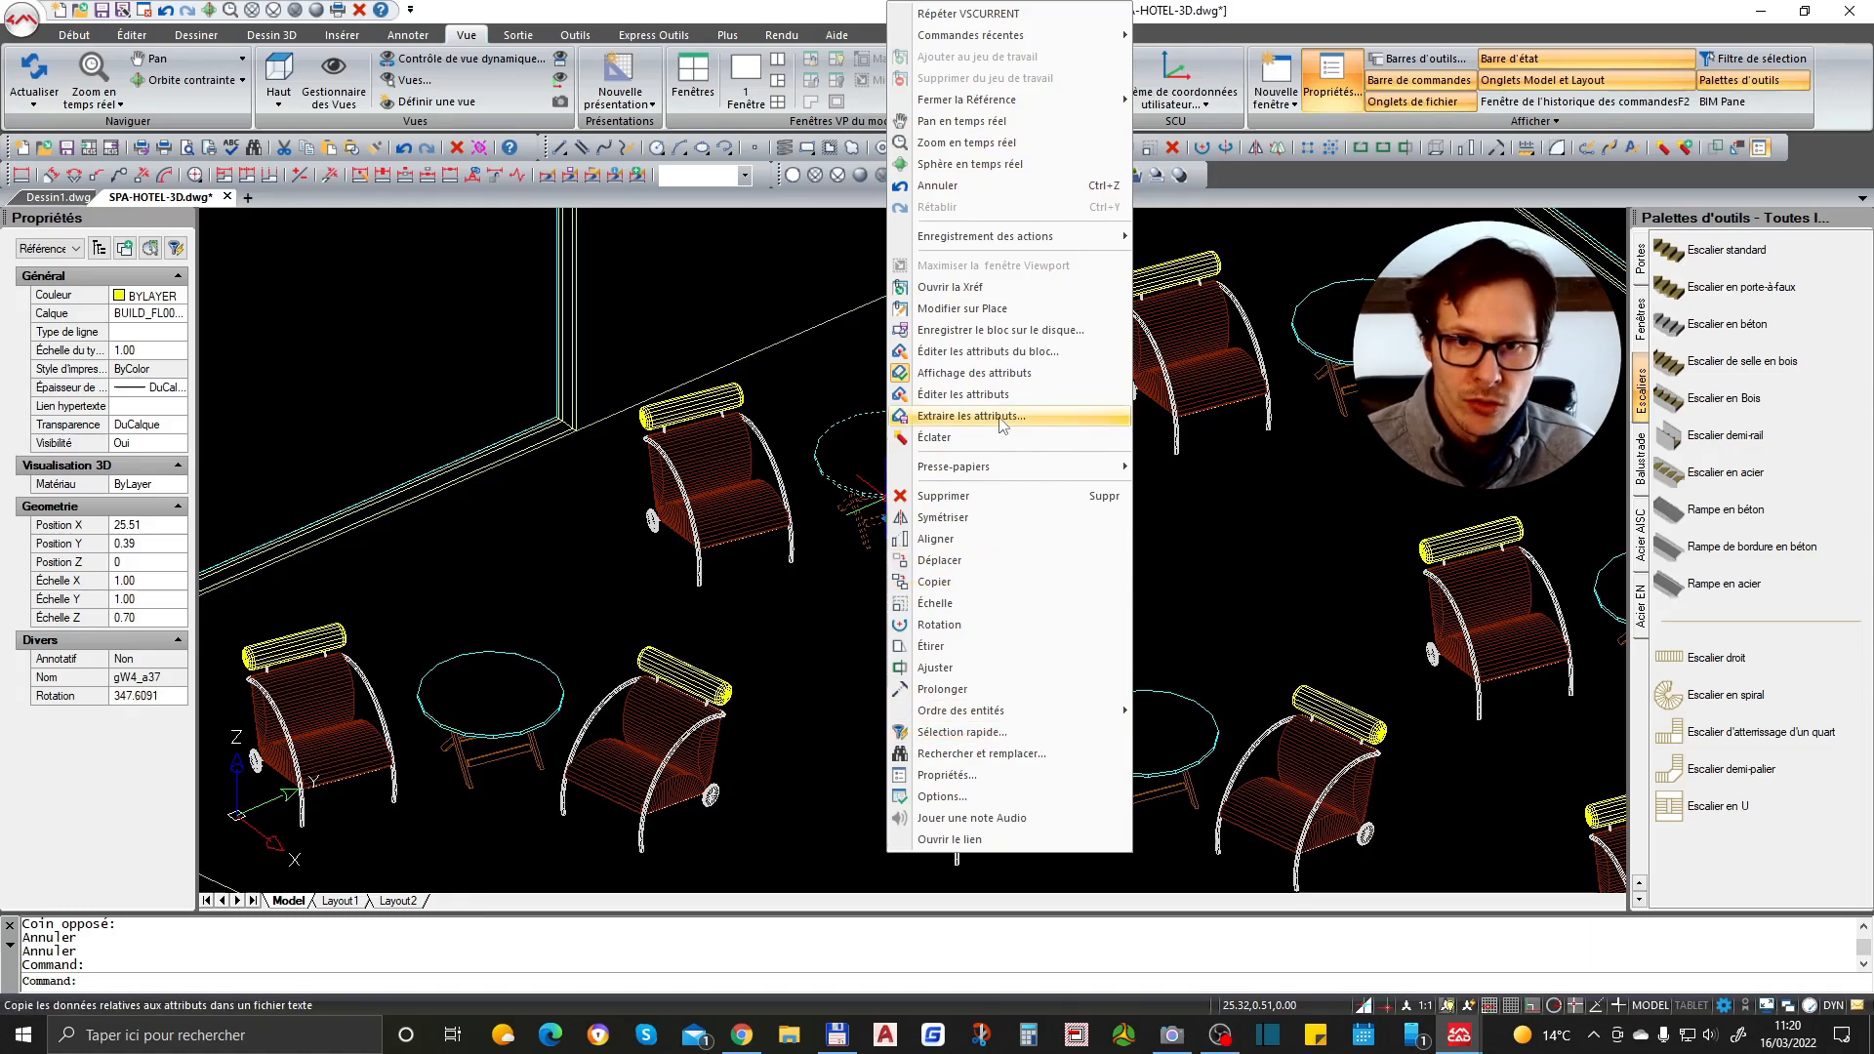
click(1003, 311)
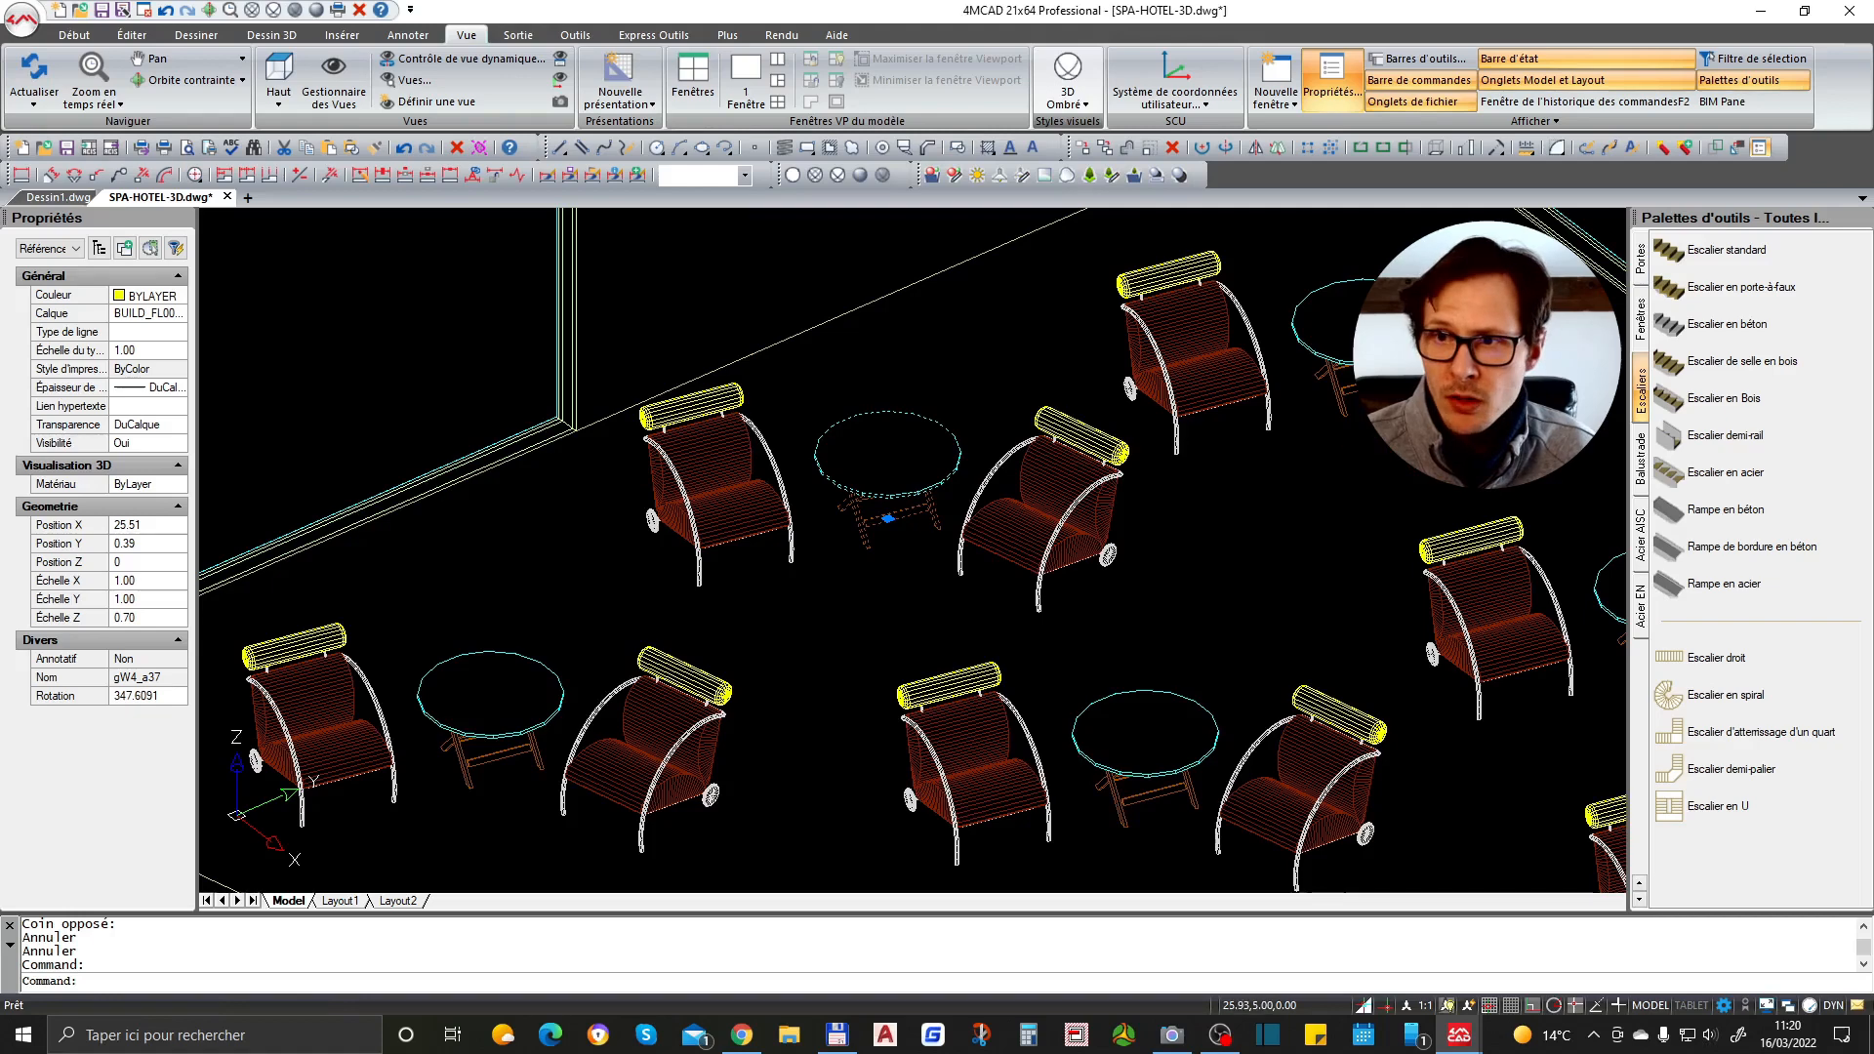
- Browse the Doors, Windows and Stairs tool palettes
click(1642, 260)
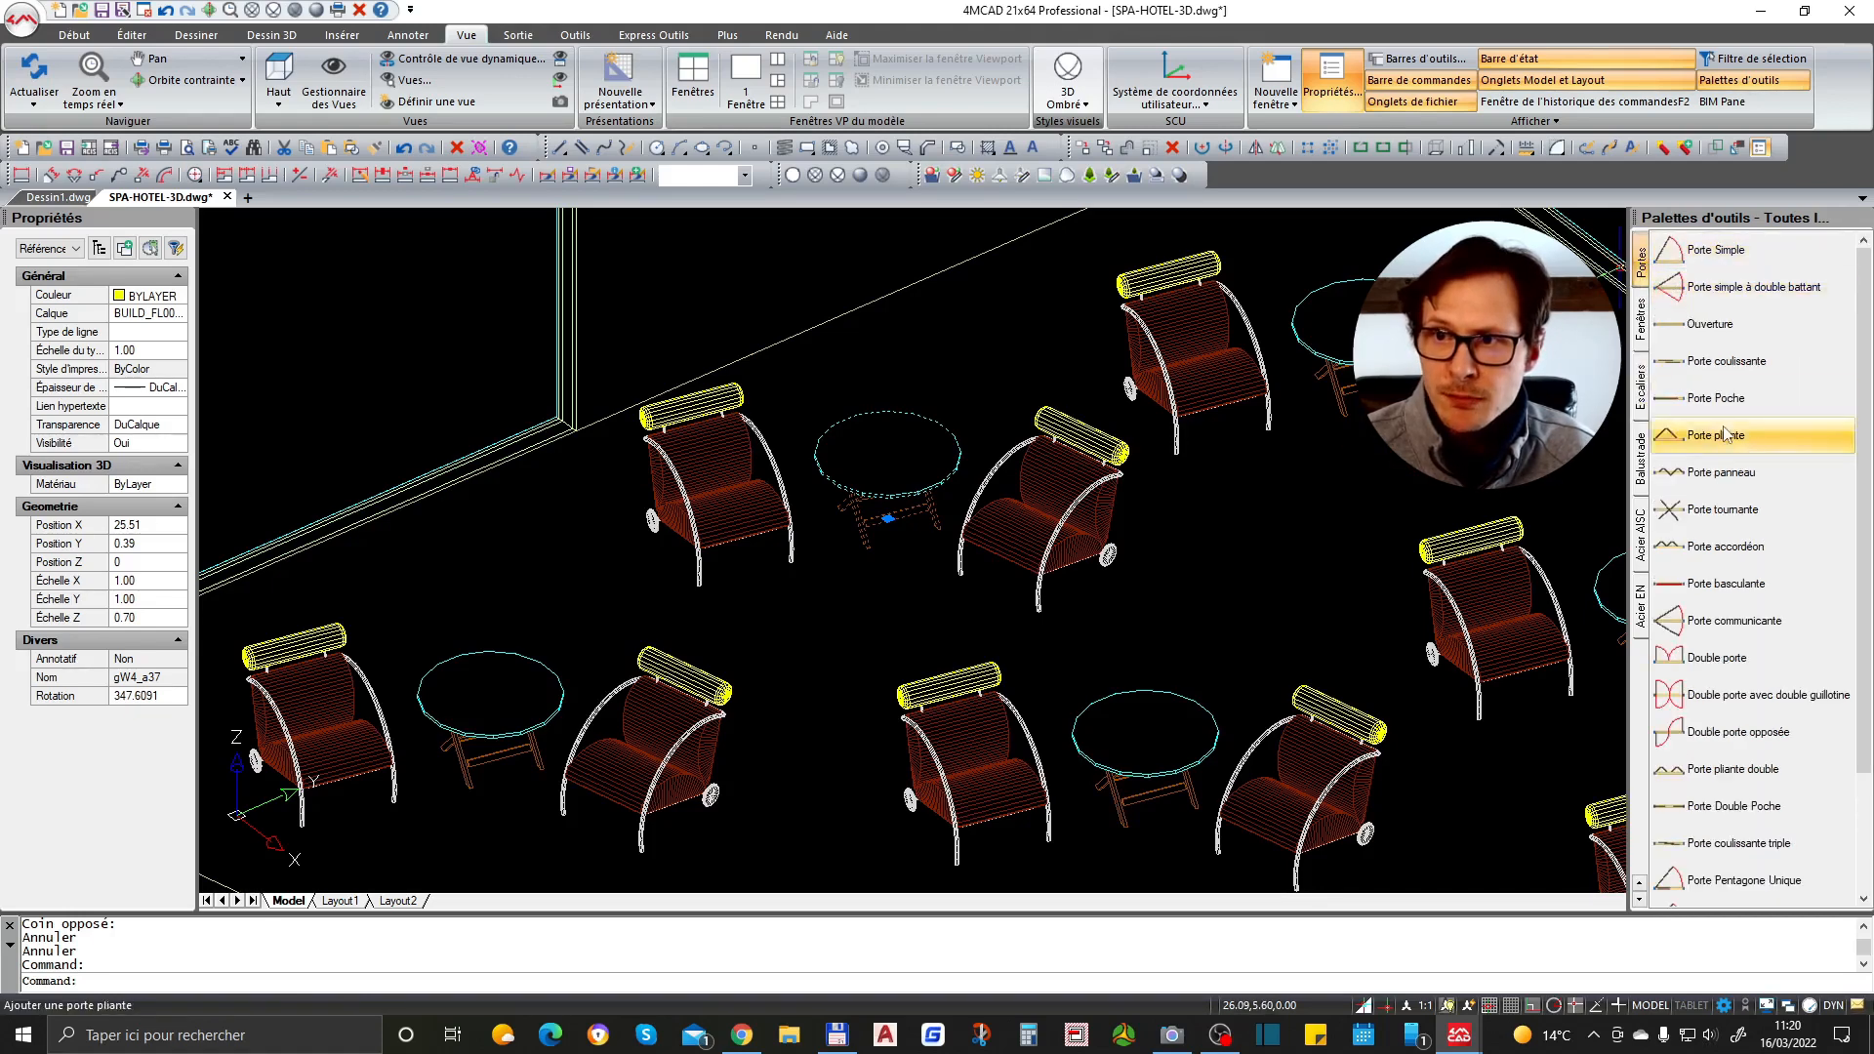
click(1640, 320)
click(1642, 392)
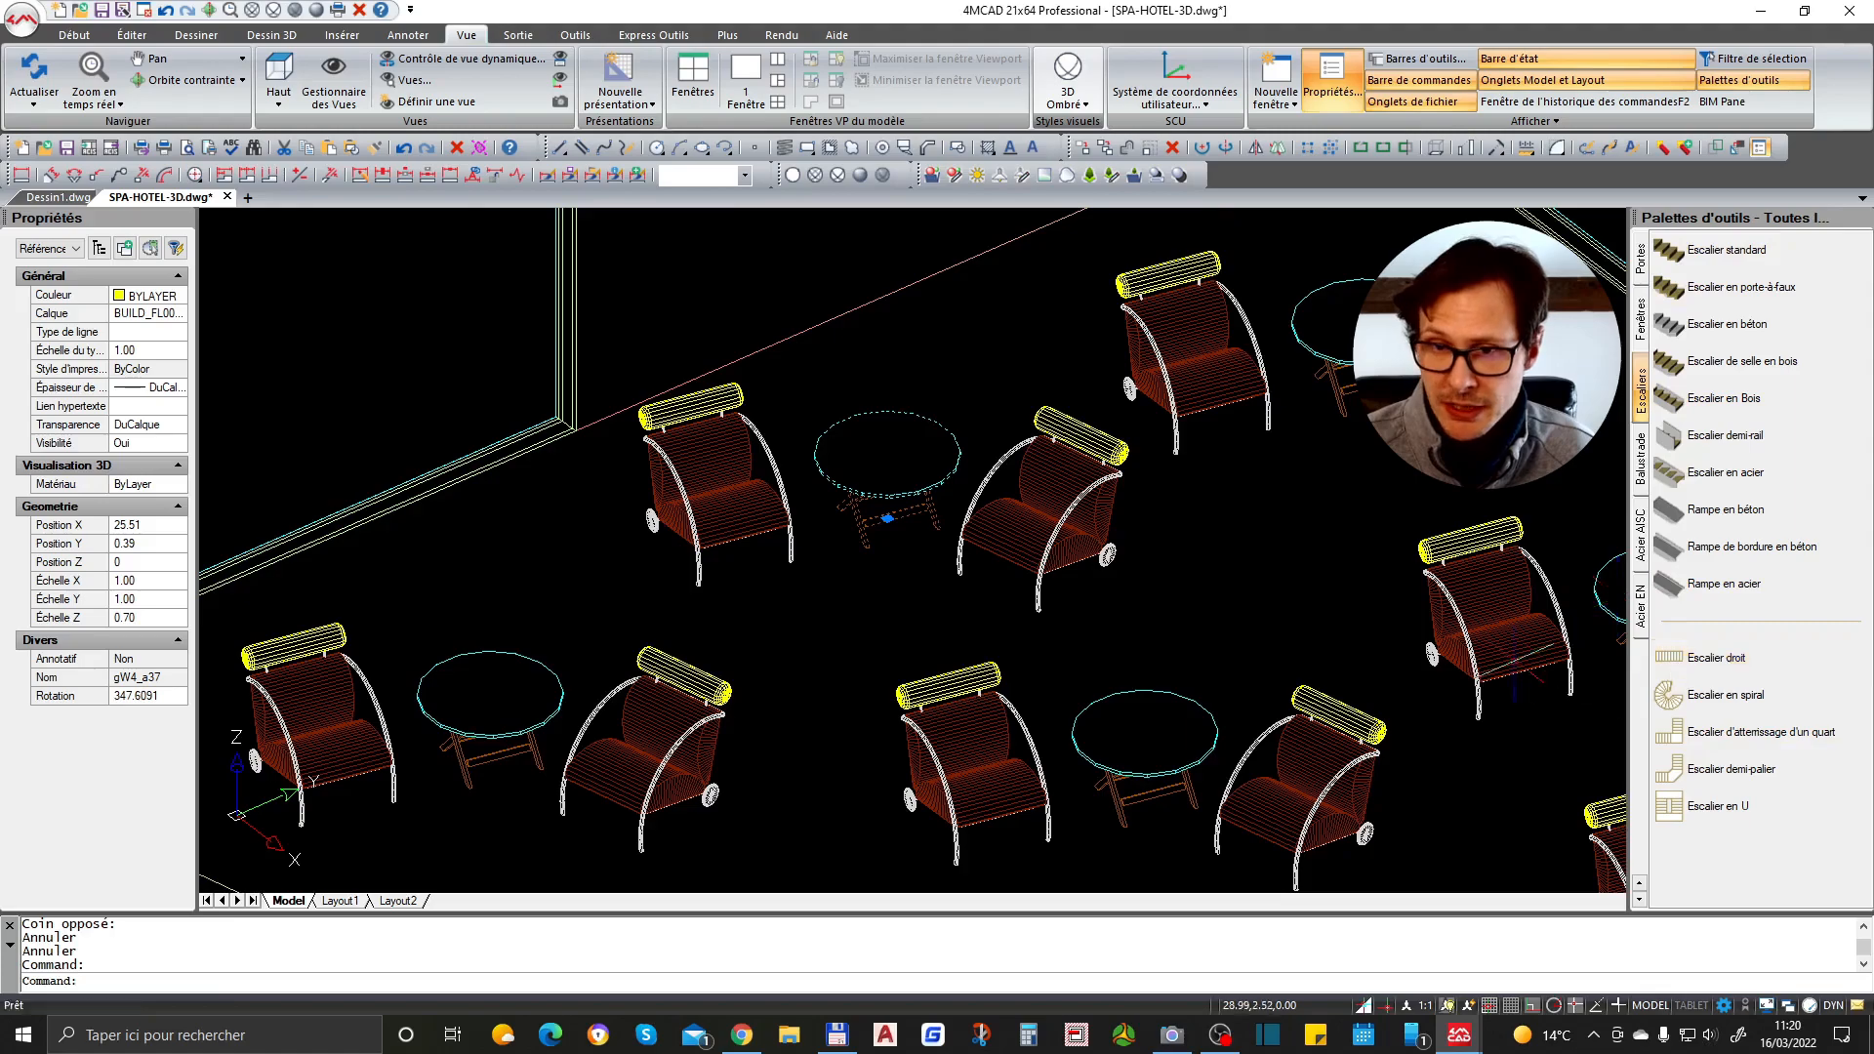
scroll(932, 682, down, 5)
scroll(694, 621, down, 2)
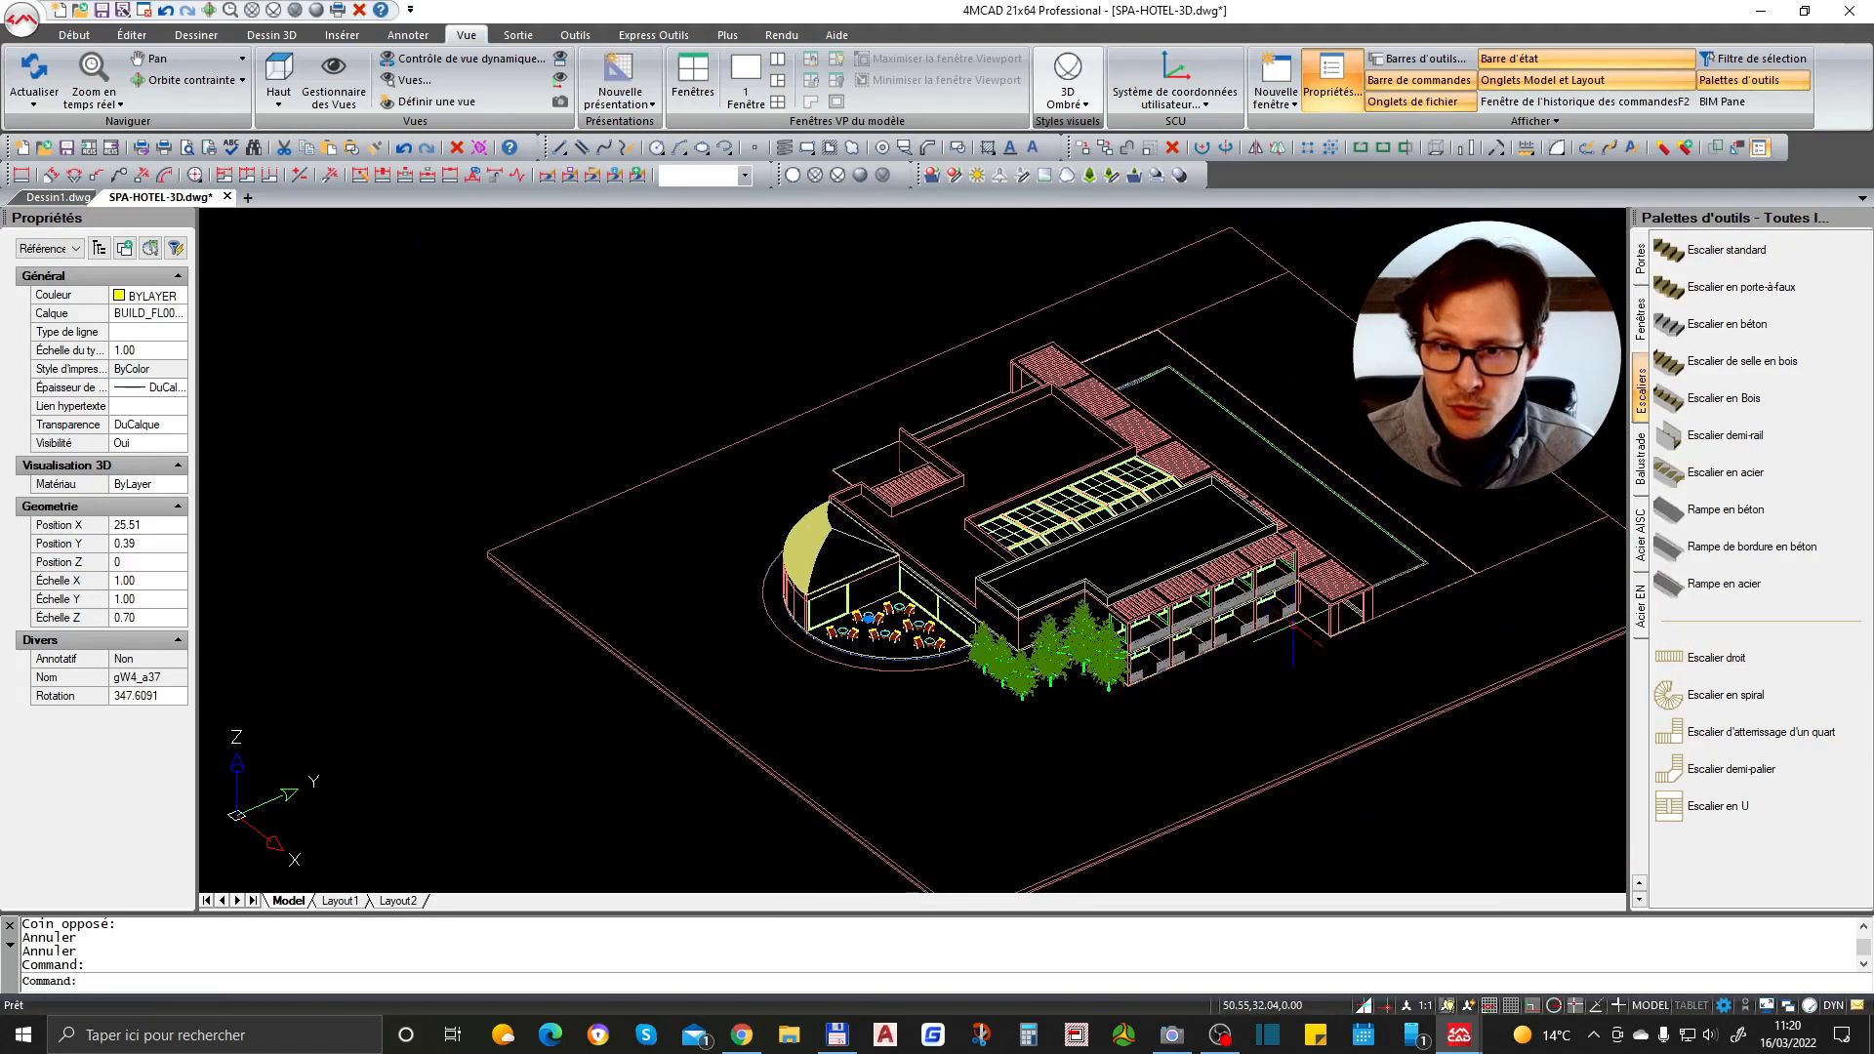
scroll(1250, 649, up, 5)
scroll(837, 761, down, 2)
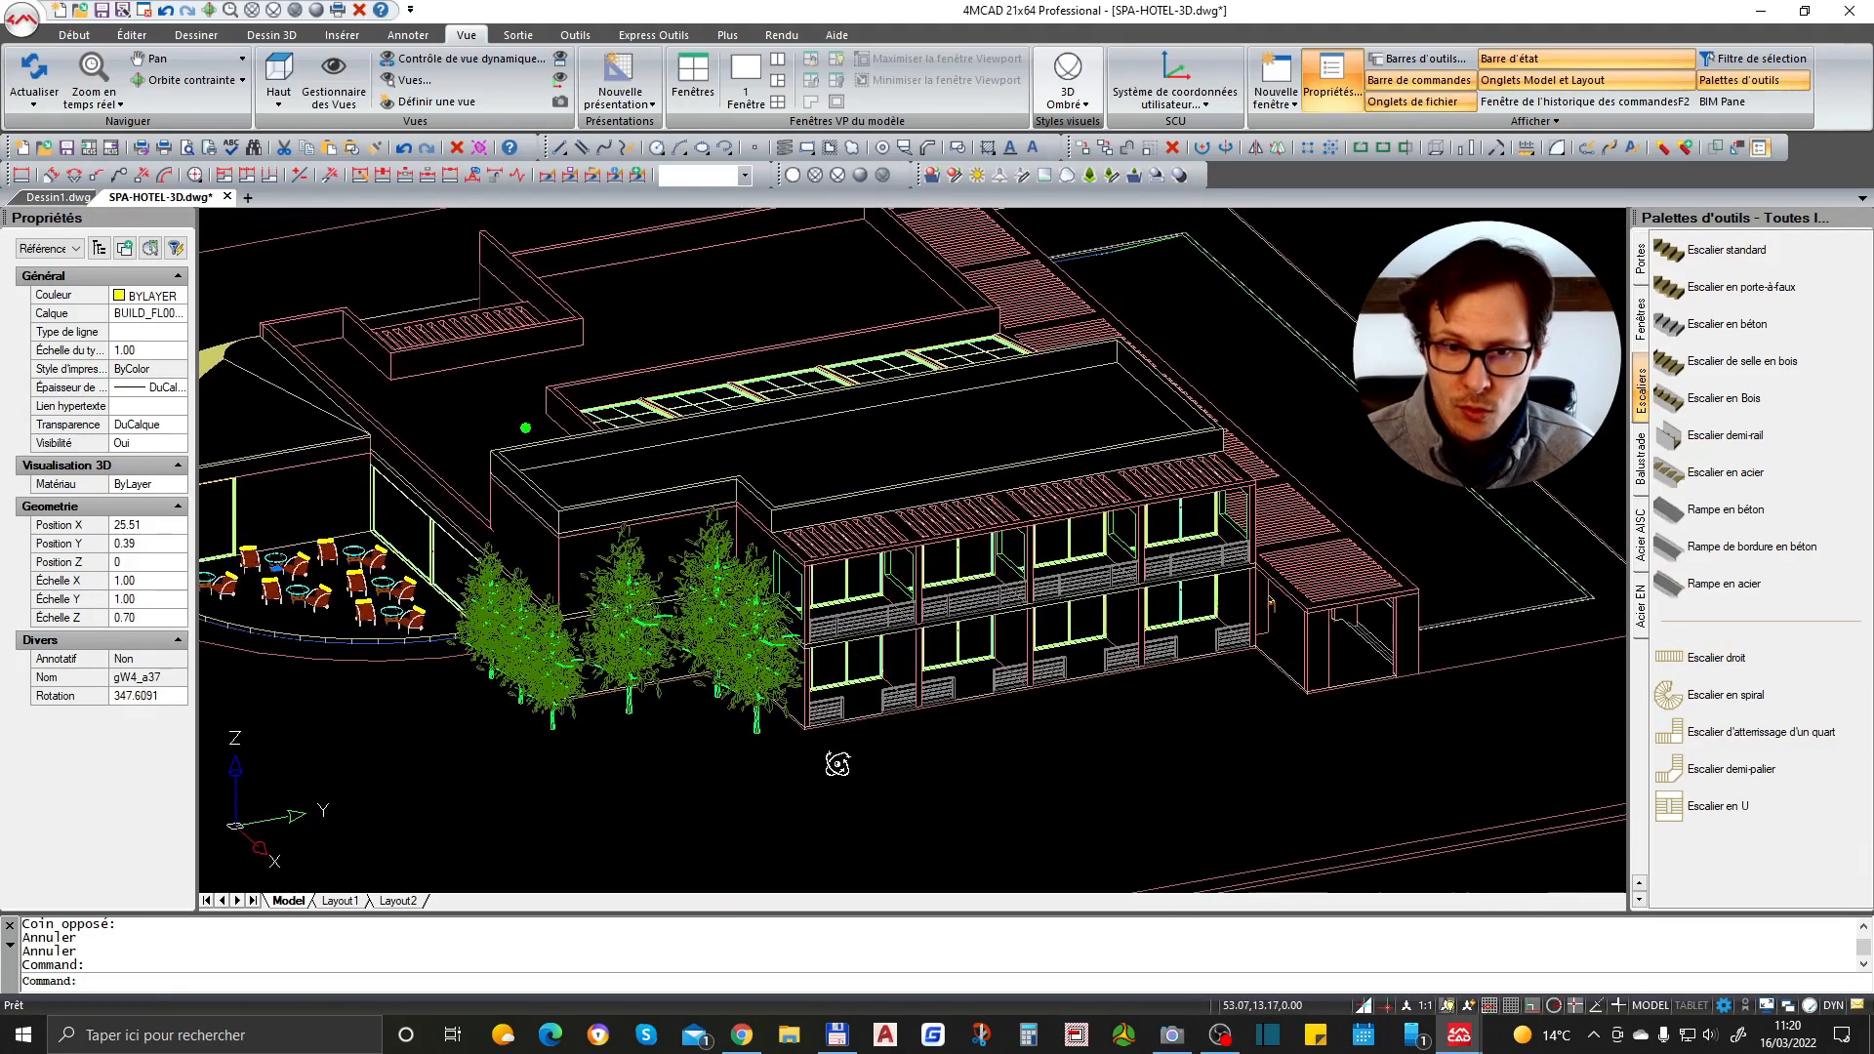
scroll(836, 762, up, 4)
scroll(879, 777, down, 5)
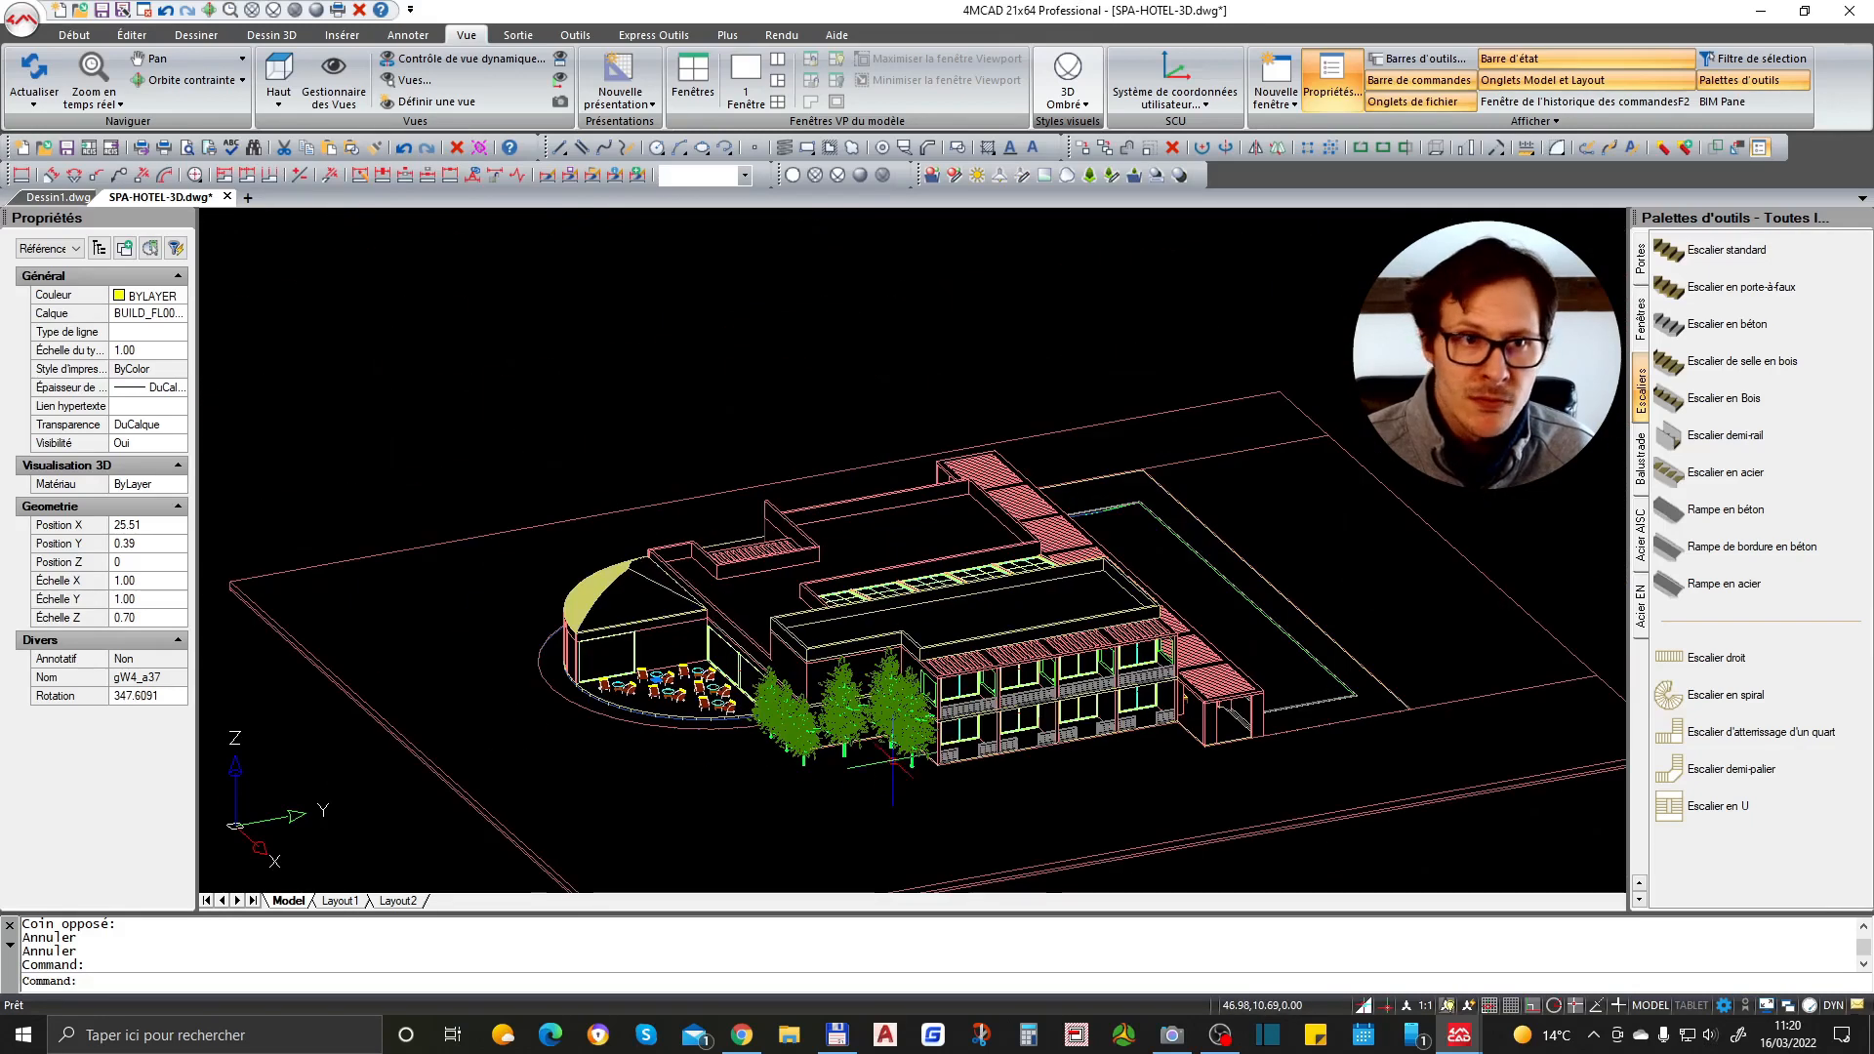
- In the Dessin1 drawing, draw a closed four-sided outline with the Line command, turning on ortho mode
click(56, 197)
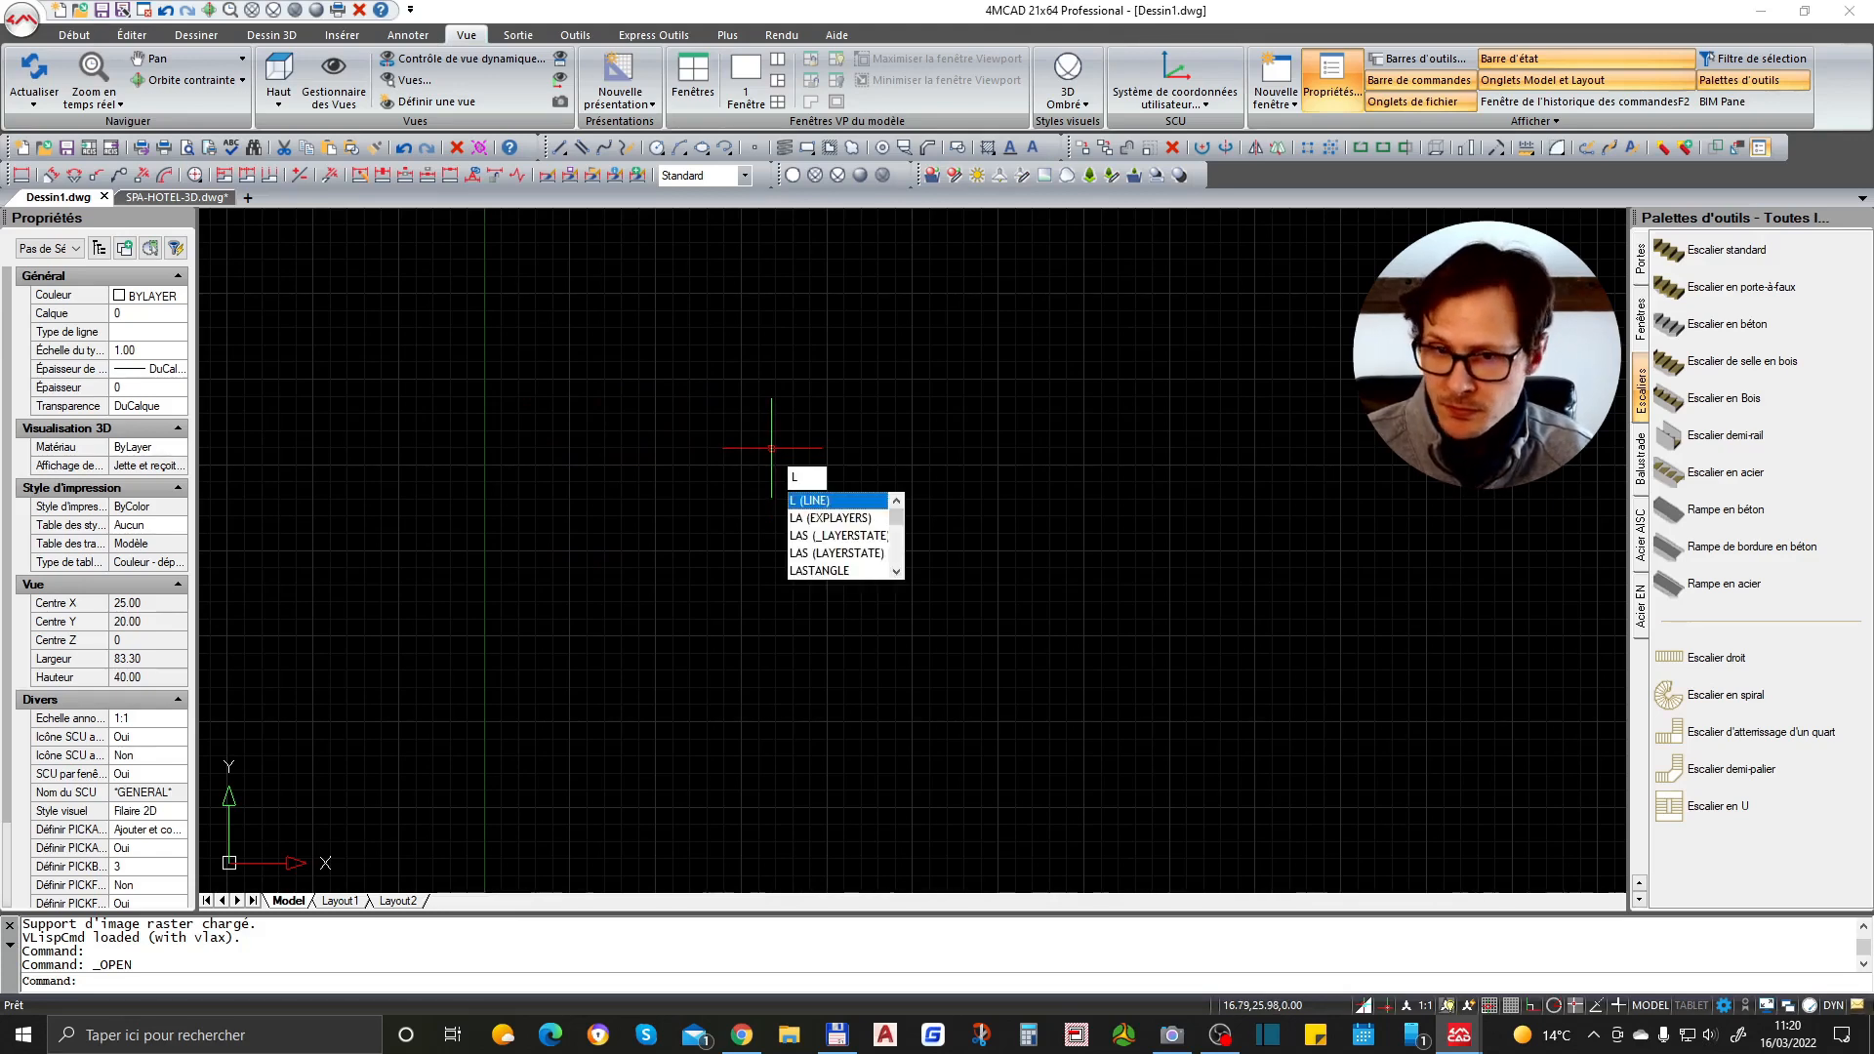
key(Return)
click(704, 431)
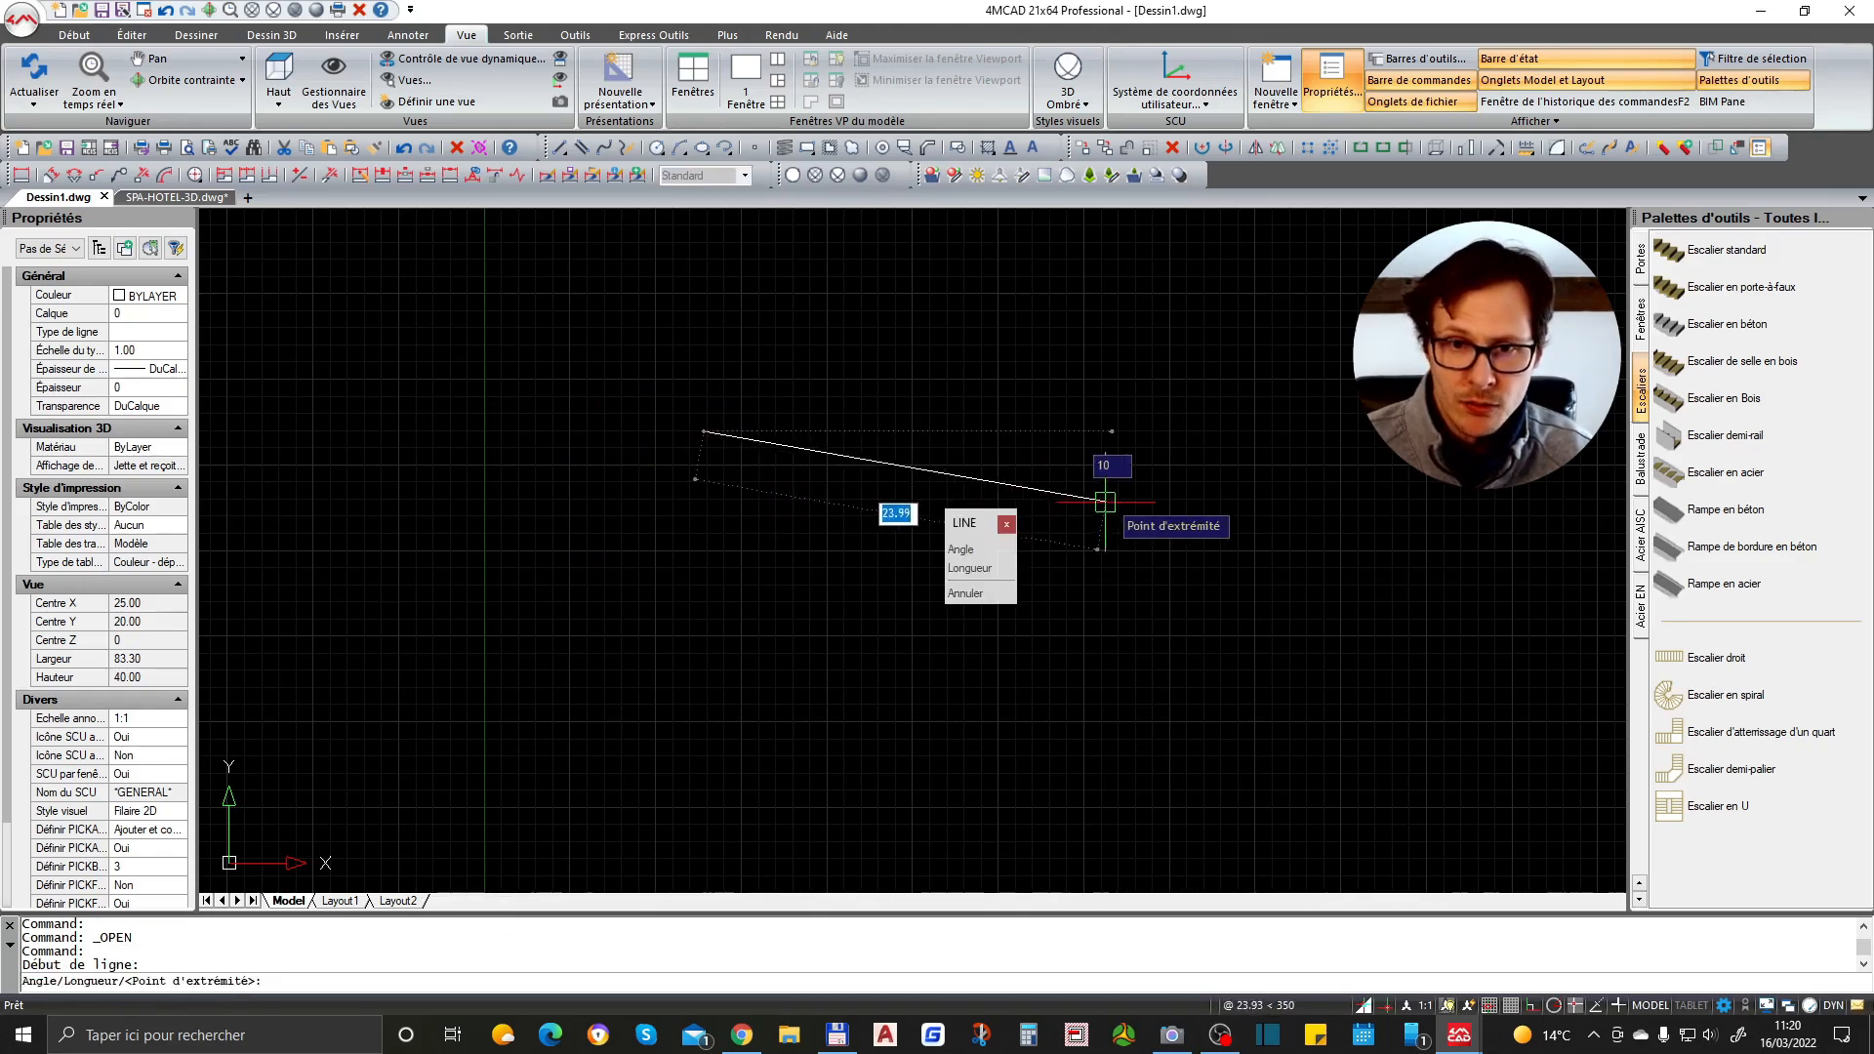
key(F8)
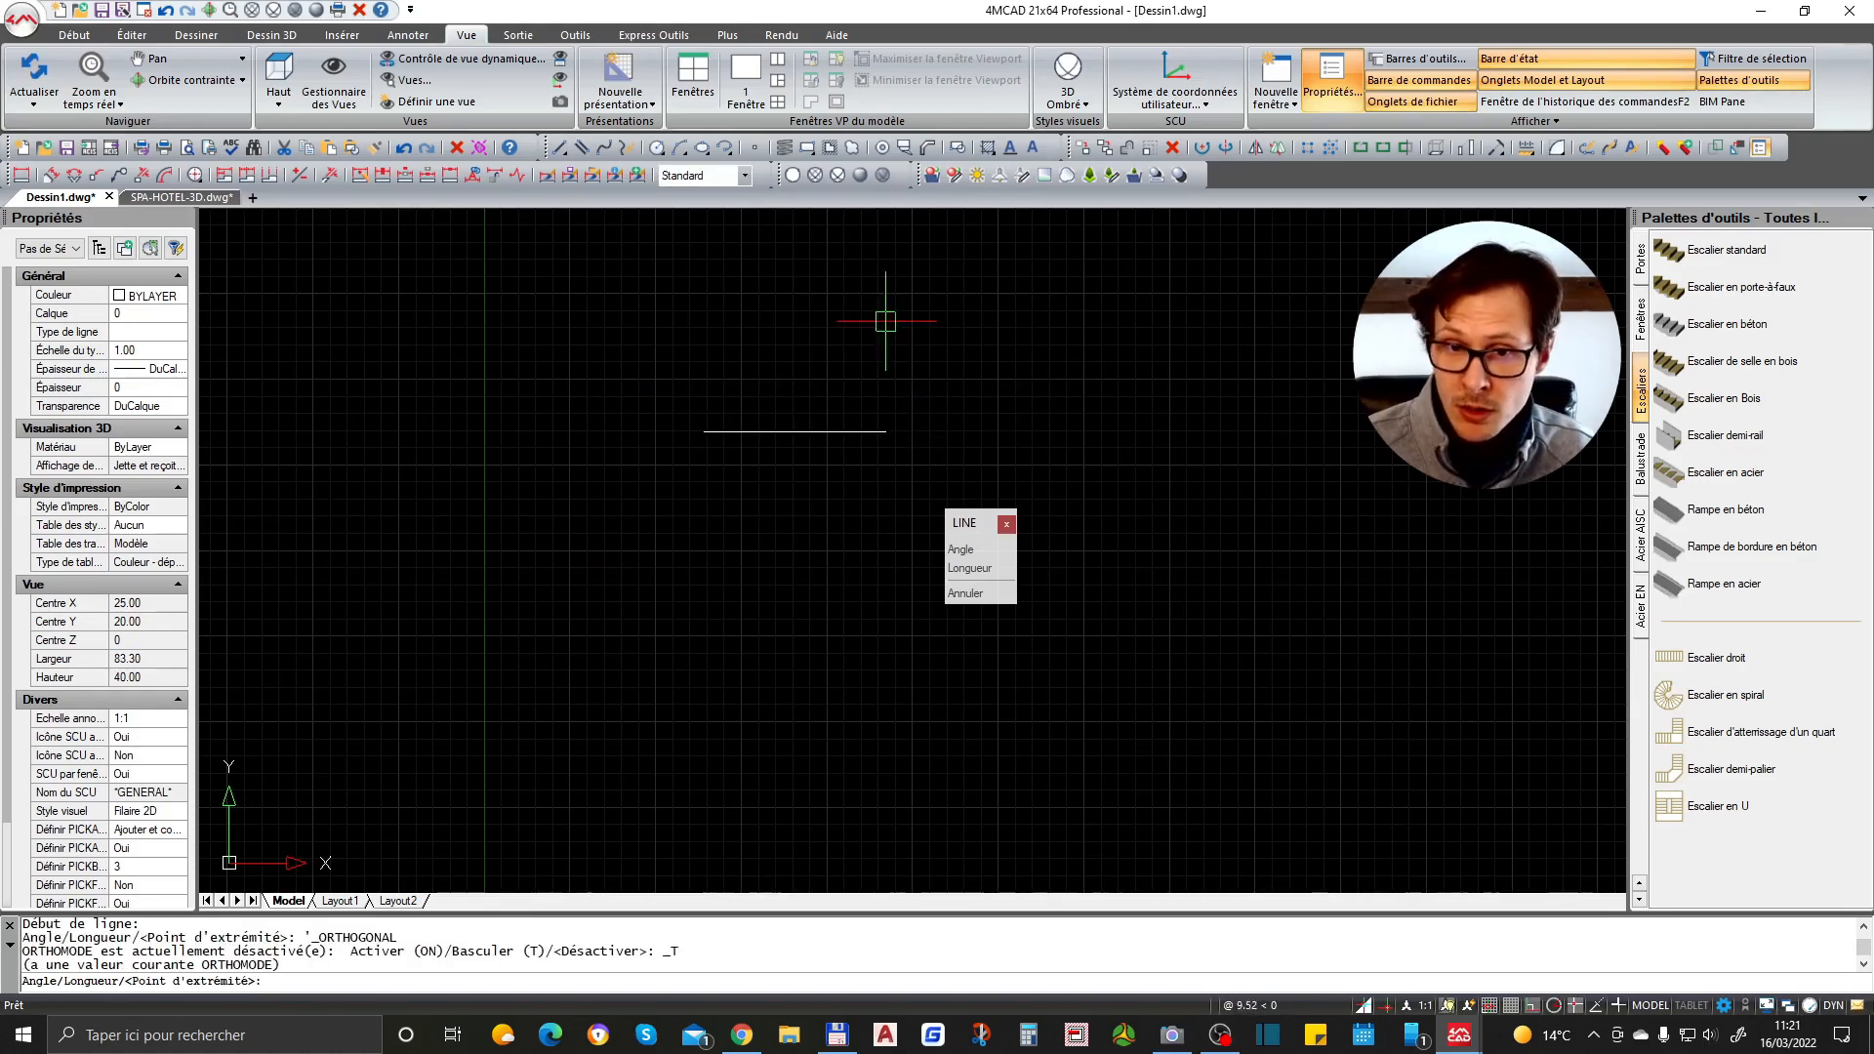
click(1174, 392)
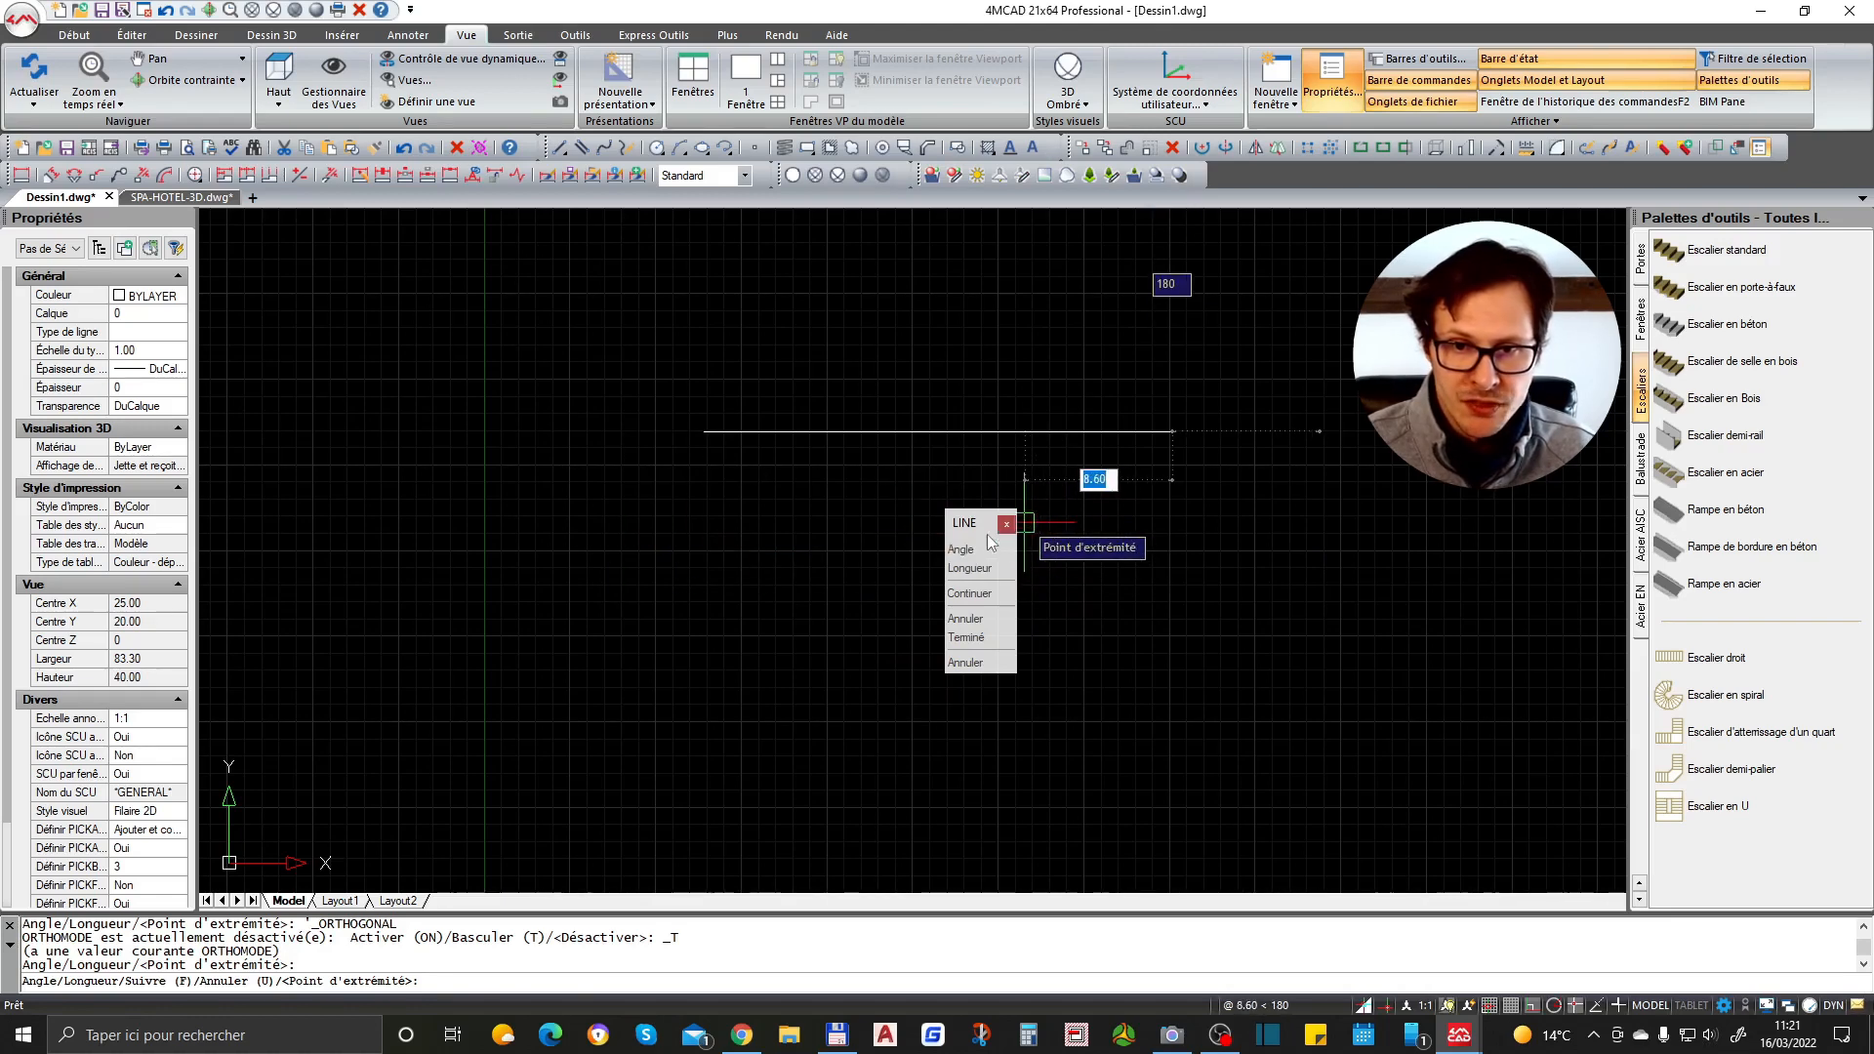
scroll(1055, 447, down, 1)
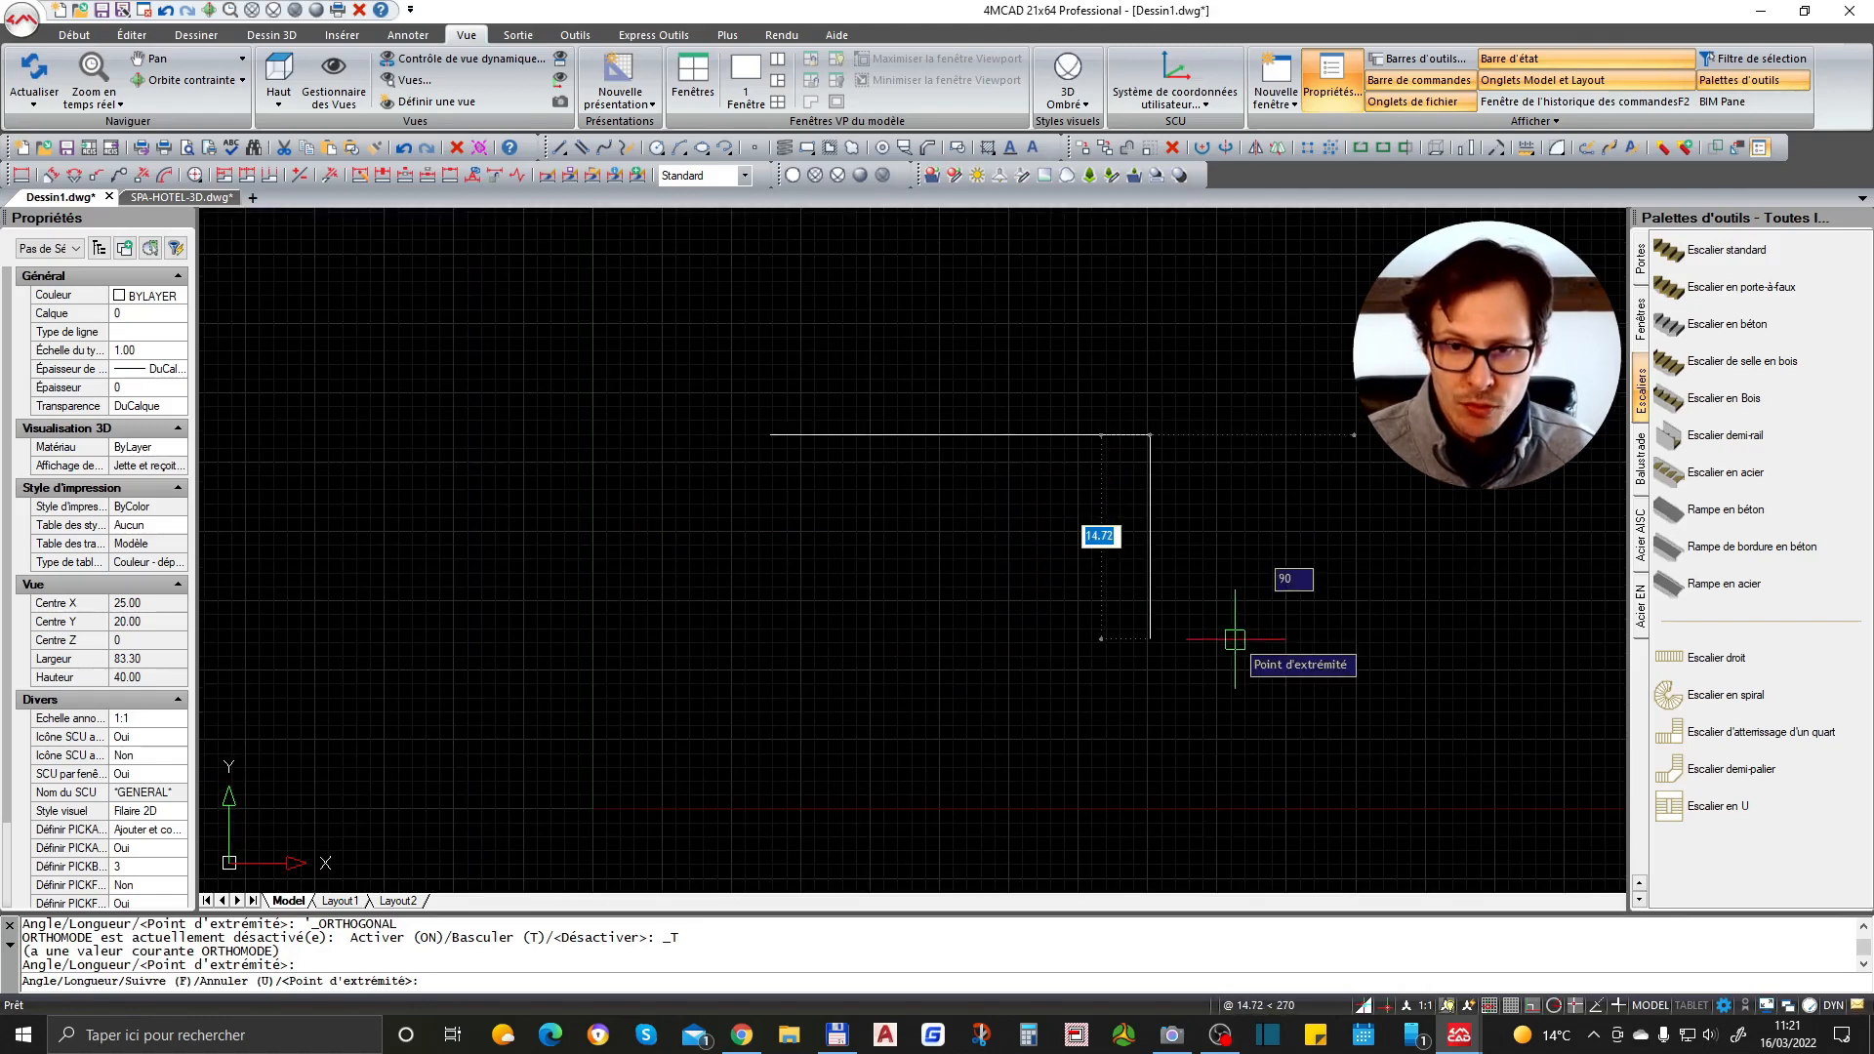
click(1236, 638)
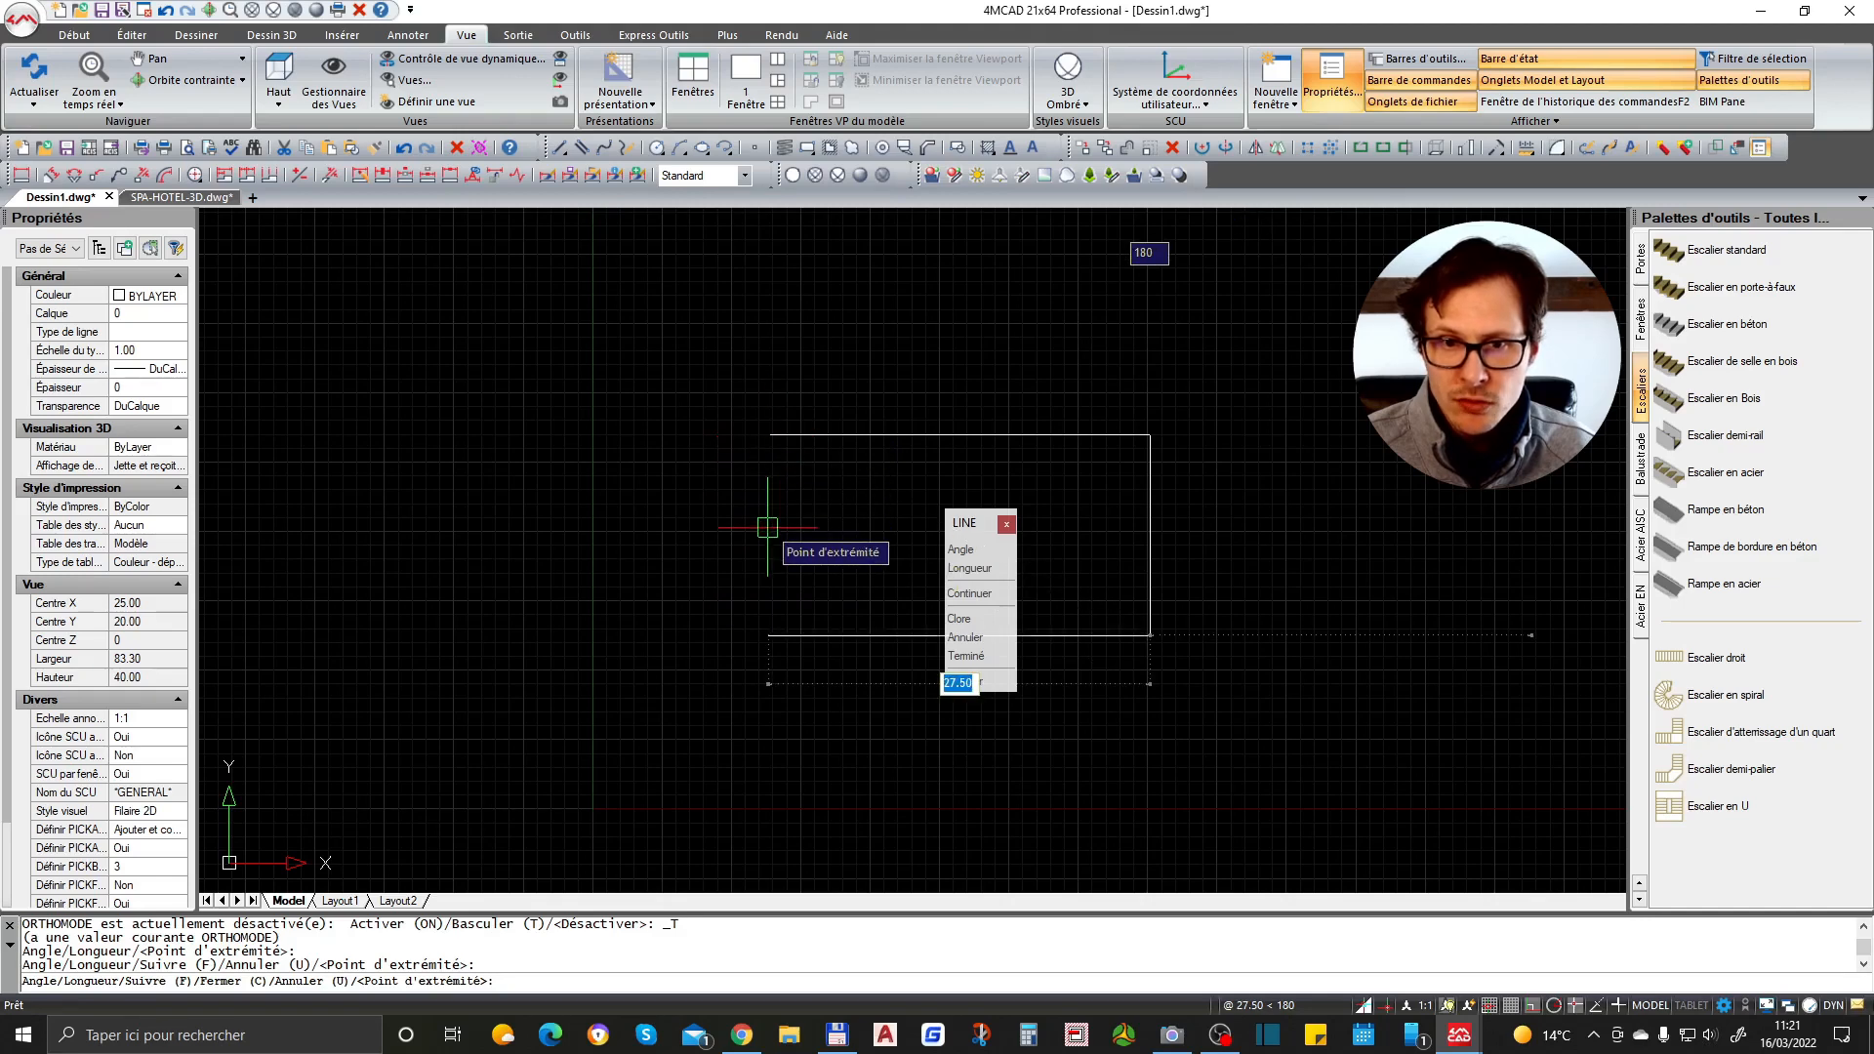
click(806, 537)
text(c)
key(Return)
- Select the slanted closing line to inspect its properties, then deselect it
click(778, 457)
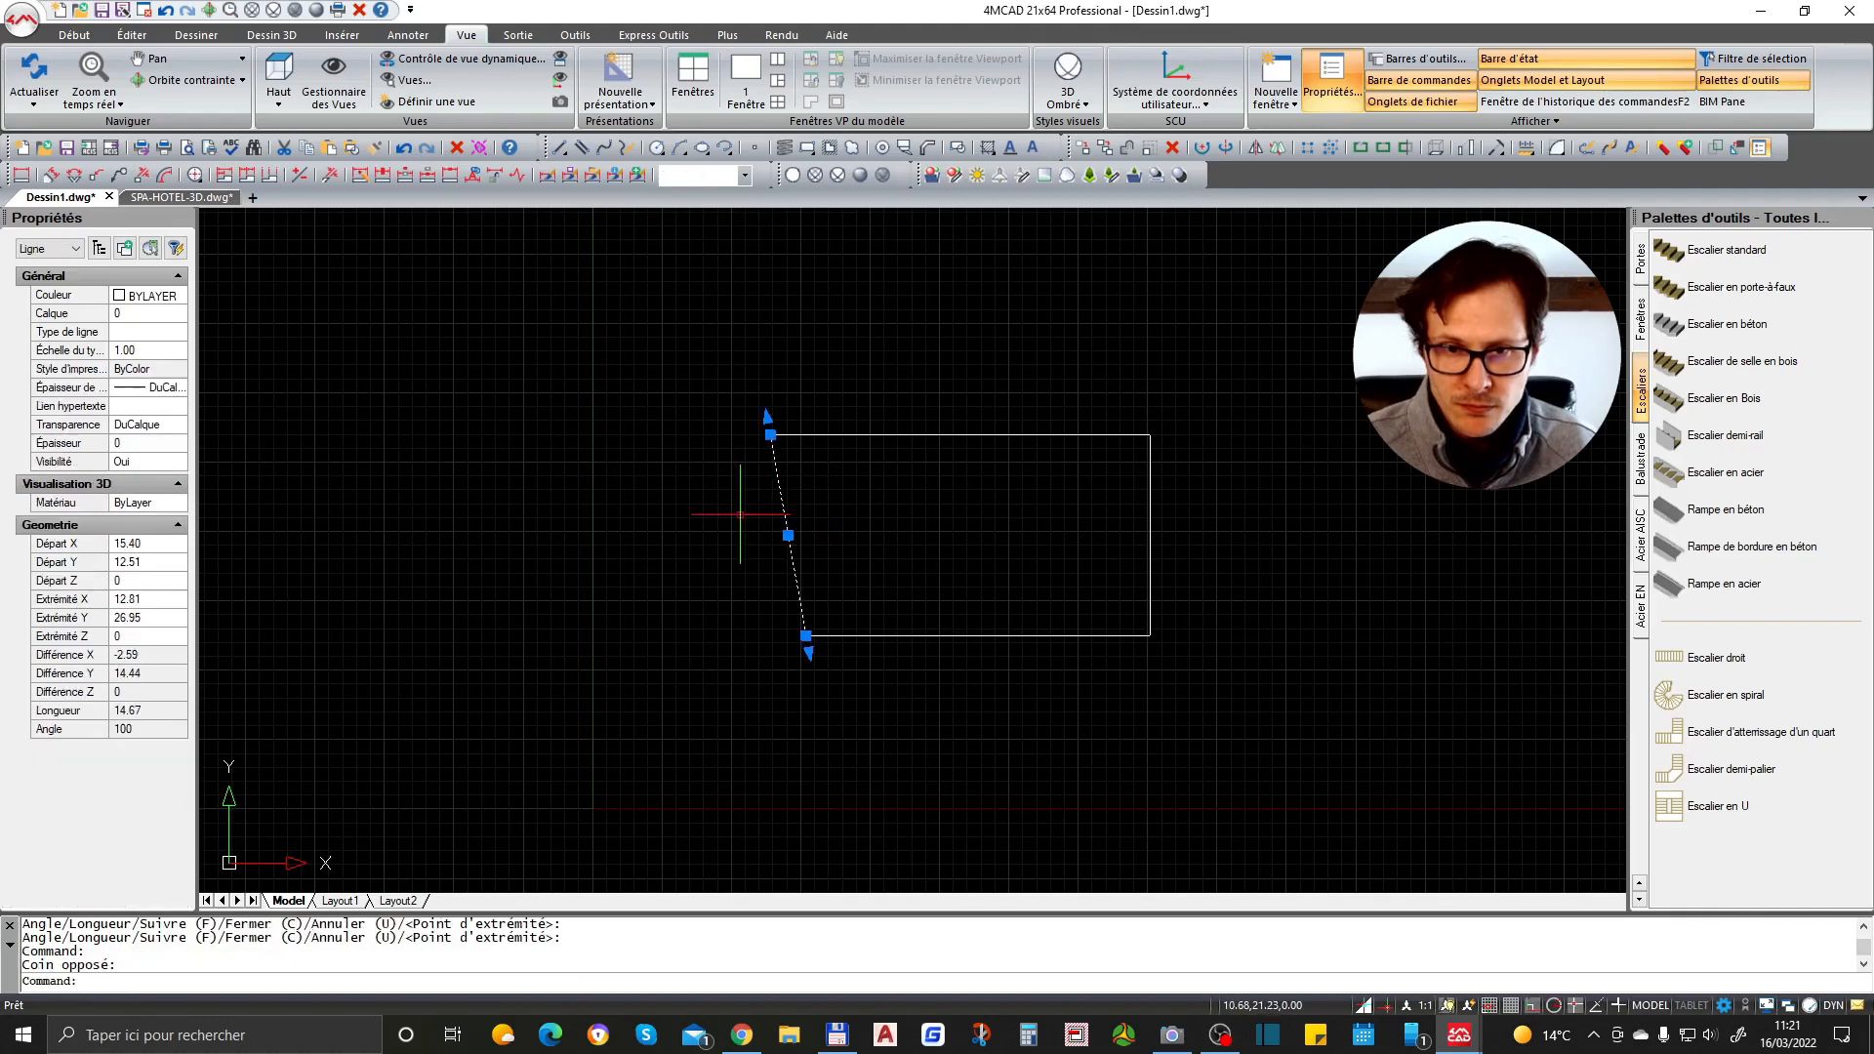
key(Escape)
click(819, 436)
key(Escape)
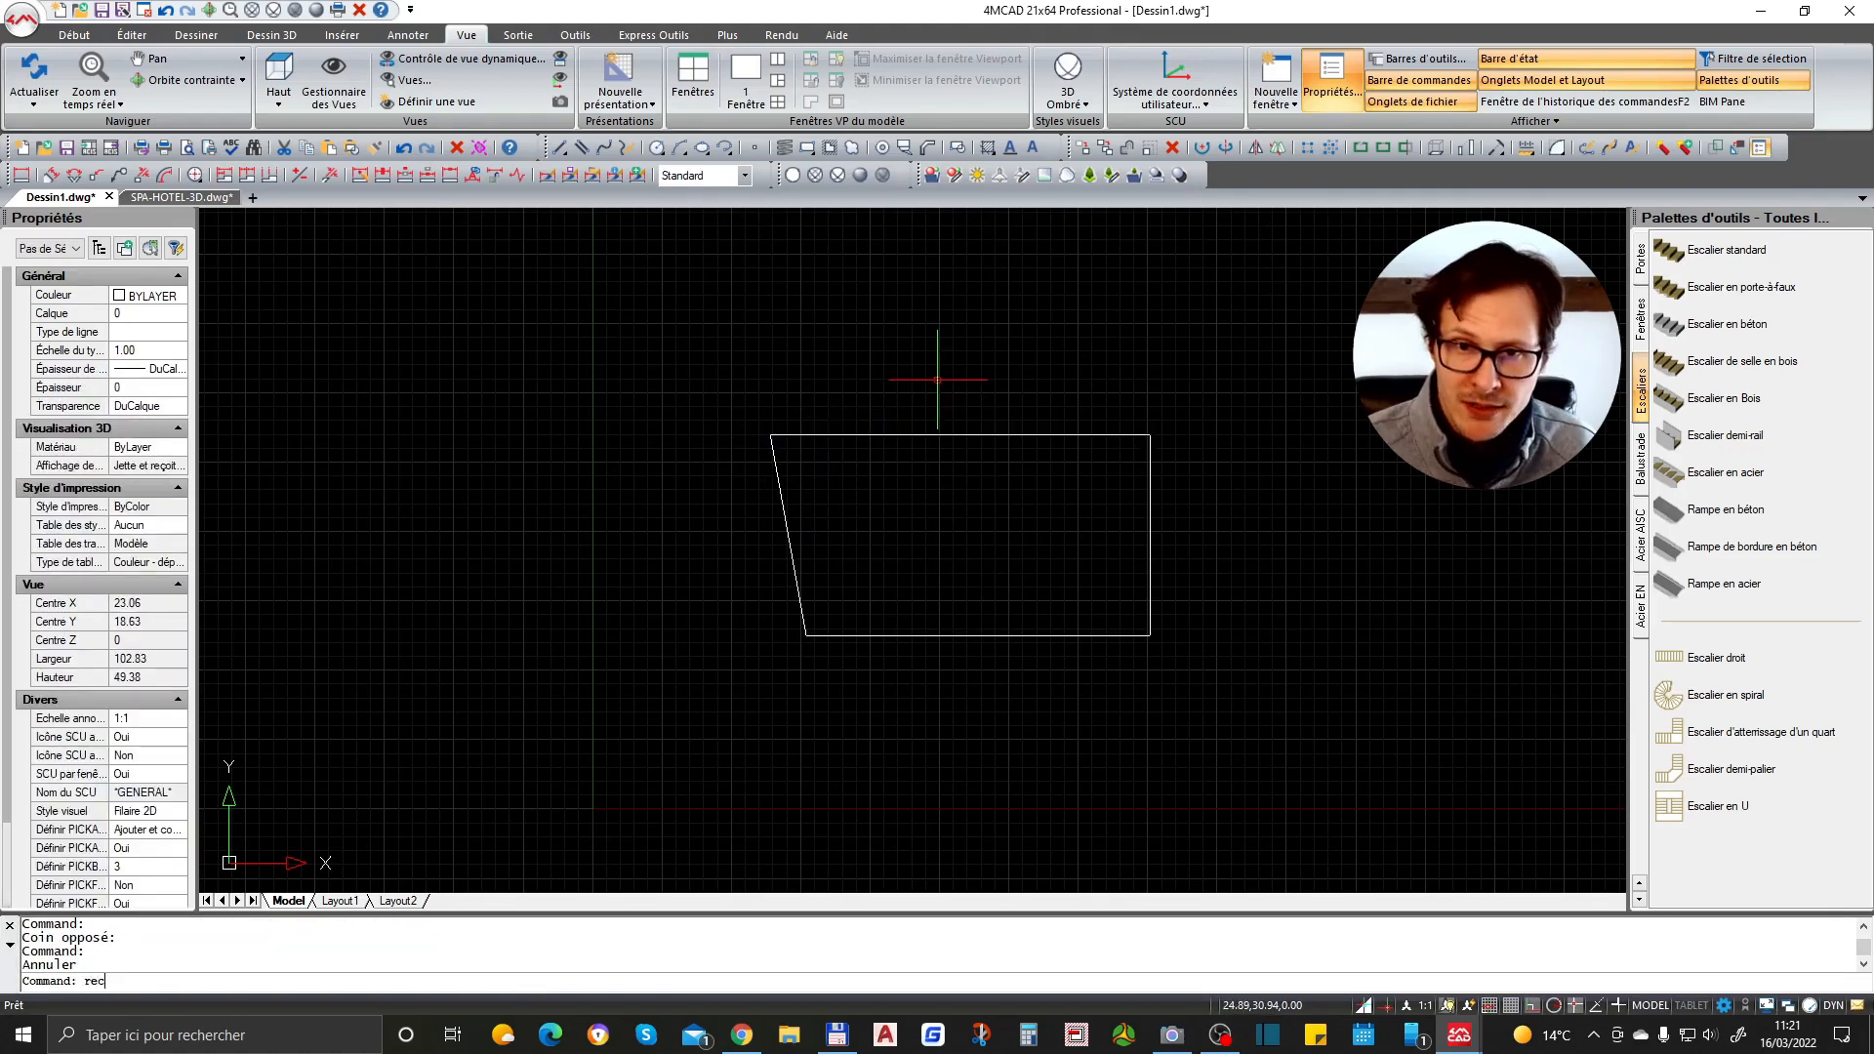
key(Return)
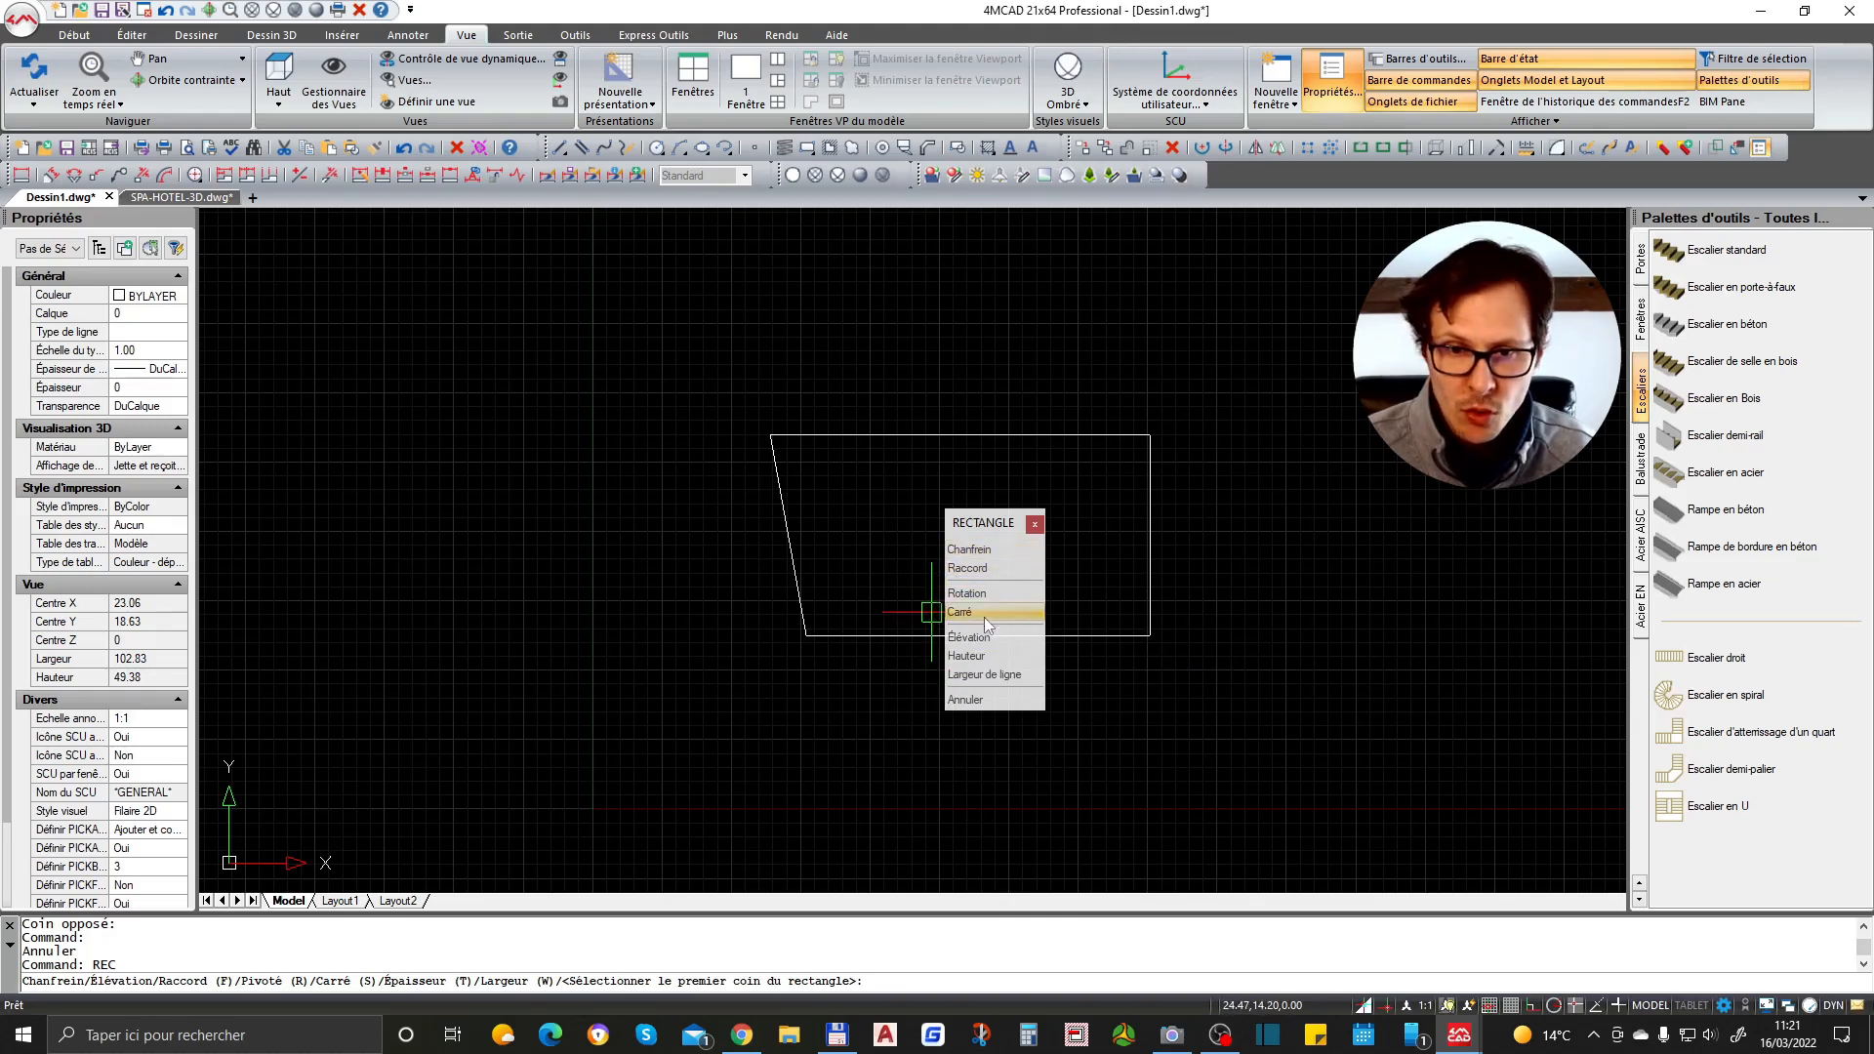
key(Escape)
key(Escape)
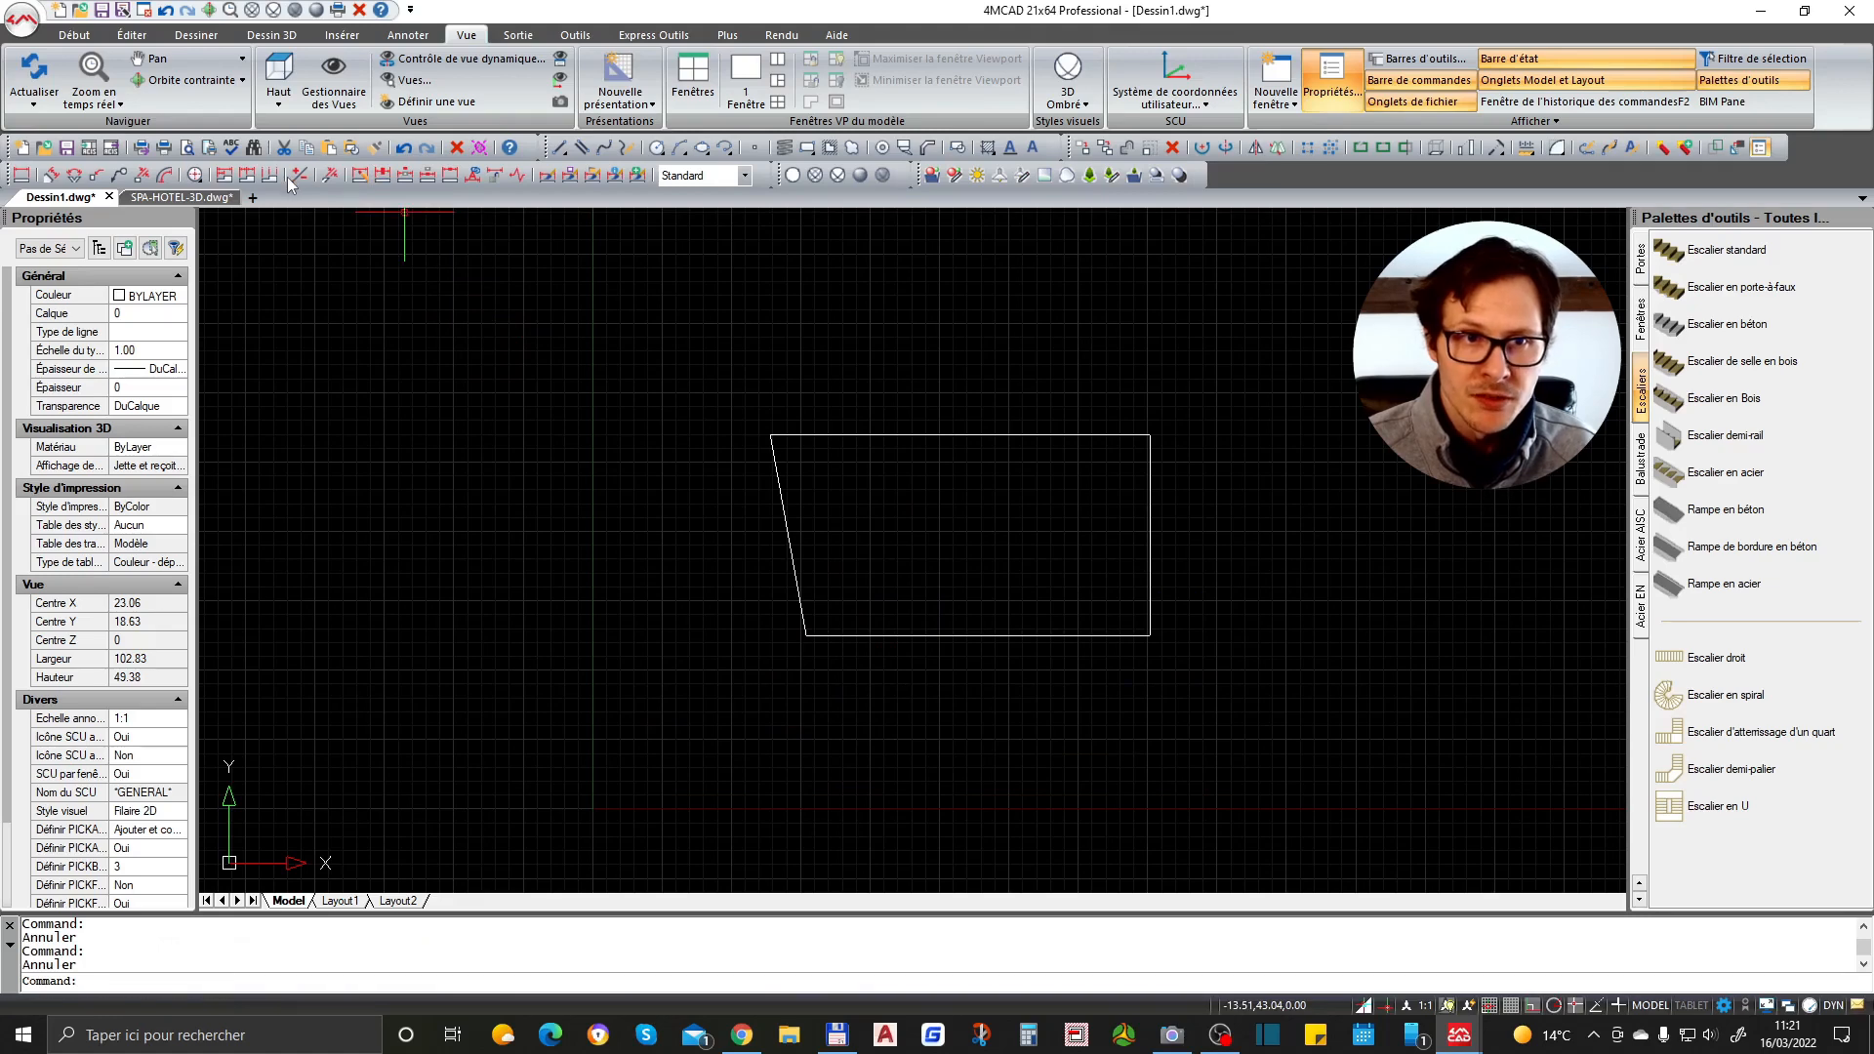
- Show the Début ribbon and open the Options dialog
click(75, 36)
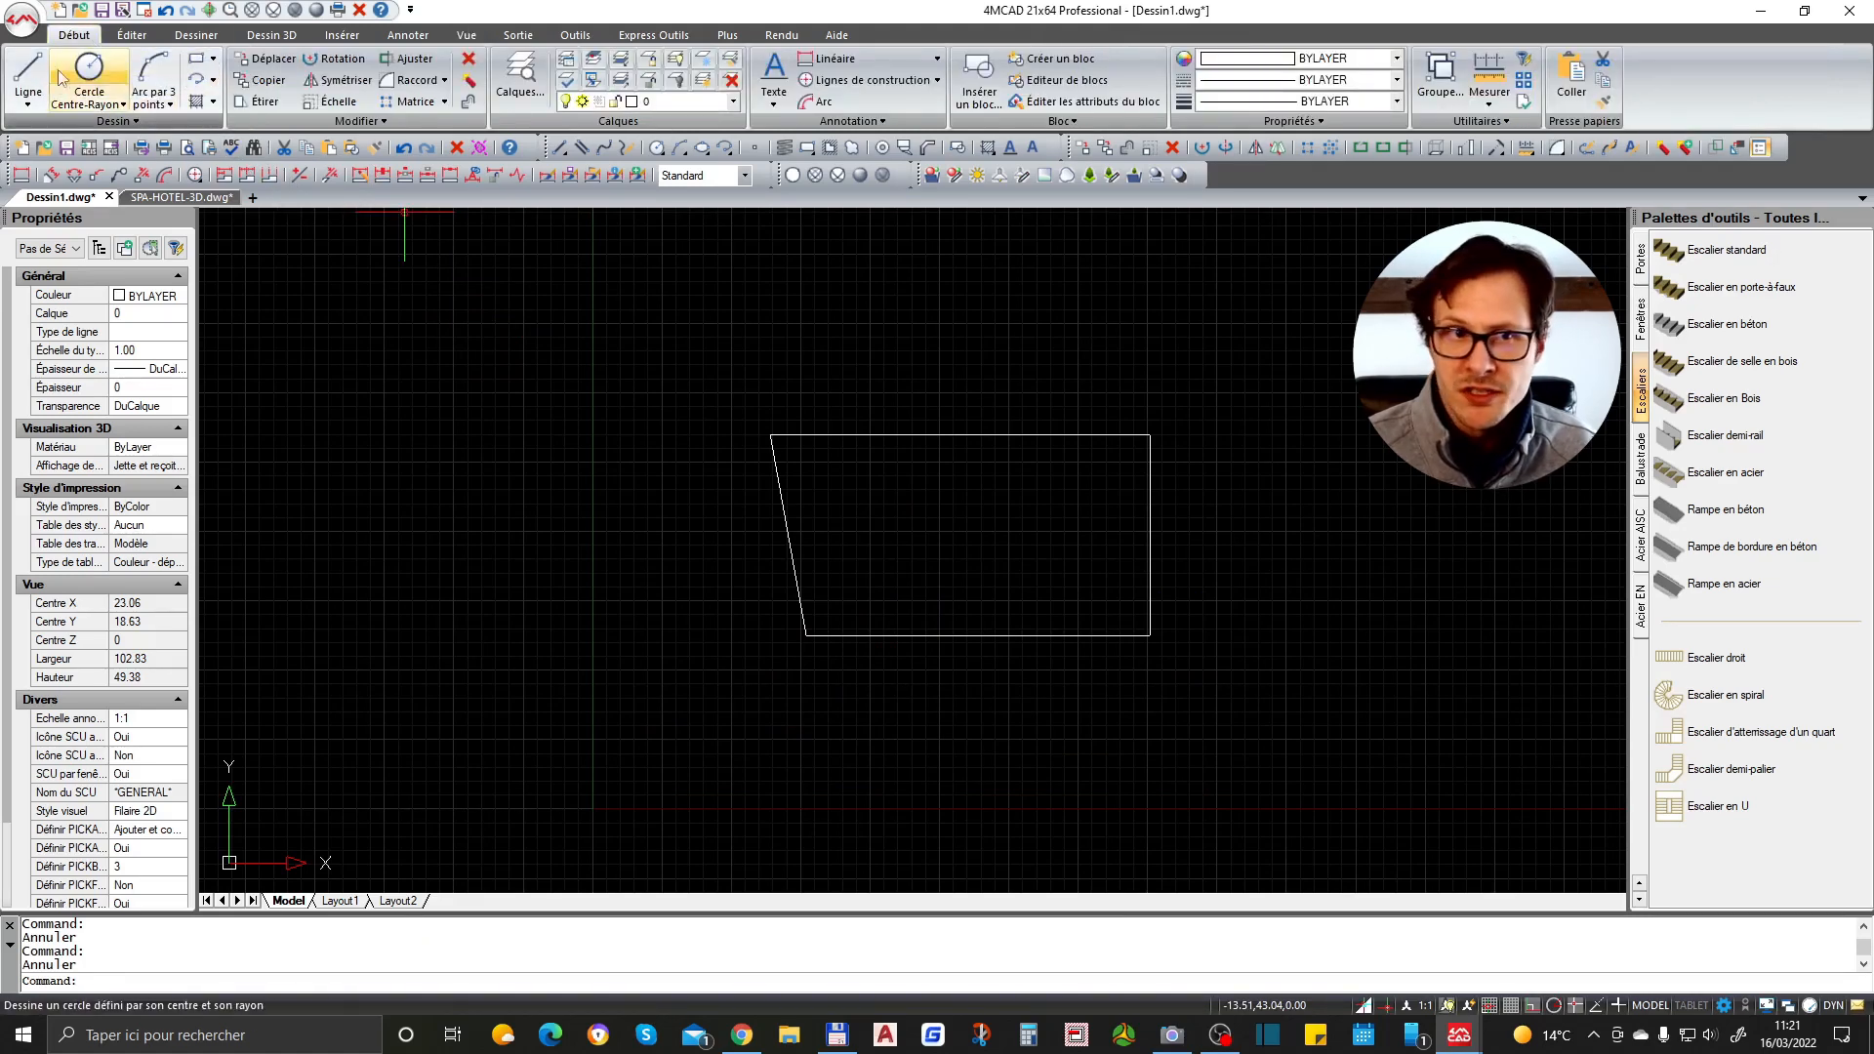
click(39, 103)
click(40, 105)
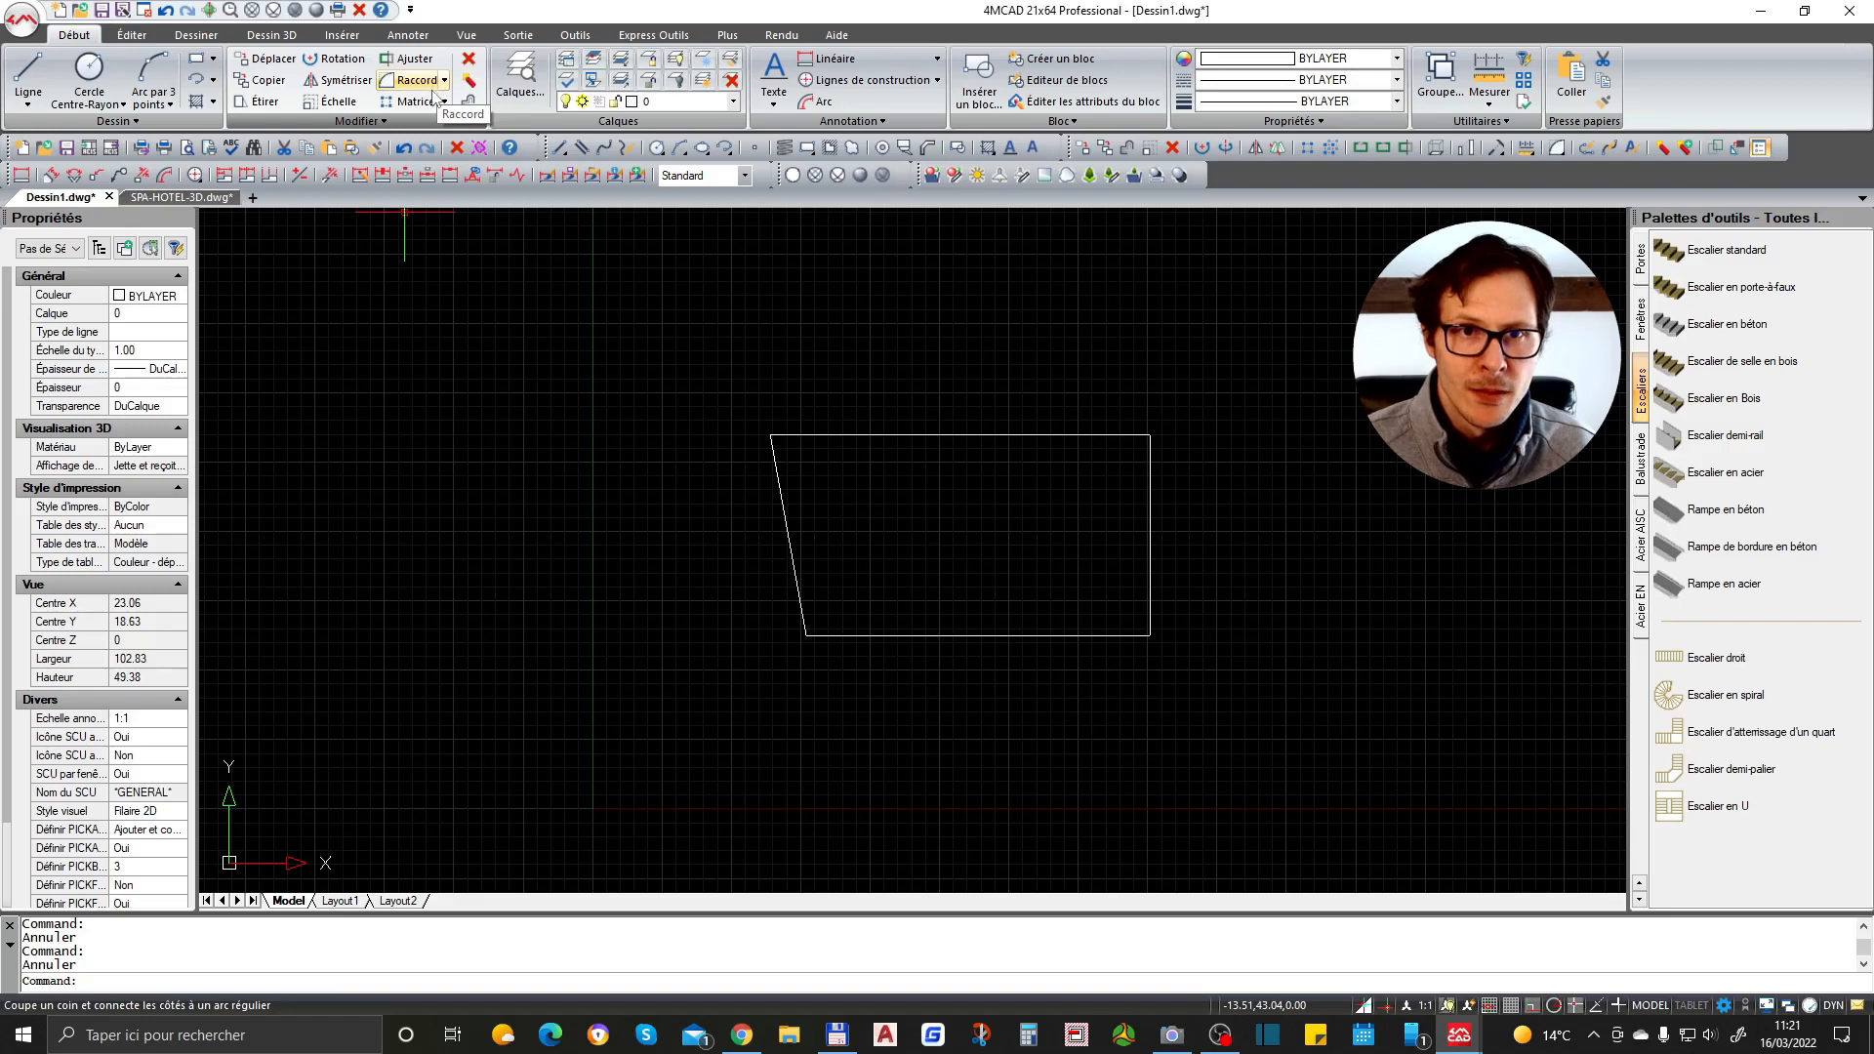
text(op)
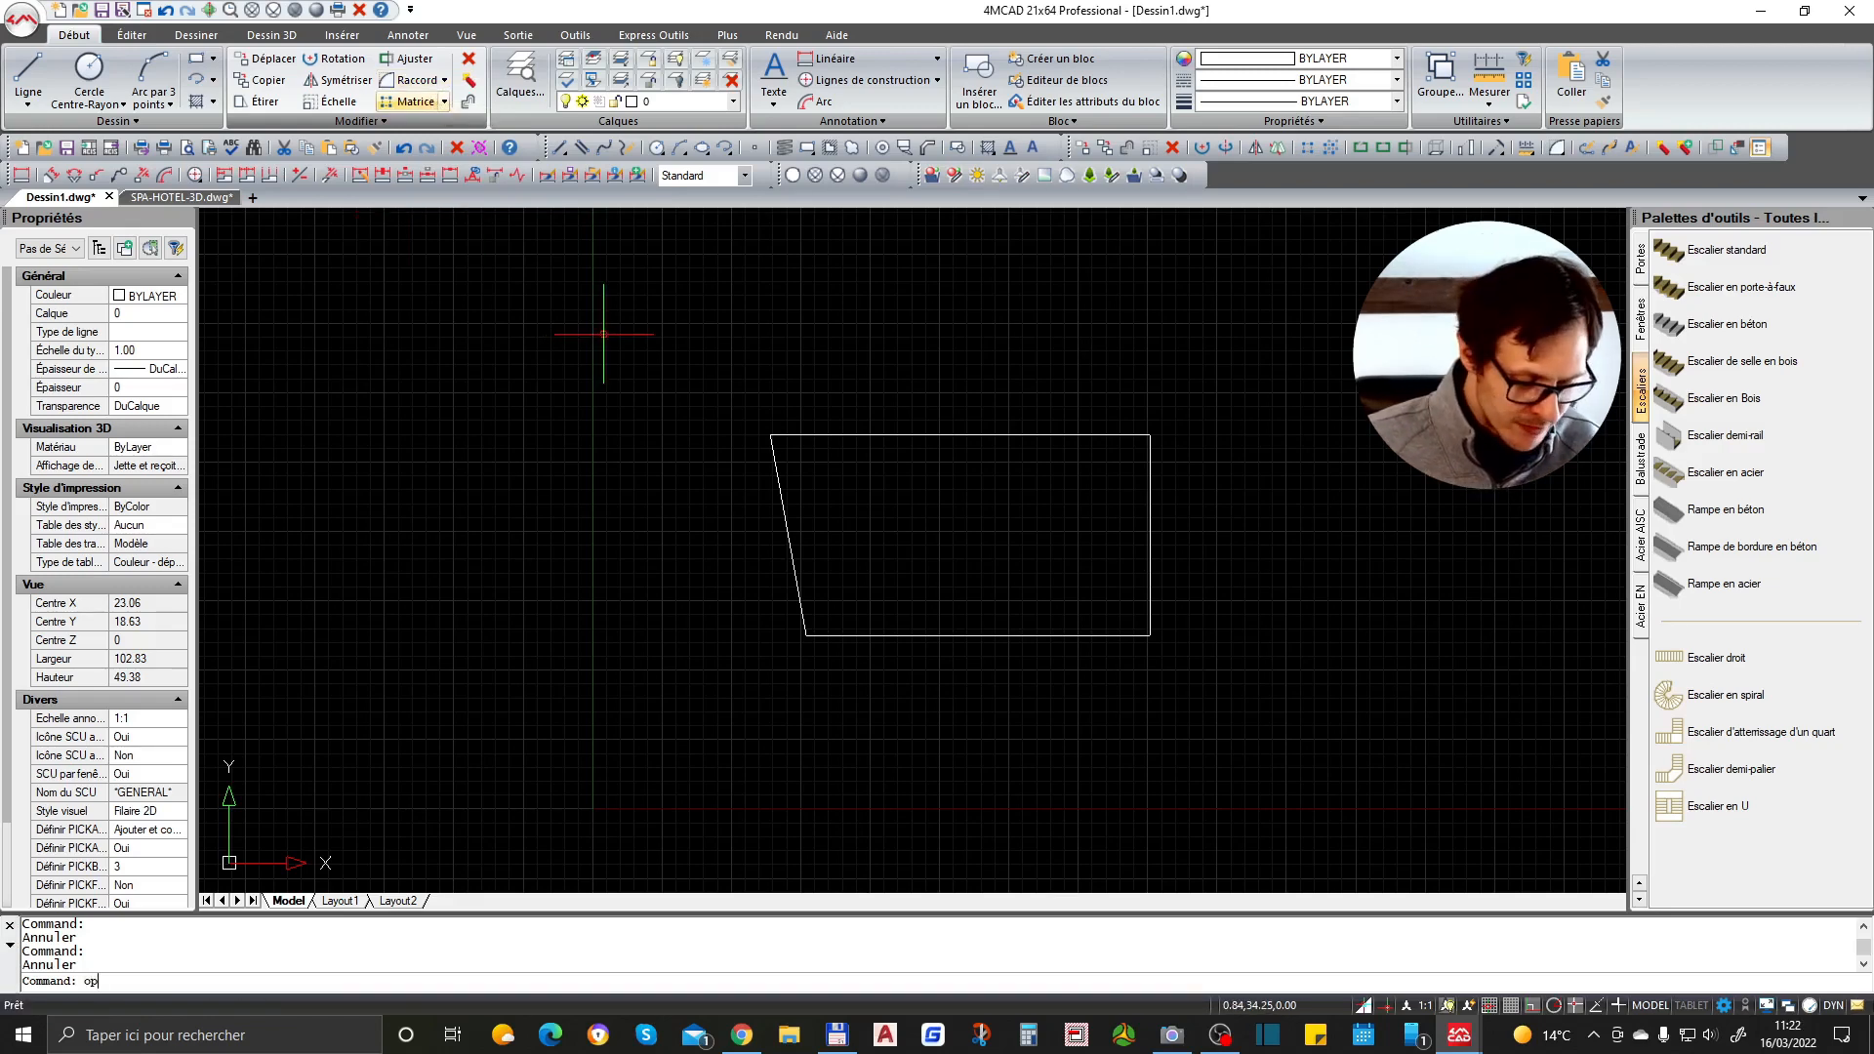
text(tion)
key(Return)
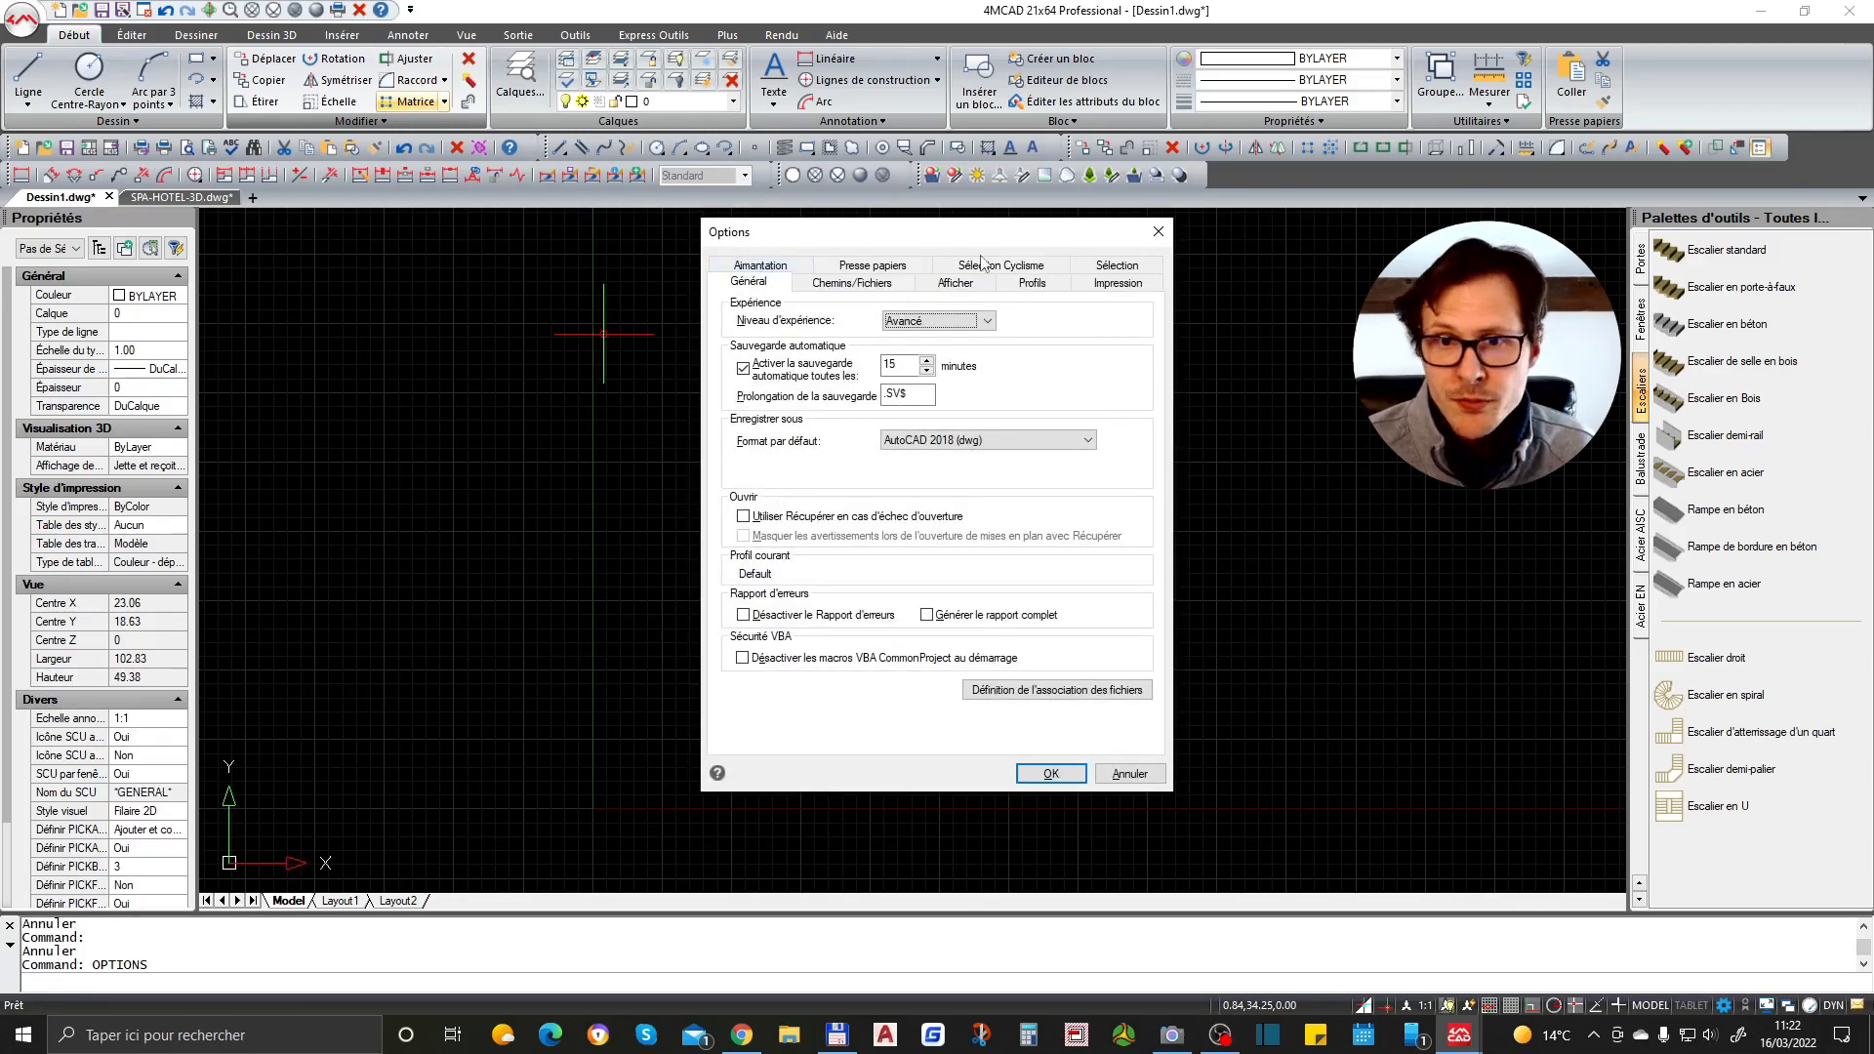
- Browse the tabs of the Options dialog and close it
click(1118, 282)
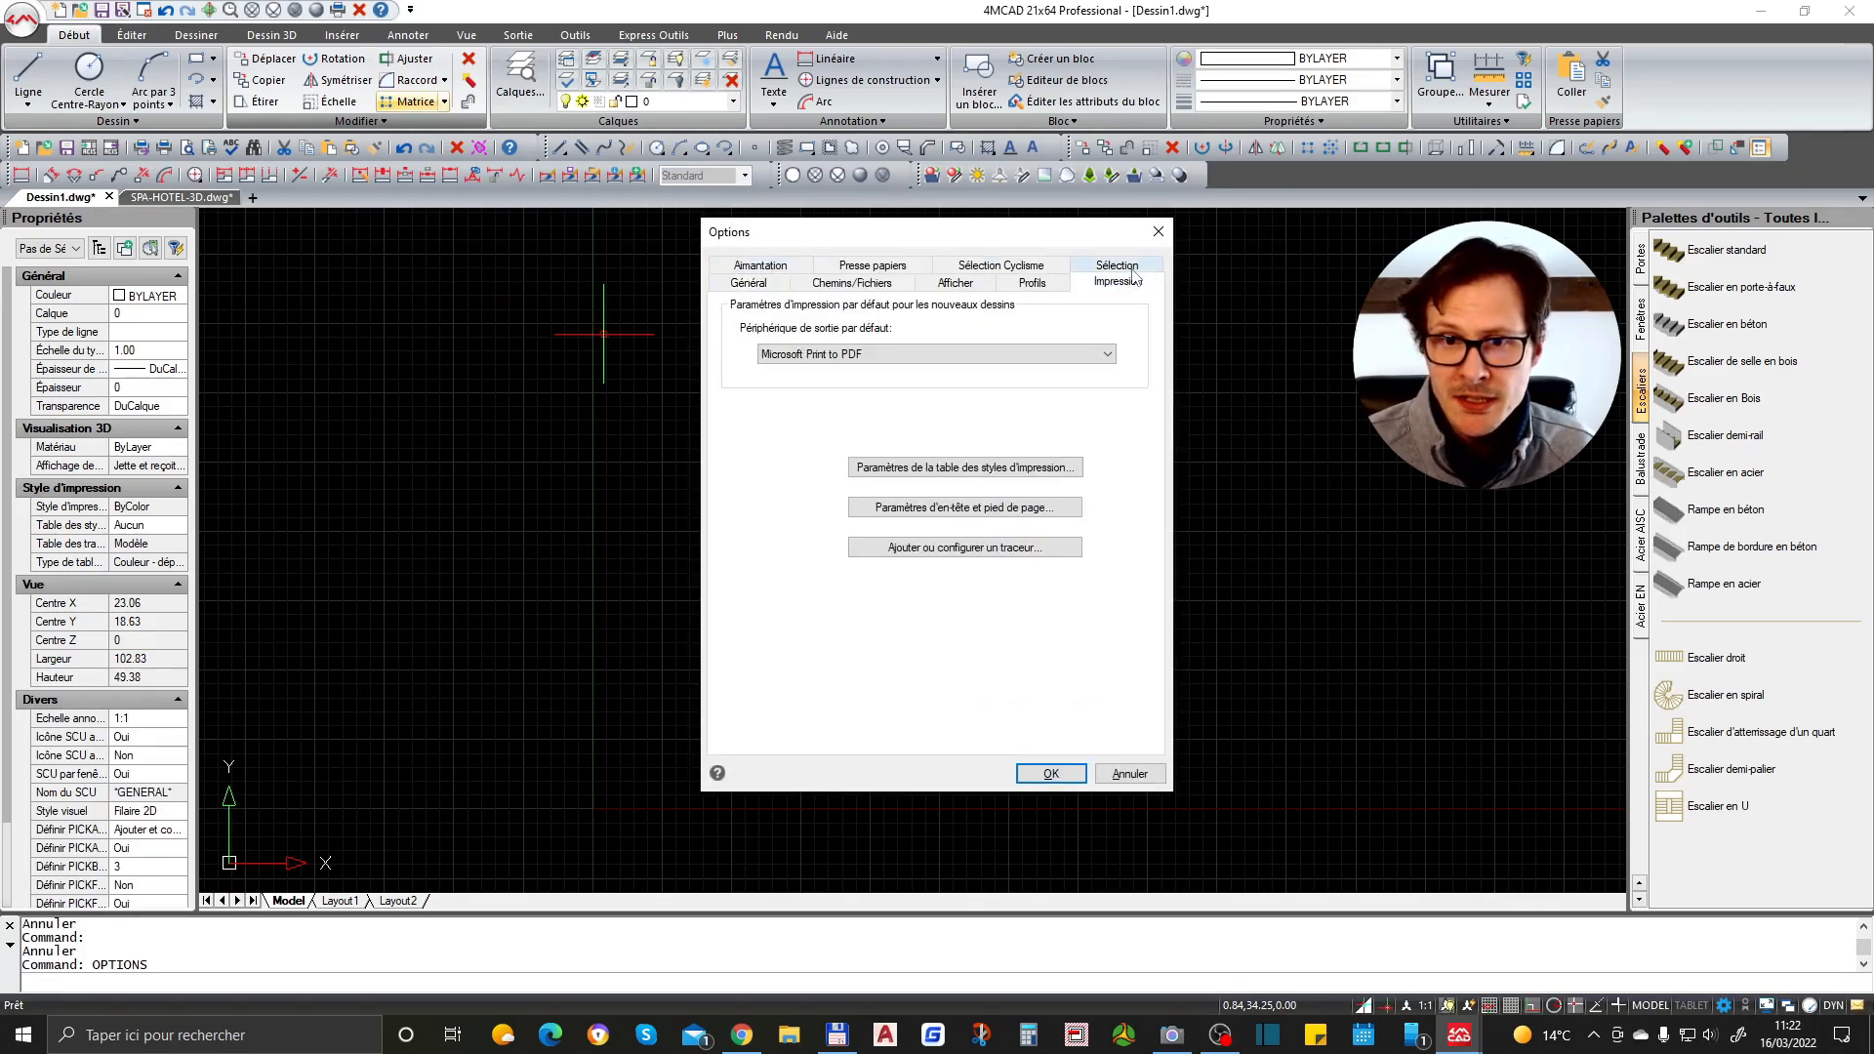
click(1132, 270)
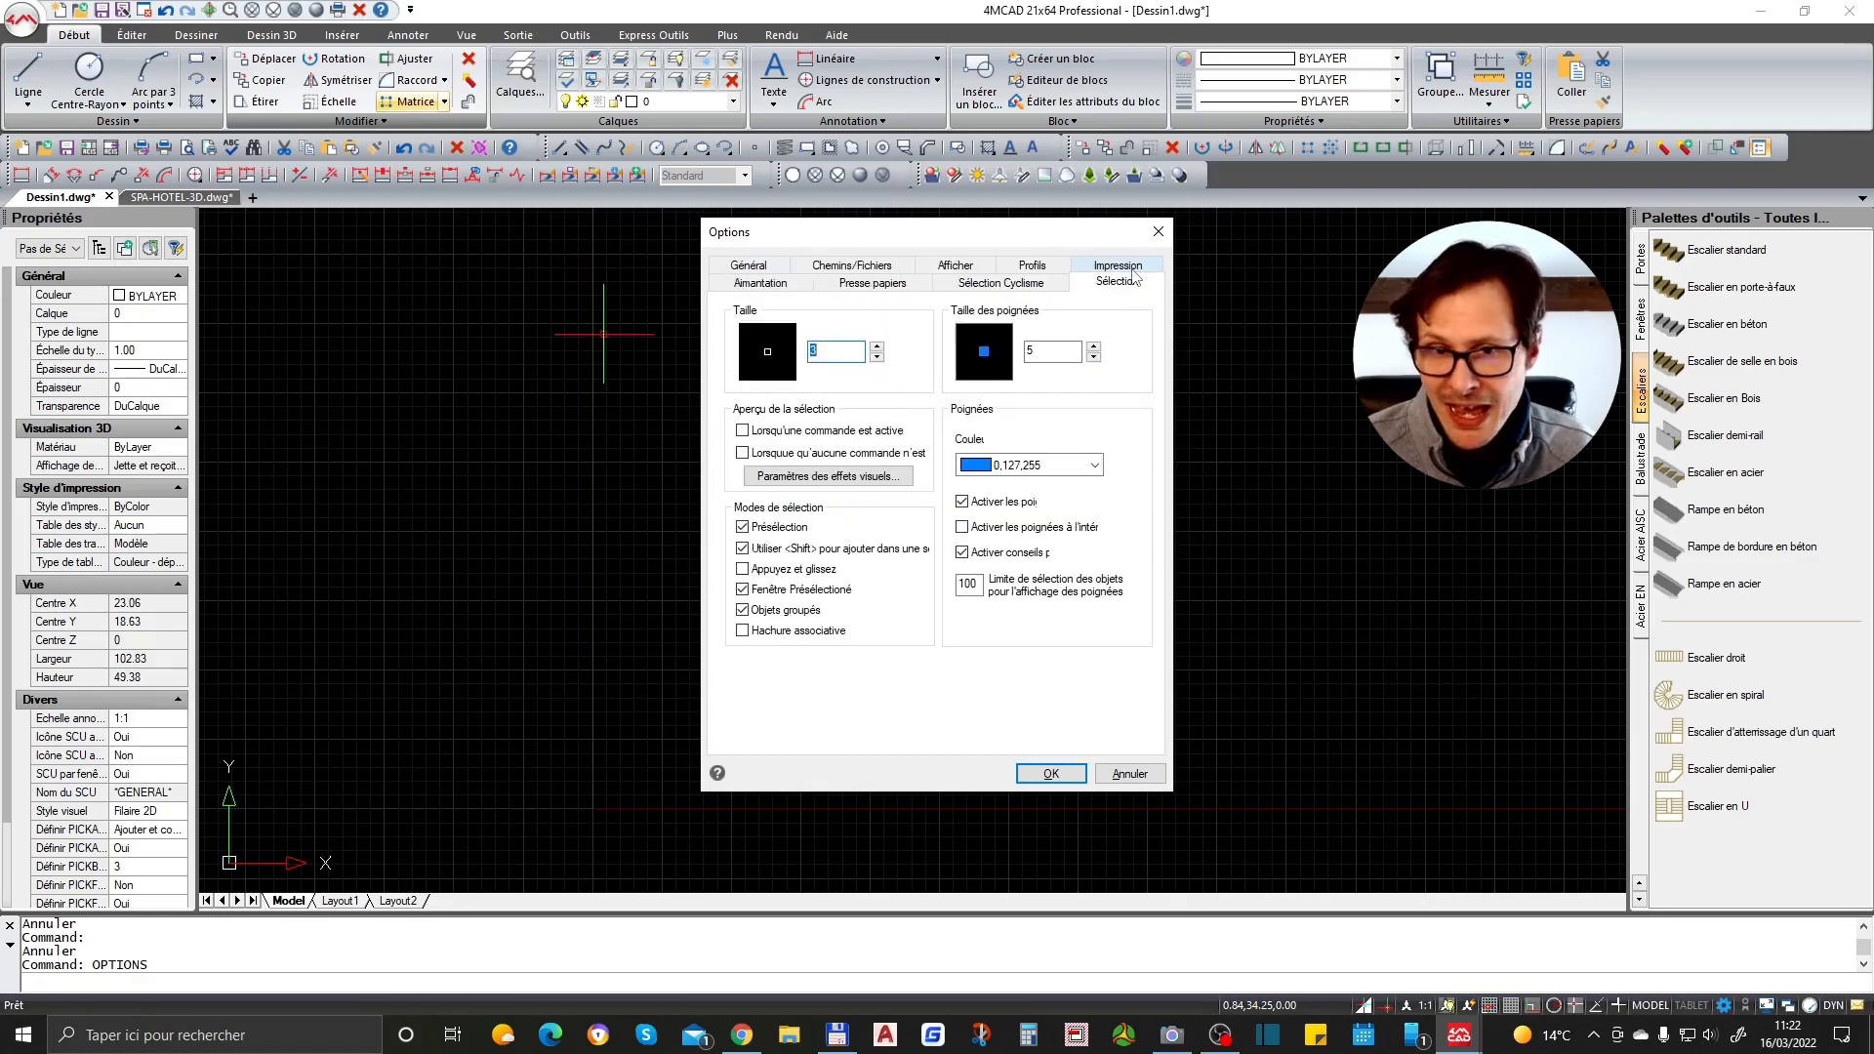
click(748, 266)
click(762, 266)
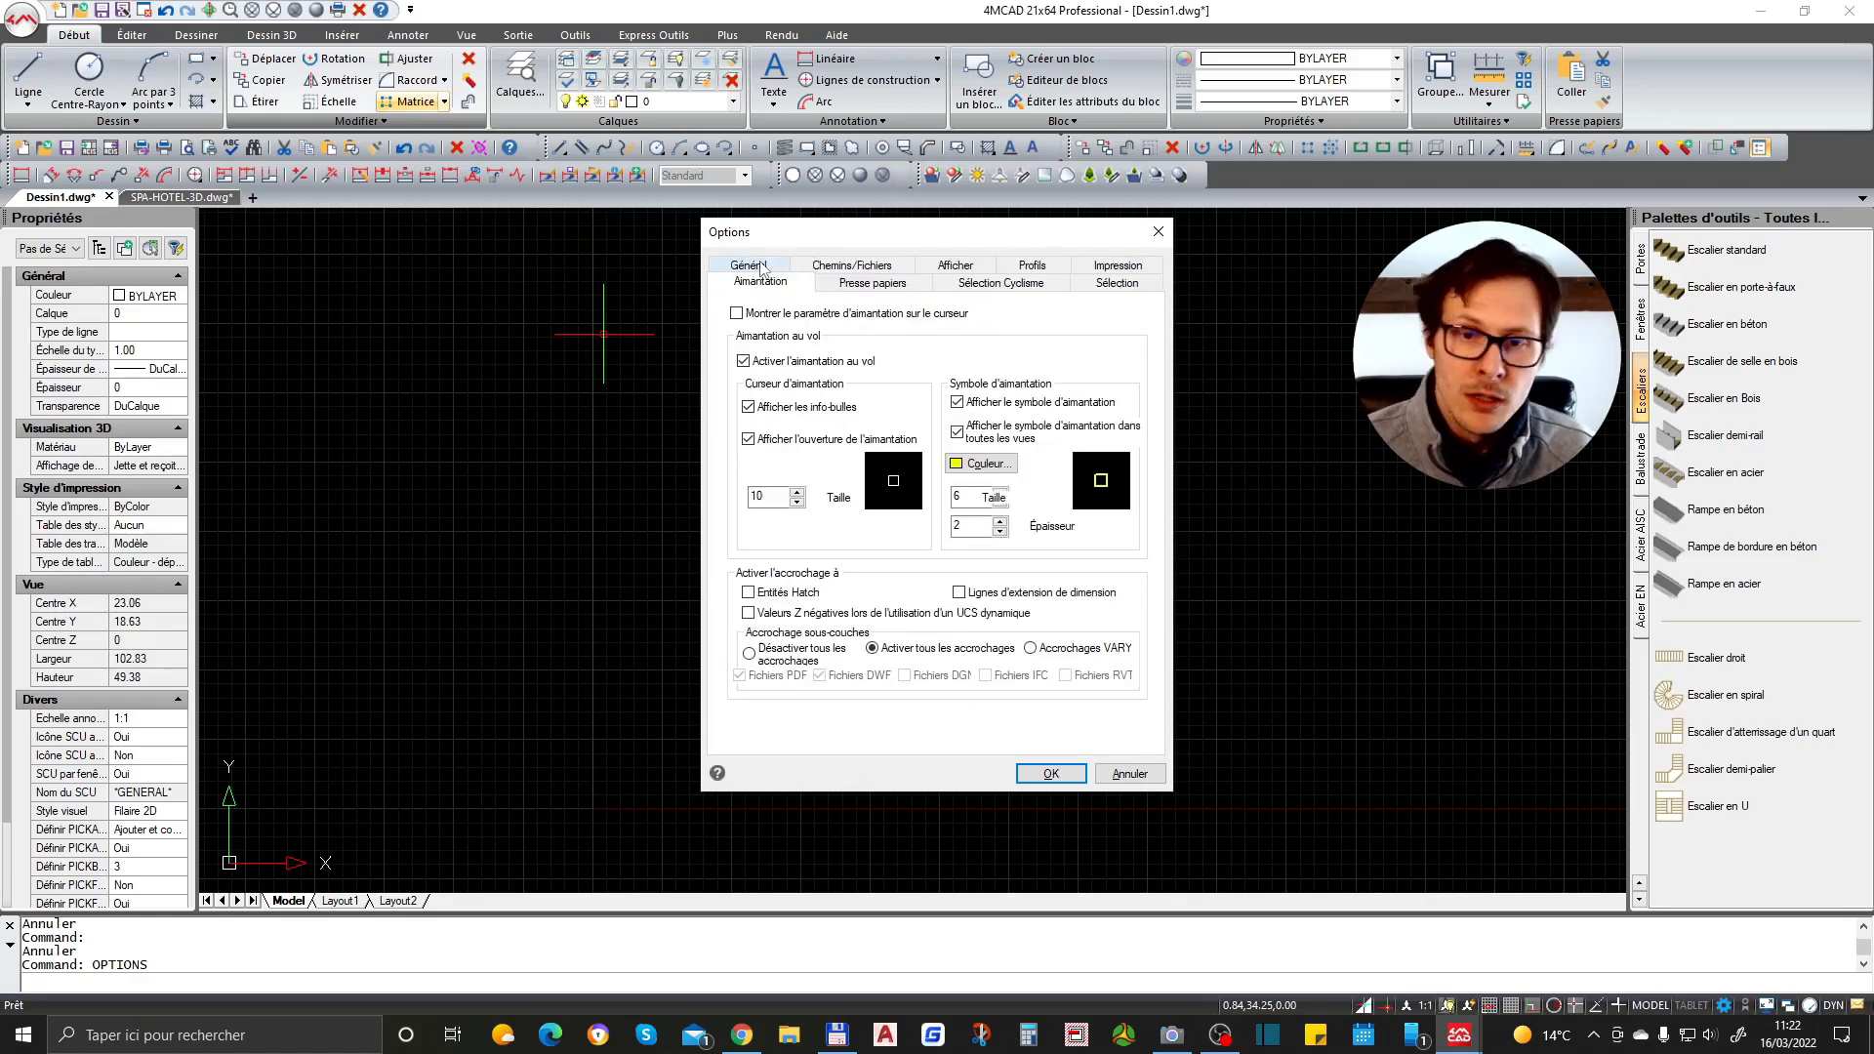
click(835, 267)
click(888, 269)
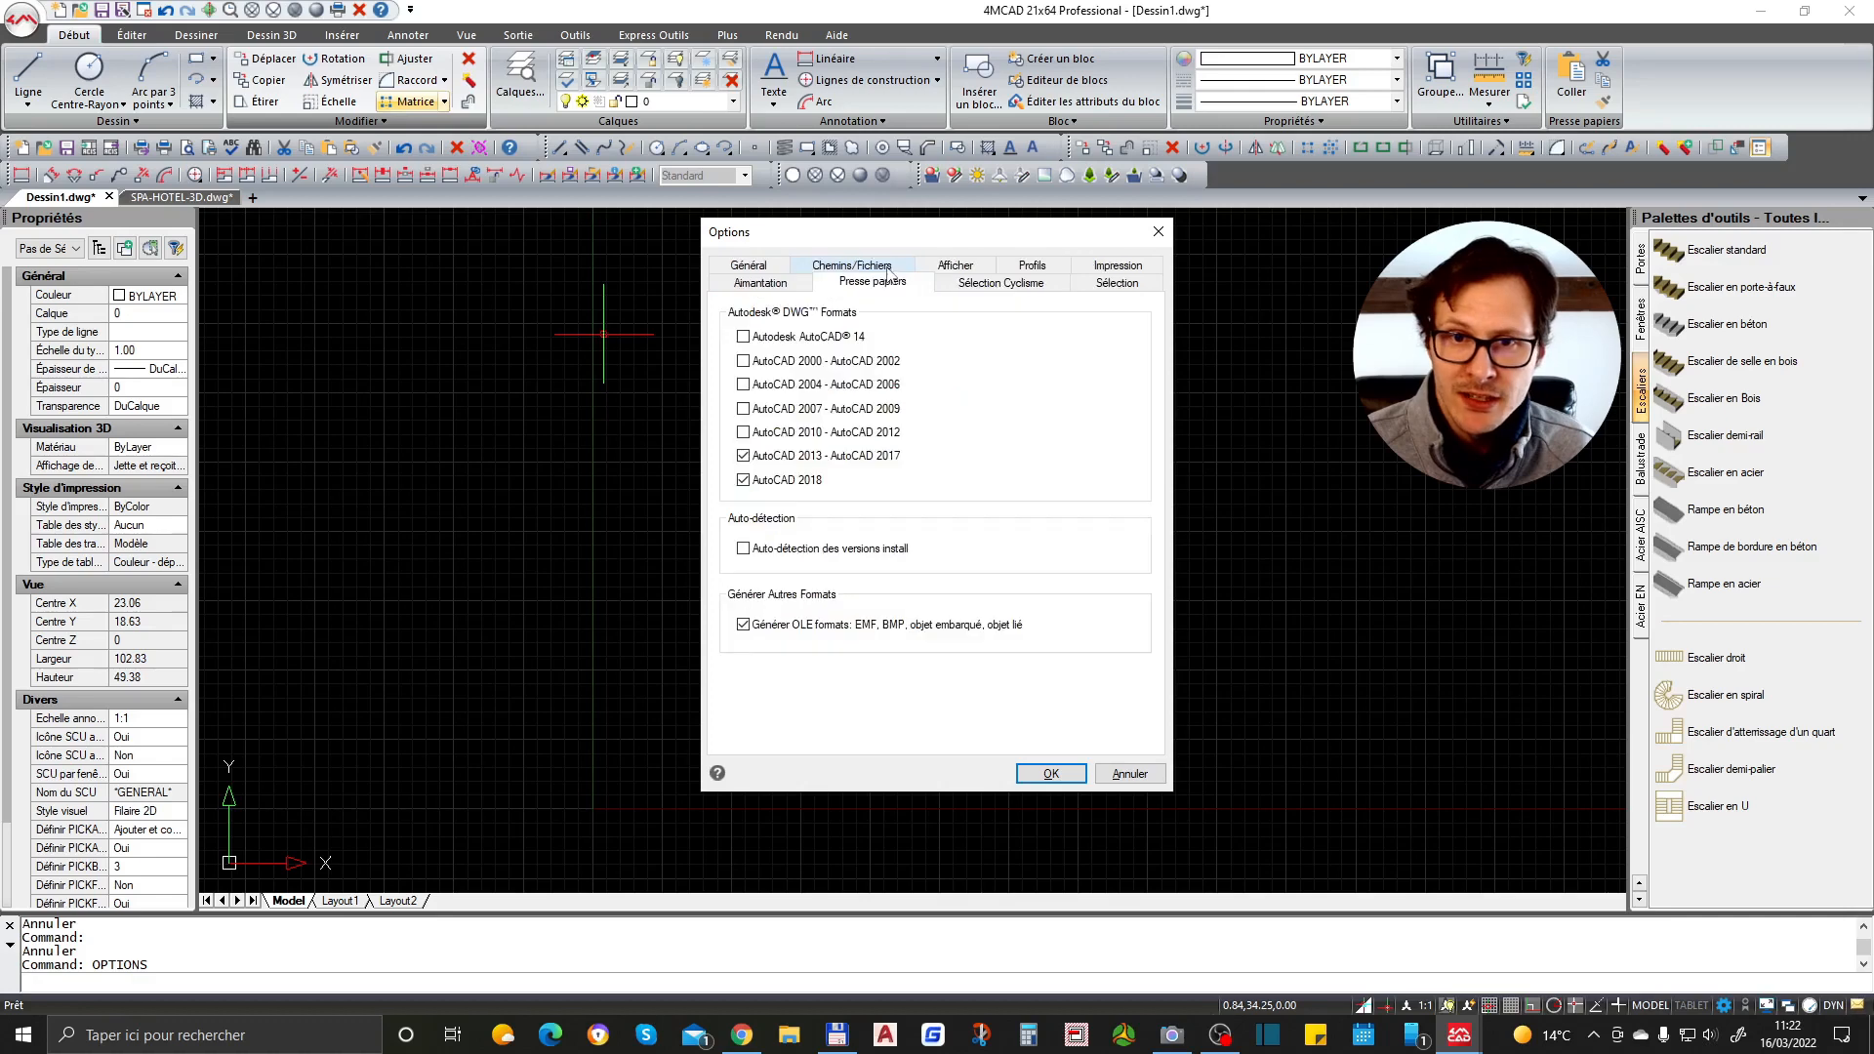
click(955, 273)
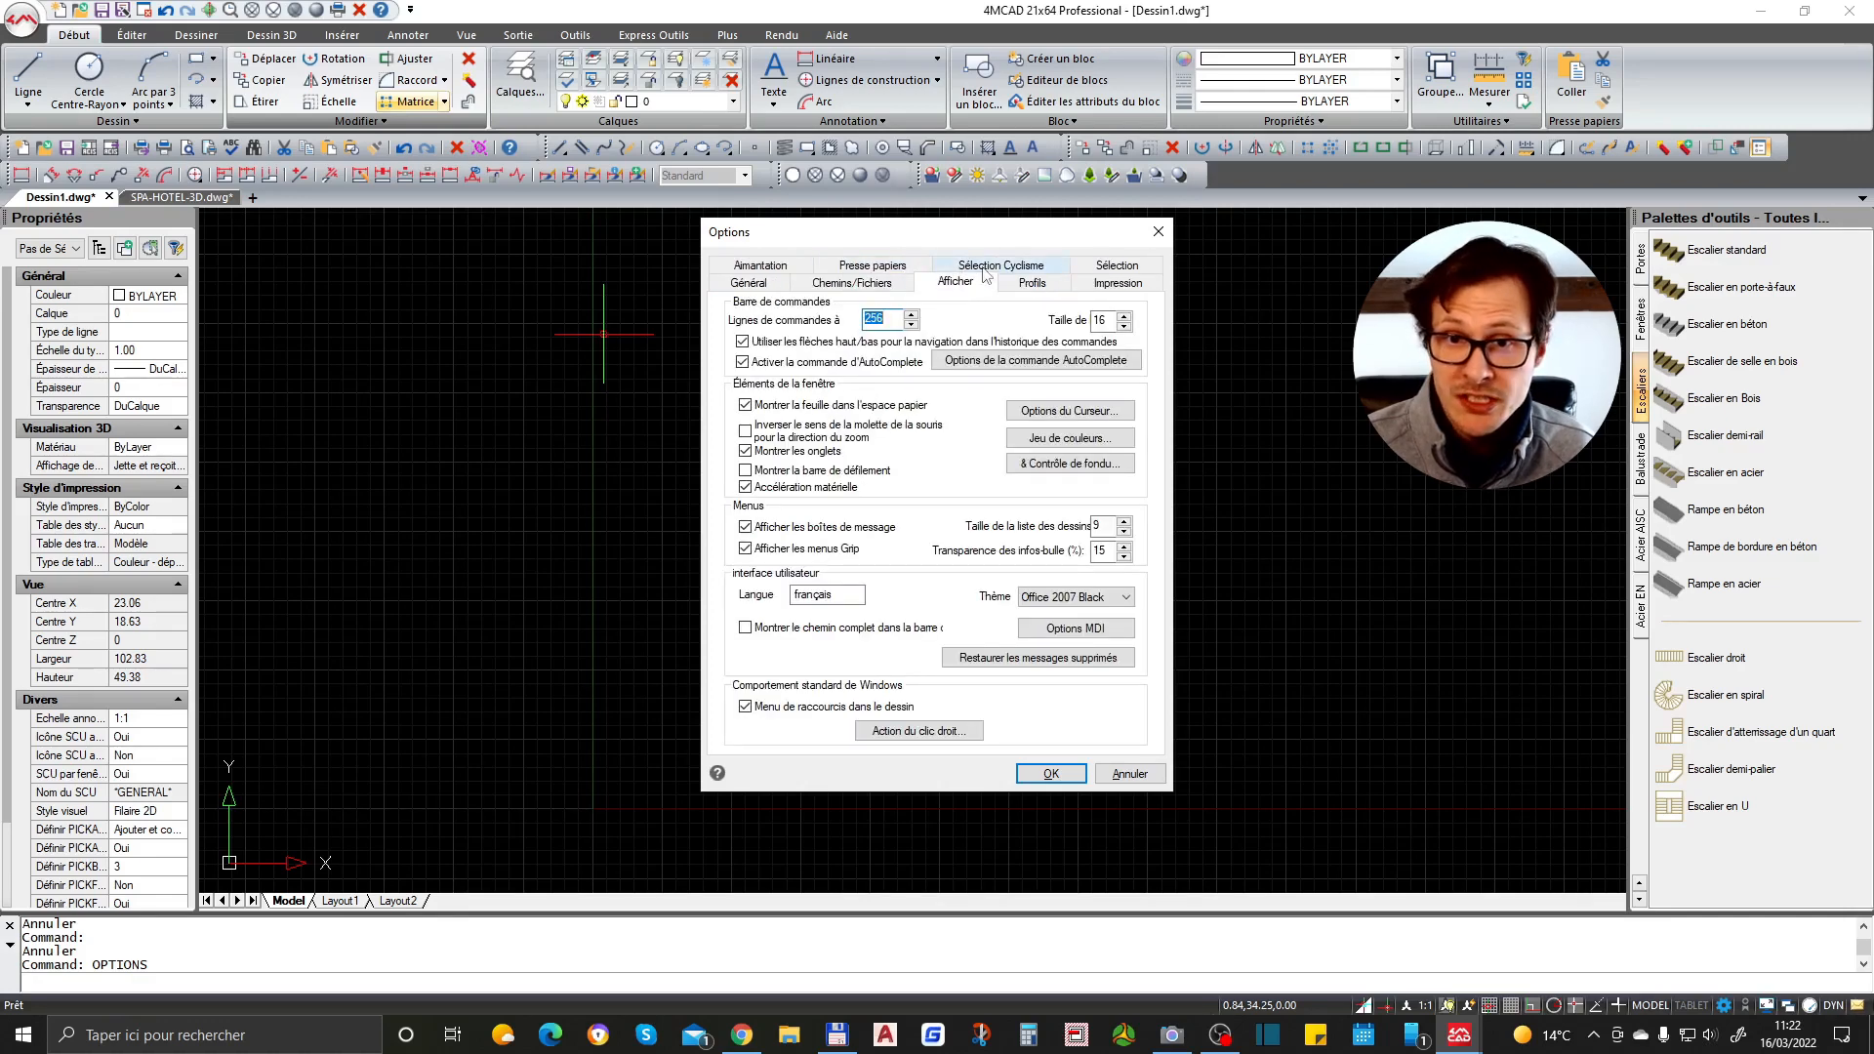
click(986, 271)
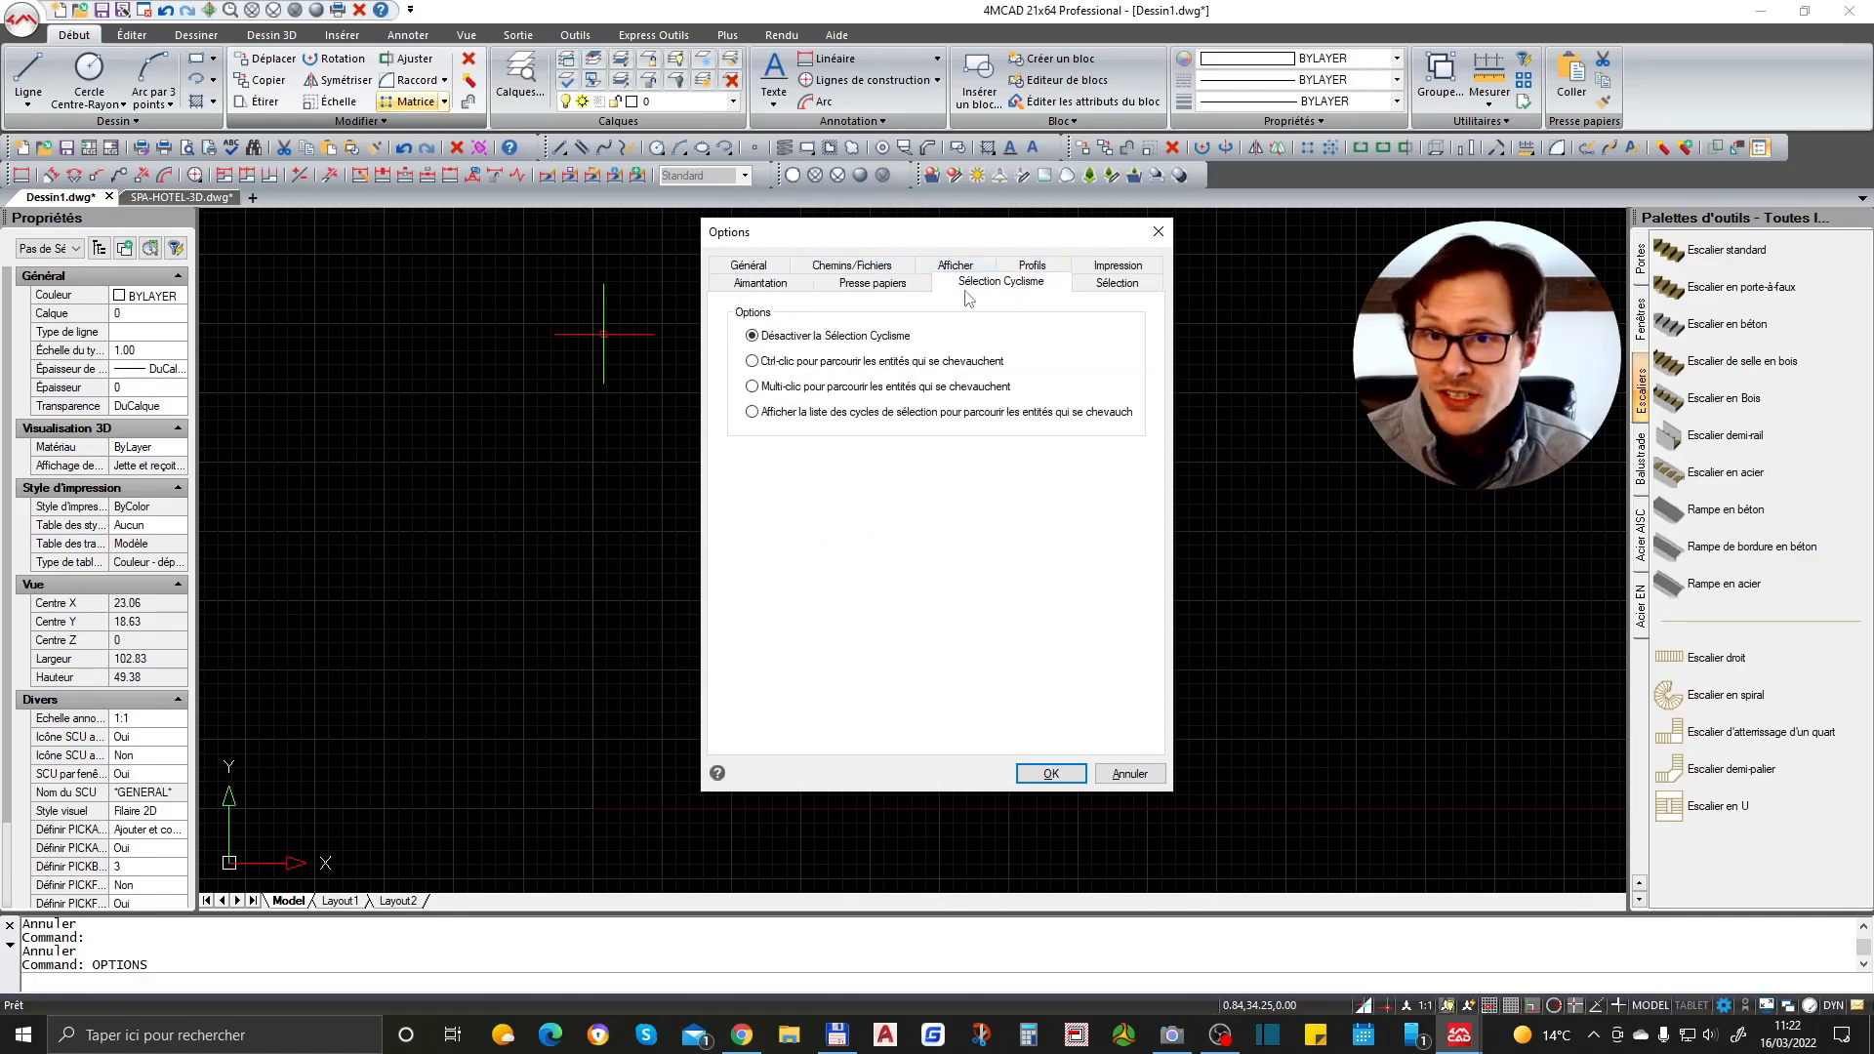
click(1062, 269)
click(1106, 268)
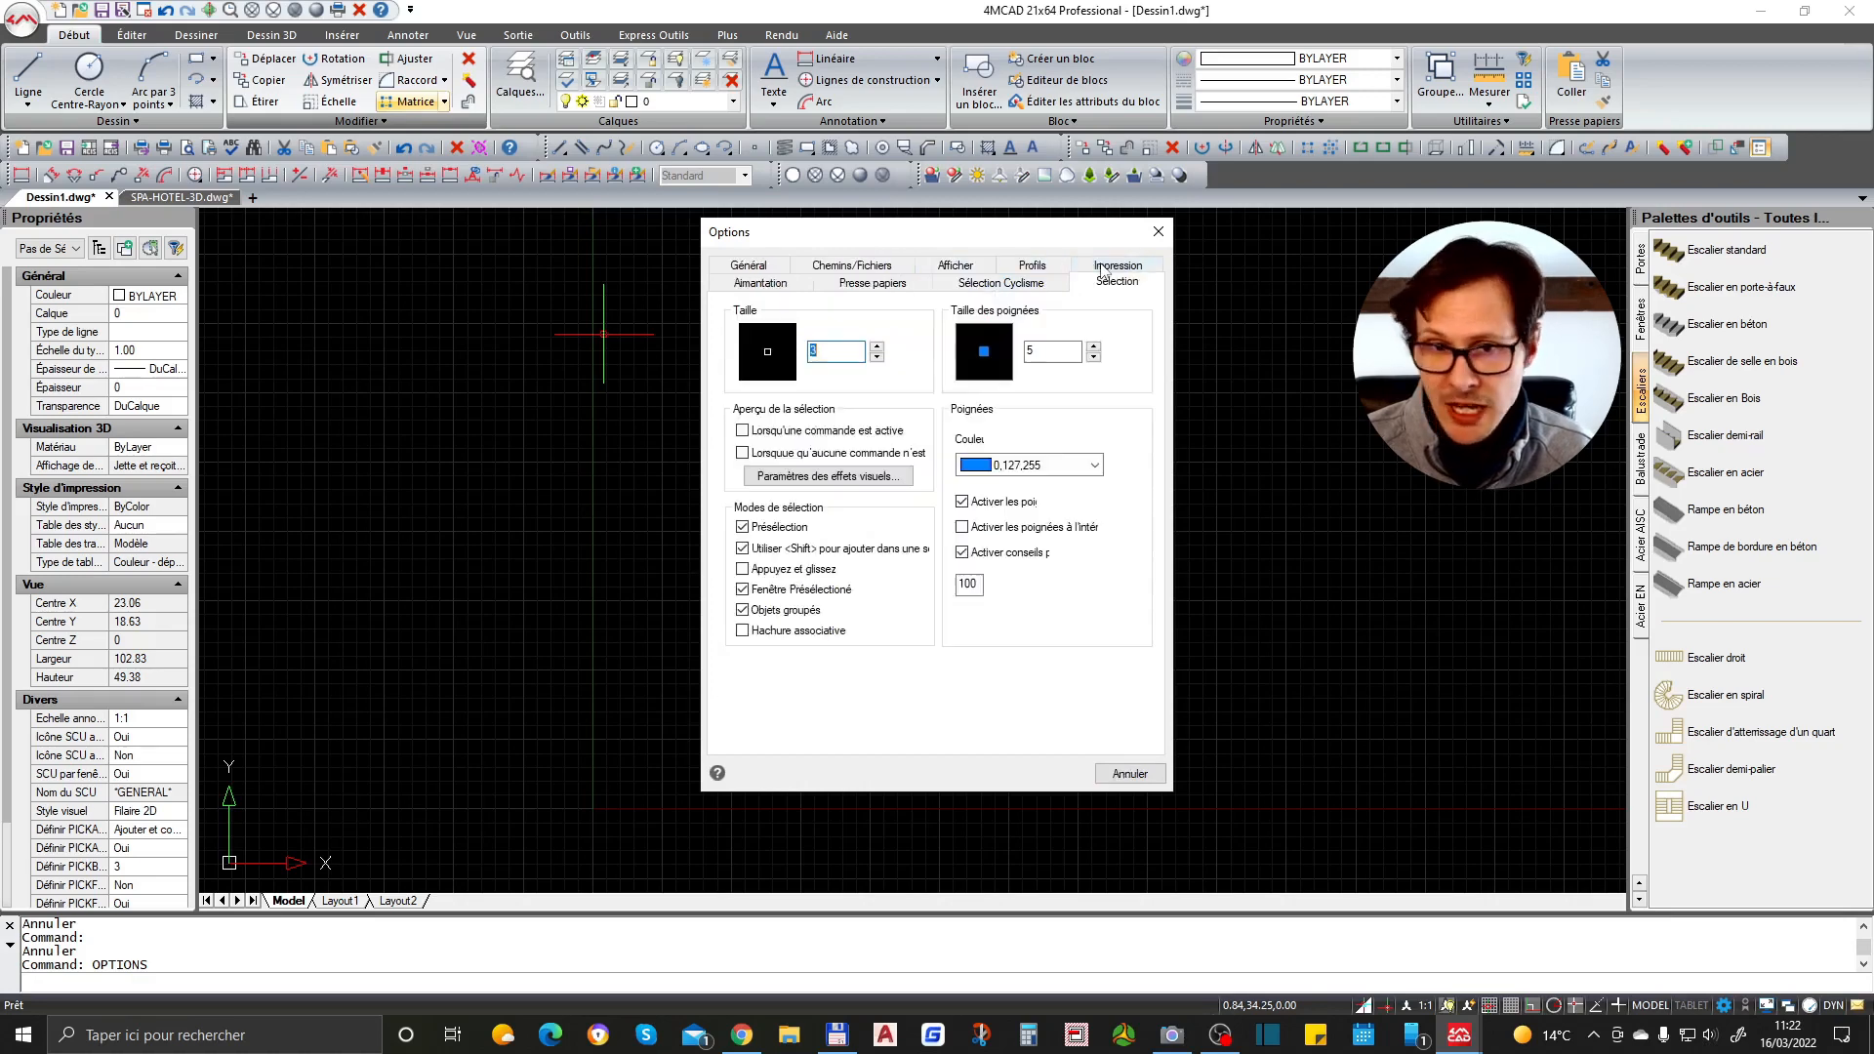
click(1109, 273)
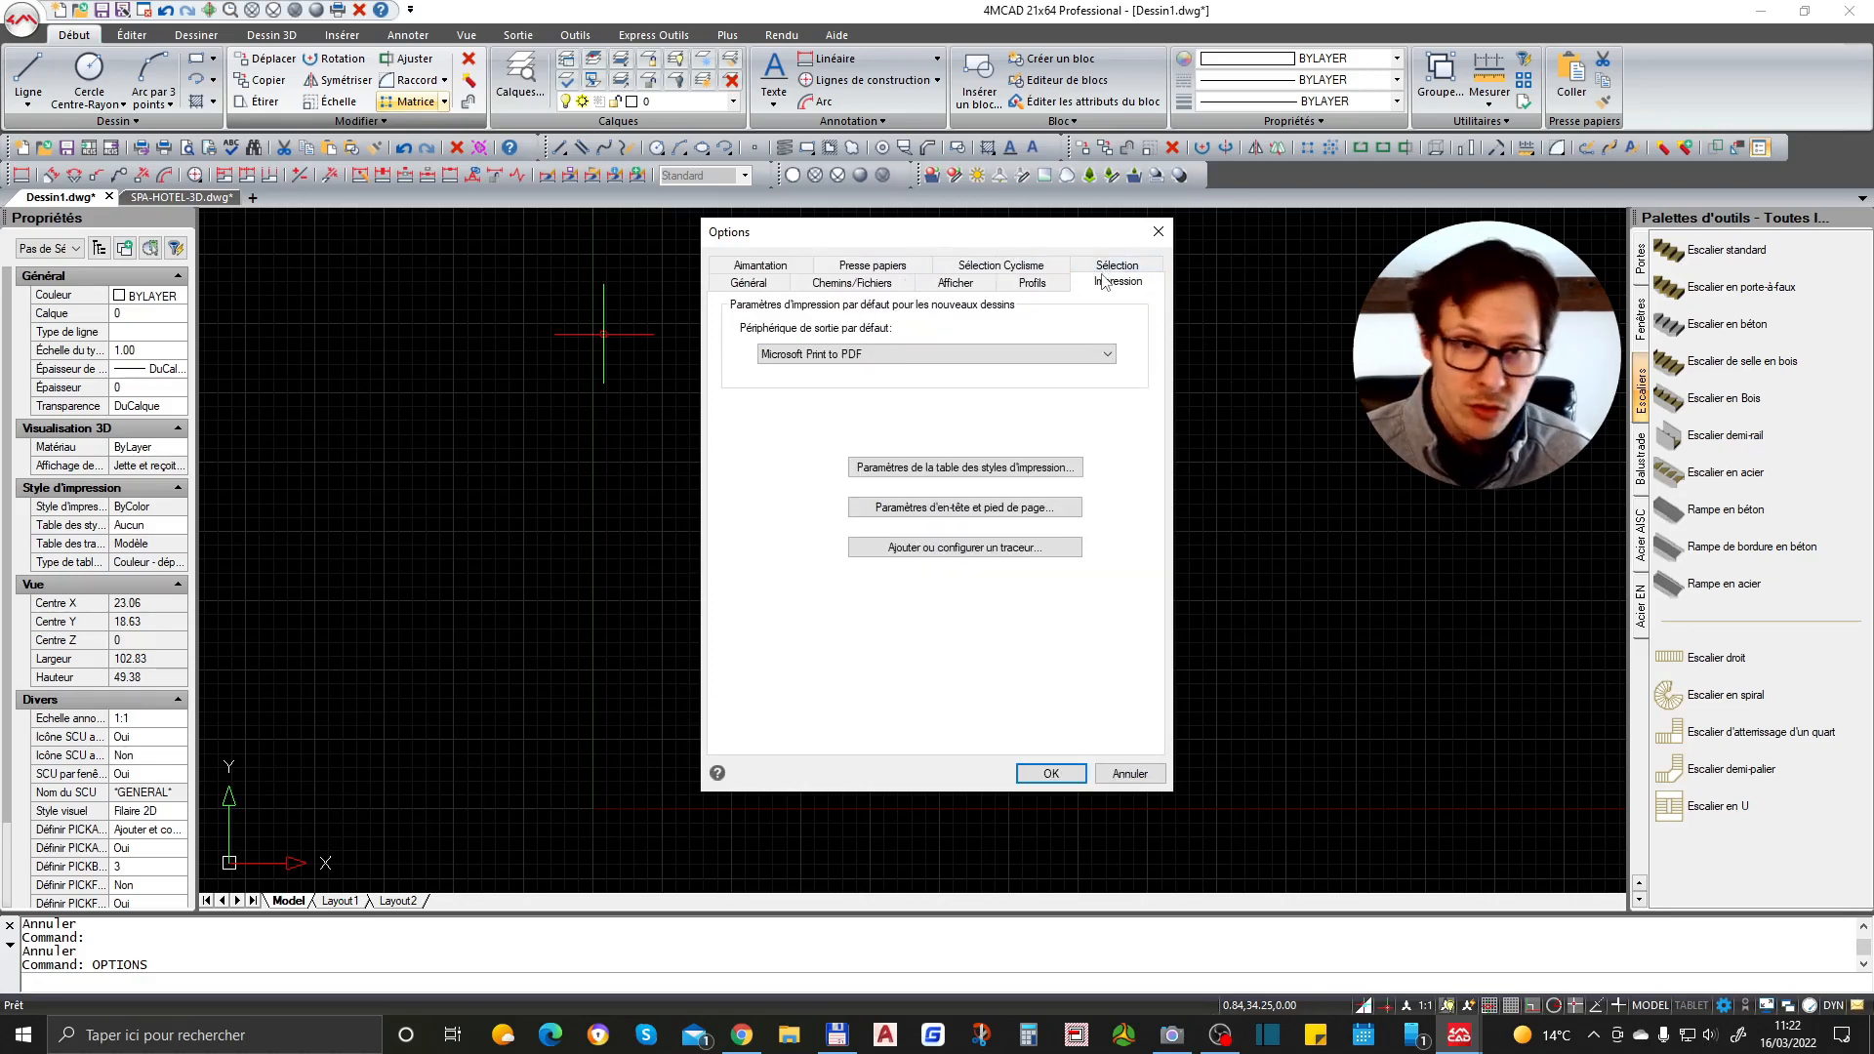
click(744, 269)
click(753, 272)
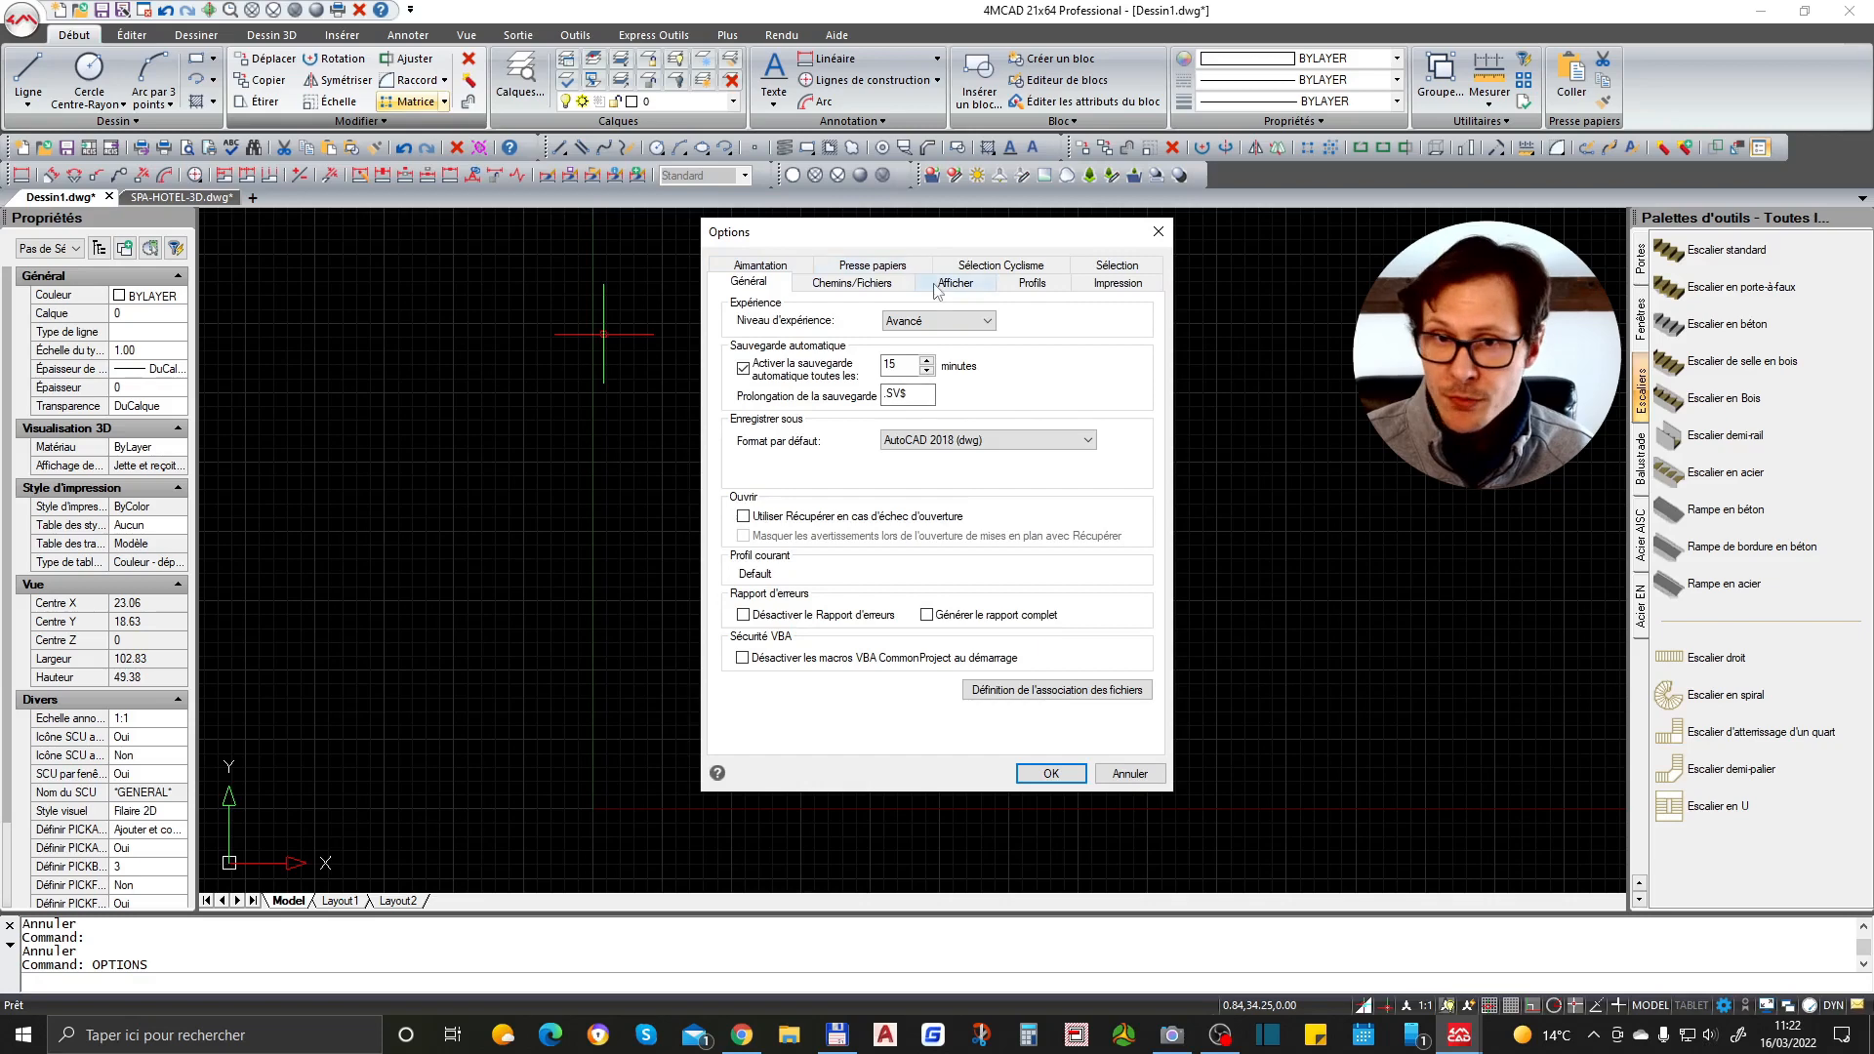
click(875, 267)
click(760, 271)
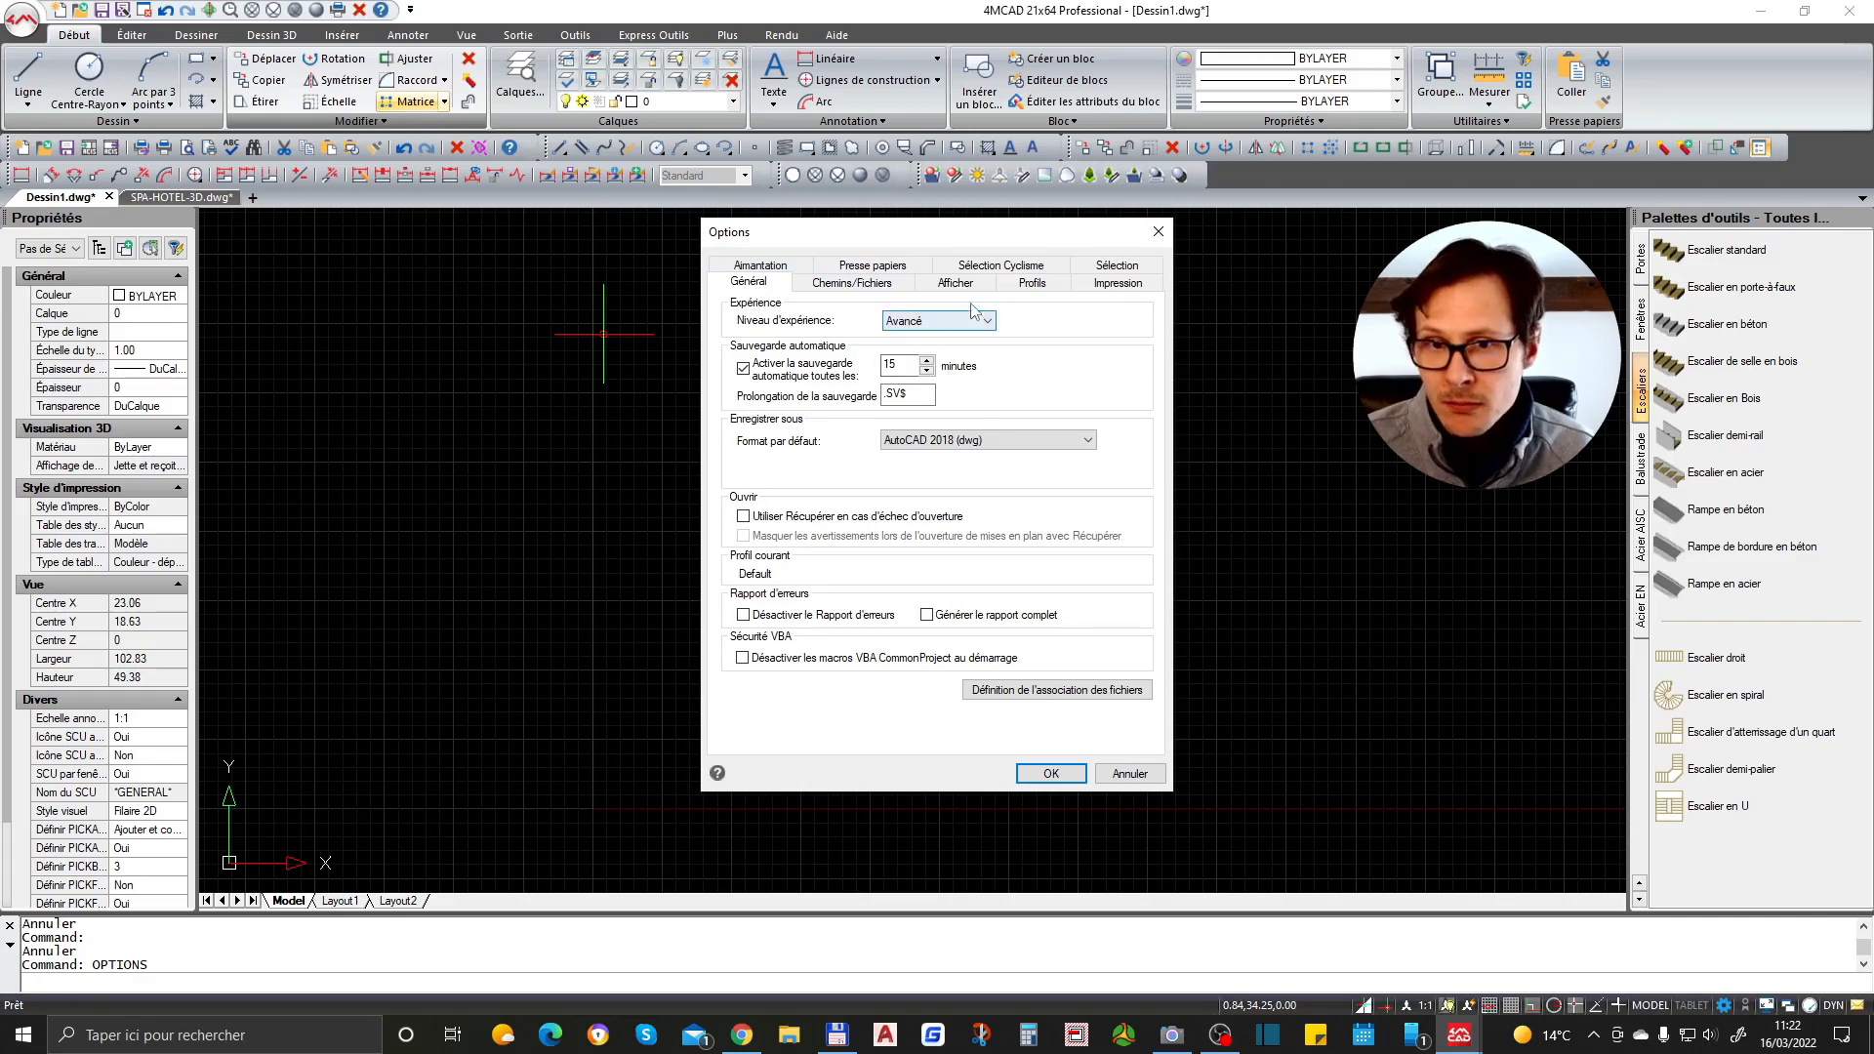
click(955, 283)
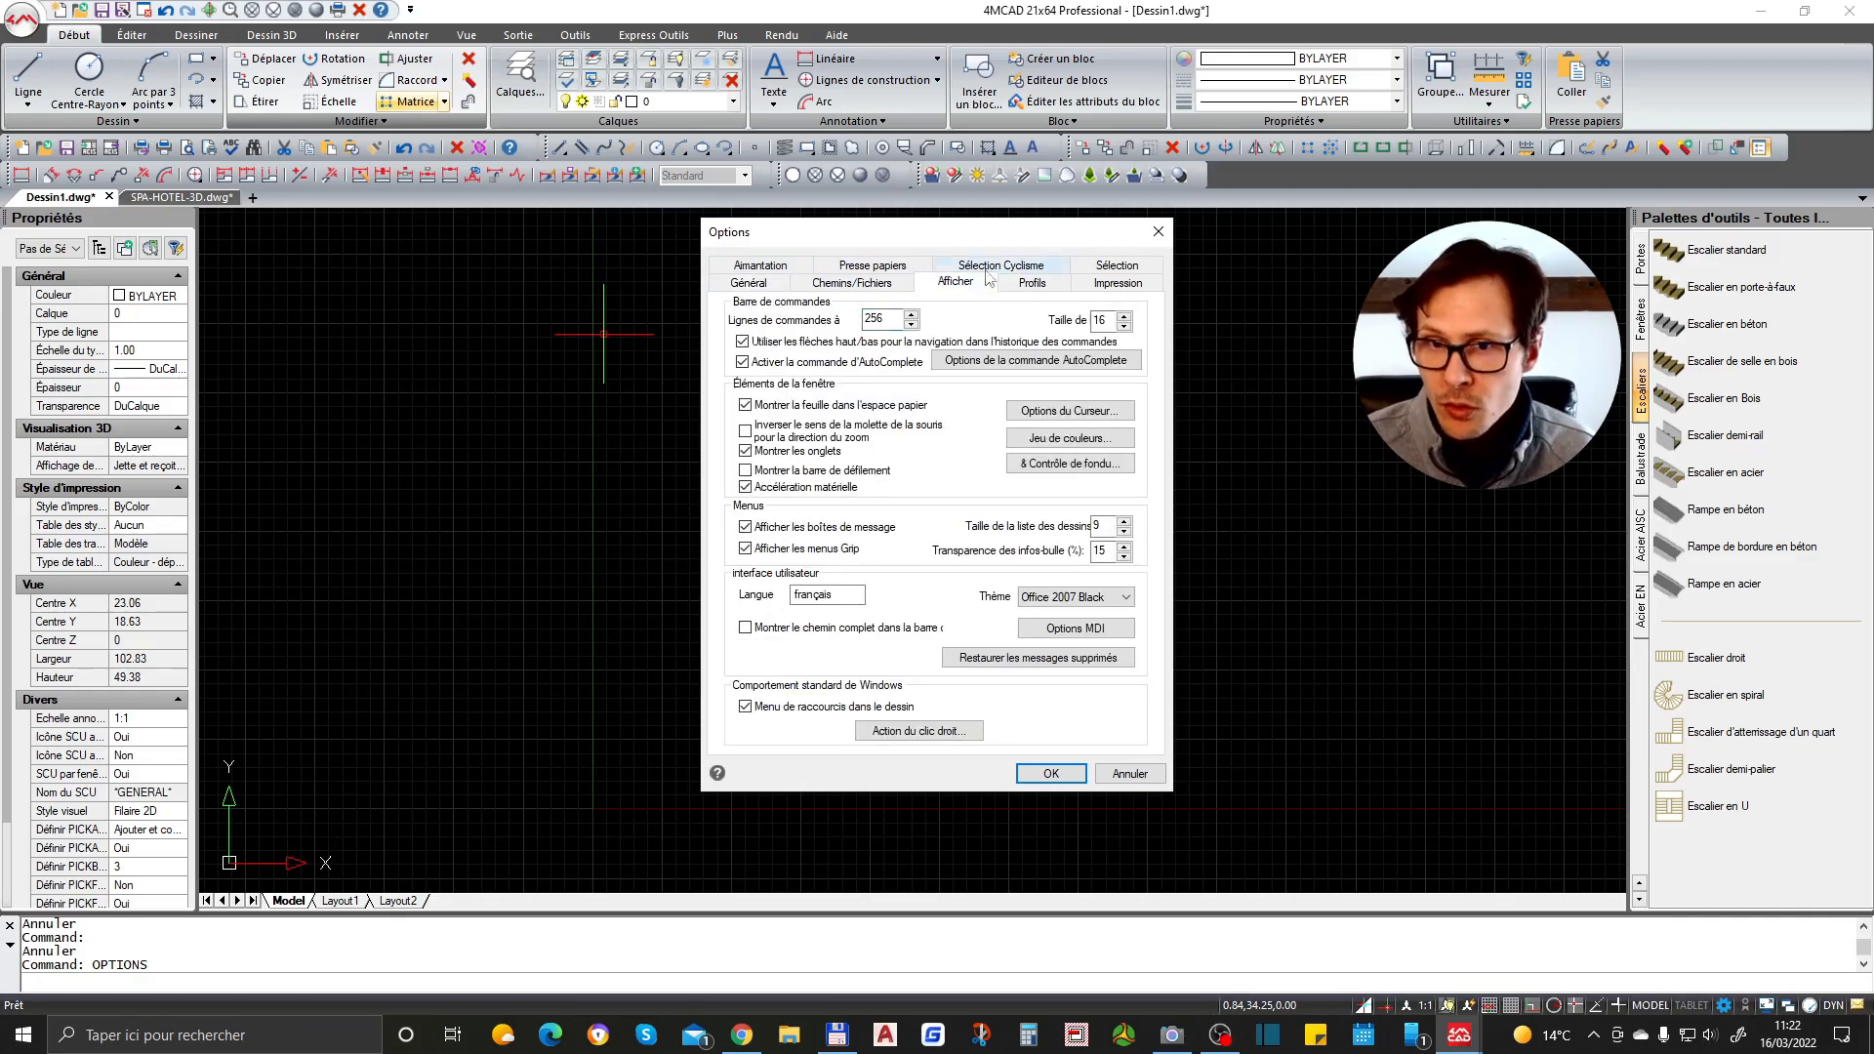
click(1122, 266)
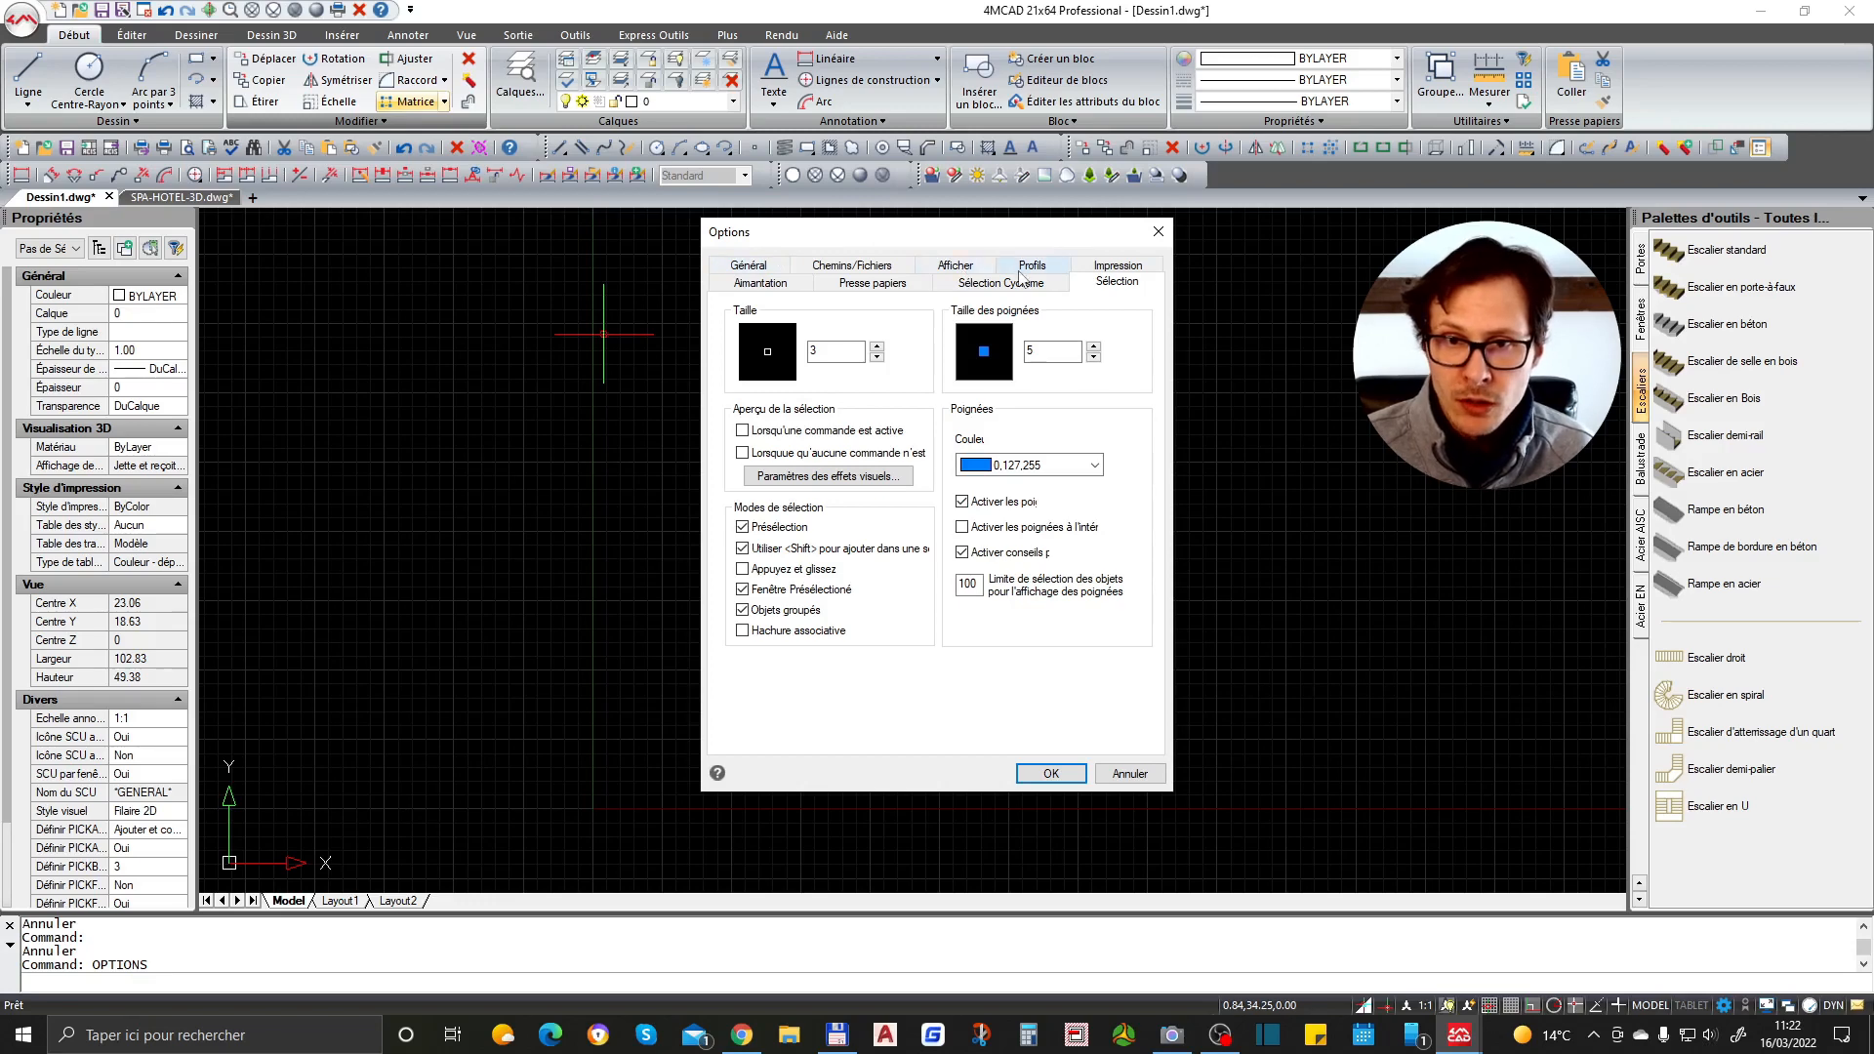
click(961, 266)
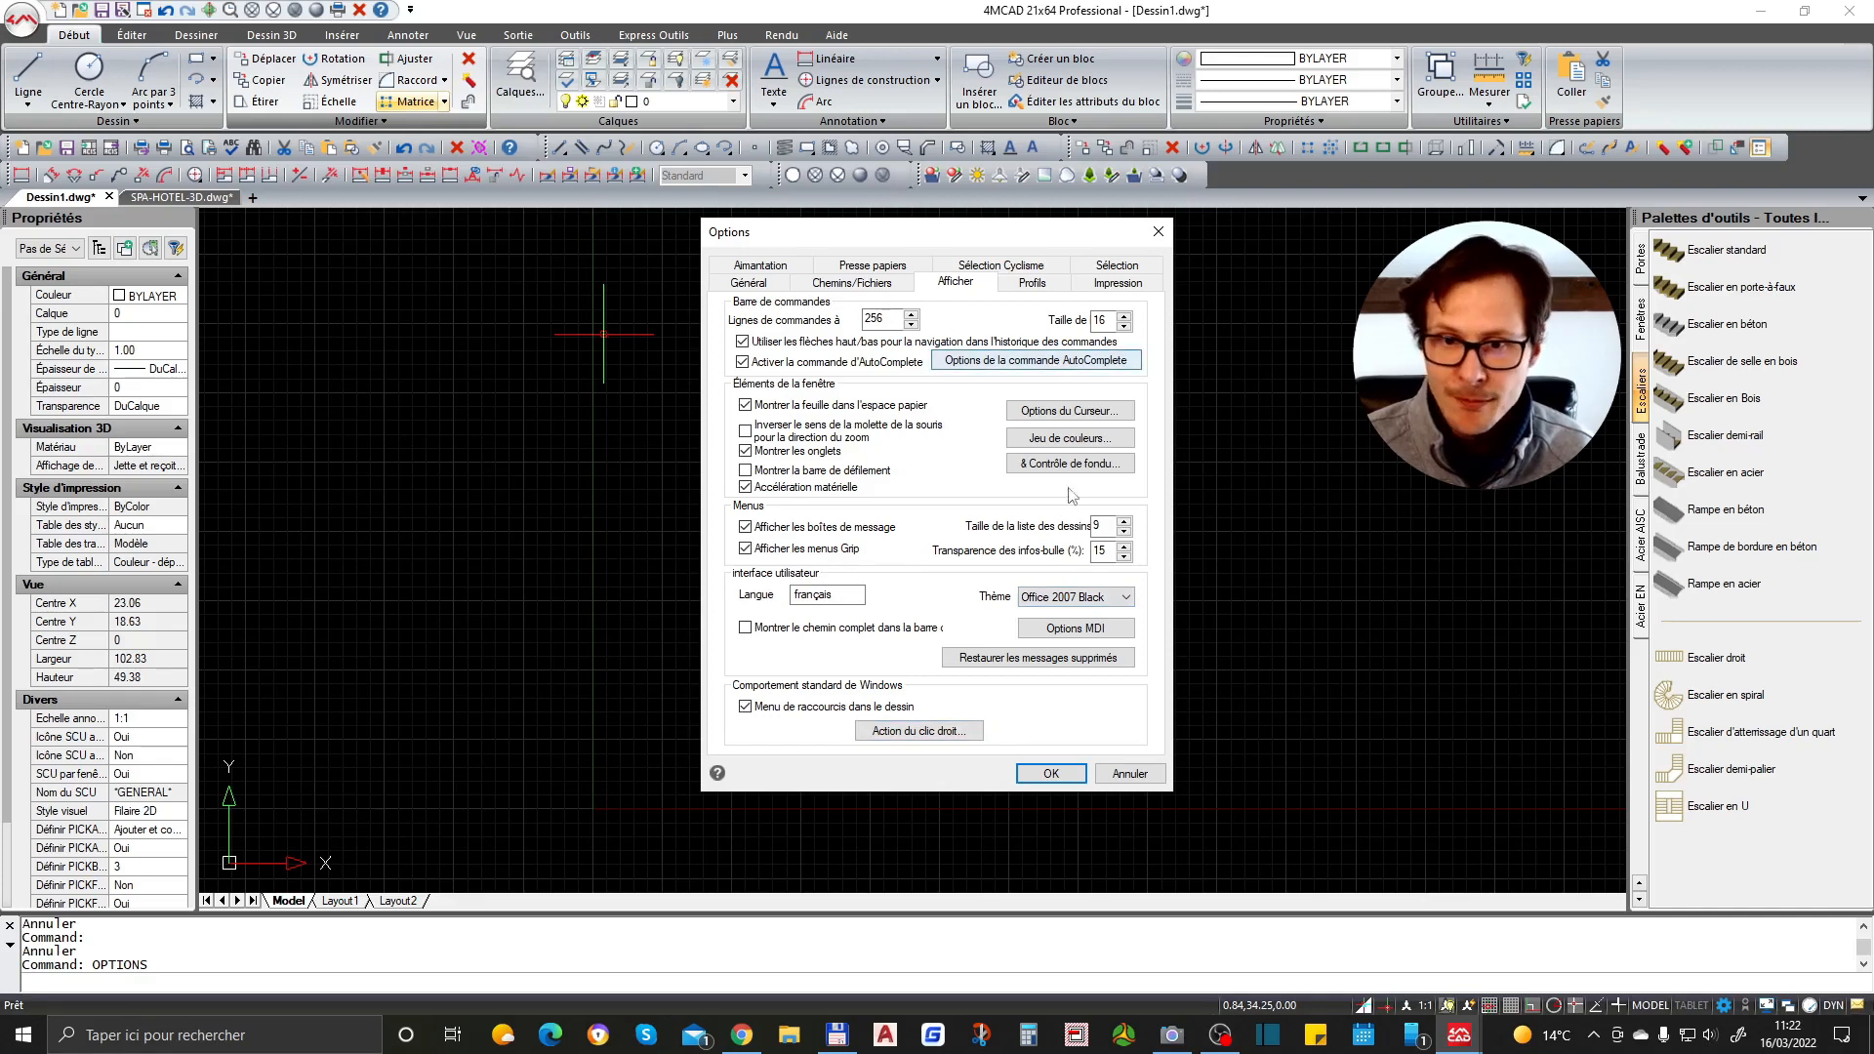
click(1051, 773)
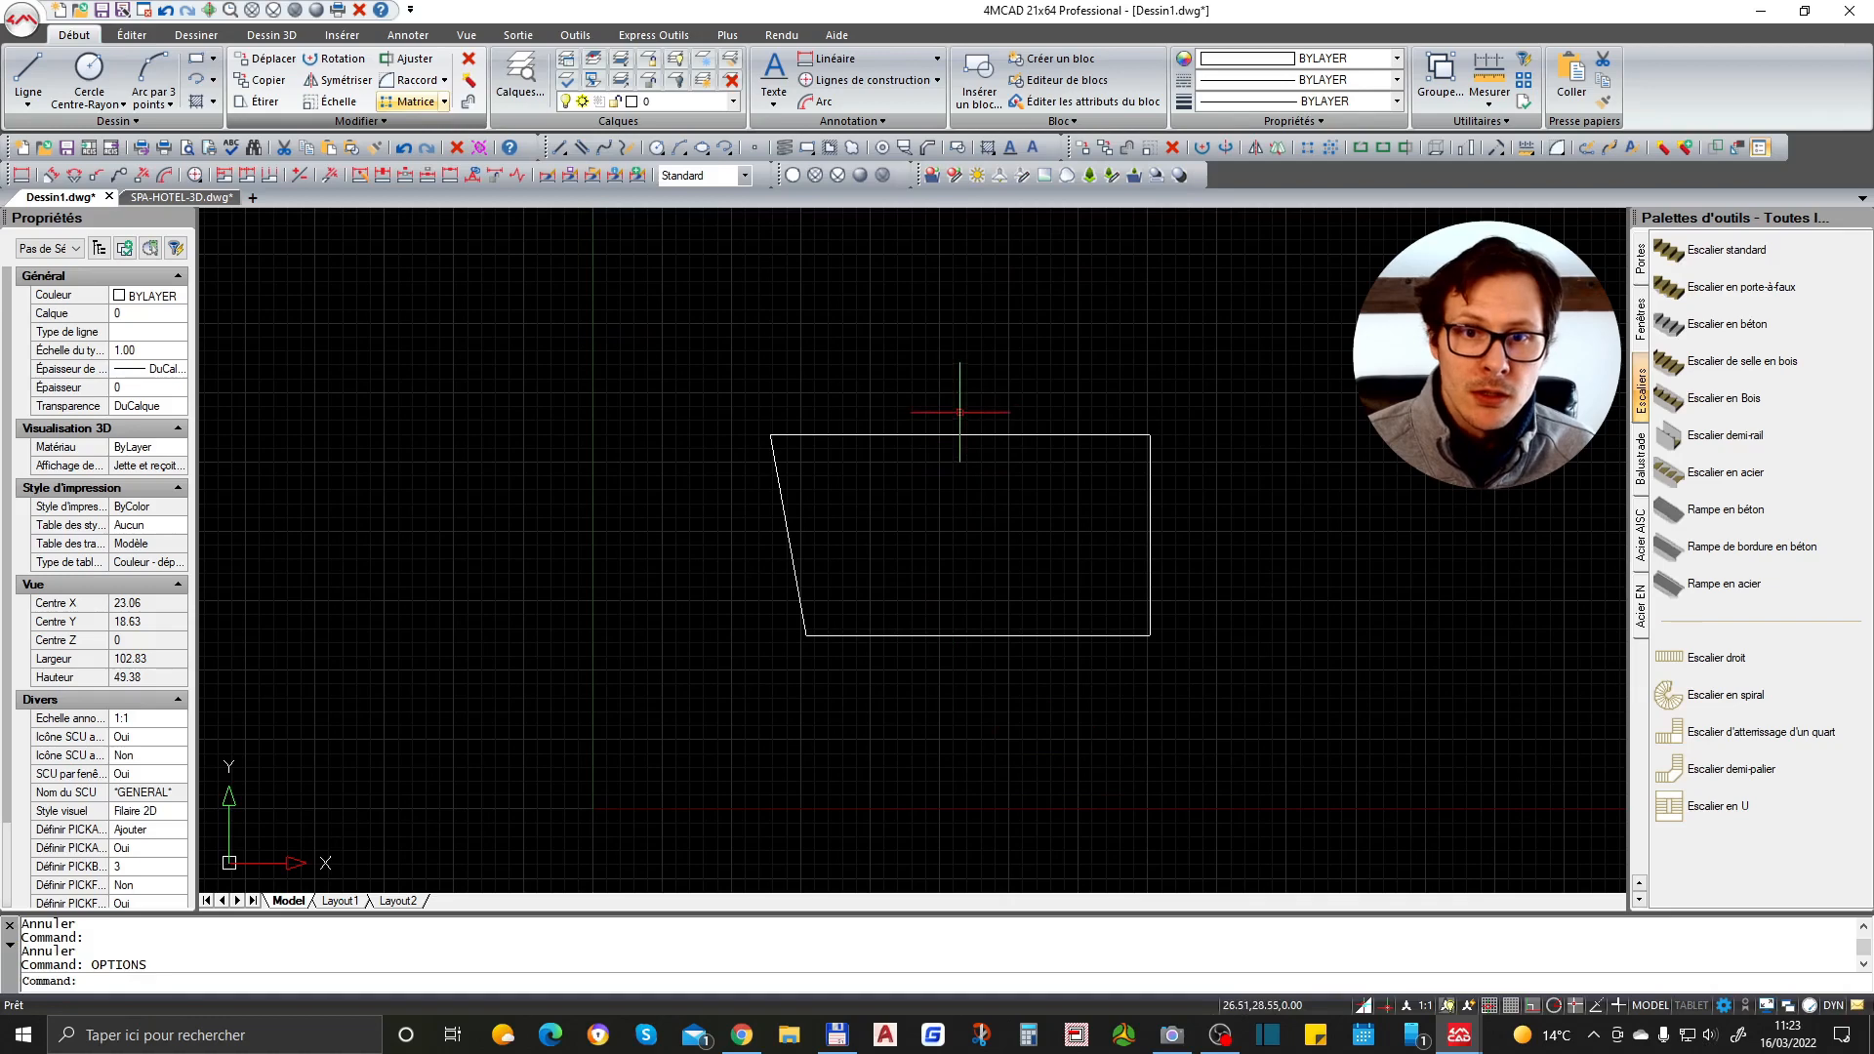
- Draw a rectangle with the Rectangle command above the four-sided outline
text(rec)
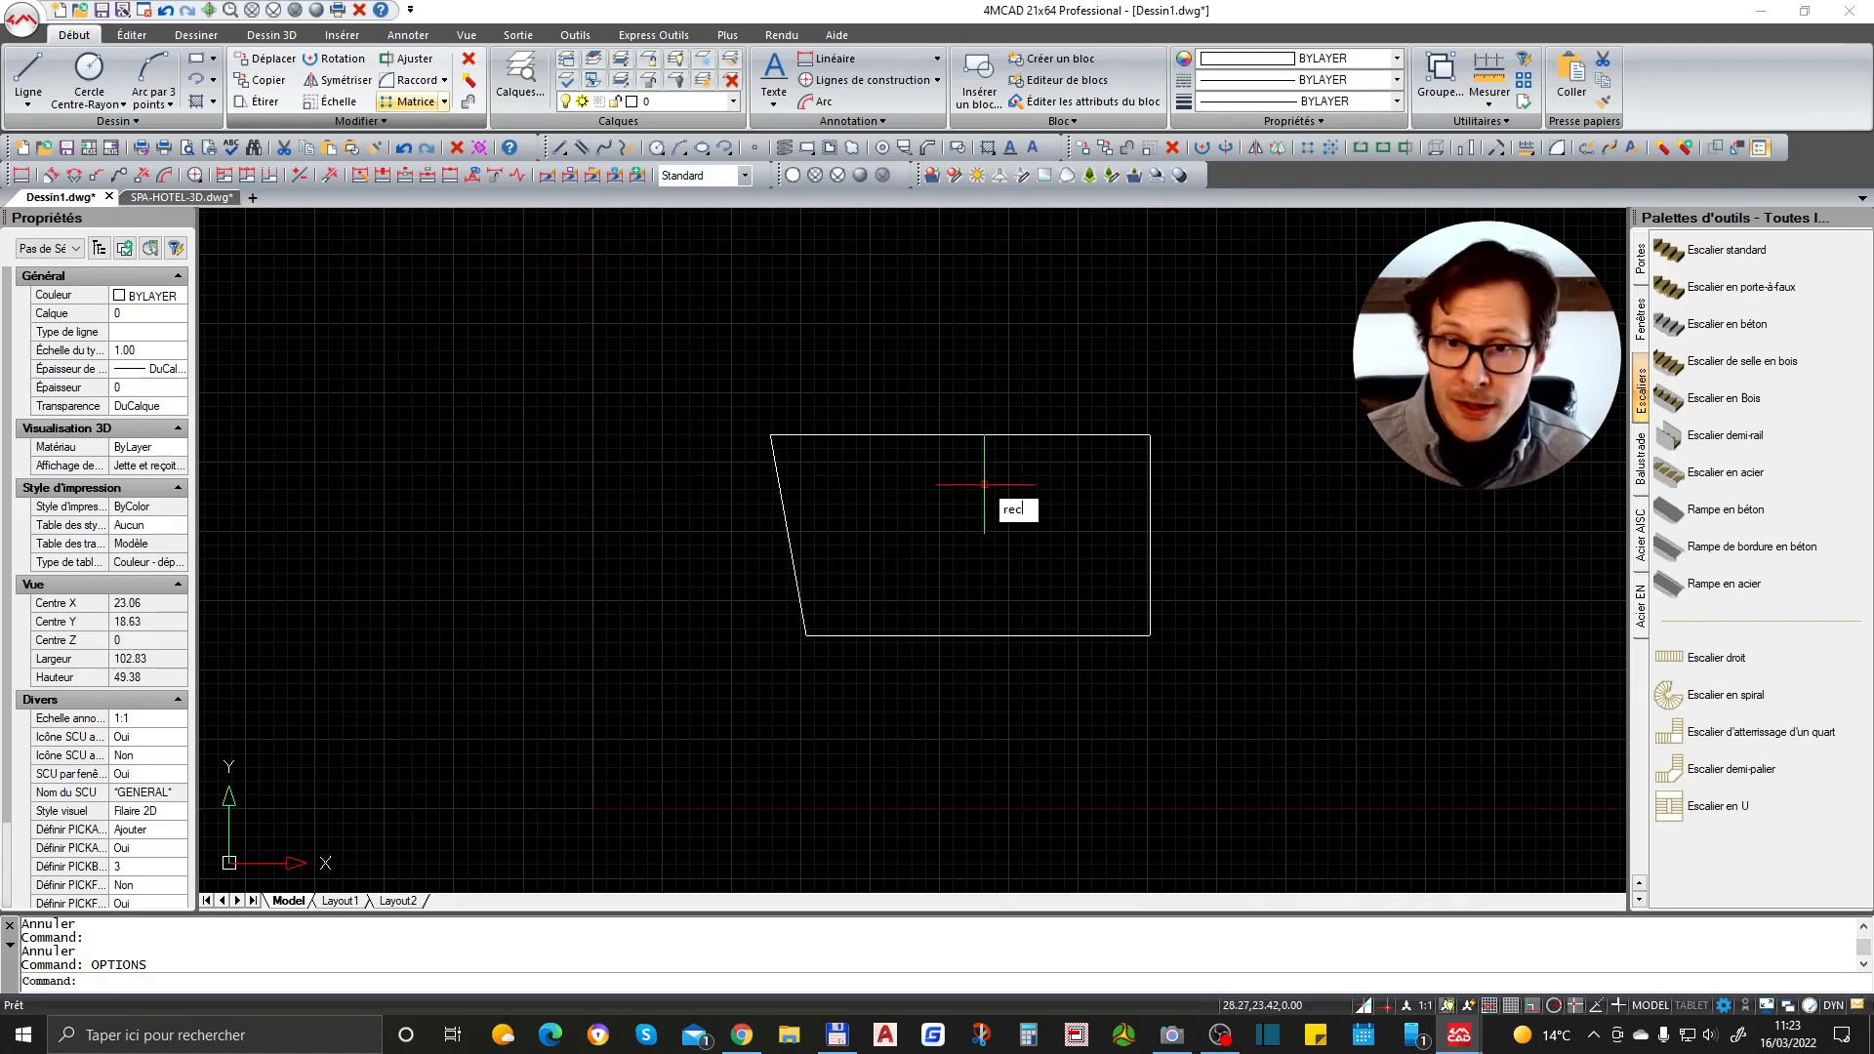
key(Return)
scroll(912, 489, down, 3)
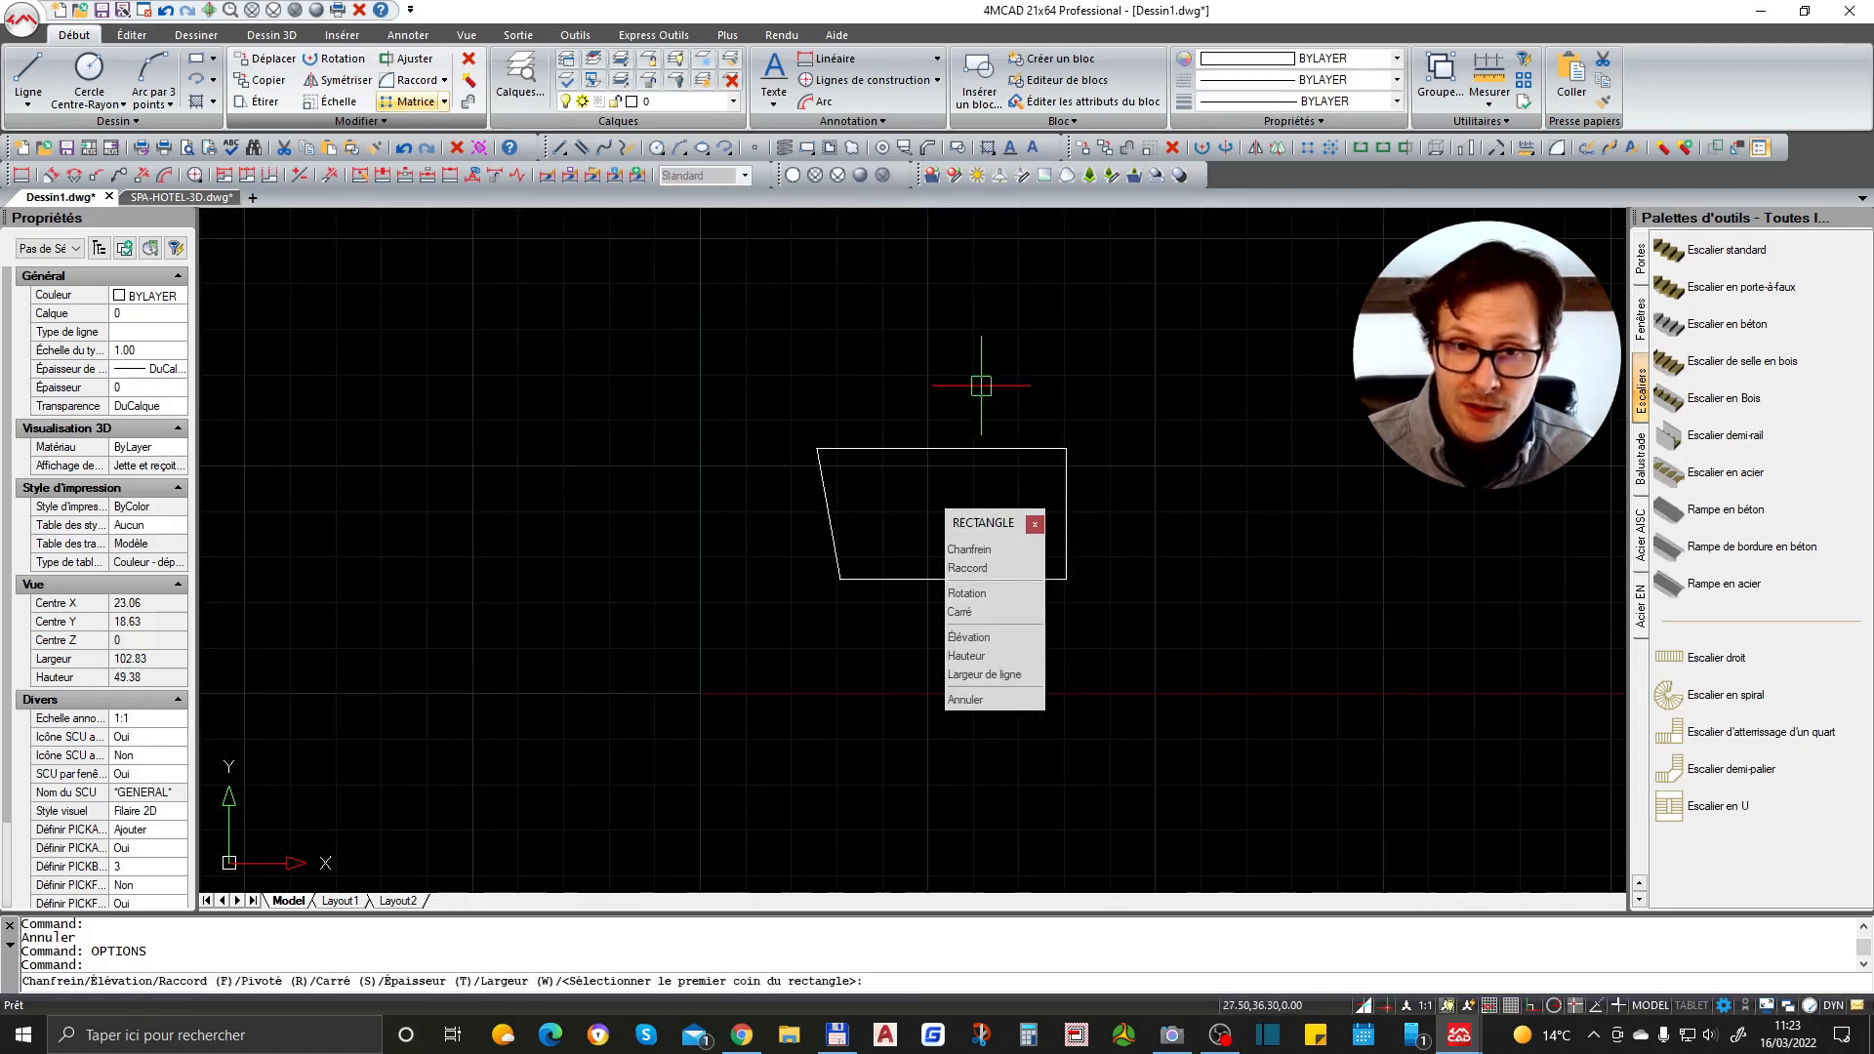
click(924, 276)
click(1064, 354)
scroll(1010, 280, up, 3)
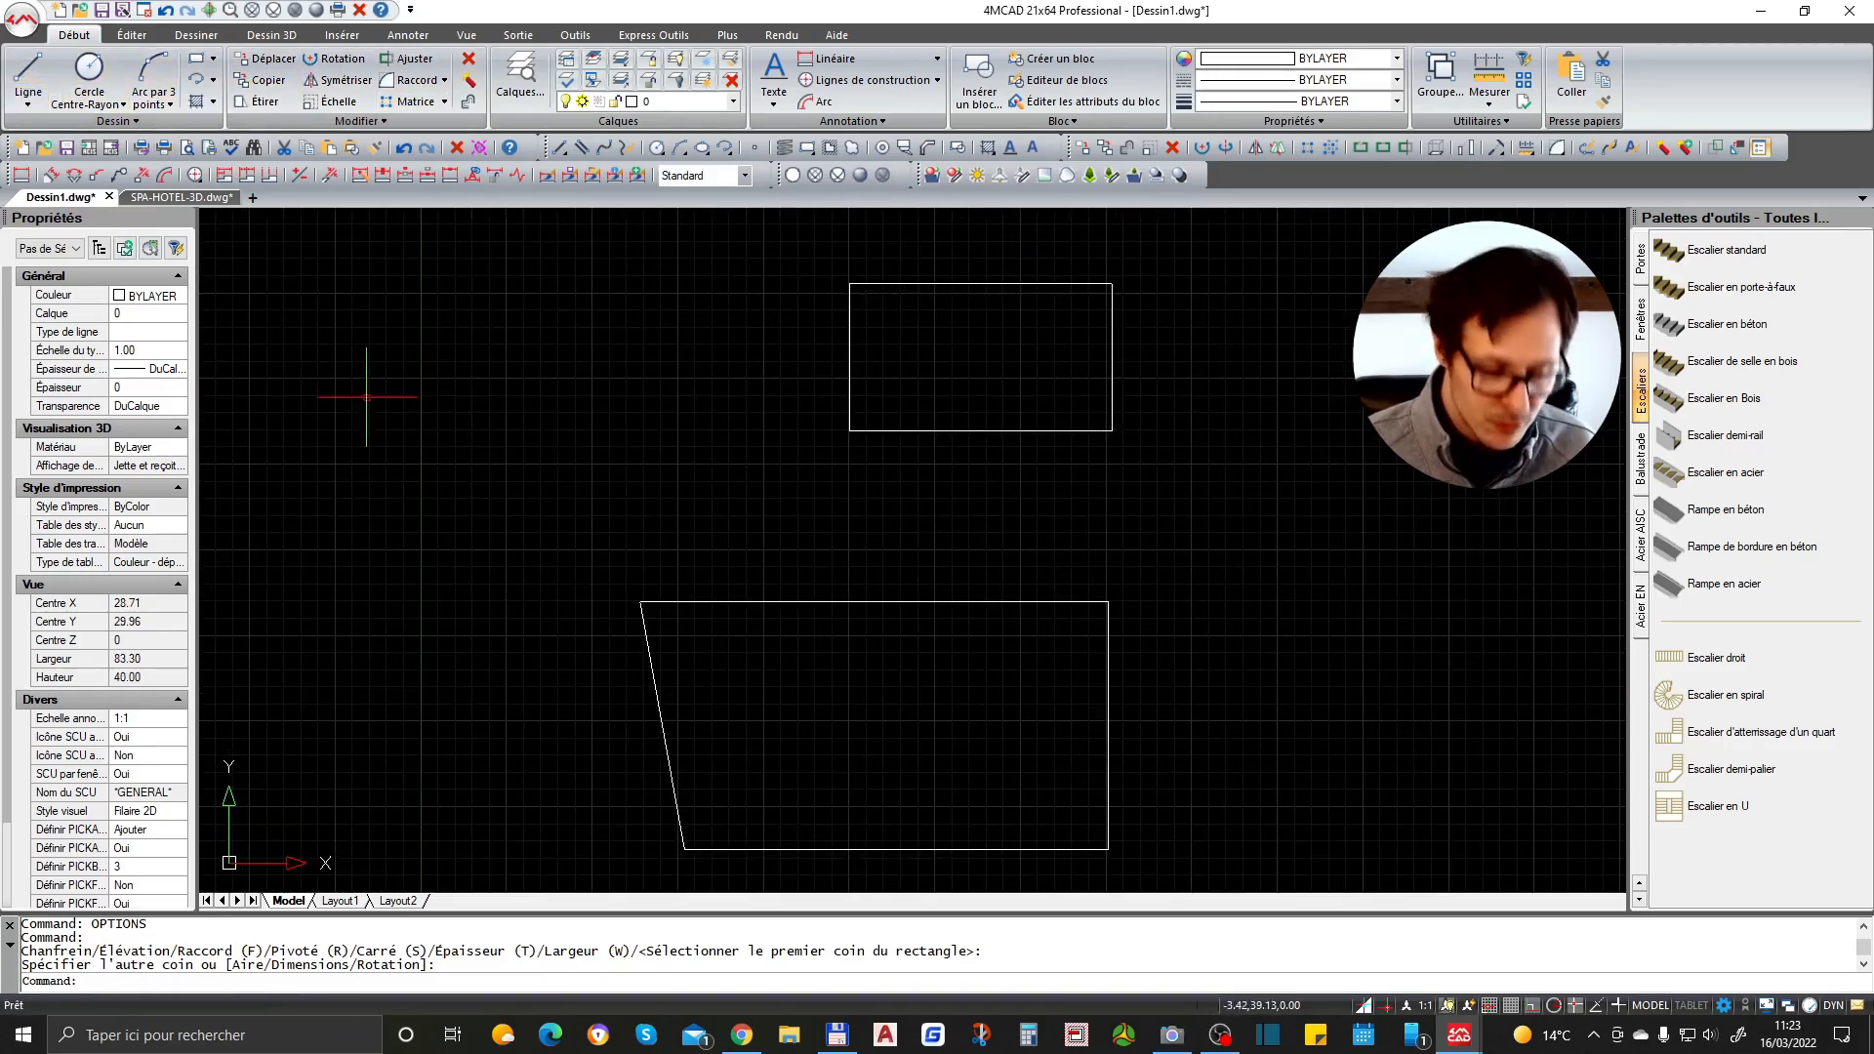
text(cotation)
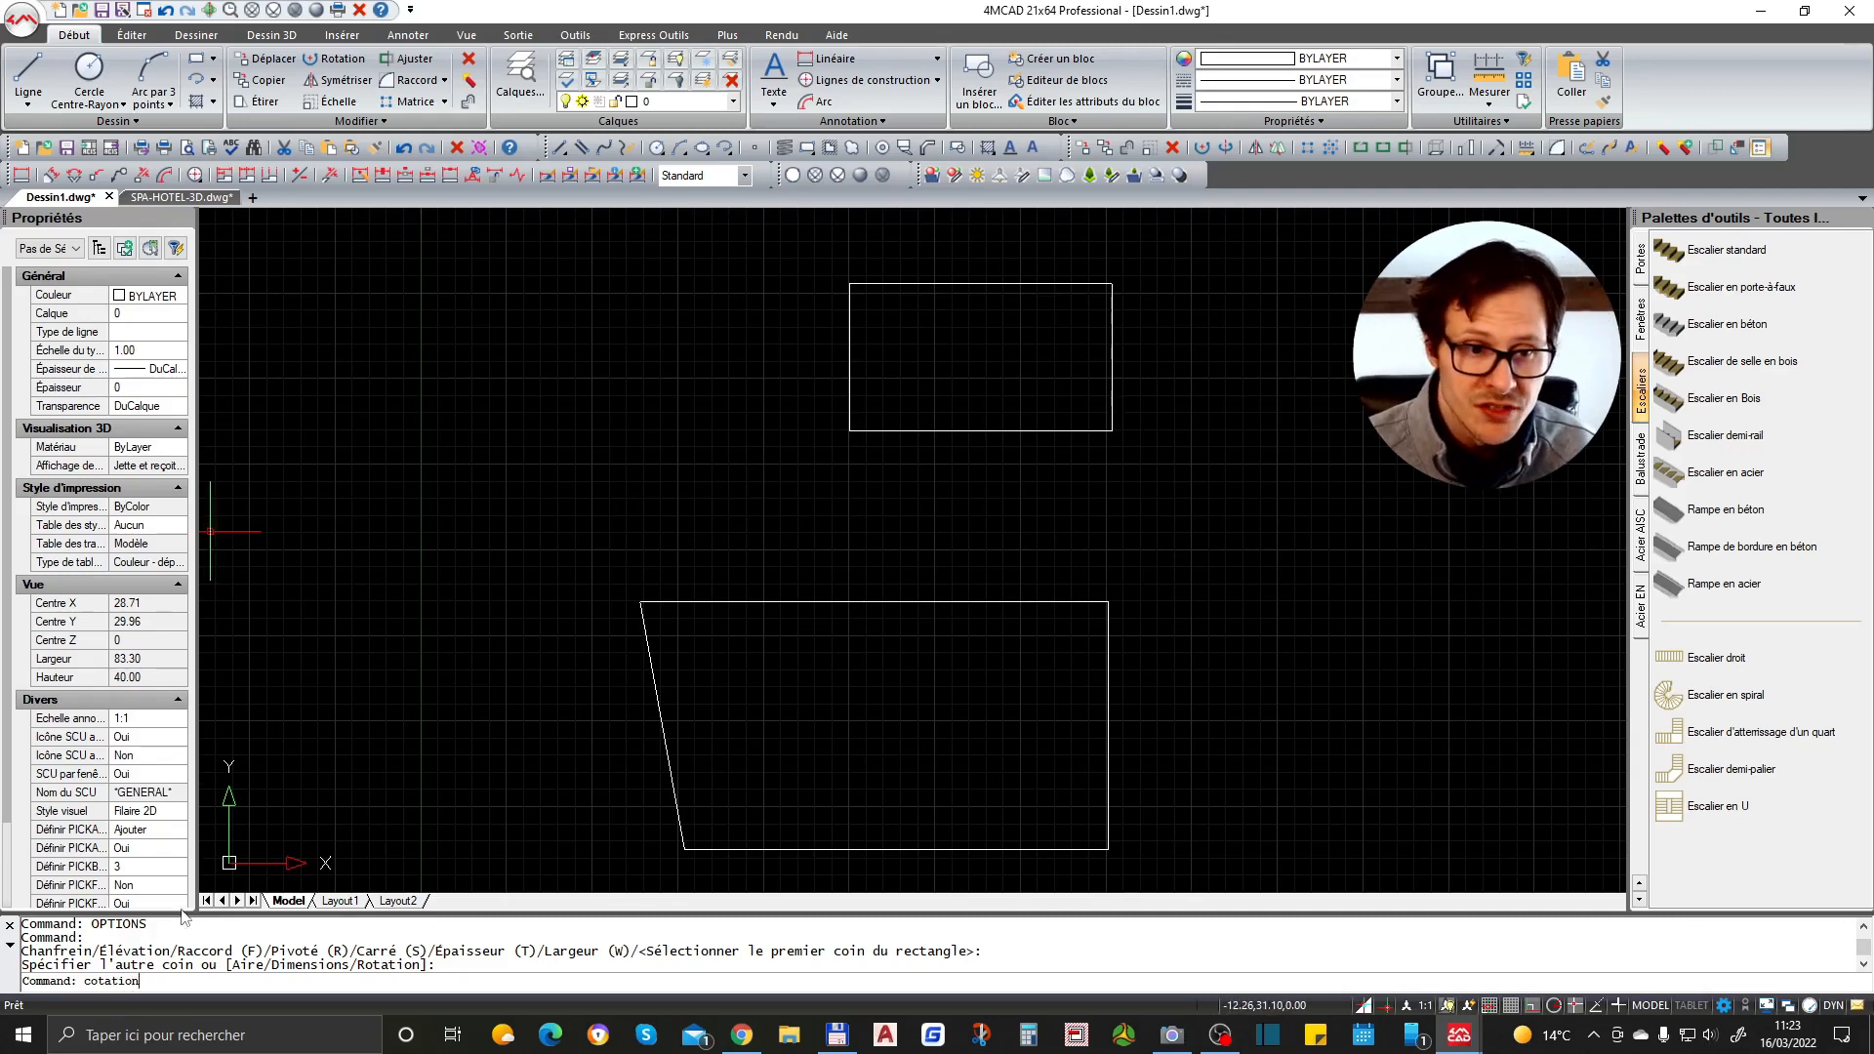
middle_drag(970, 456, 992, 502)
key(Escape)
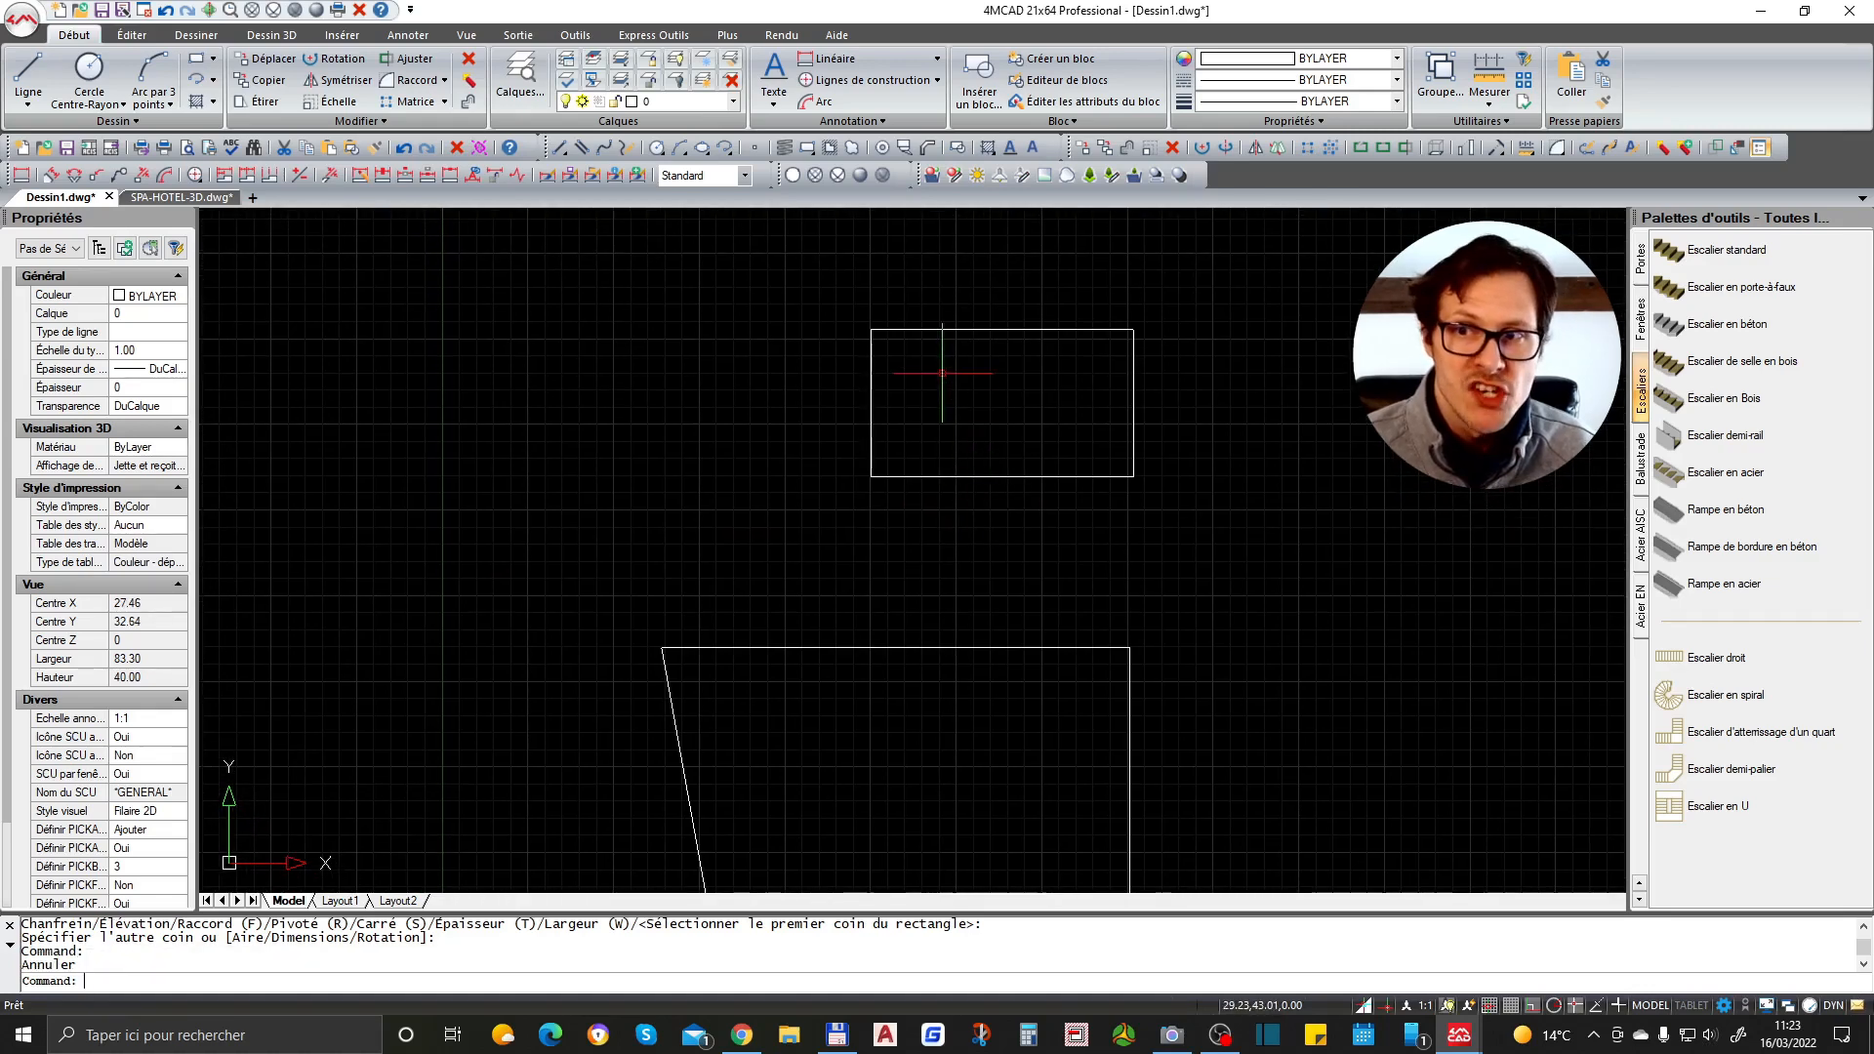
- Hatch the new rectangle with the ANSI32 pattern by picking an internal point inside it
click(1005, 175)
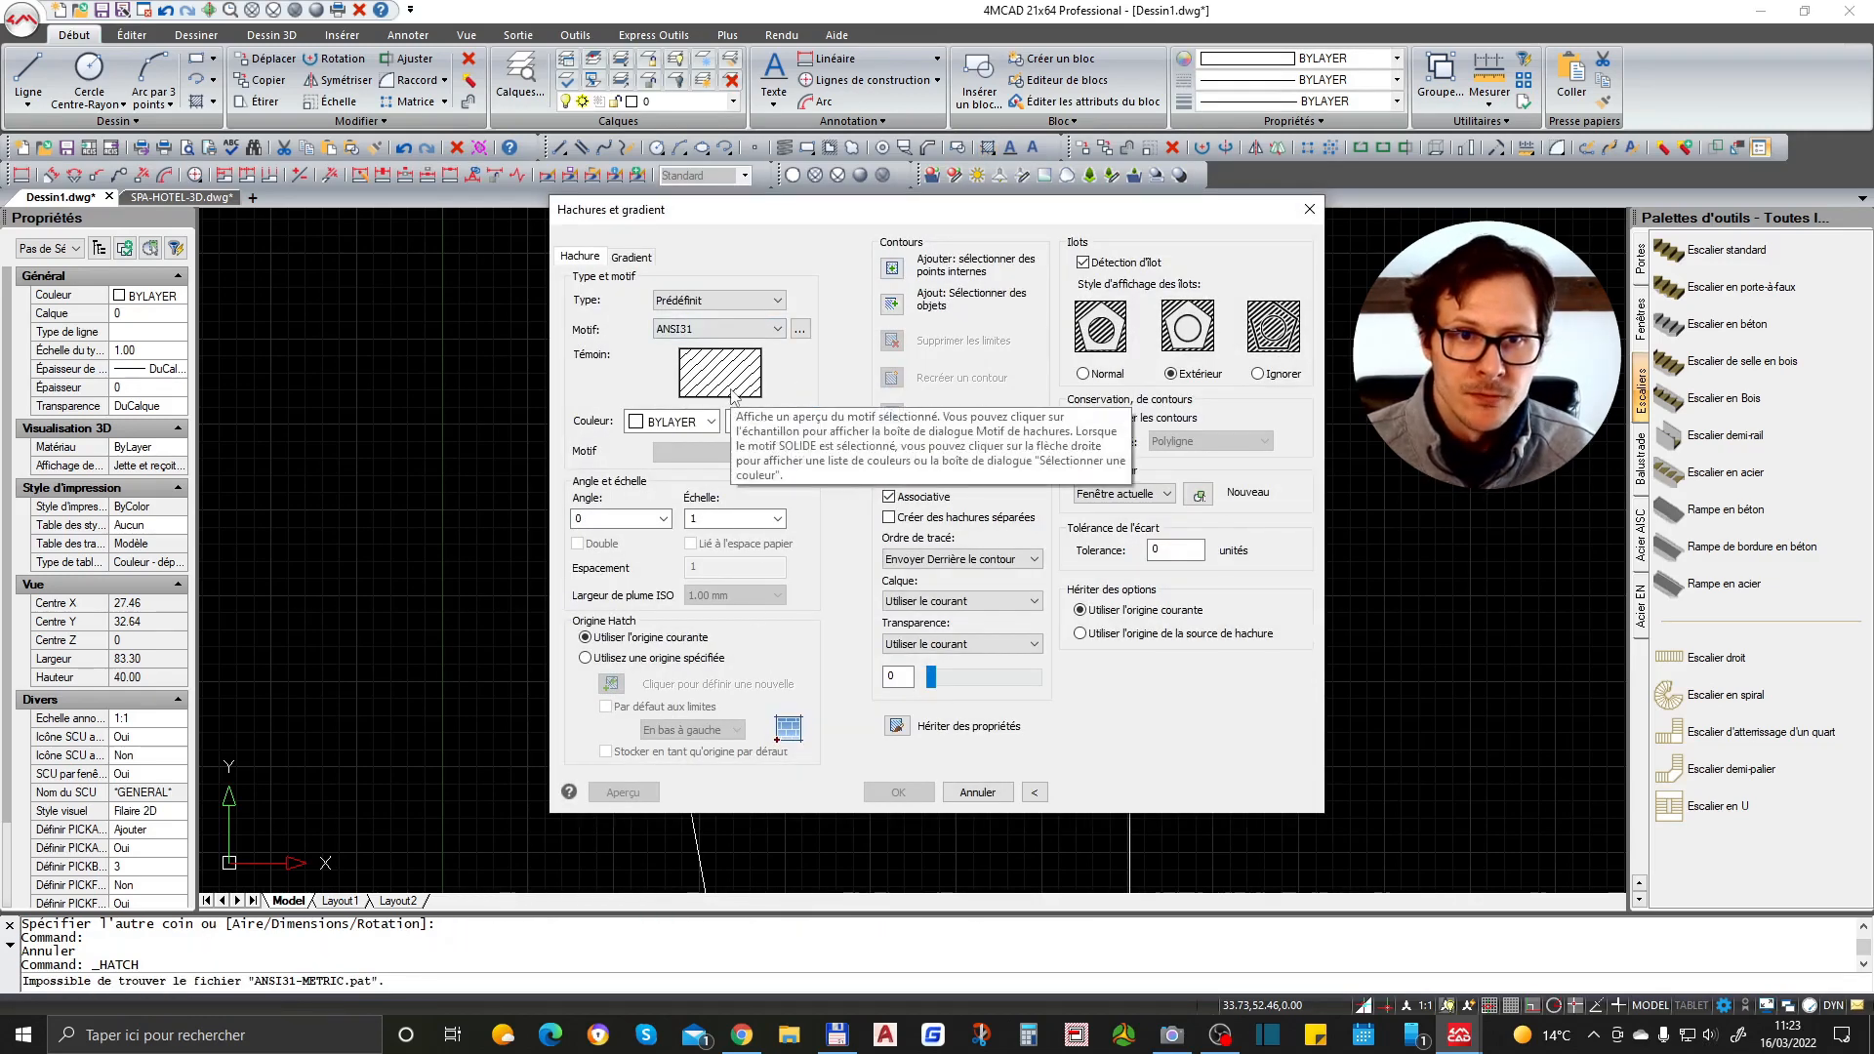
click(755, 379)
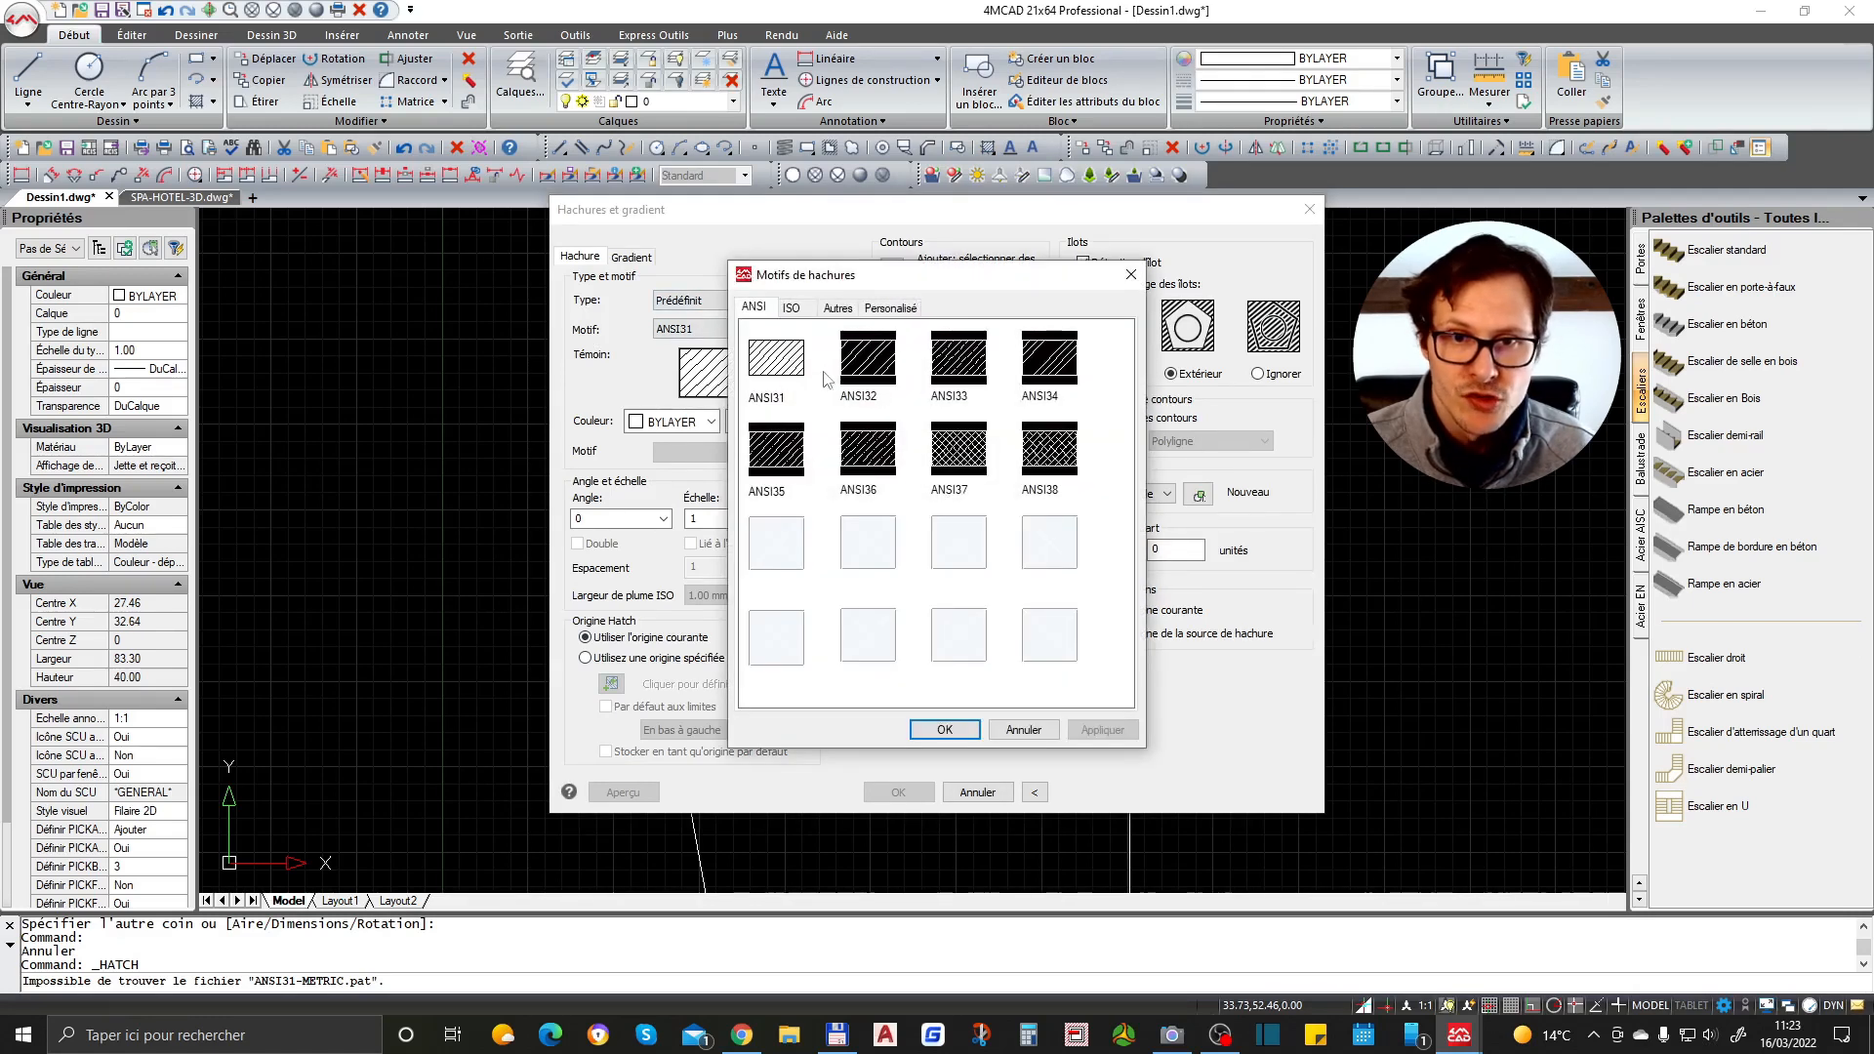
click(875, 371)
click(944, 730)
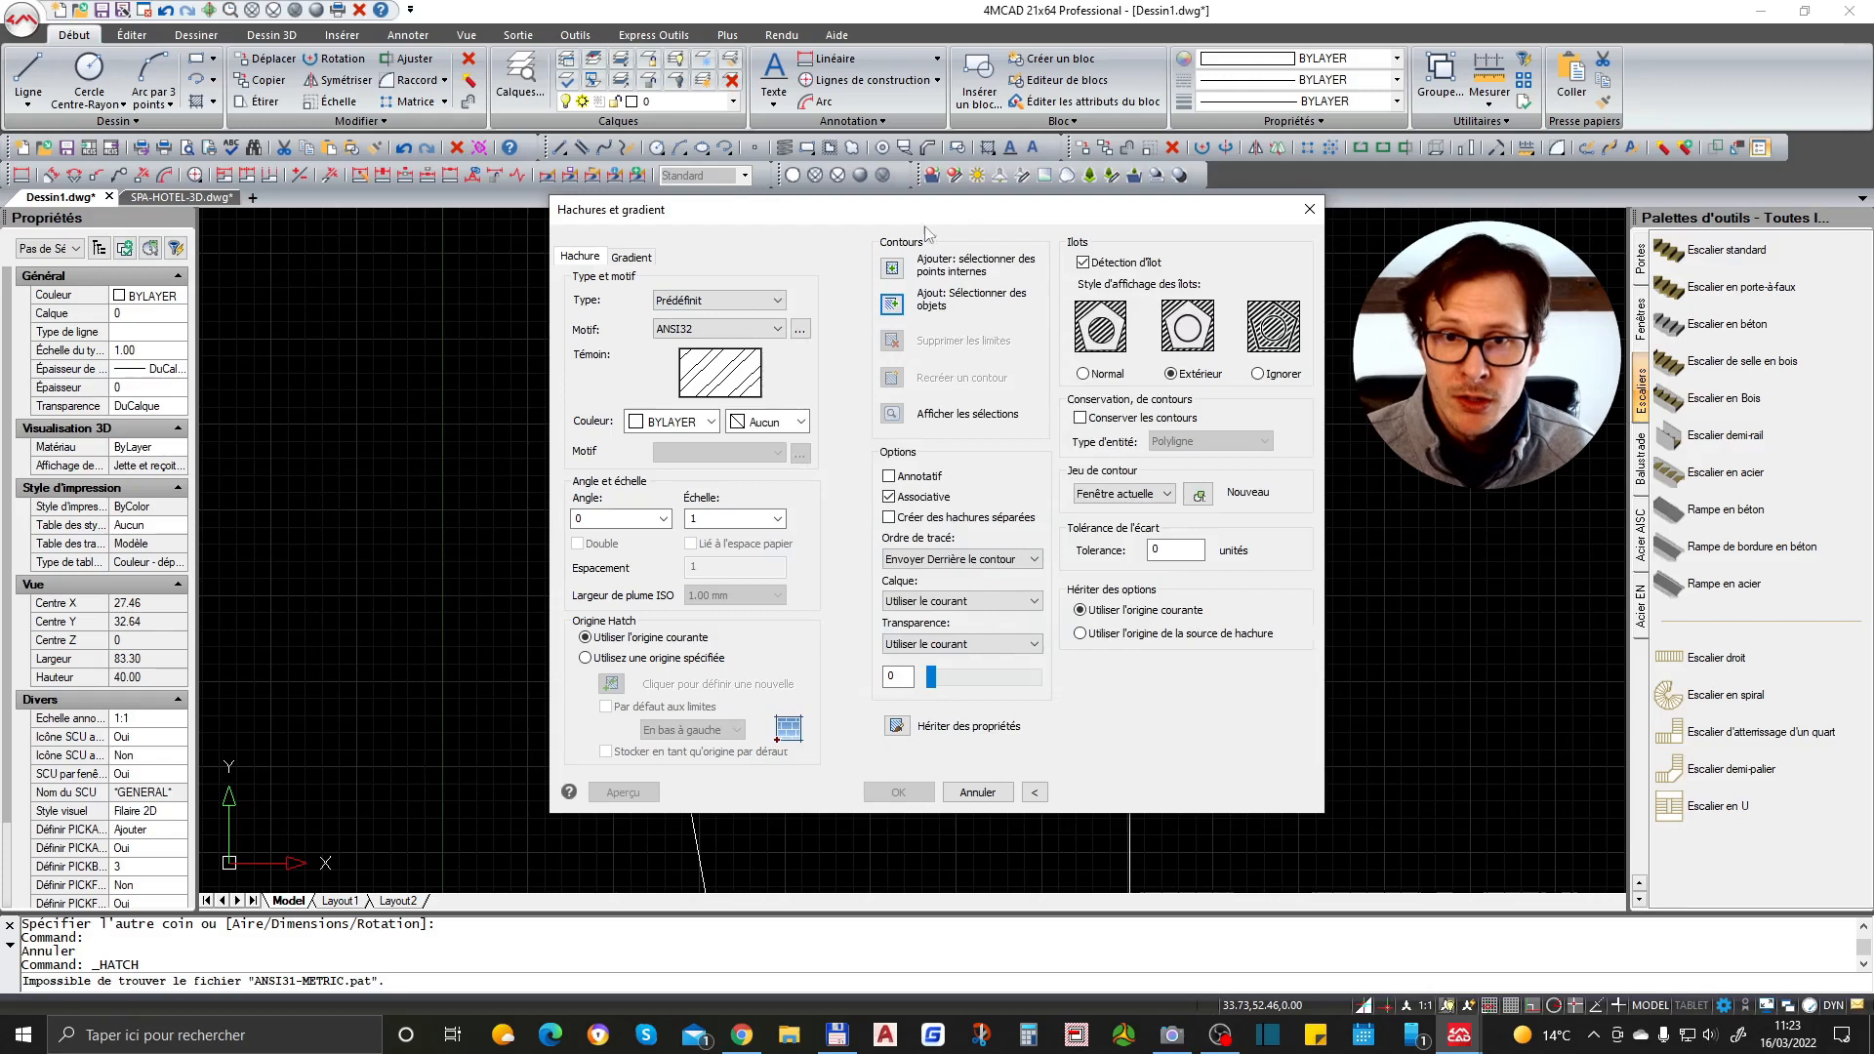
click(892, 281)
click(947, 415)
scroll(1068, 336, up, 2)
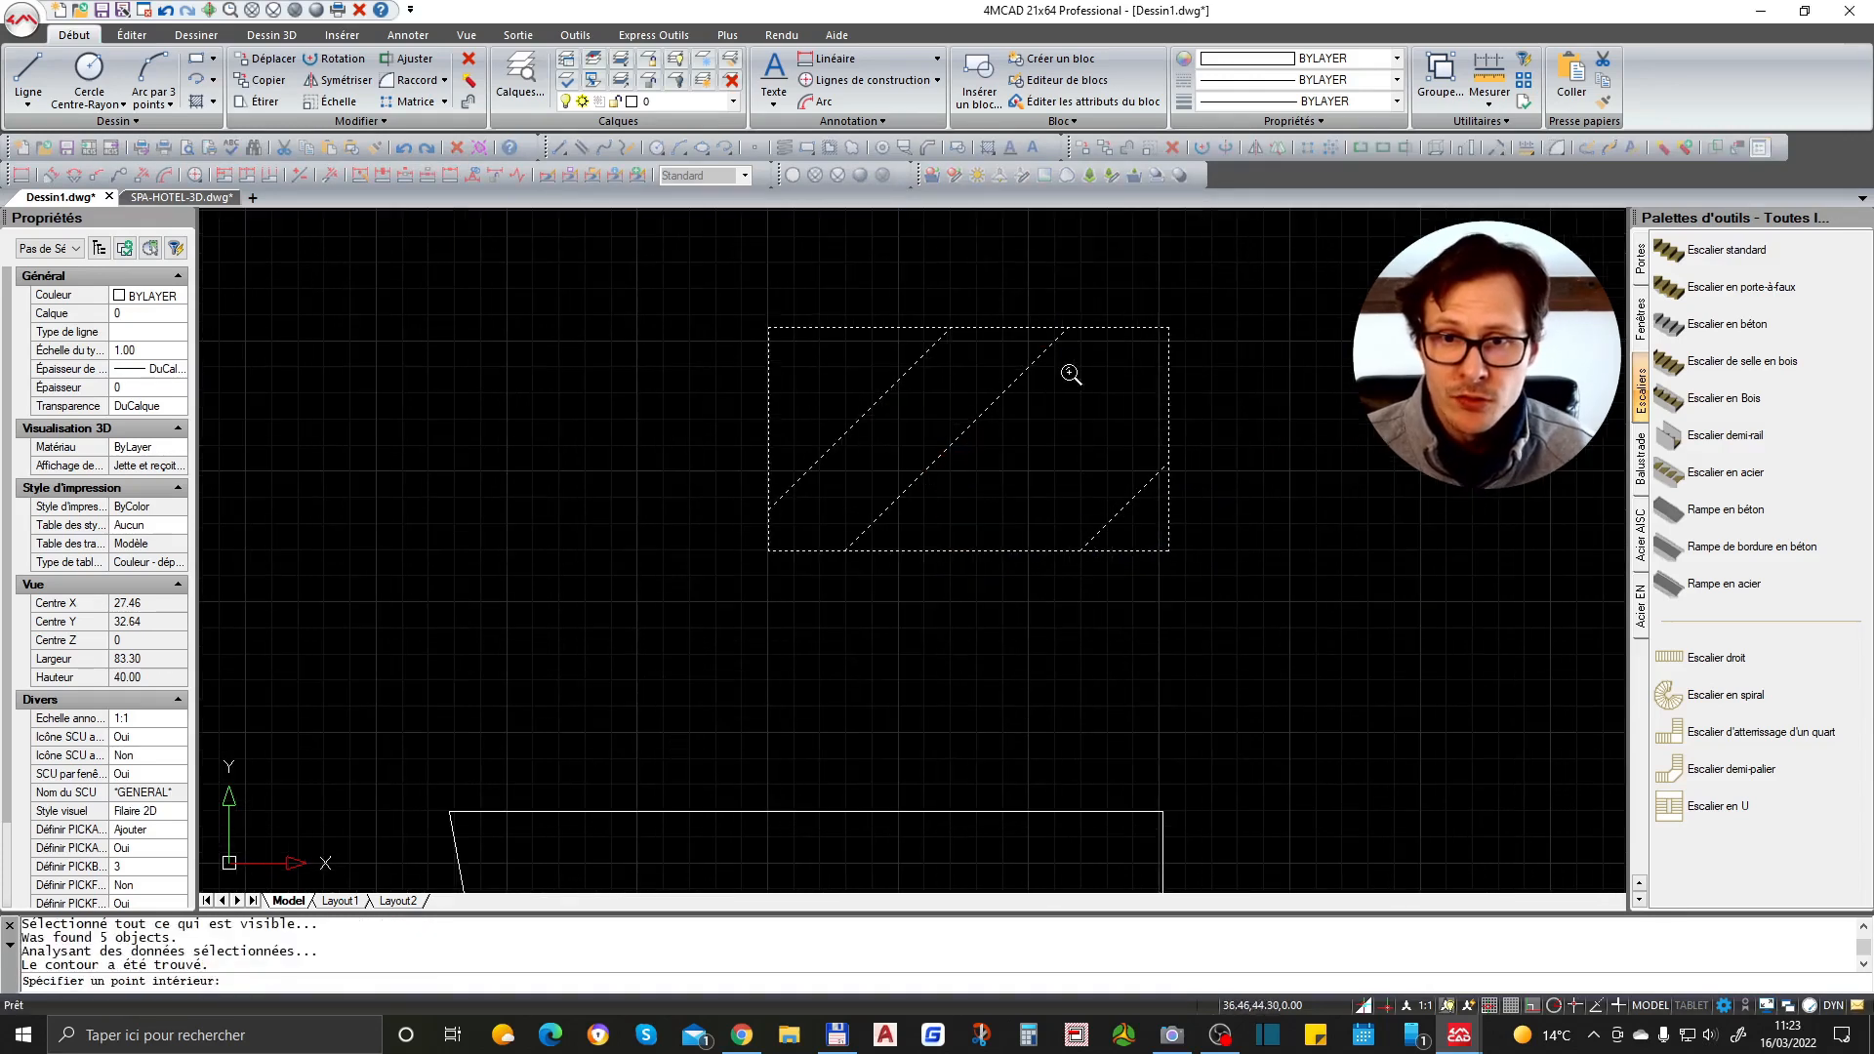
key(Return)
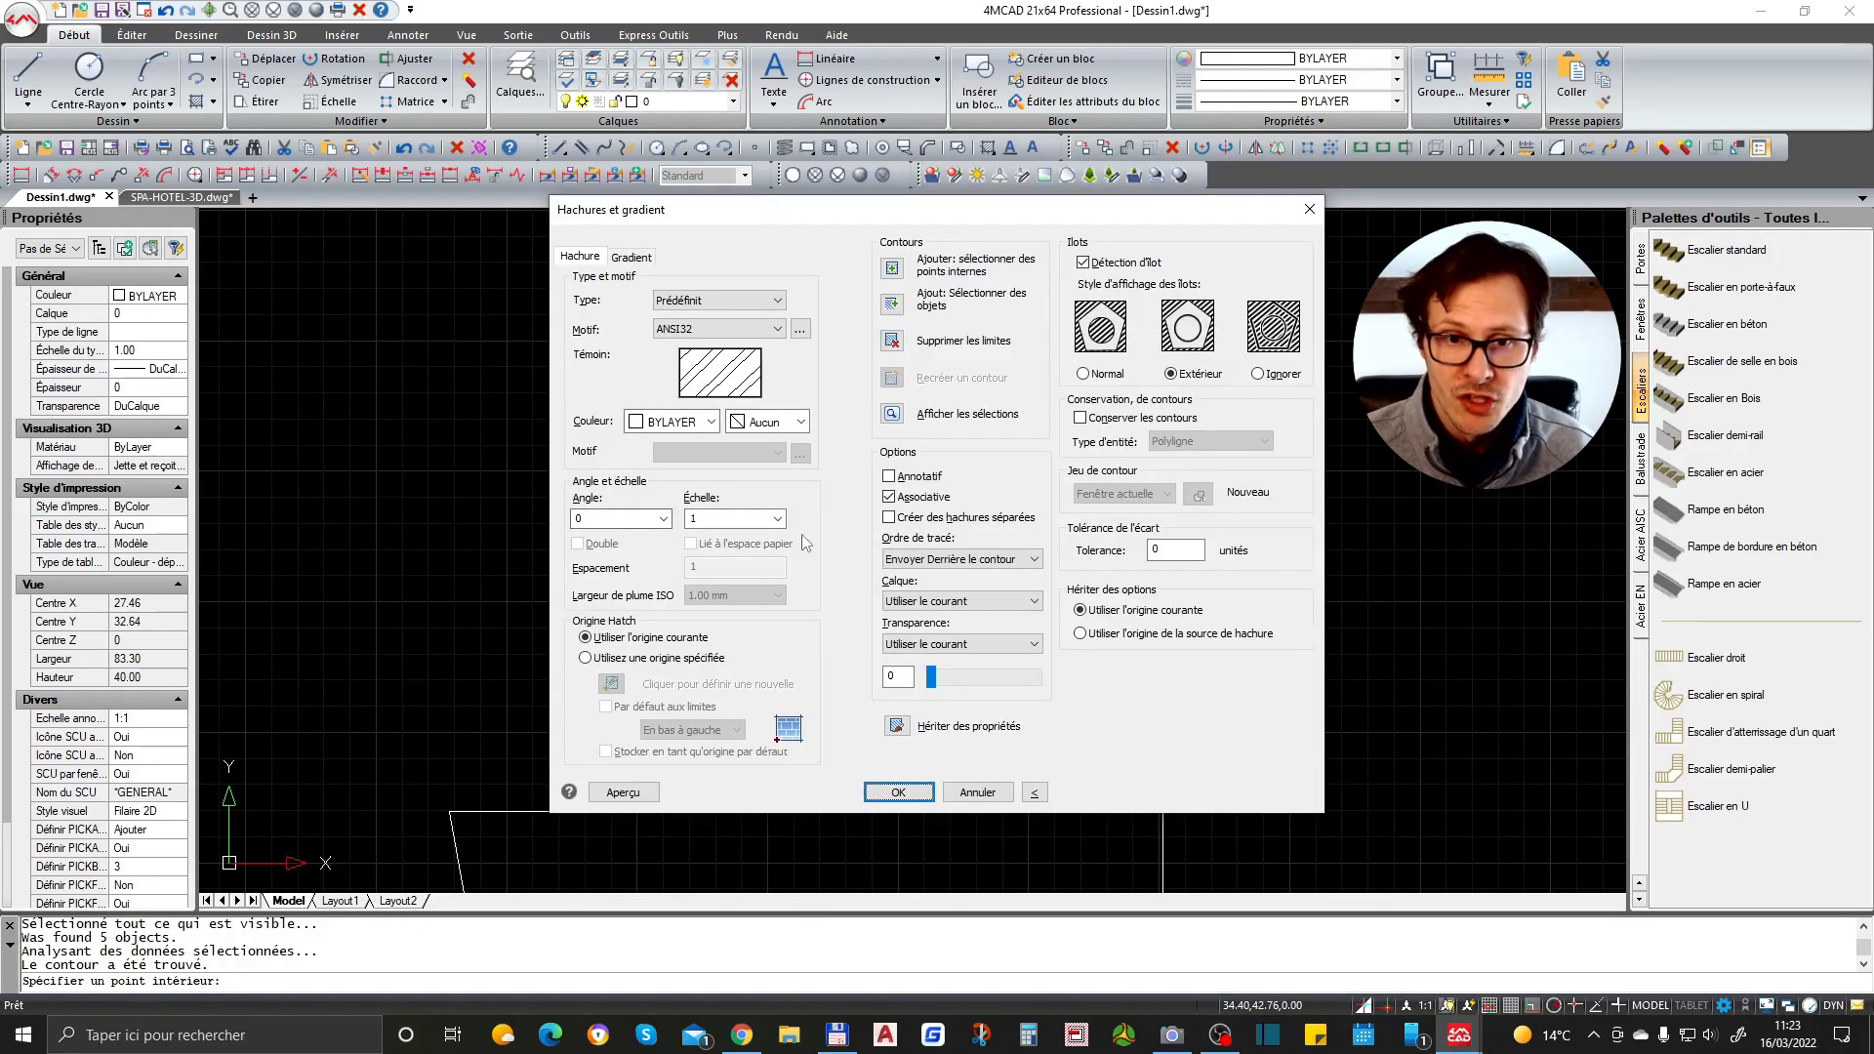
double_click(714, 520)
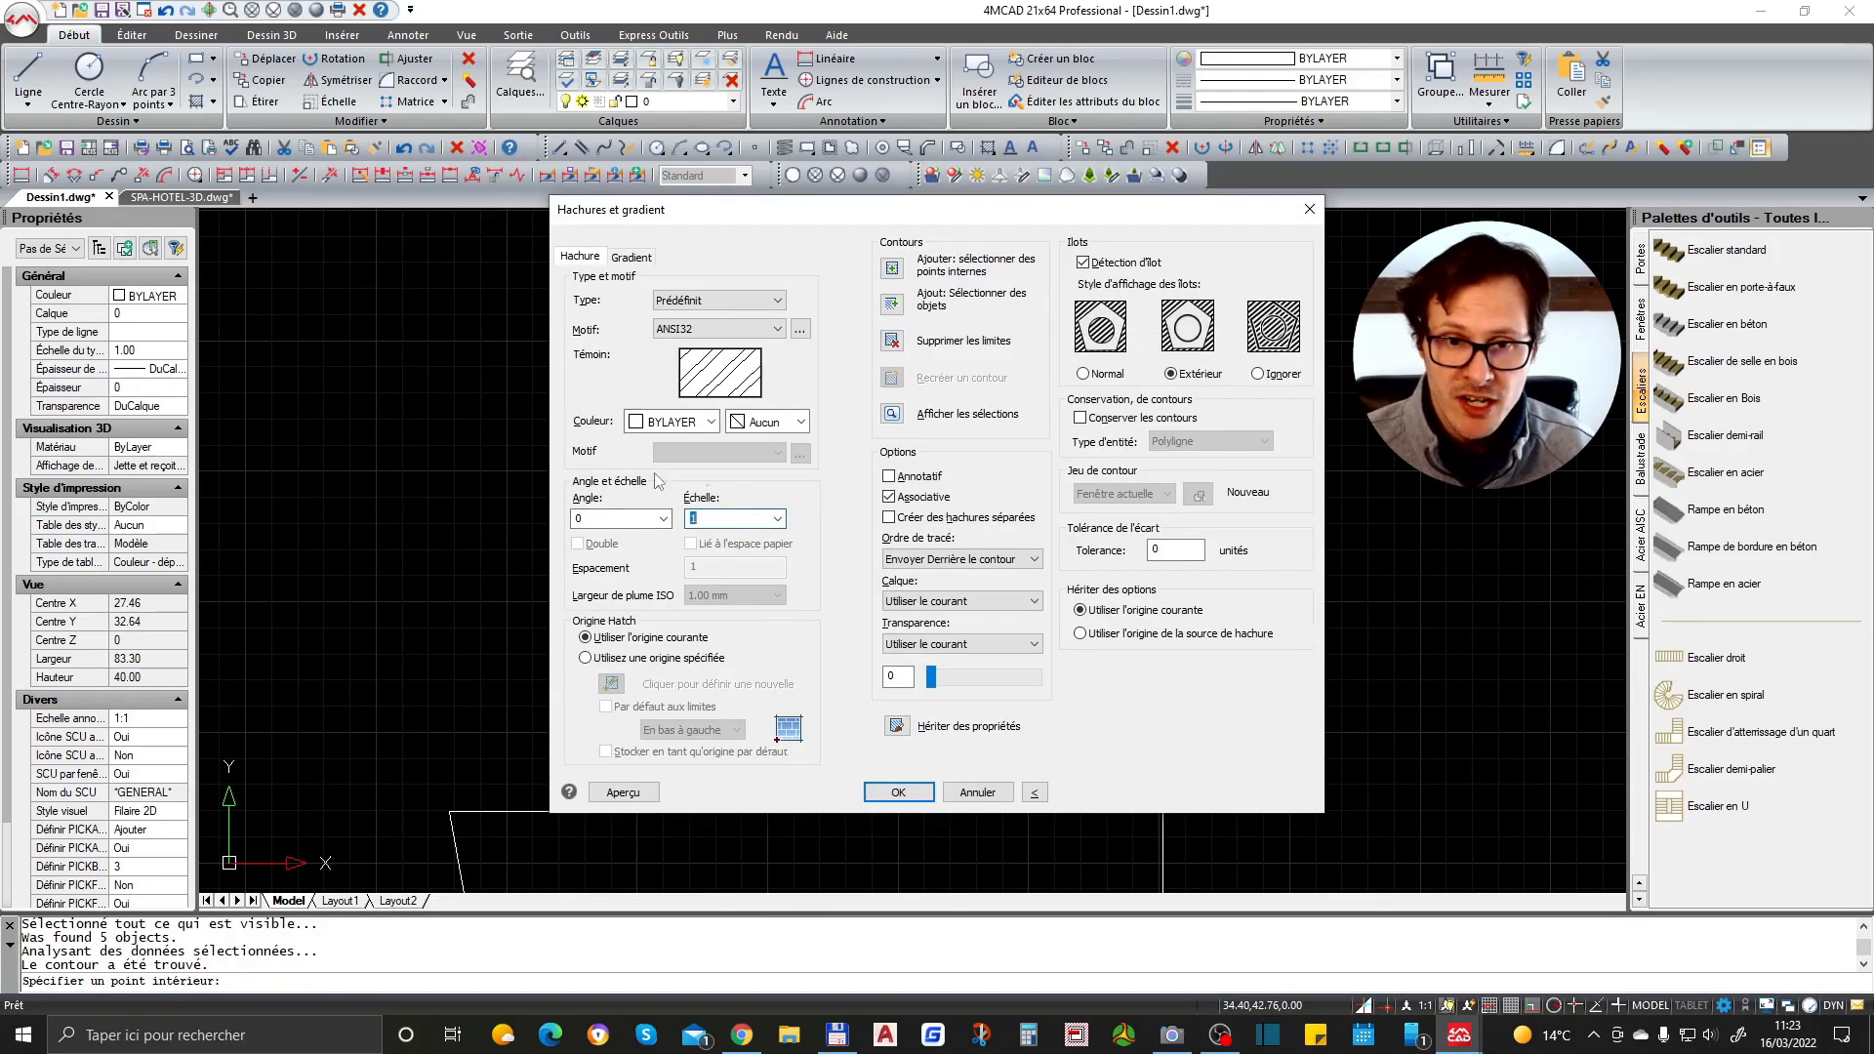
click(898, 792)
scroll(1104, 697, down, 2)
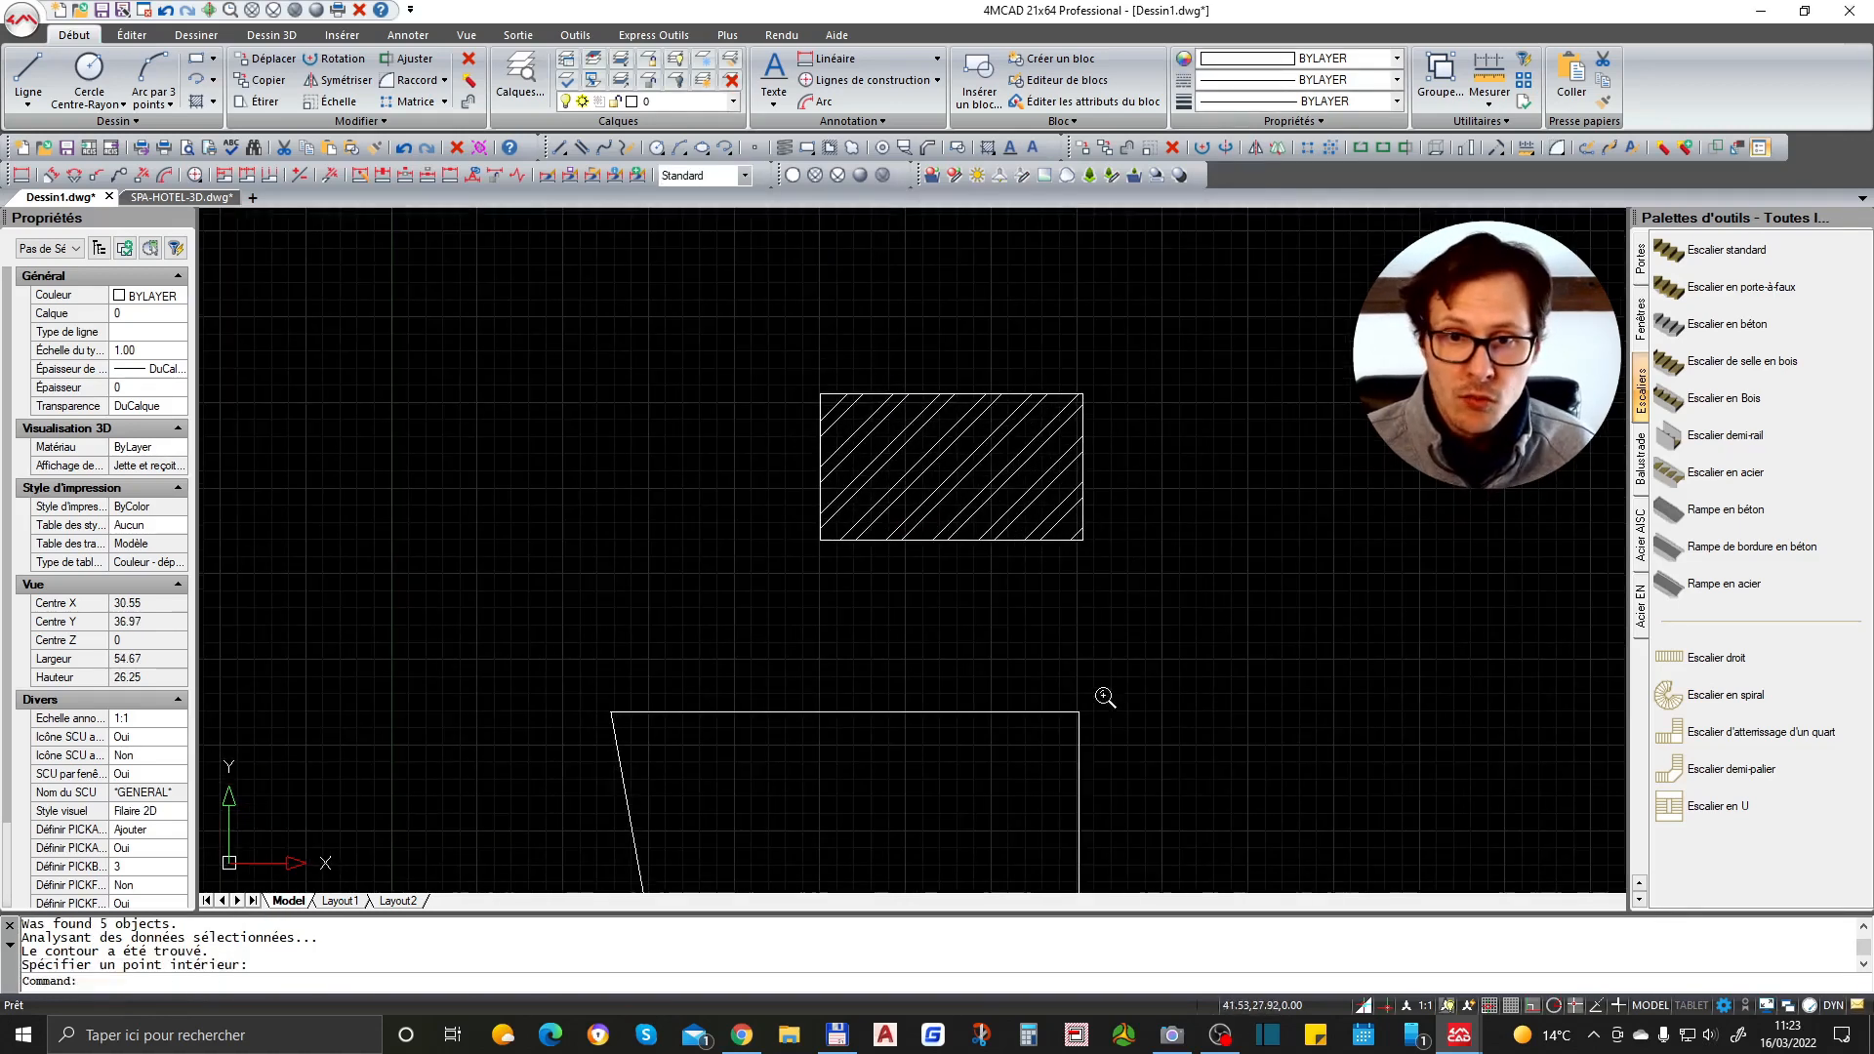
- Erase the hatched rectangle with a window selection, then undo the erasure
text(e)
key(Return)
click(1160, 334)
click(1045, 593)
key(Return)
key(ctrl+z)
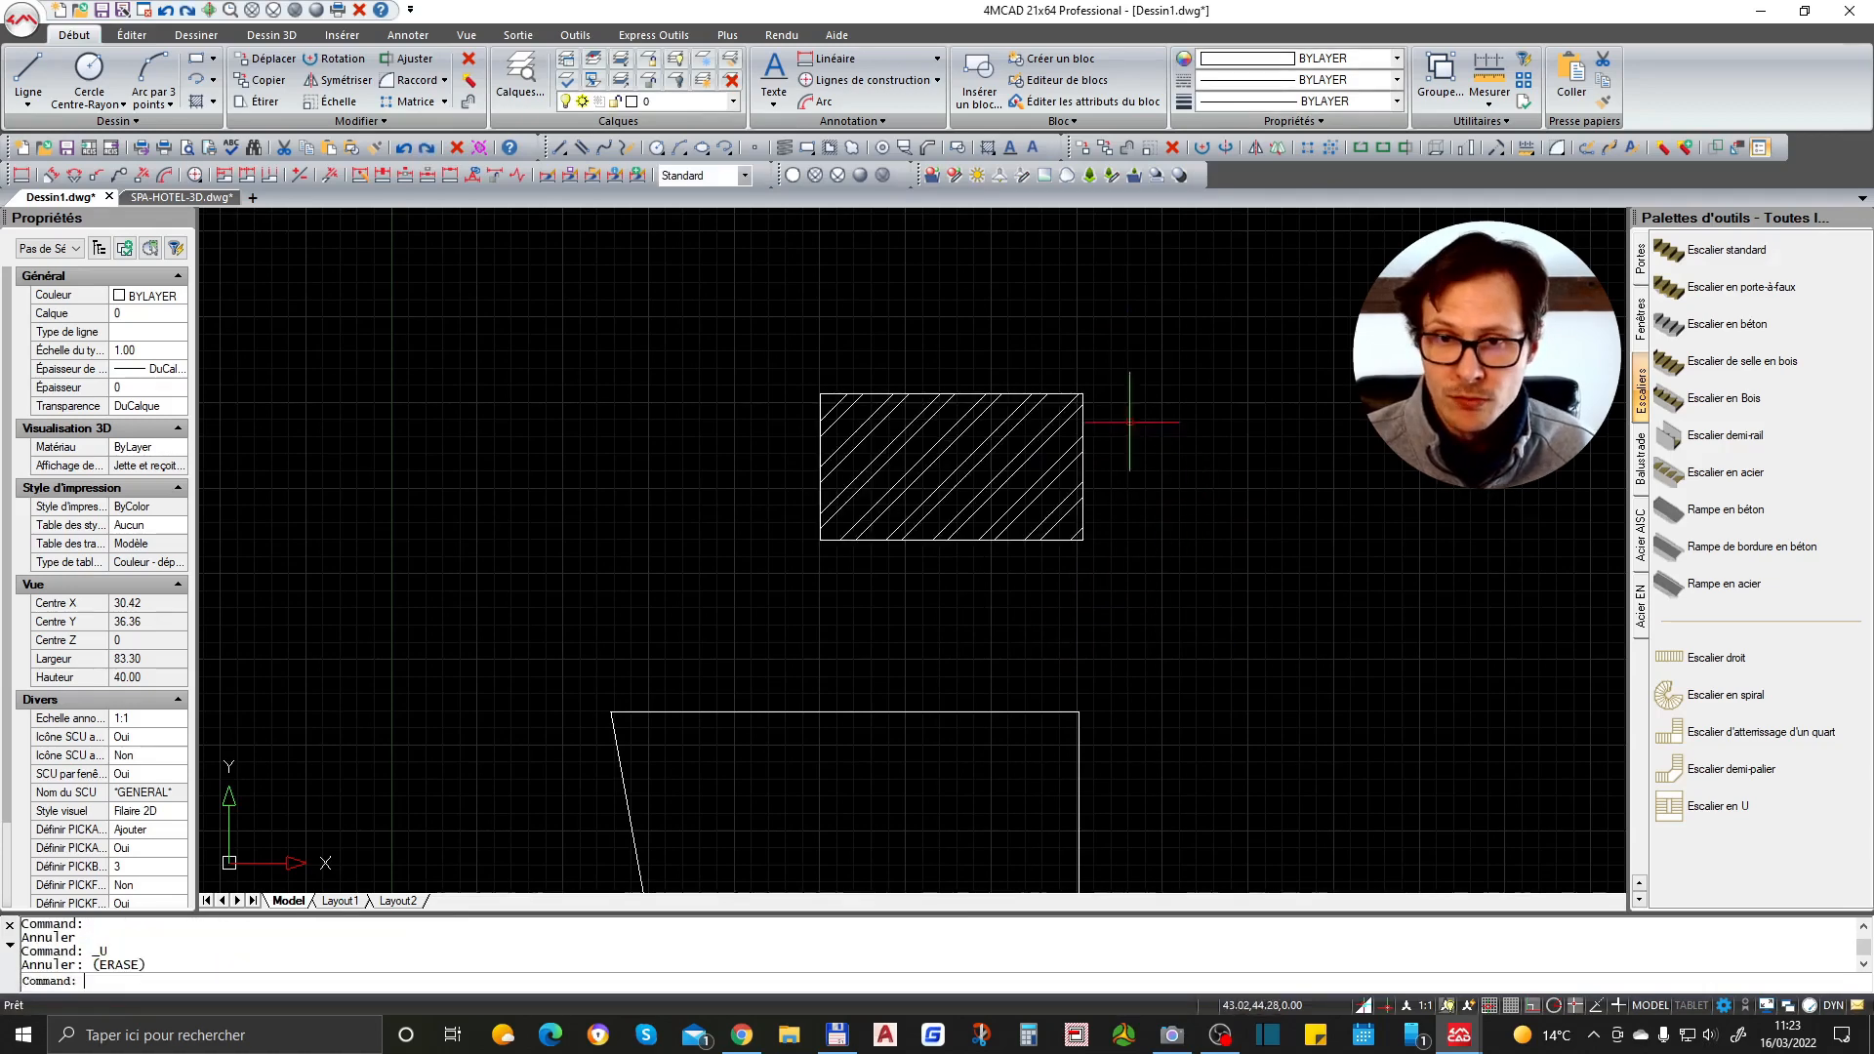
- Select the hatched rectangle and rotate it a quarter turn using its centre grip
click(1075, 389)
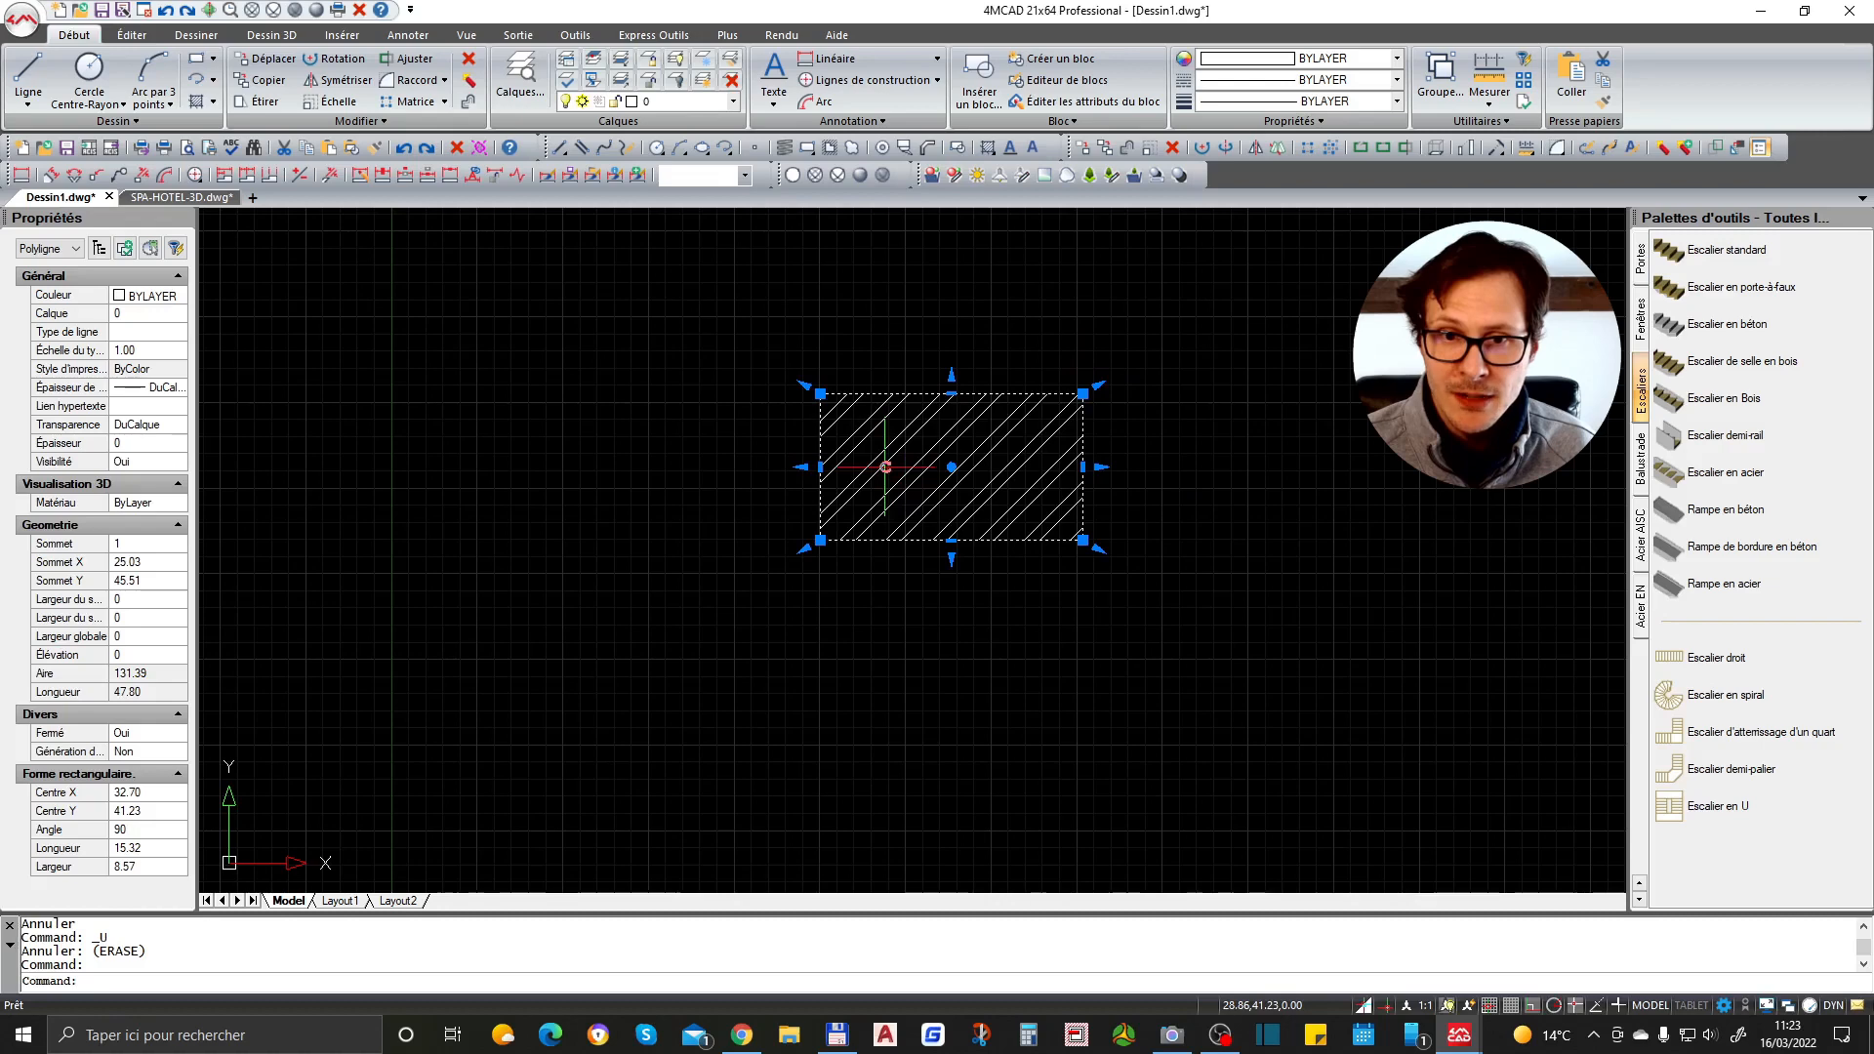
key(Escape)
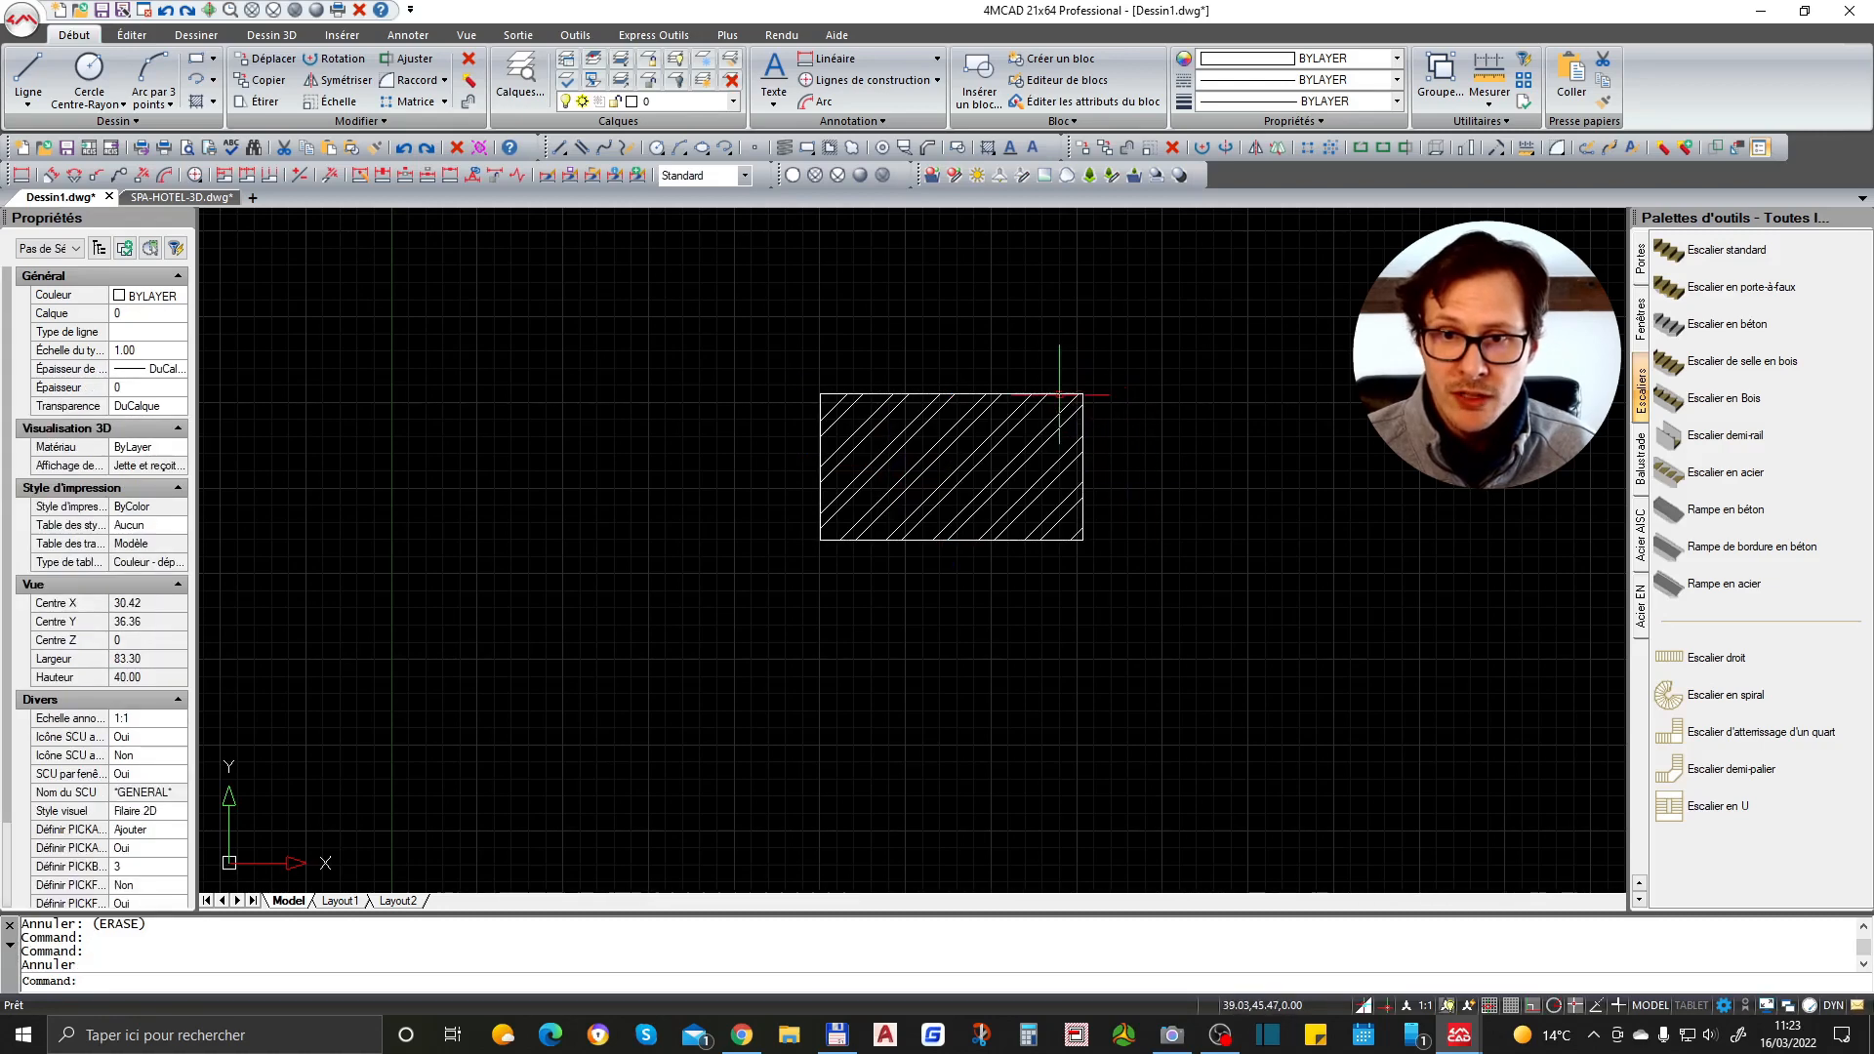
click(1064, 394)
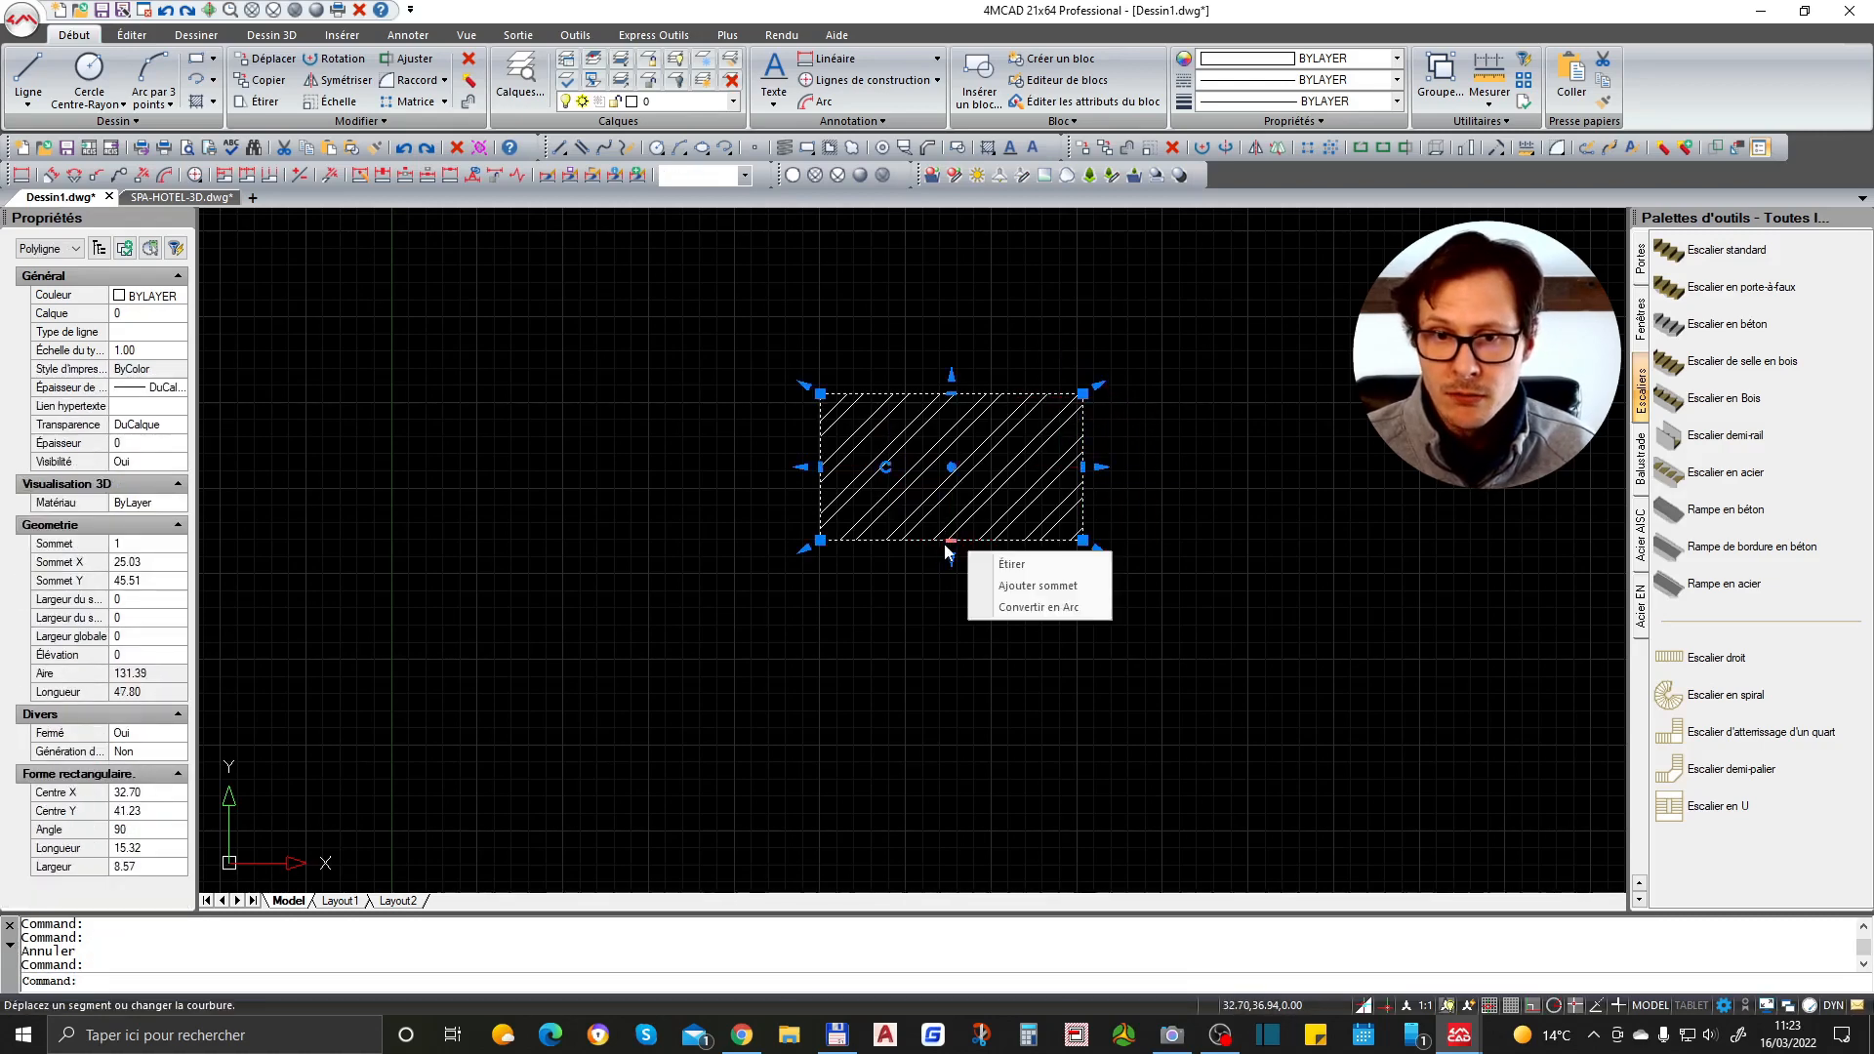
click(952, 468)
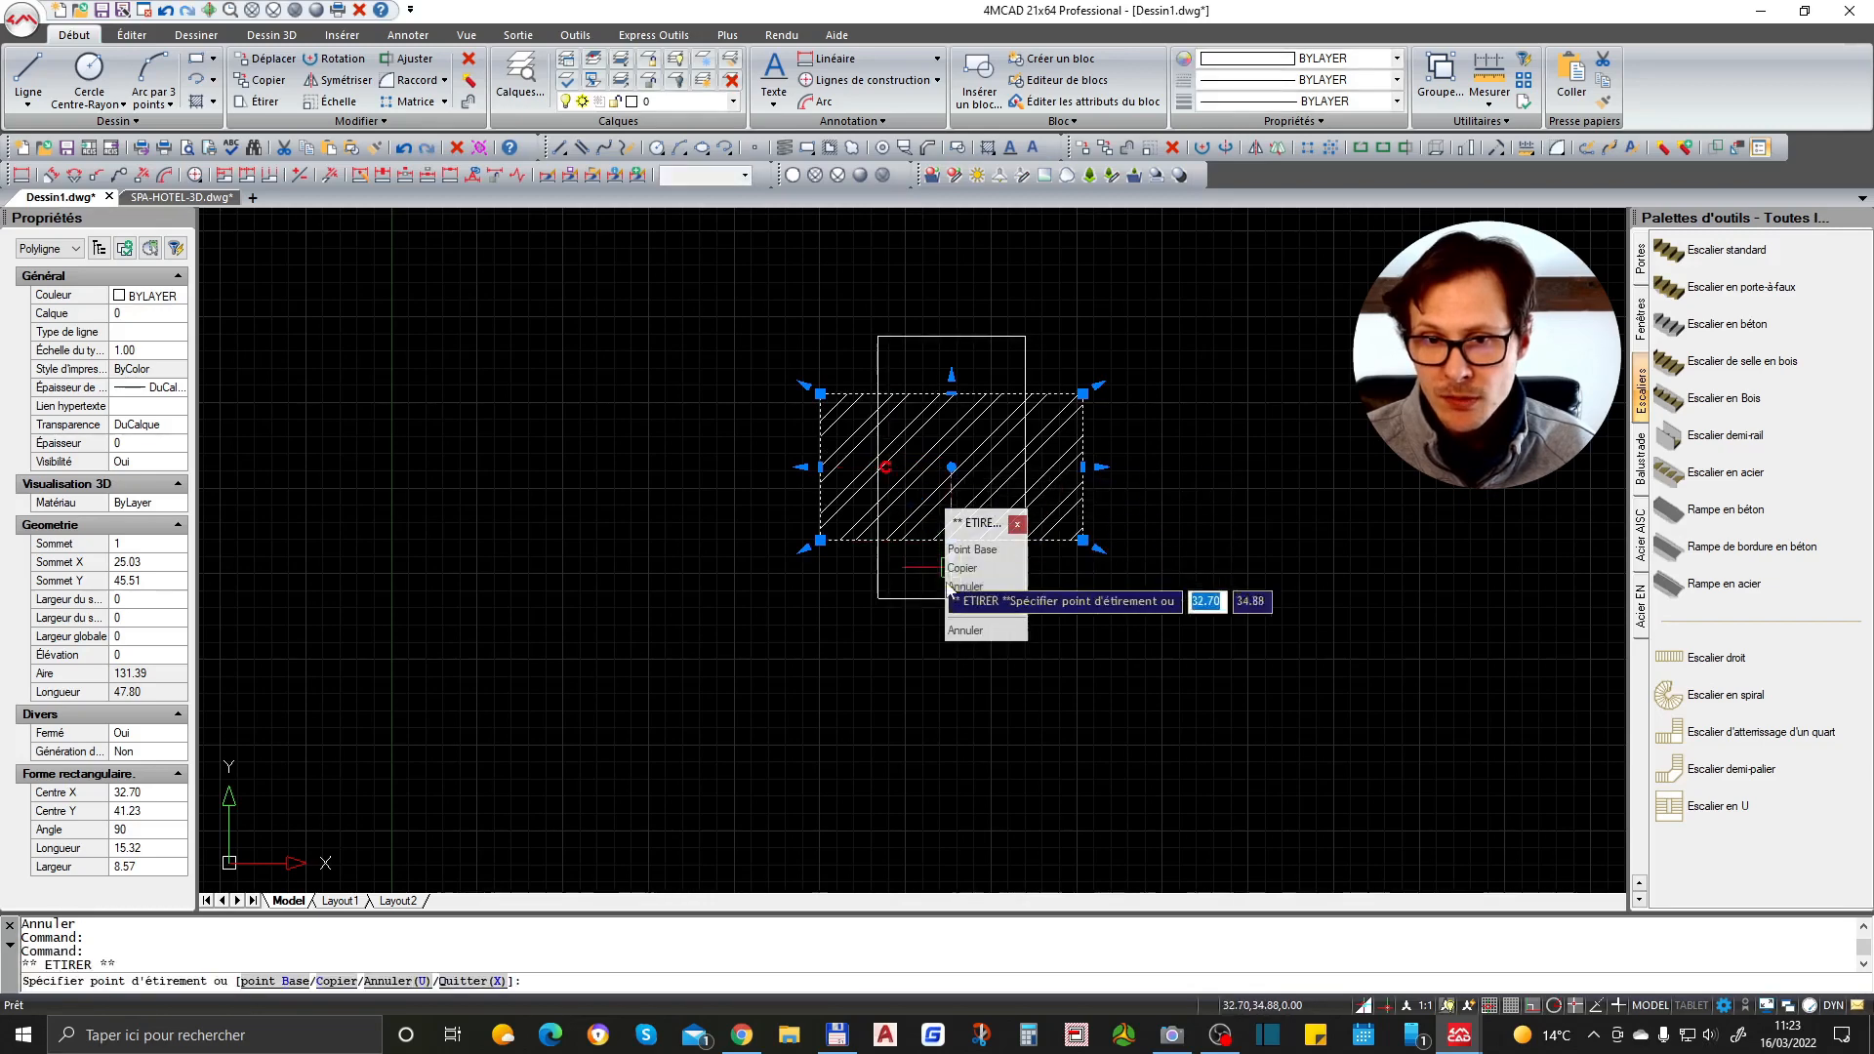
click(951, 724)
key(Escape)
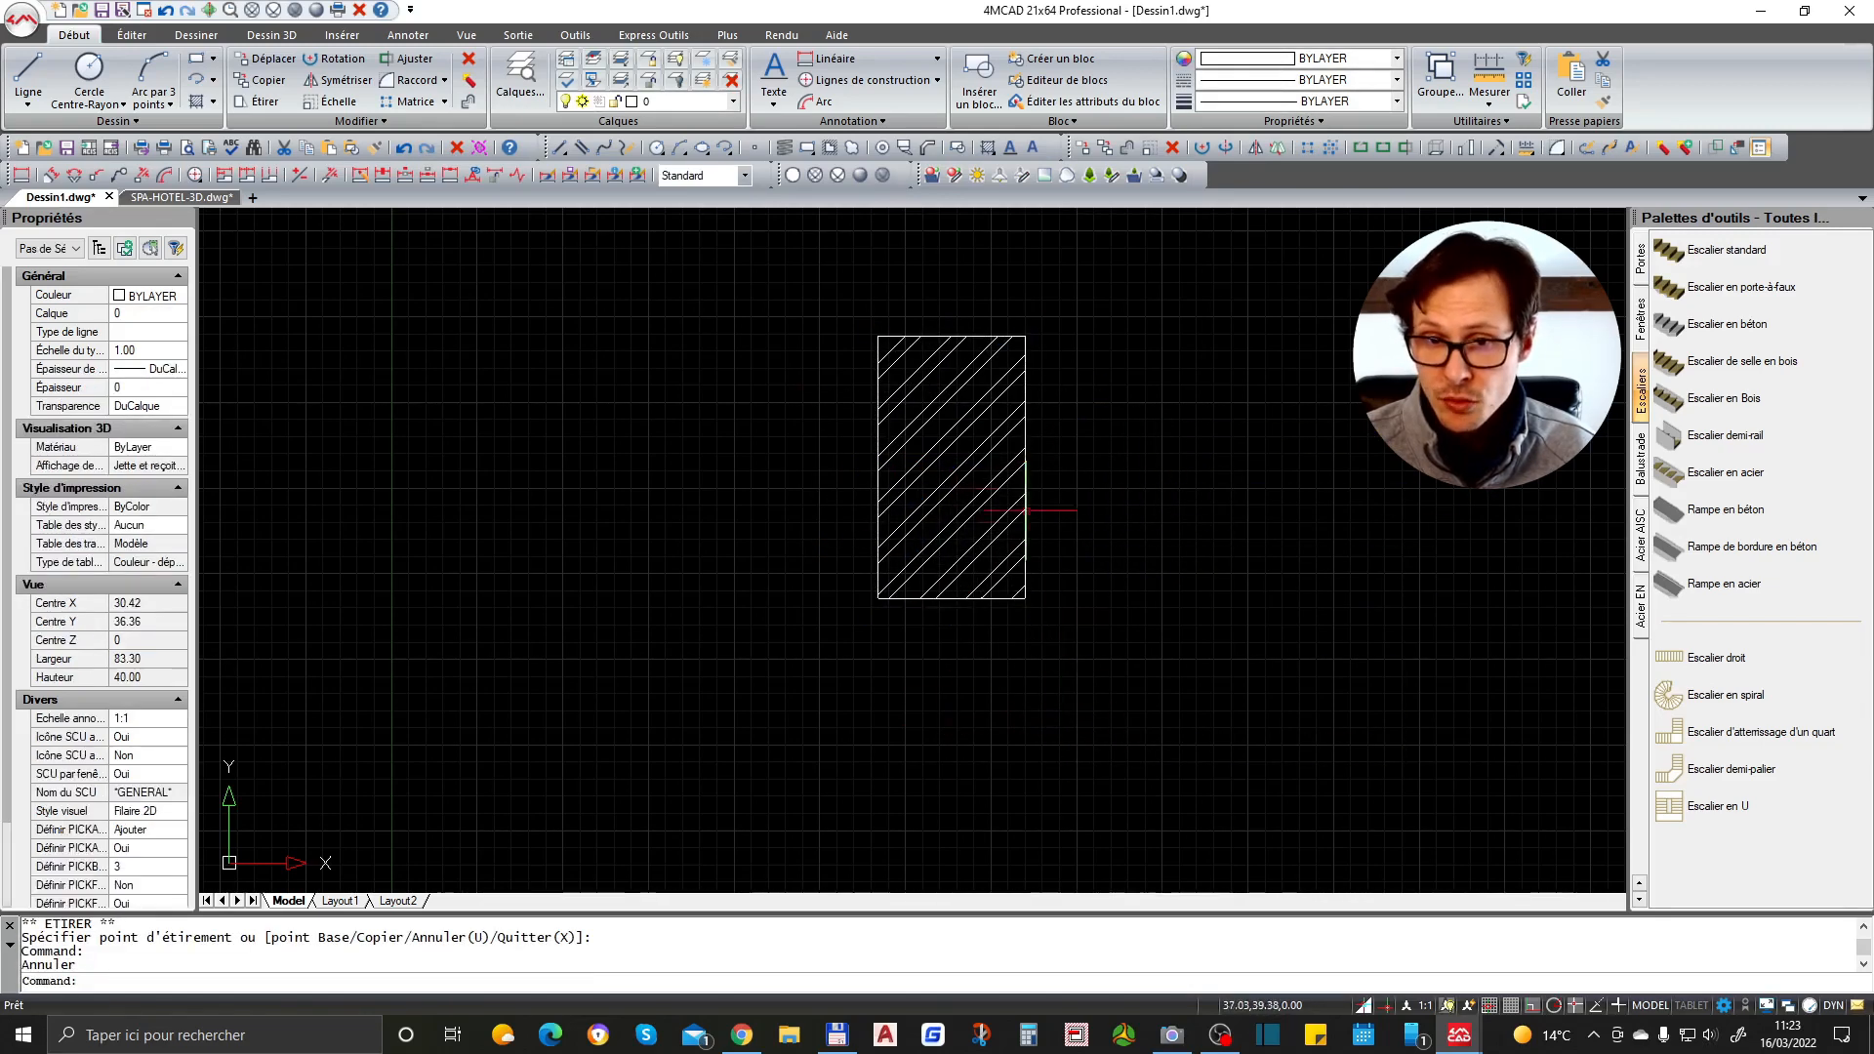
- Stretch the rectangle's right edge outward twice with its midpoint grip to widen it
click(1025, 439)
click(1025, 467)
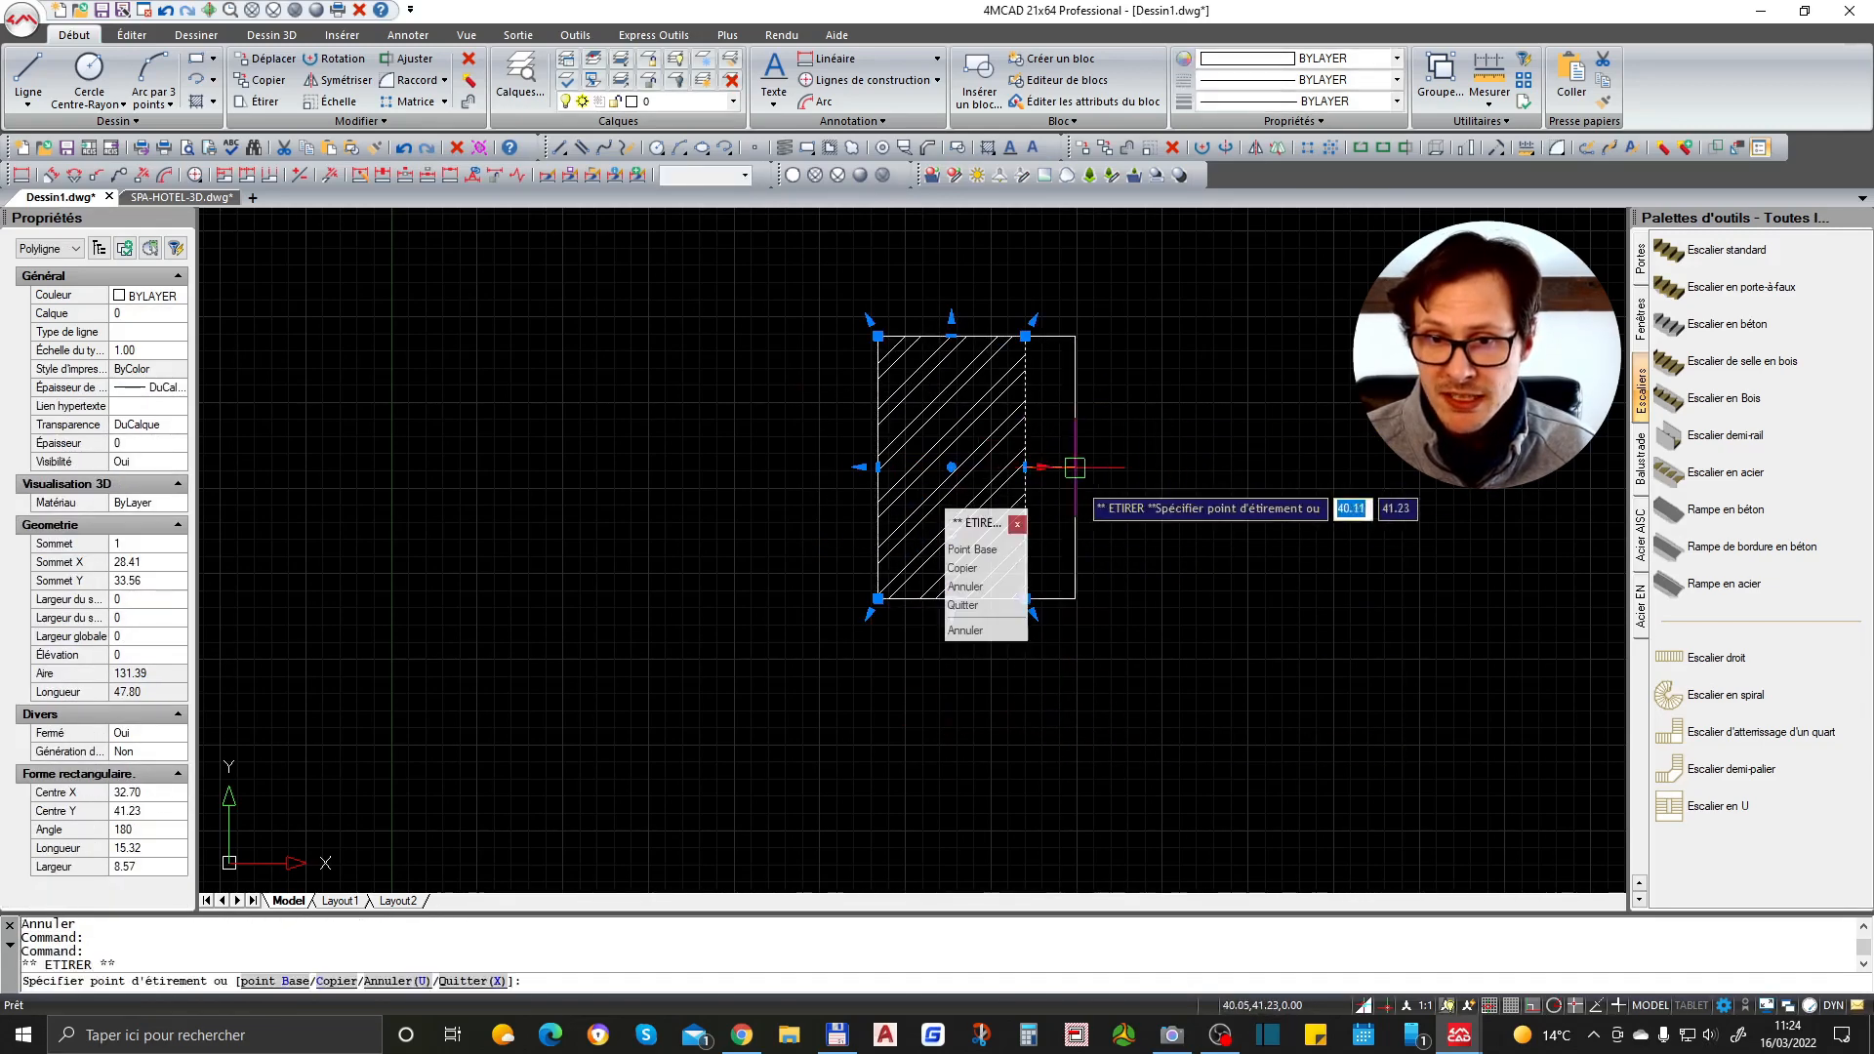
click(1099, 468)
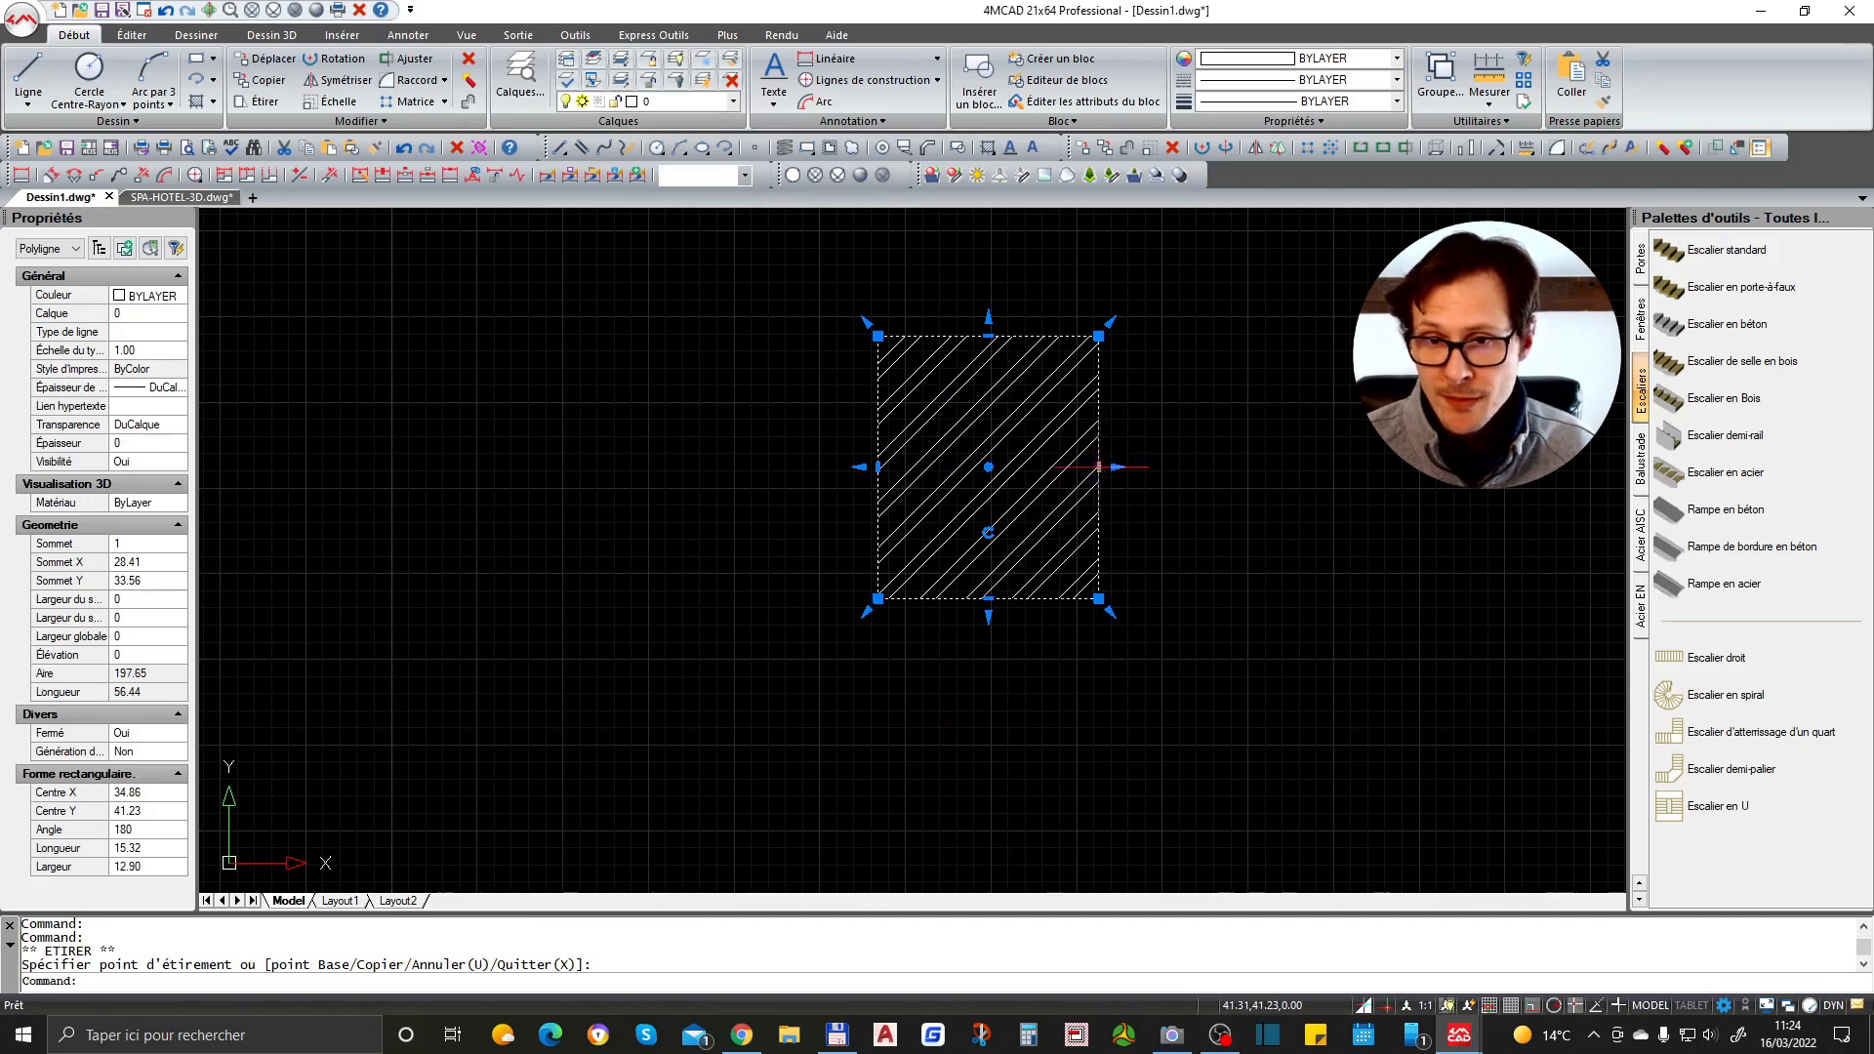
click(1100, 467)
click(1149, 467)
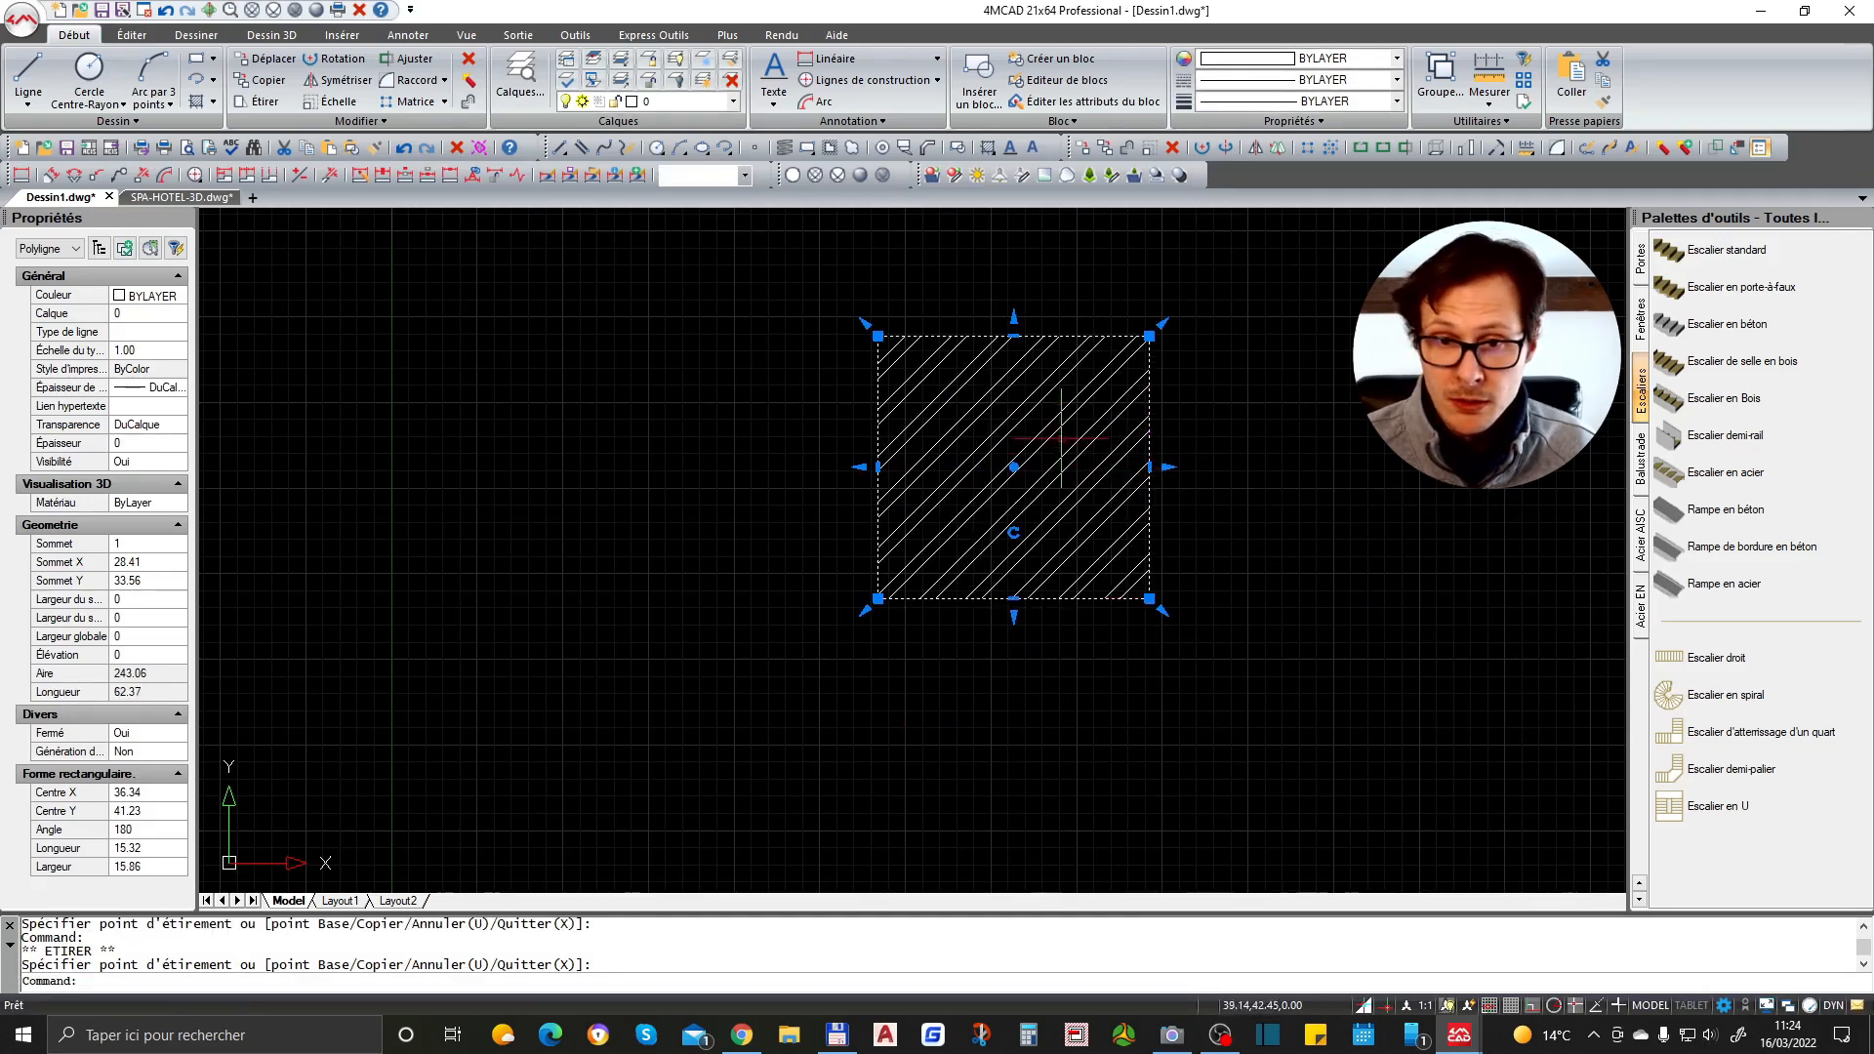
- Move the rectangle left with its centre grip and stretch its left edge further left
click(1014, 467)
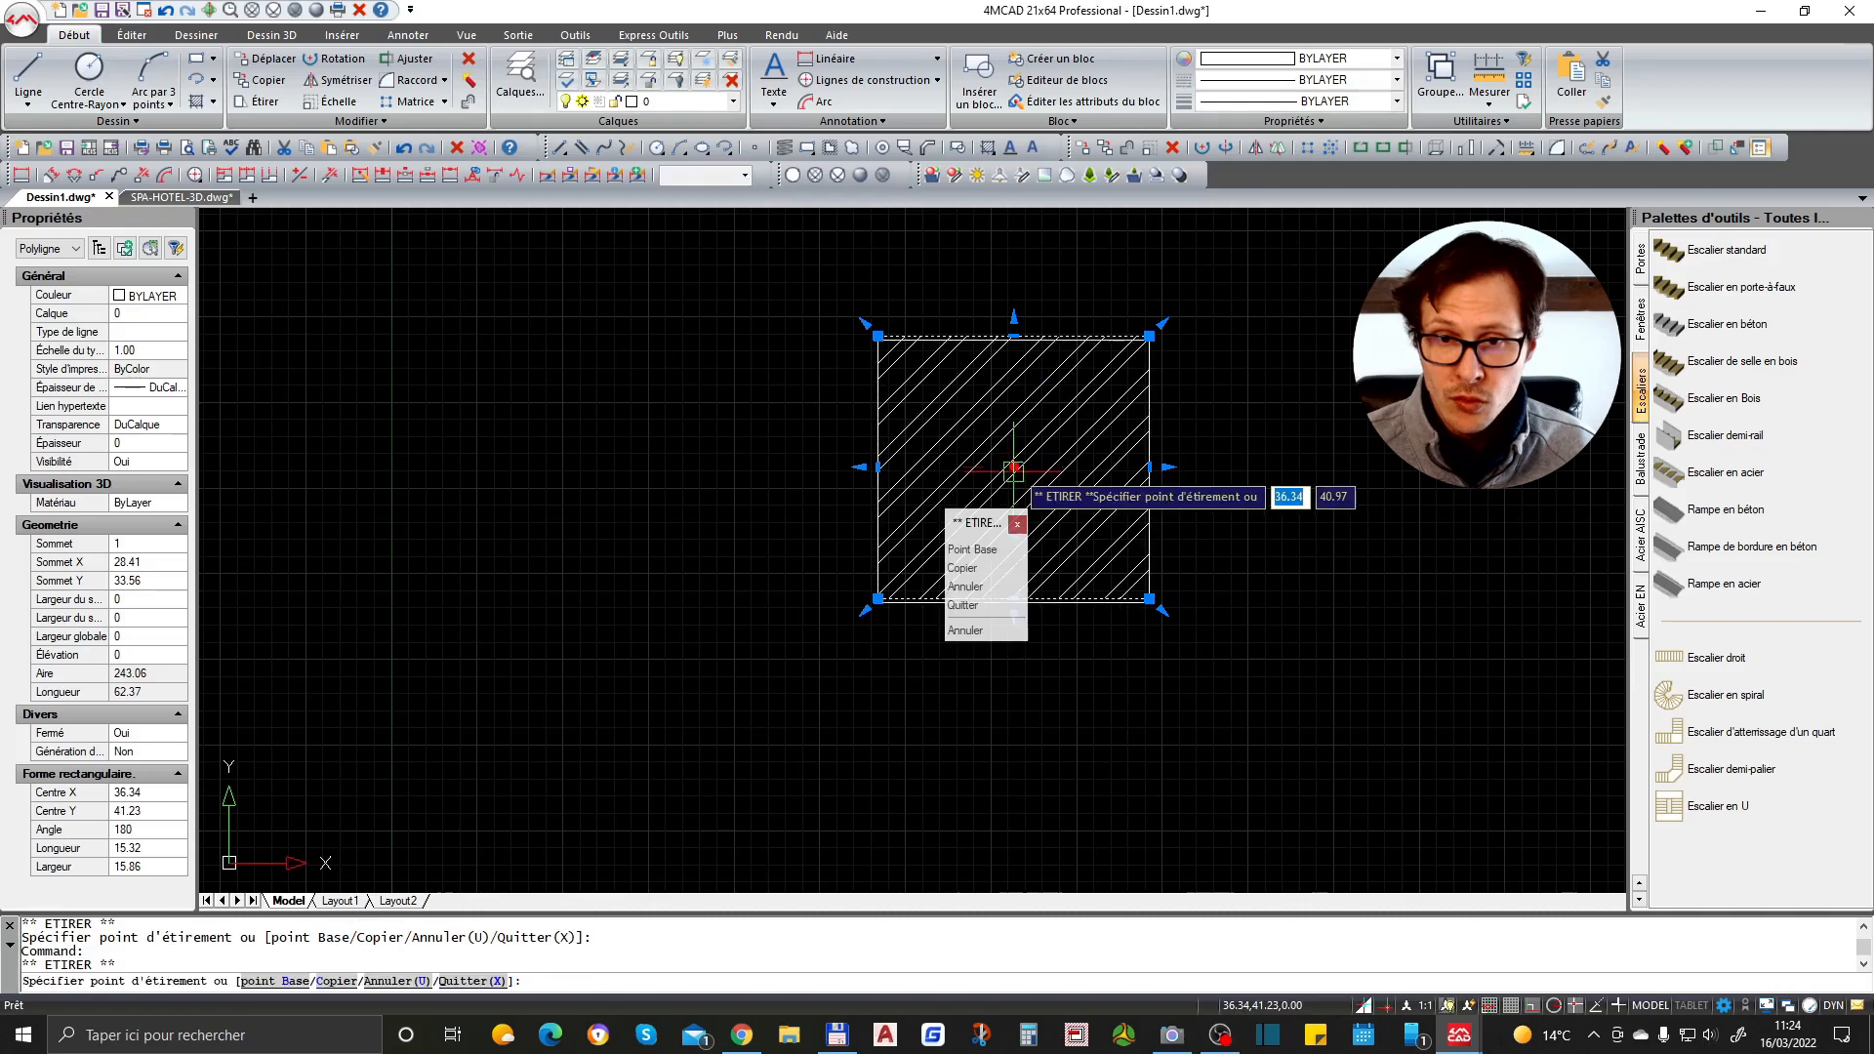
click(961, 468)
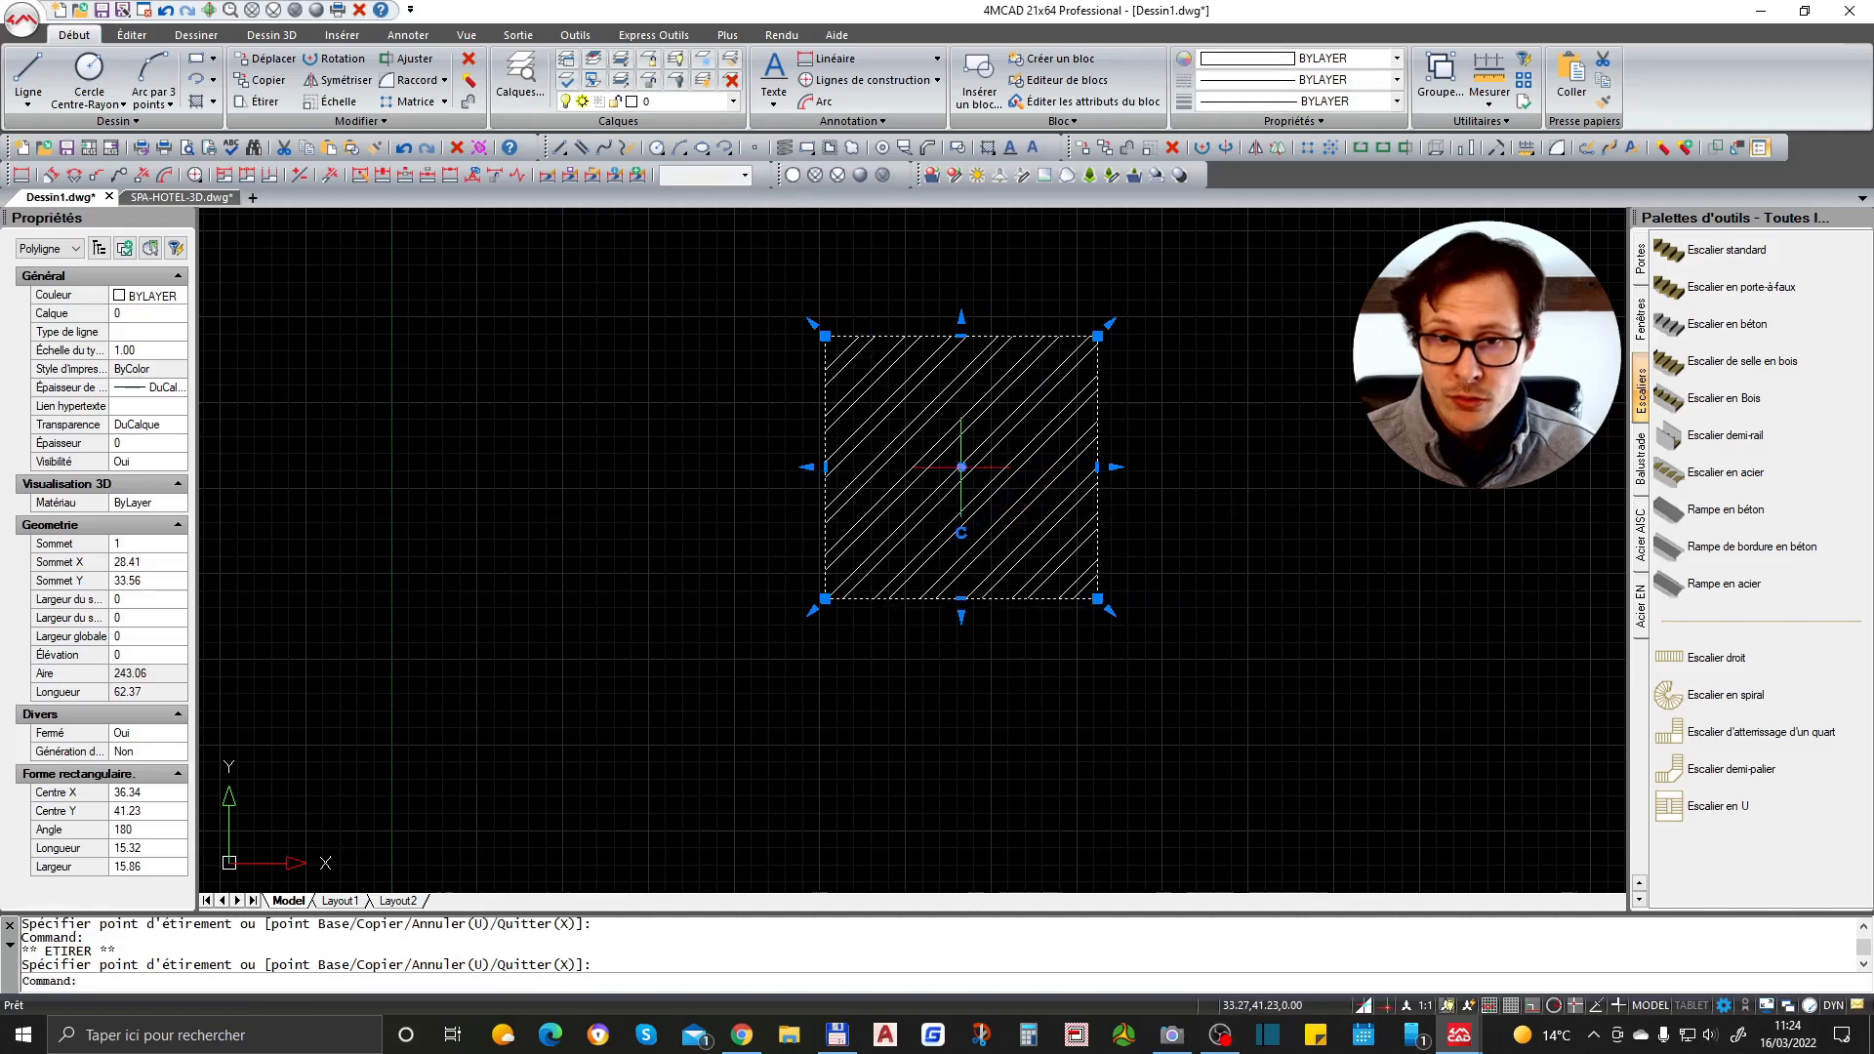
click(823, 467)
click(695, 468)
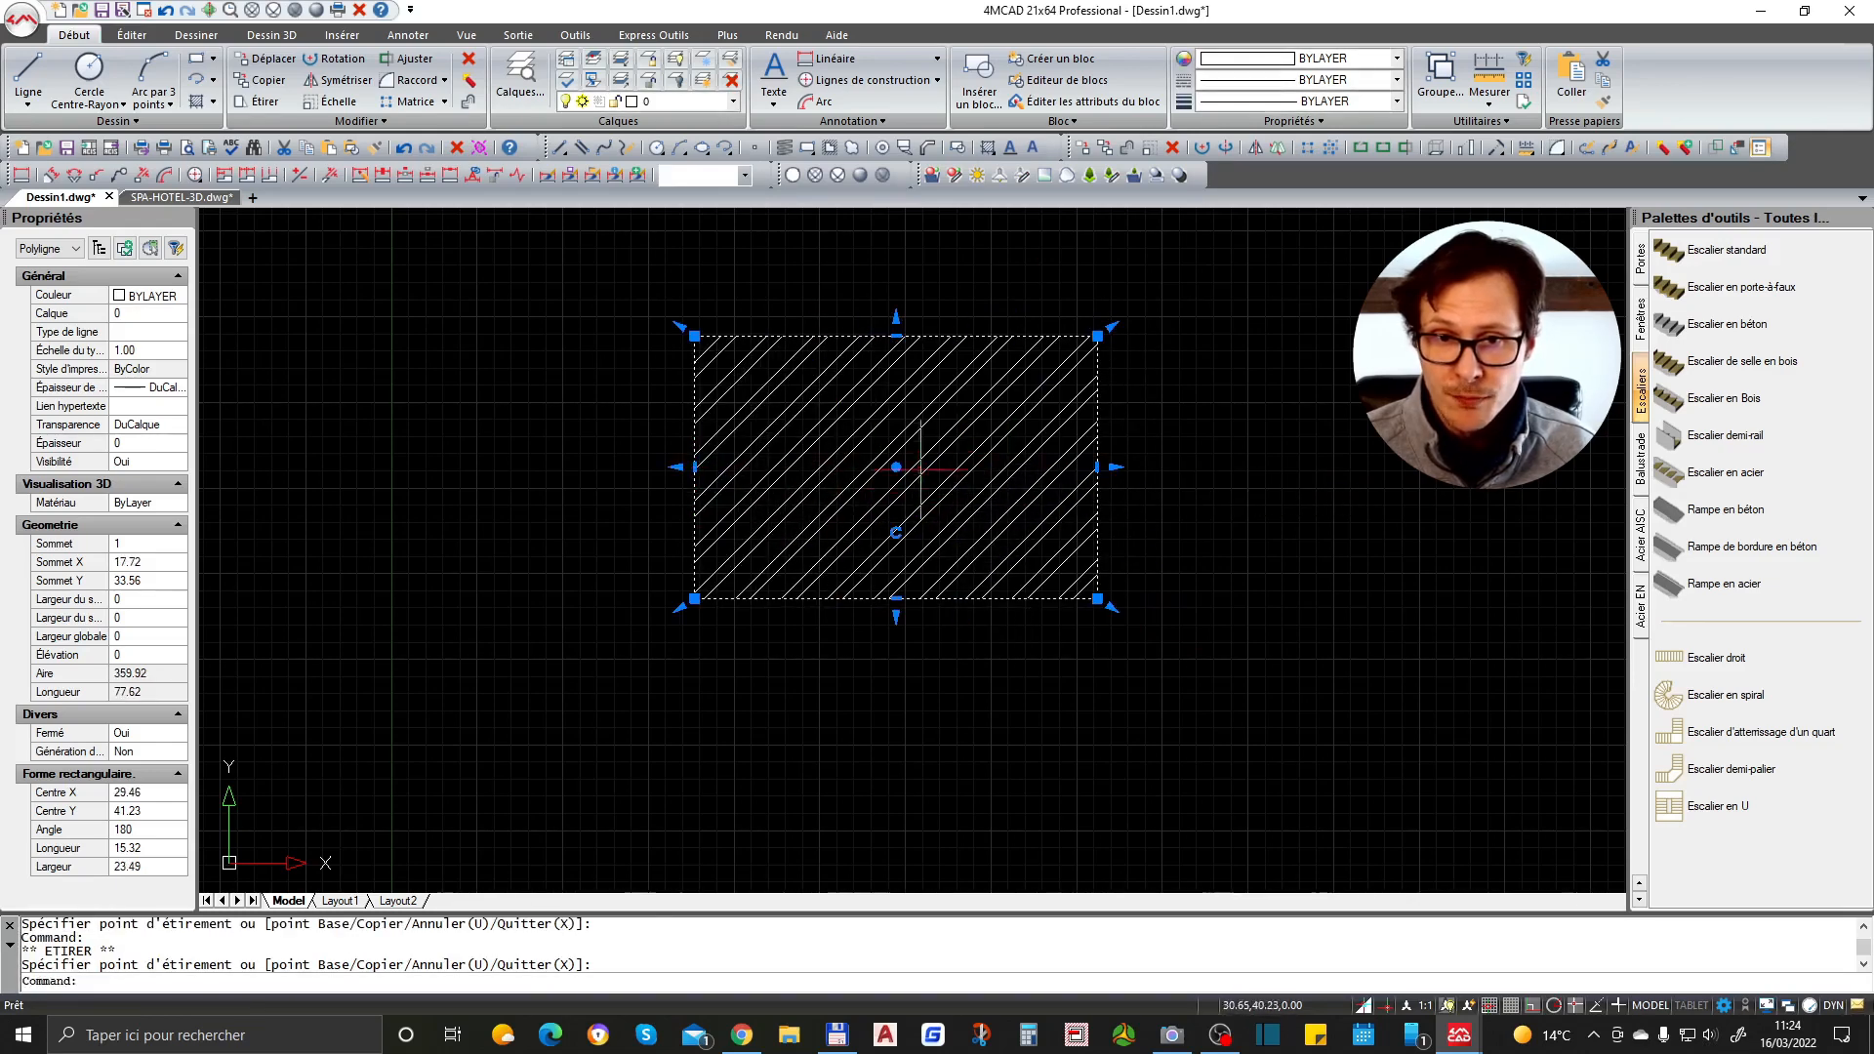
- Rotate the rectangle a quarter turn into portrait orientation with its rotation grip
click(895, 535)
click(963, 466)
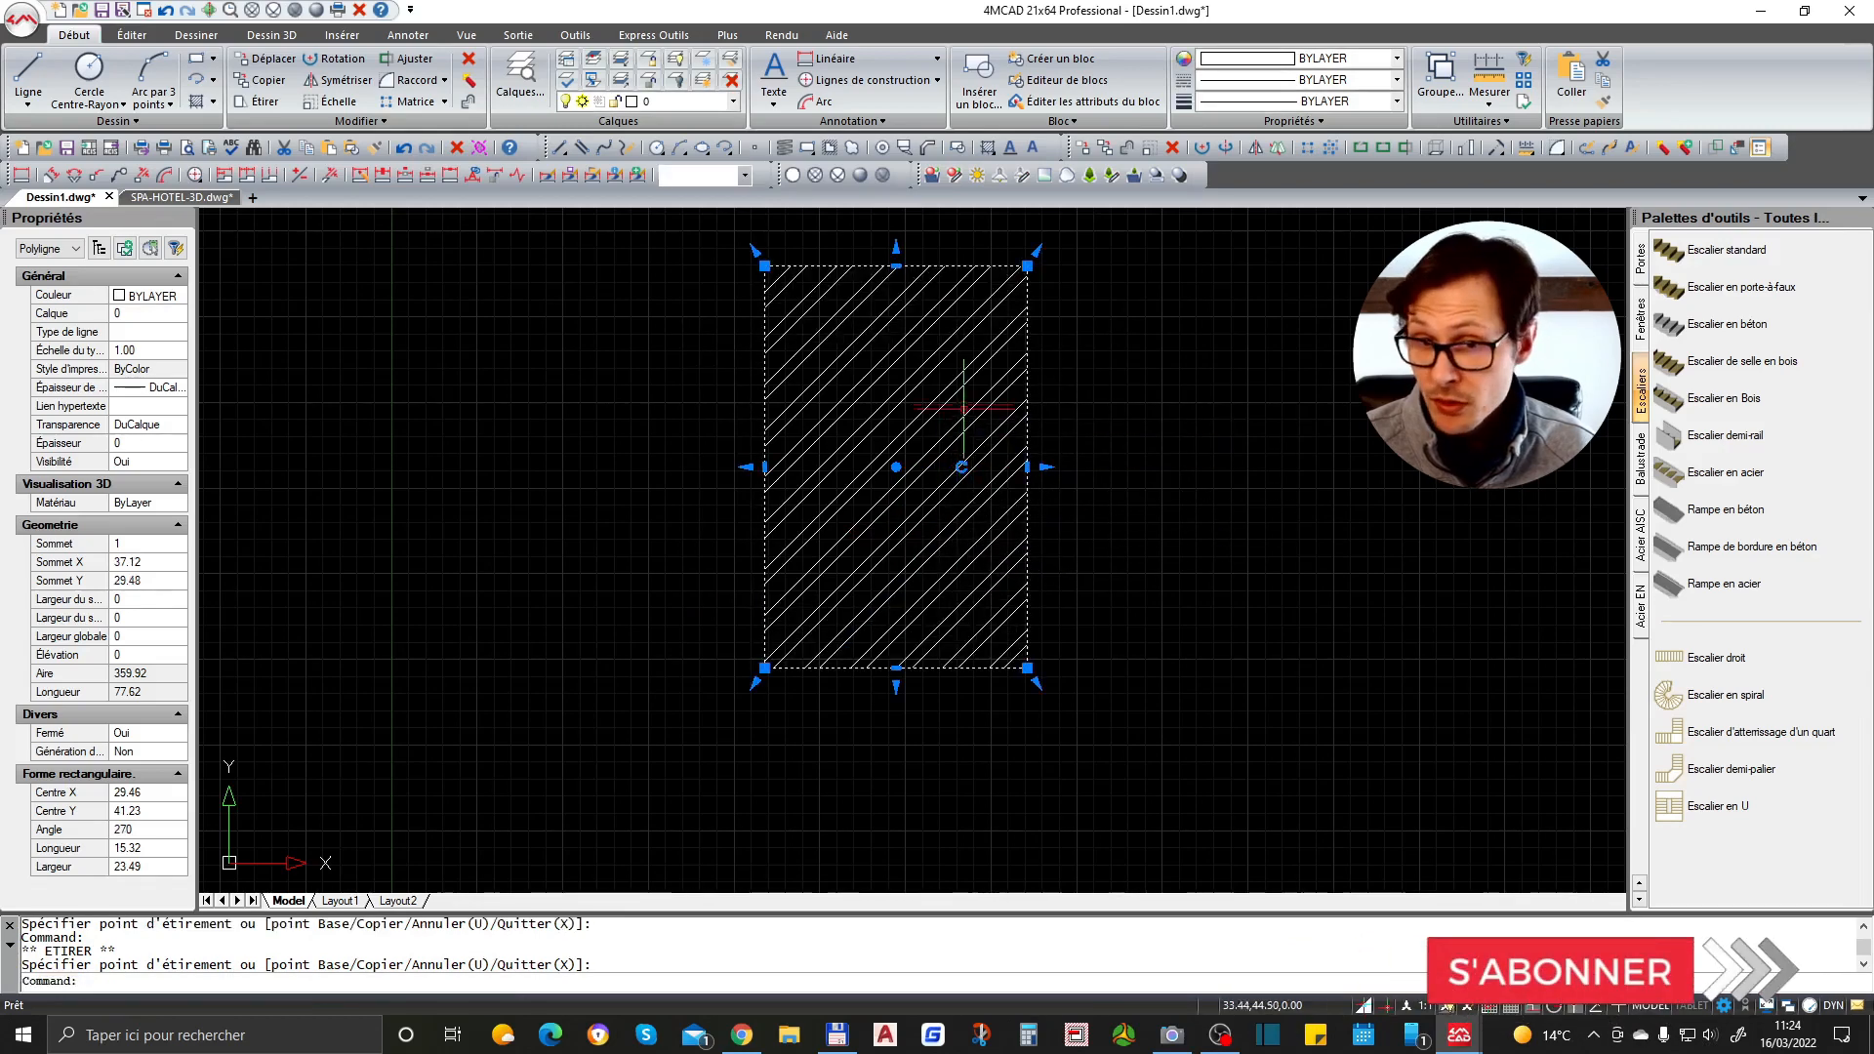
- Cancel a further grip edit on the rectangle and undo the last grip edit
scroll(974, 422, down, 2)
click(965, 458)
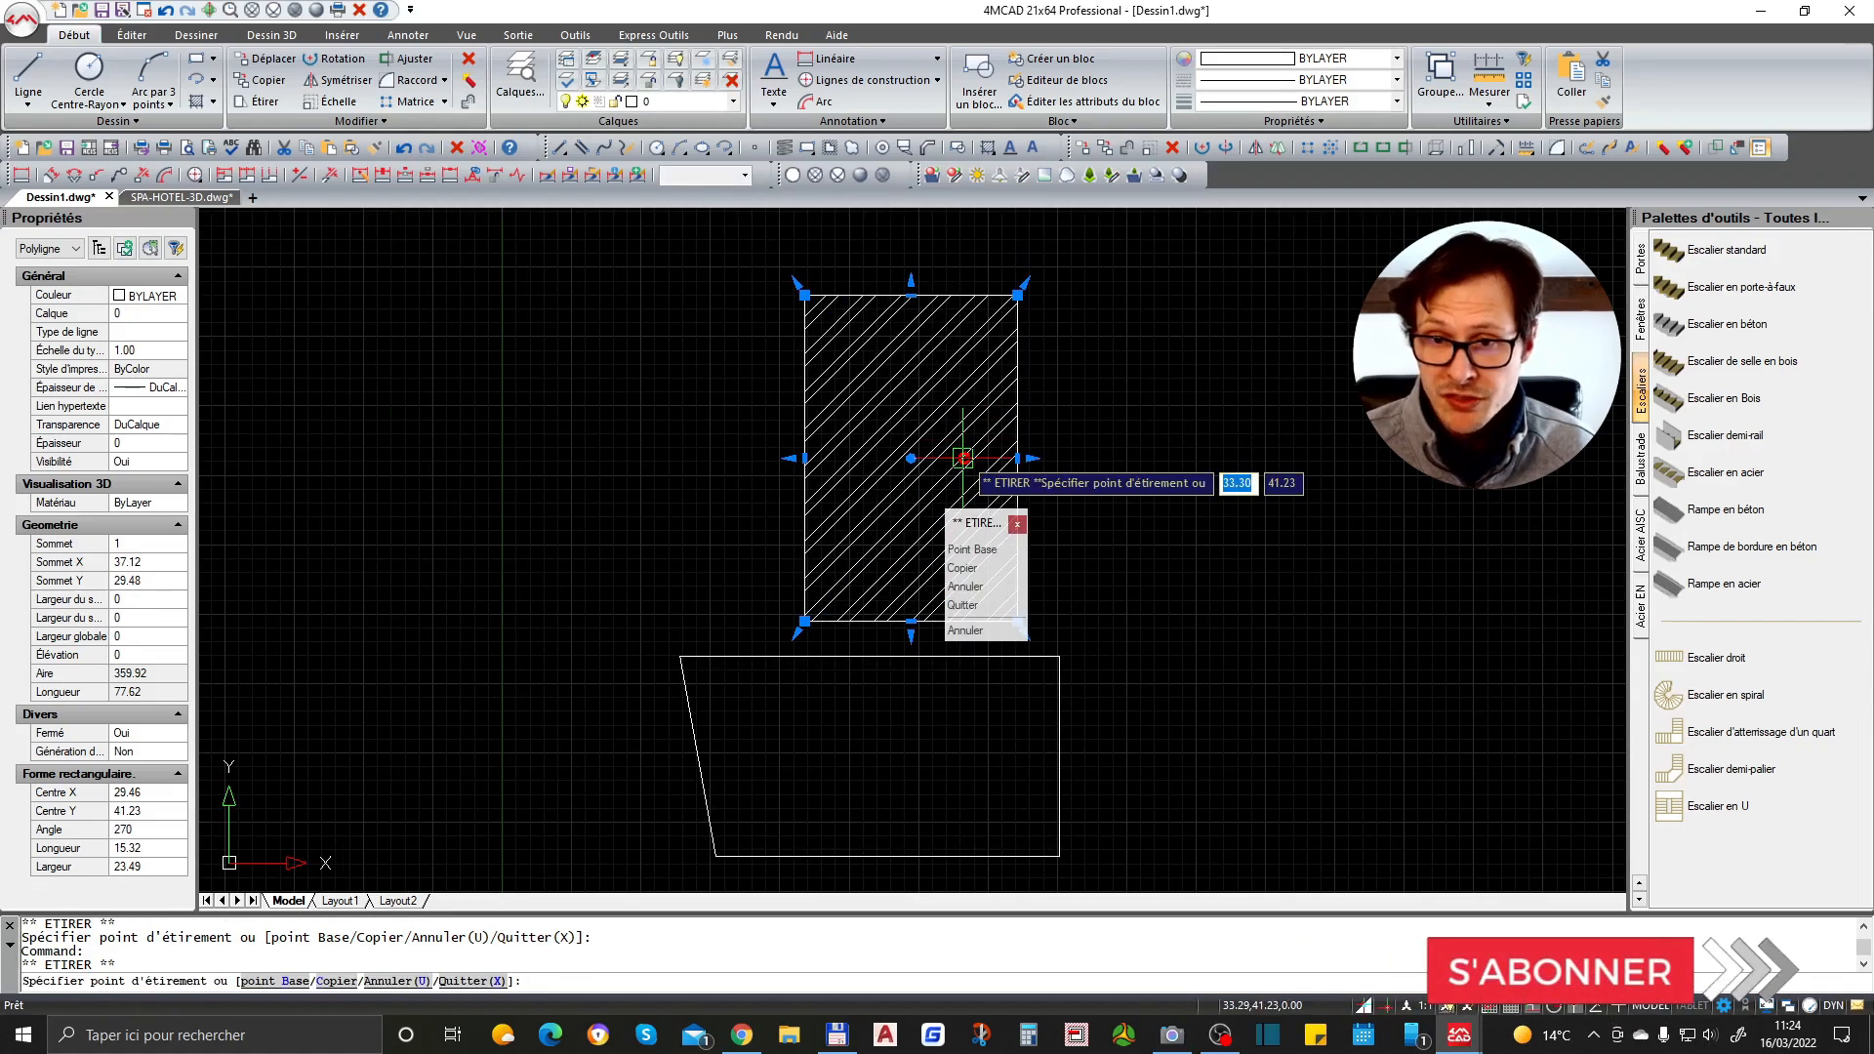
key(Escape)
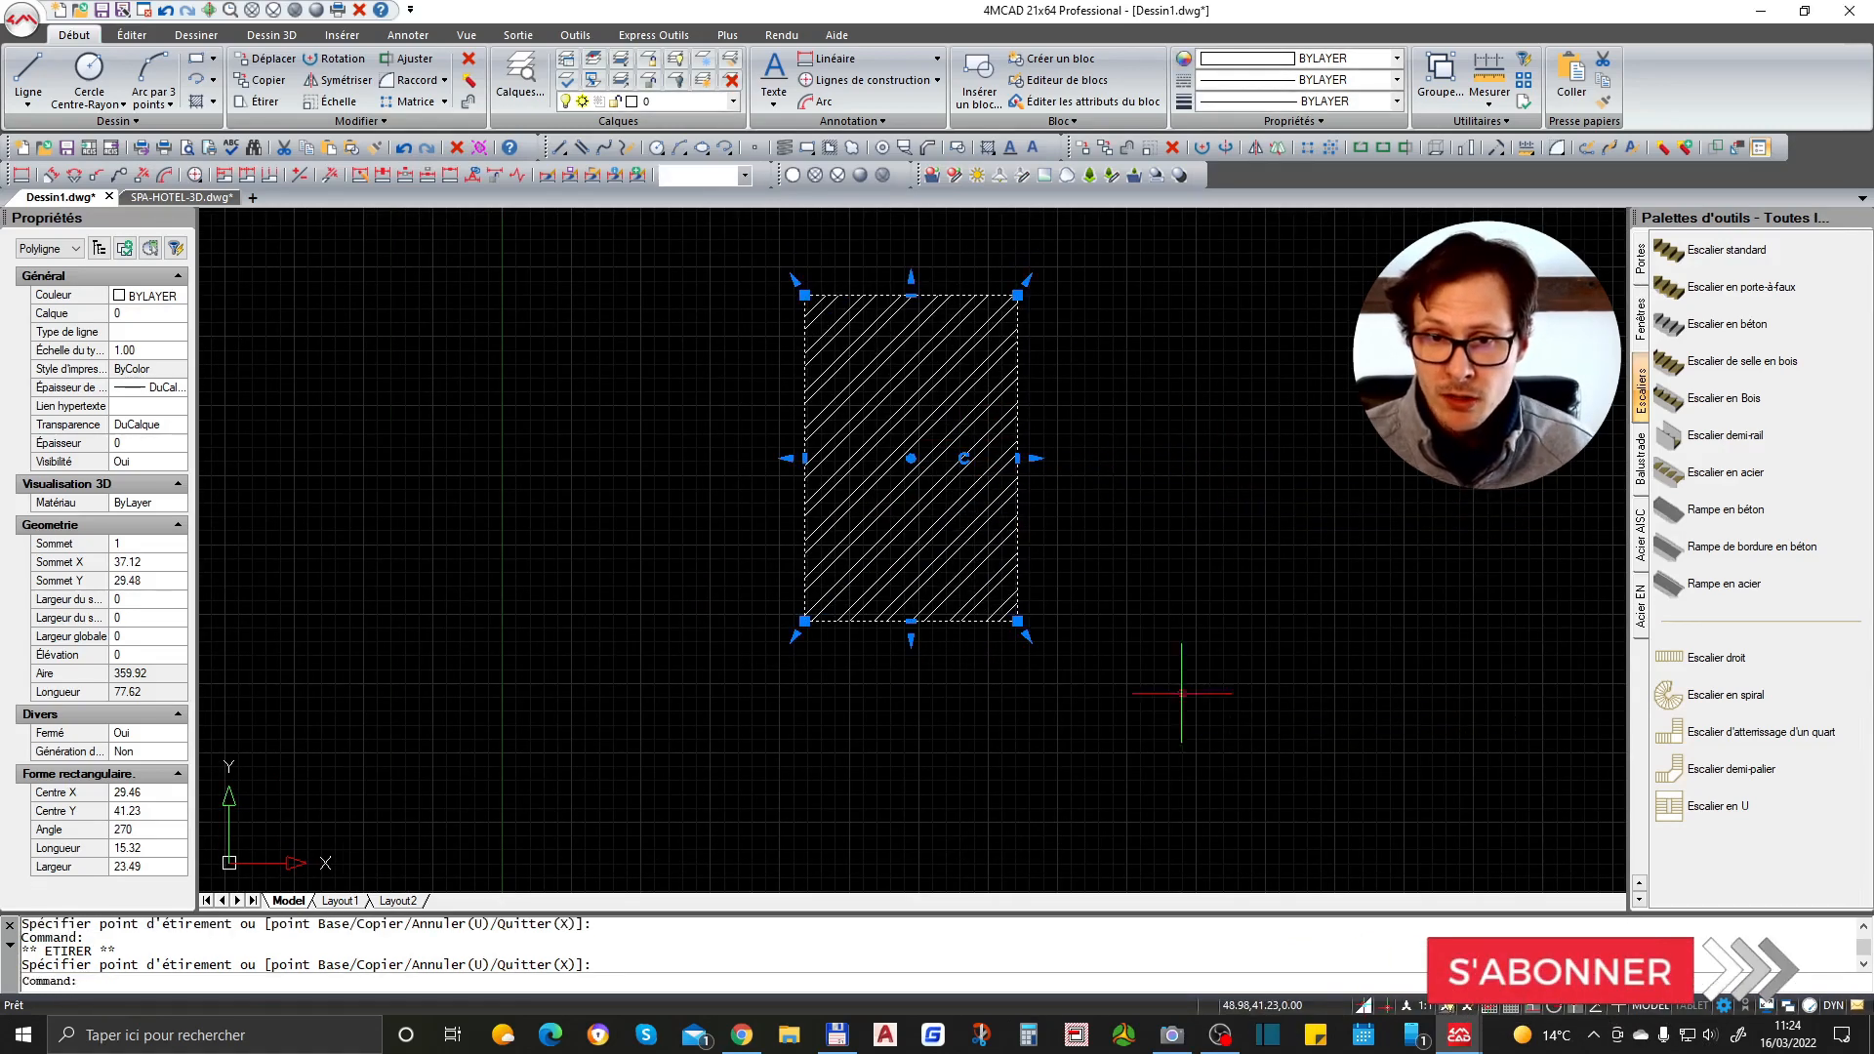
key(Escape)
key(ctrl+z)
scroll(1058, 507, down, 2)
key(Escape)
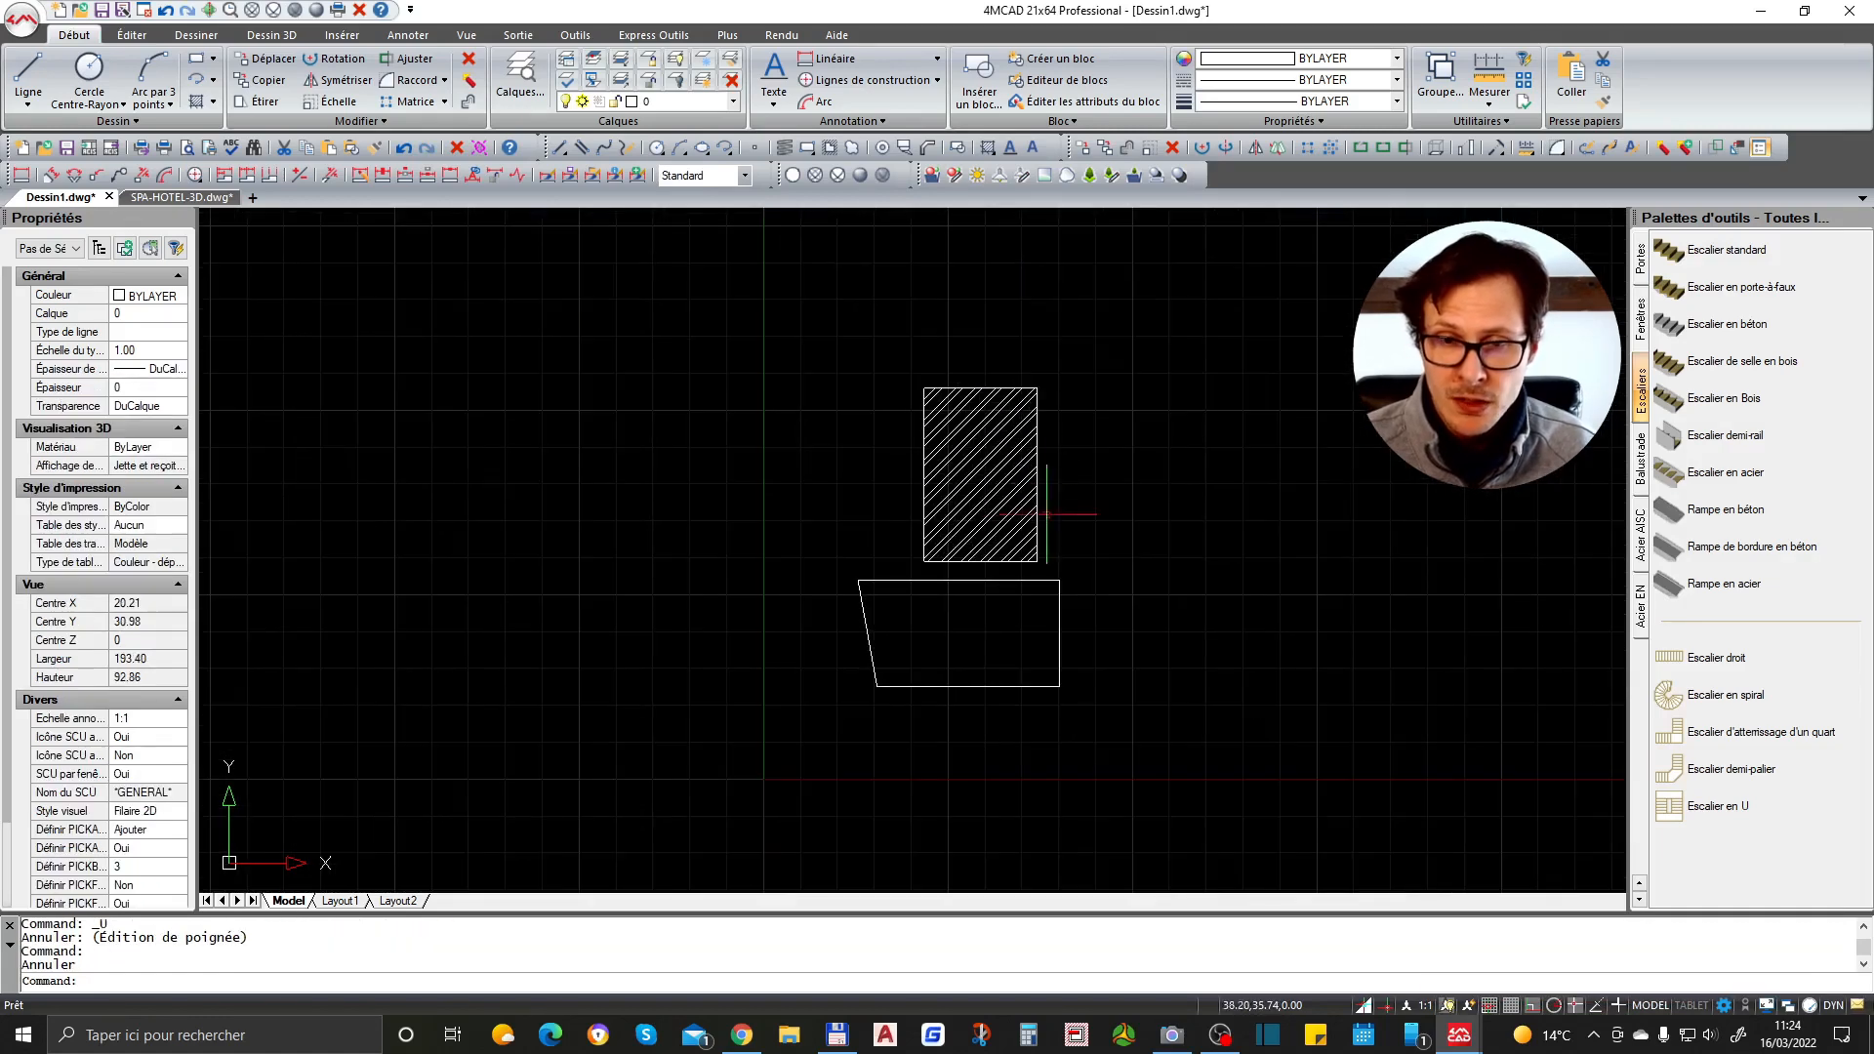
scroll(899, 498, up, 2)
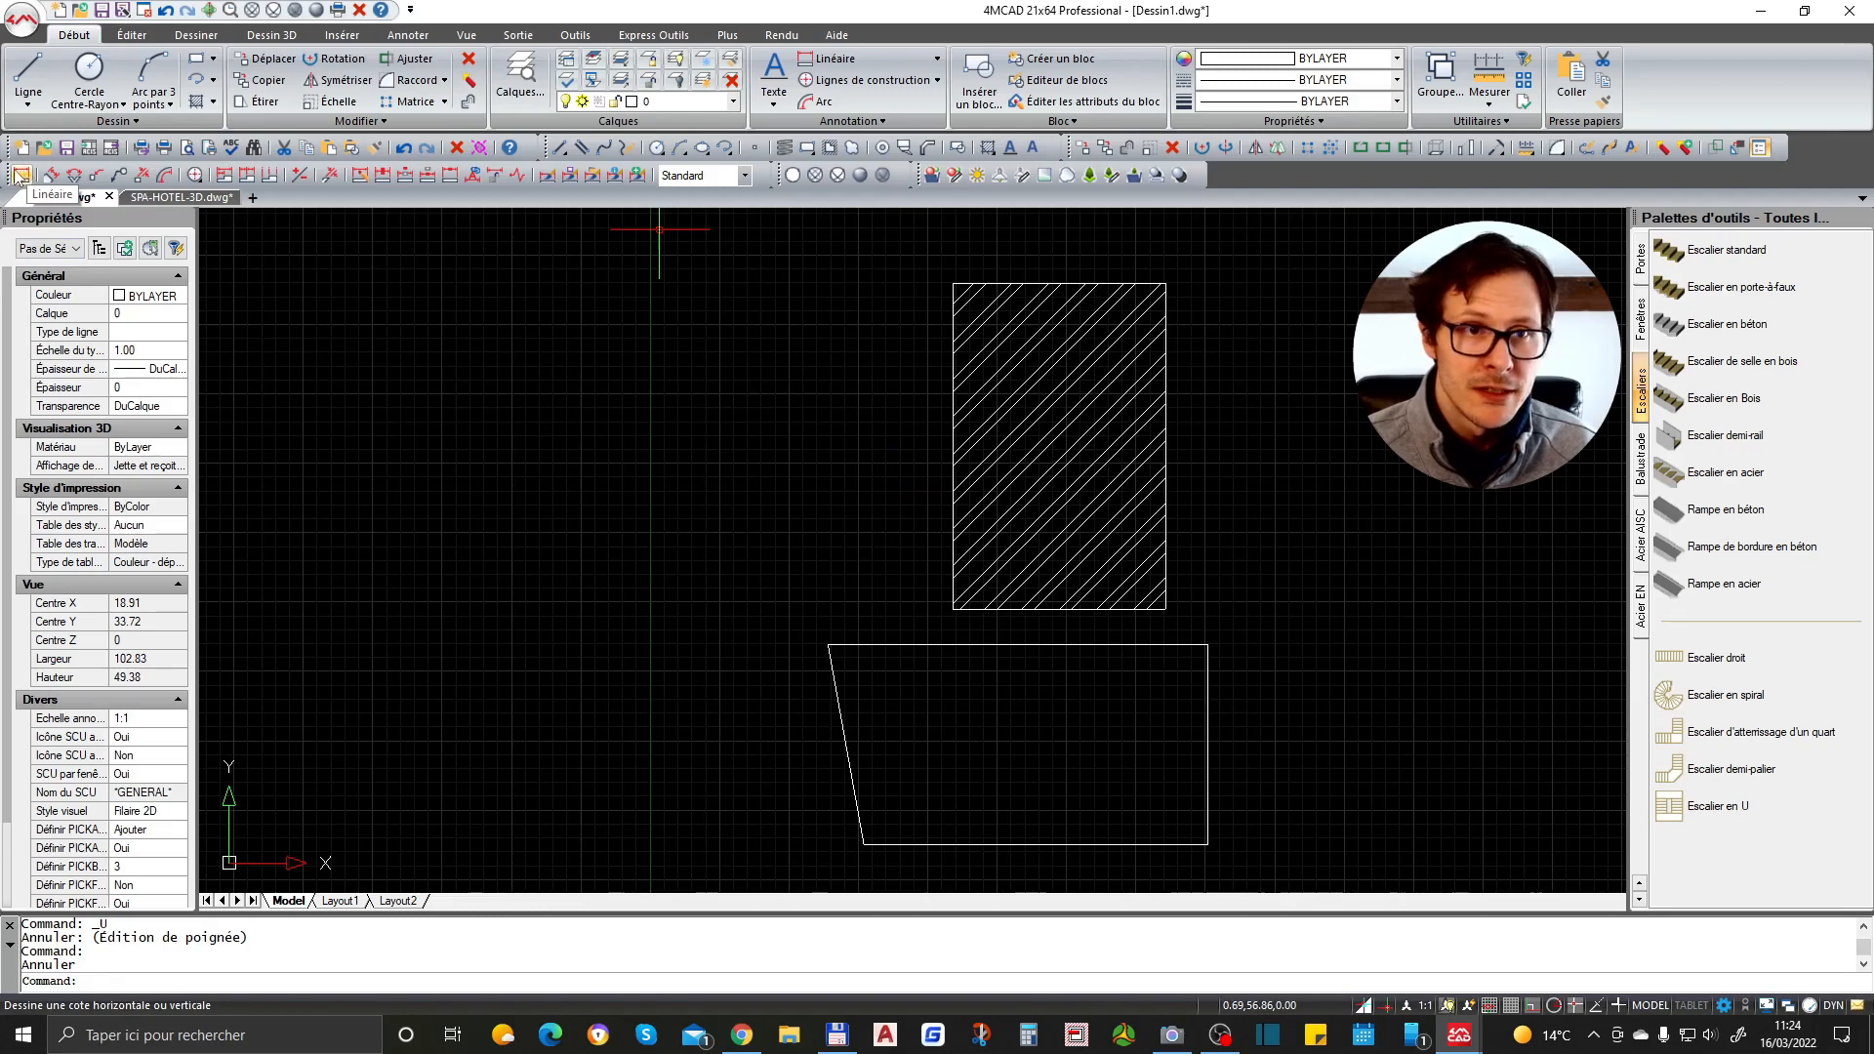
- Add a linear dimension across the top edge of the hatched rectangle, placing it just above
click(425, 37)
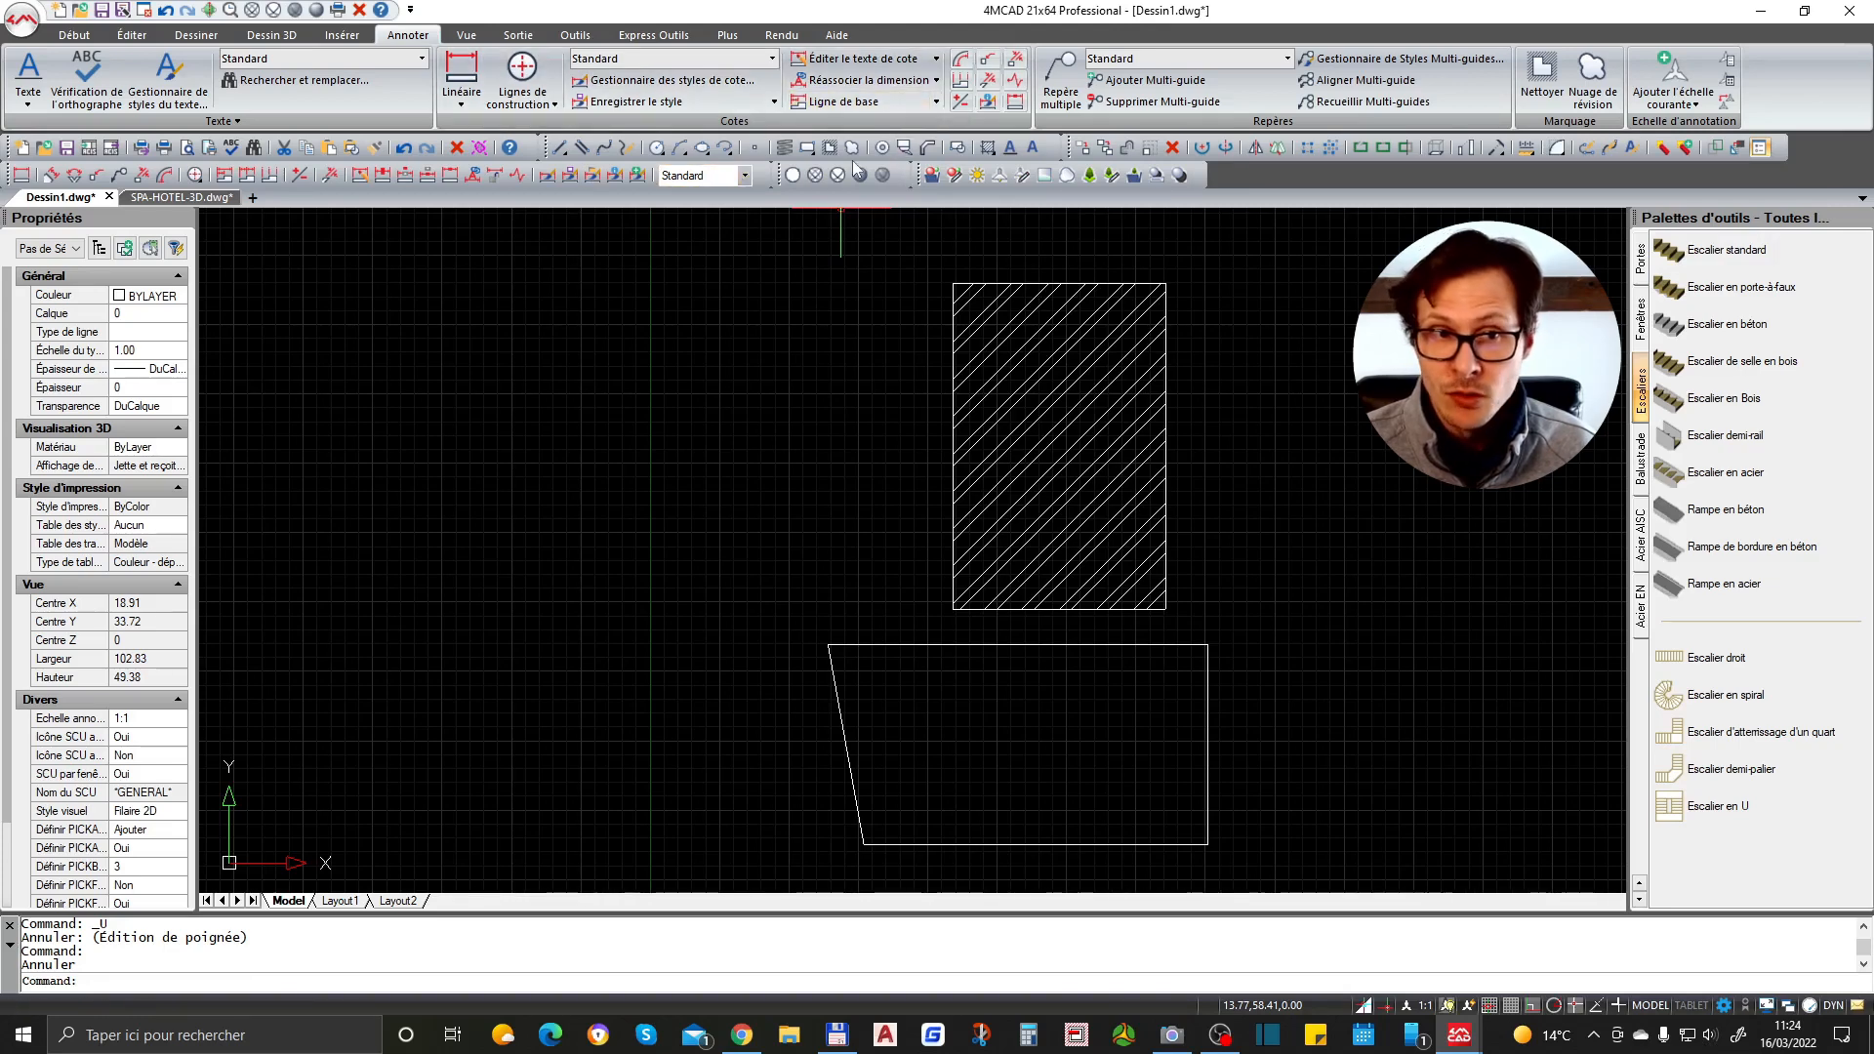
right_click(1603, 154)
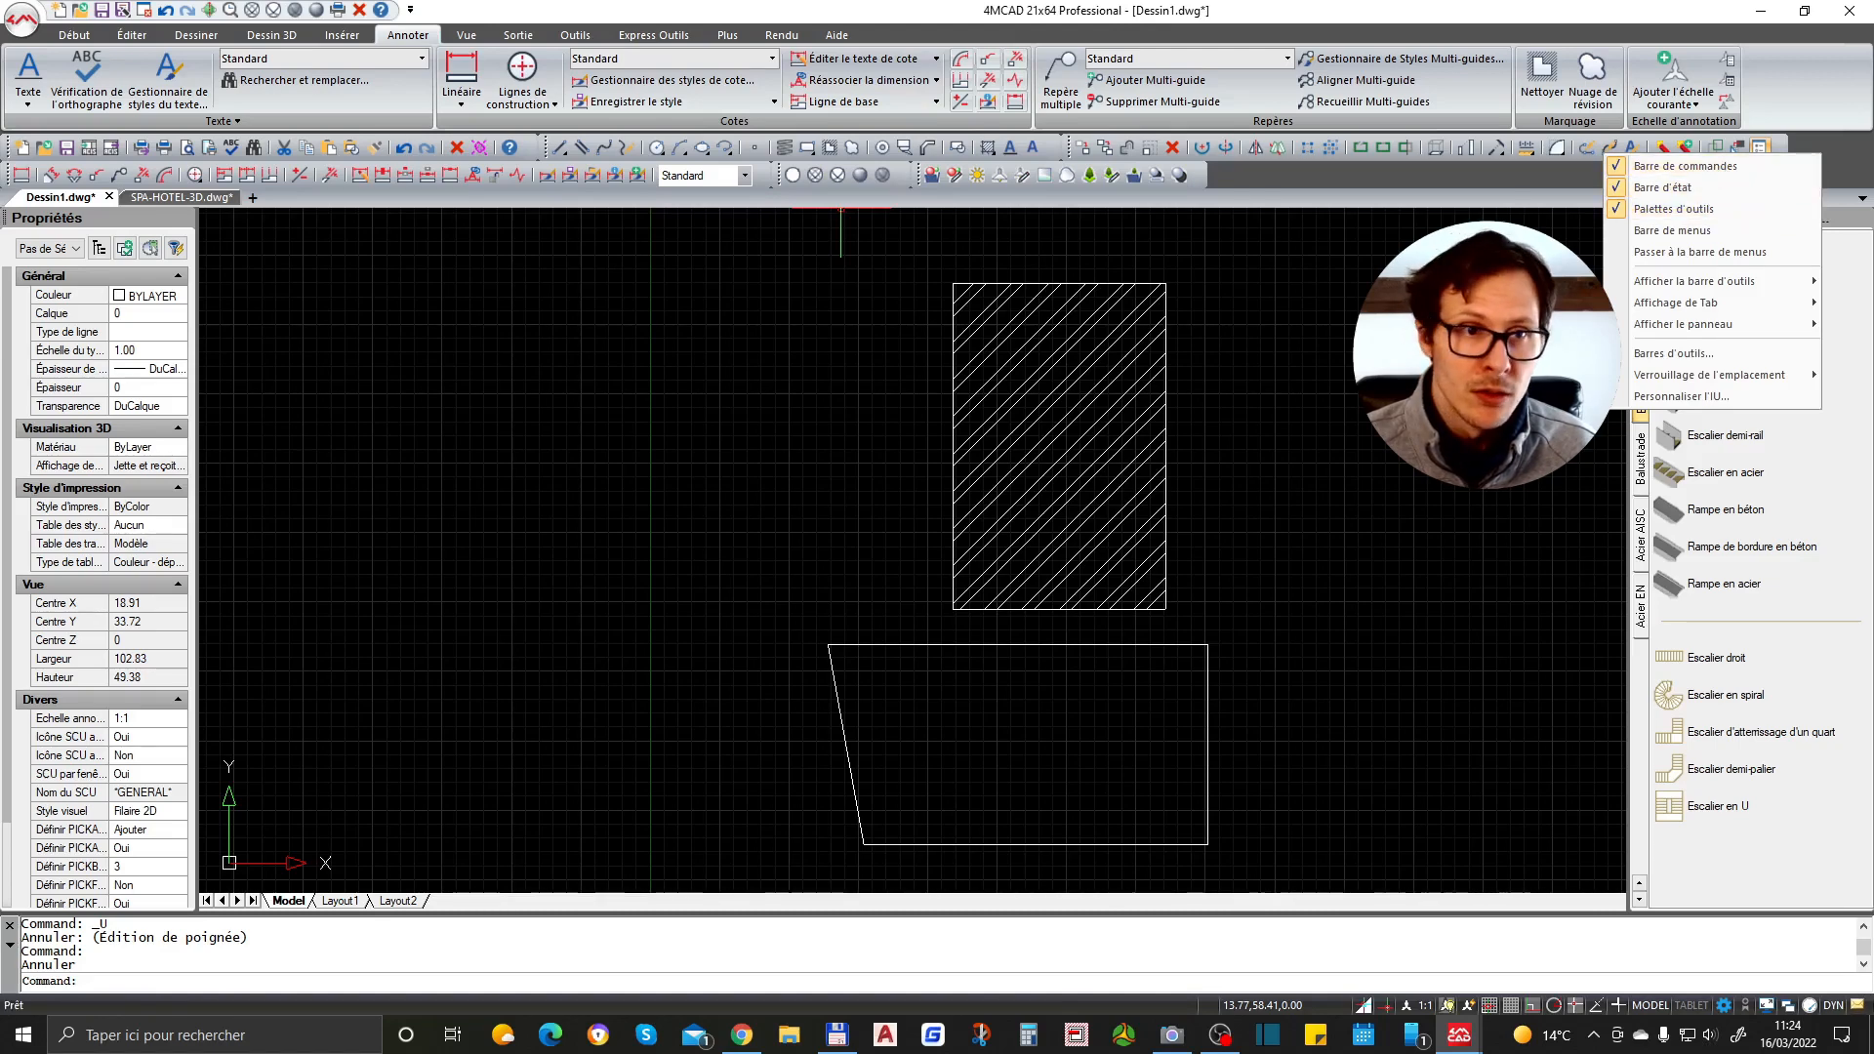
click(9, 147)
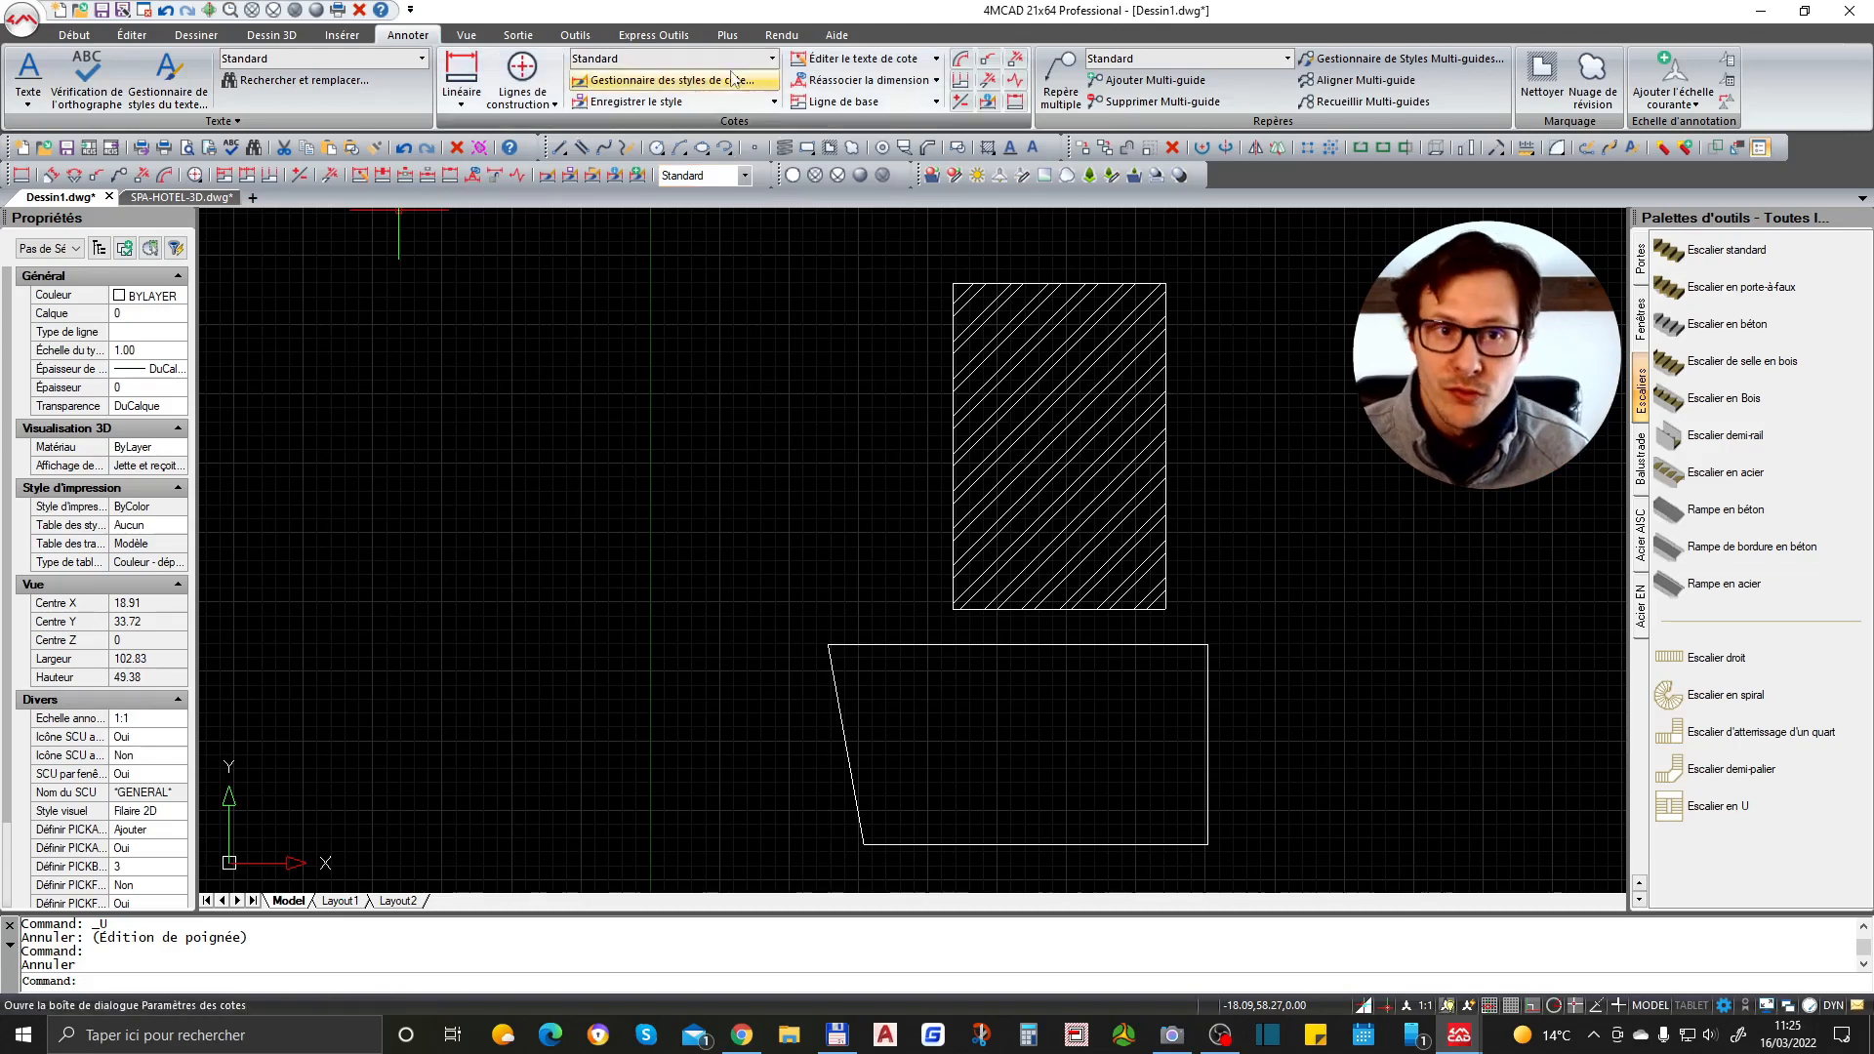
click(463, 108)
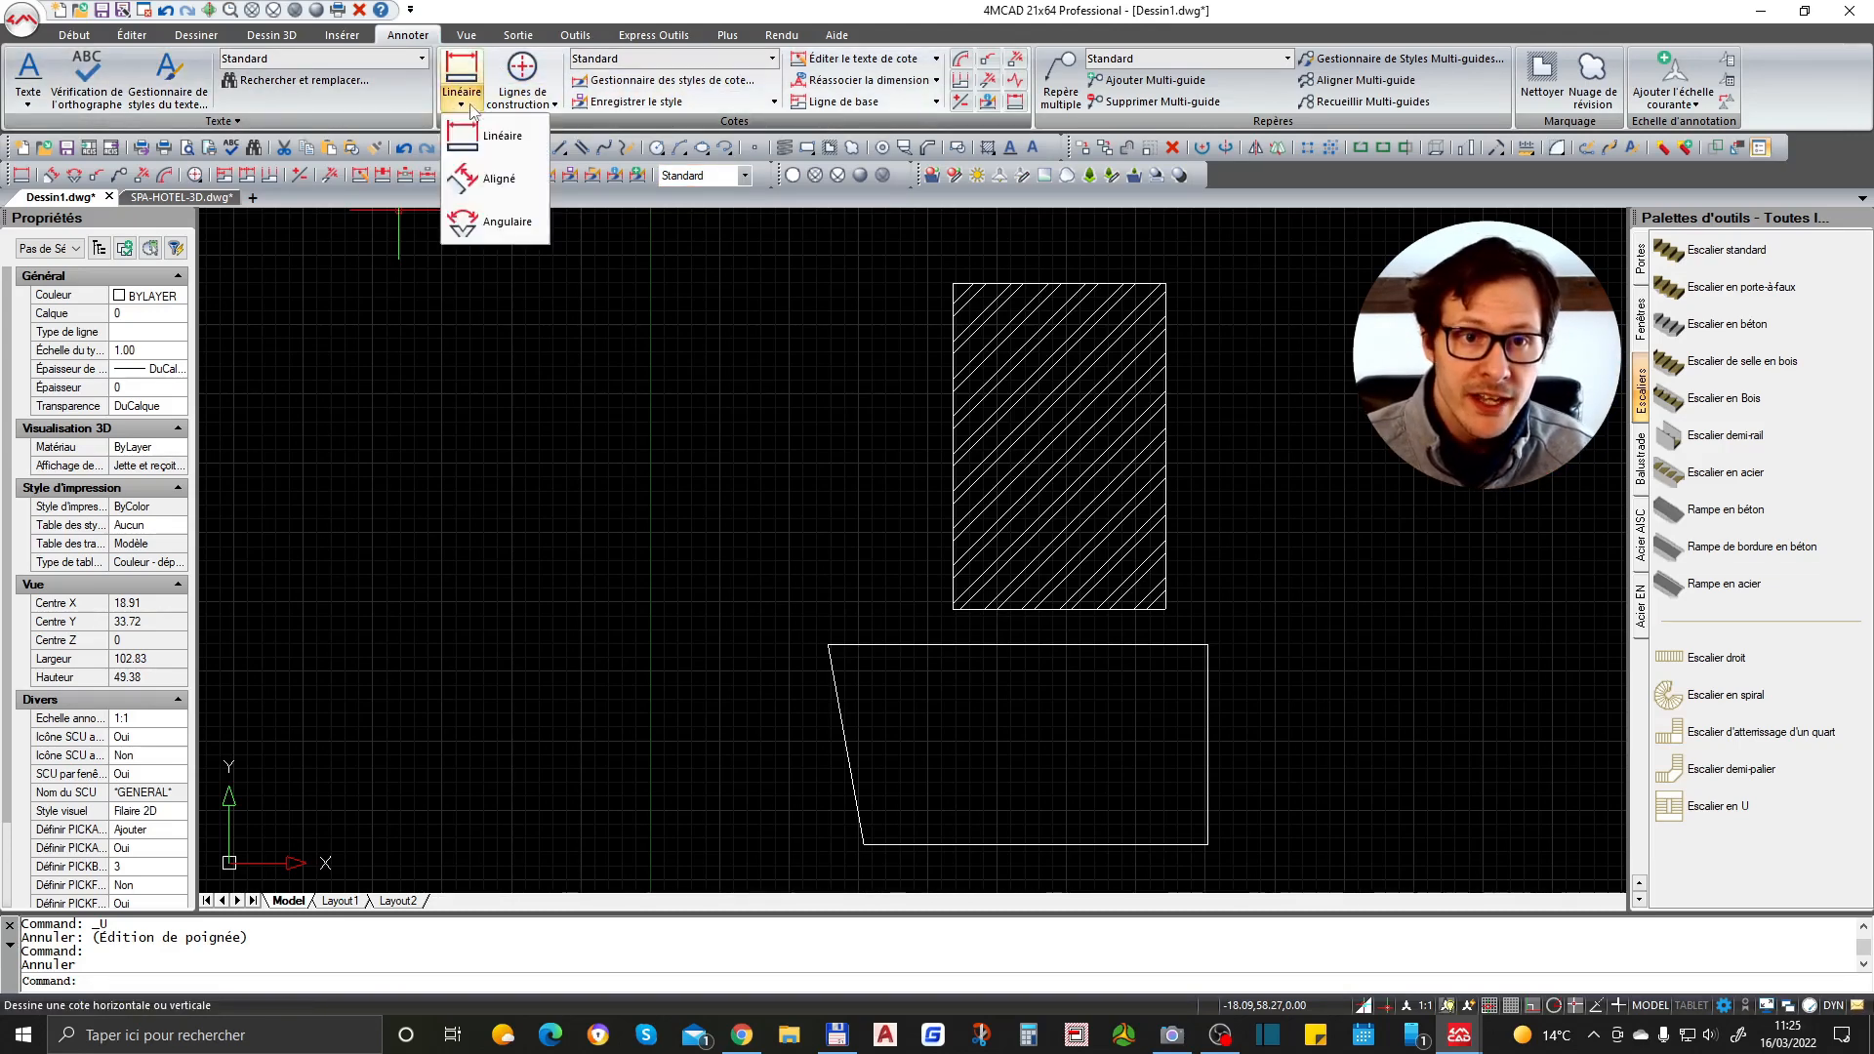
click(493, 138)
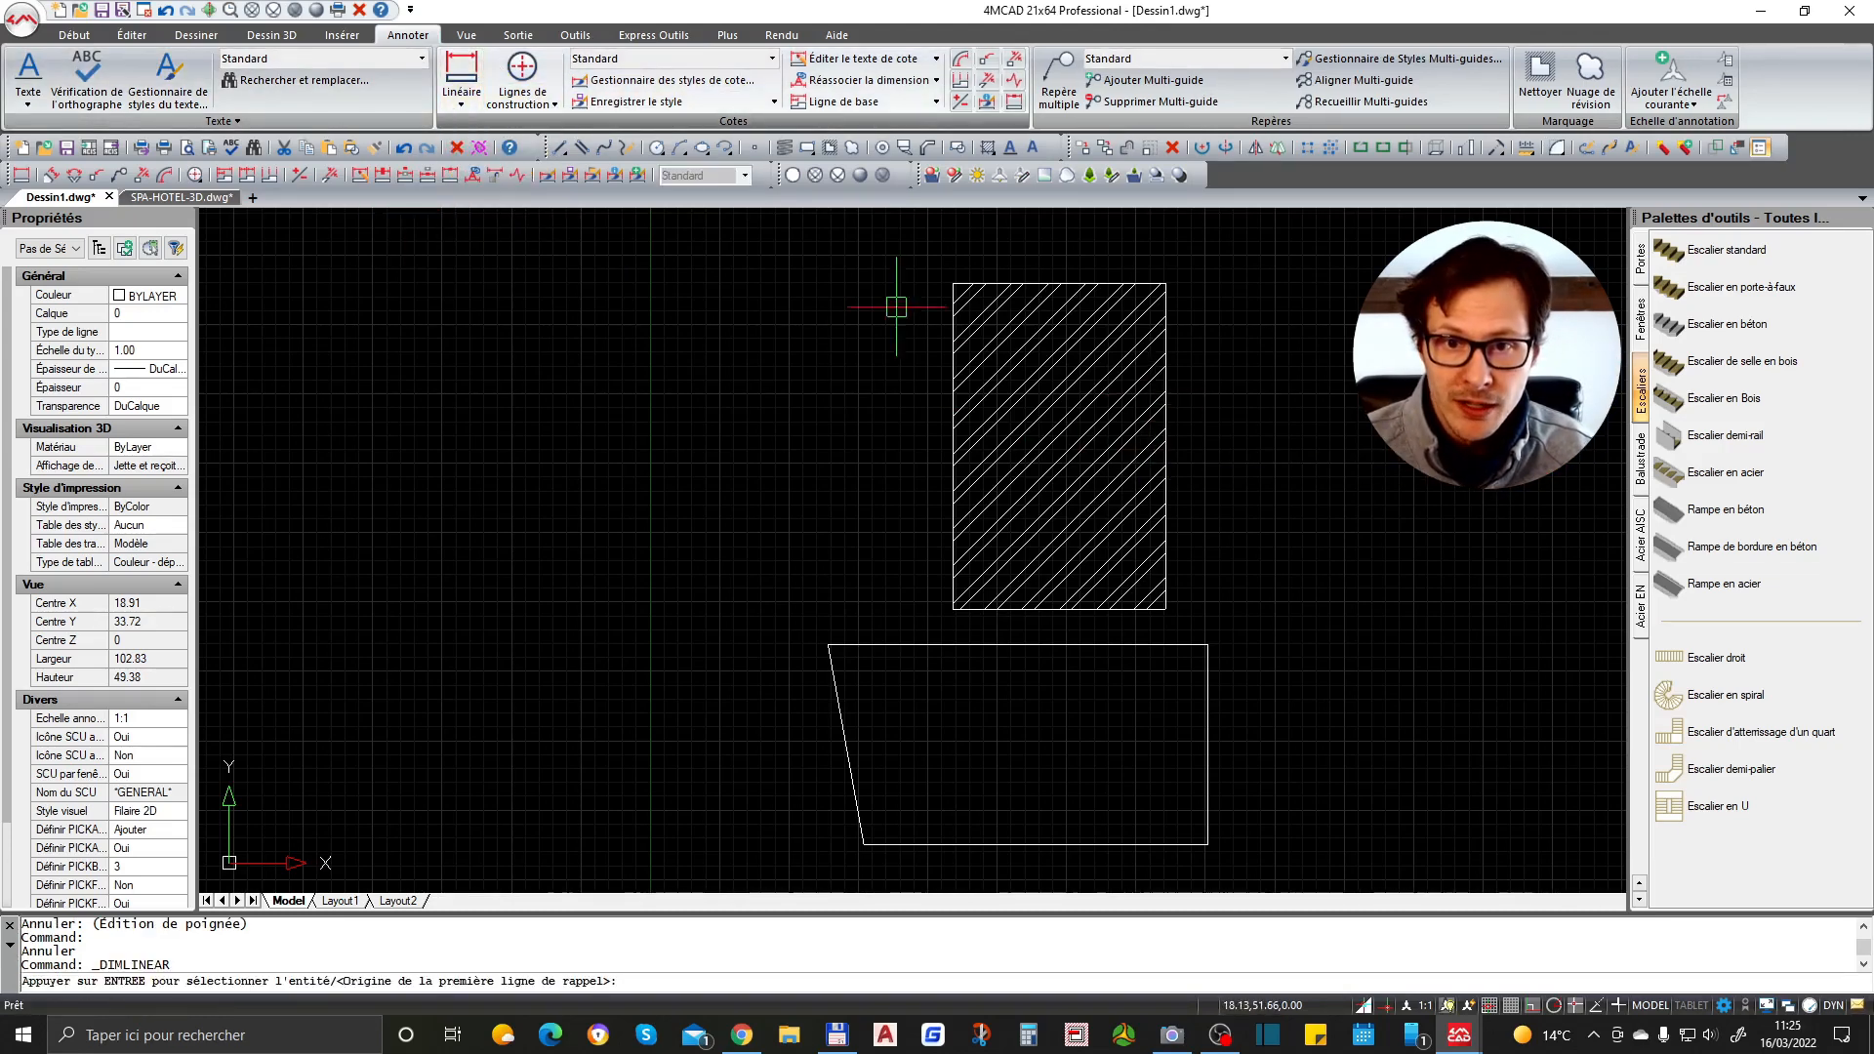
click(953, 284)
click(1166, 283)
scroll(1146, 386, down, 2)
scroll(1144, 300, up, 3)
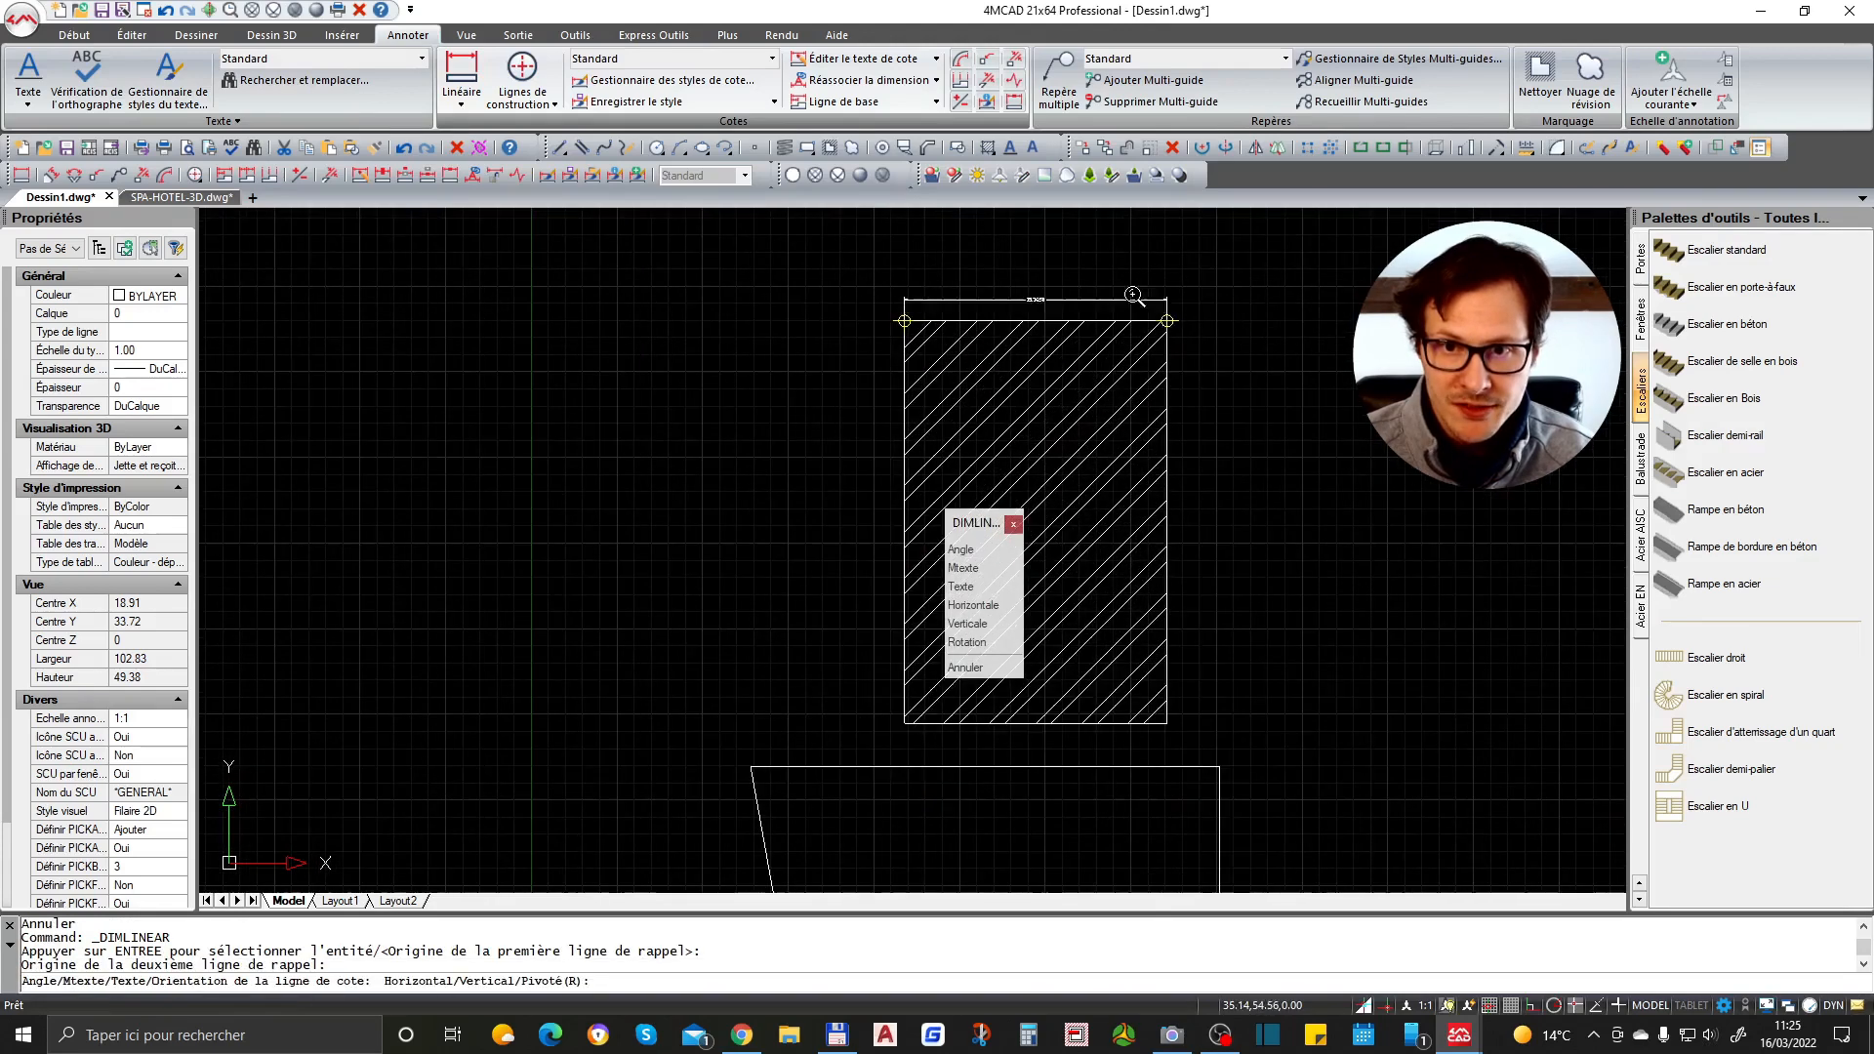
click(1132, 274)
scroll(1020, 255, up, 5)
scroll(990, 285, down, 6)
scroll(967, 302, up, 2)
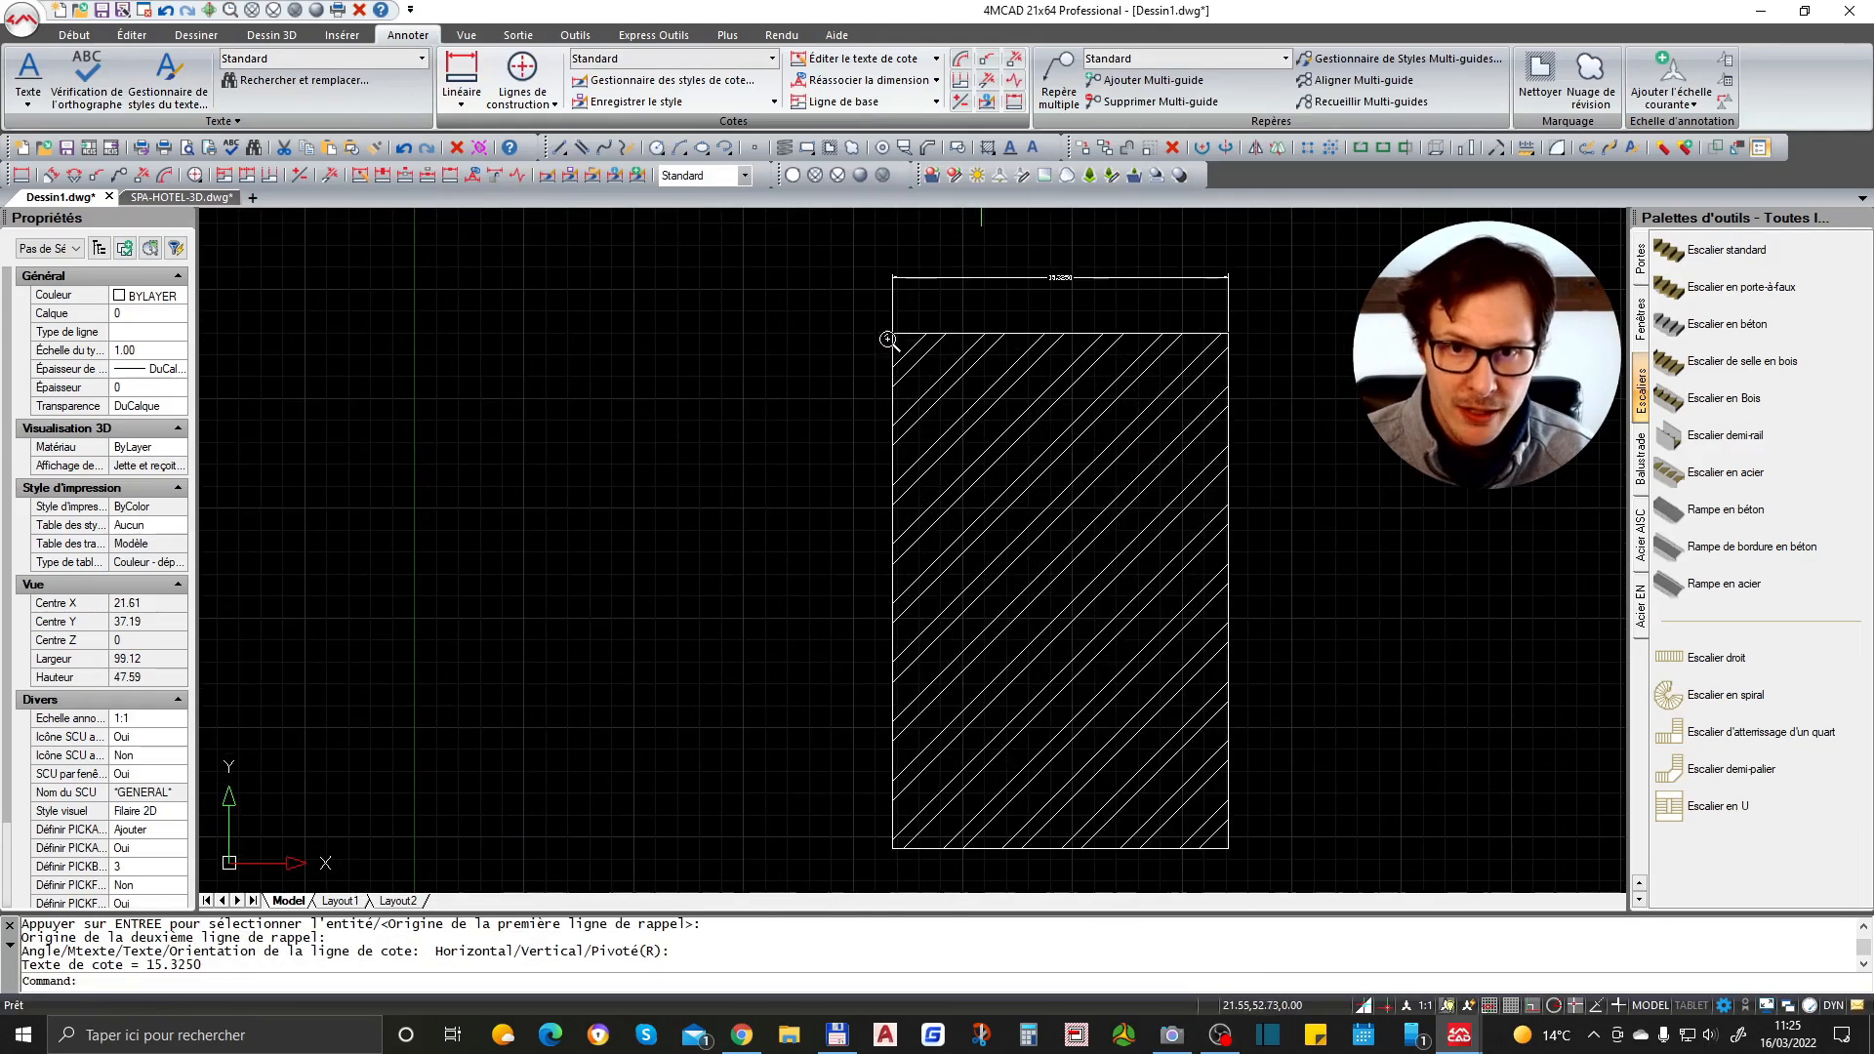
- Add a vertical linear dimension along the rectangle's left edge, placed to its left
key(Return)
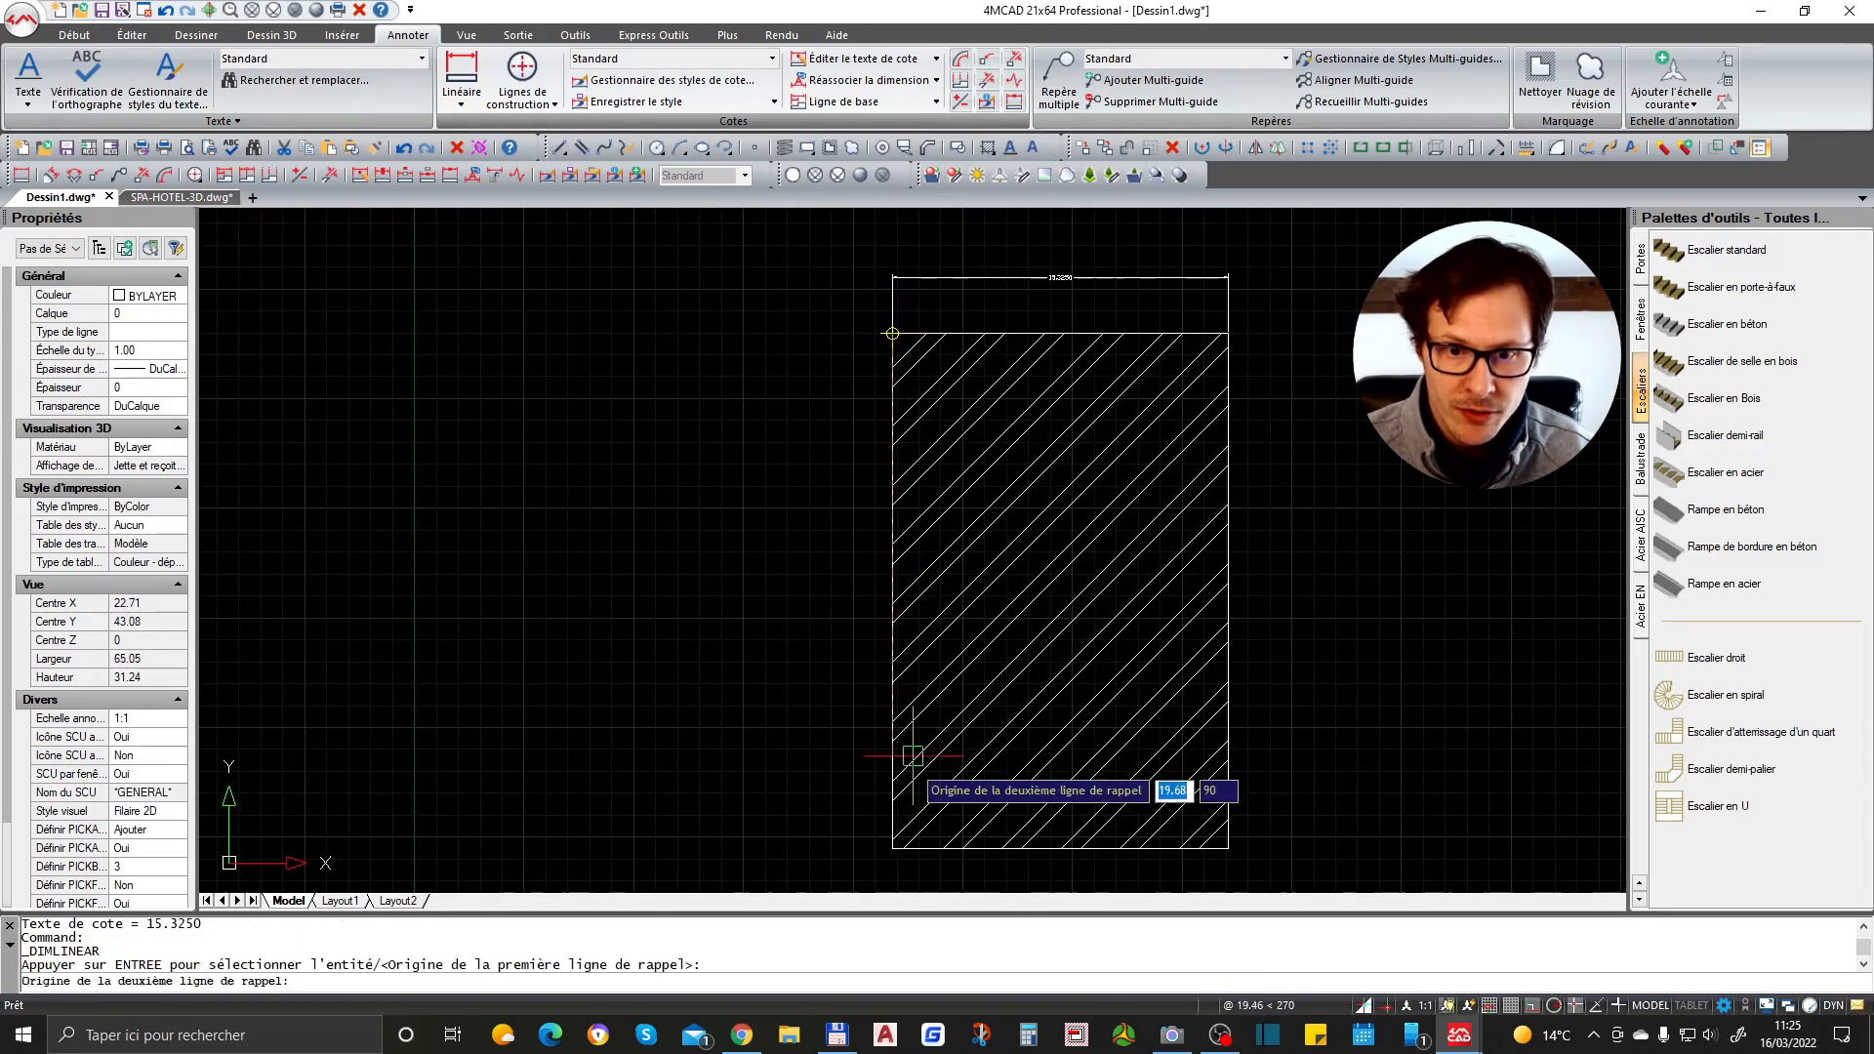
click(892, 848)
click(830, 704)
scroll(831, 587, up, 2)
key(Escape)
scroll(834, 596, up, 1)
scroll(825, 571, down, 3)
key(Escape)
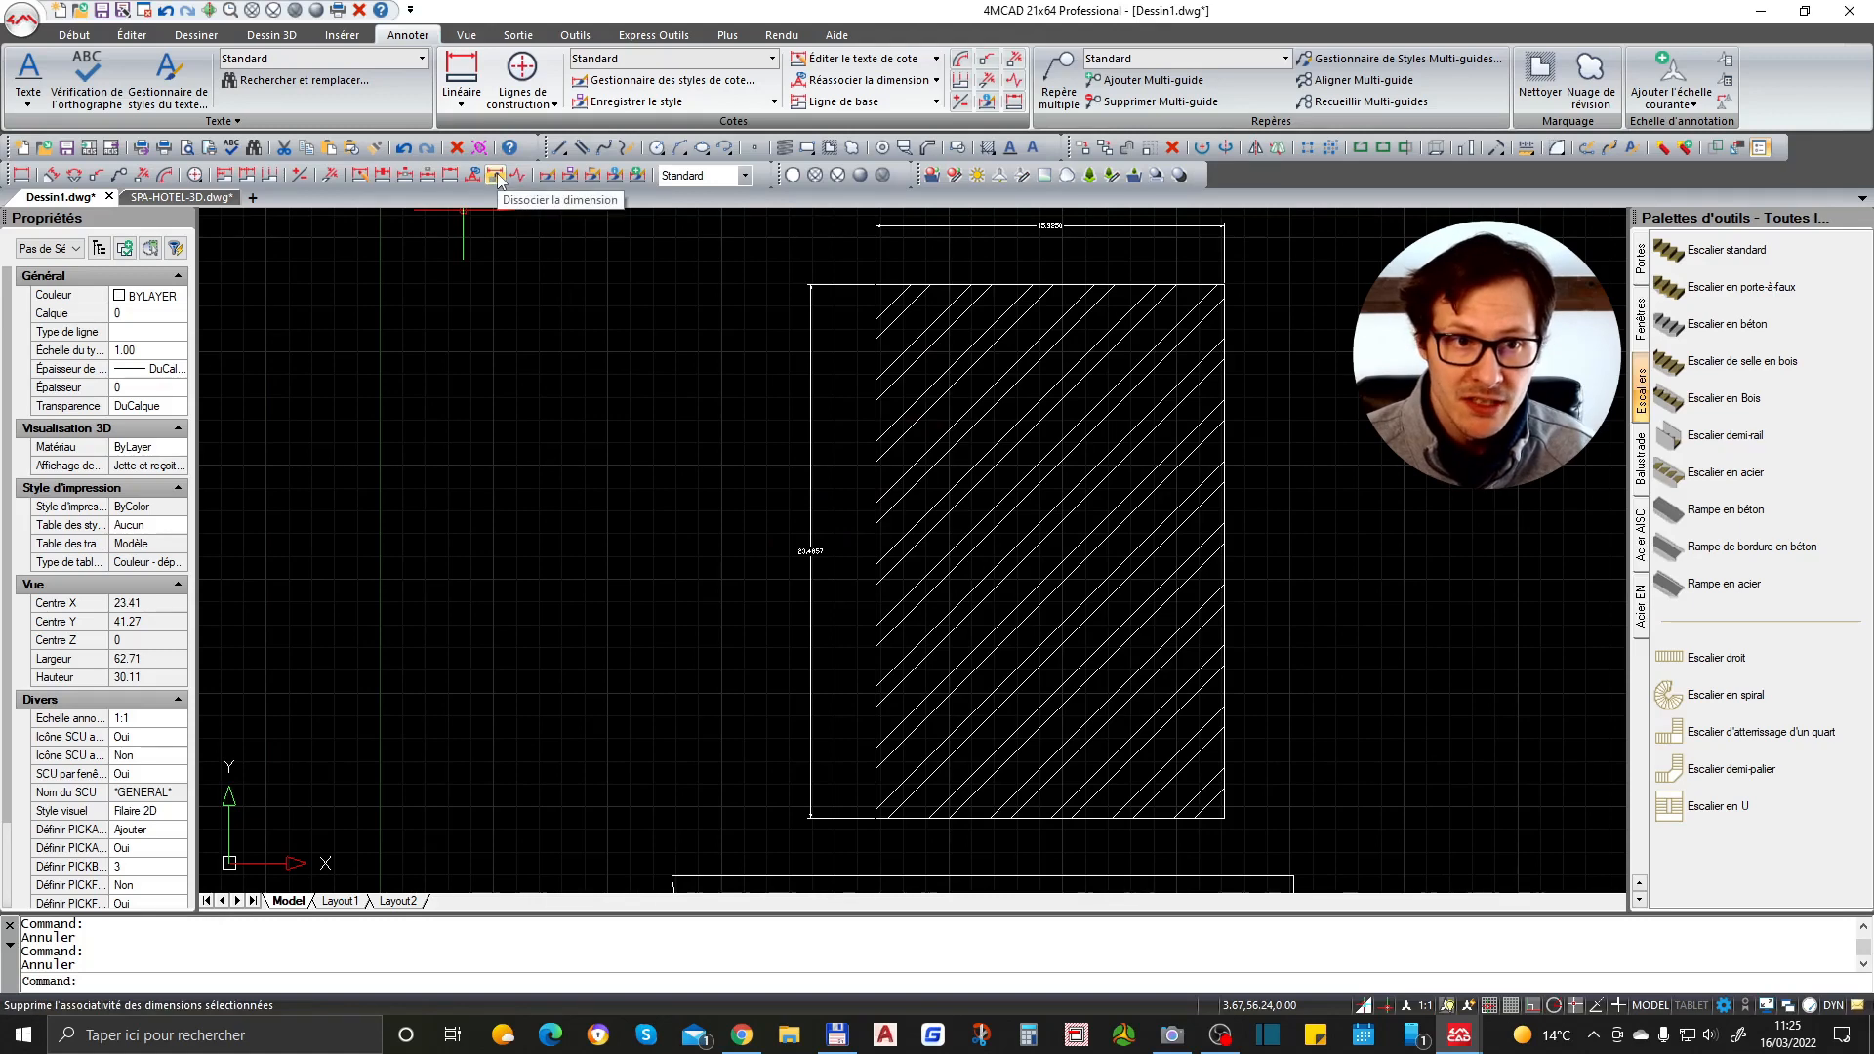
- Add a multileader pointing into the hatched rectangle, with its landing to the right, and set its text to txt
click(98, 175)
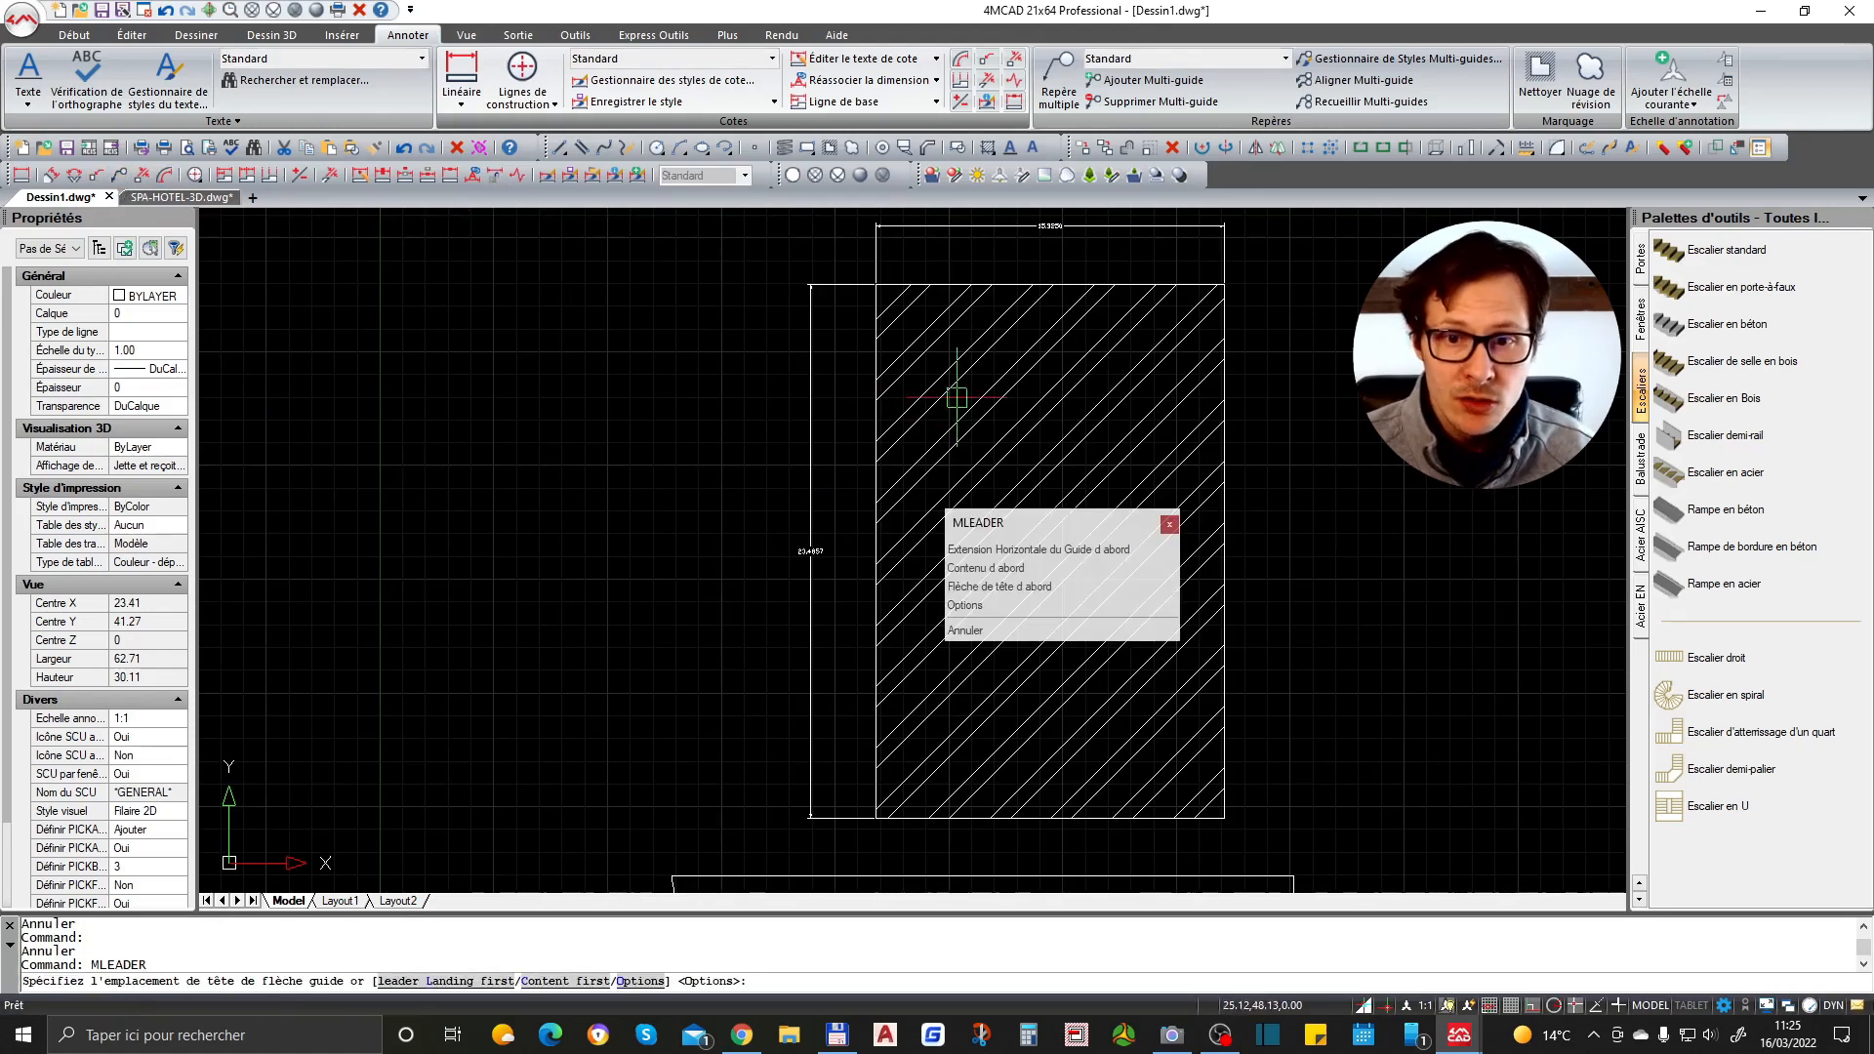
click(1184, 442)
click(1362, 444)
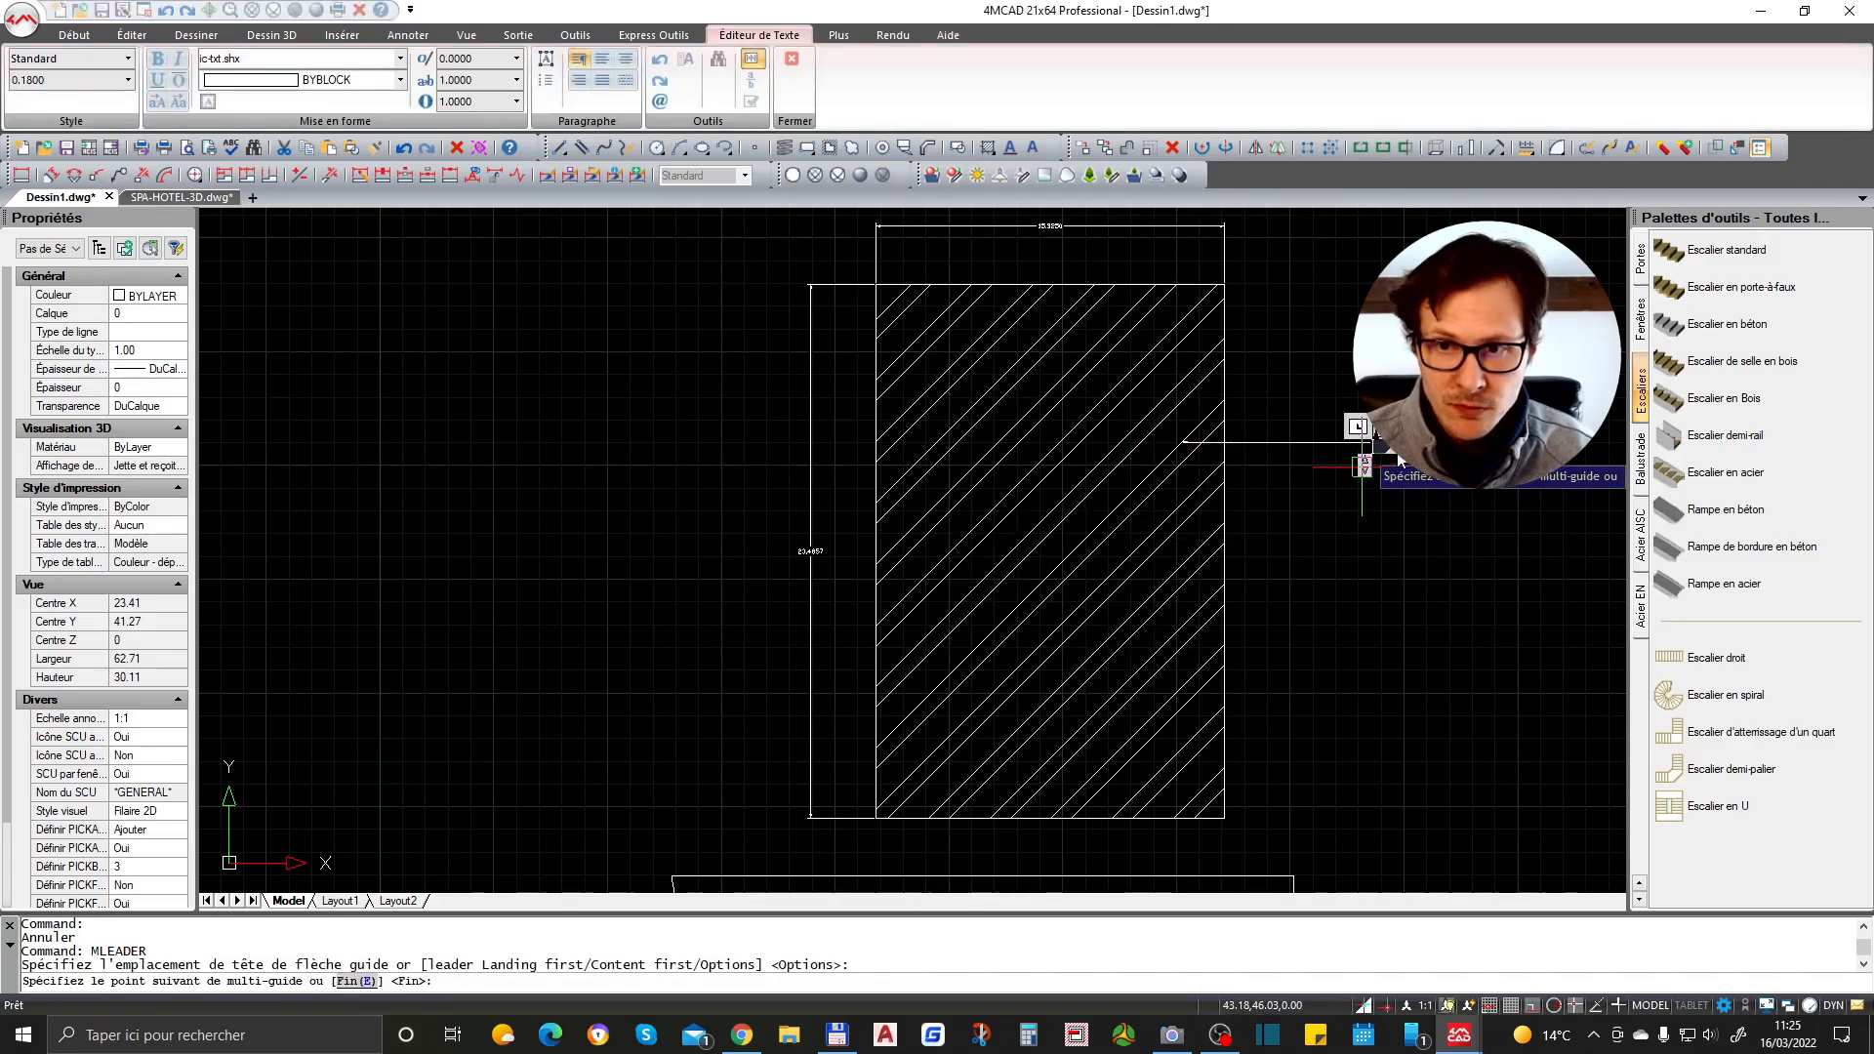
scroll(1388, 454, up, 4)
click(1455, 613)
scroll(1343, 430, up, 2)
click(1341, 432)
click(1342, 435)
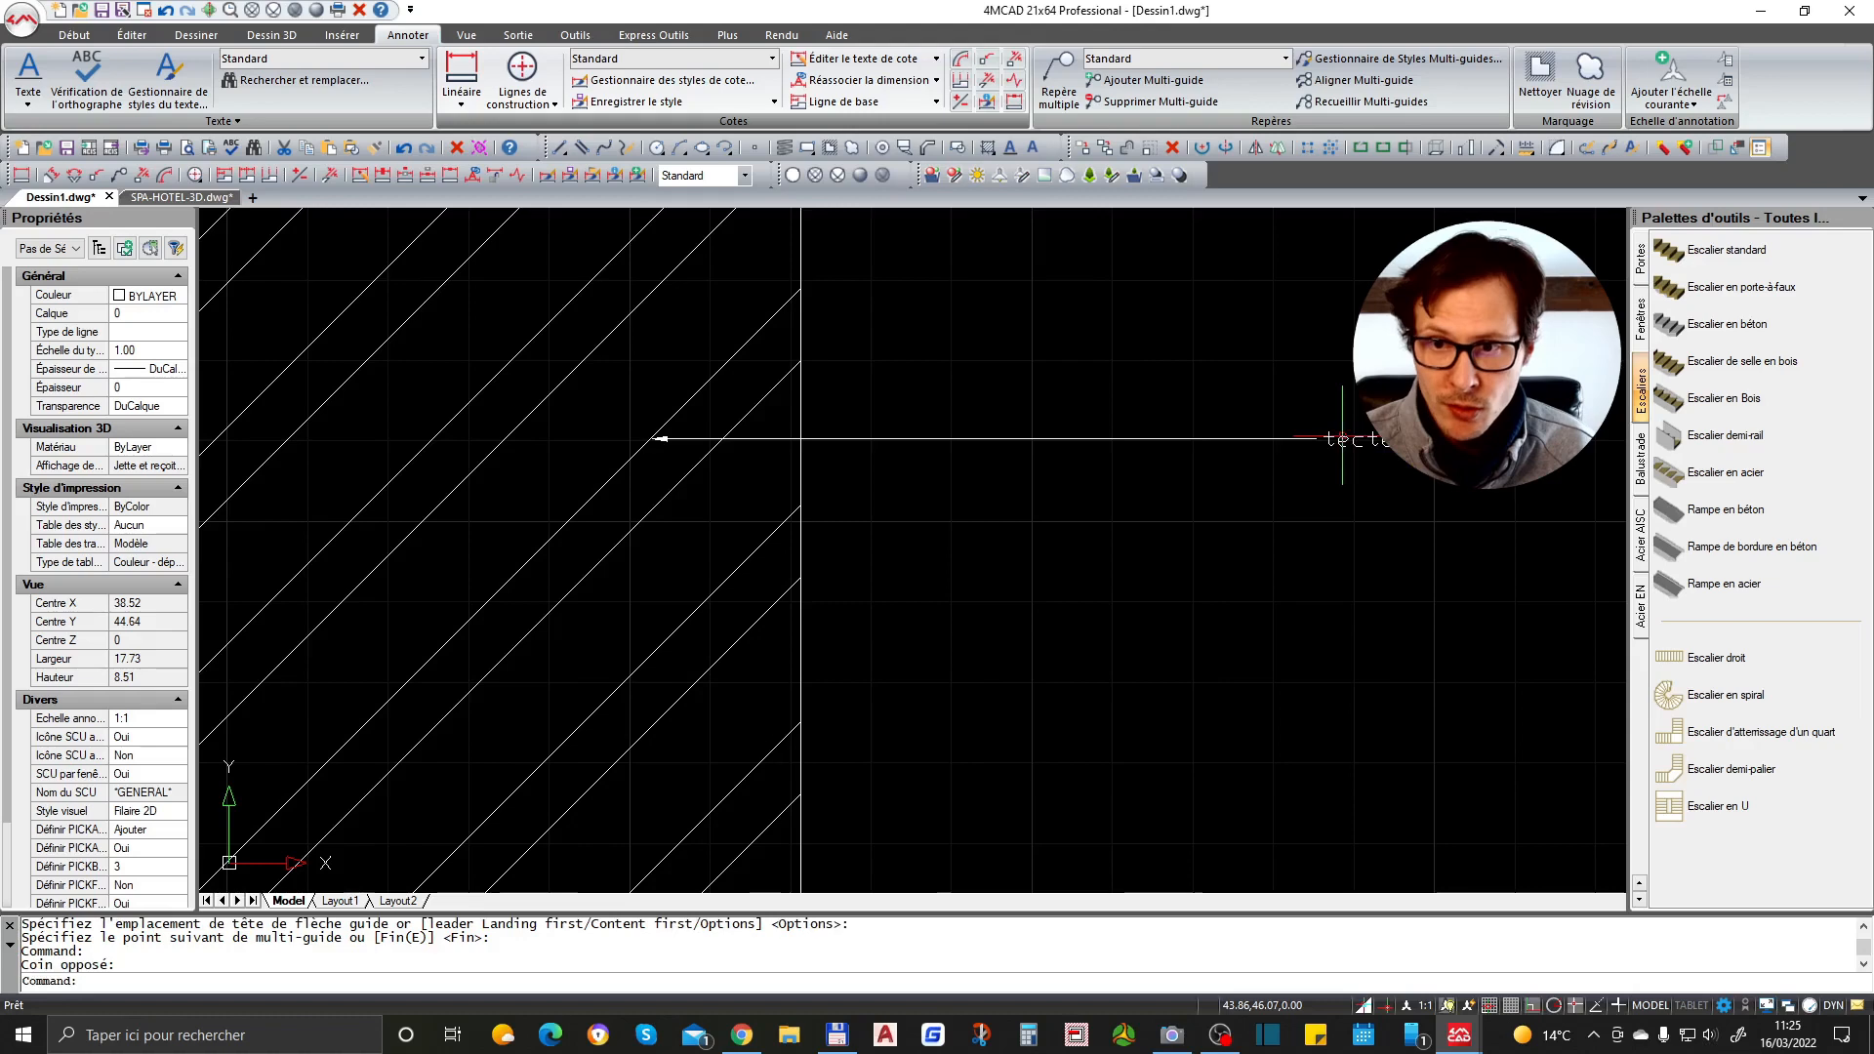
double_click(1347, 440)
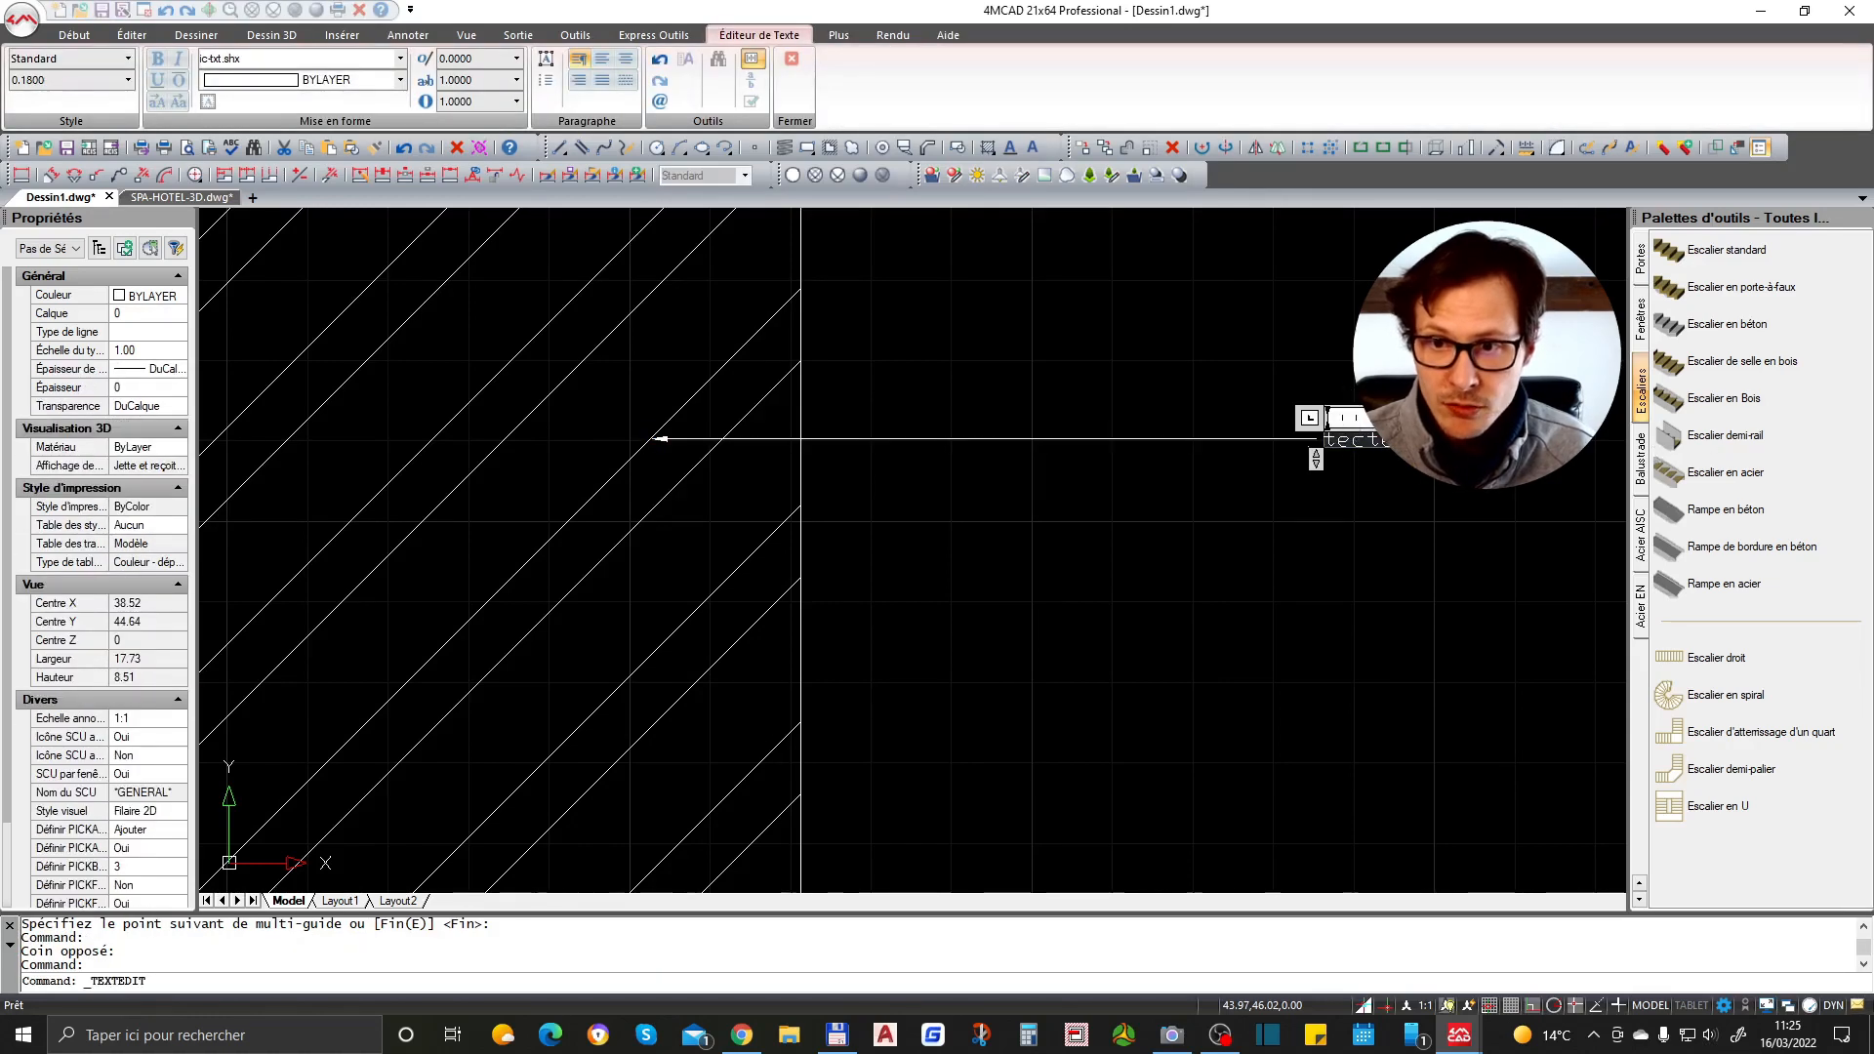
drag(1396, 441, 1318, 445)
text(txt)
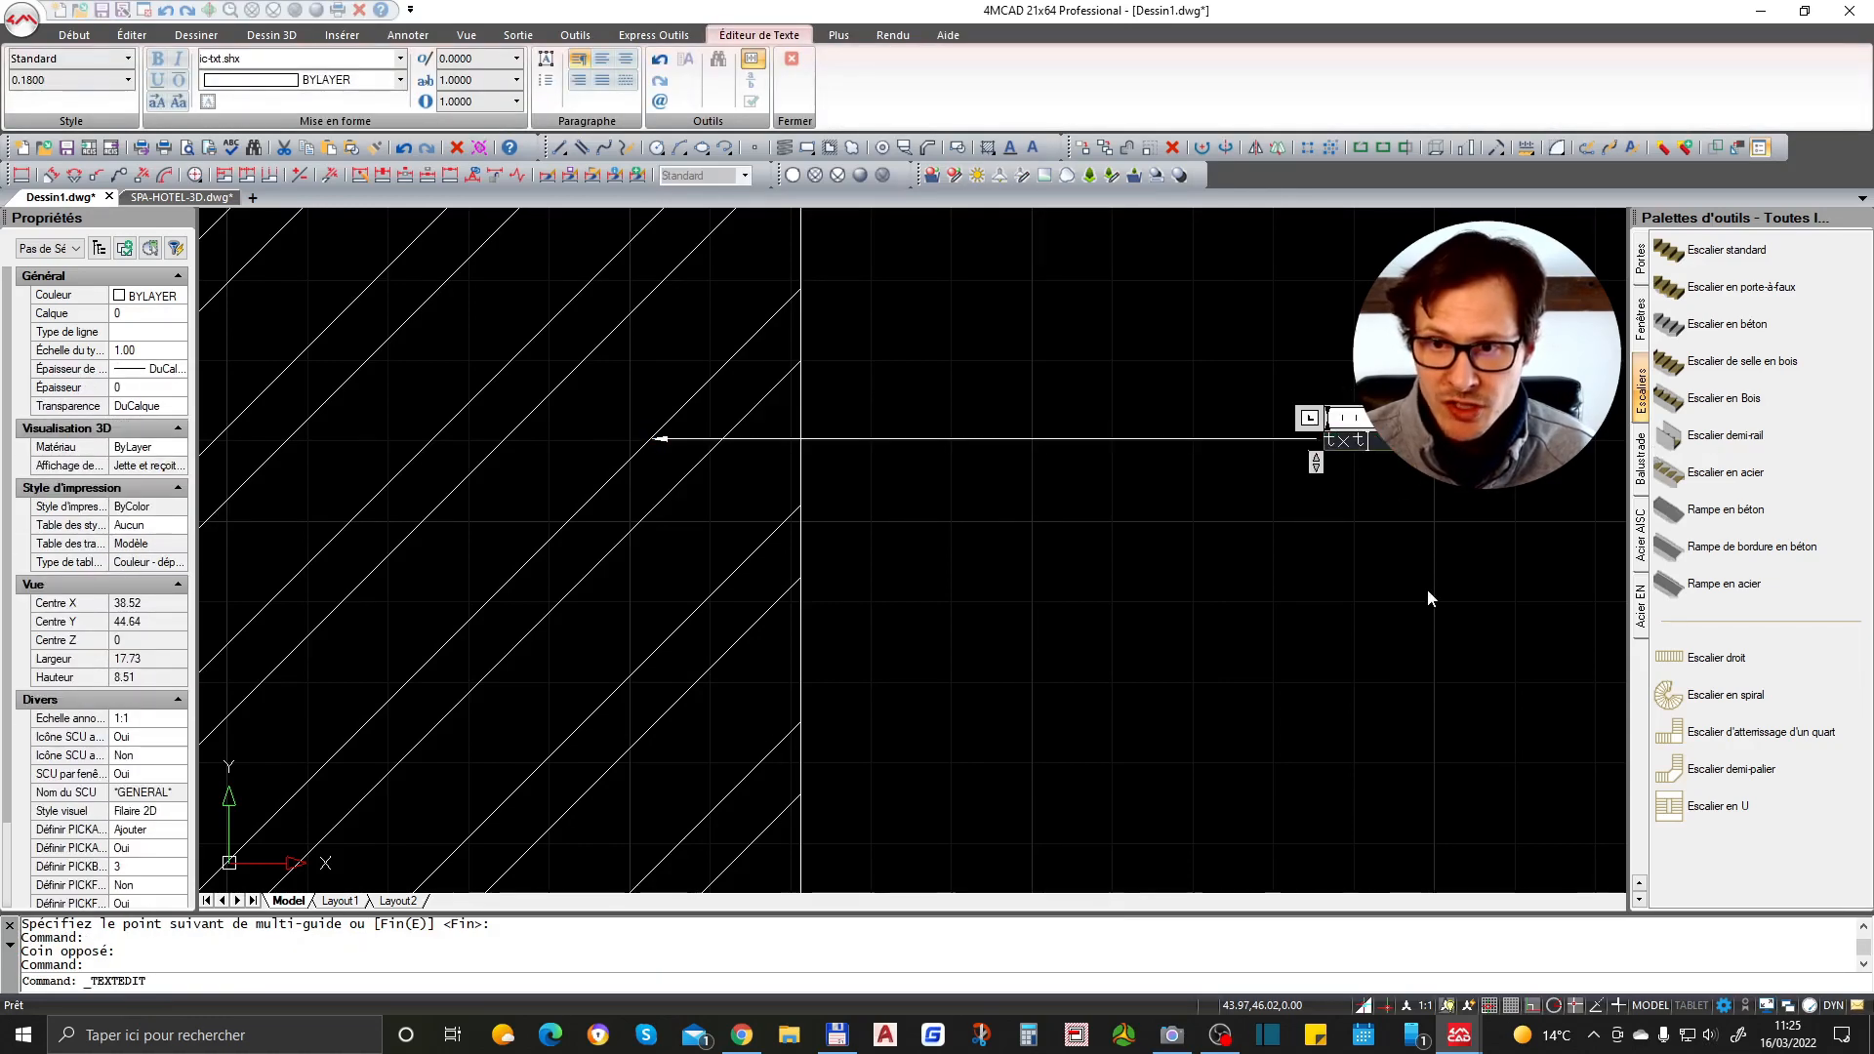
click(1430, 594)
click(1286, 365)
click(965, 938)
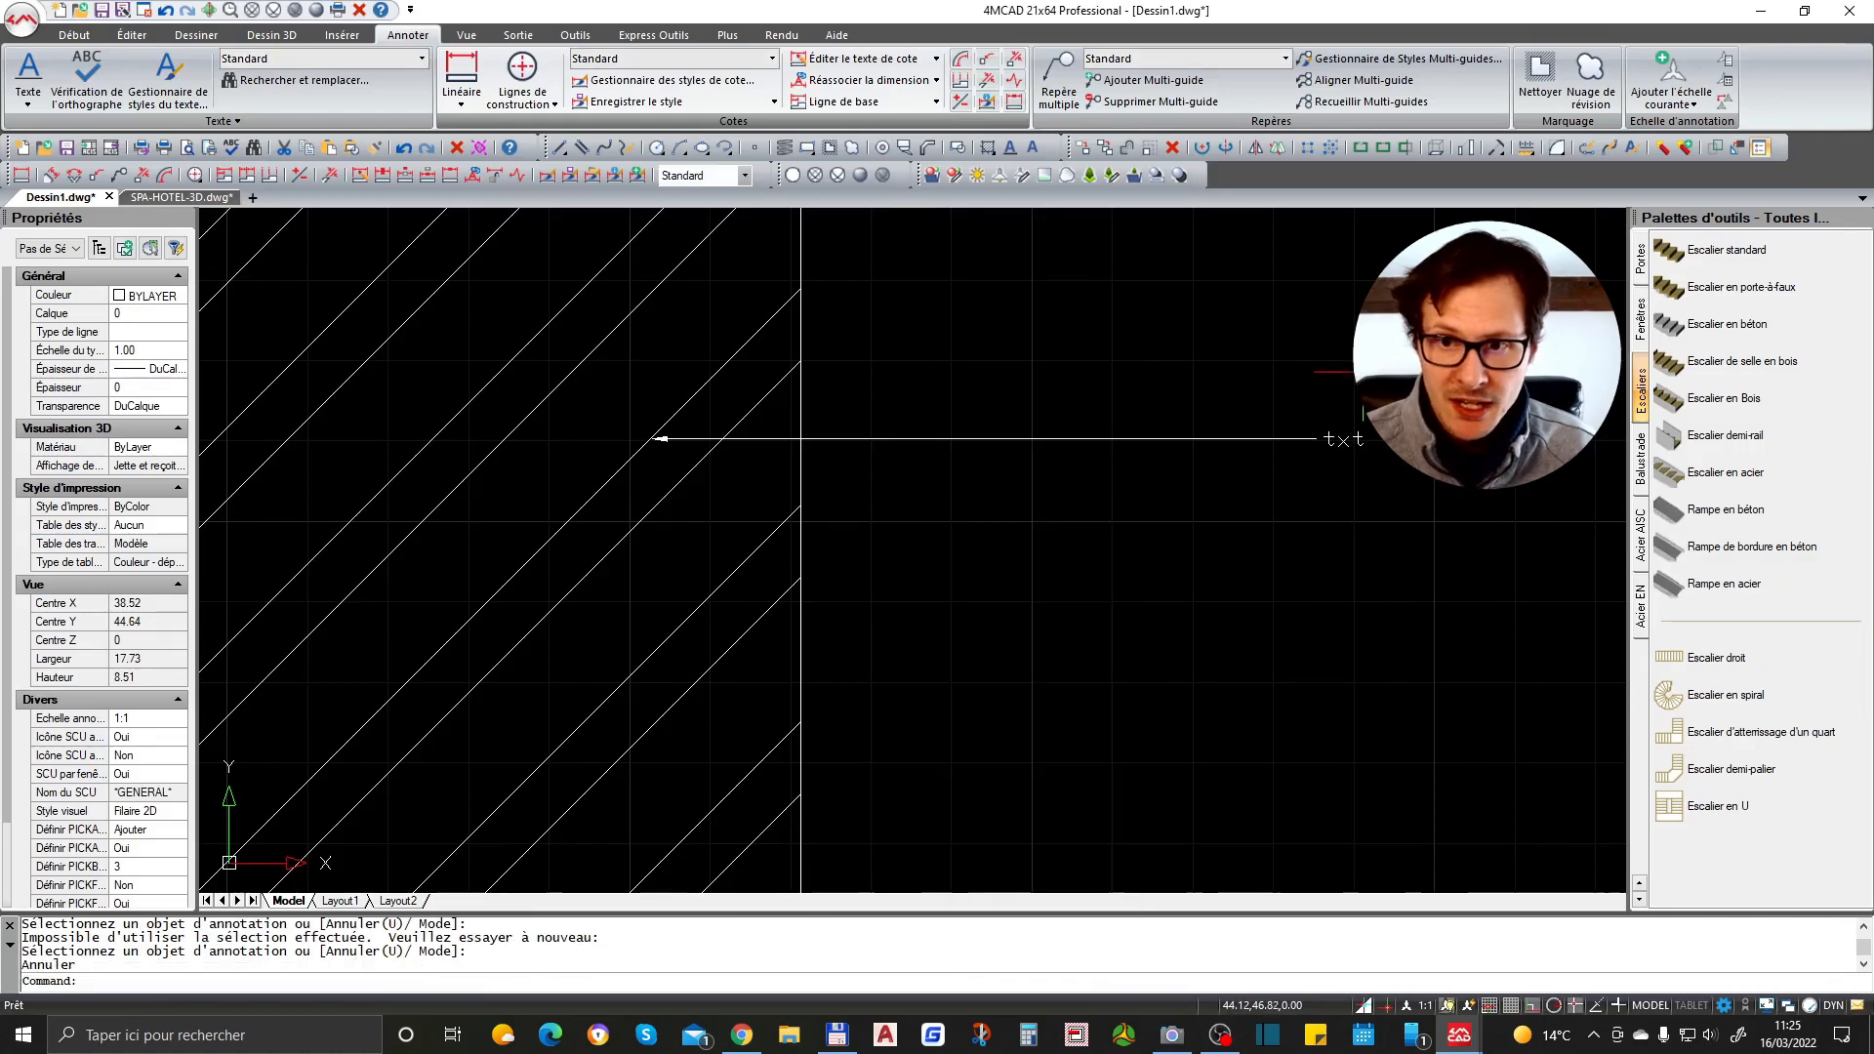
- Stretch the multileader's landing grip upward so the leader slants up to the text
scroll(715, 427, up, 2)
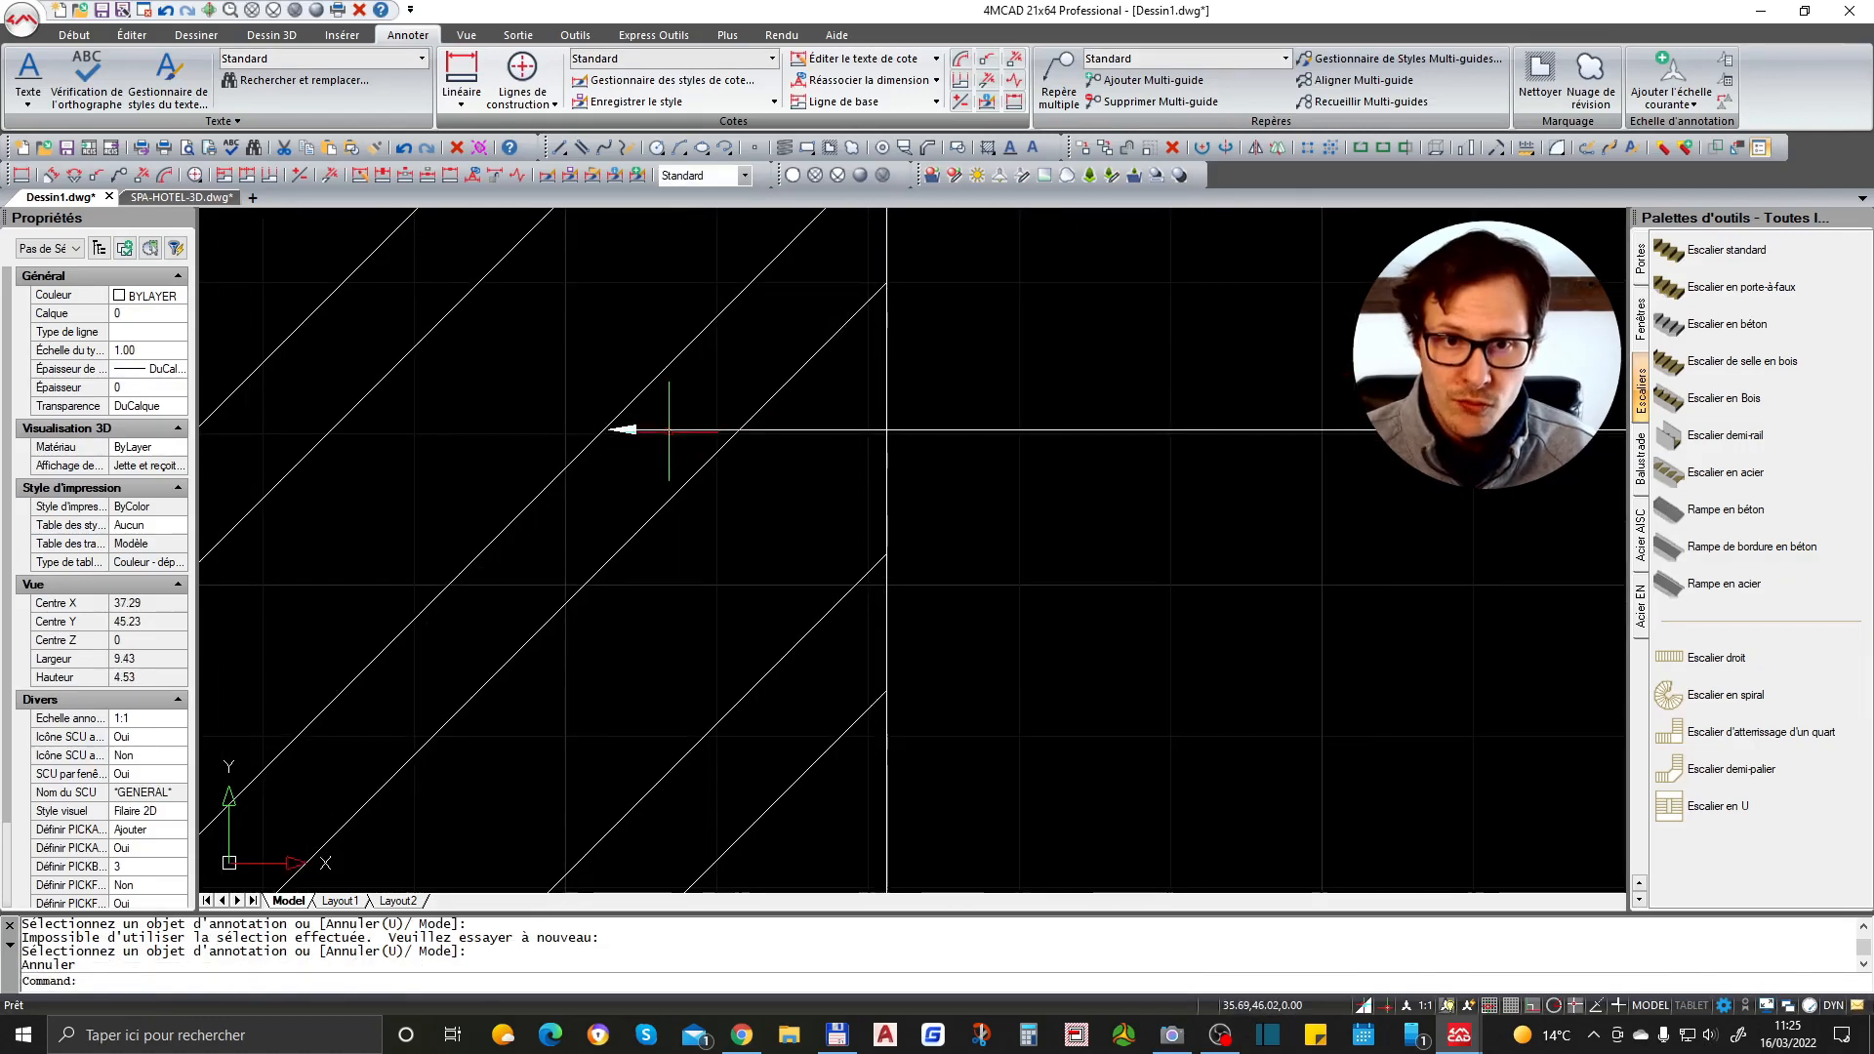
click(715, 428)
scroll(771, 427, down, 2)
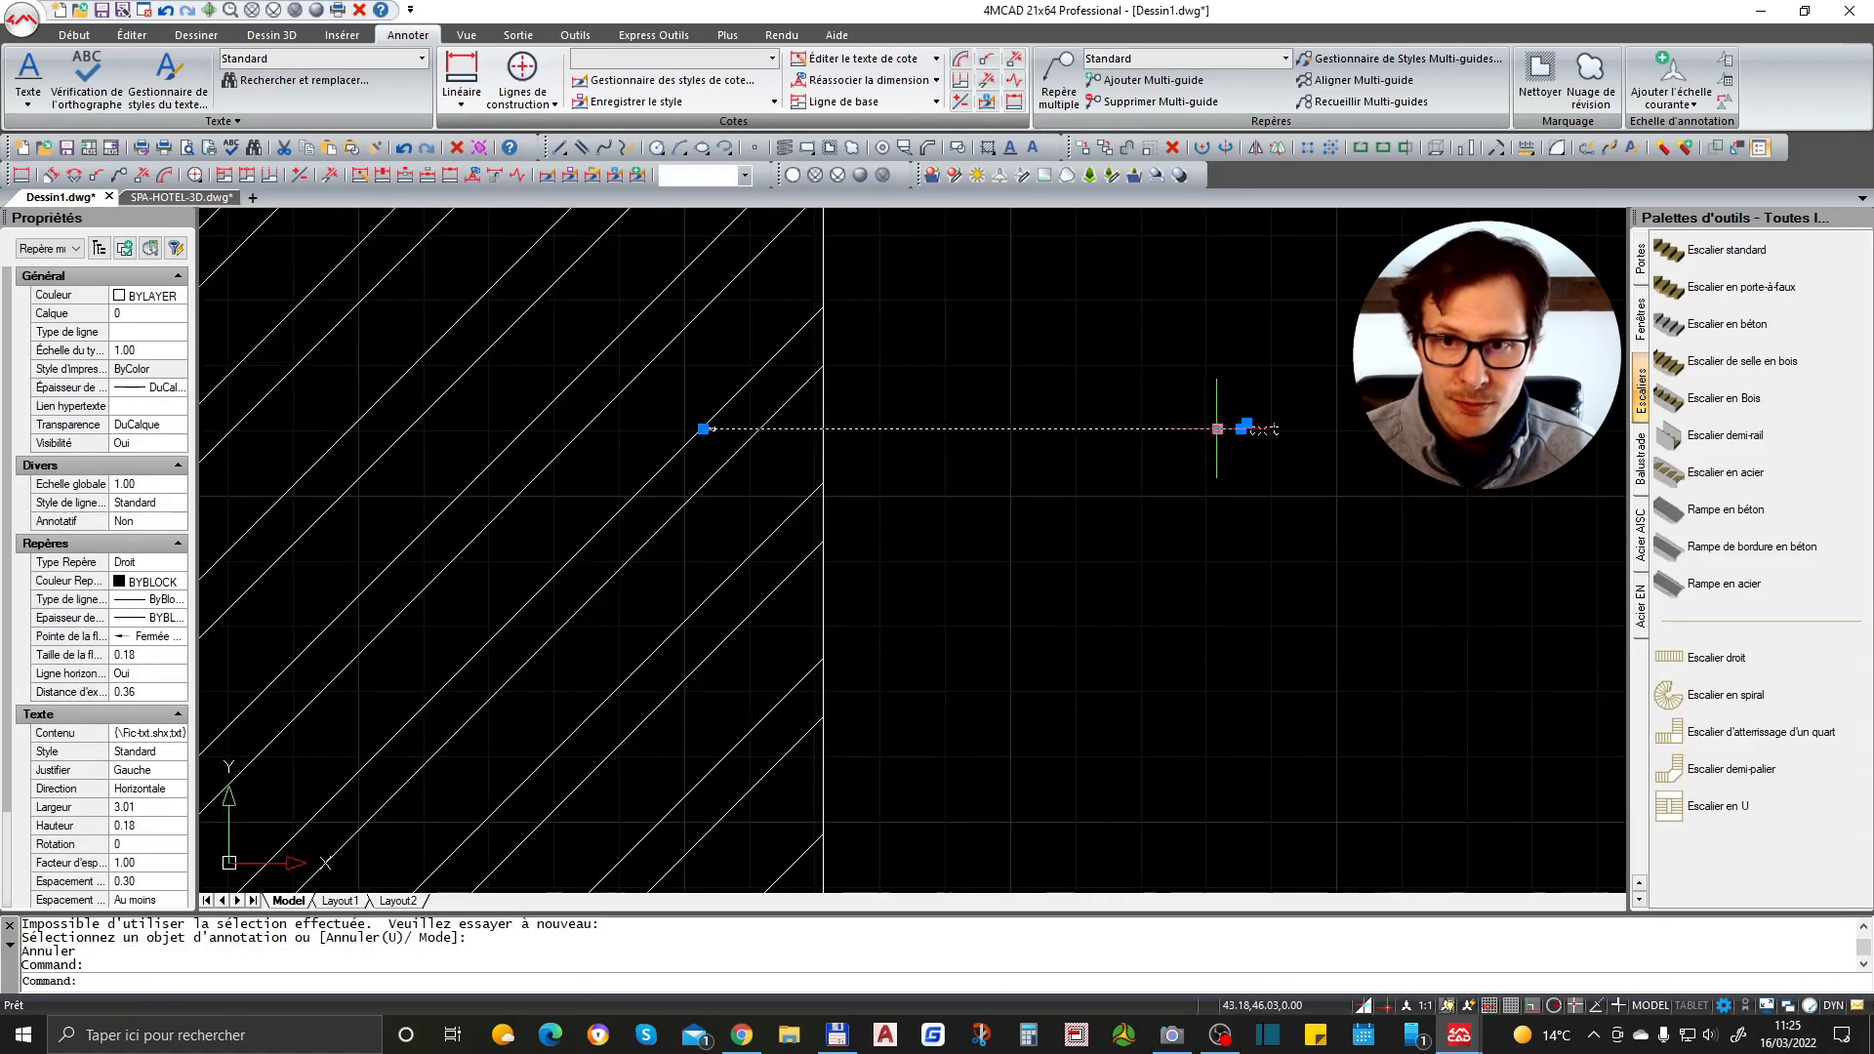
click(1217, 428)
scroll(1217, 428, down, 2)
click(1218, 425)
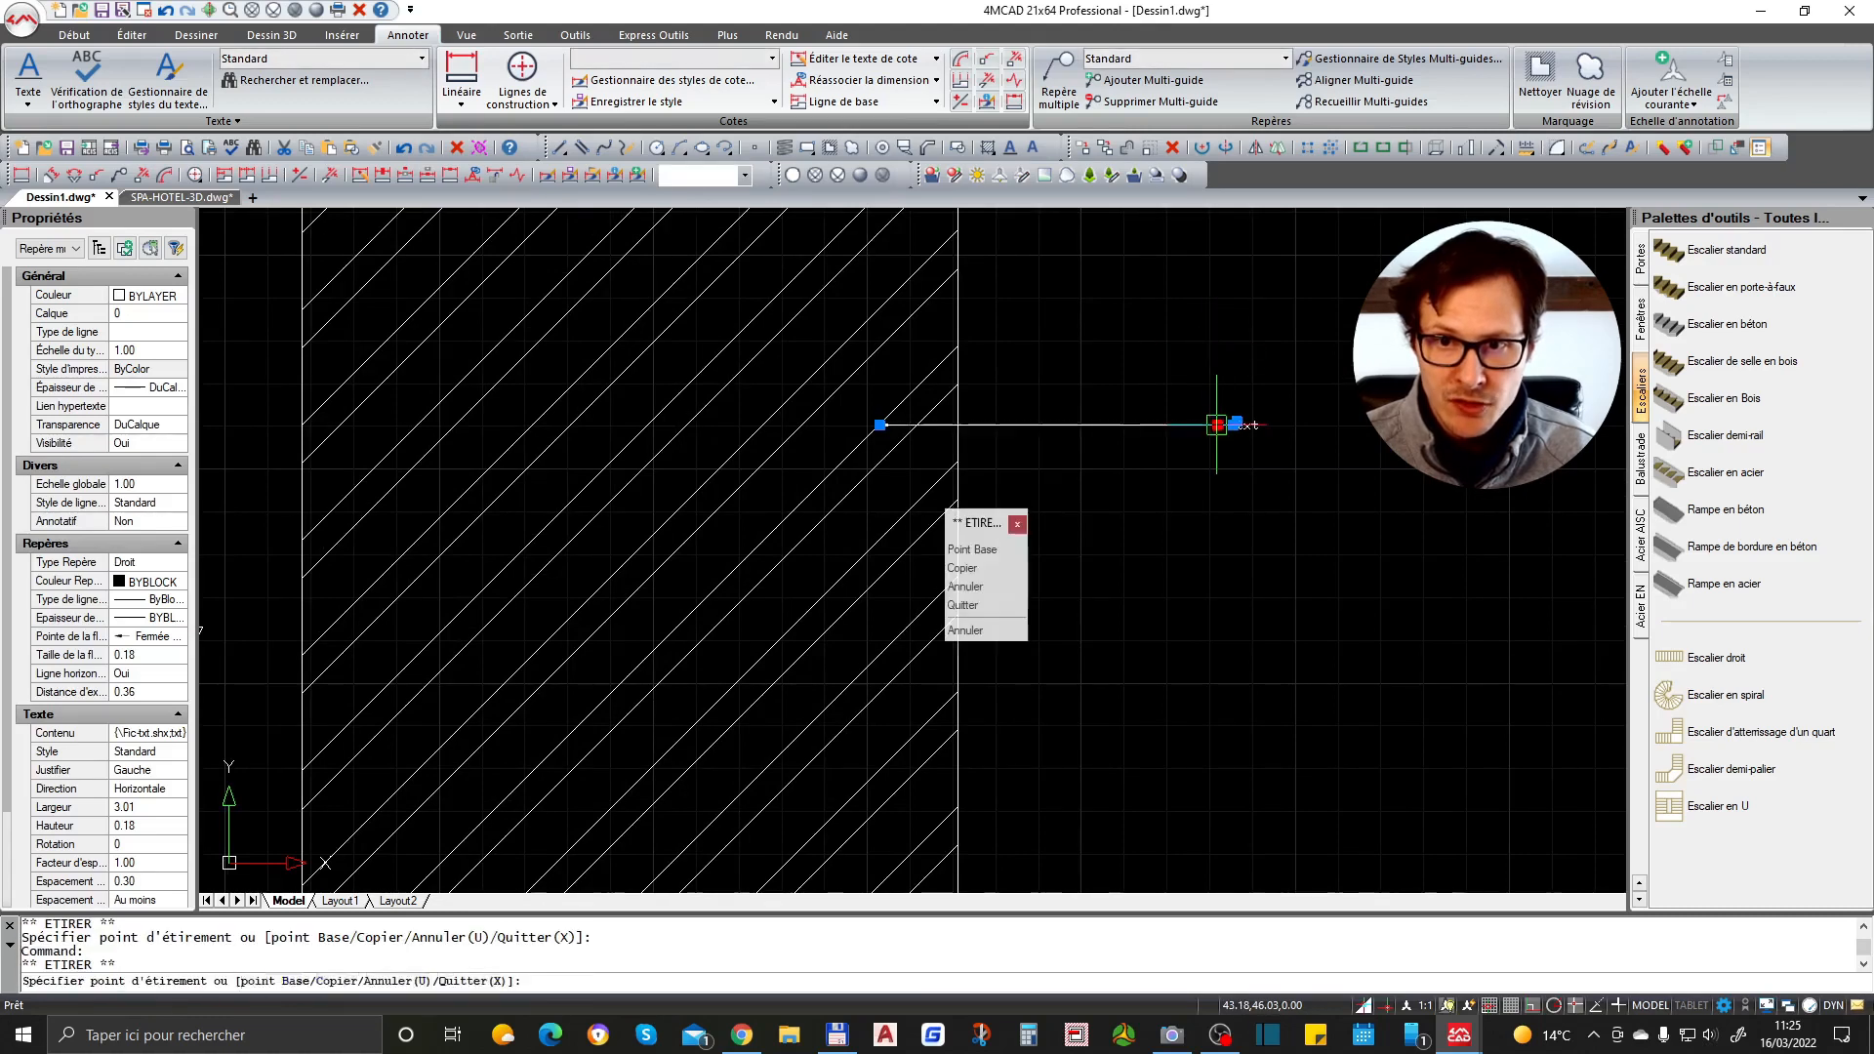
click(1217, 317)
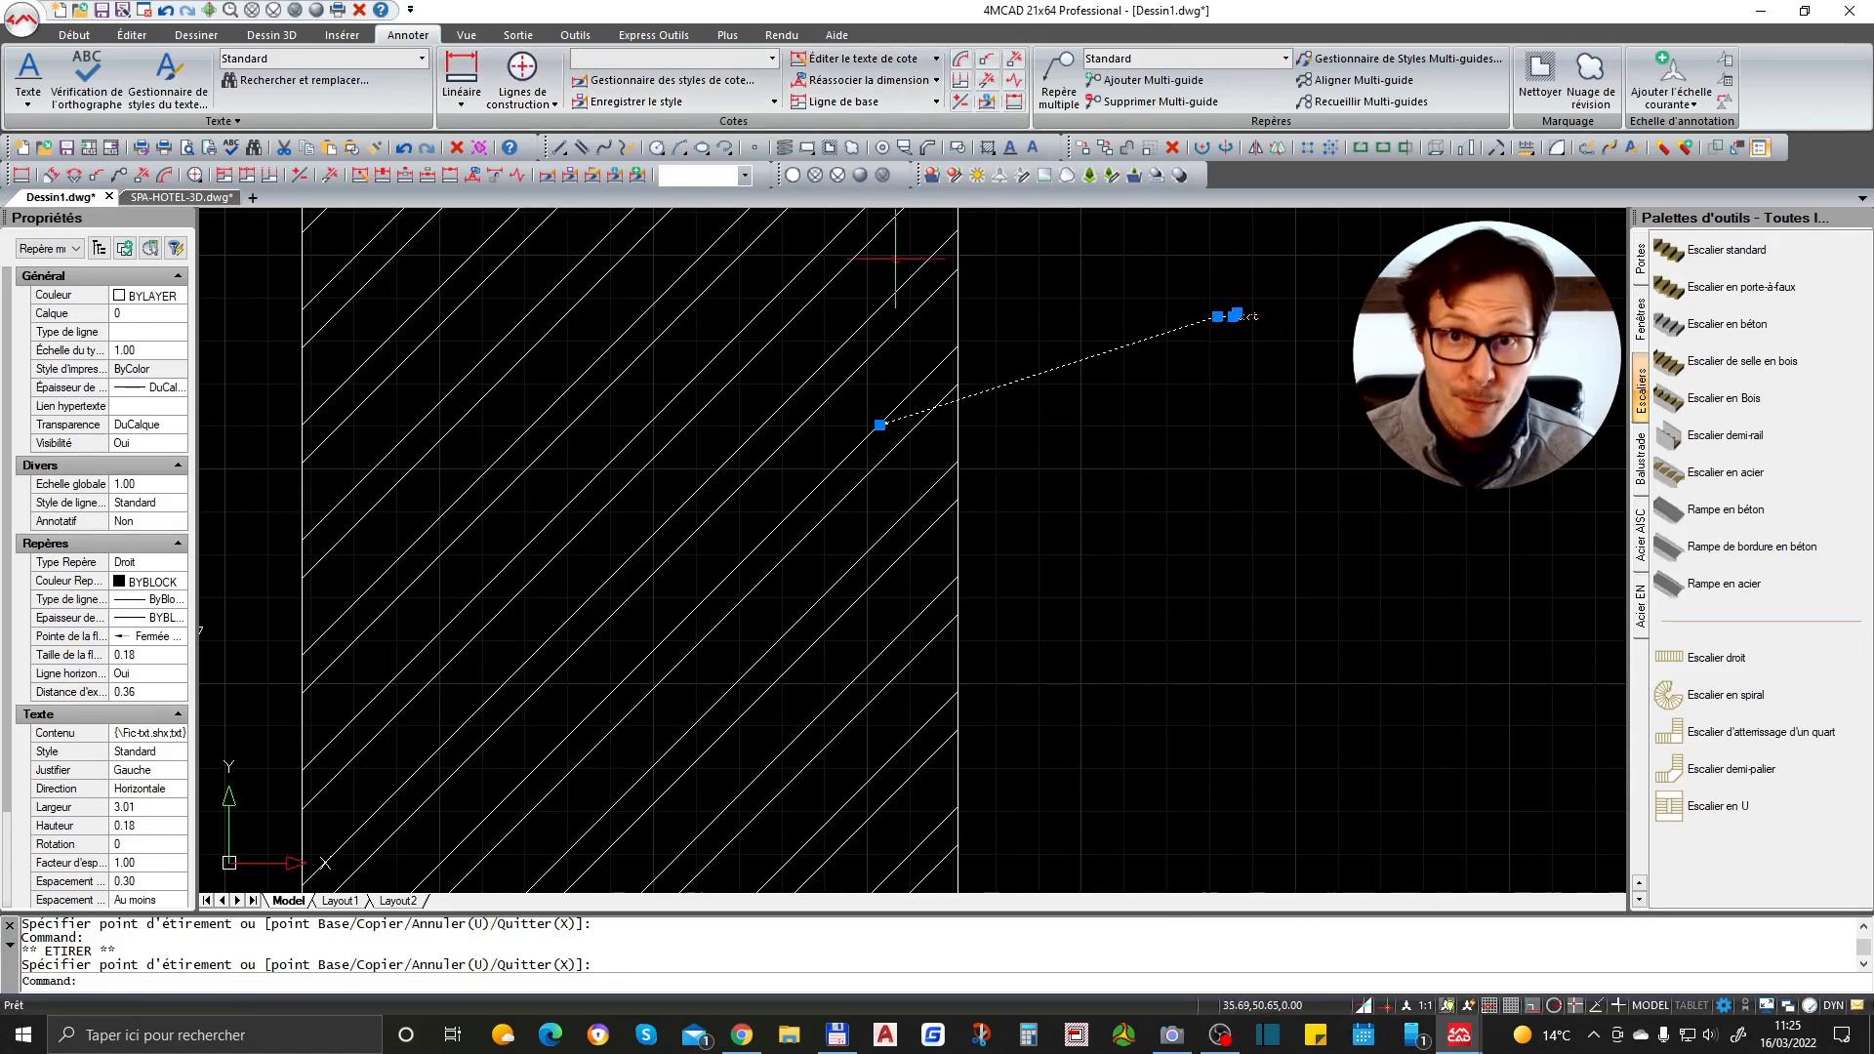
- Add two more leader lines to the multileader, pointing below and above the landing
click(1142, 80)
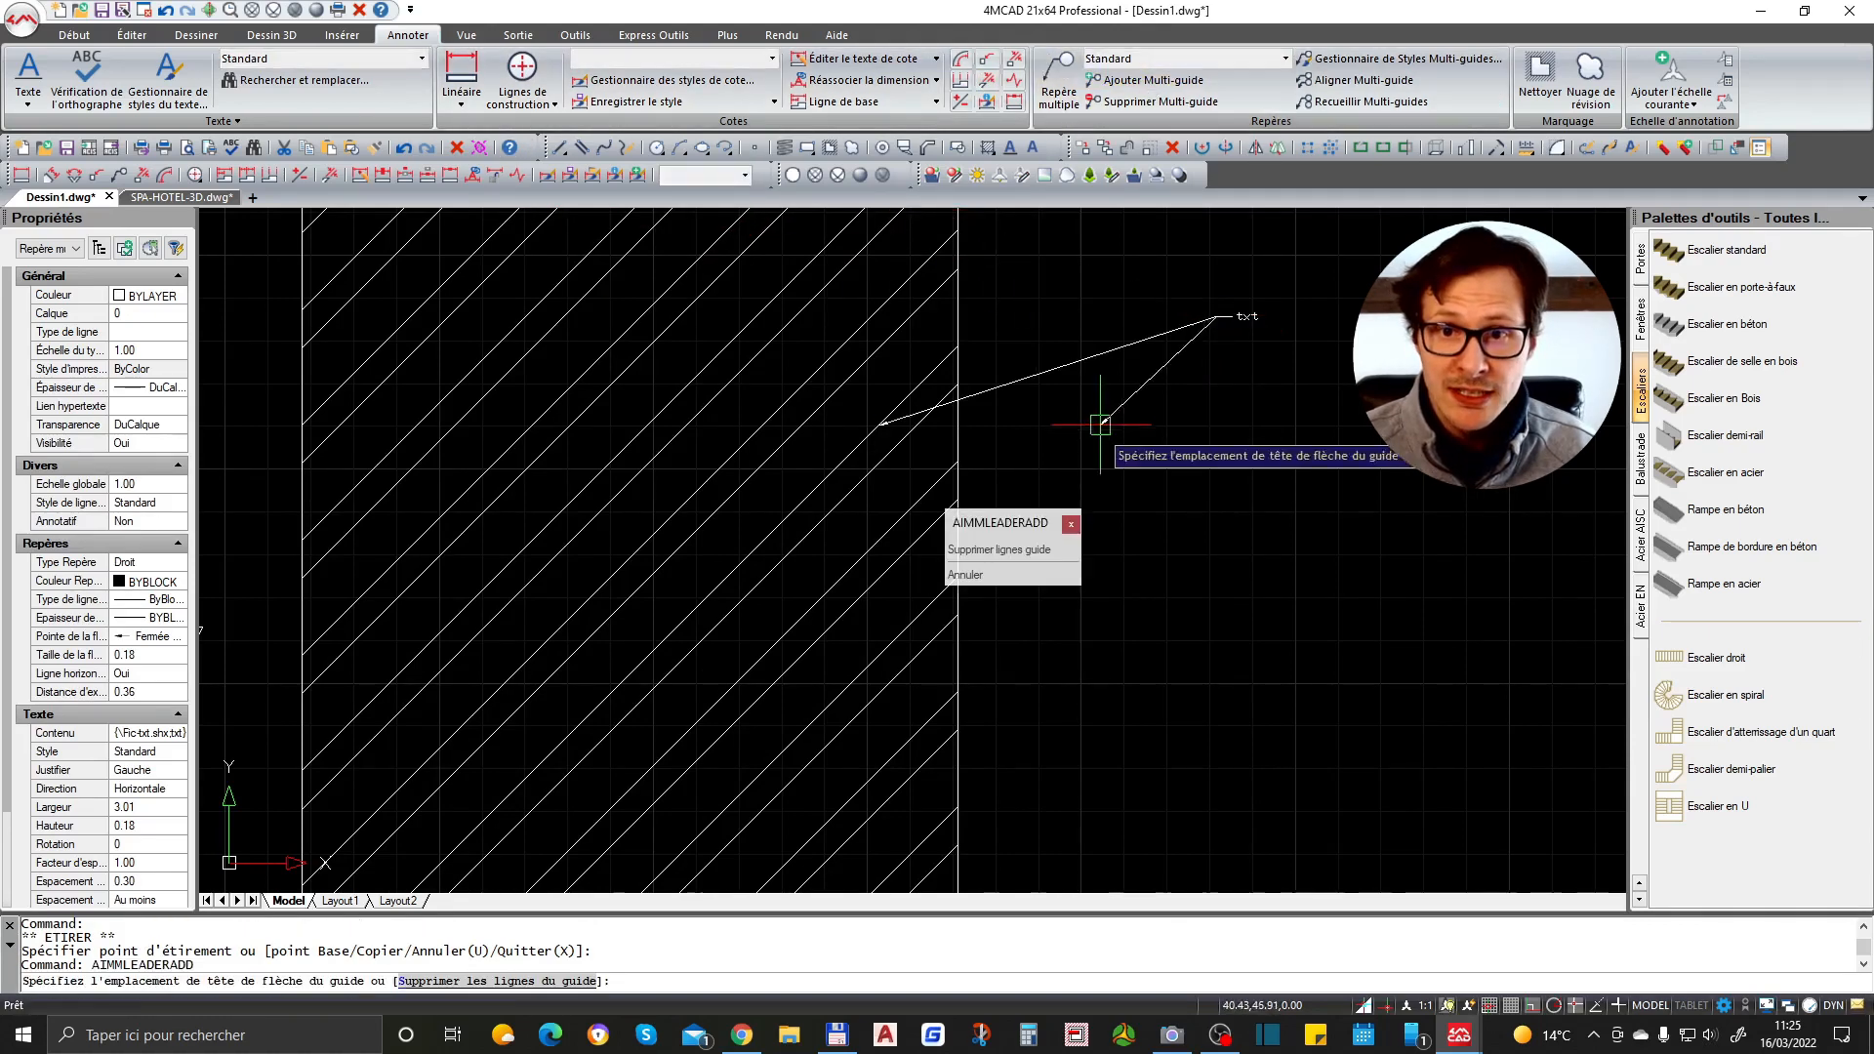
click(1105, 634)
scroll(1147, 636, down, 2)
click(1120, 342)
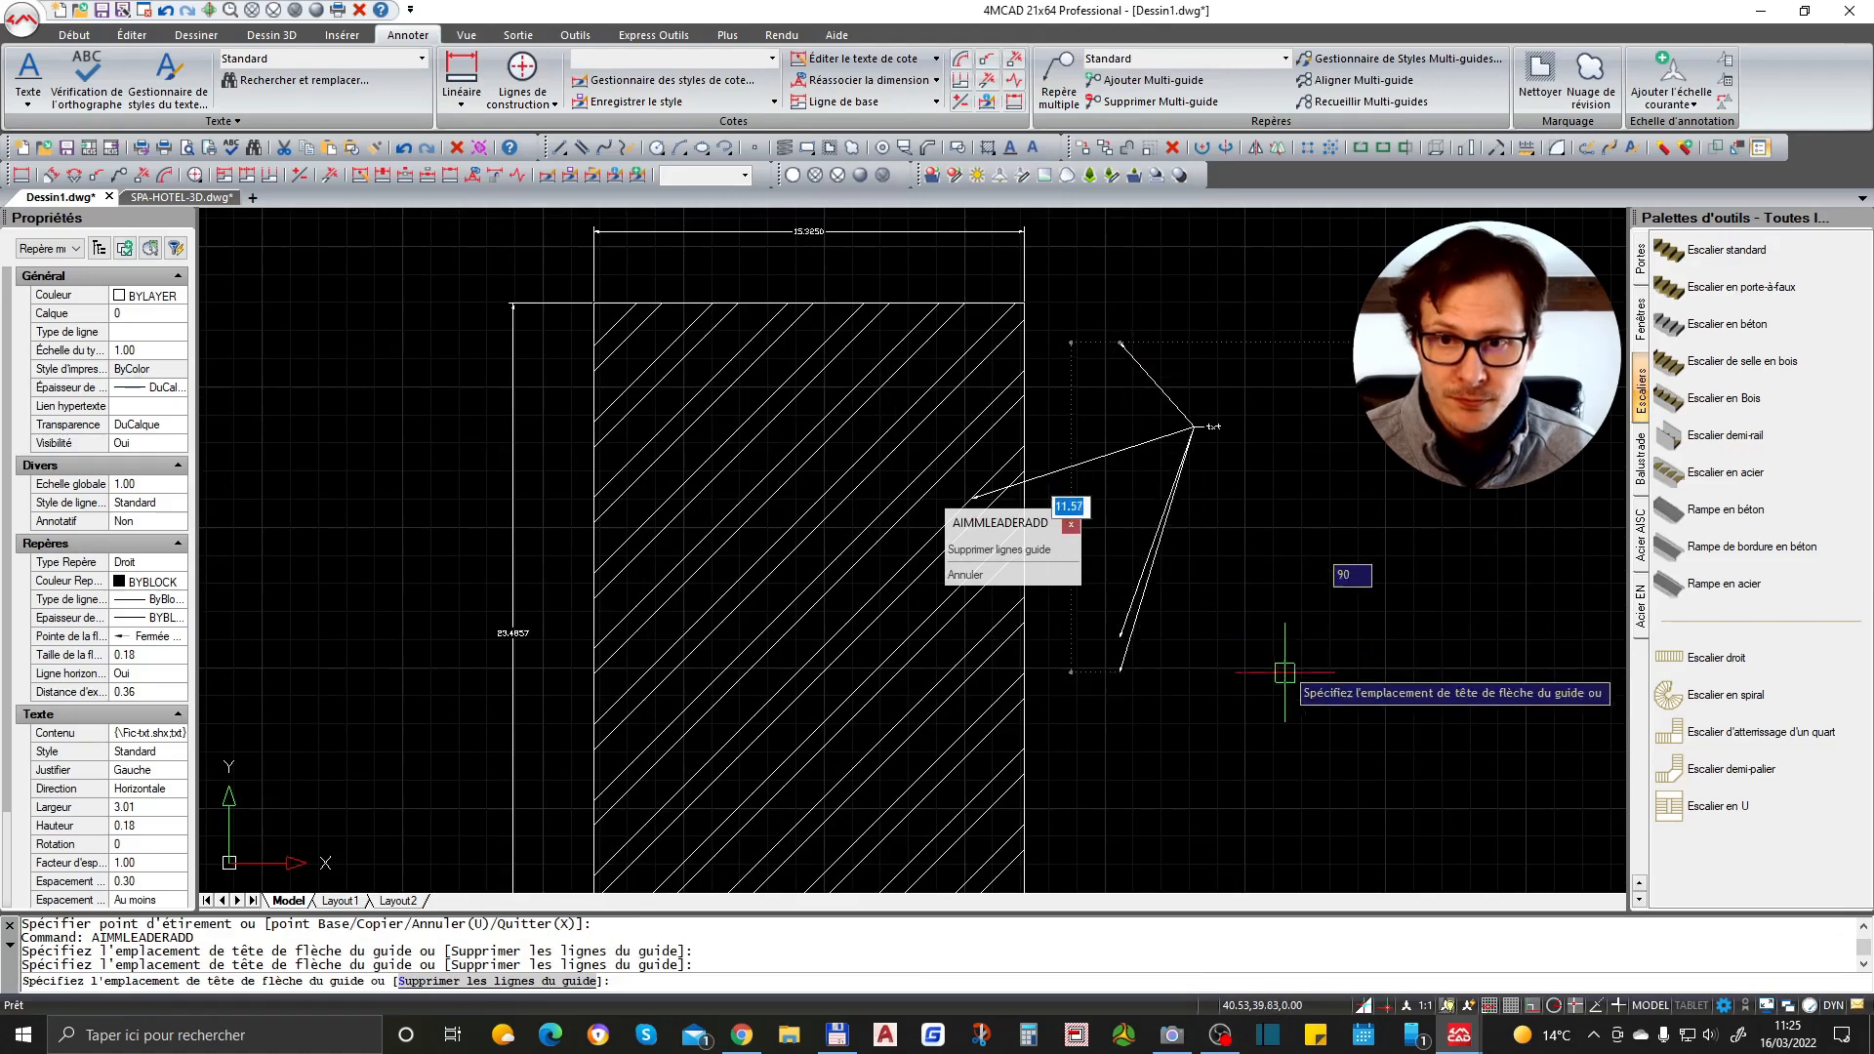
key(Escape)
scroll(1230, 415, up, 4)
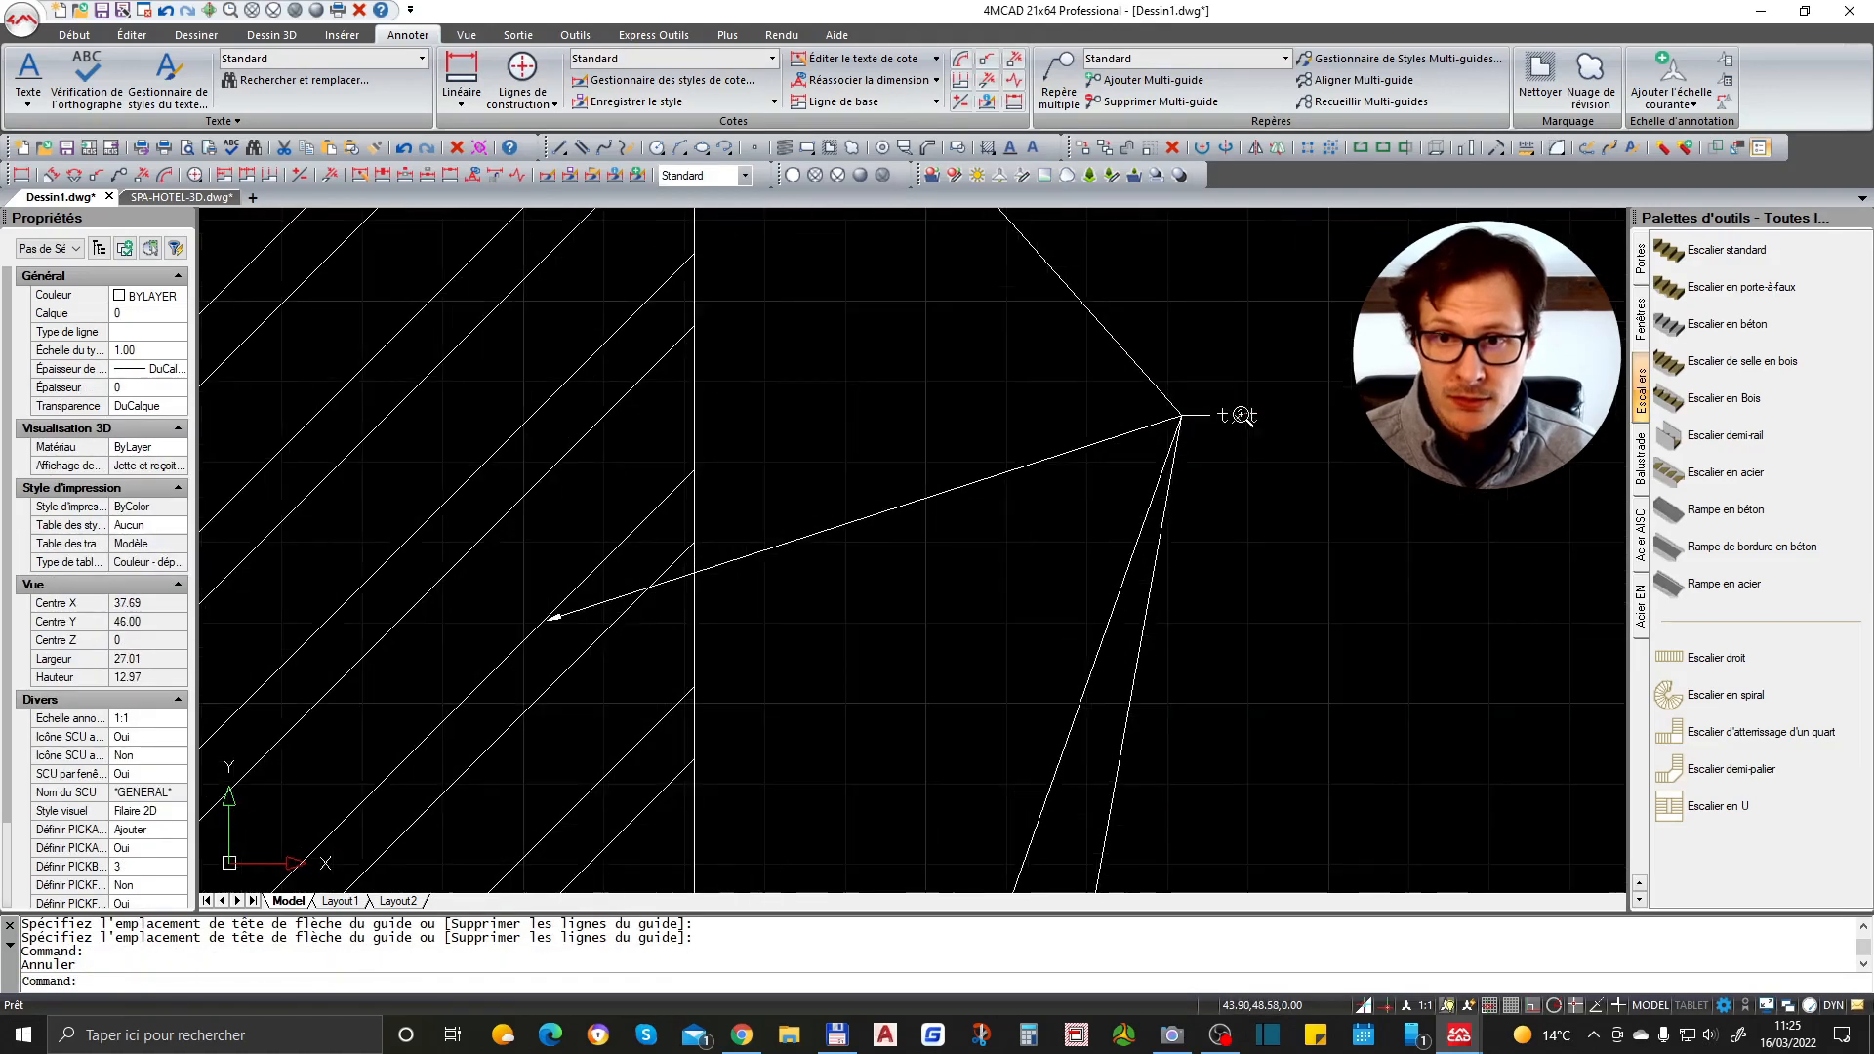
scroll(1115, 373, down, 2)
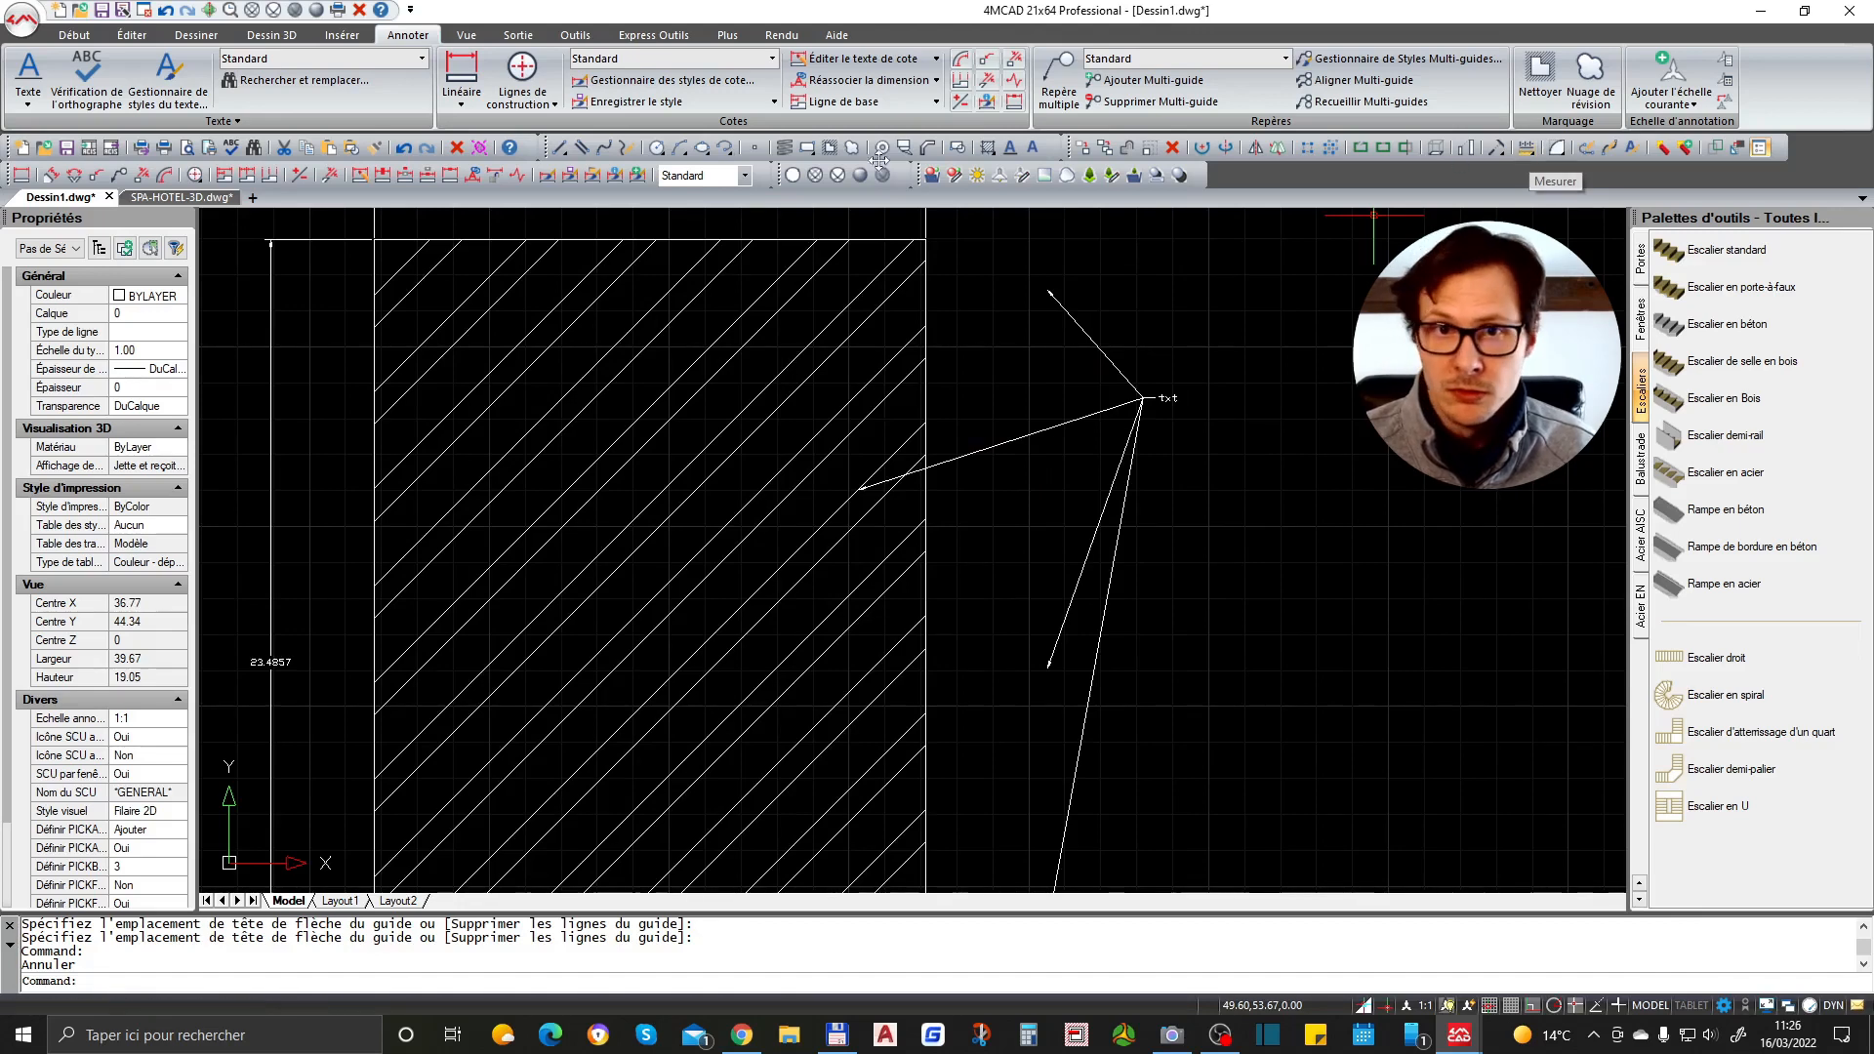
click(468, 36)
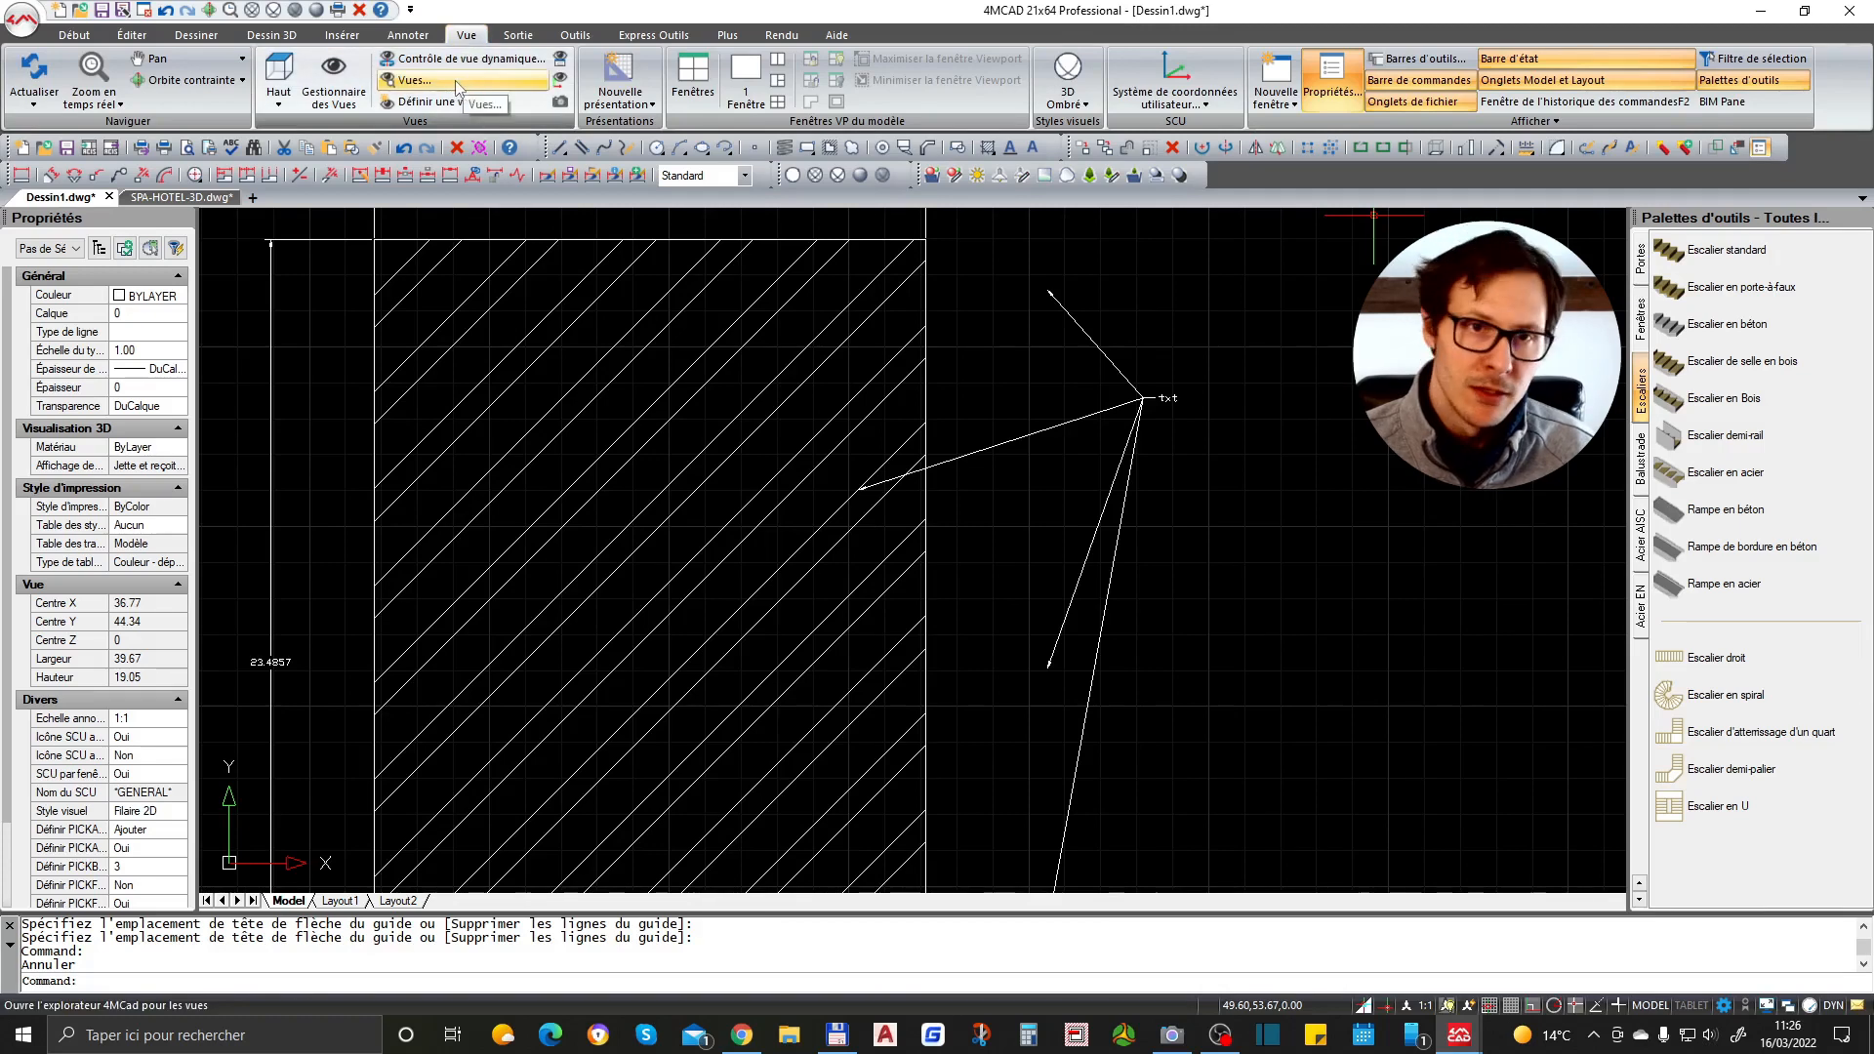
click(348, 37)
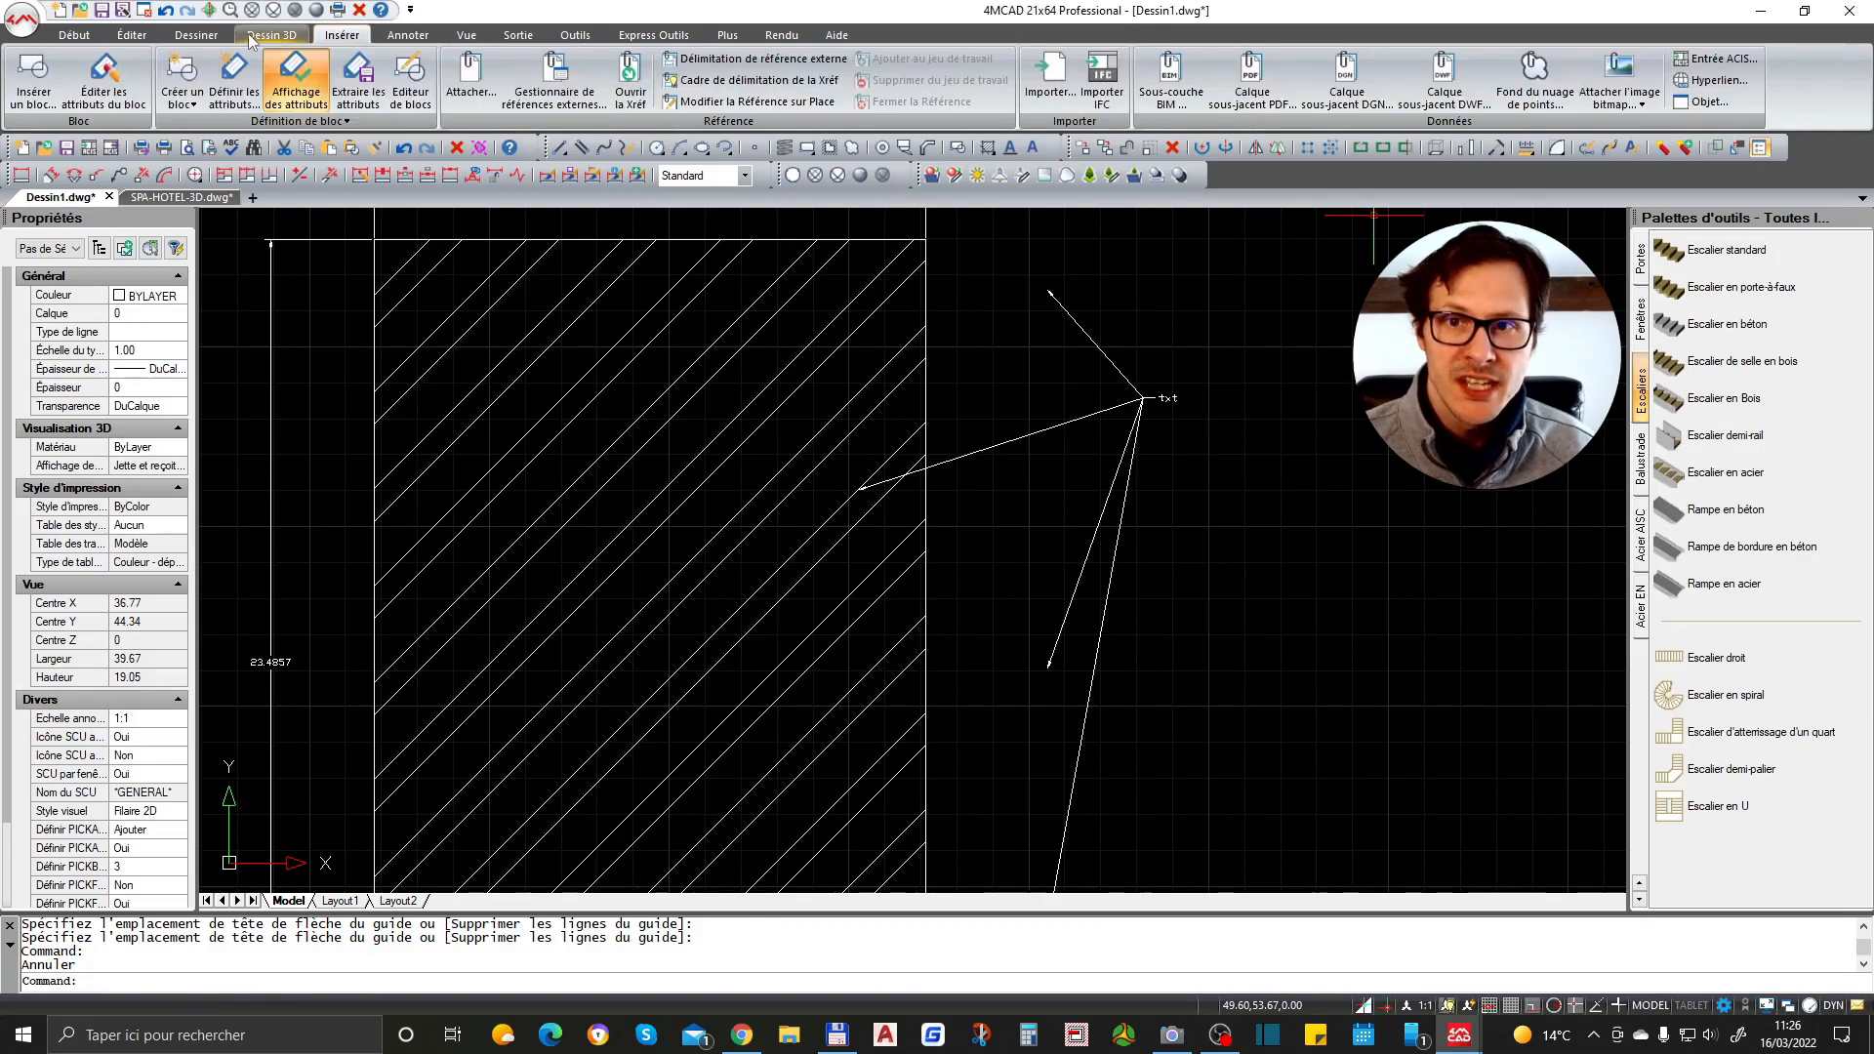
click(668, 39)
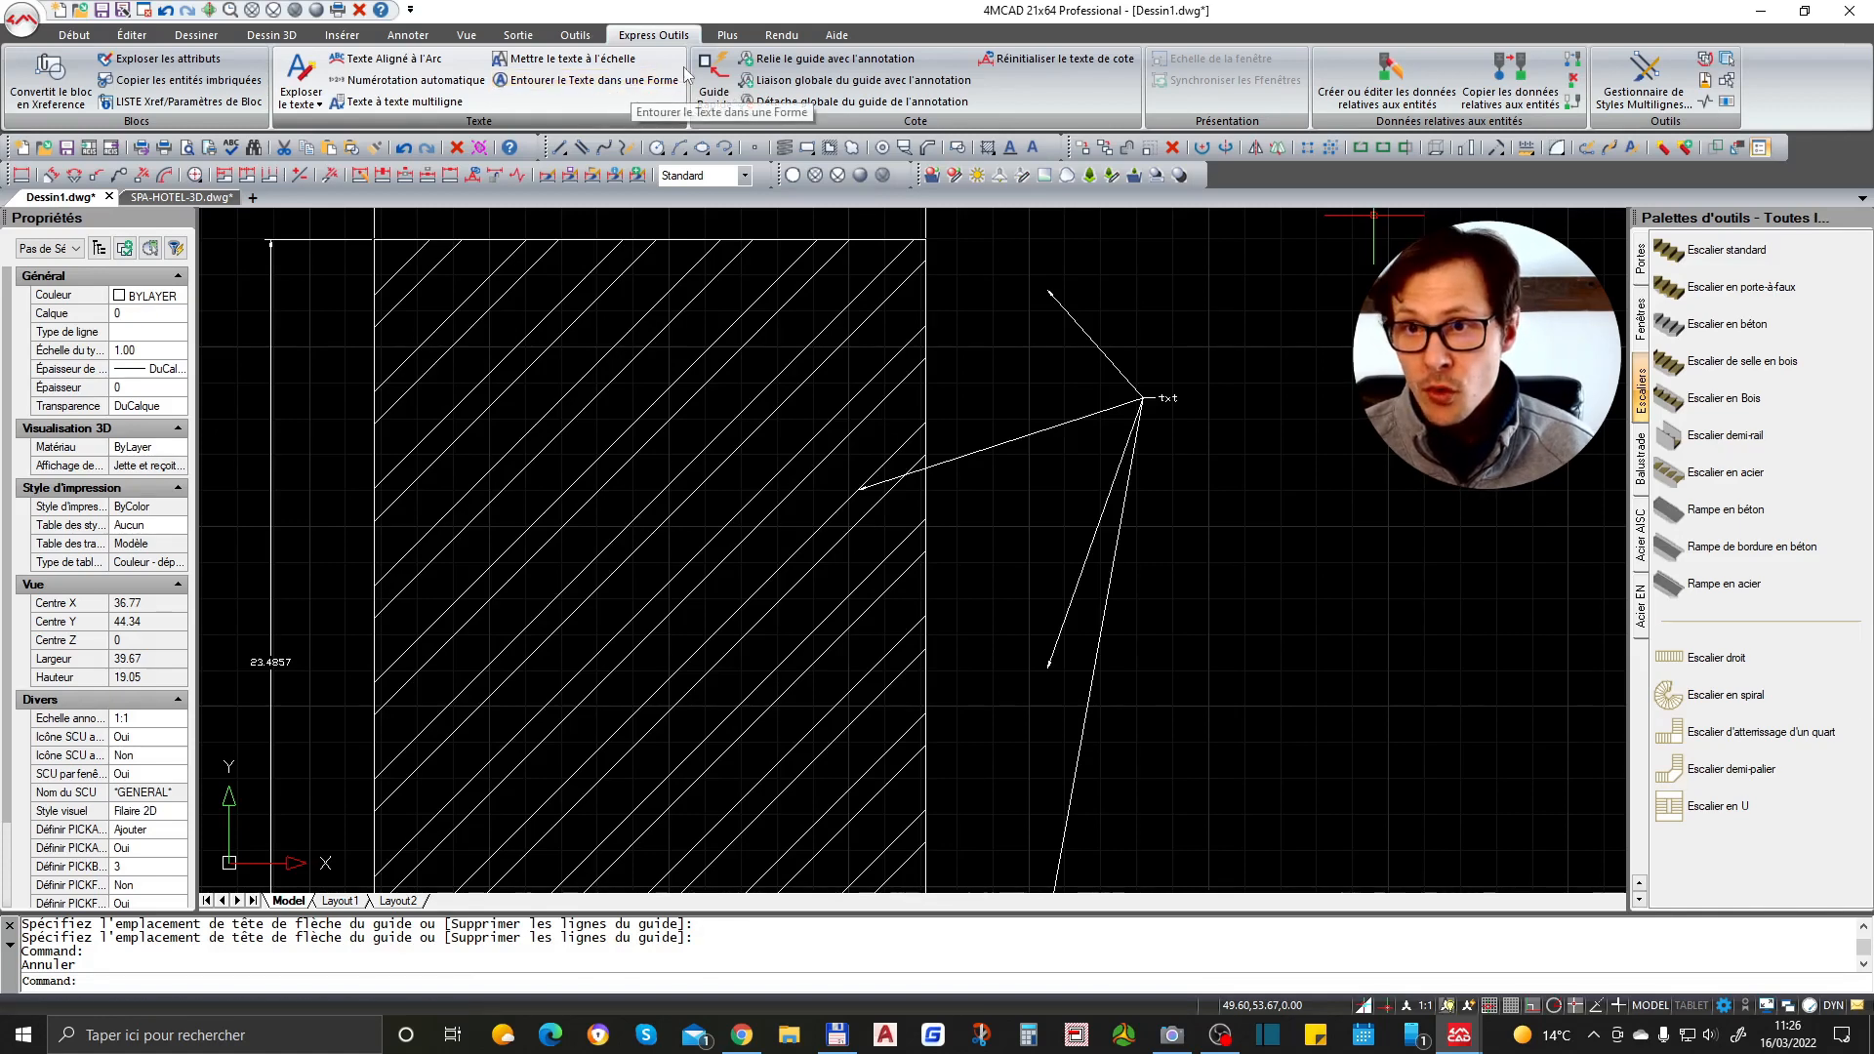
click(272, 35)
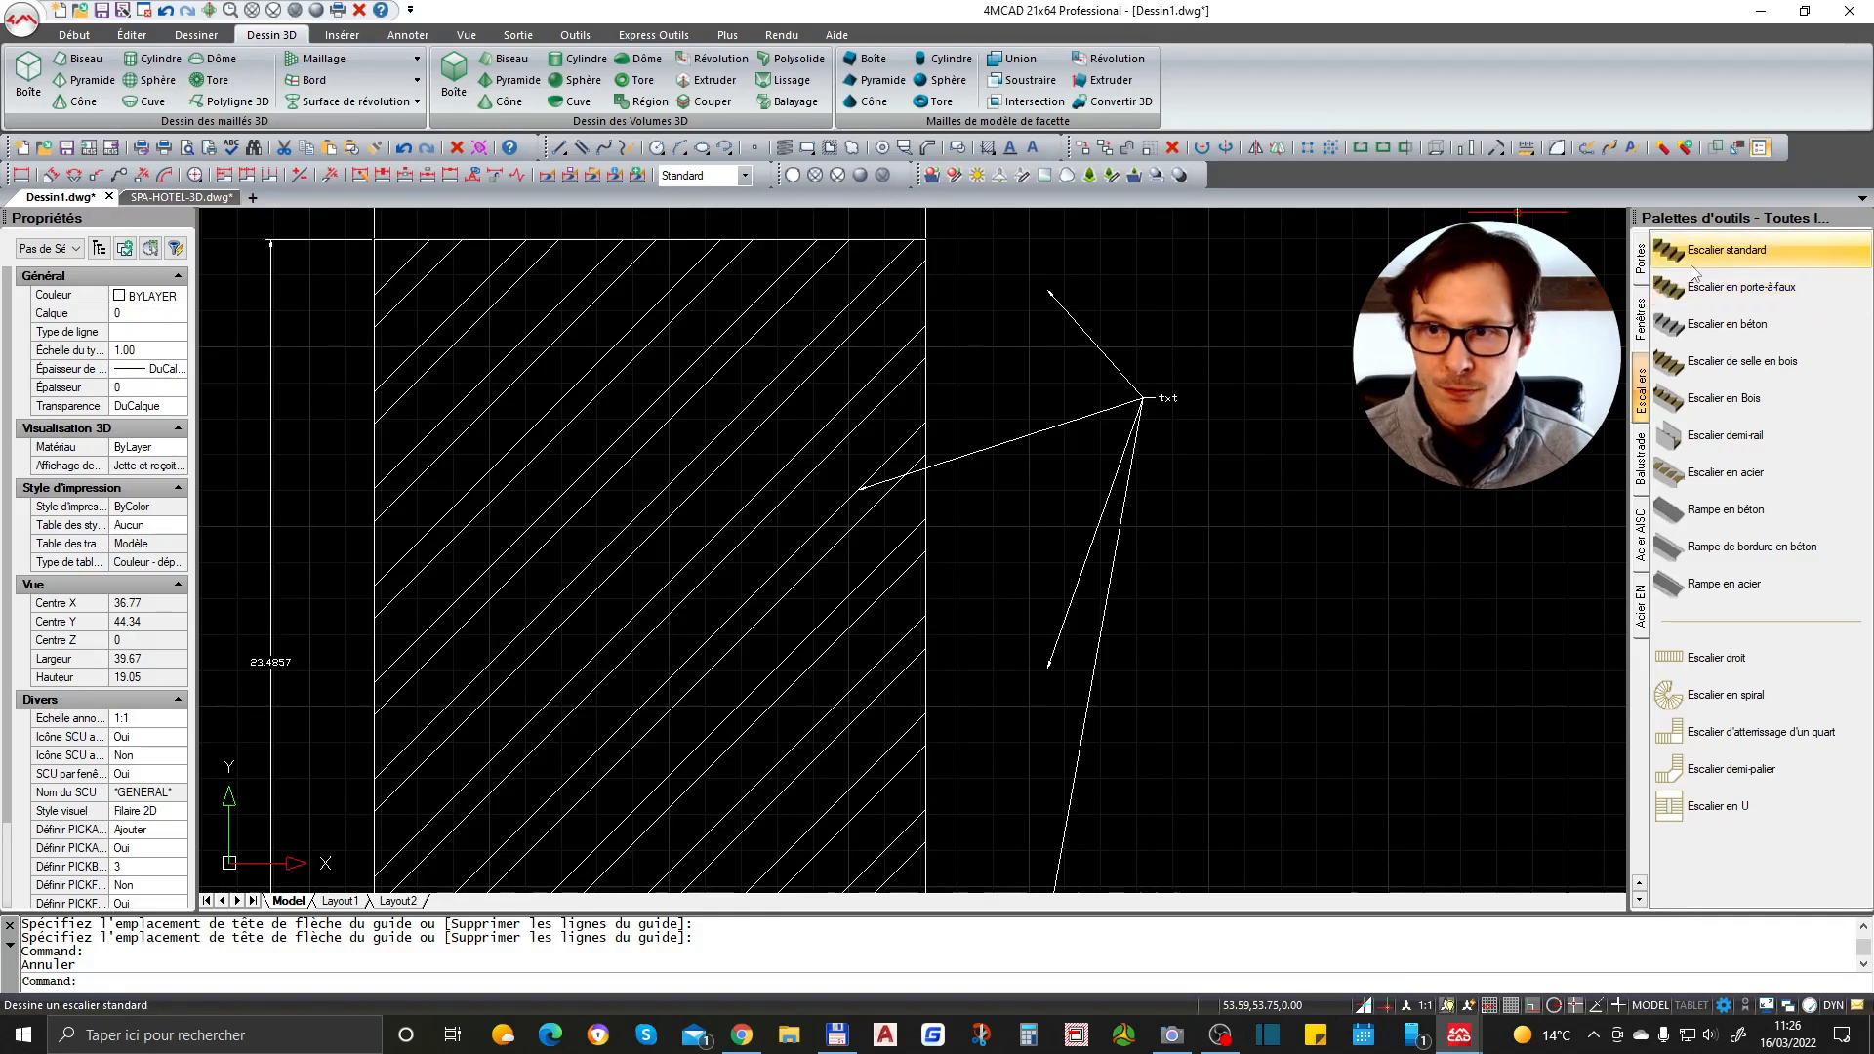
click(1641, 466)
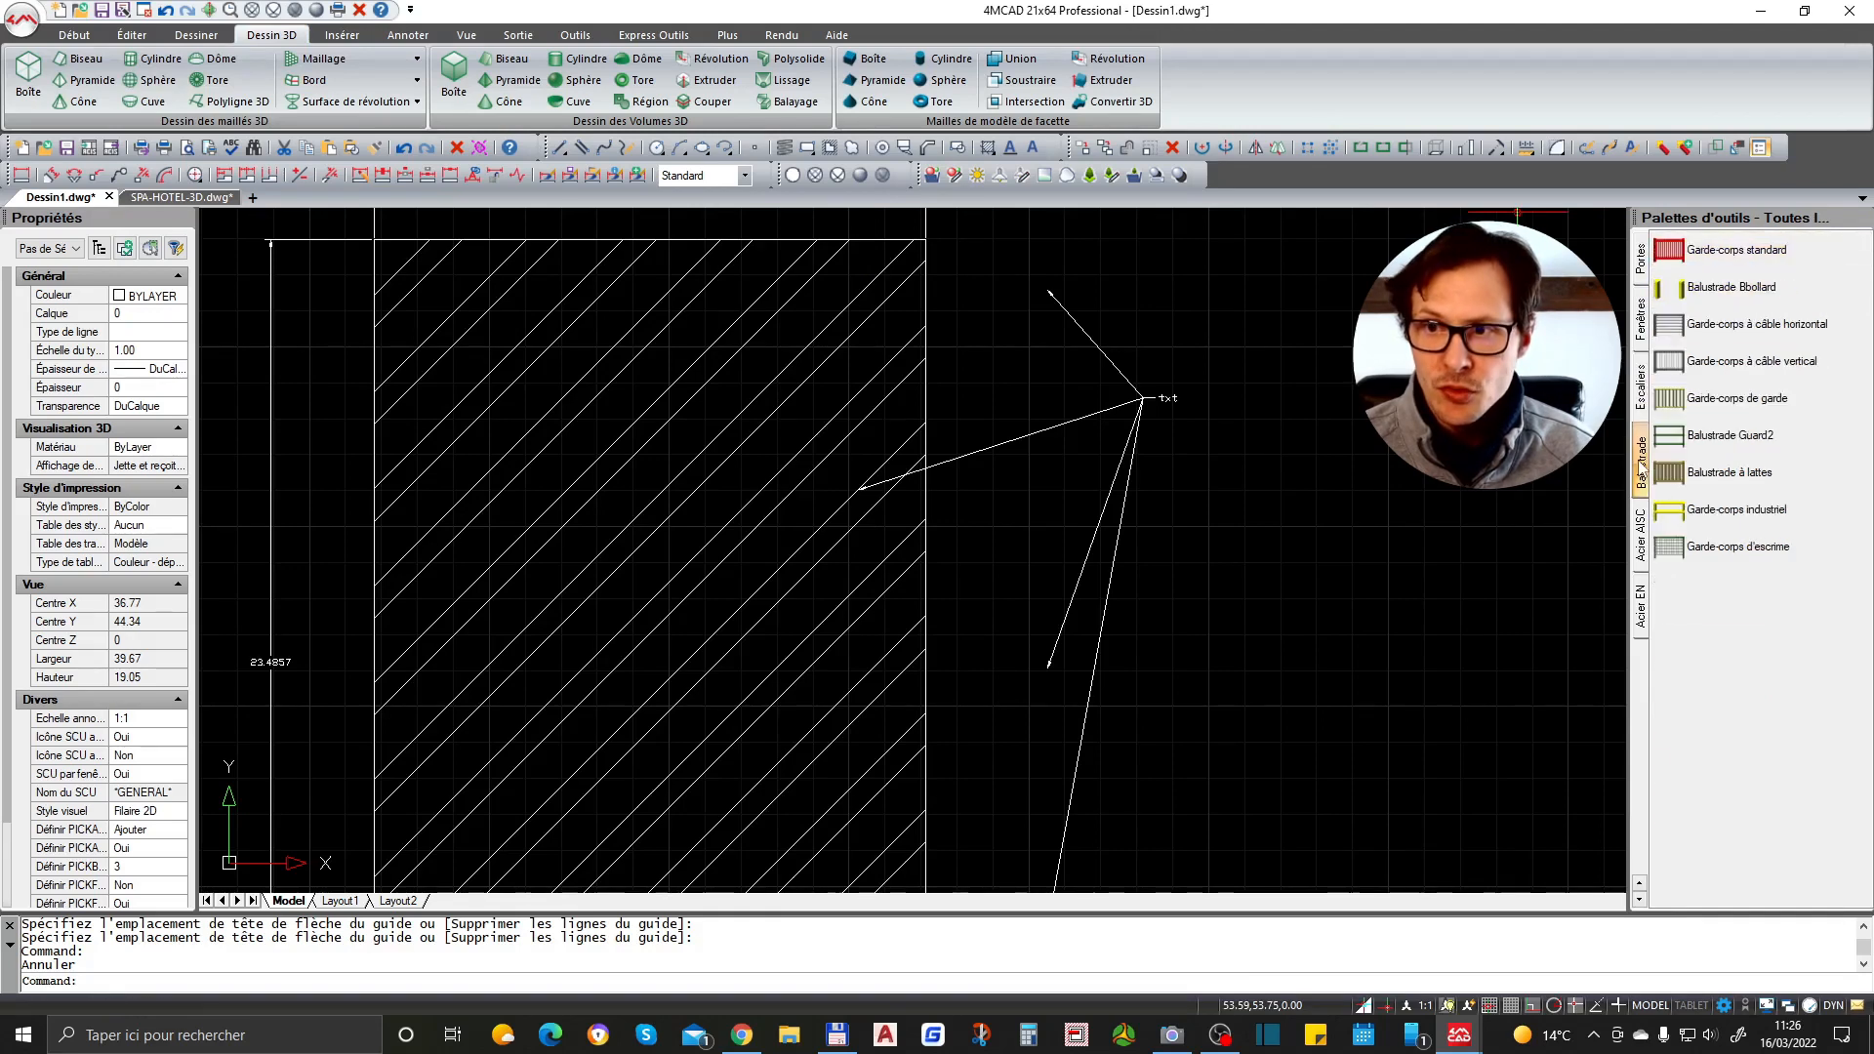
click(1641, 390)
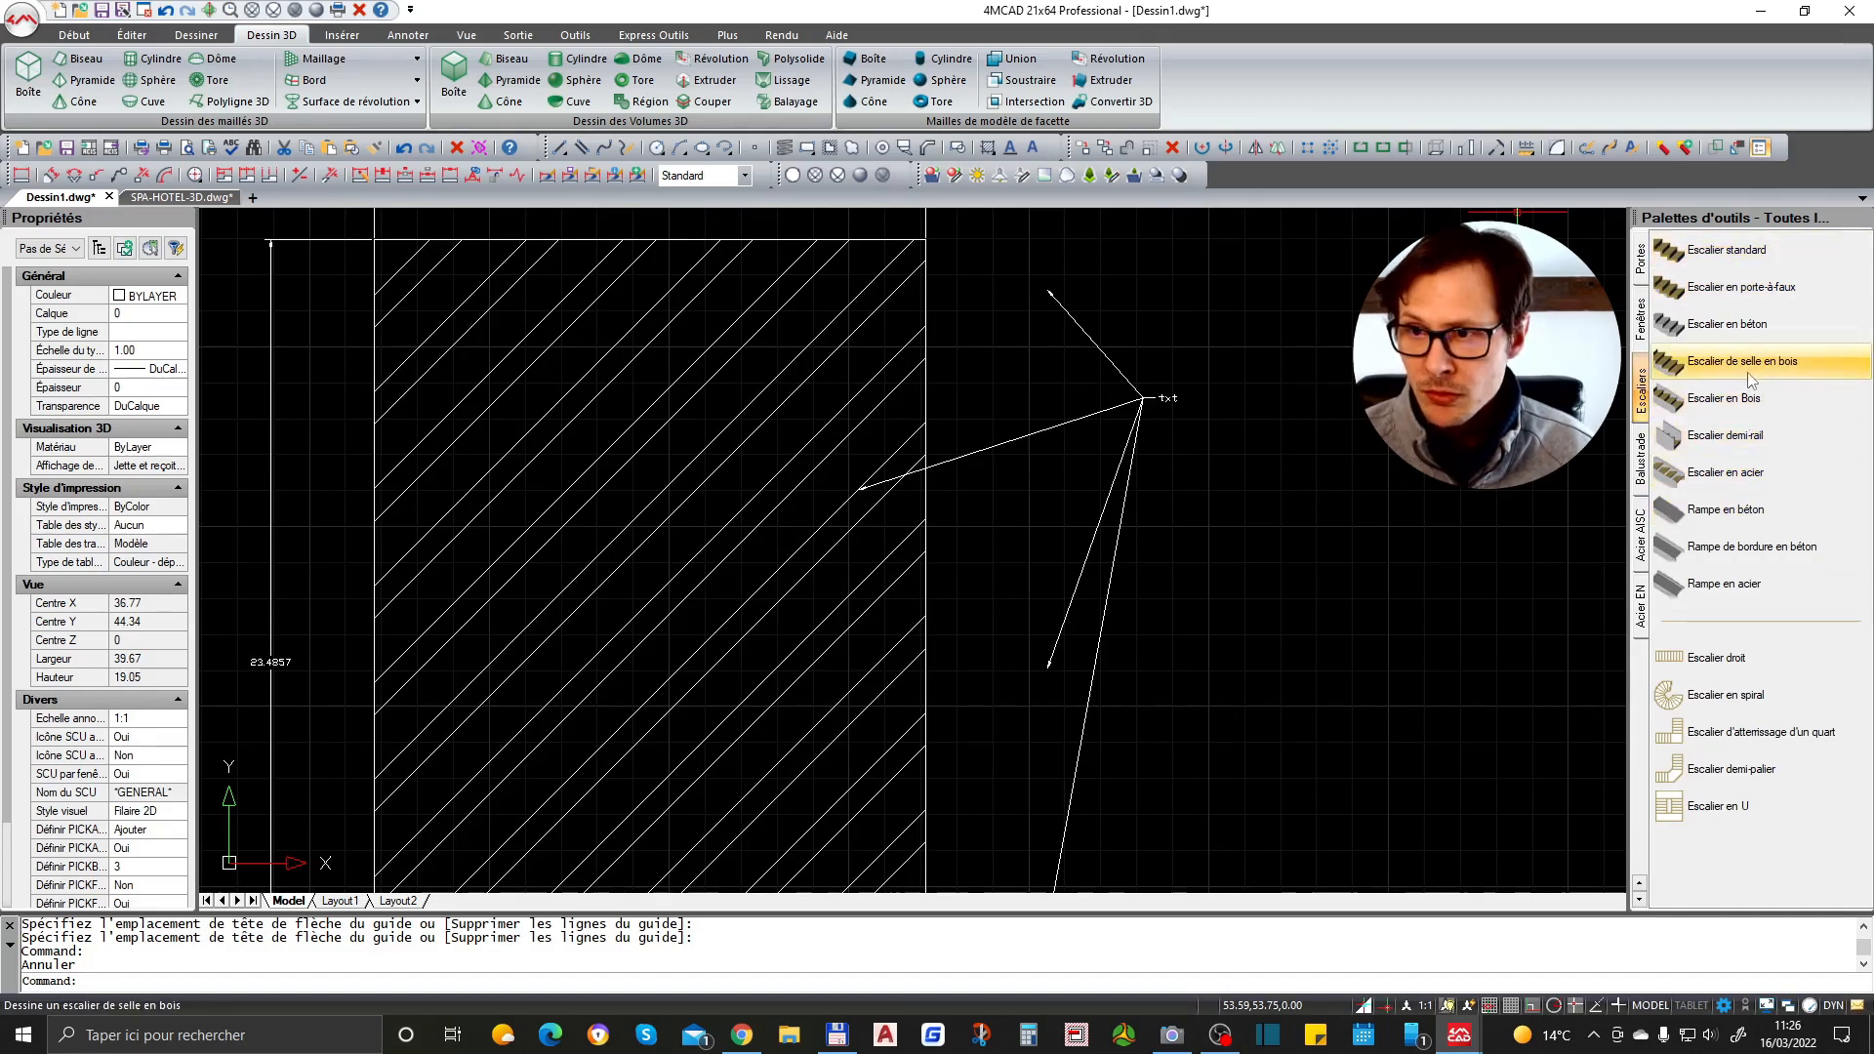
- Draw a straight stair from the Escaliers tool palette, placing its start and end points to the right of the rectangle
click(1729, 662)
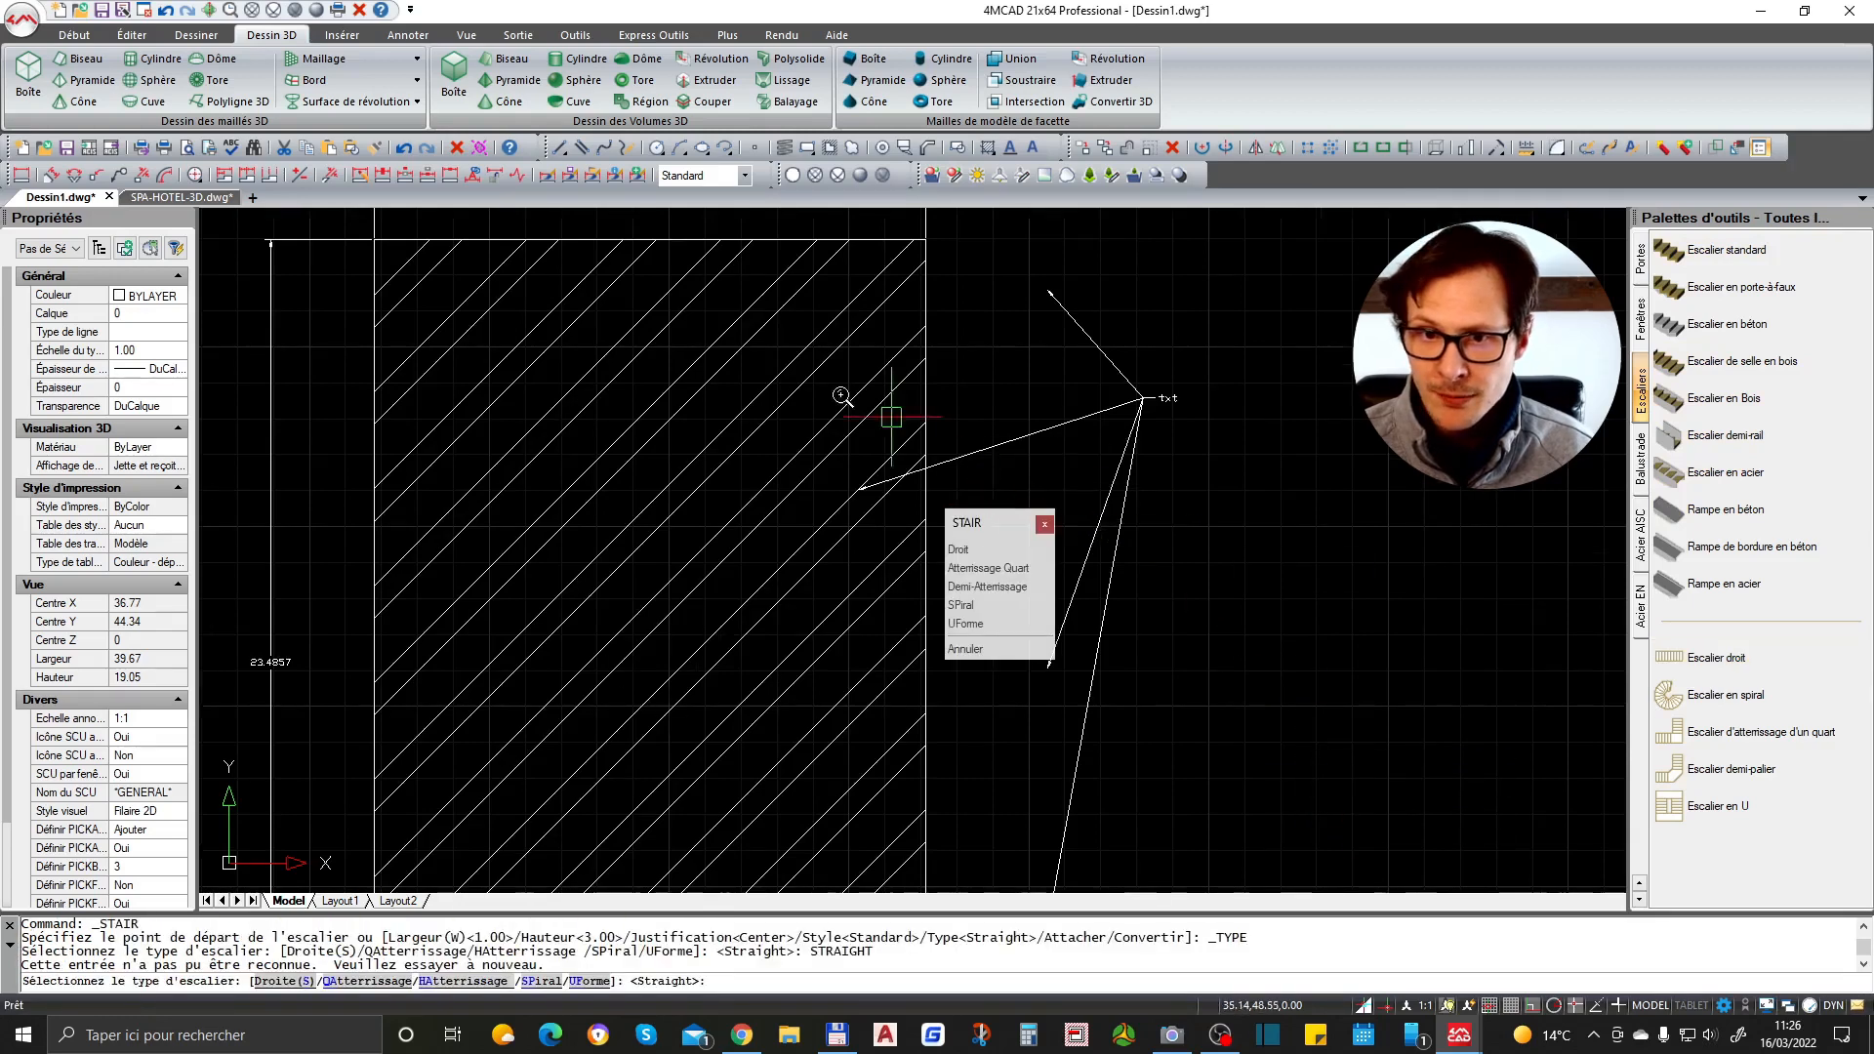
scroll(845, 402, down, 3)
scroll(991, 446, up, 2)
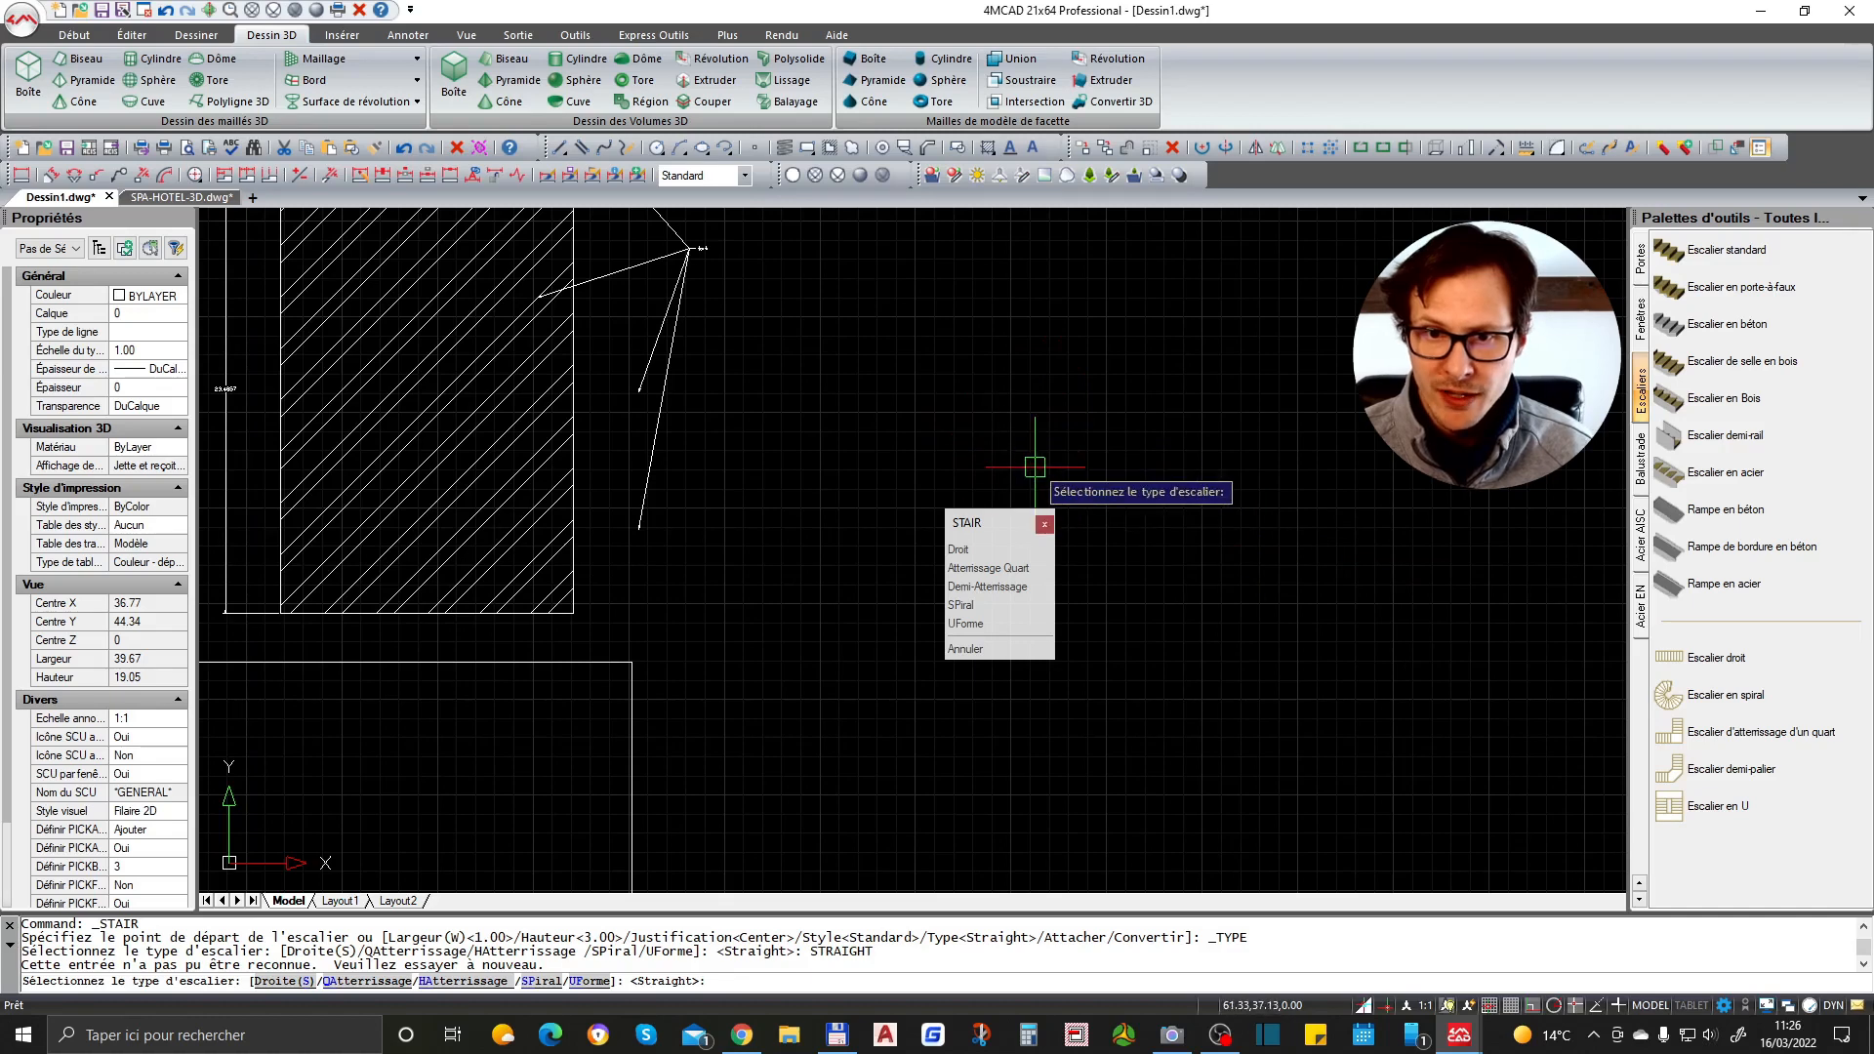
click(960, 553)
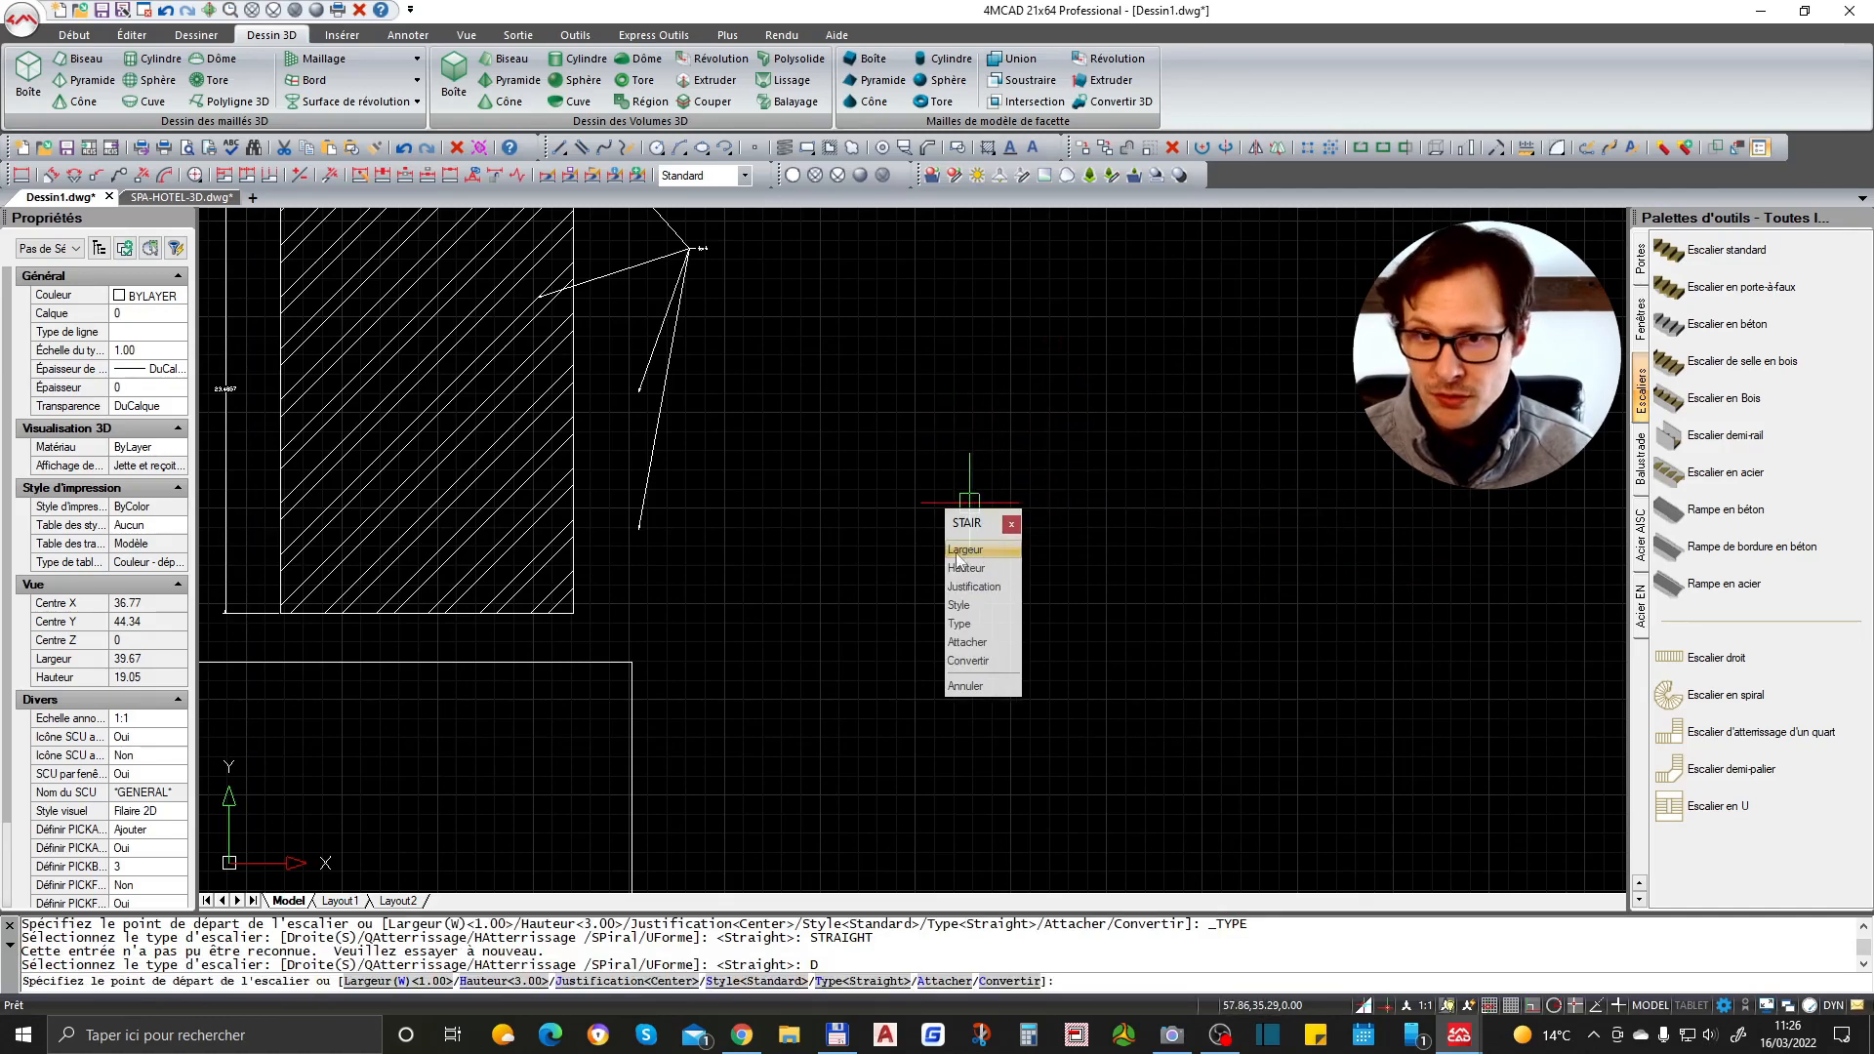
click(958, 427)
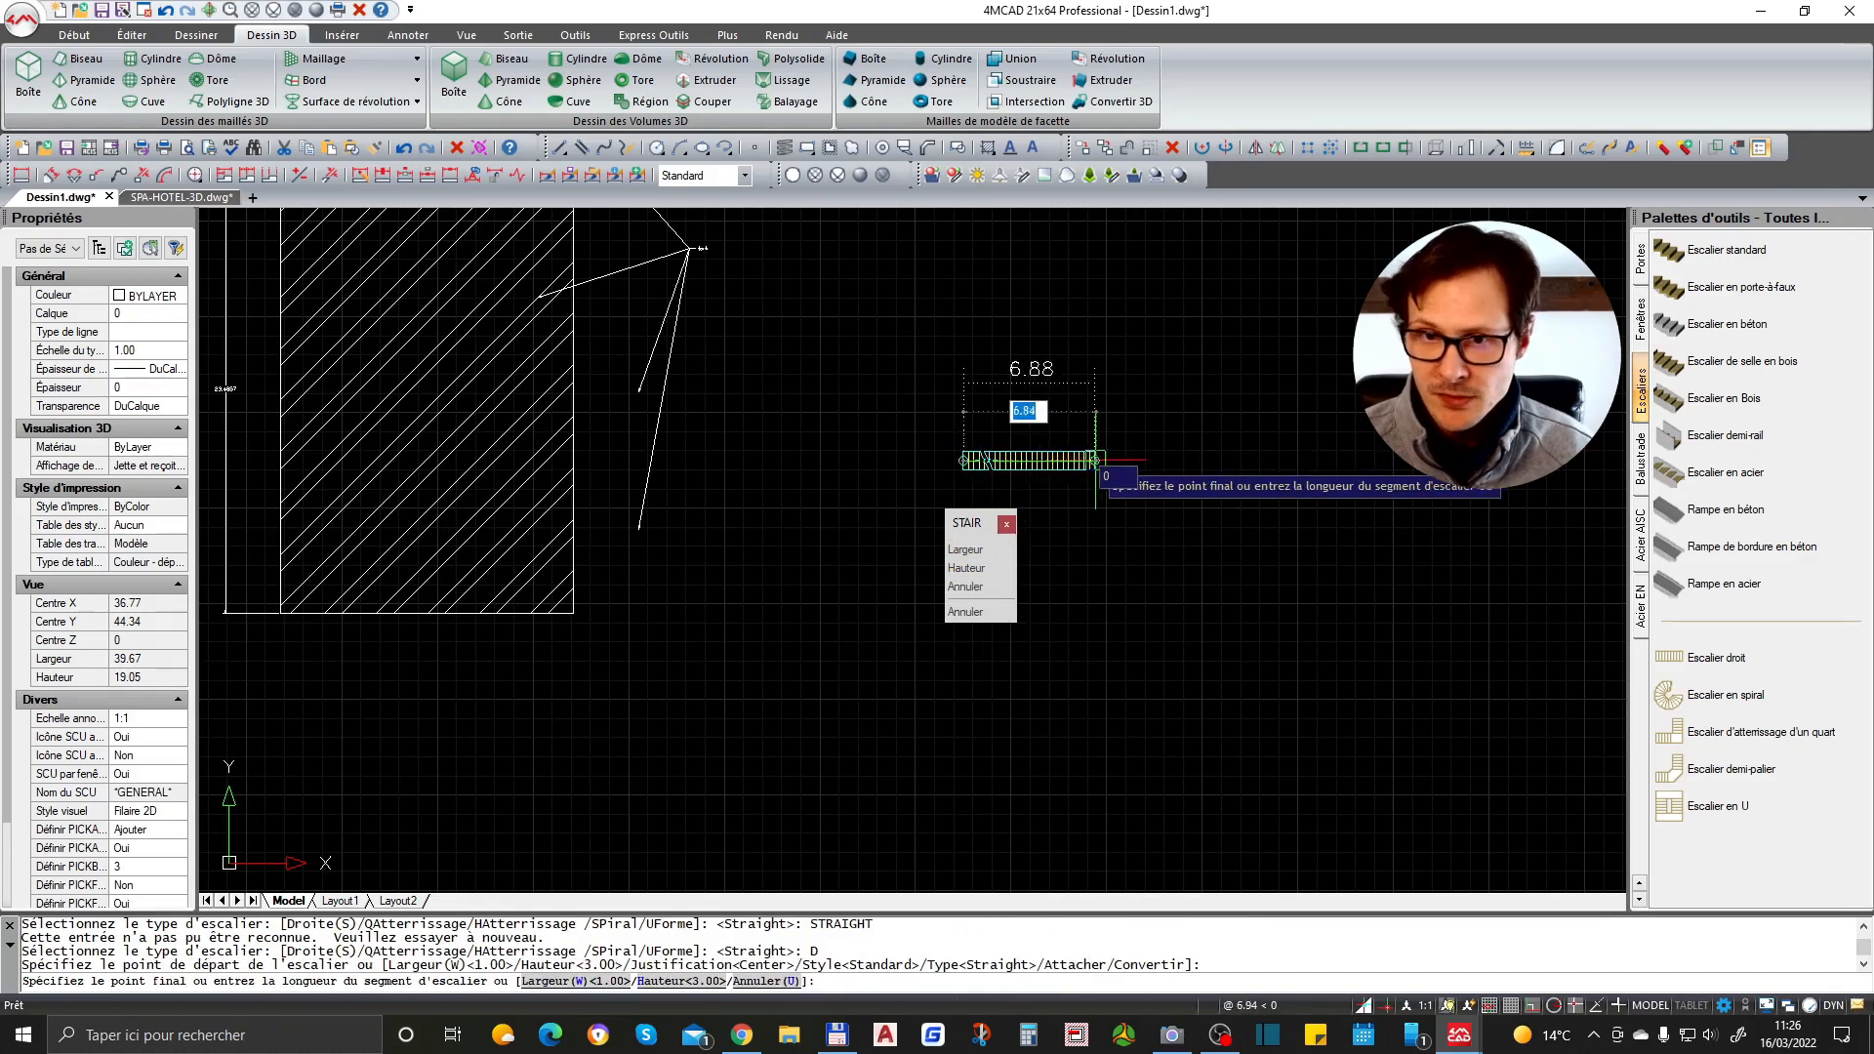
scroll(1093, 435, up, 2)
scroll(908, 498, up, 1)
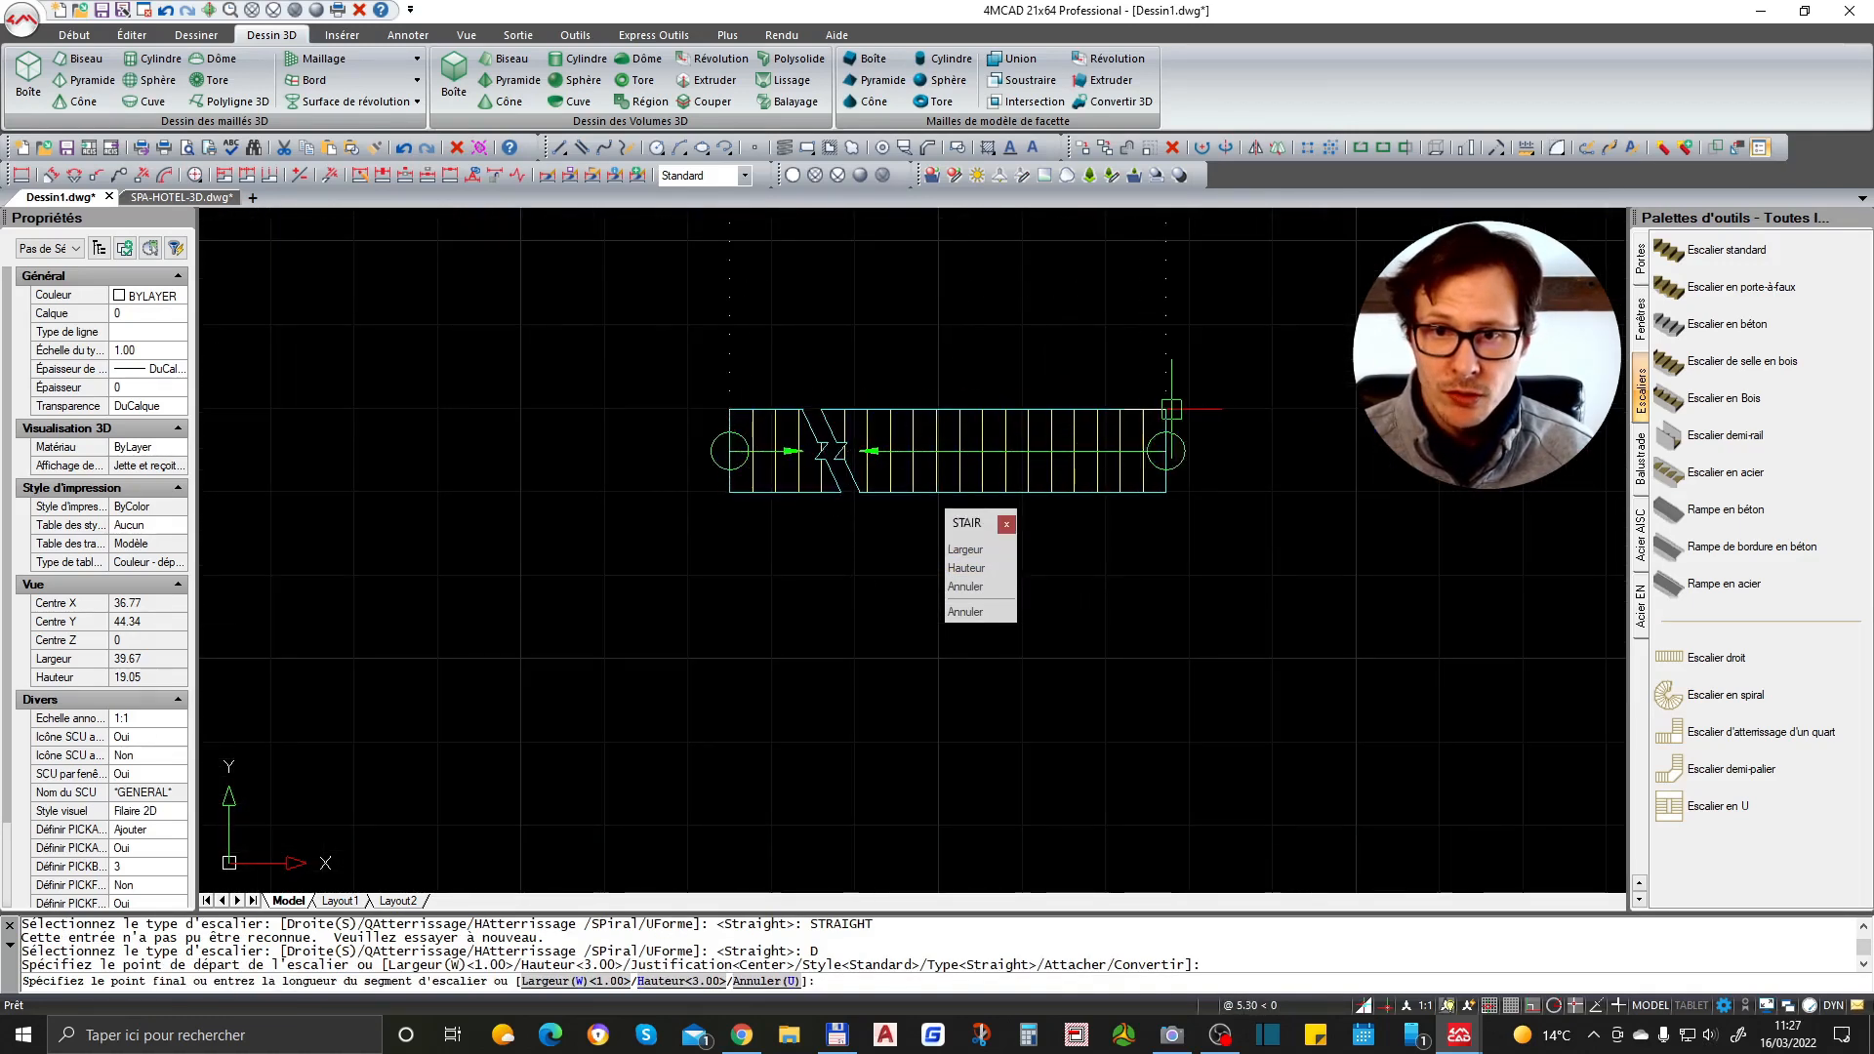
scroll(963, 369, down, 1)
click(1057, 398)
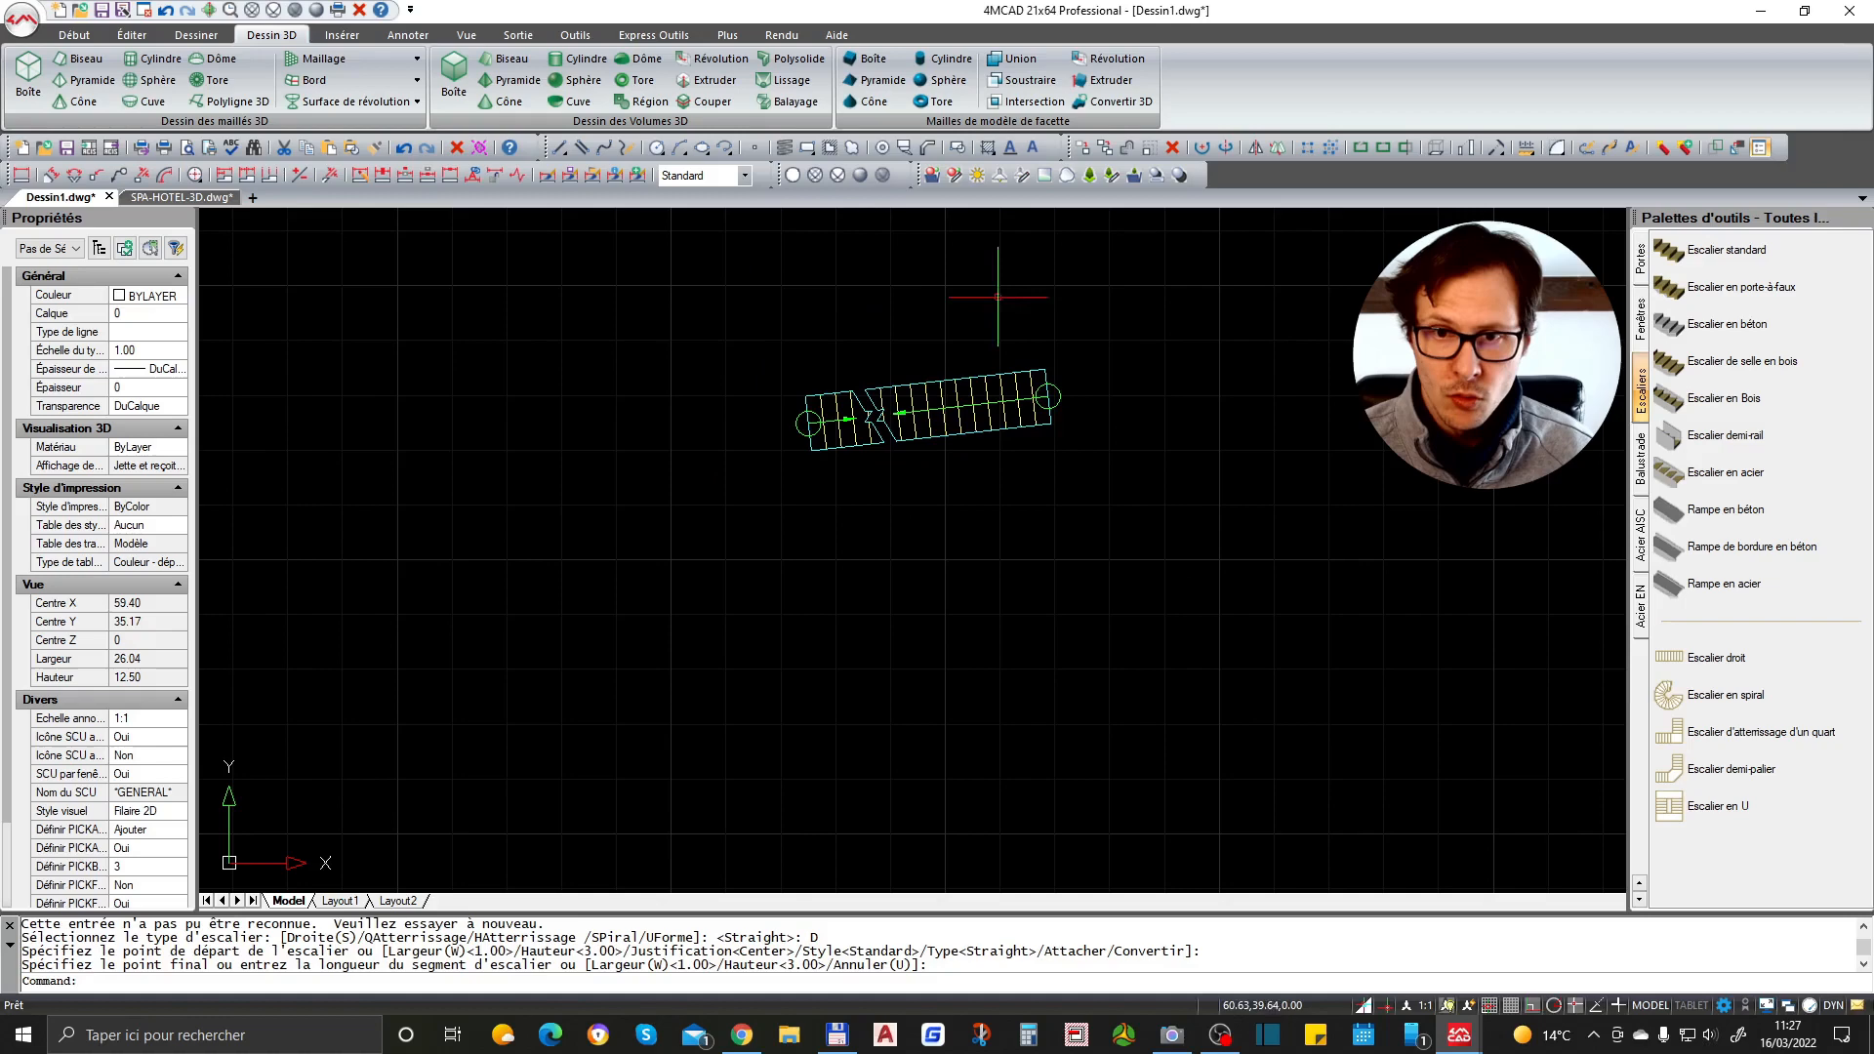
- Orbit and zoom around the stair to examine it in 3D
scroll(894, 413, up, 2)
scroll(1147, 586, down, 2)
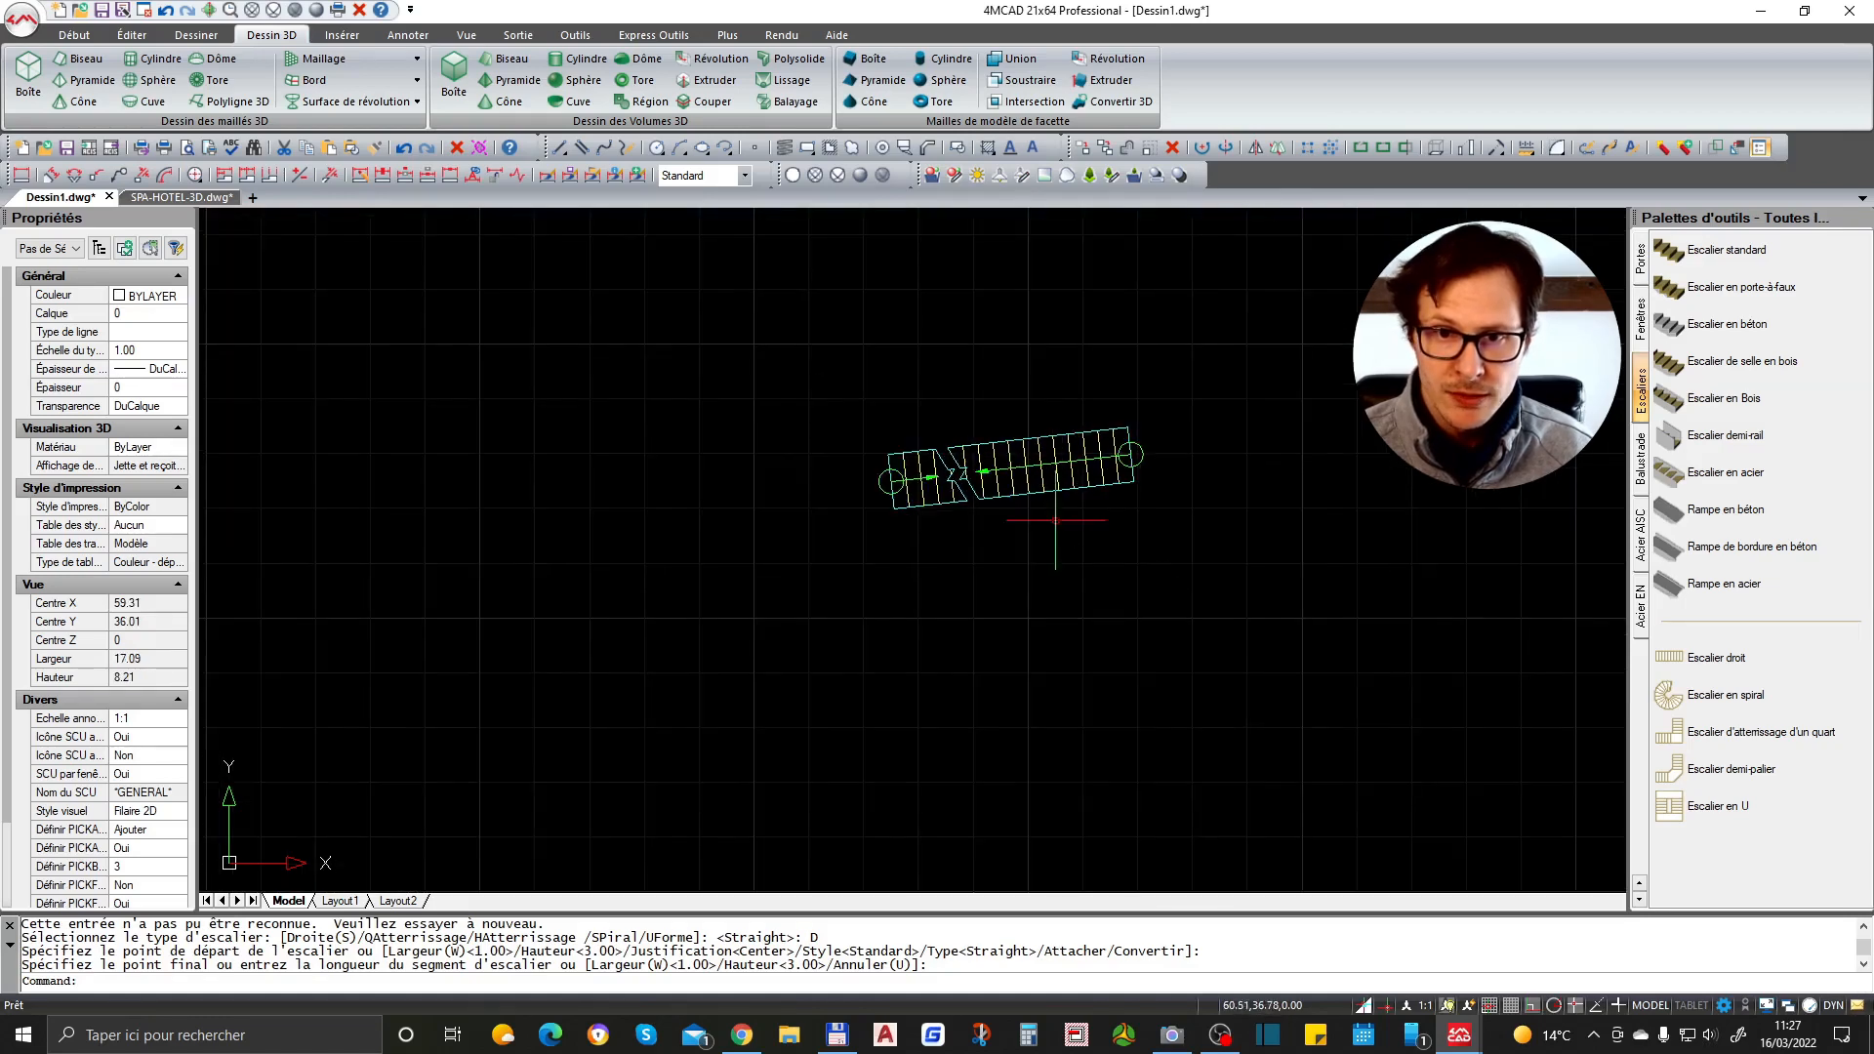
scroll(1044, 491, up, 3)
shift+middle_drag(963, 514, 955, 310)
mouse_move(1043, 361)
shift+middle_down()
mouse_move(1024, 548)
mouse_move(1075, 481)
mouse_move(1074, 435)
mouse_move(1100, 719)
shift+middle_up()
scroll(1122, 605, down, 5)
scroll(1109, 504, down, 2)
shift+middle_drag(1106, 501, 1125, 432)
scroll(1123, 537, up, 4)
shift+middle_drag(1120, 549, 1213, 523)
scroll(1034, 462, up, 3)
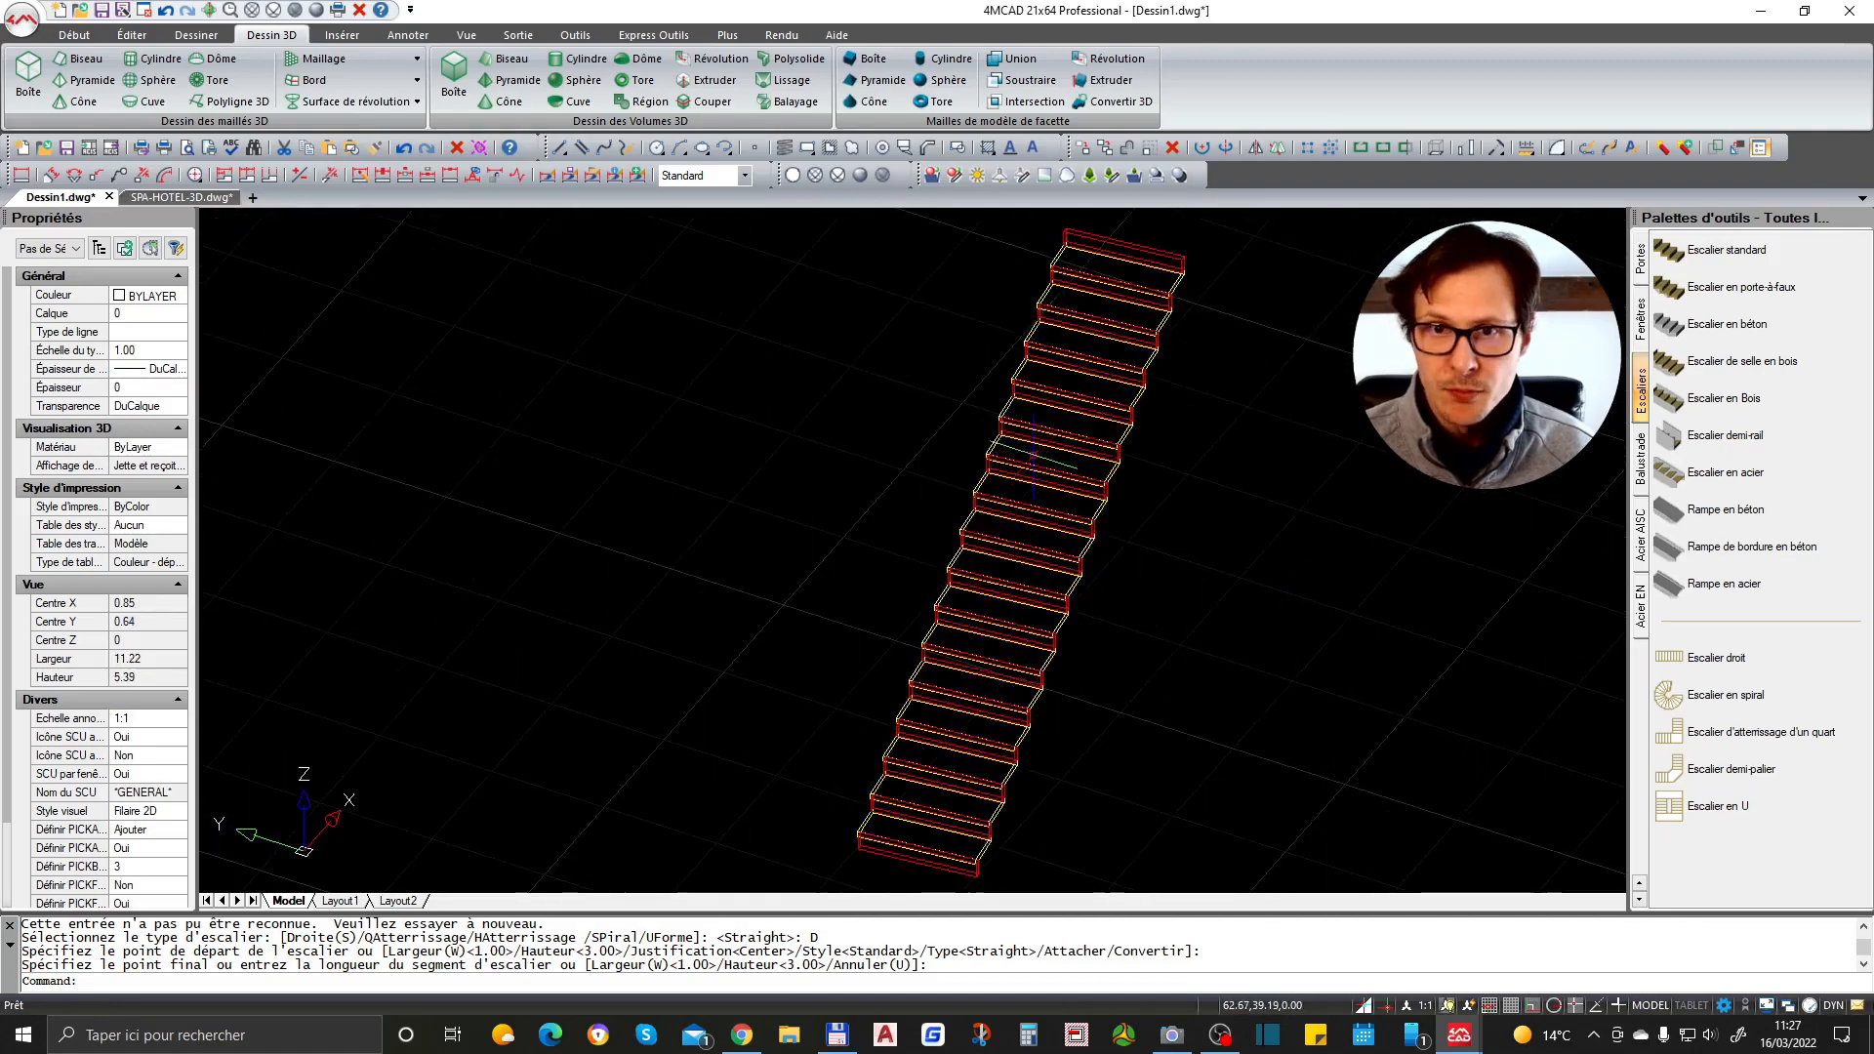
scroll(1131, 439, down, 3)
scroll(1210, 398, up, 1)
shift+middle_drag(1256, 449, 1024, 472)
scroll(1054, 410, down, 3)
scroll(1247, 691, up, 4)
scroll(1047, 508, up, 2)
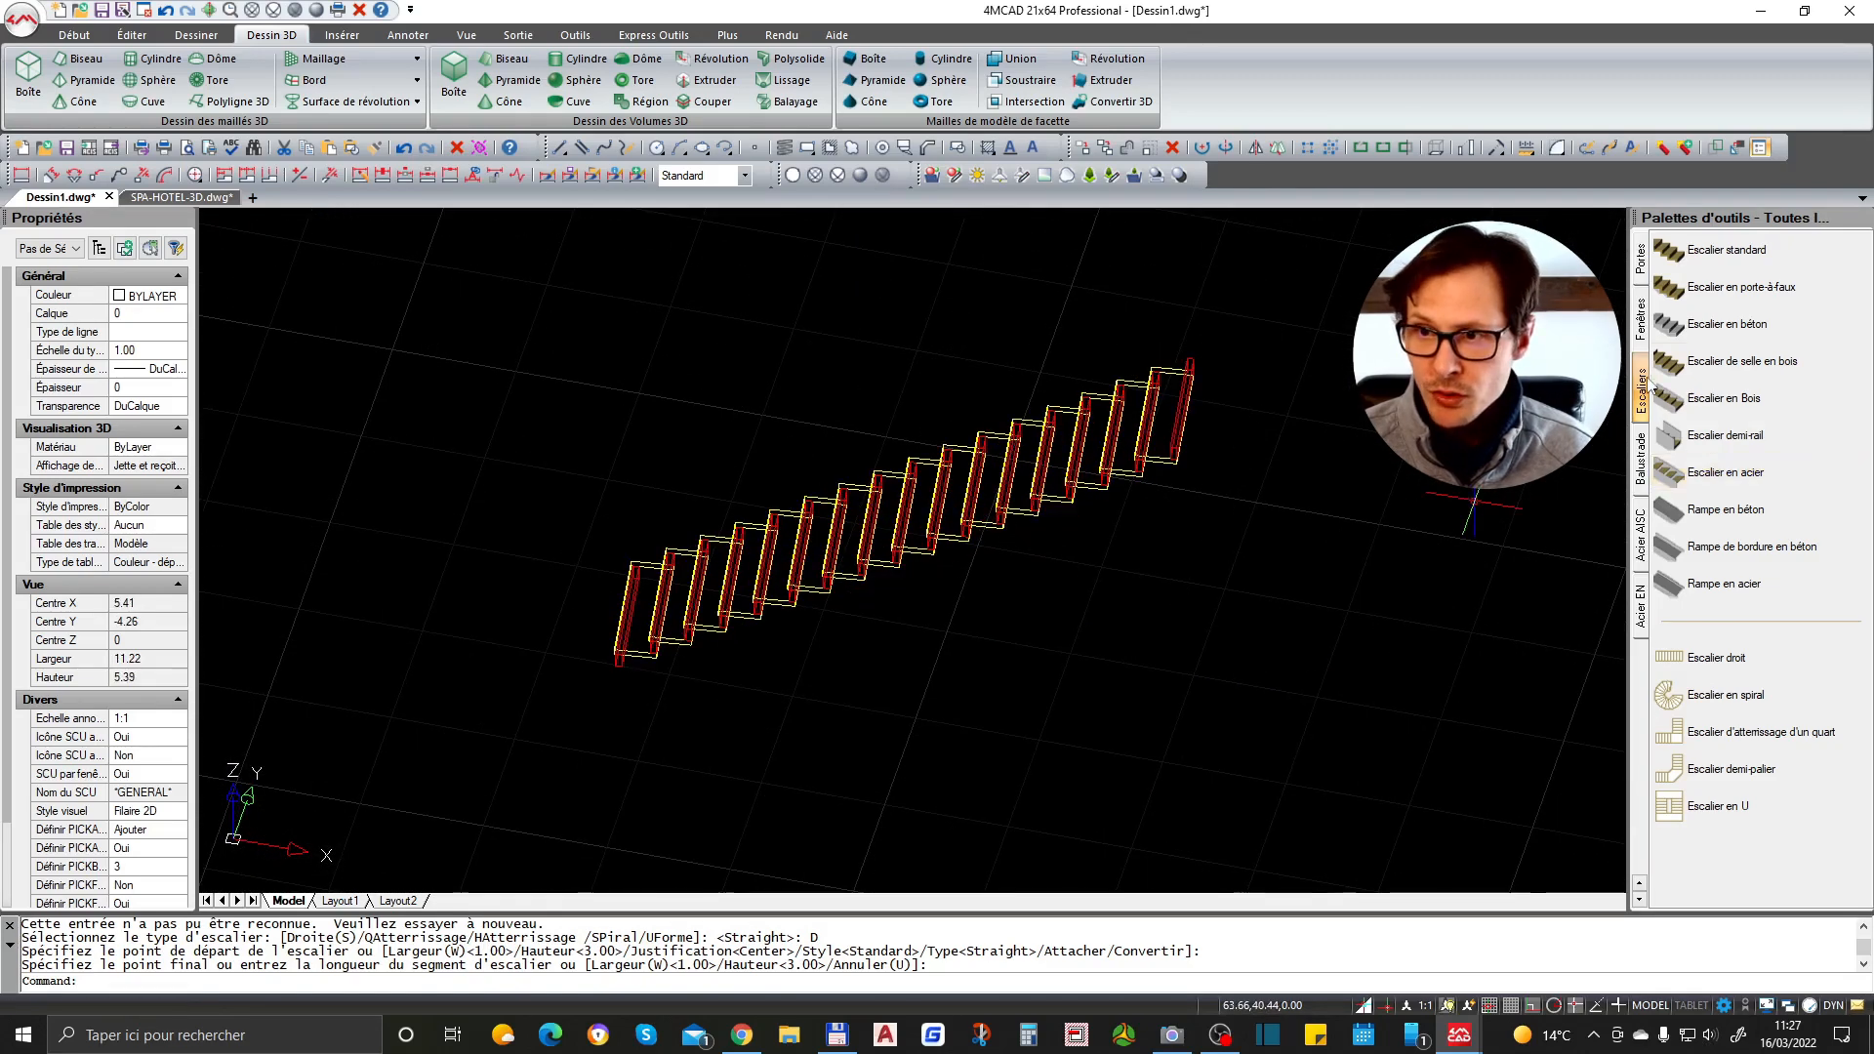
- Insert an S610 x 134 steel S-shape from the Acier AISC palette below the stair, accepting the default rotation and length
click(1642, 477)
click(1644, 336)
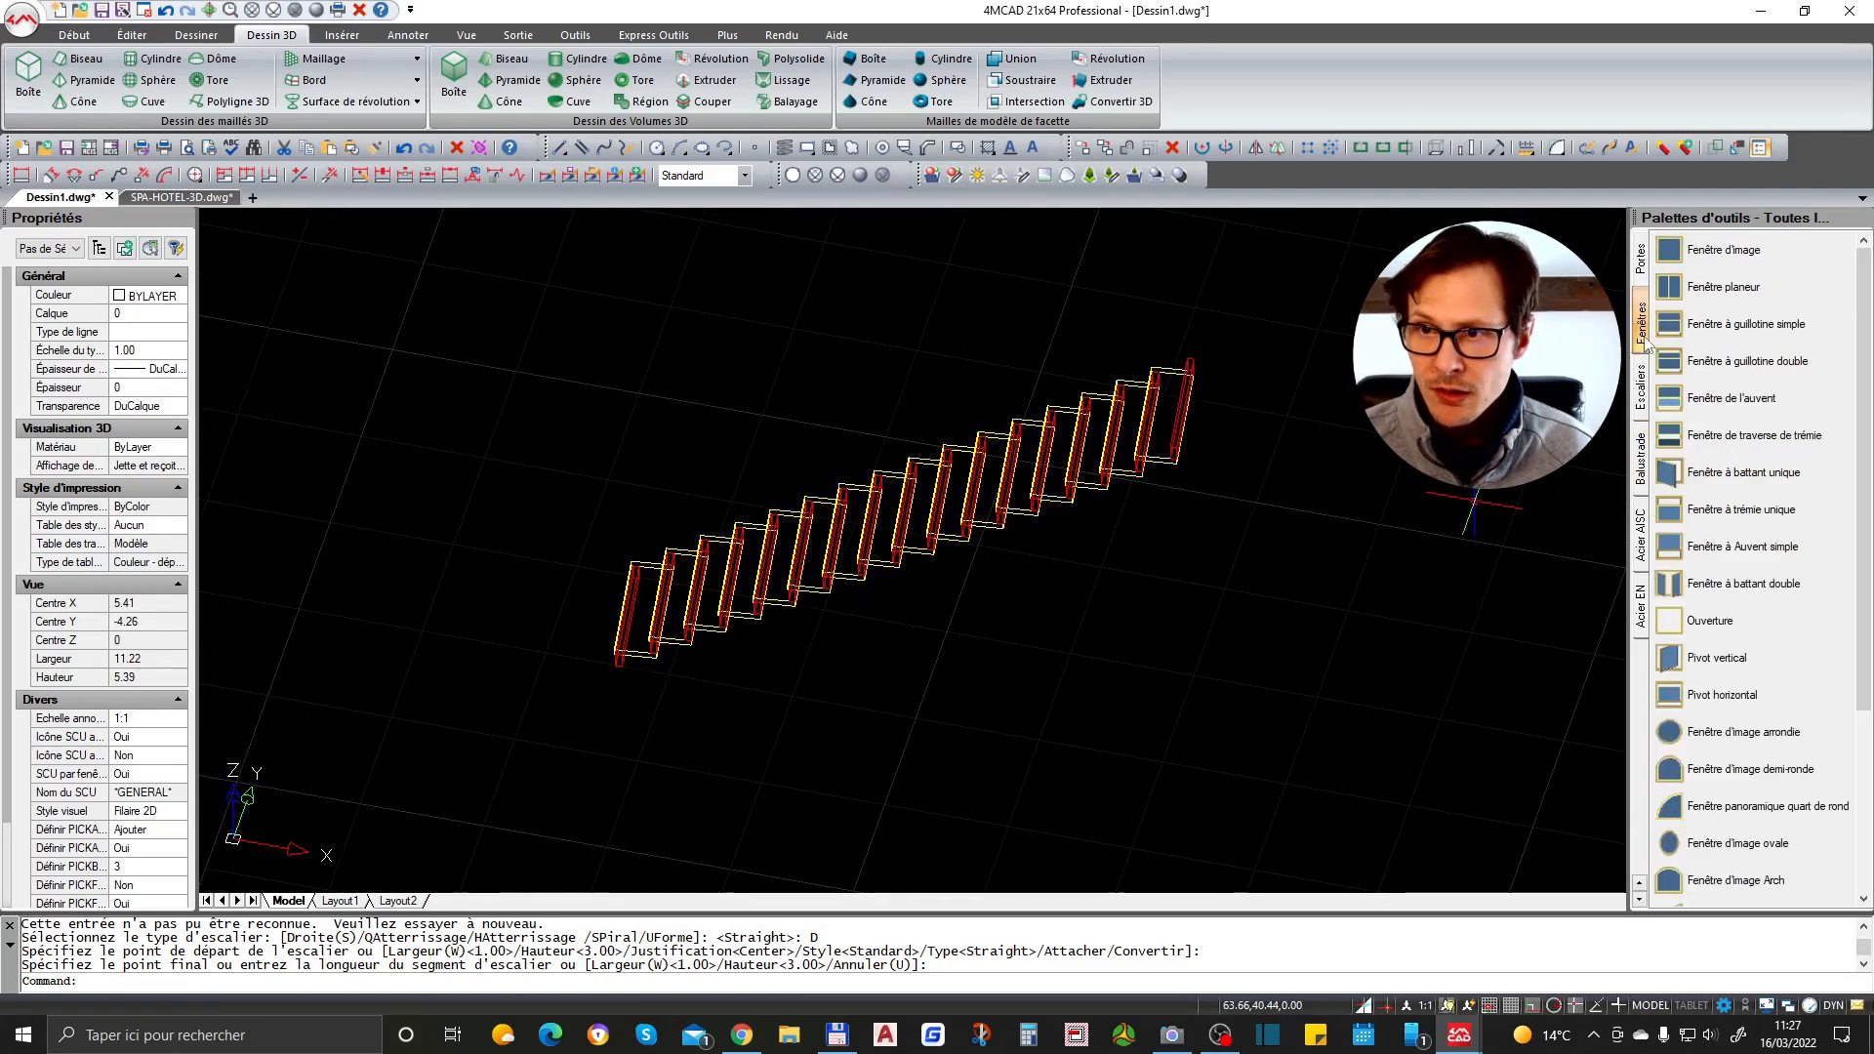
click(1642, 262)
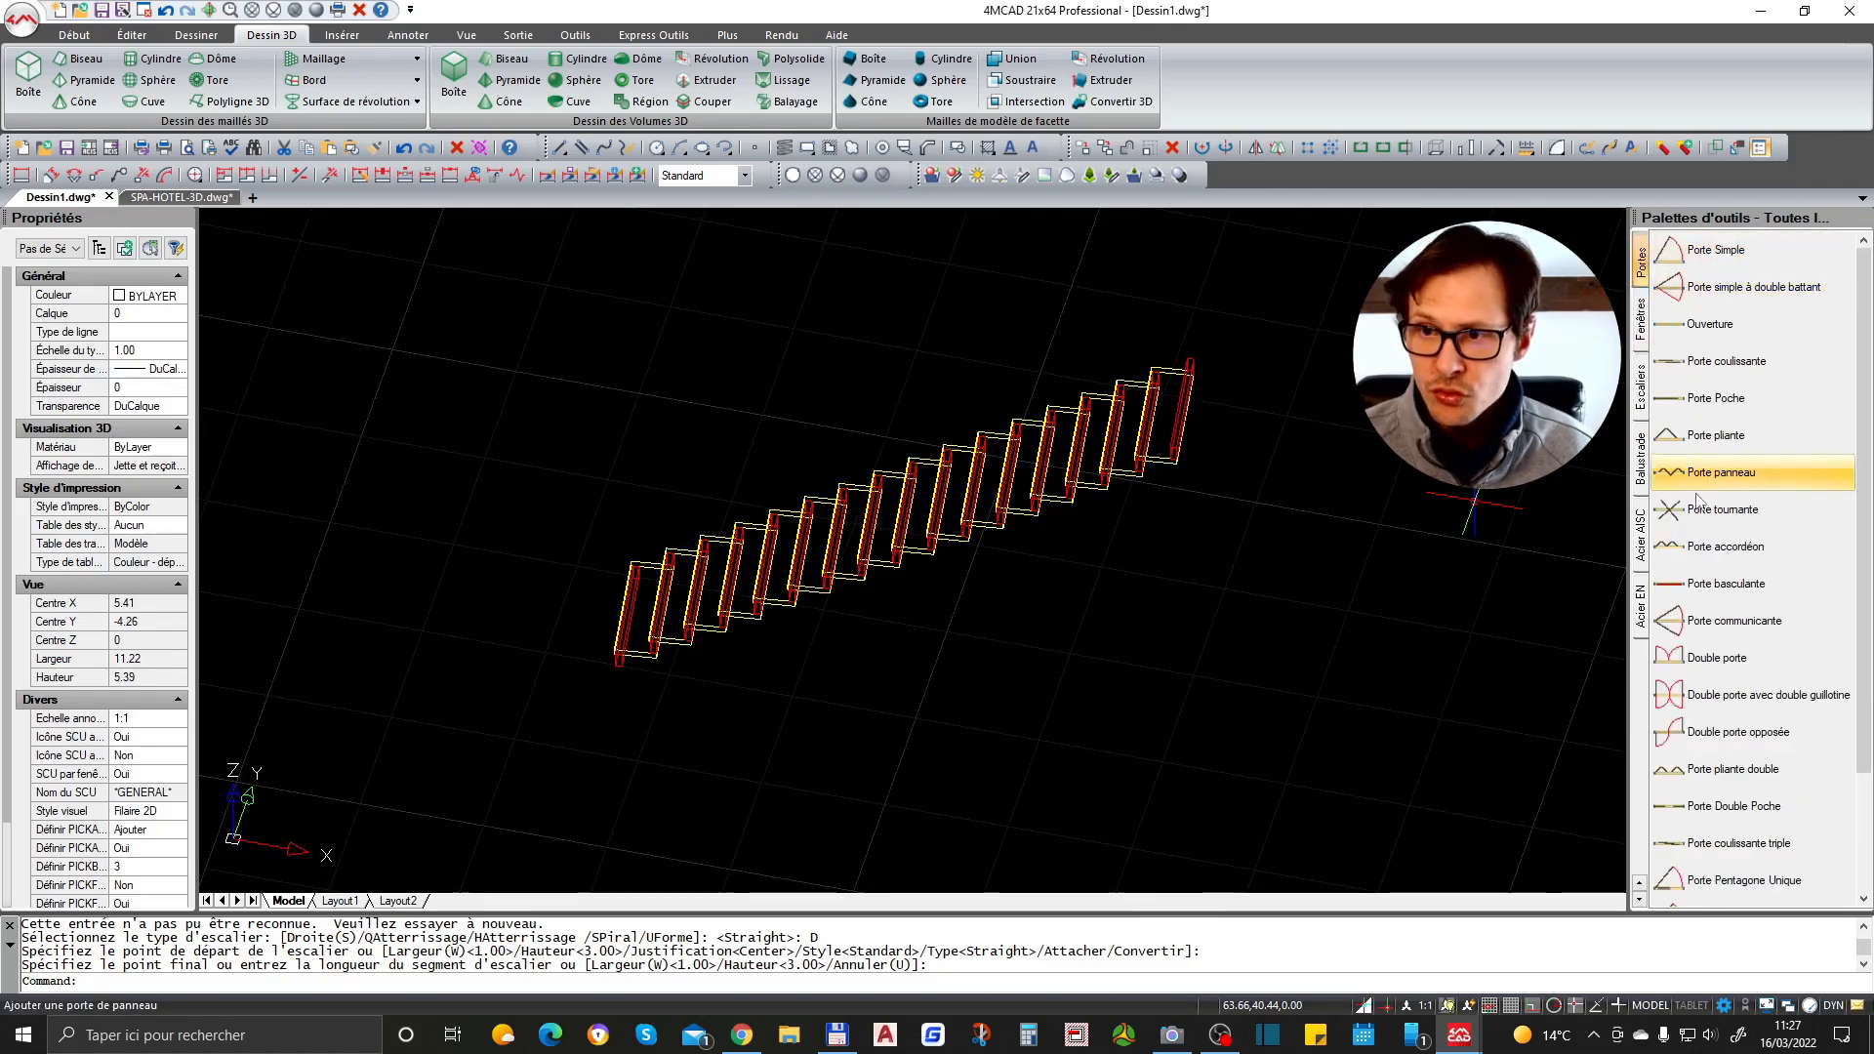
click(1640, 536)
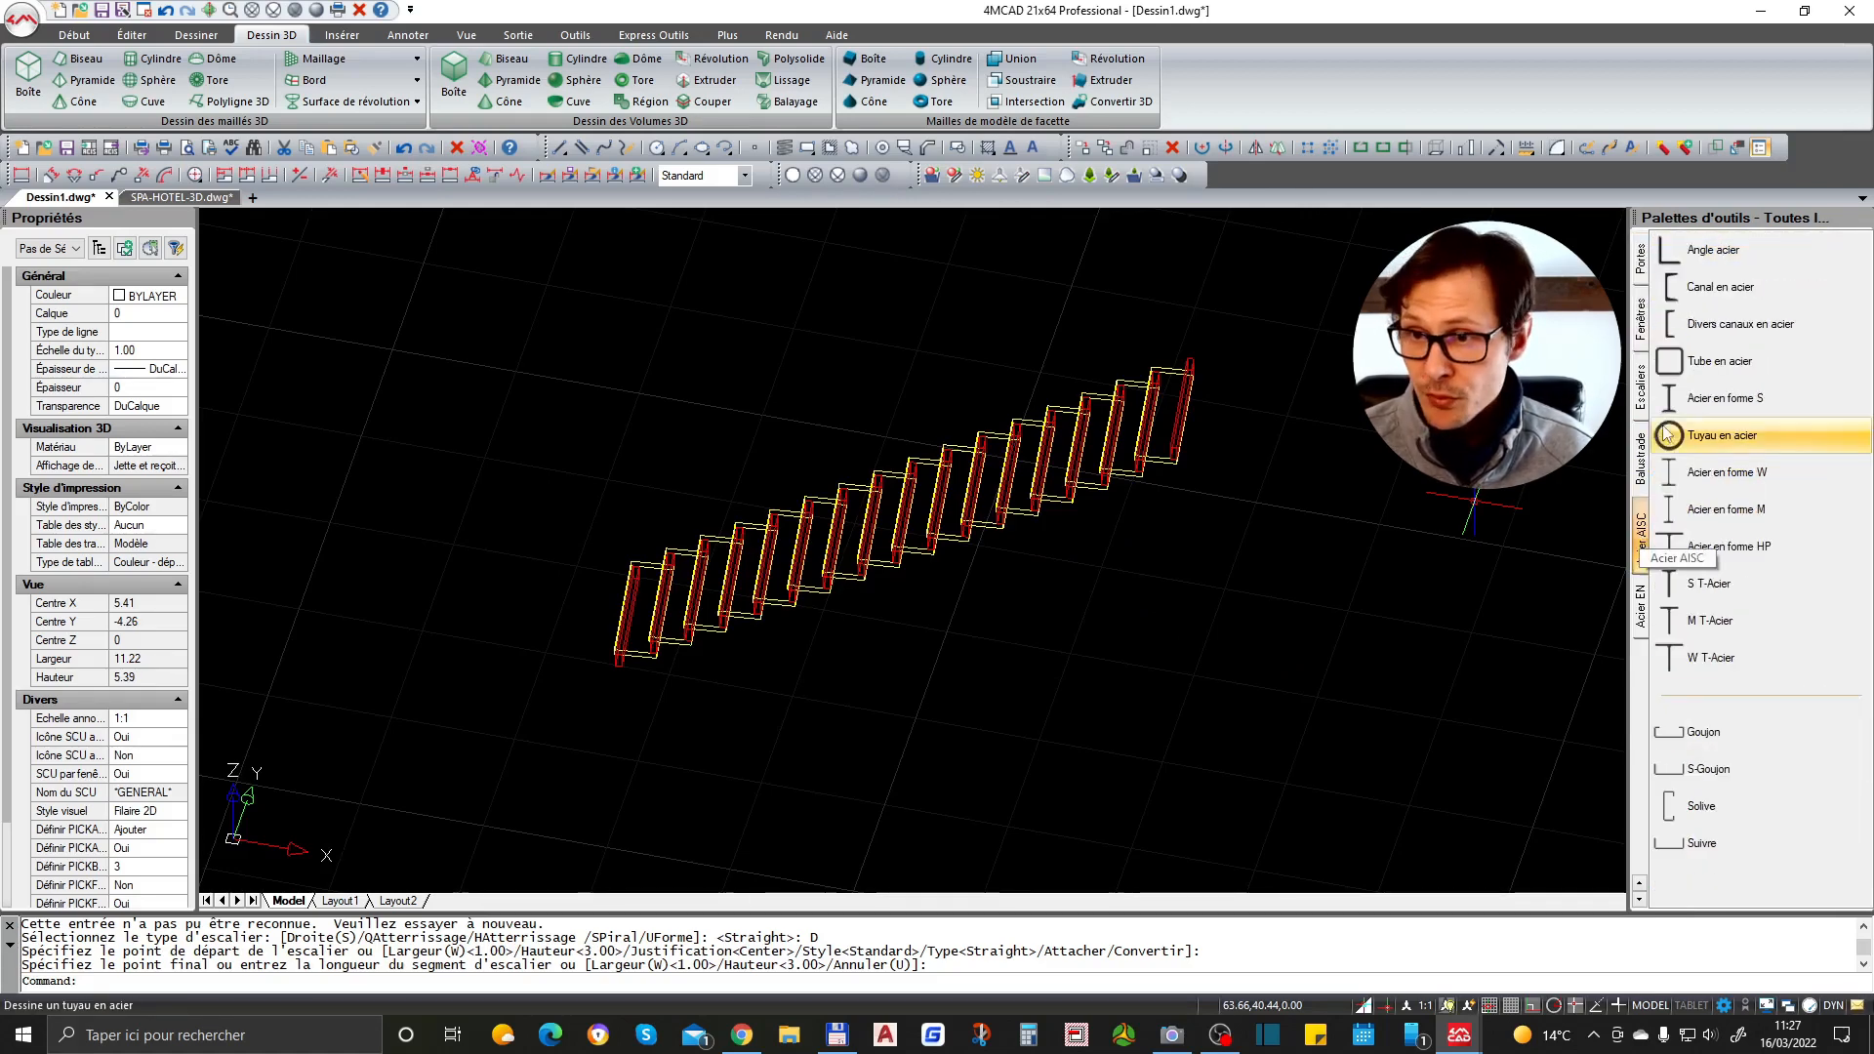
click(1698, 410)
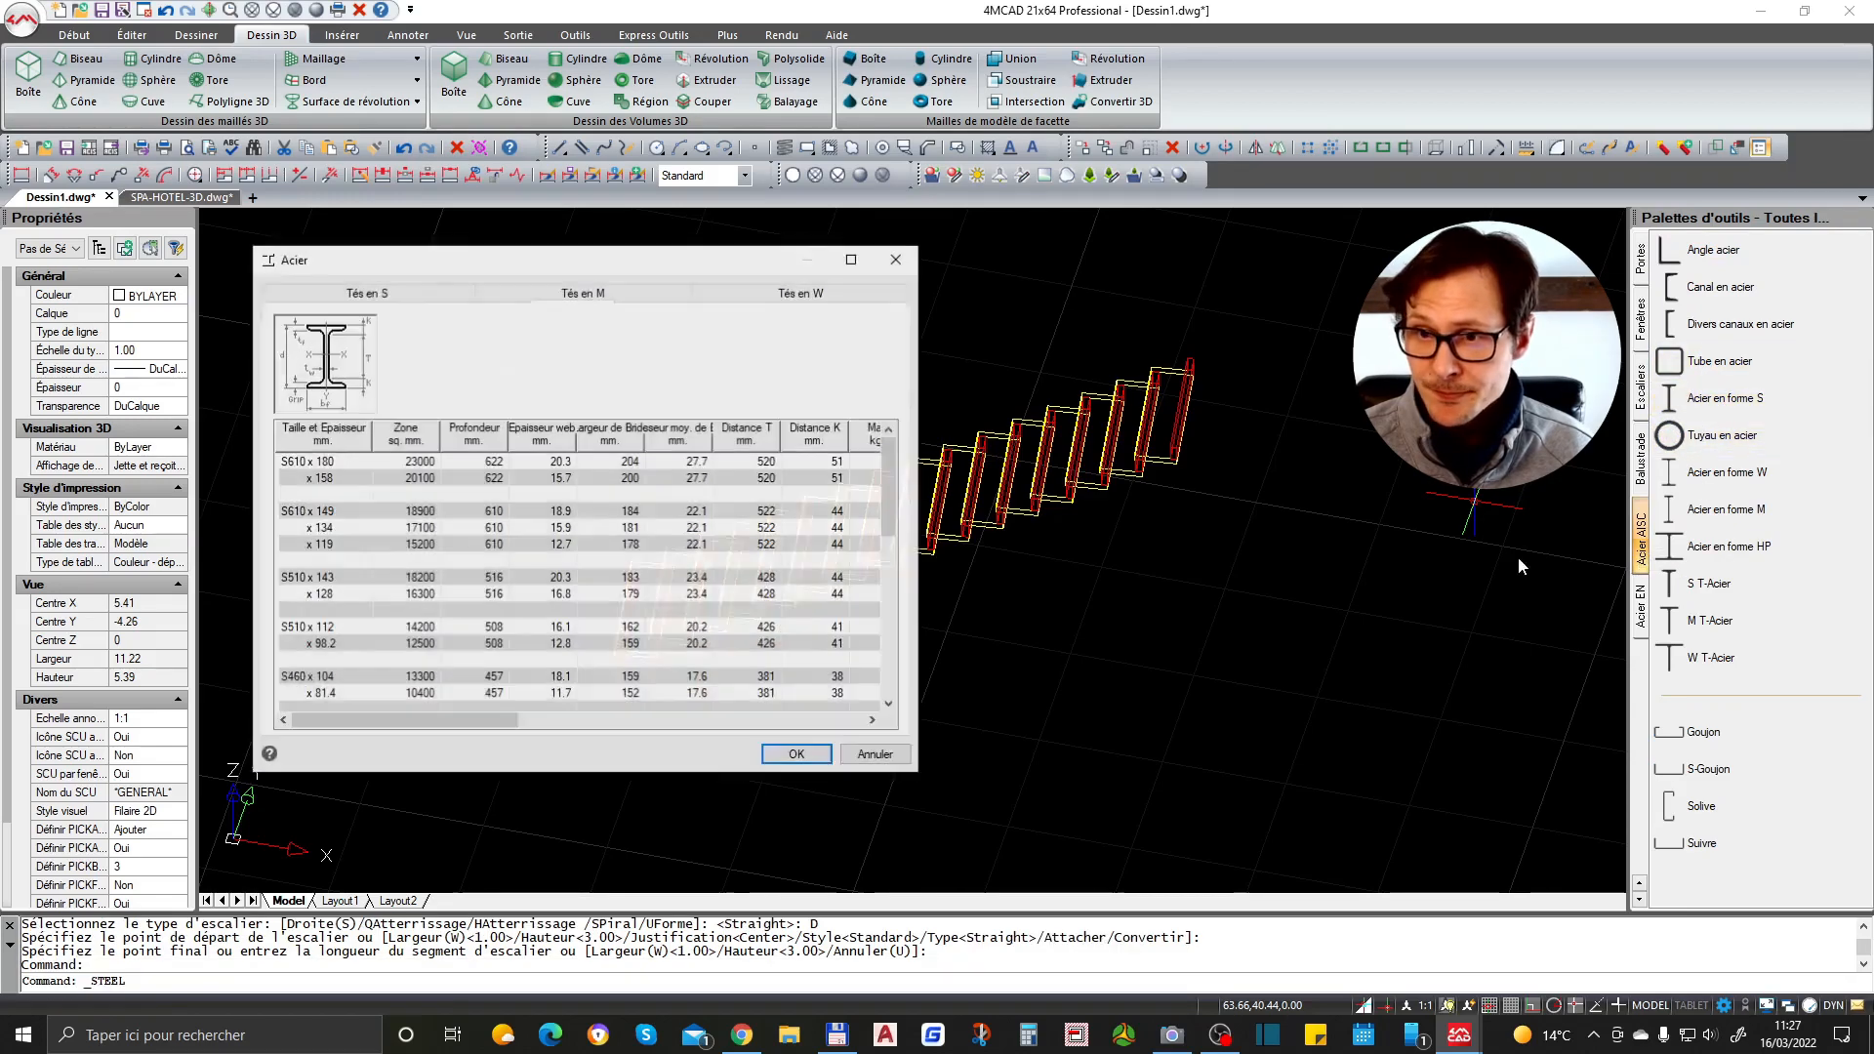
click(563, 528)
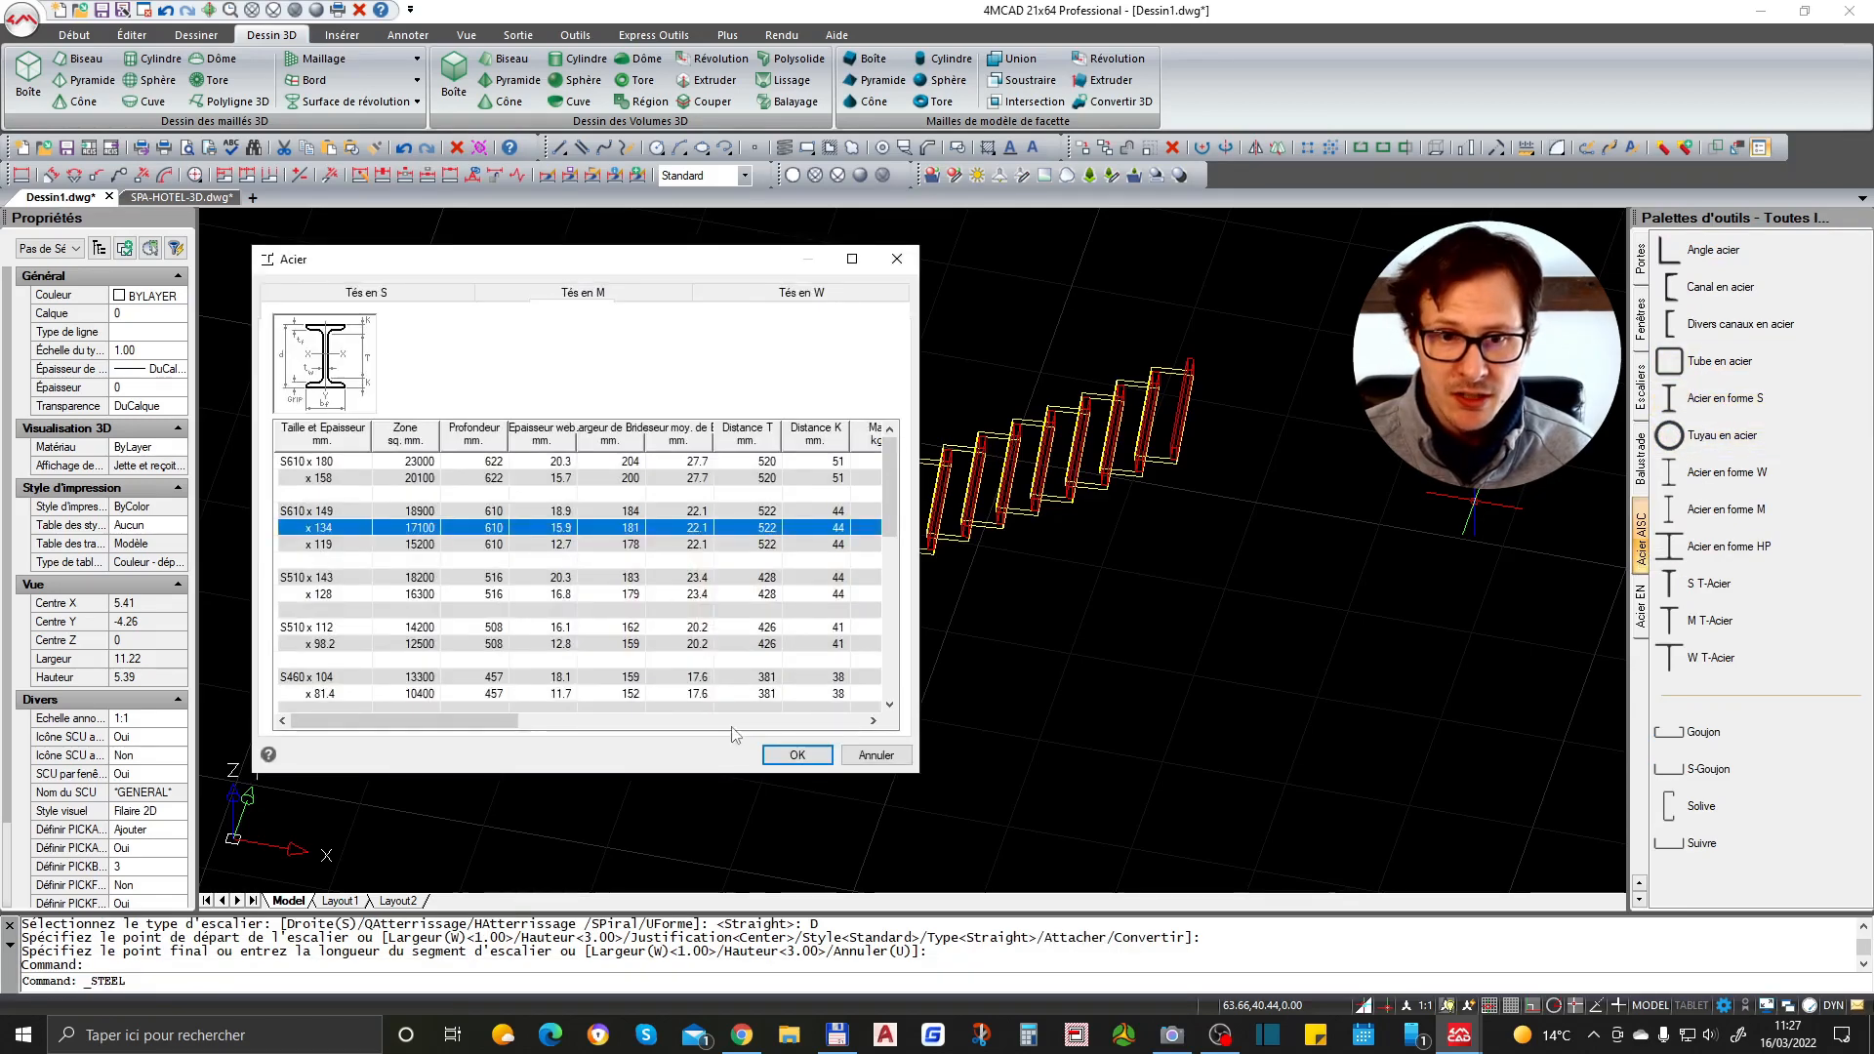
click(793, 761)
scroll(937, 601, down, 2)
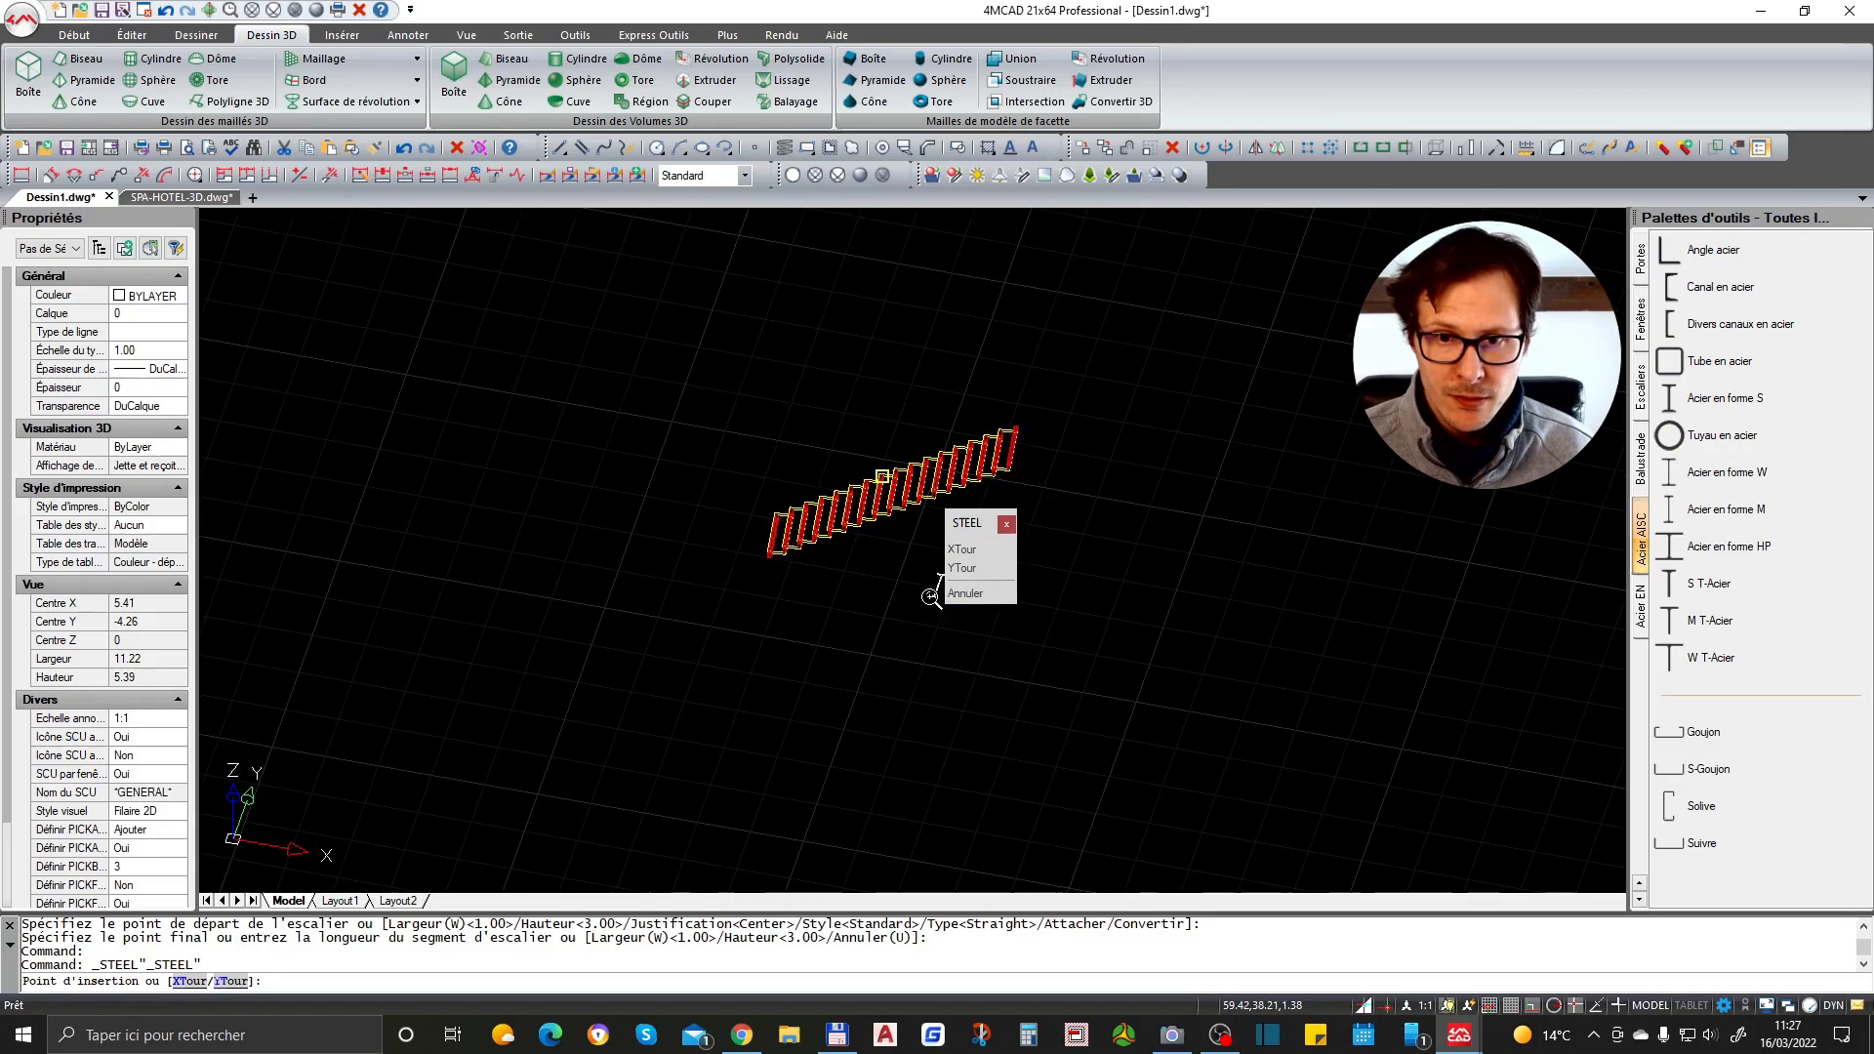
scroll(971, 625, up, 2)
scroll(971, 625, up, 2)
click(988, 613)
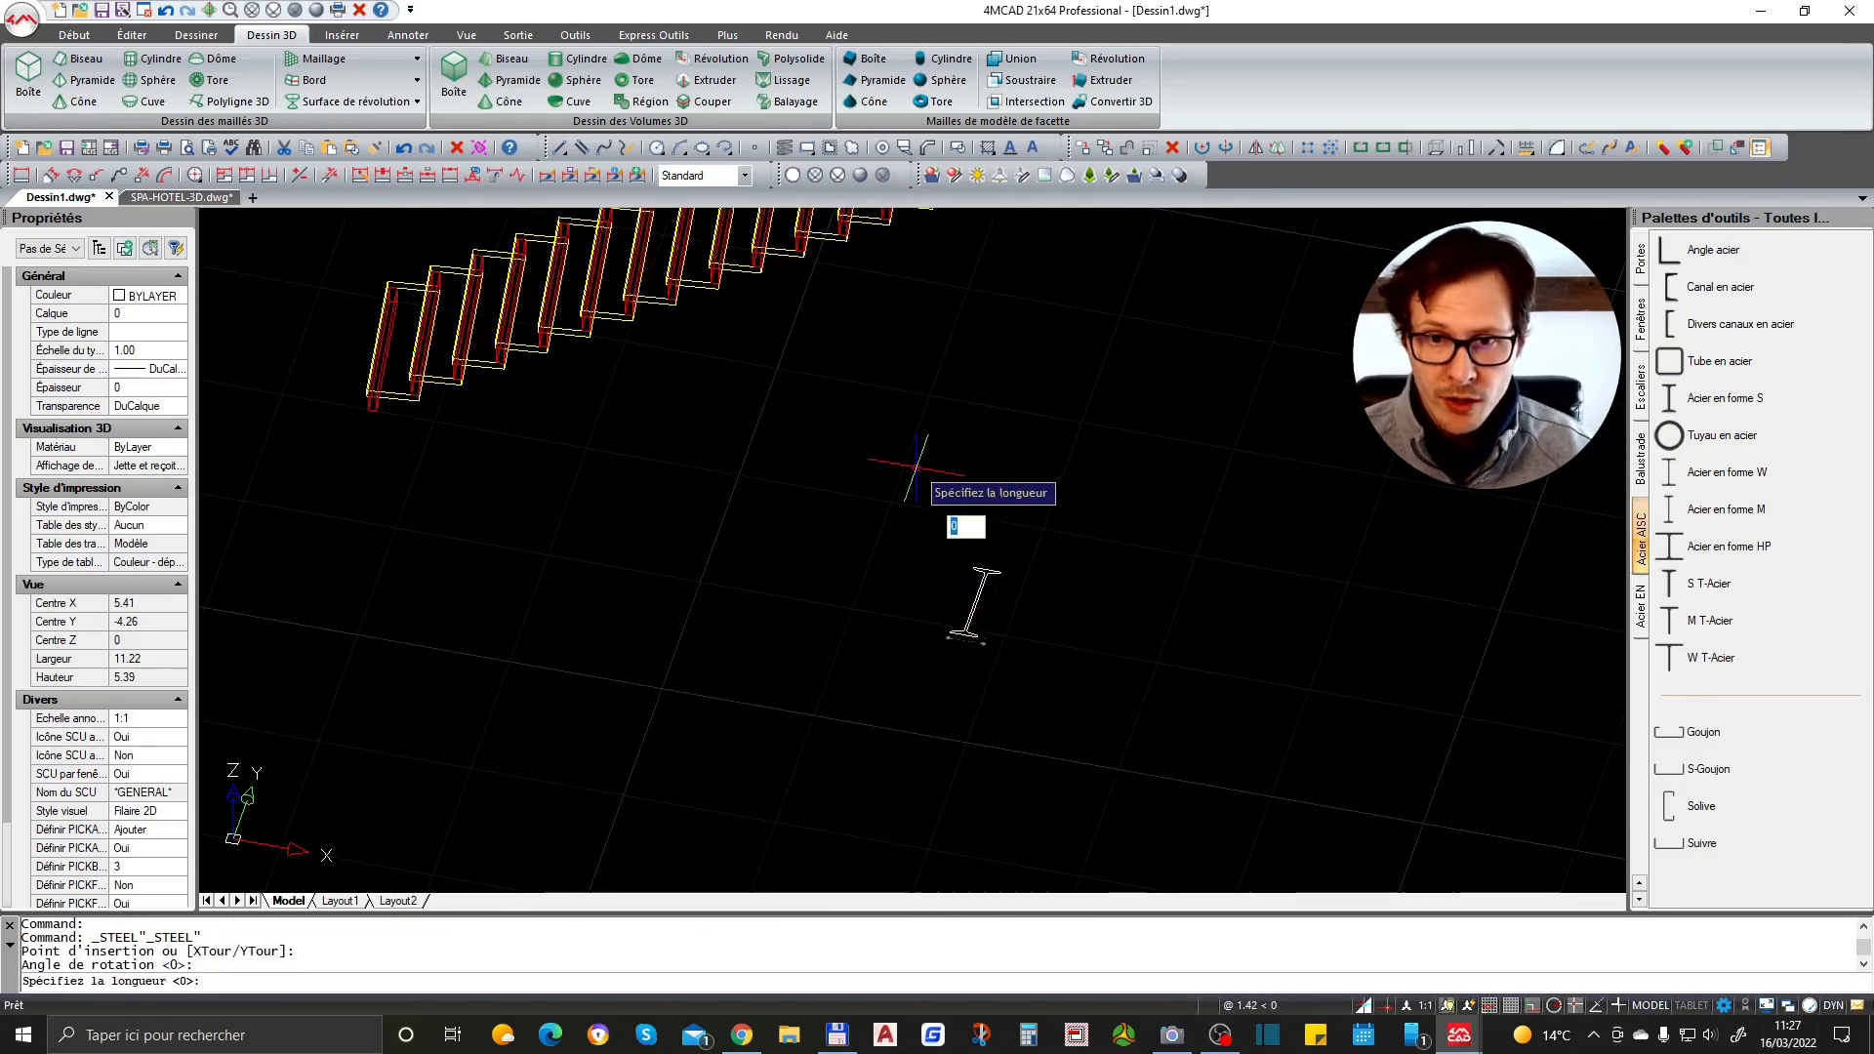
key(Return)
- Switch the viewport's visual style to Réaliste
scroll(988, 403, up, 1)
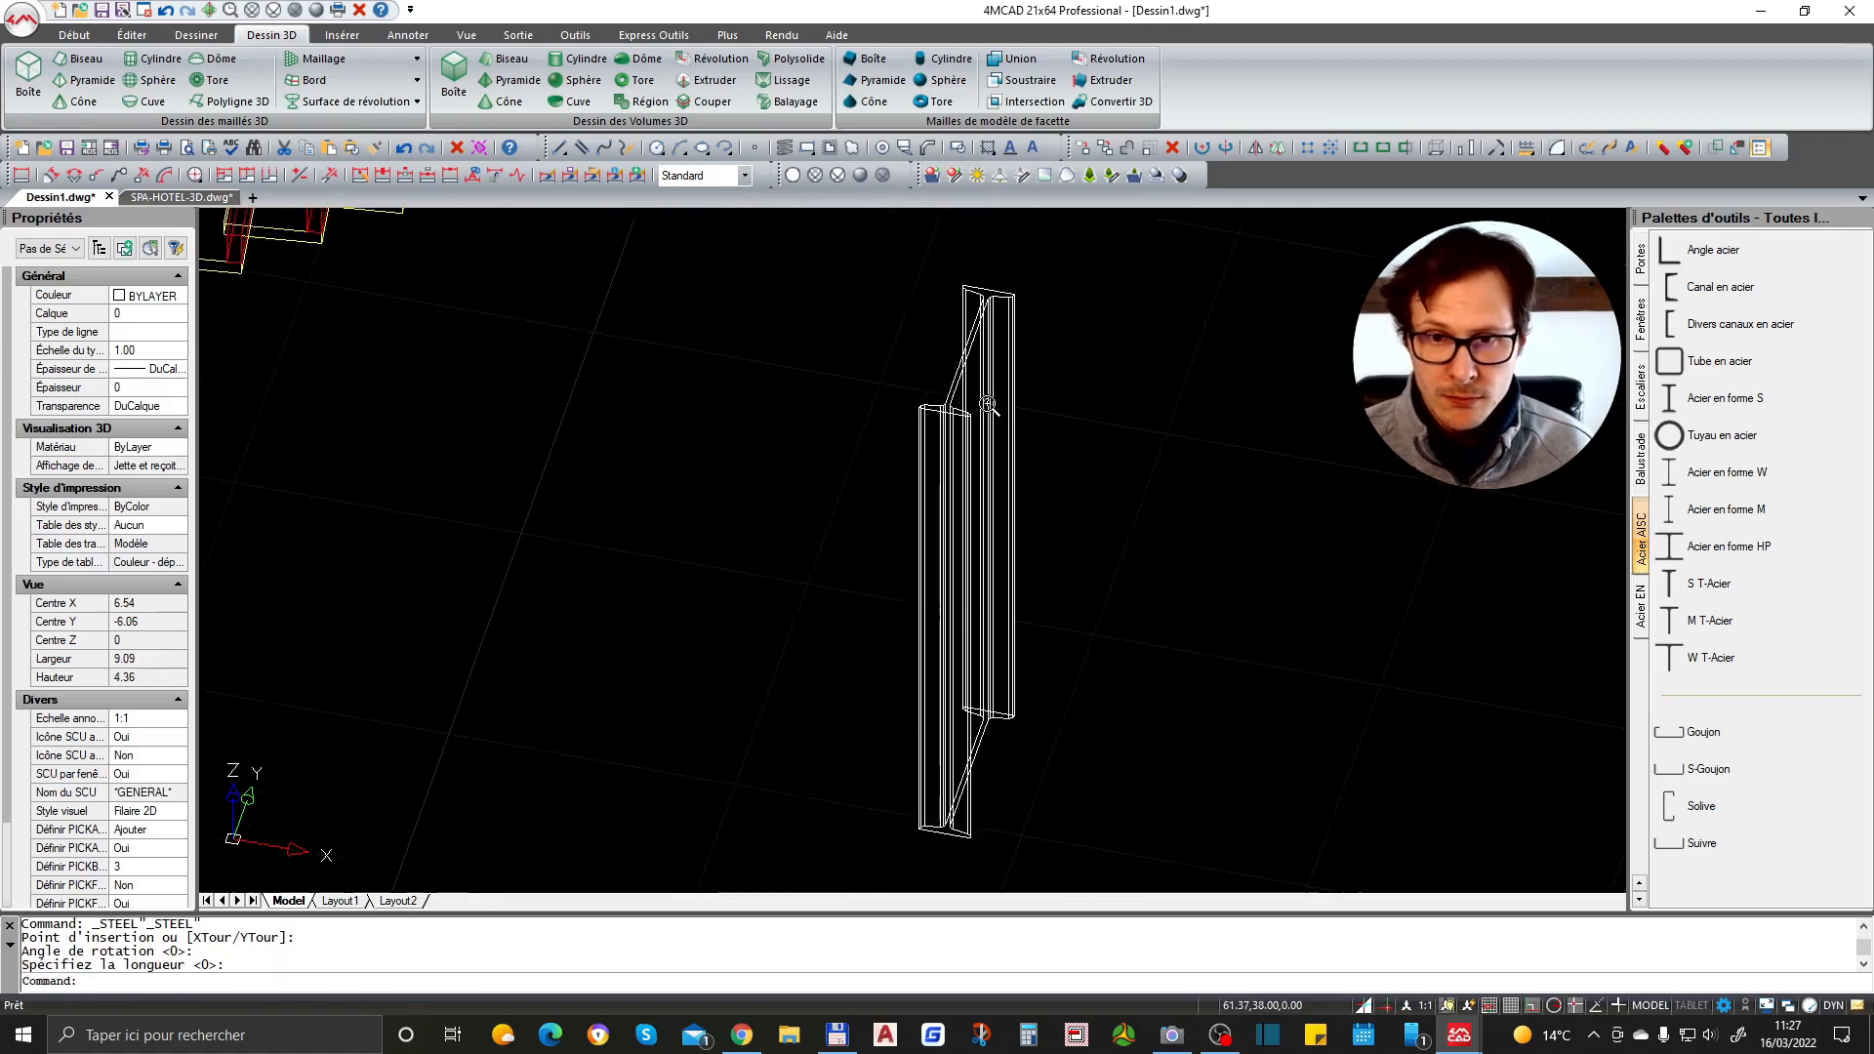
shift+middle_drag(996, 447, 937, 436)
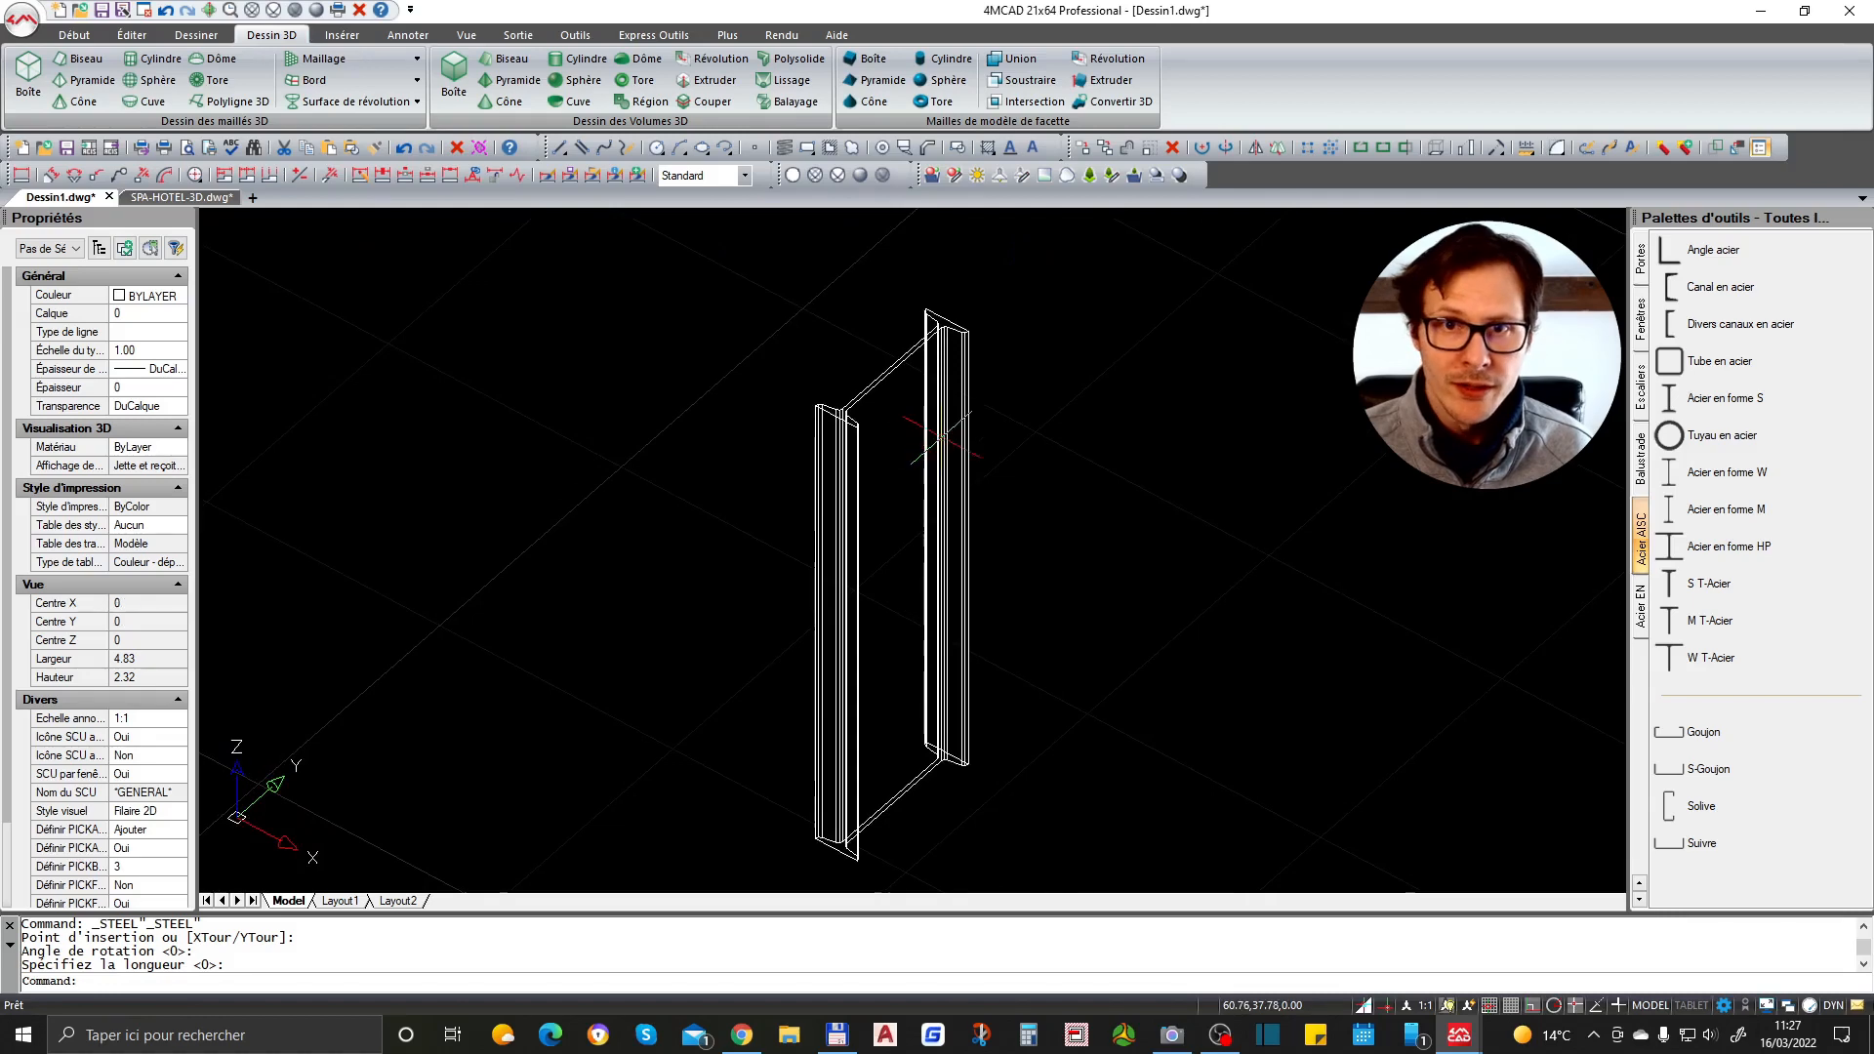
click(467, 35)
click(1068, 92)
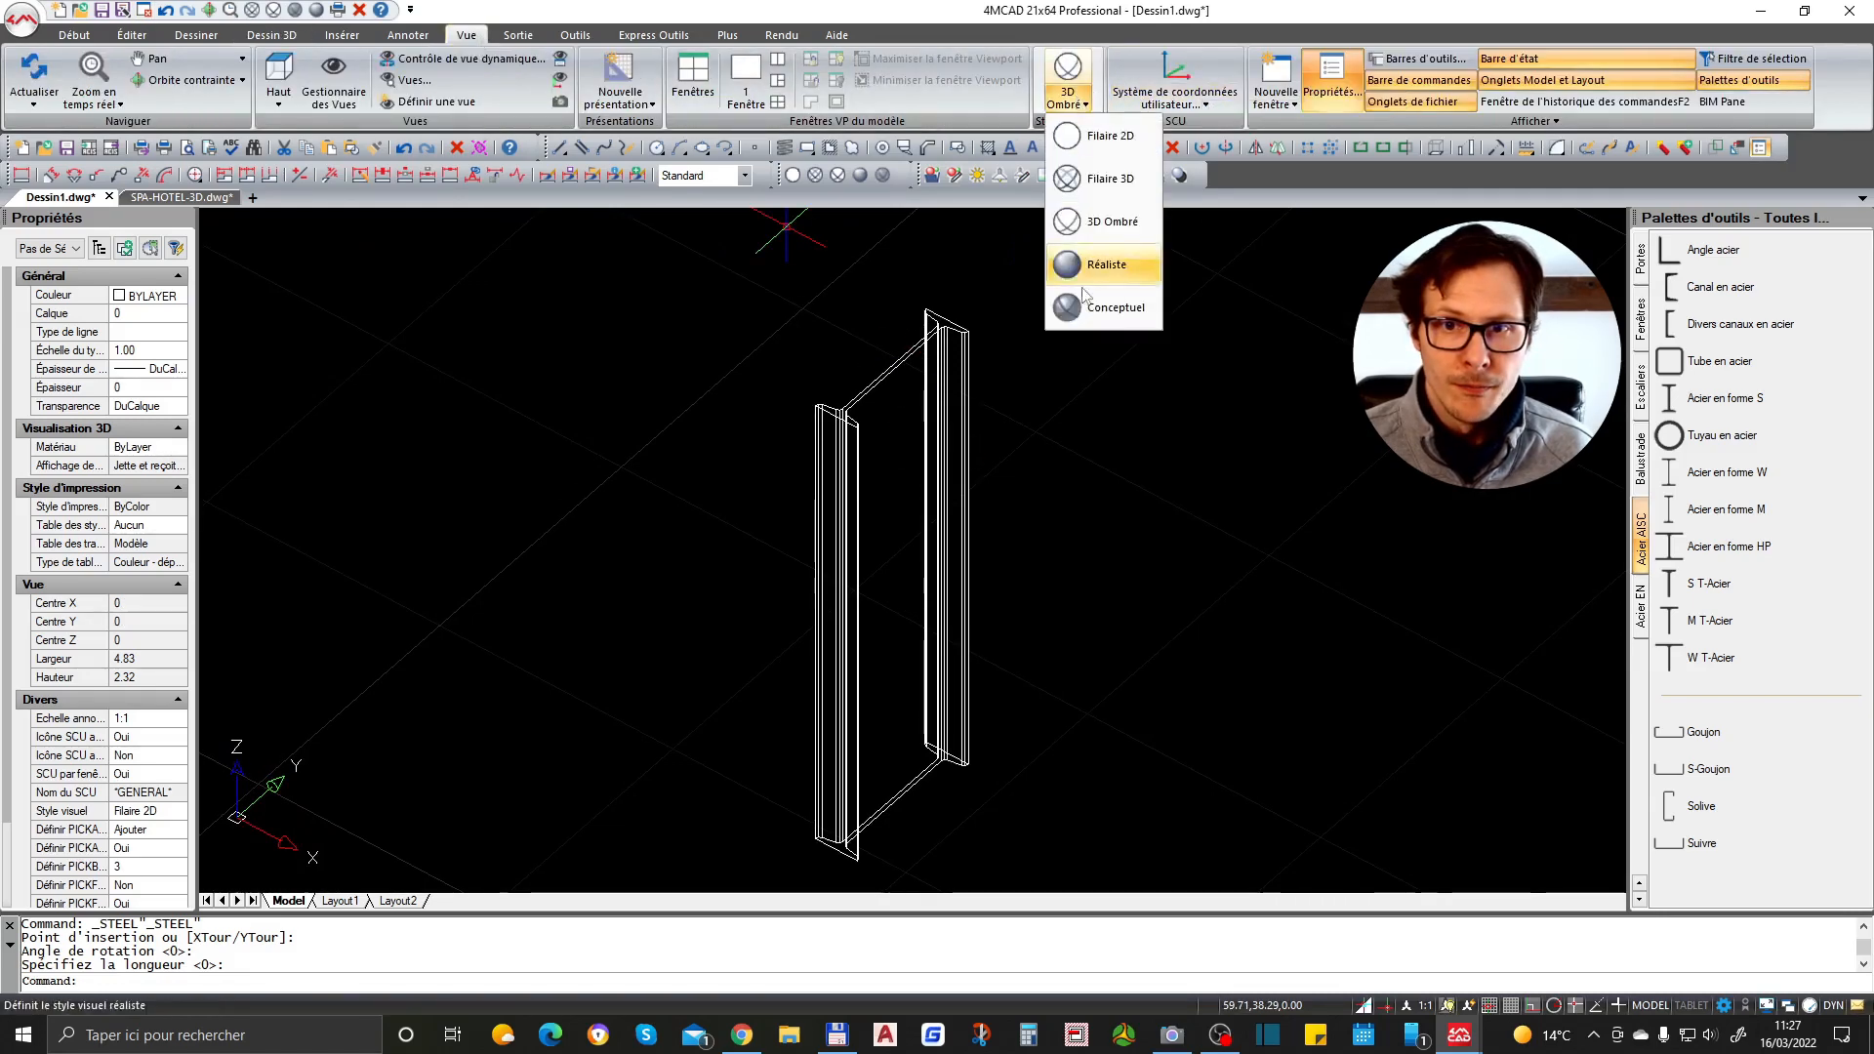
click(1110, 264)
mouse_move(1038, 351)
shift+middle_down()
mouse_move(996, 494)
mouse_move(1086, 539)
mouse_move(1180, 443)
mouse_move(1071, 548)
mouse_move(947, 410)
mouse_move(958, 384)
mouse_move(1021, 460)
mouse_move(1047, 538)
shift+middle_up()
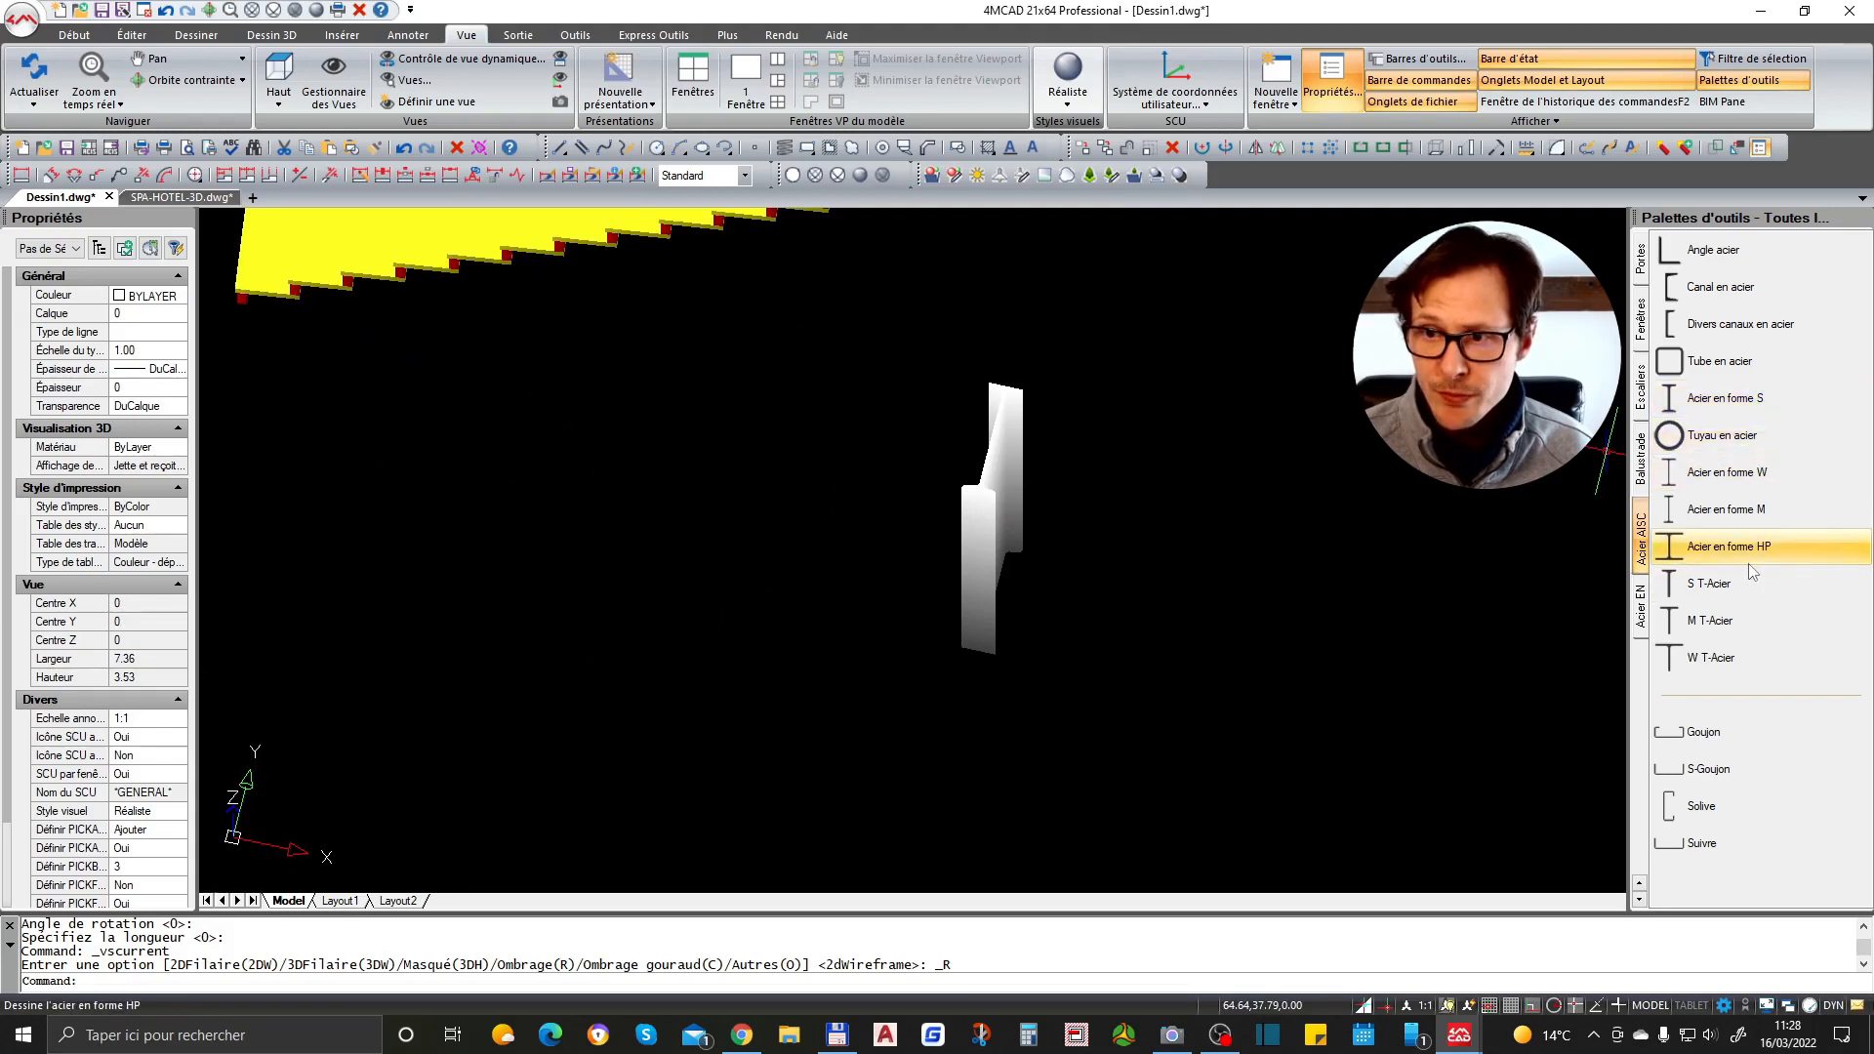
- Select the steel section and the stair in turn to inspect their properties
click(992, 451)
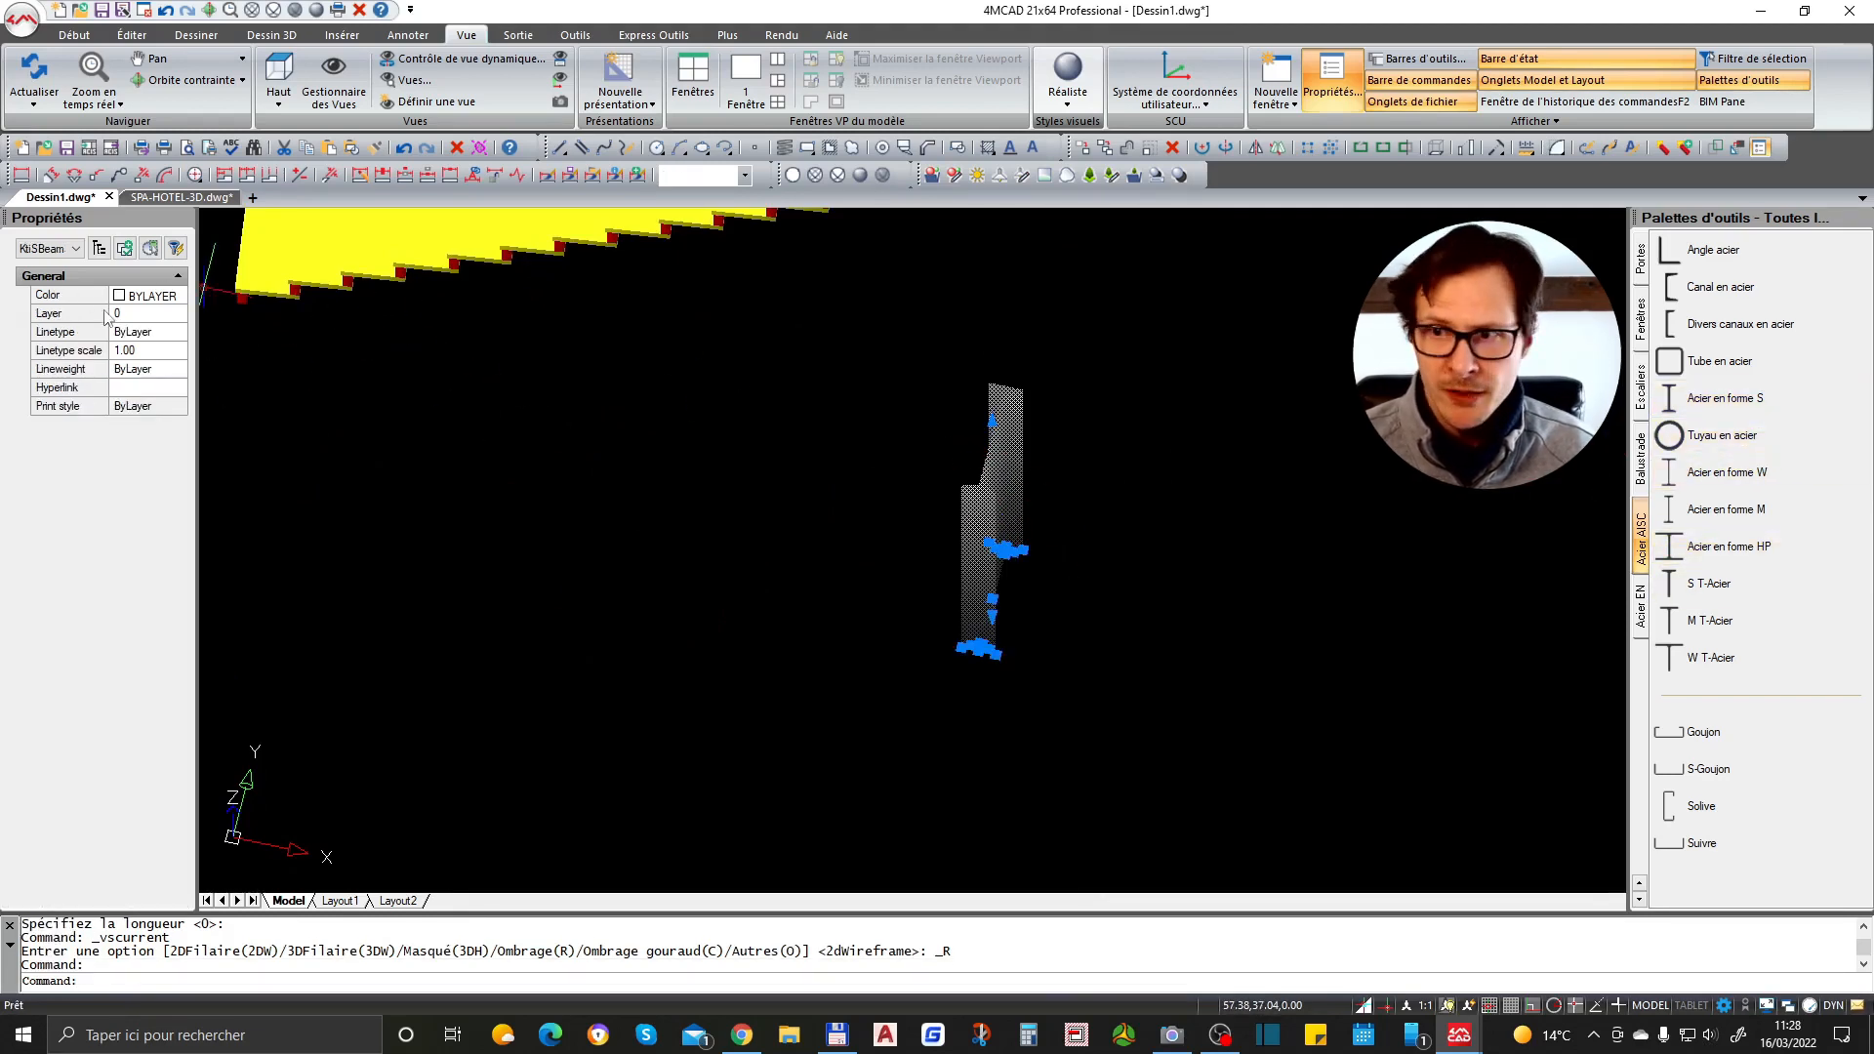
scroll(1313, 585, down, 2)
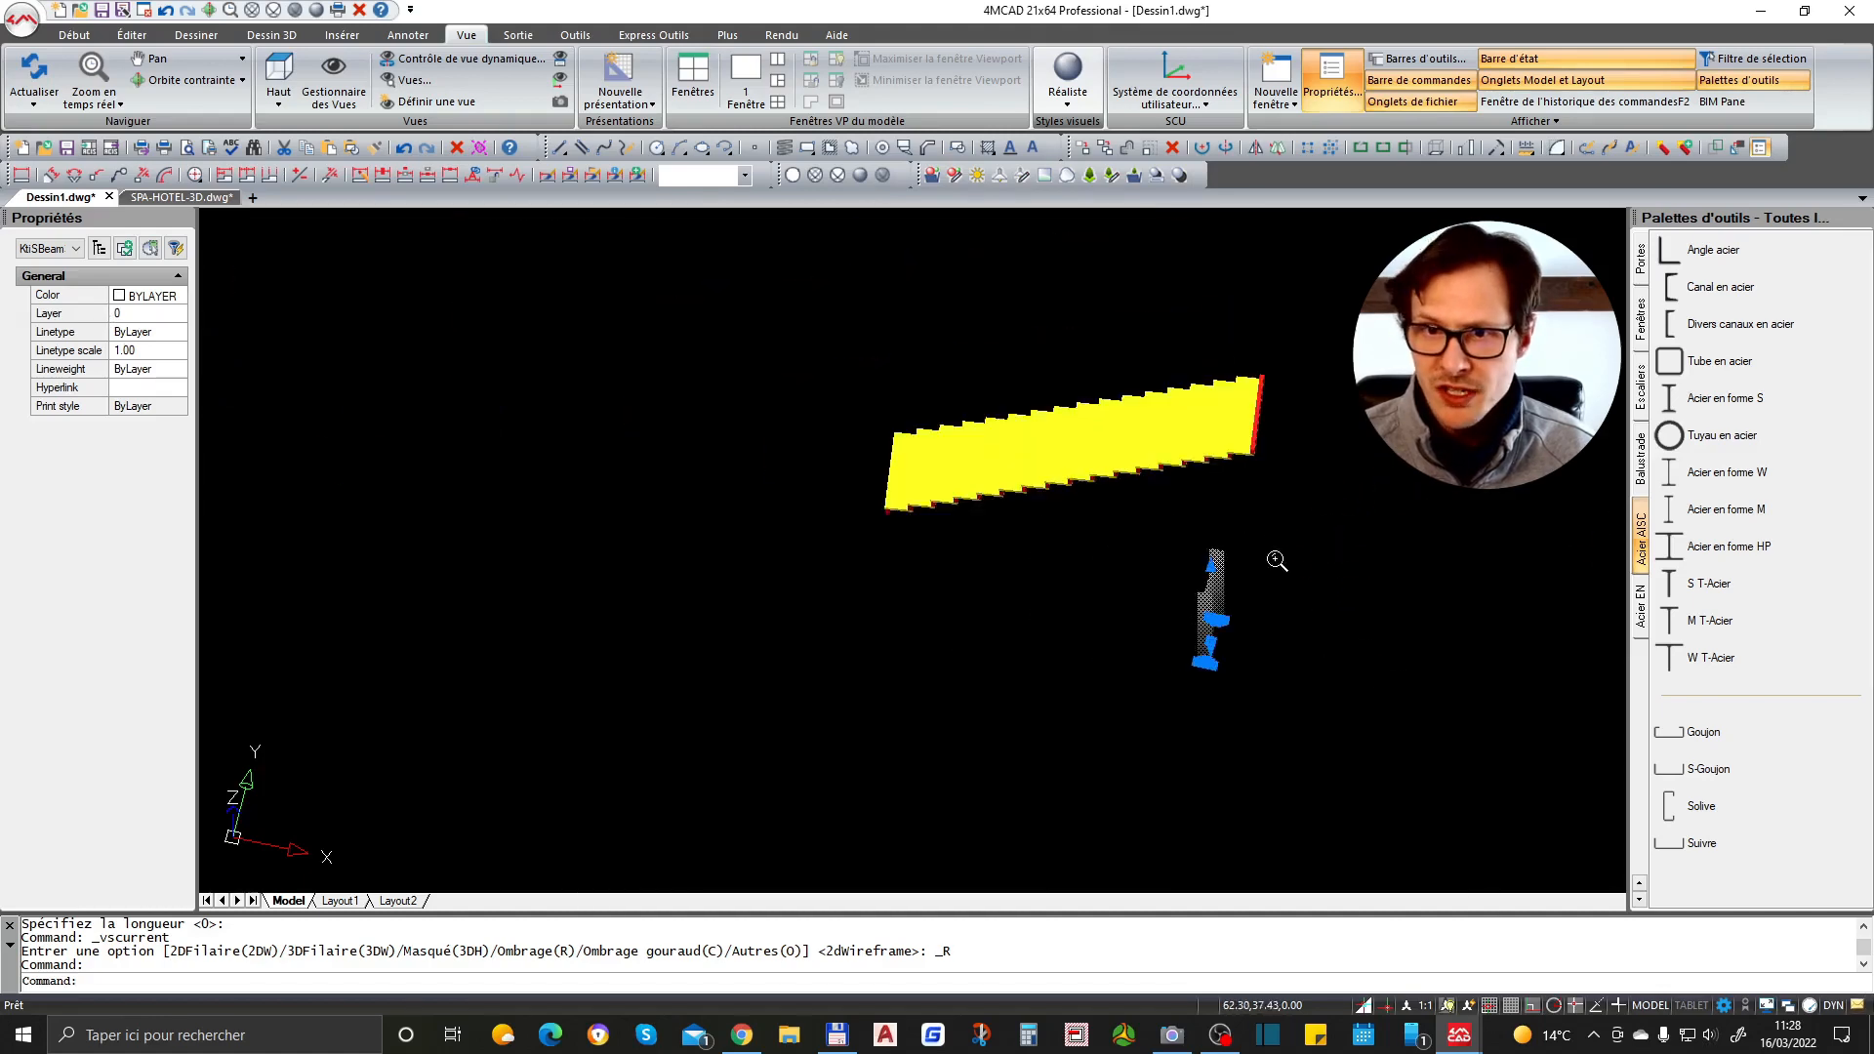
scroll(1274, 429, up, 1)
key(Escape)
click(1180, 467)
click(1162, 466)
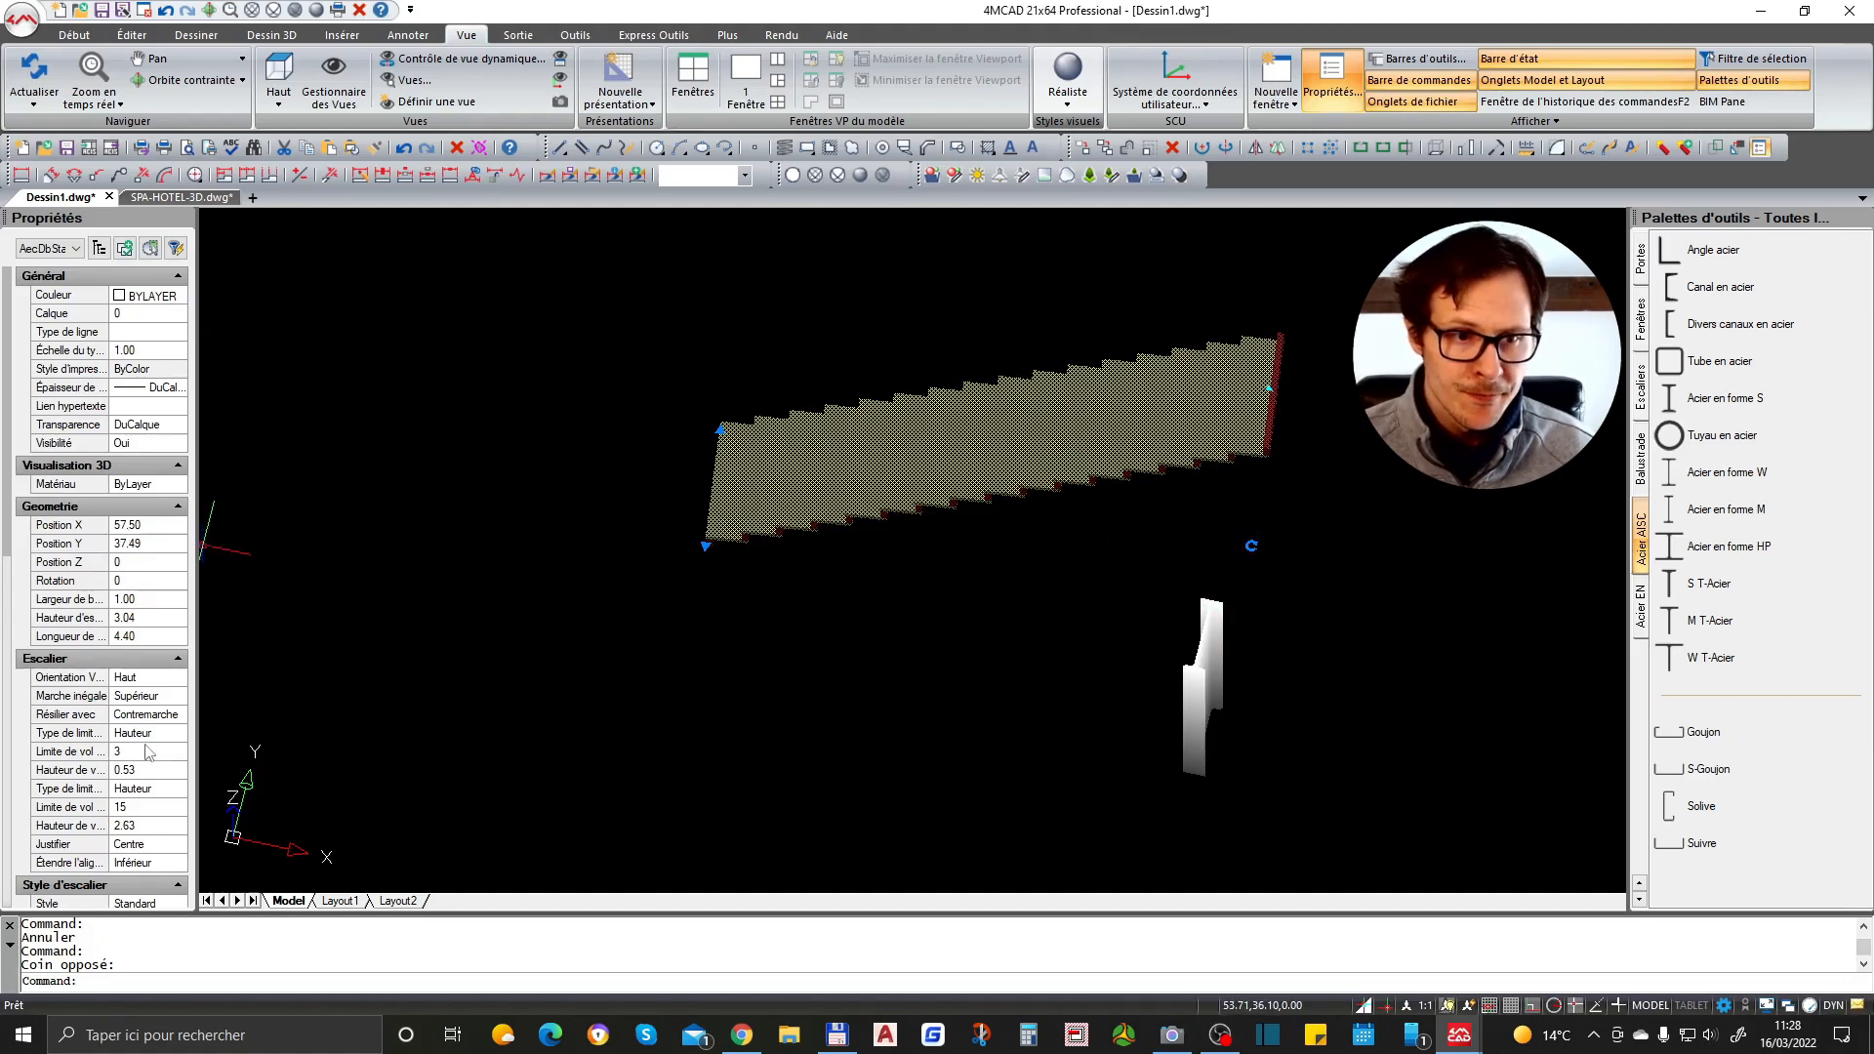
scroll(140, 798, down, 2)
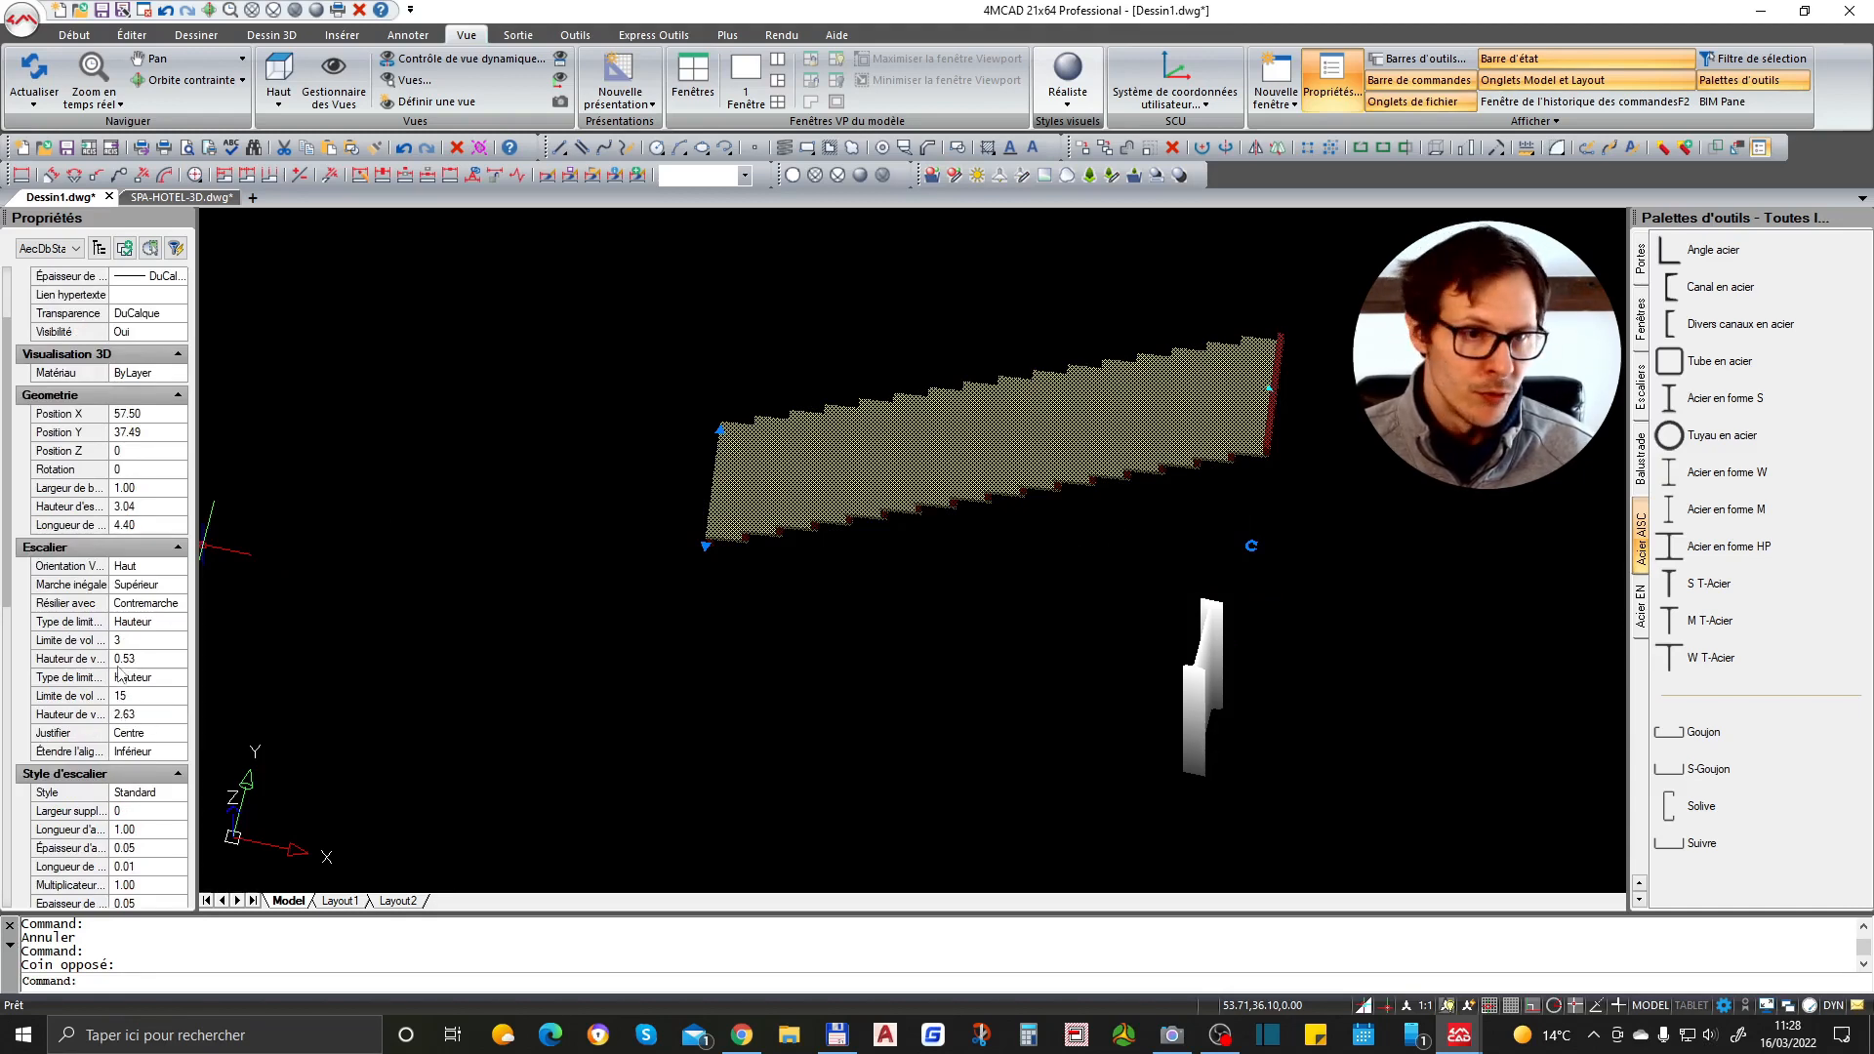
key(Escape)
scroll(1083, 448, up, 2)
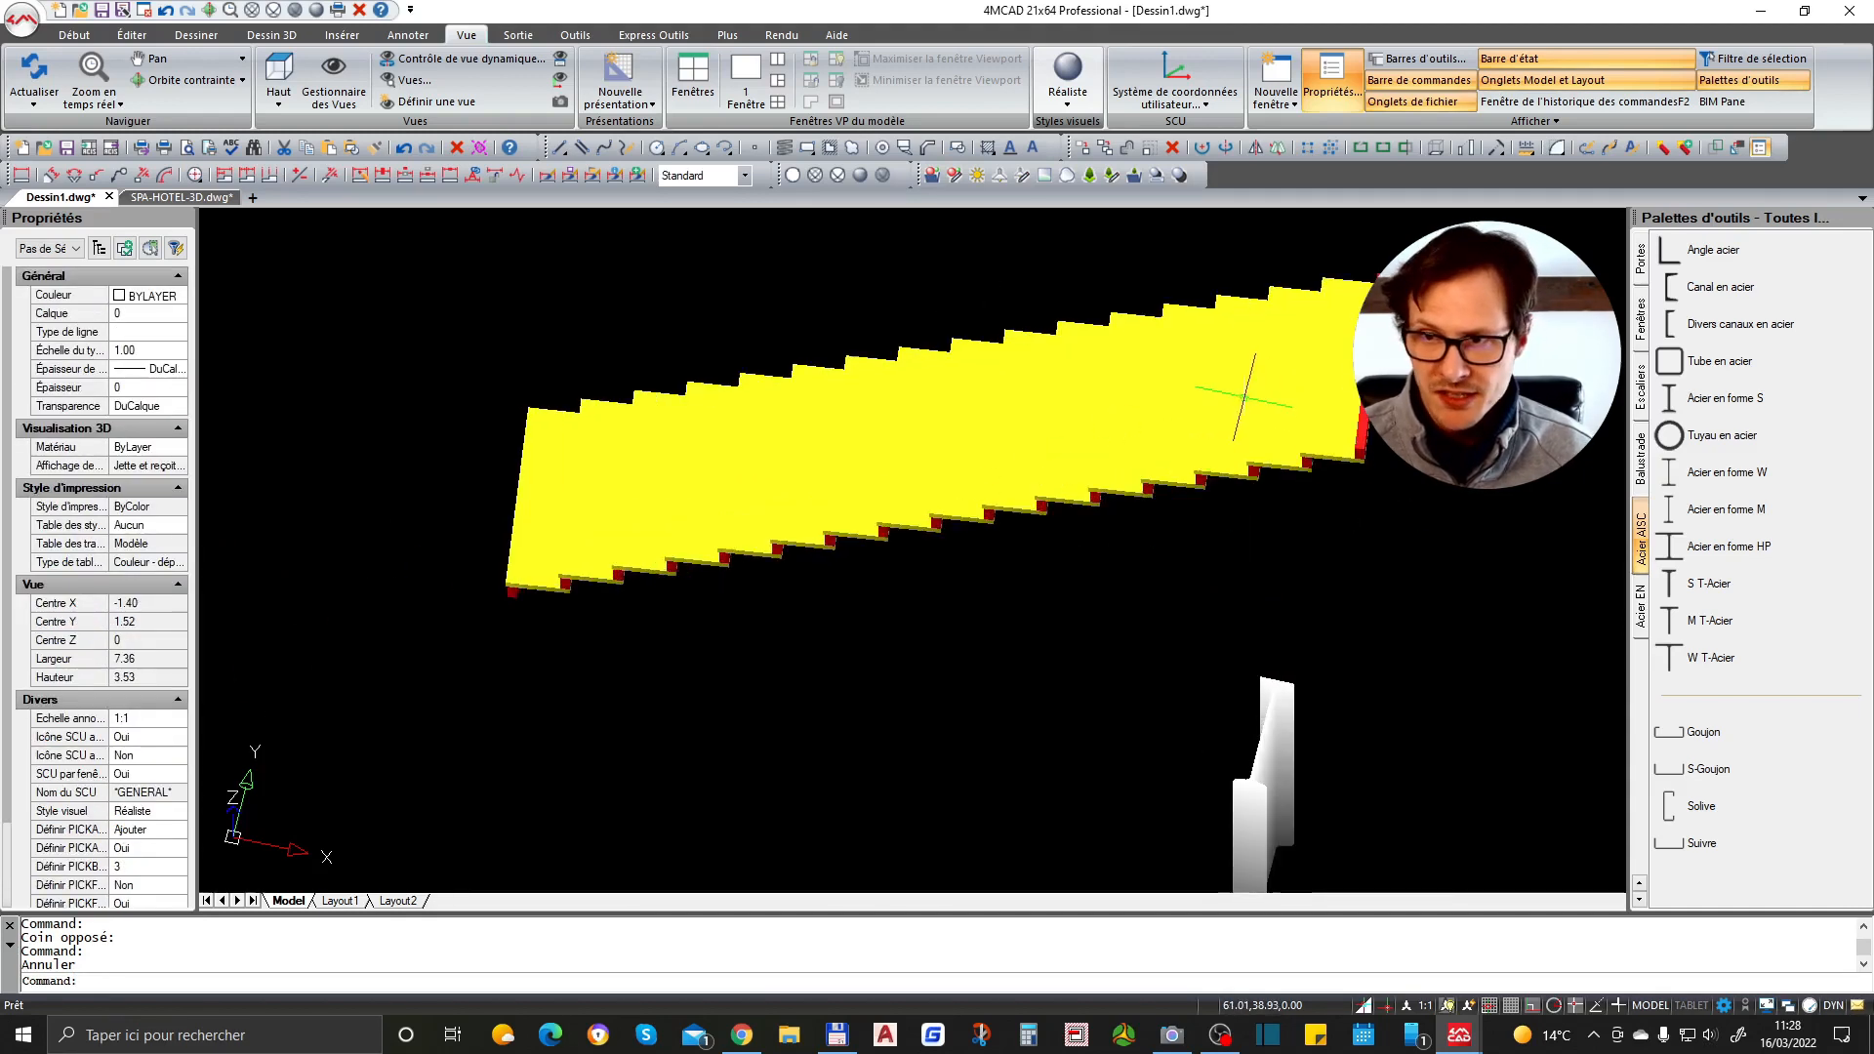
scroll(1196, 364, down, 3)
scroll(1248, 558, up, 3)
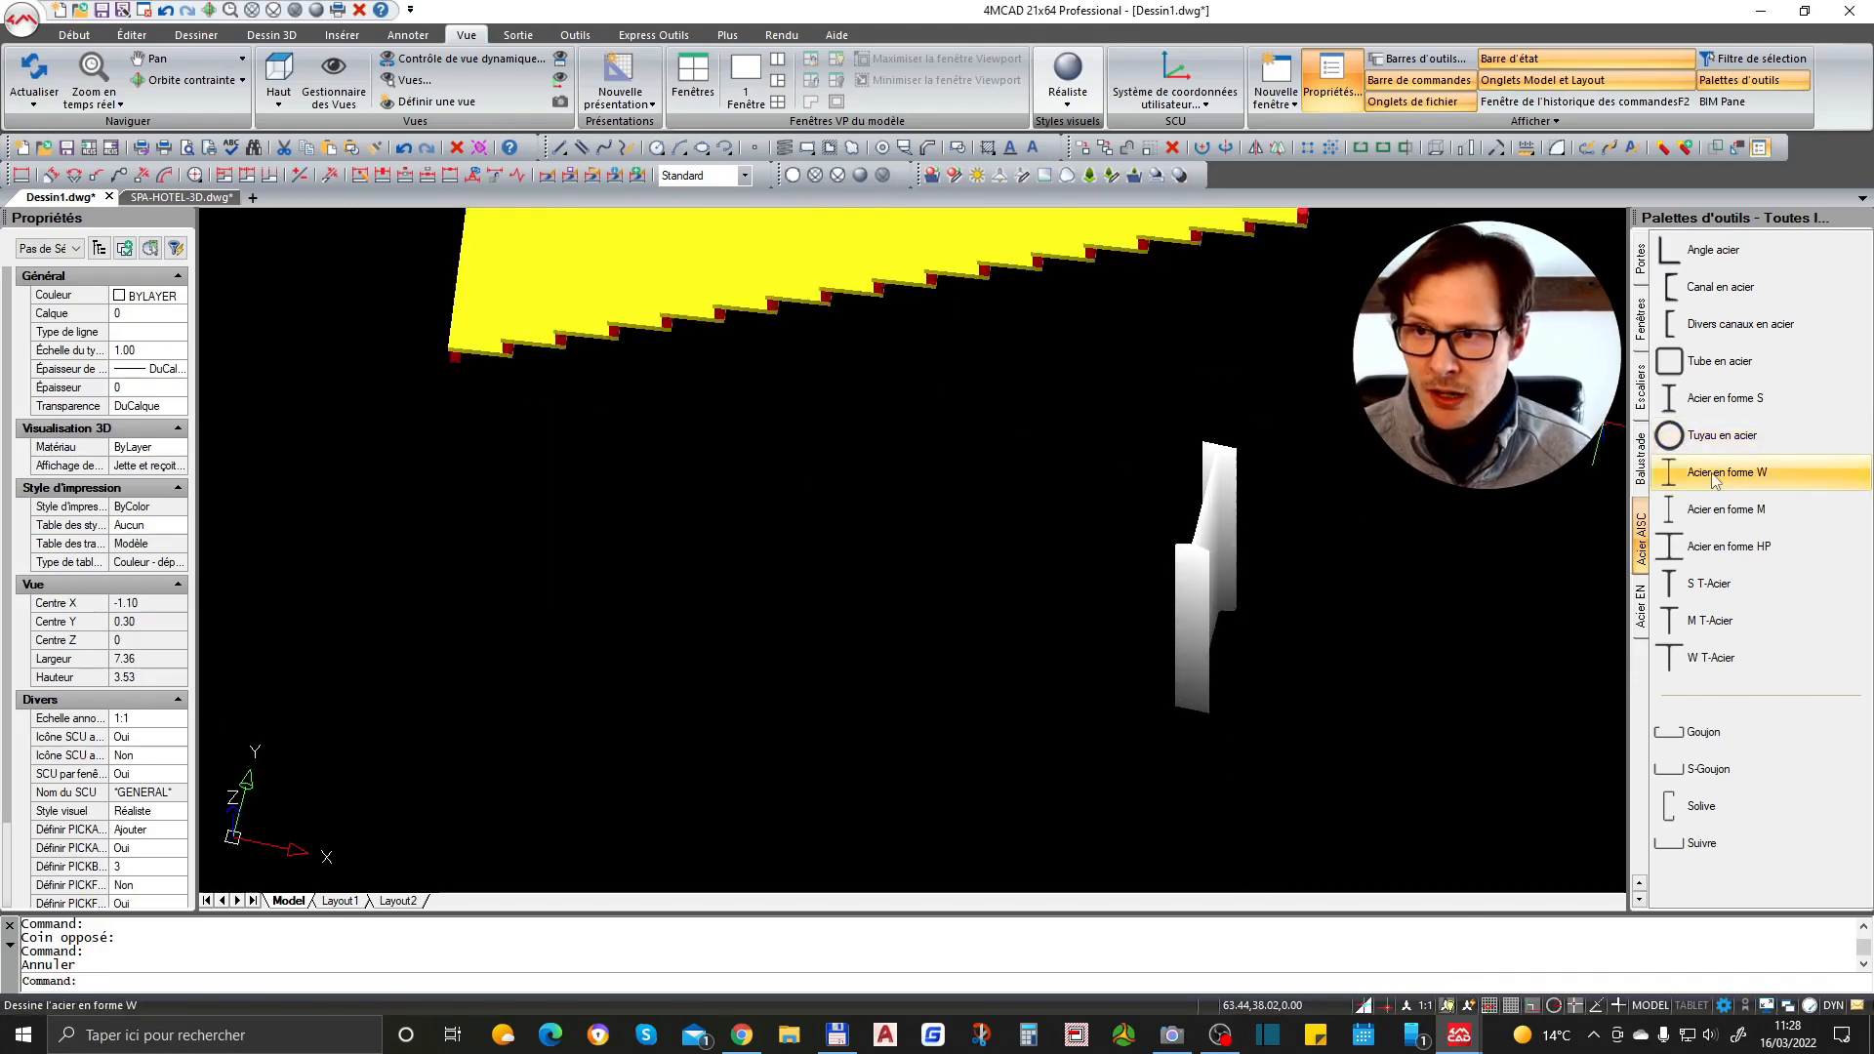
click(1171, 543)
key(Escape)
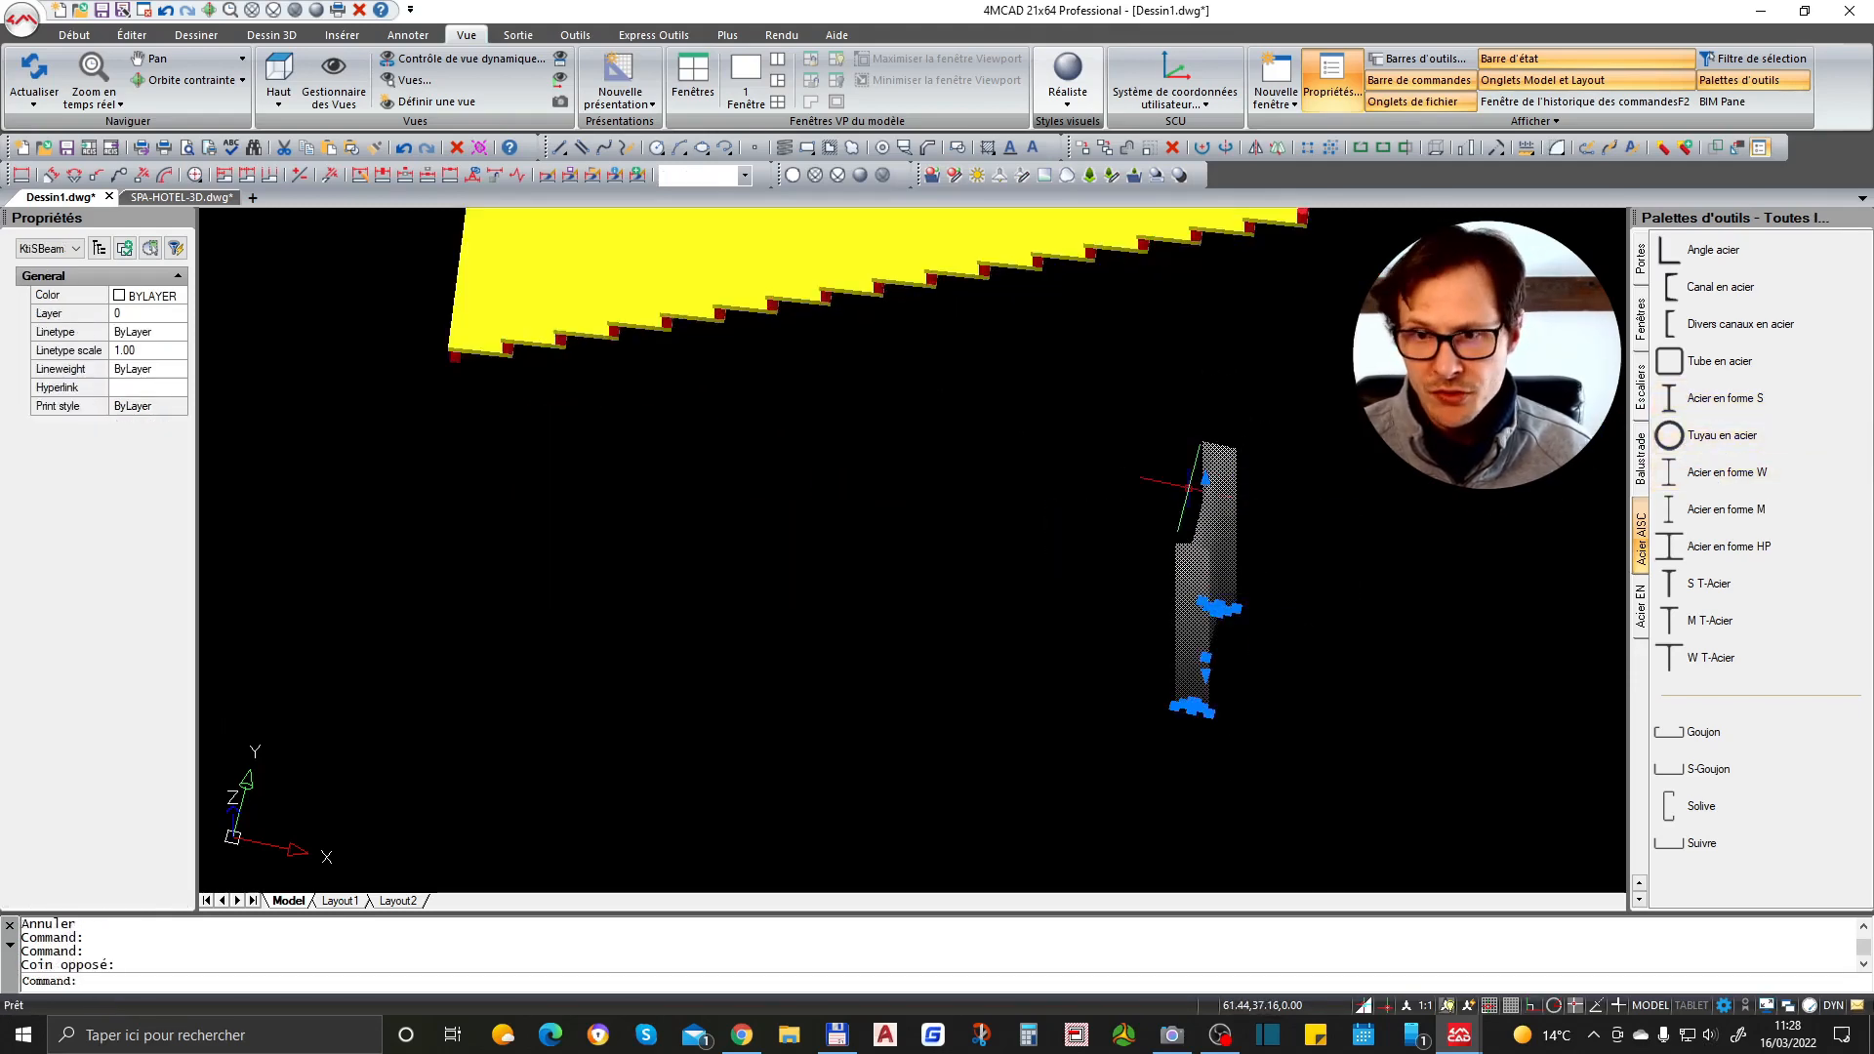
click(1171, 509)
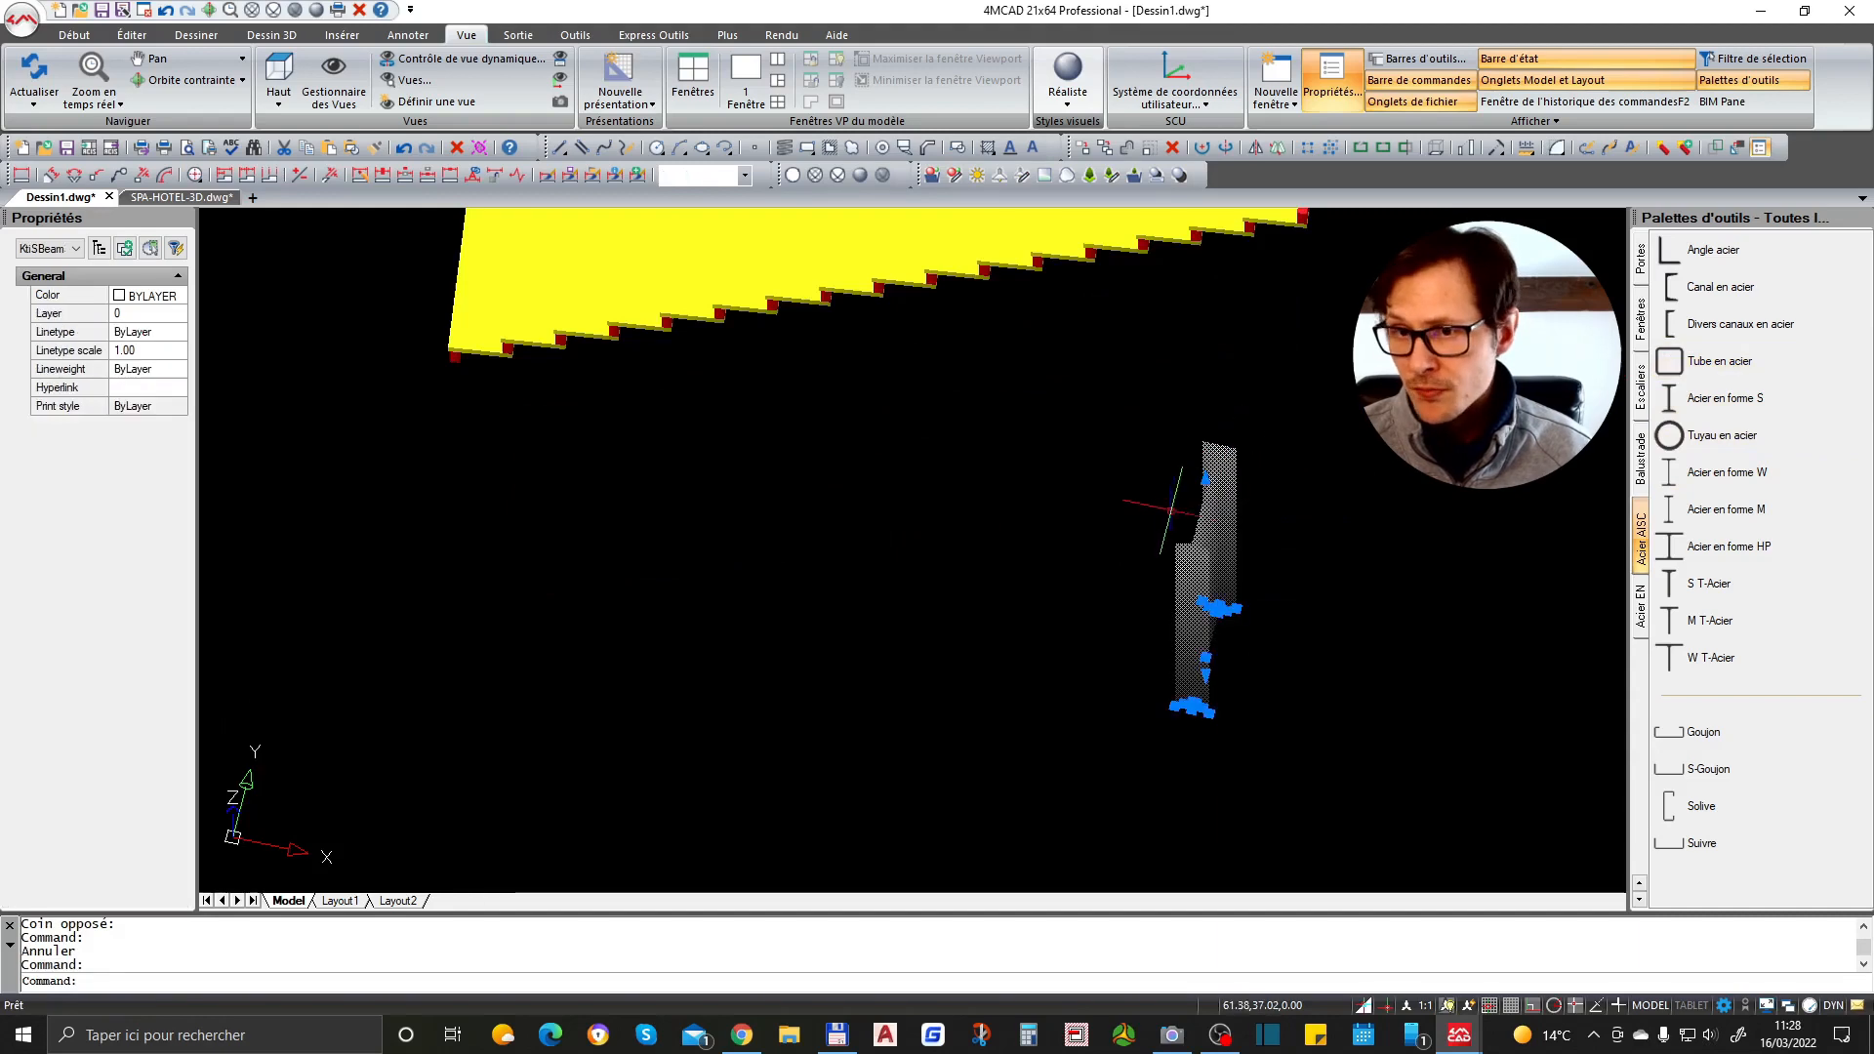
key(Escape)
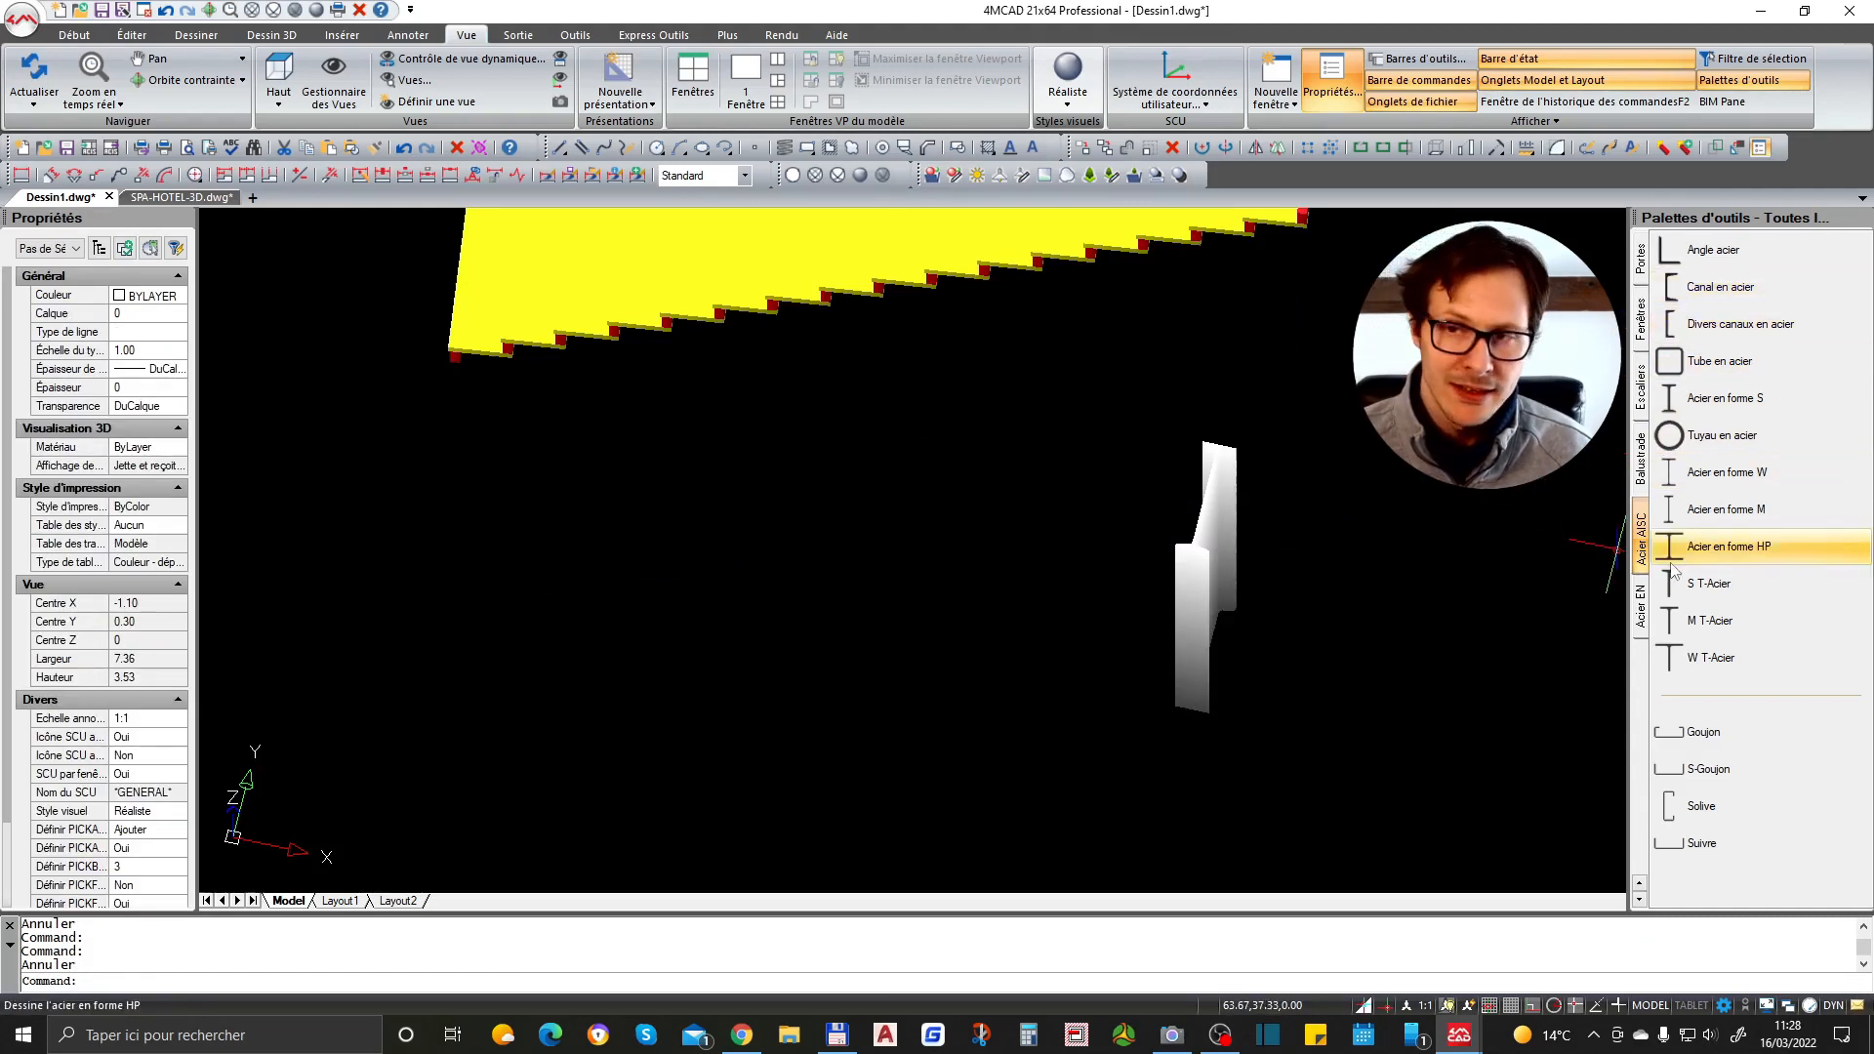
- Insert a single door from the Portes palette in front of the steel section
click(1641, 259)
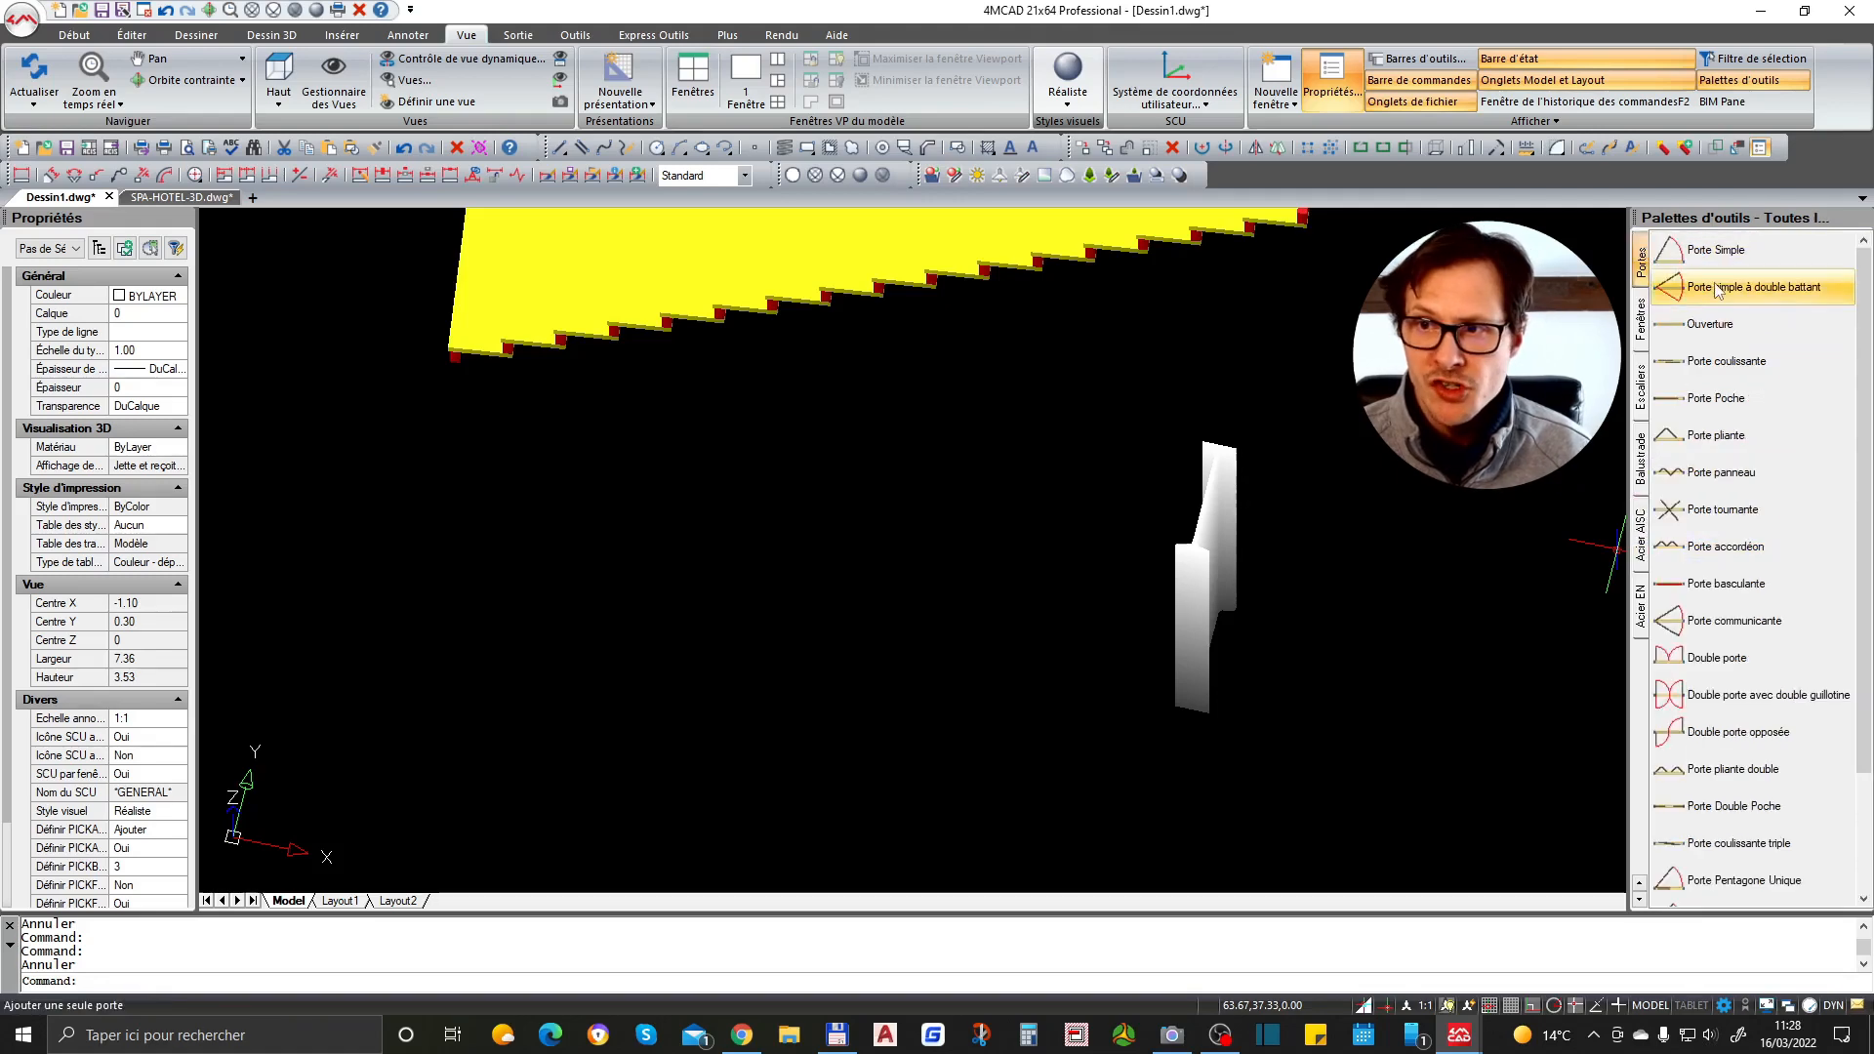
click(1715, 250)
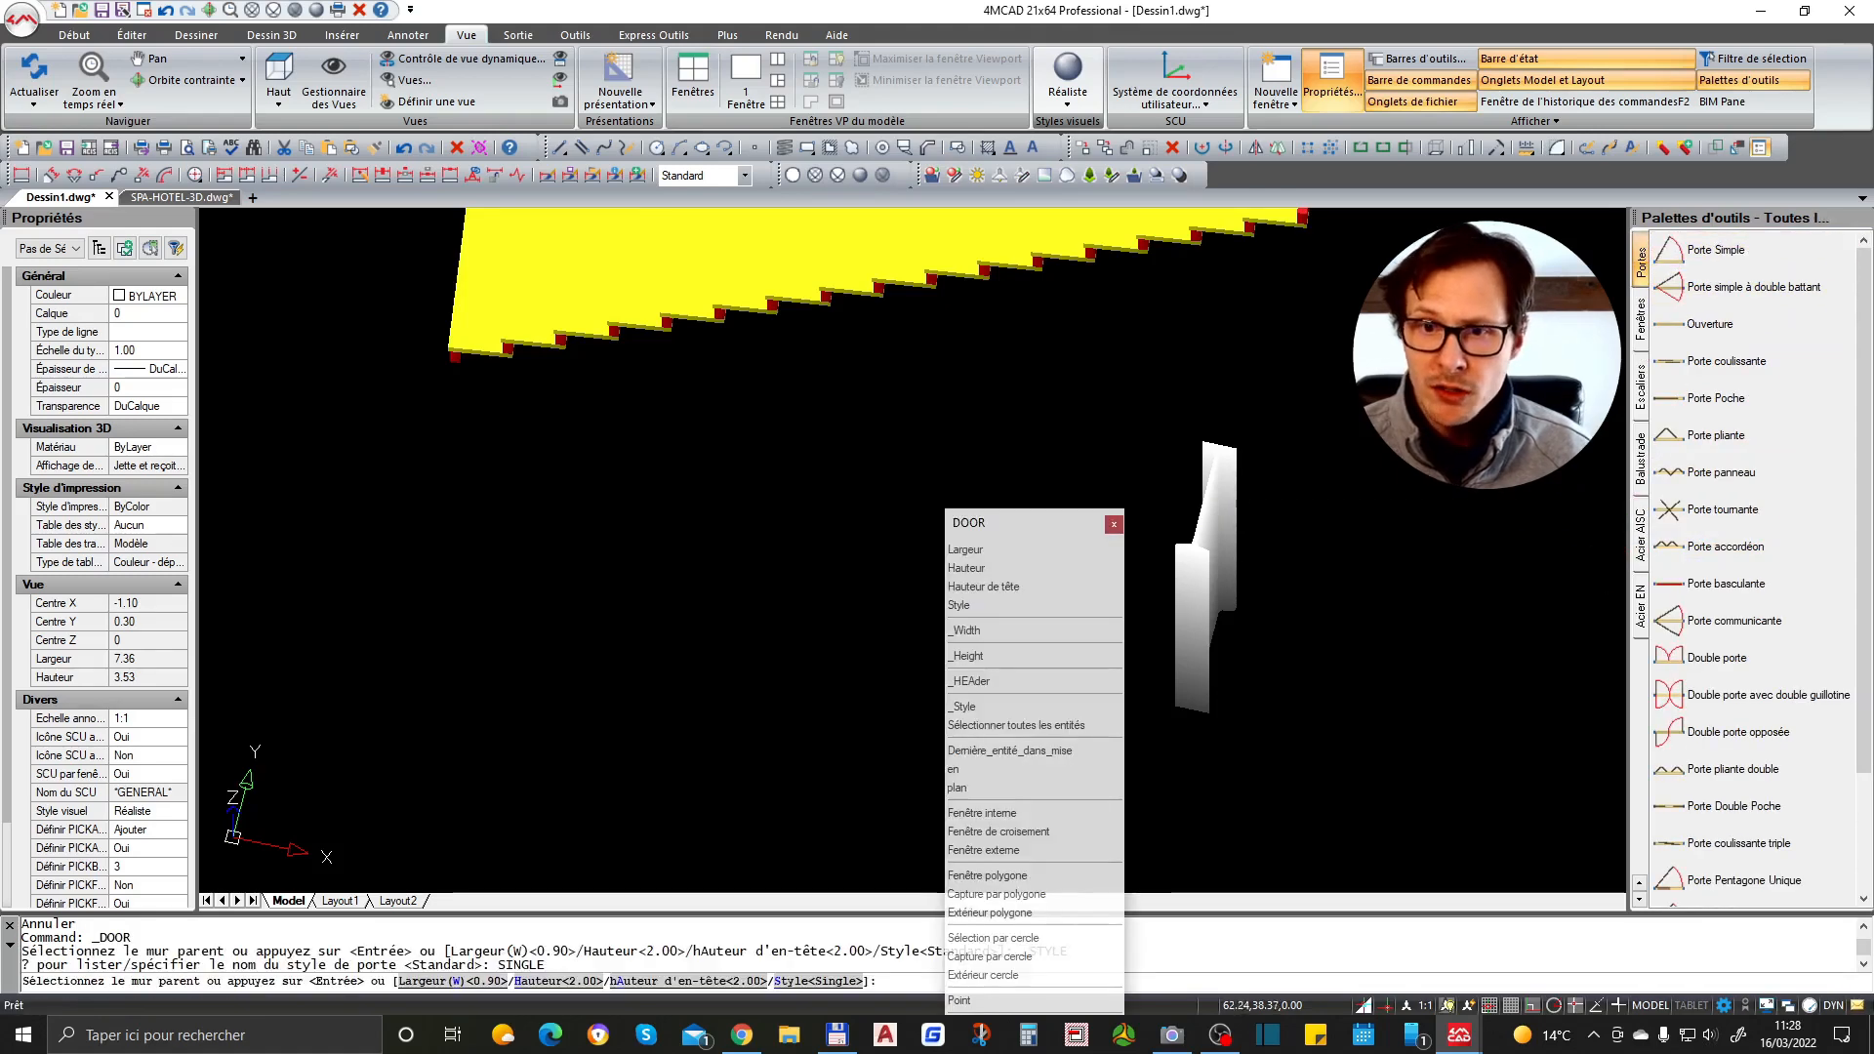
click(1019, 549)
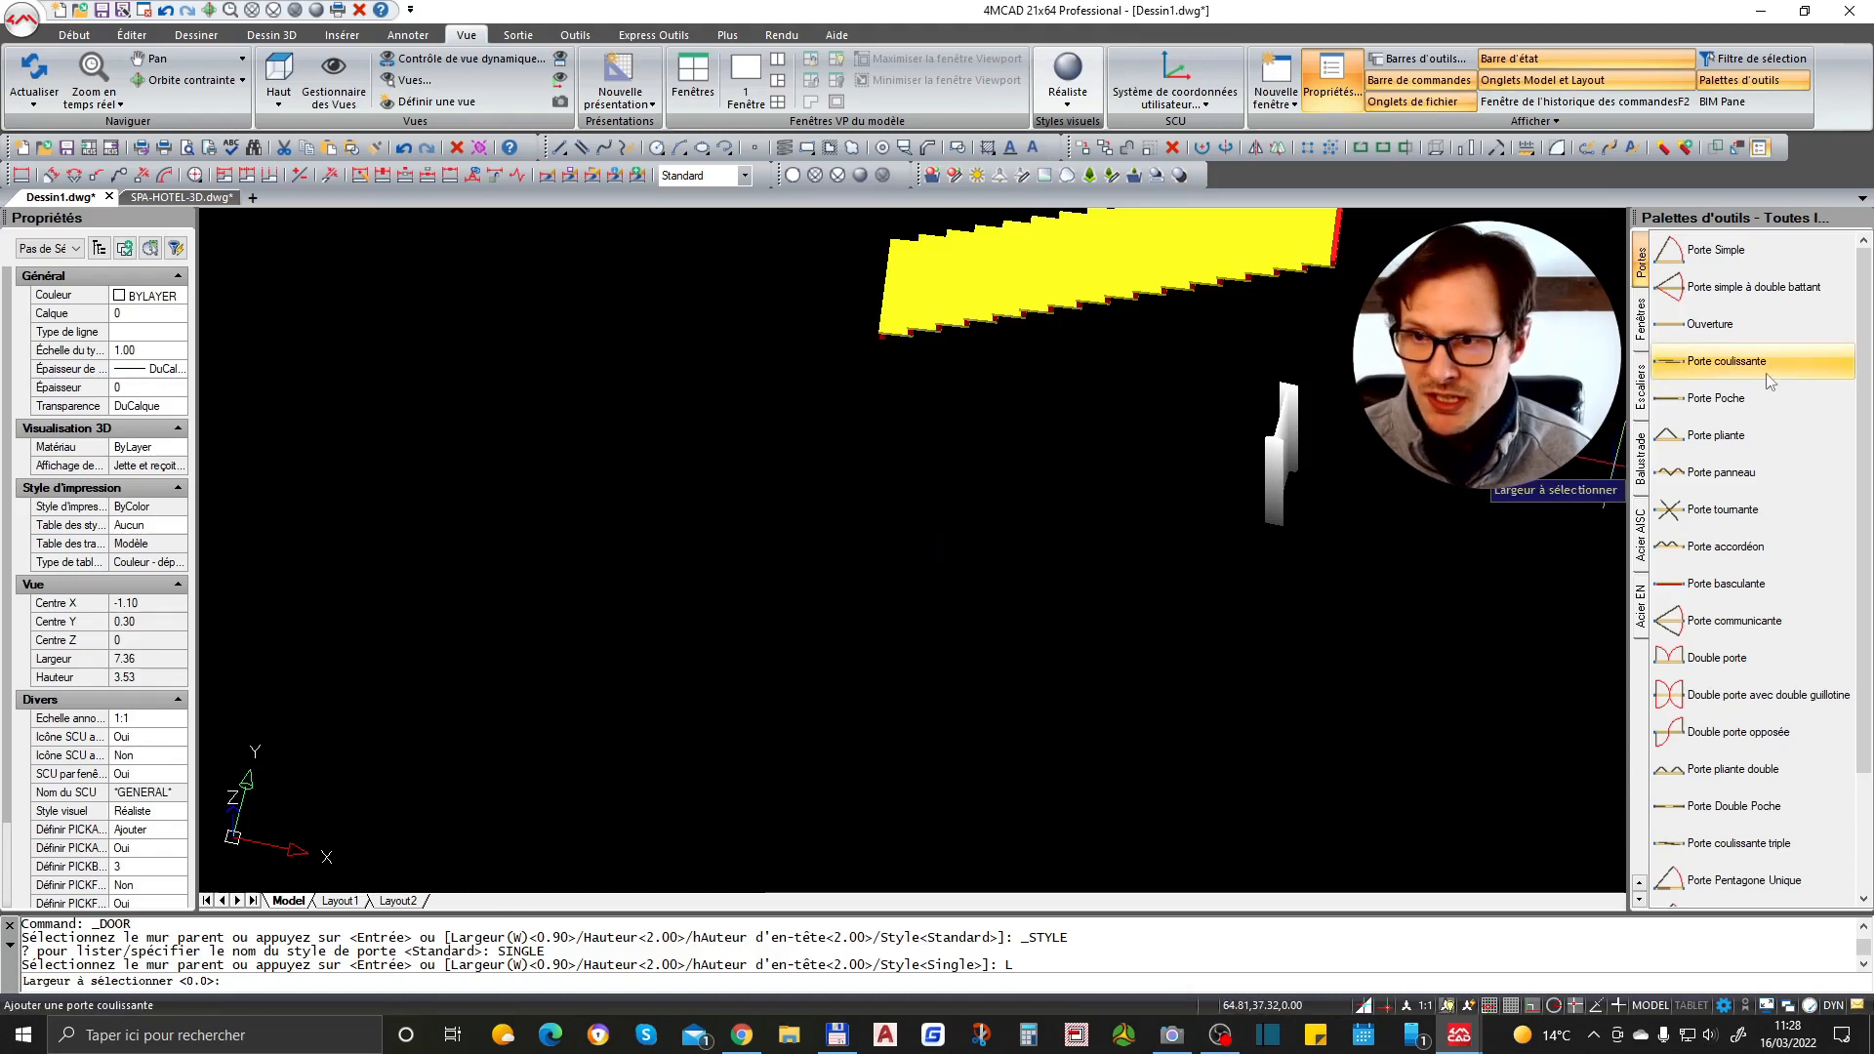
scroll(1703, 547, down, 4)
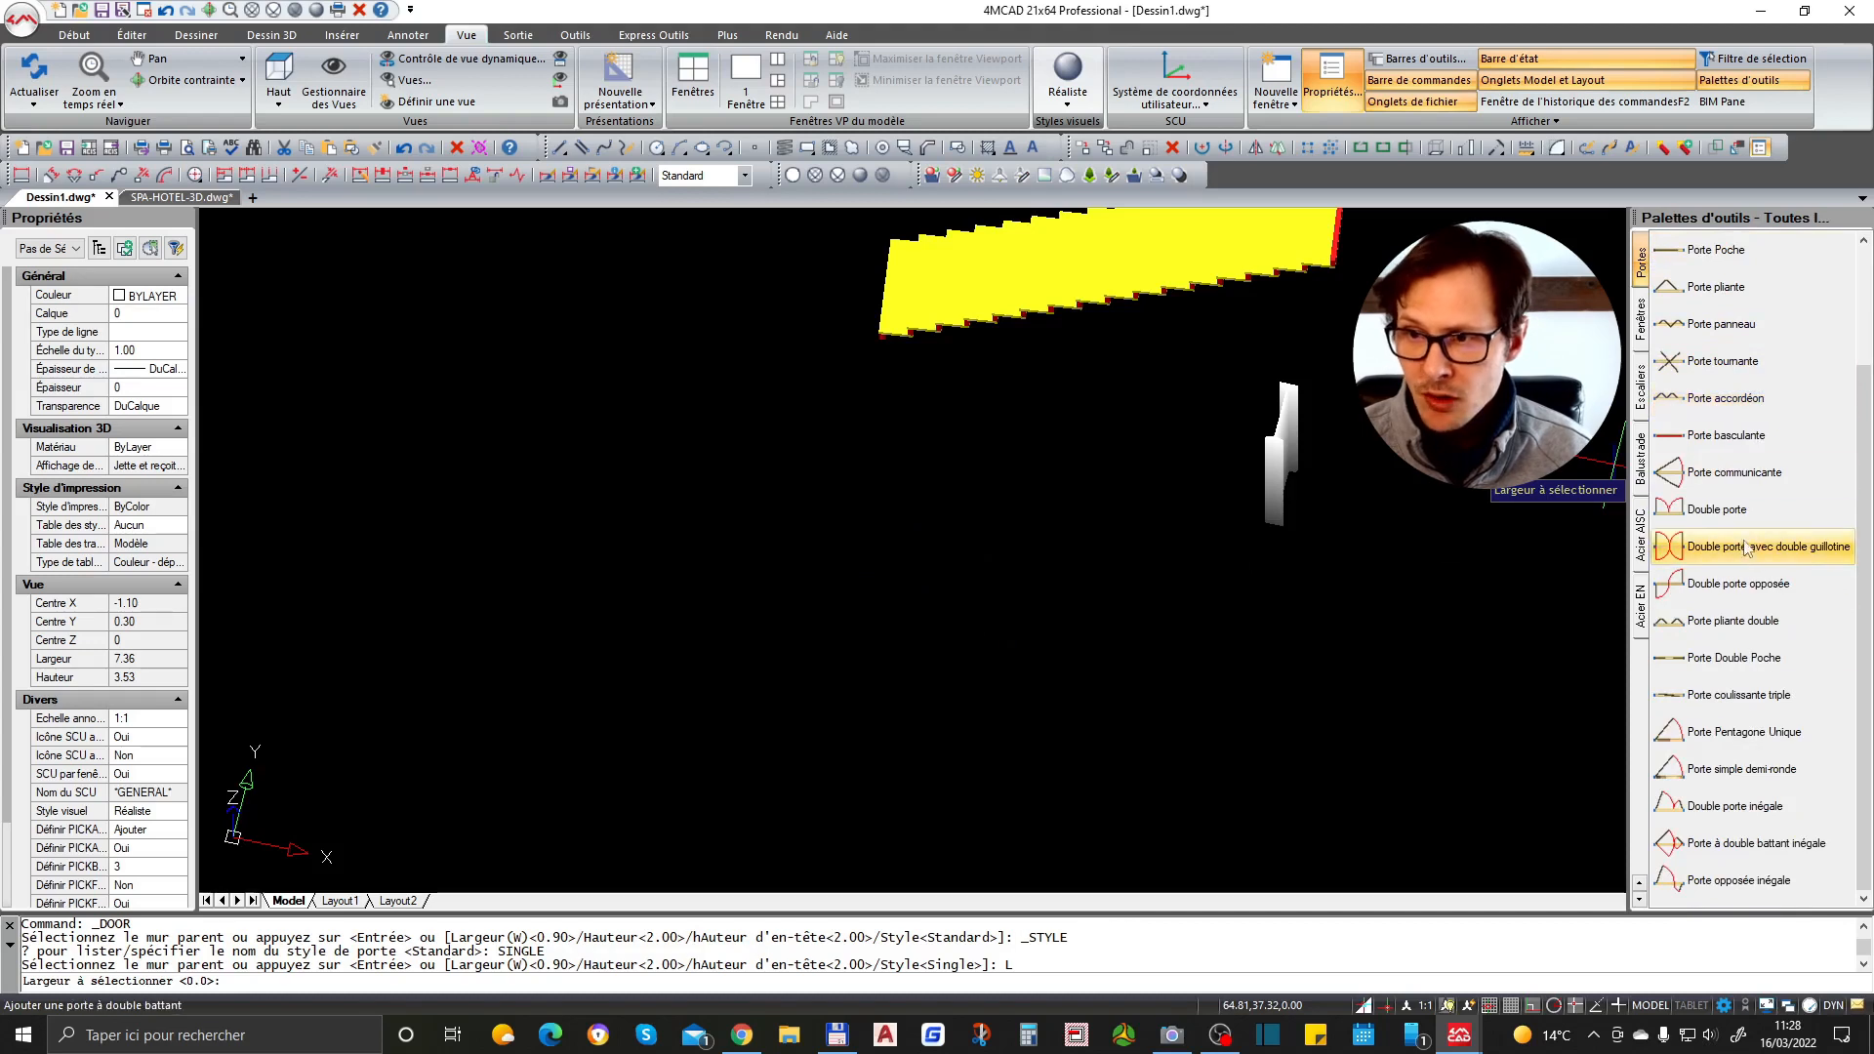
scroll(1757, 546, up, 4)
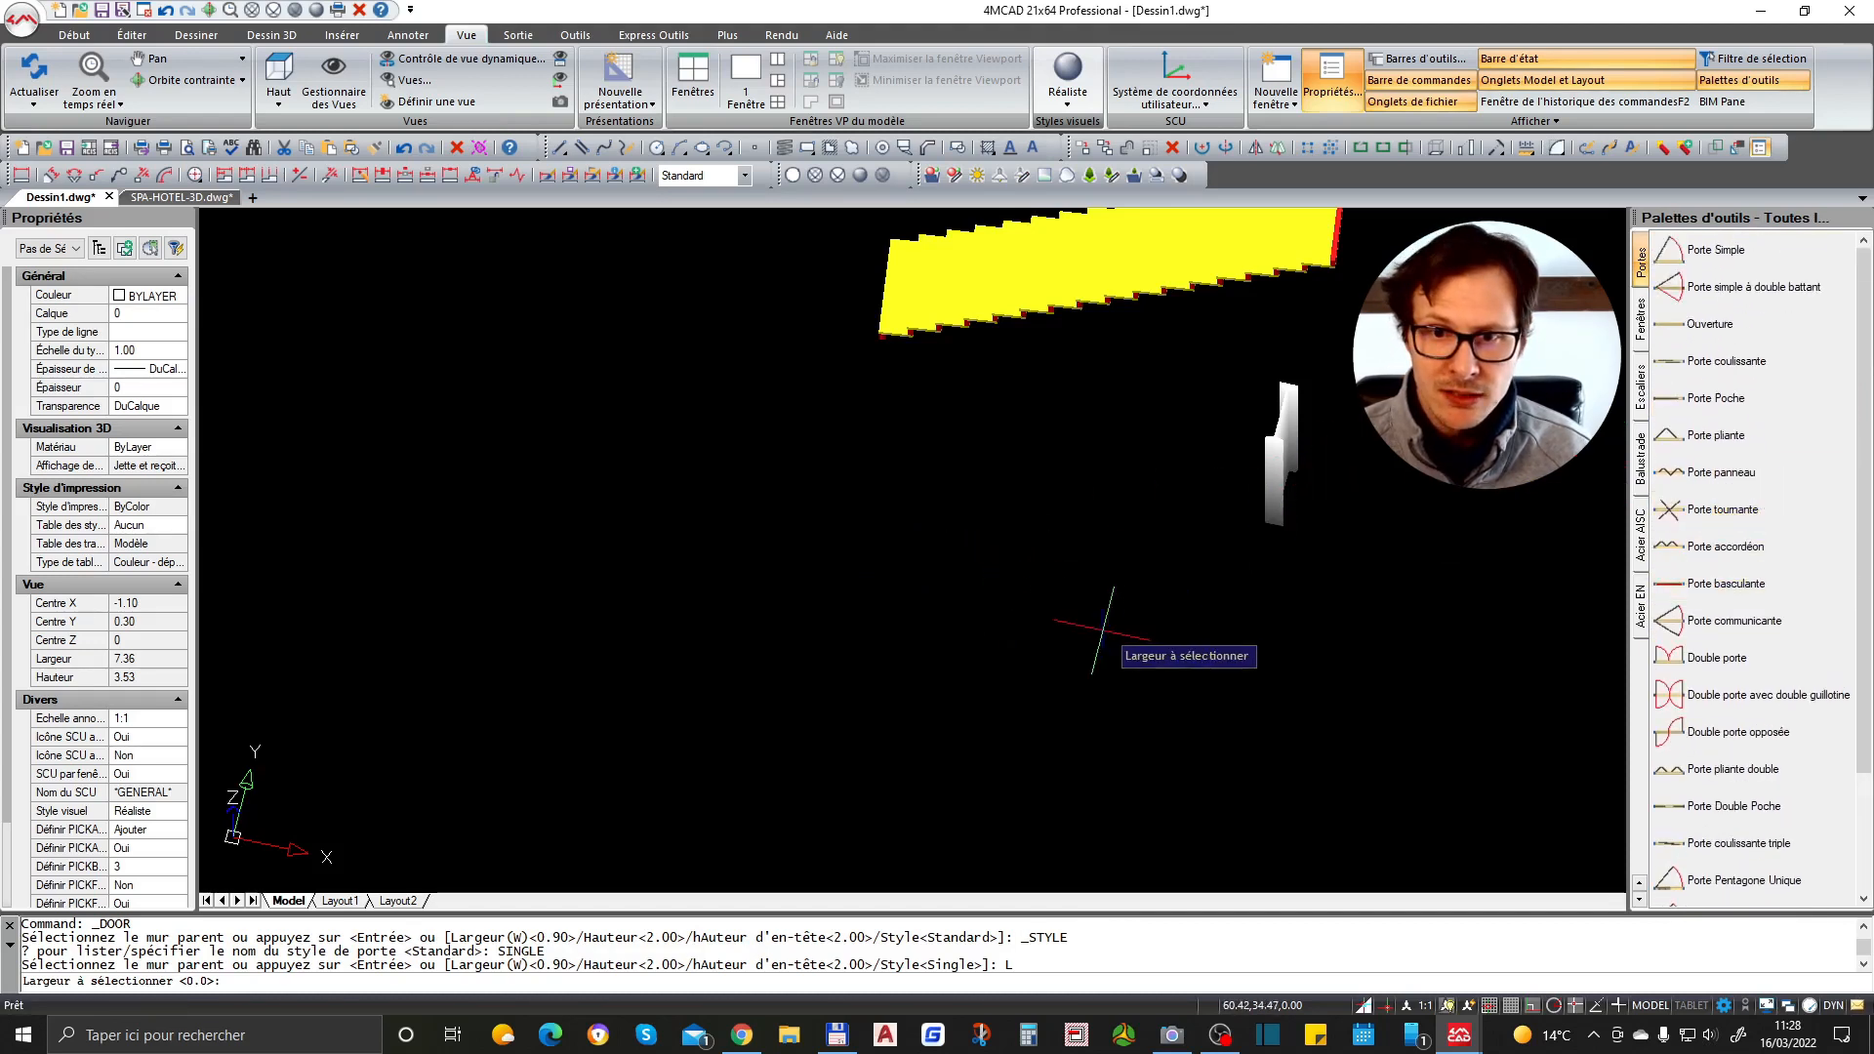
key(Return)
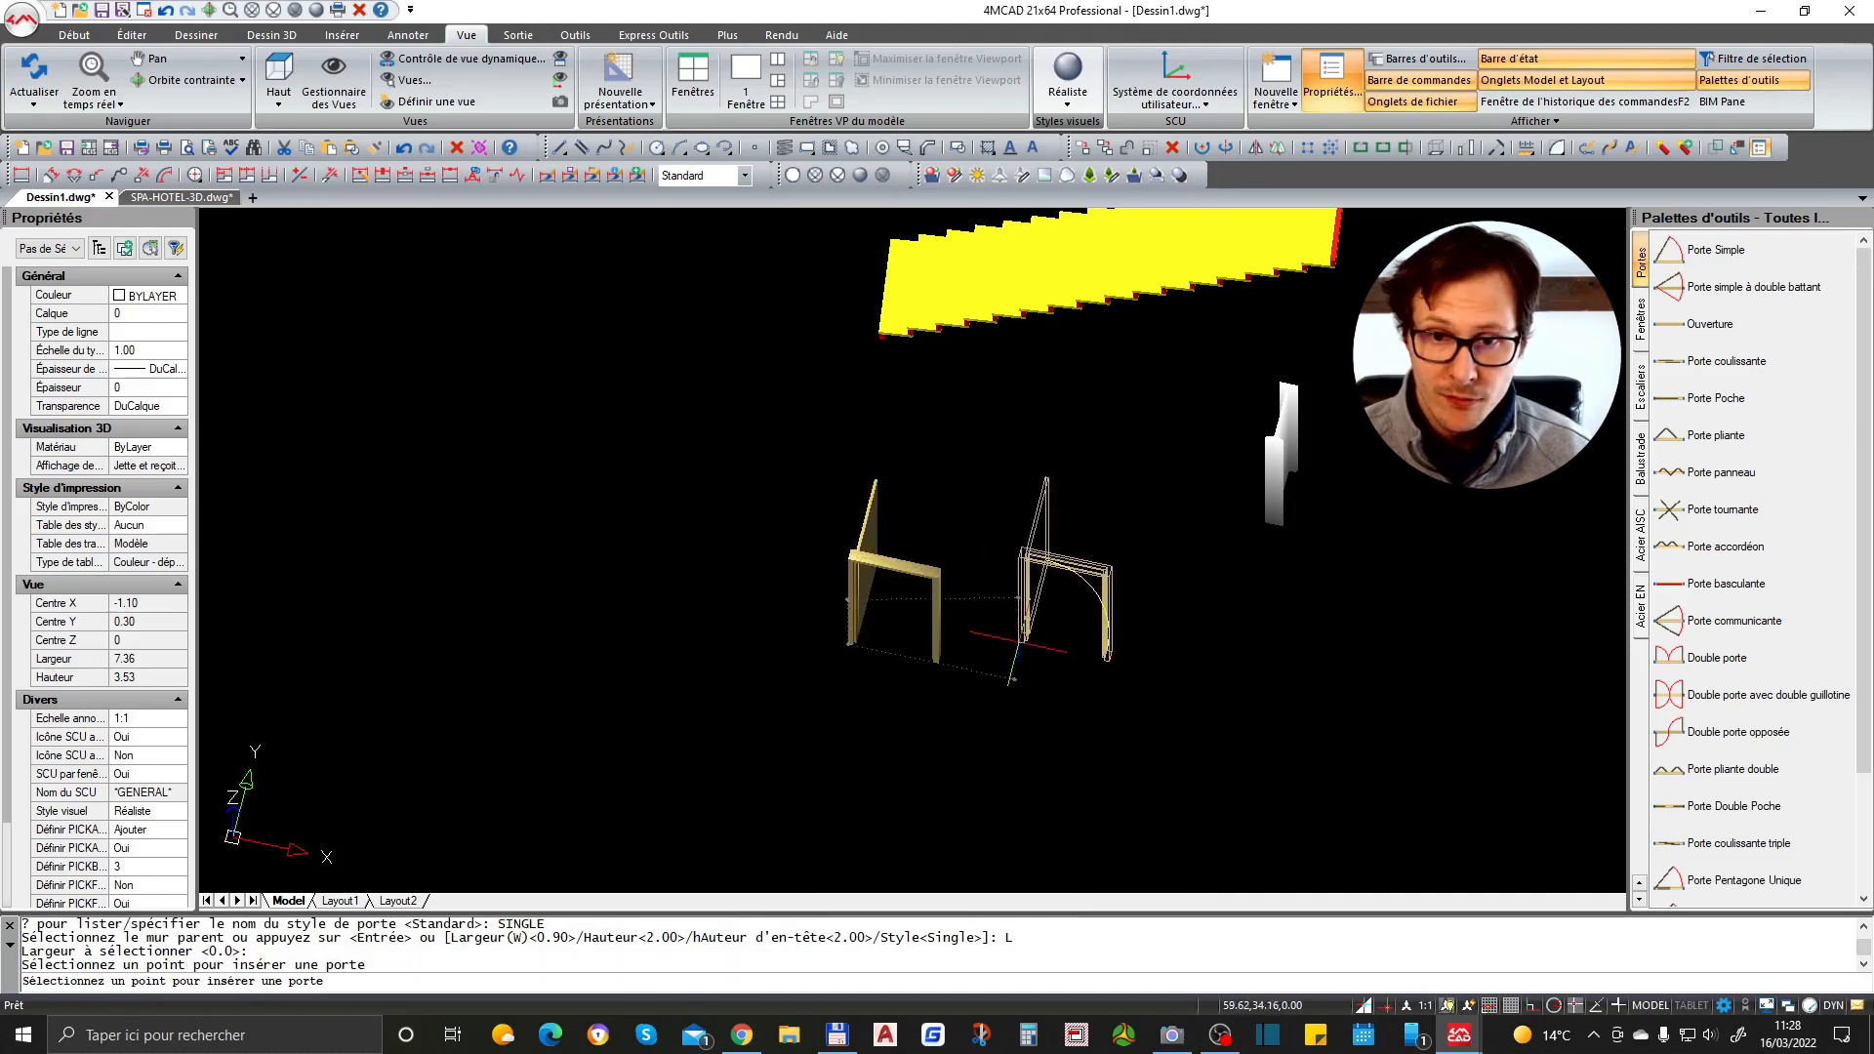
click(1024, 691)
key(Escape)
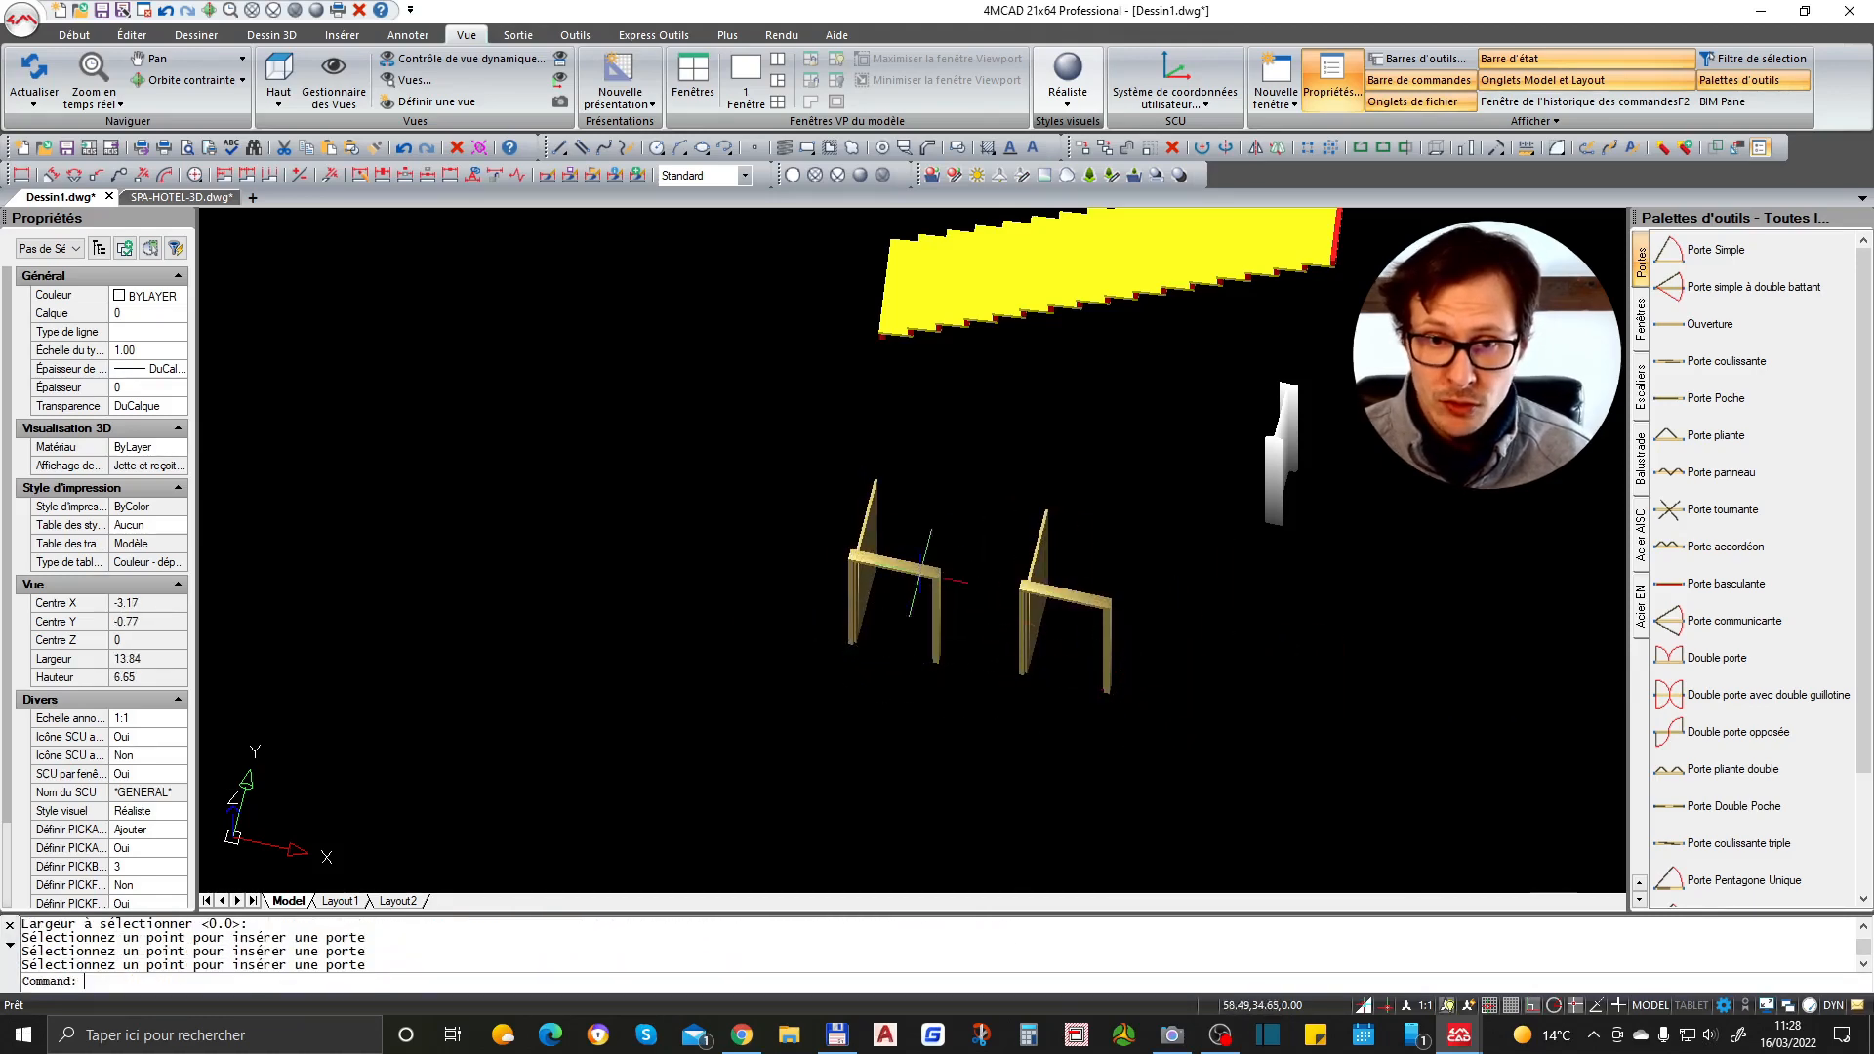
- Select the door and set its swing angle to 135 degrees
scroll(918, 576, up, 3)
click(844, 480)
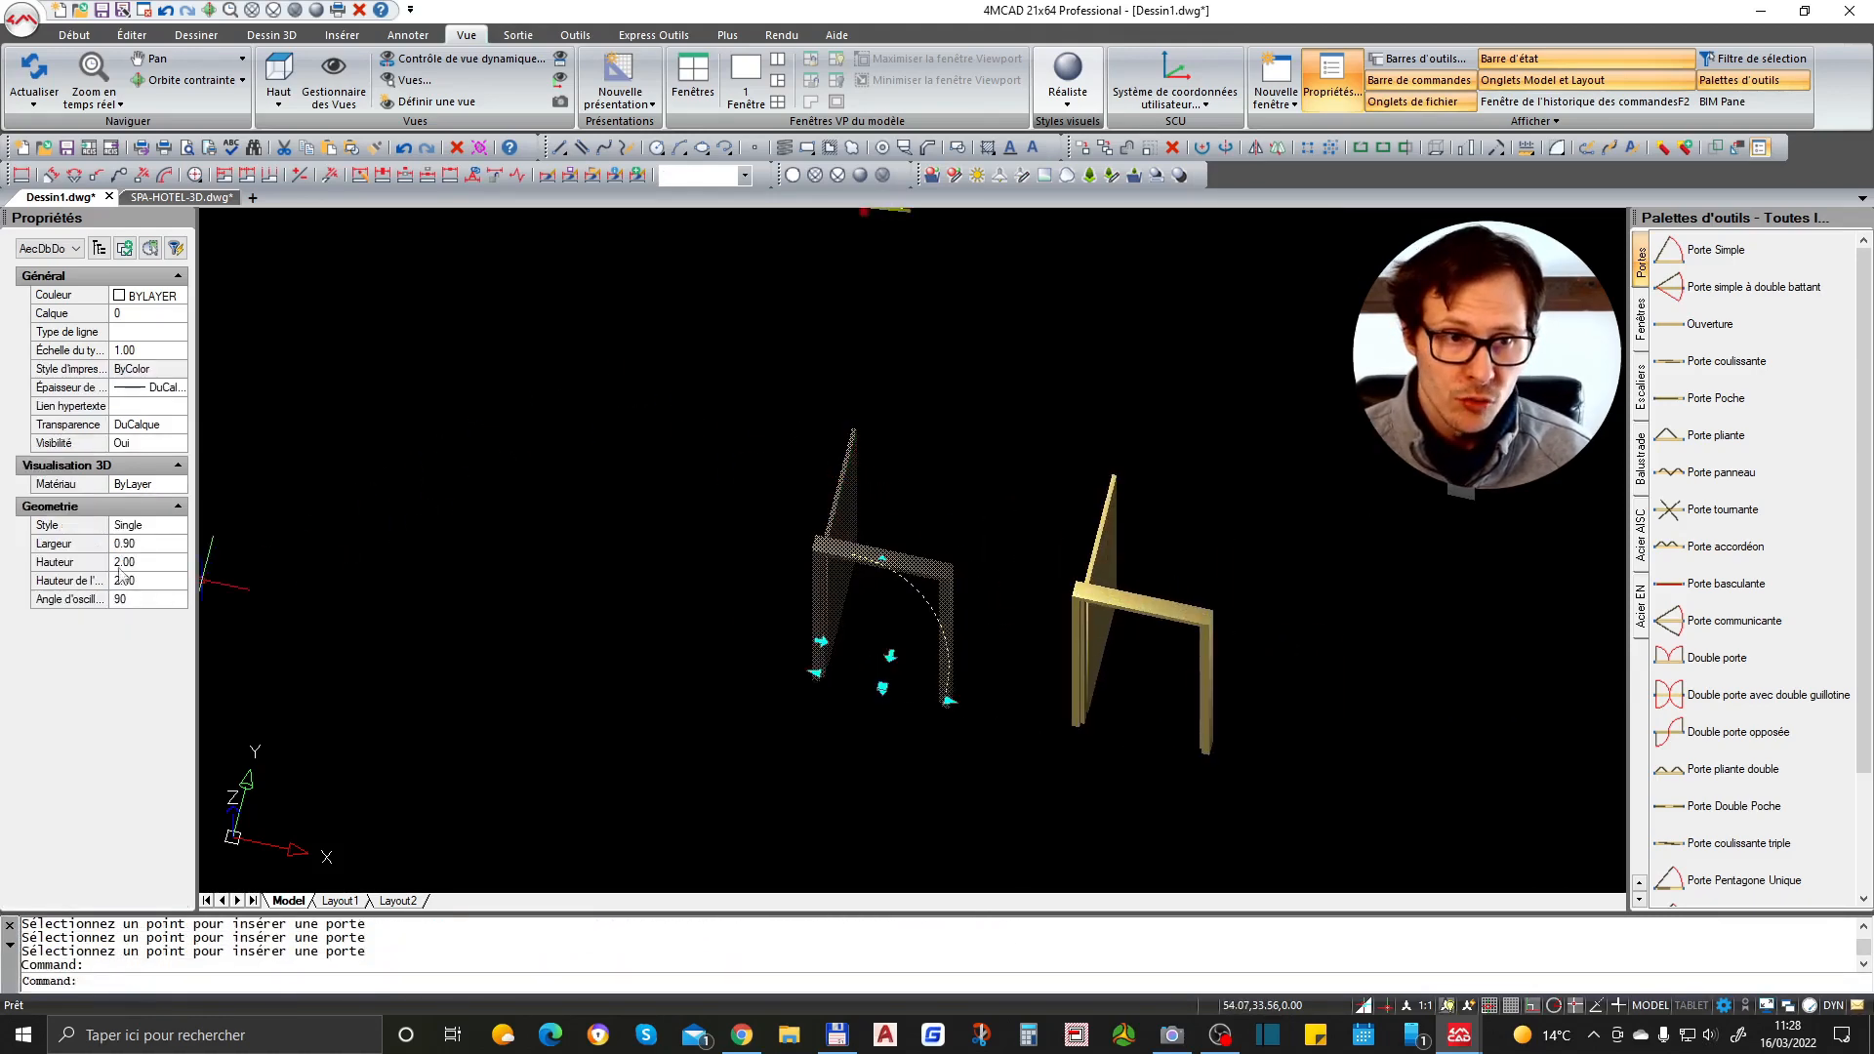
text(20)
key(Return)
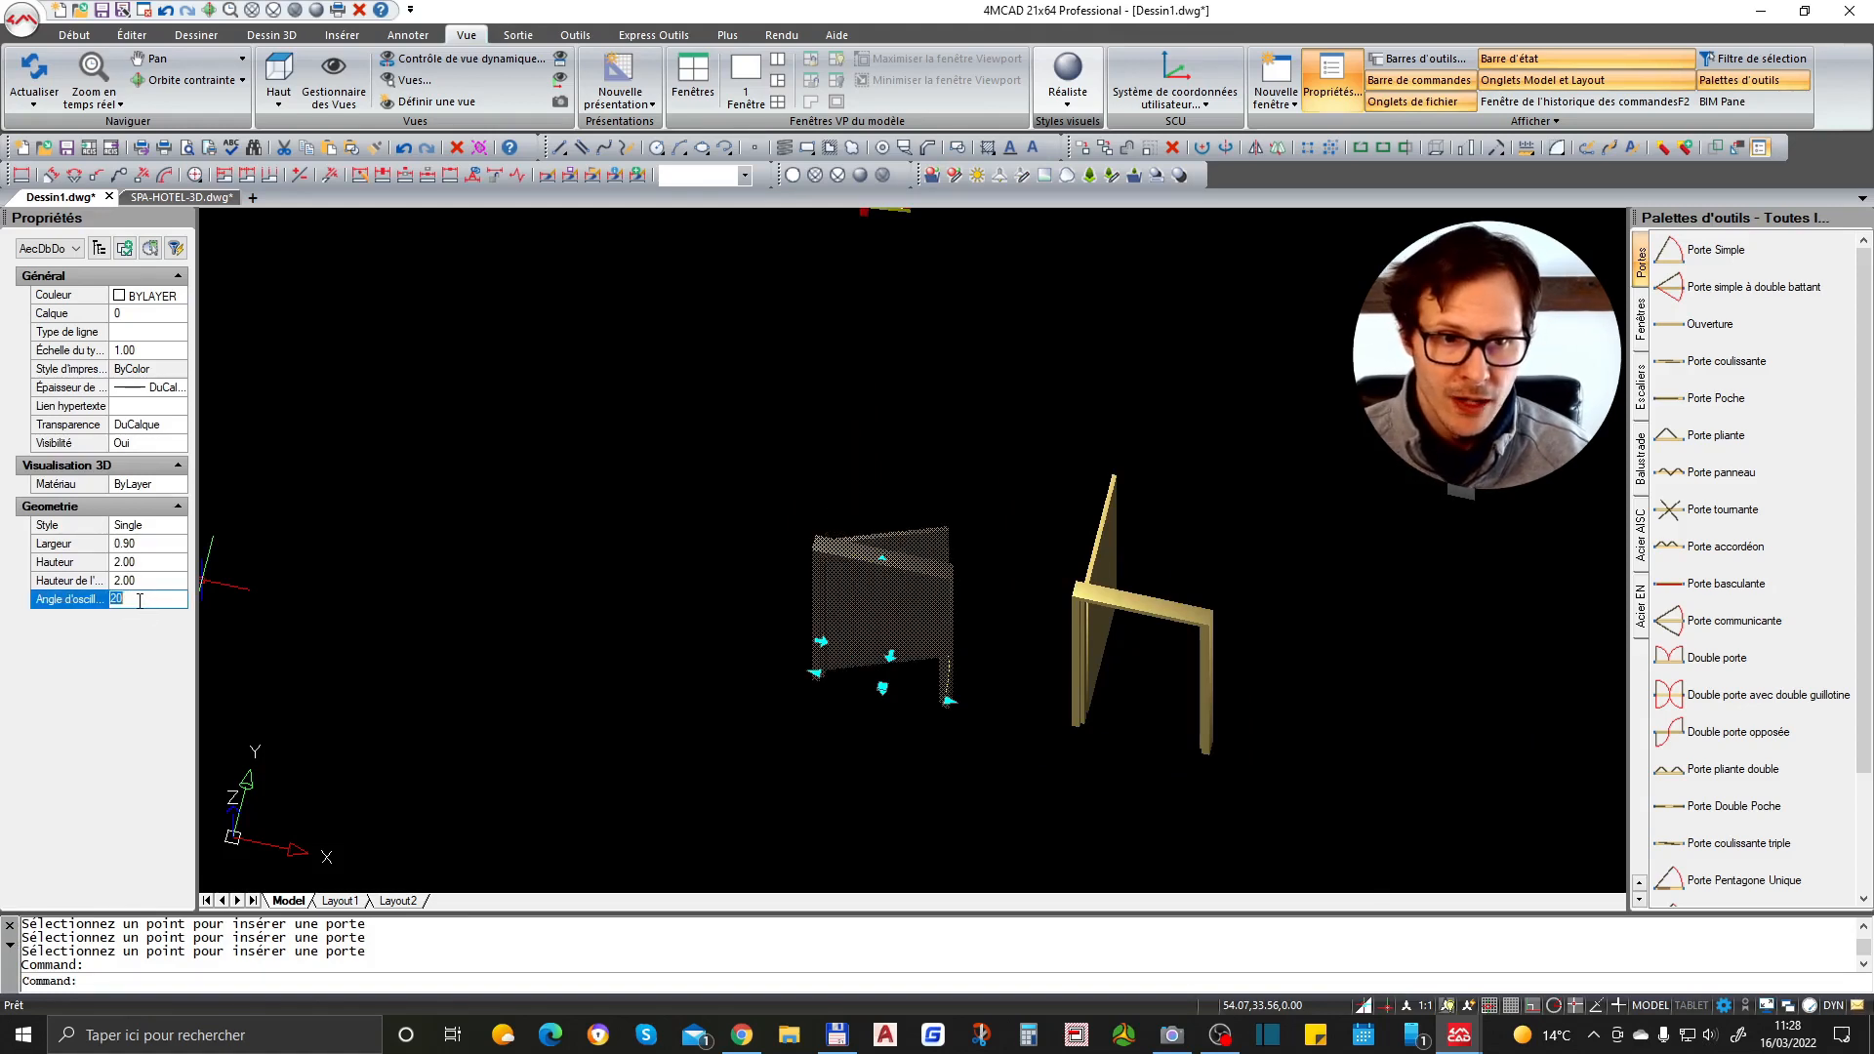
key(Return)
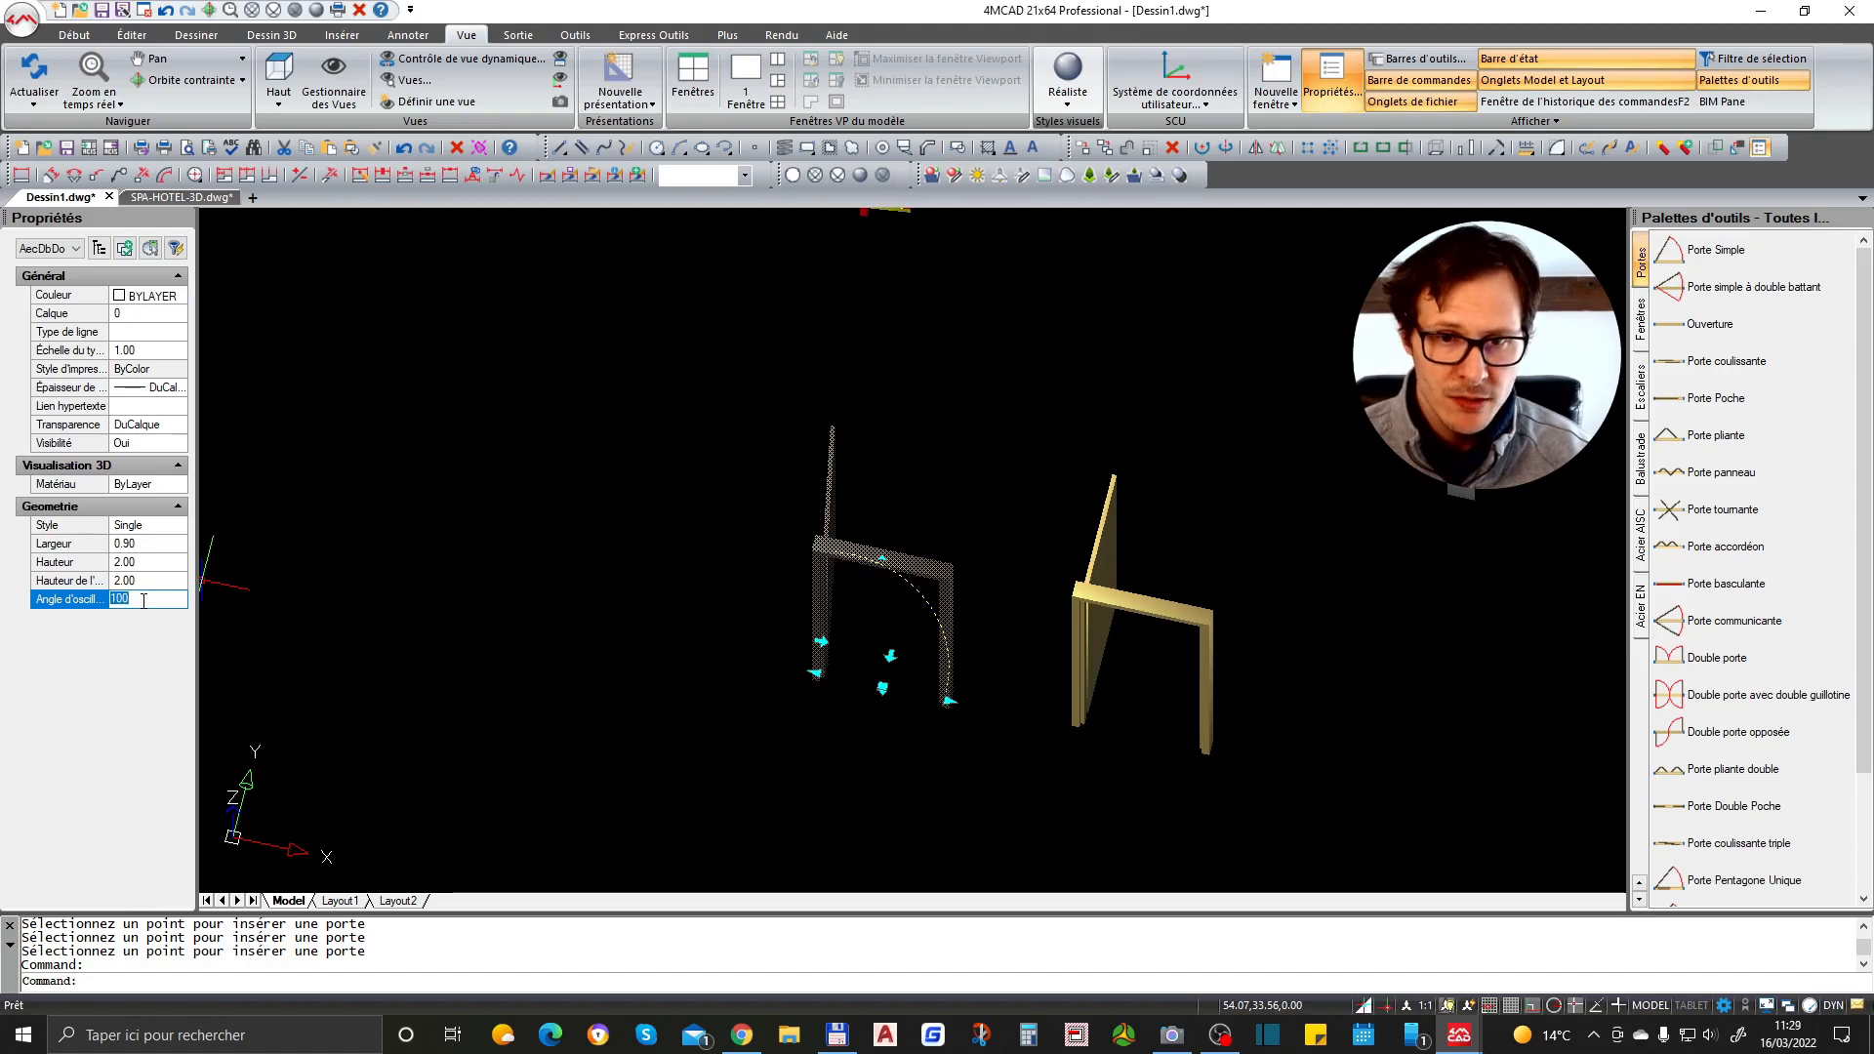
text(13)
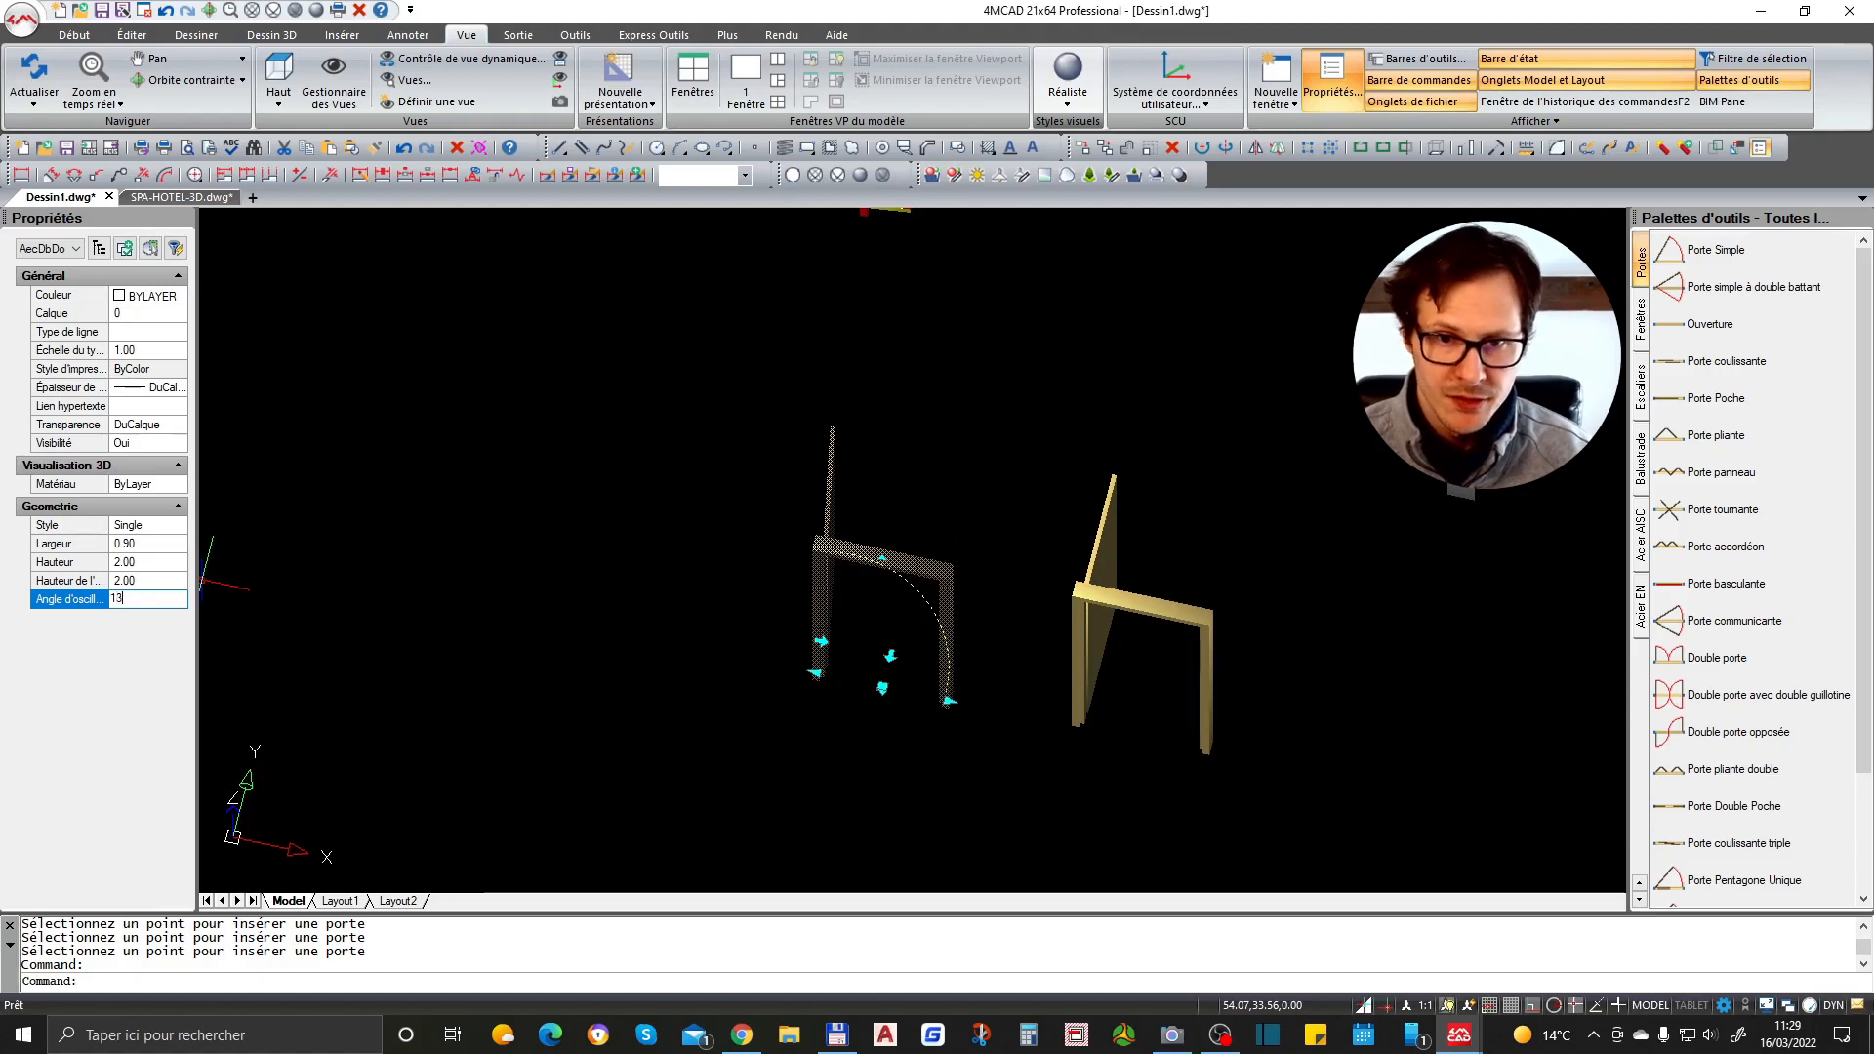
text(5)
key(Return)
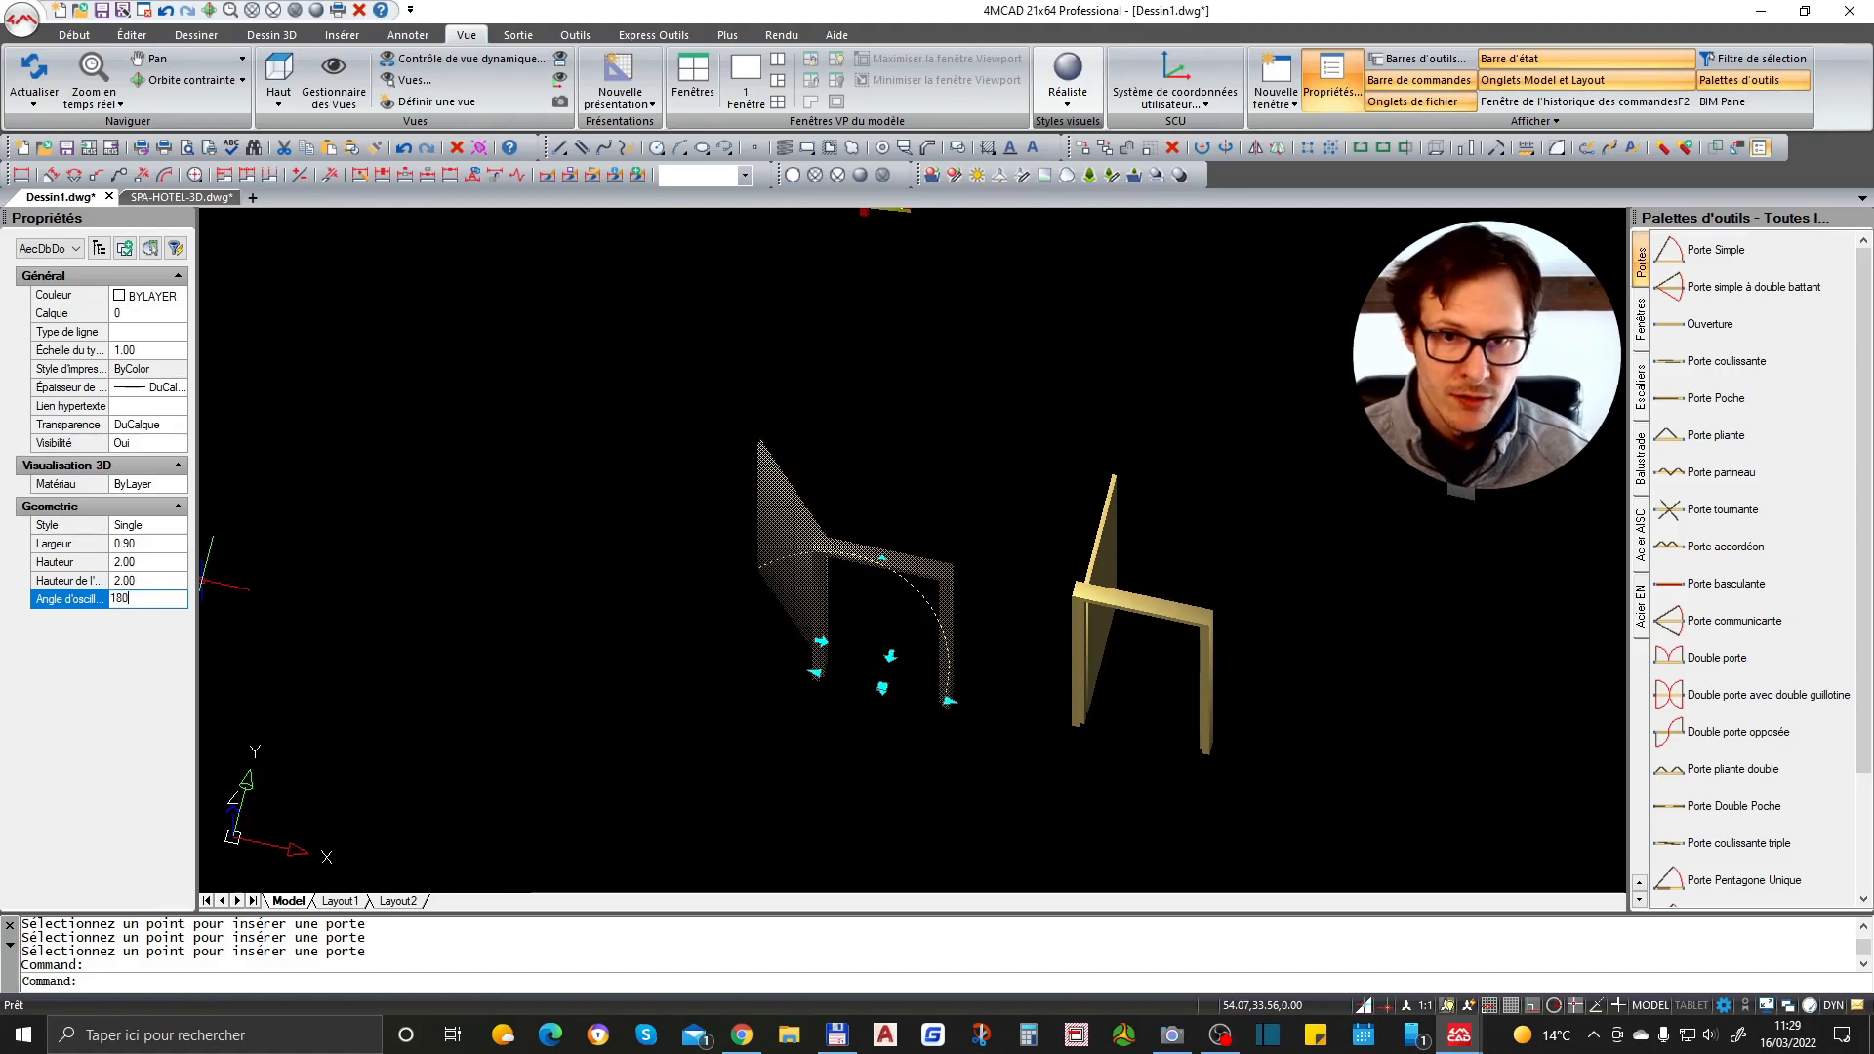
key(Return)
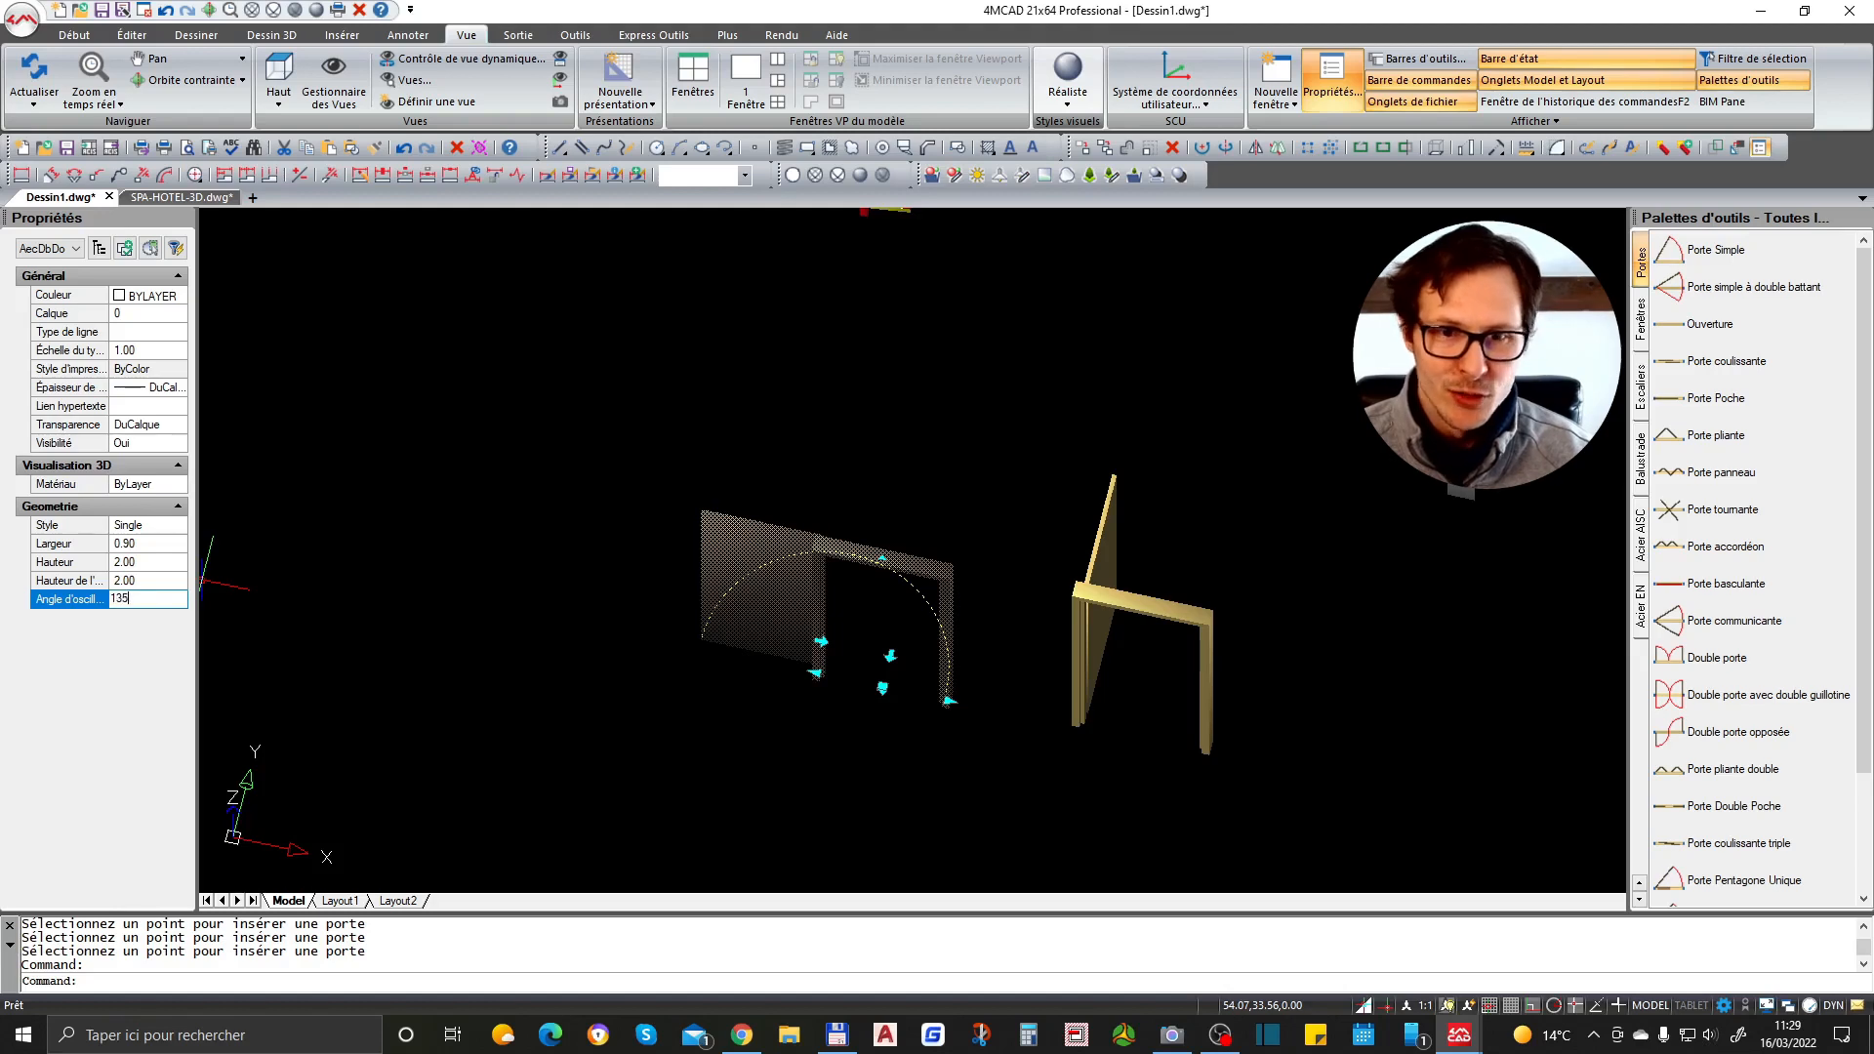
text(135)
key(Return)
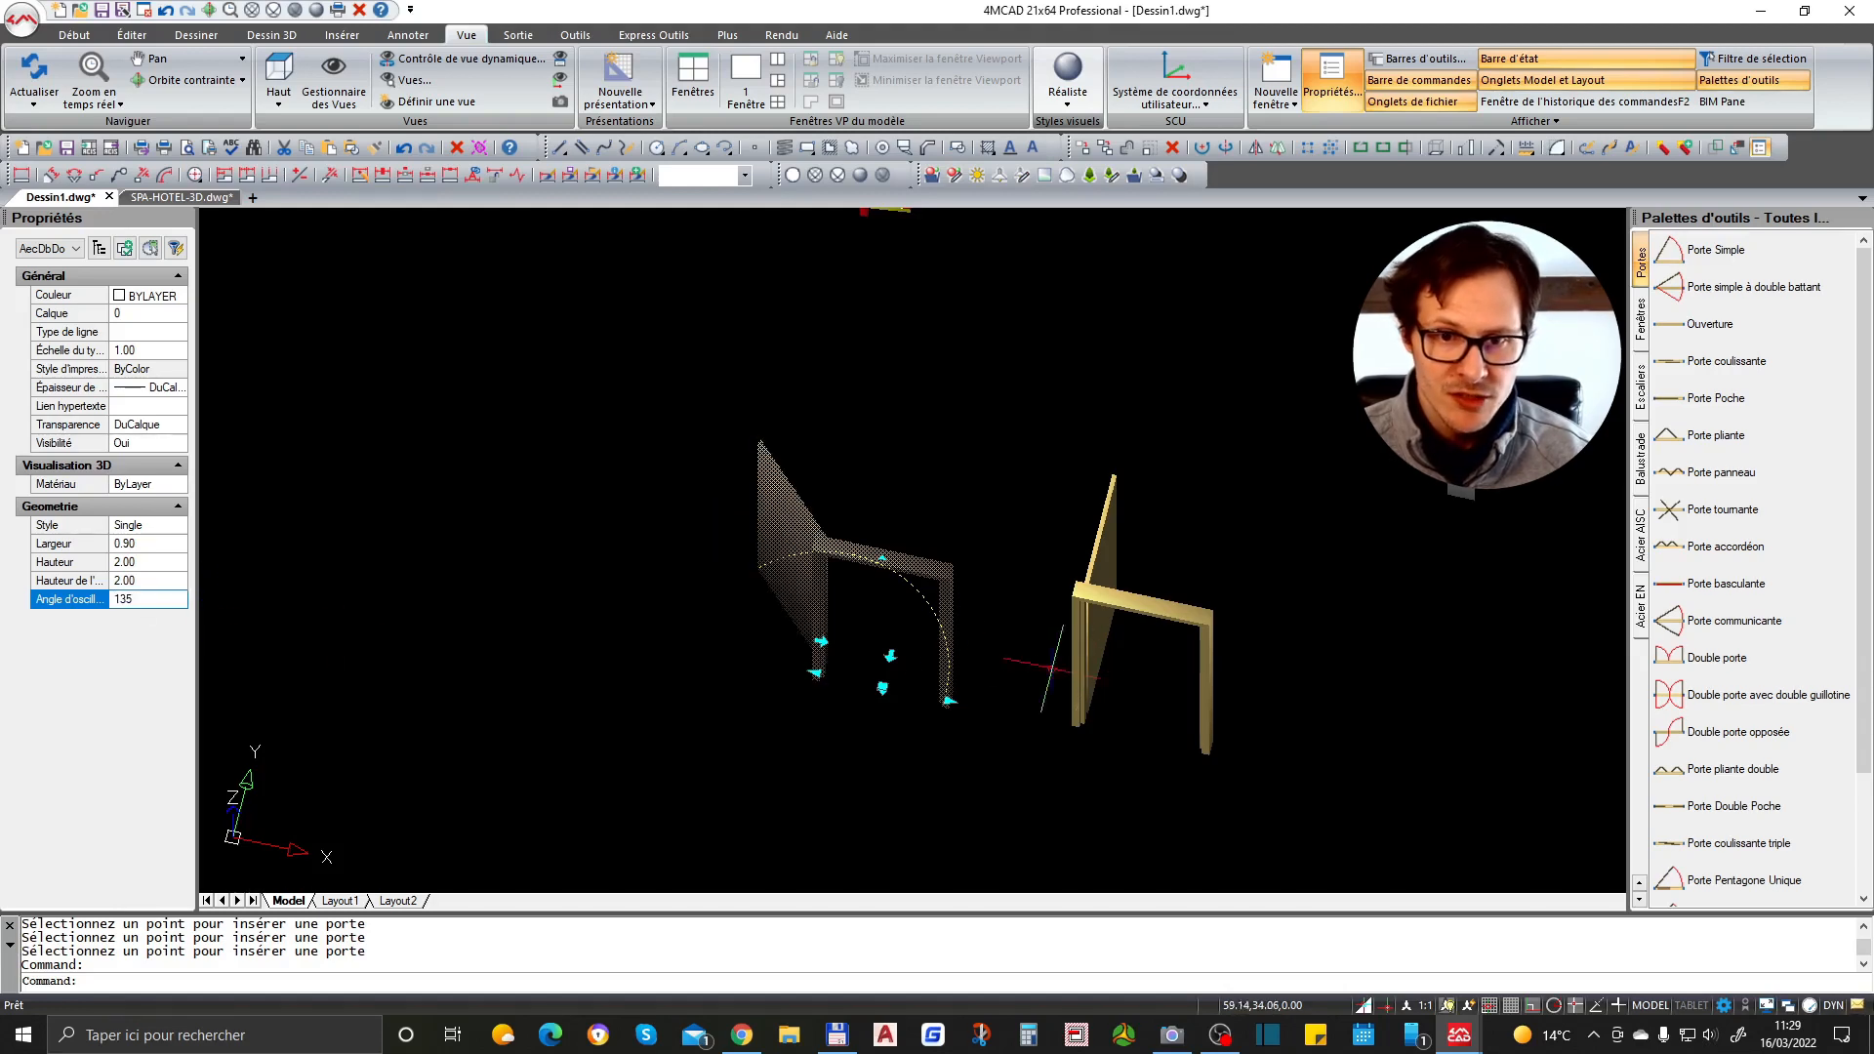
click(891, 656)
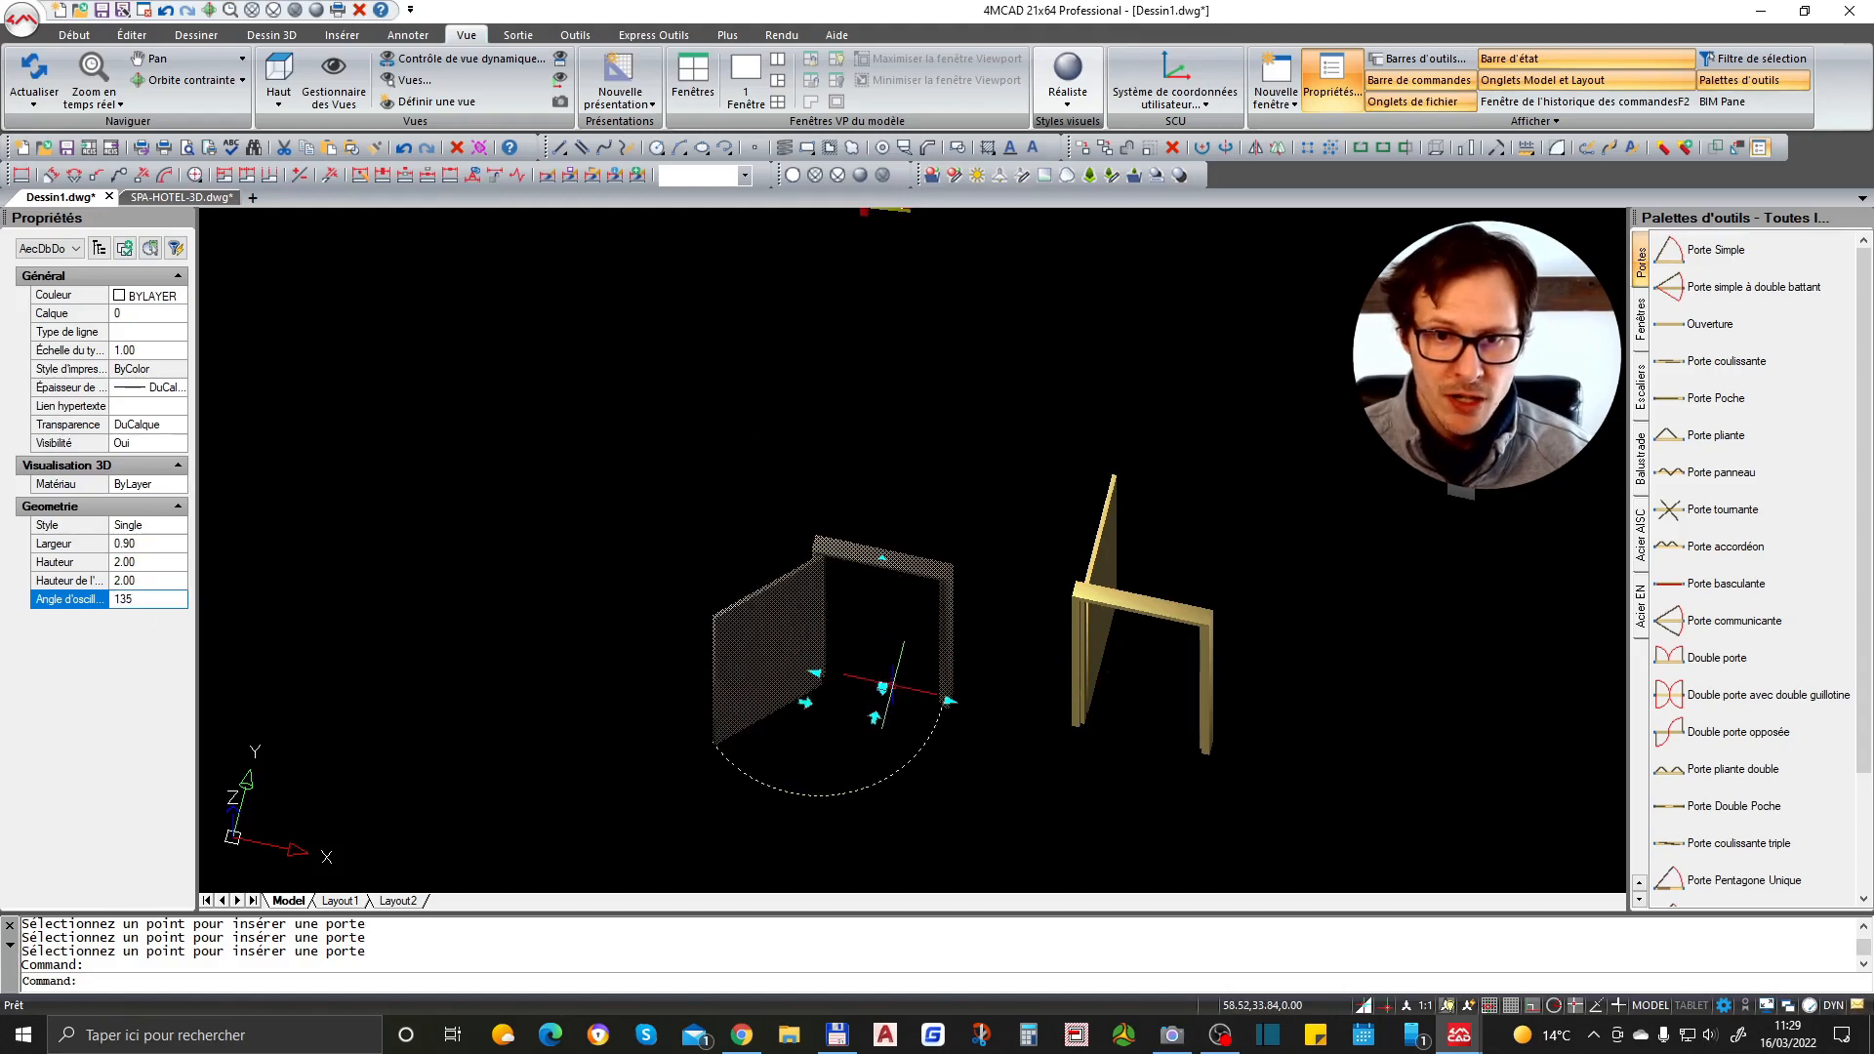
scroll(883, 440, down, 3)
shift+middle_drag(920, 515, 939, 591)
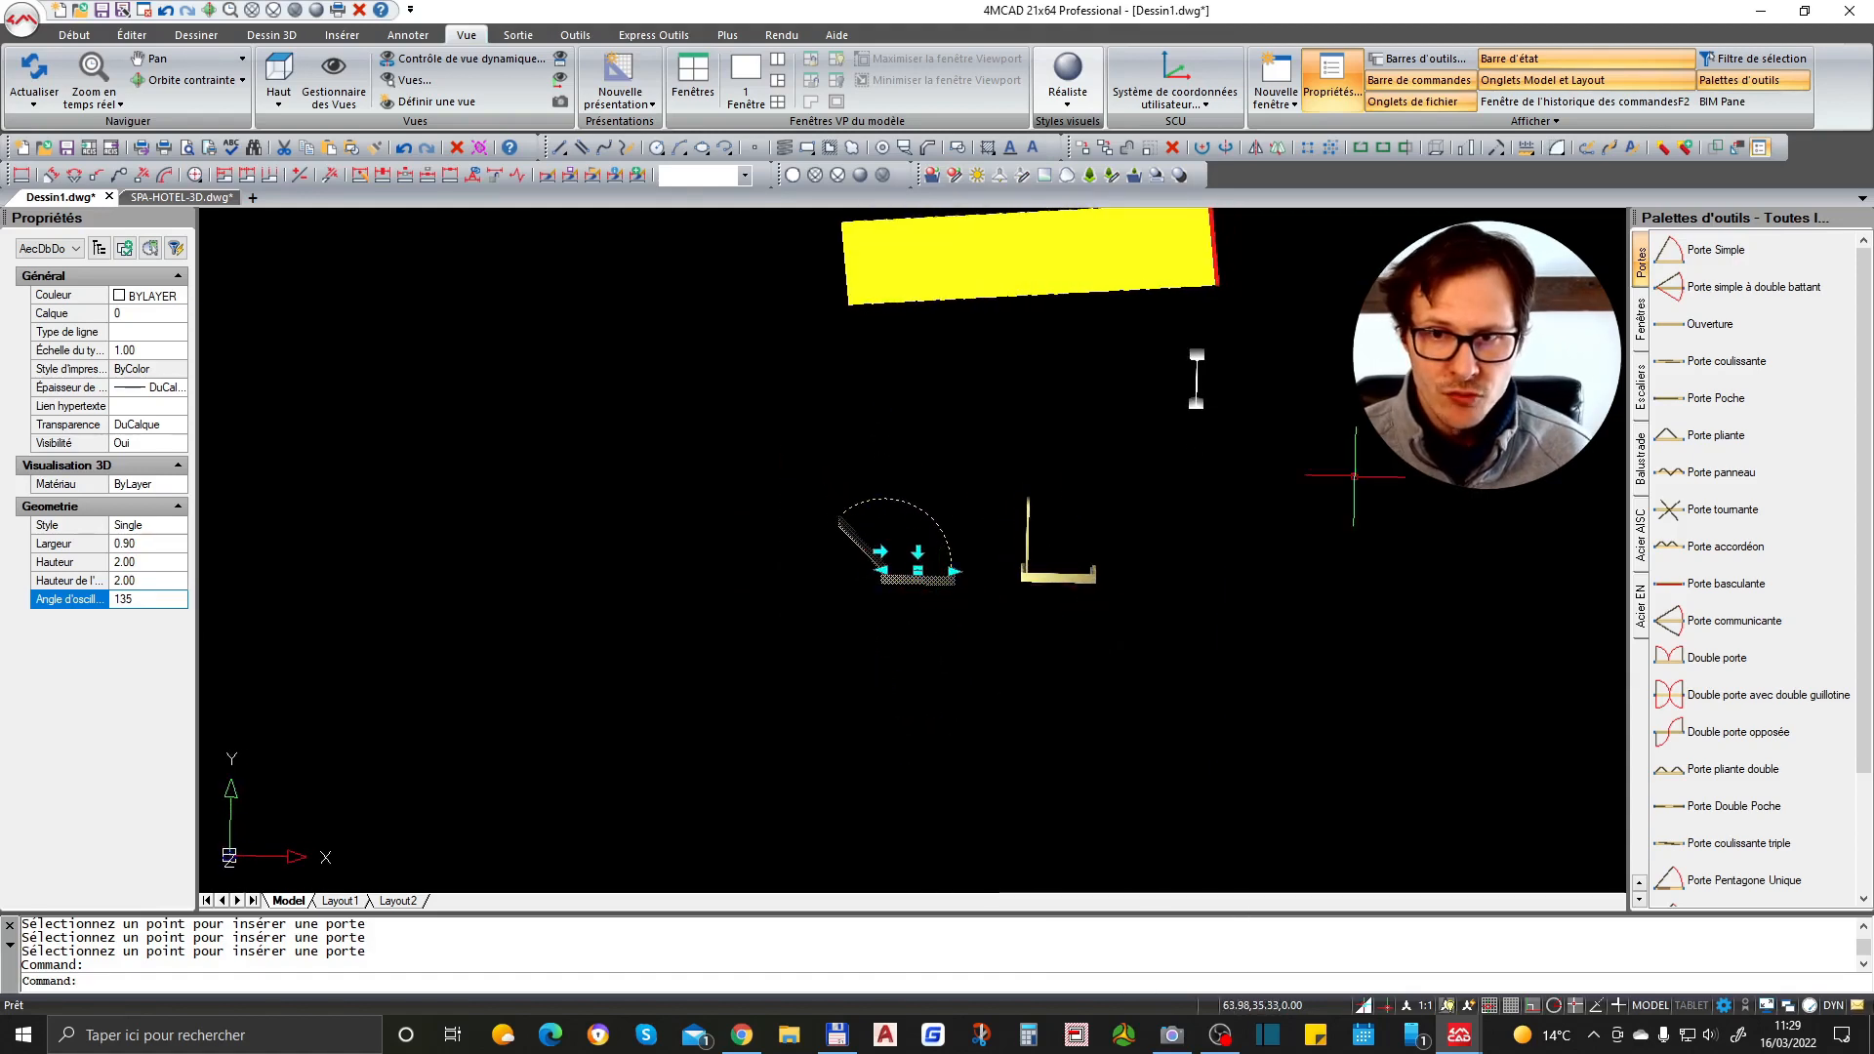
scroll(1196, 381, up, 3)
scroll(1133, 443, down, 3)
scroll(1000, 548, down, 2)
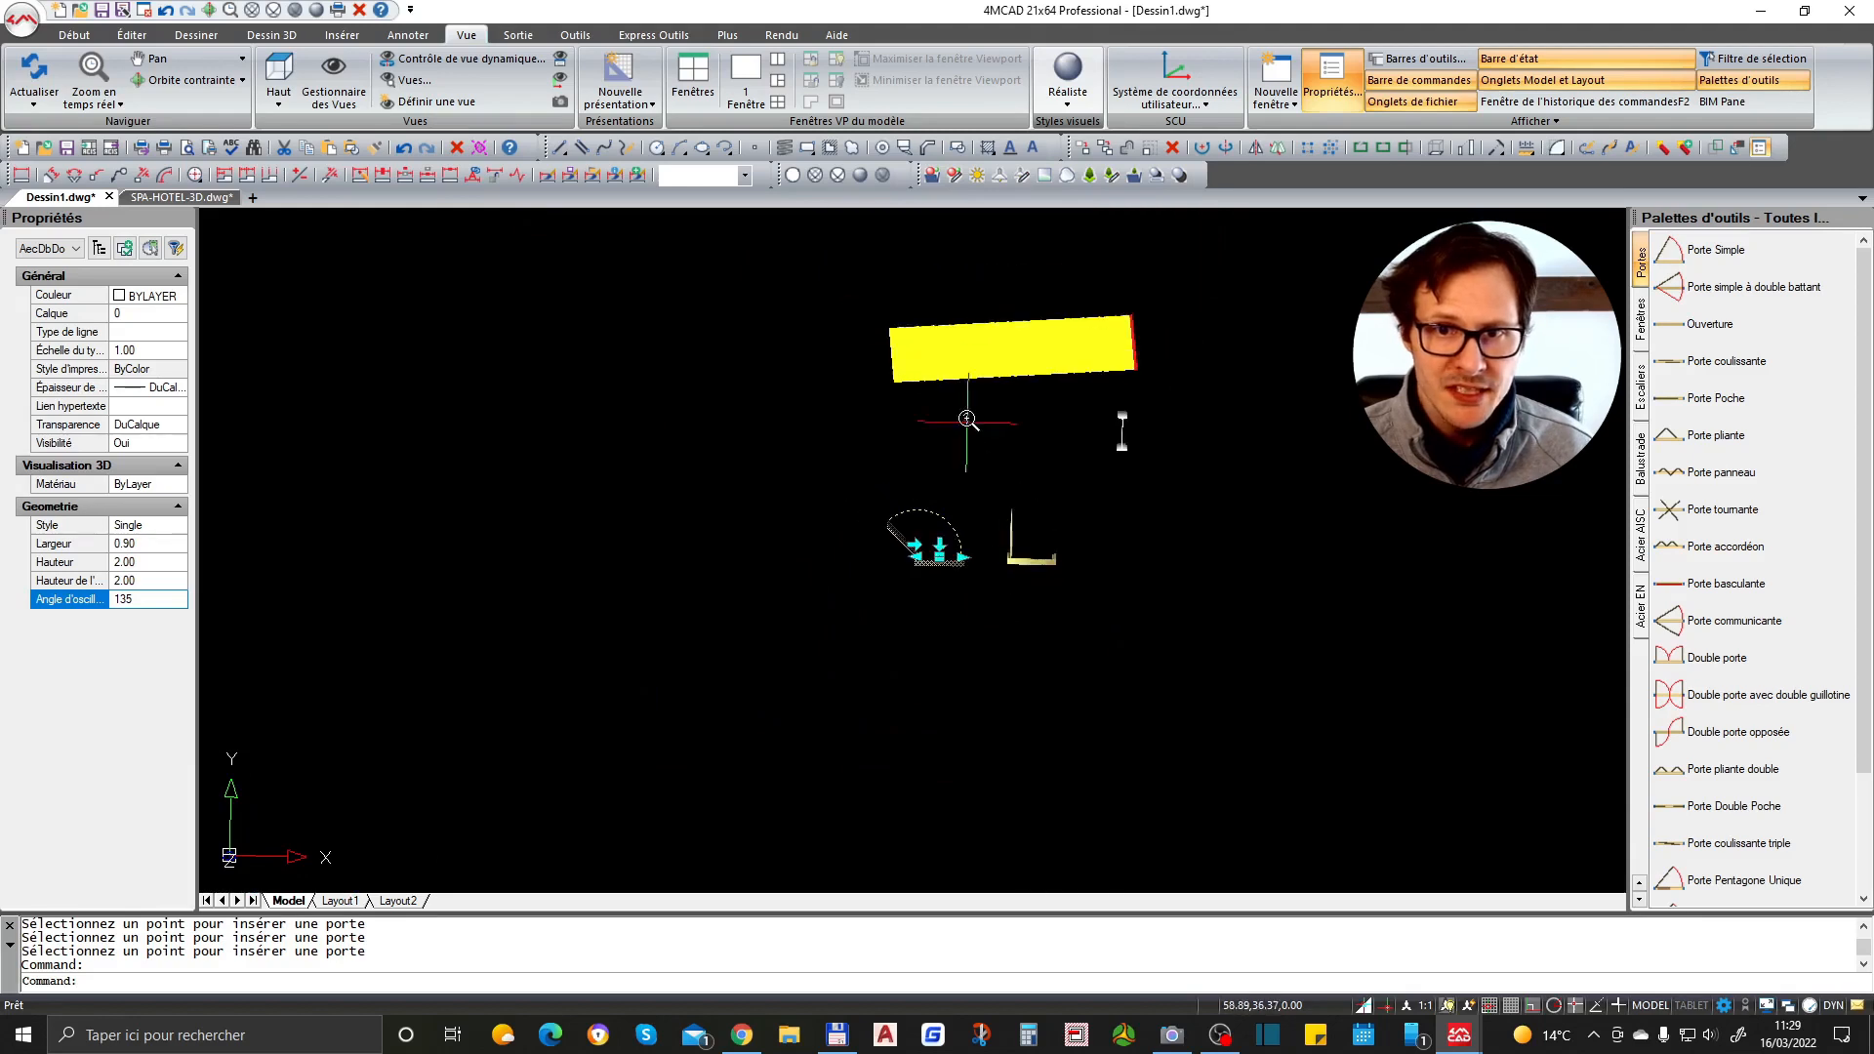
scroll(980, 417, up, 3)
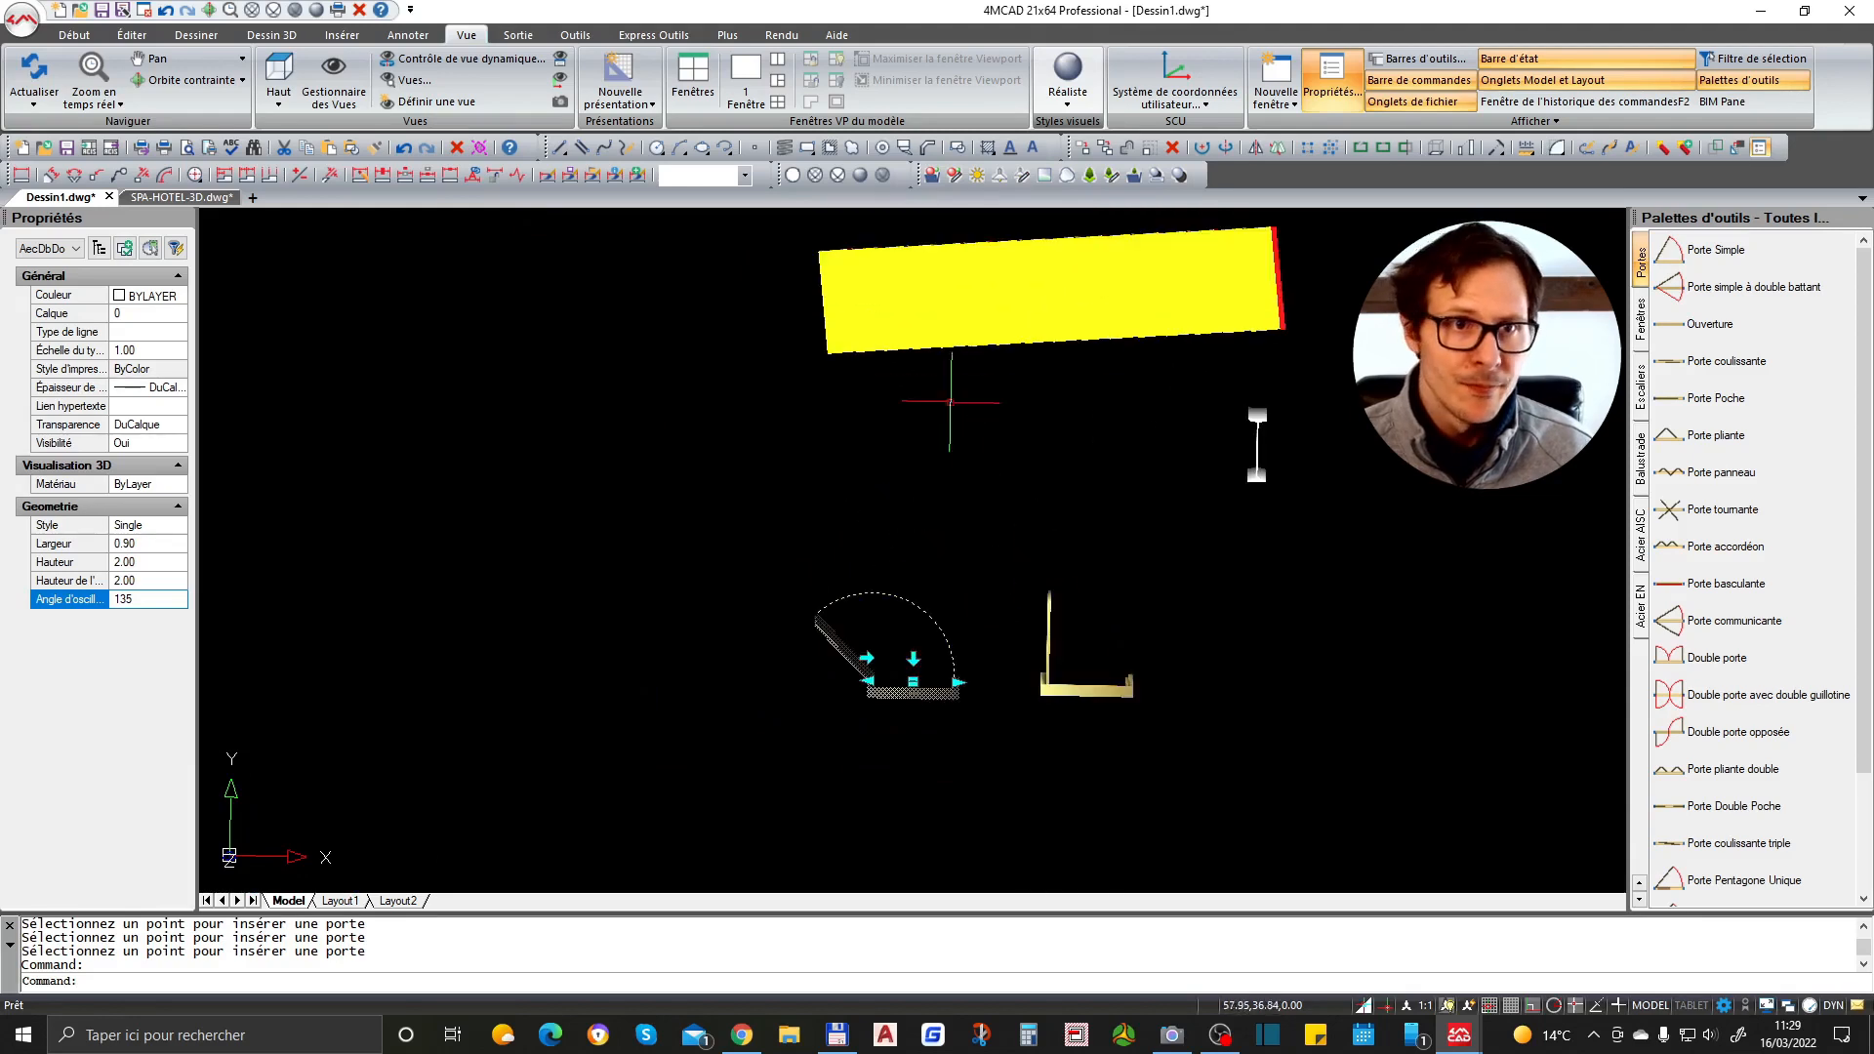
click(279, 70)
scroll(1269, 576, up, 3)
scroll(1210, 547, up, 2)
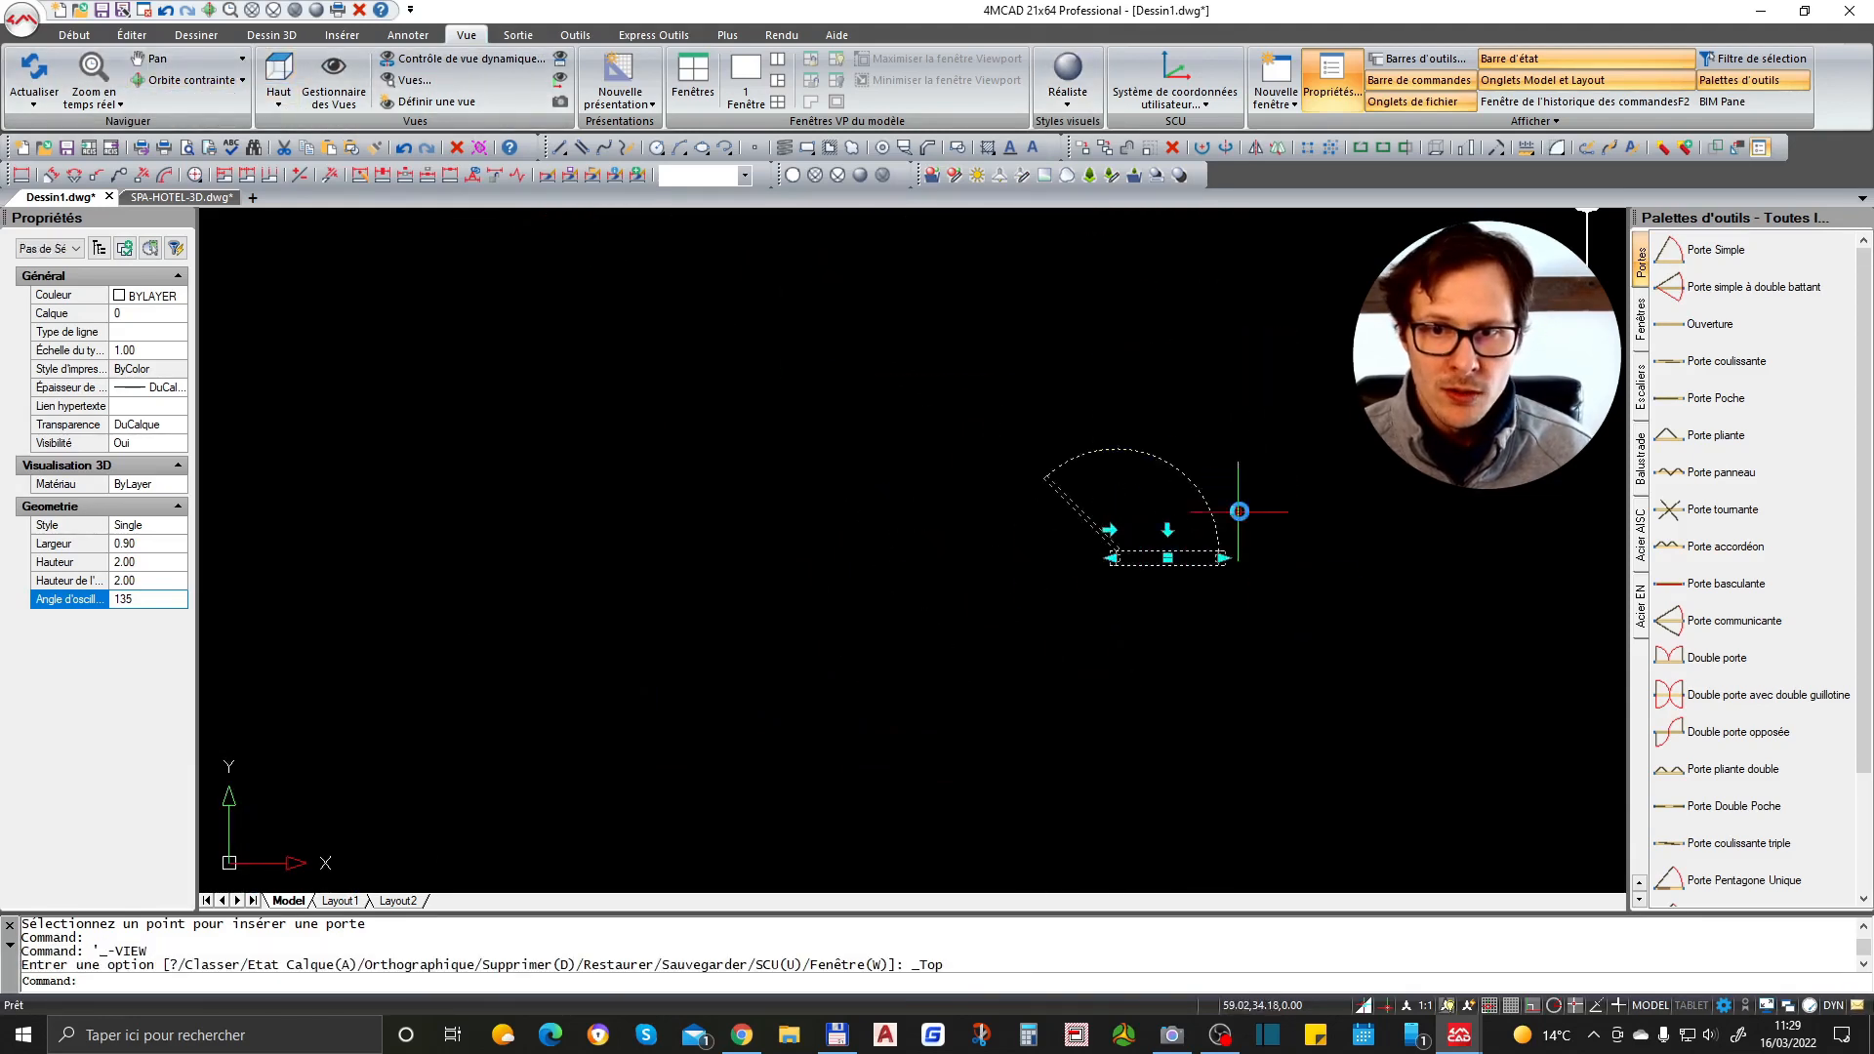
key(Escape)
scroll(1087, 552, down, 3)
key(Escape)
click(1168, 559)
key(Escape)
key(Escape)
scroll(1169, 540, up, 4)
scroll(1144, 385, up, 3)
middle_click(1138, 388)
middle_click(1138, 388)
key(Escape)
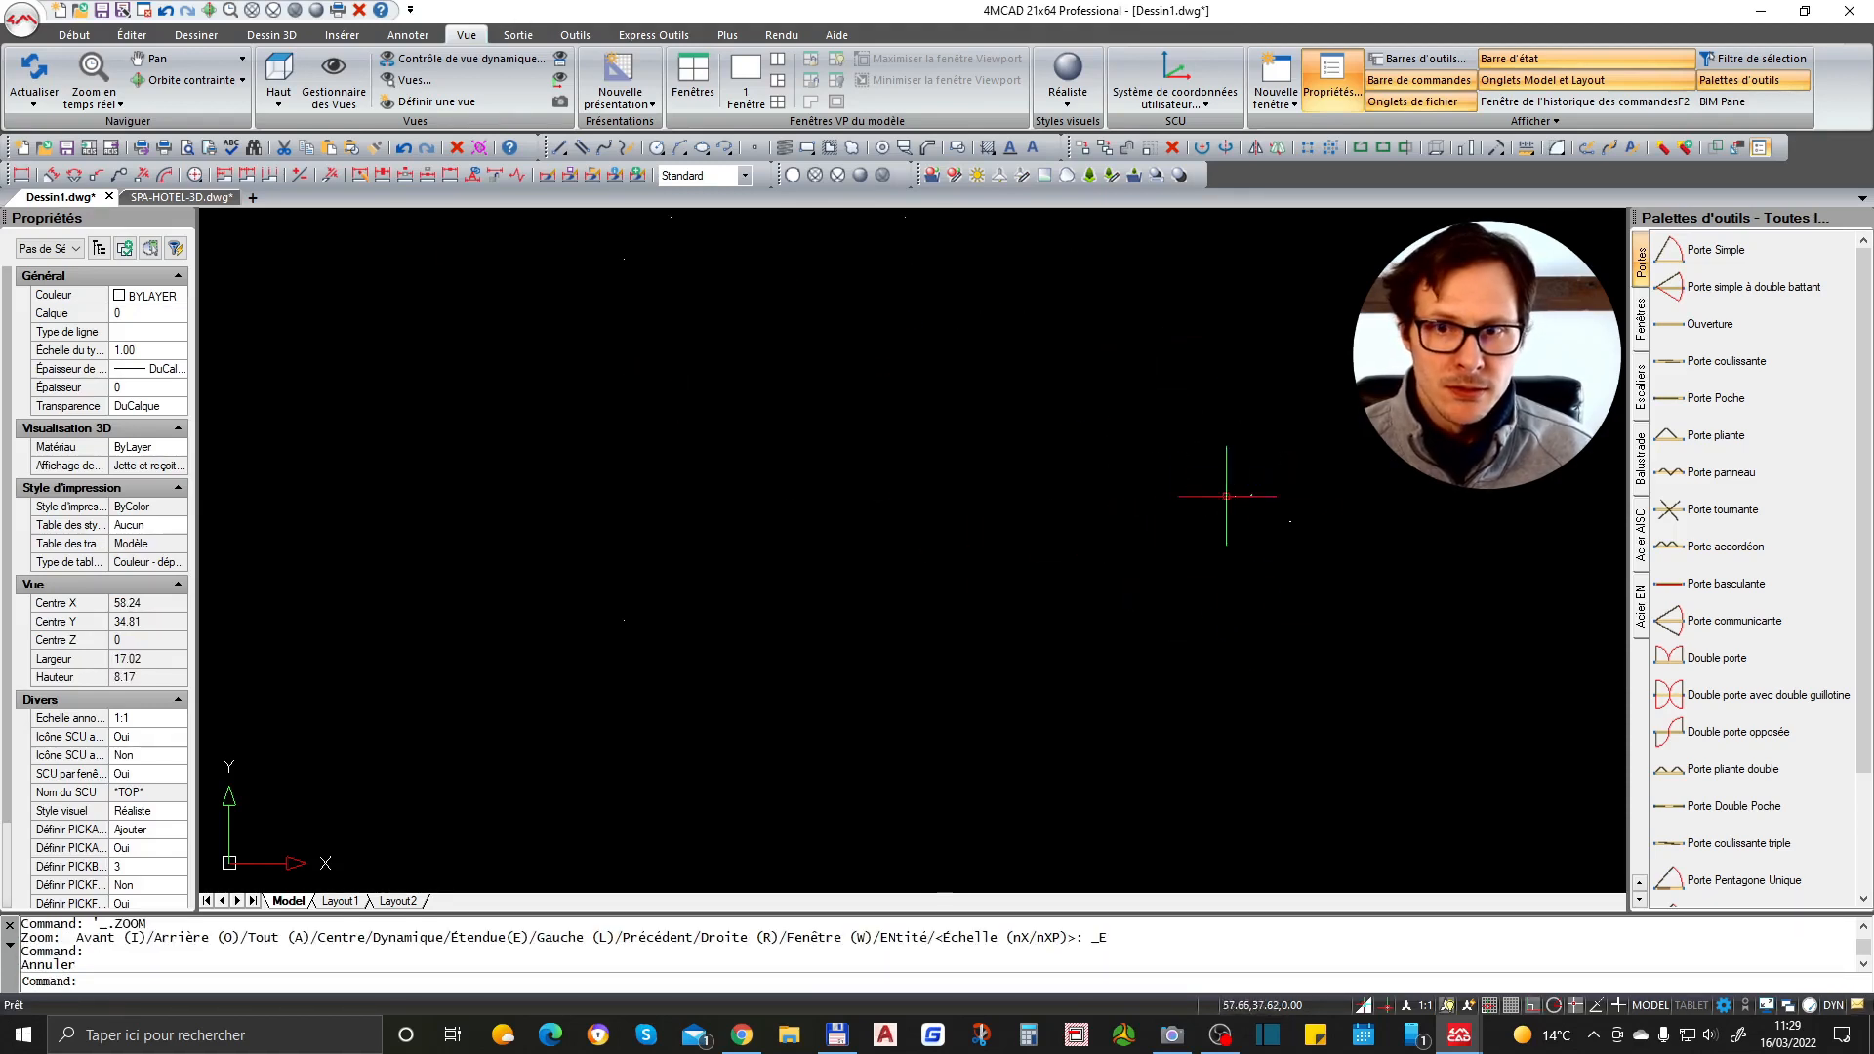
- Undo the recent view changes to return to the 3D view of the doors
key(ctrl+z)
key(ctrl+z)
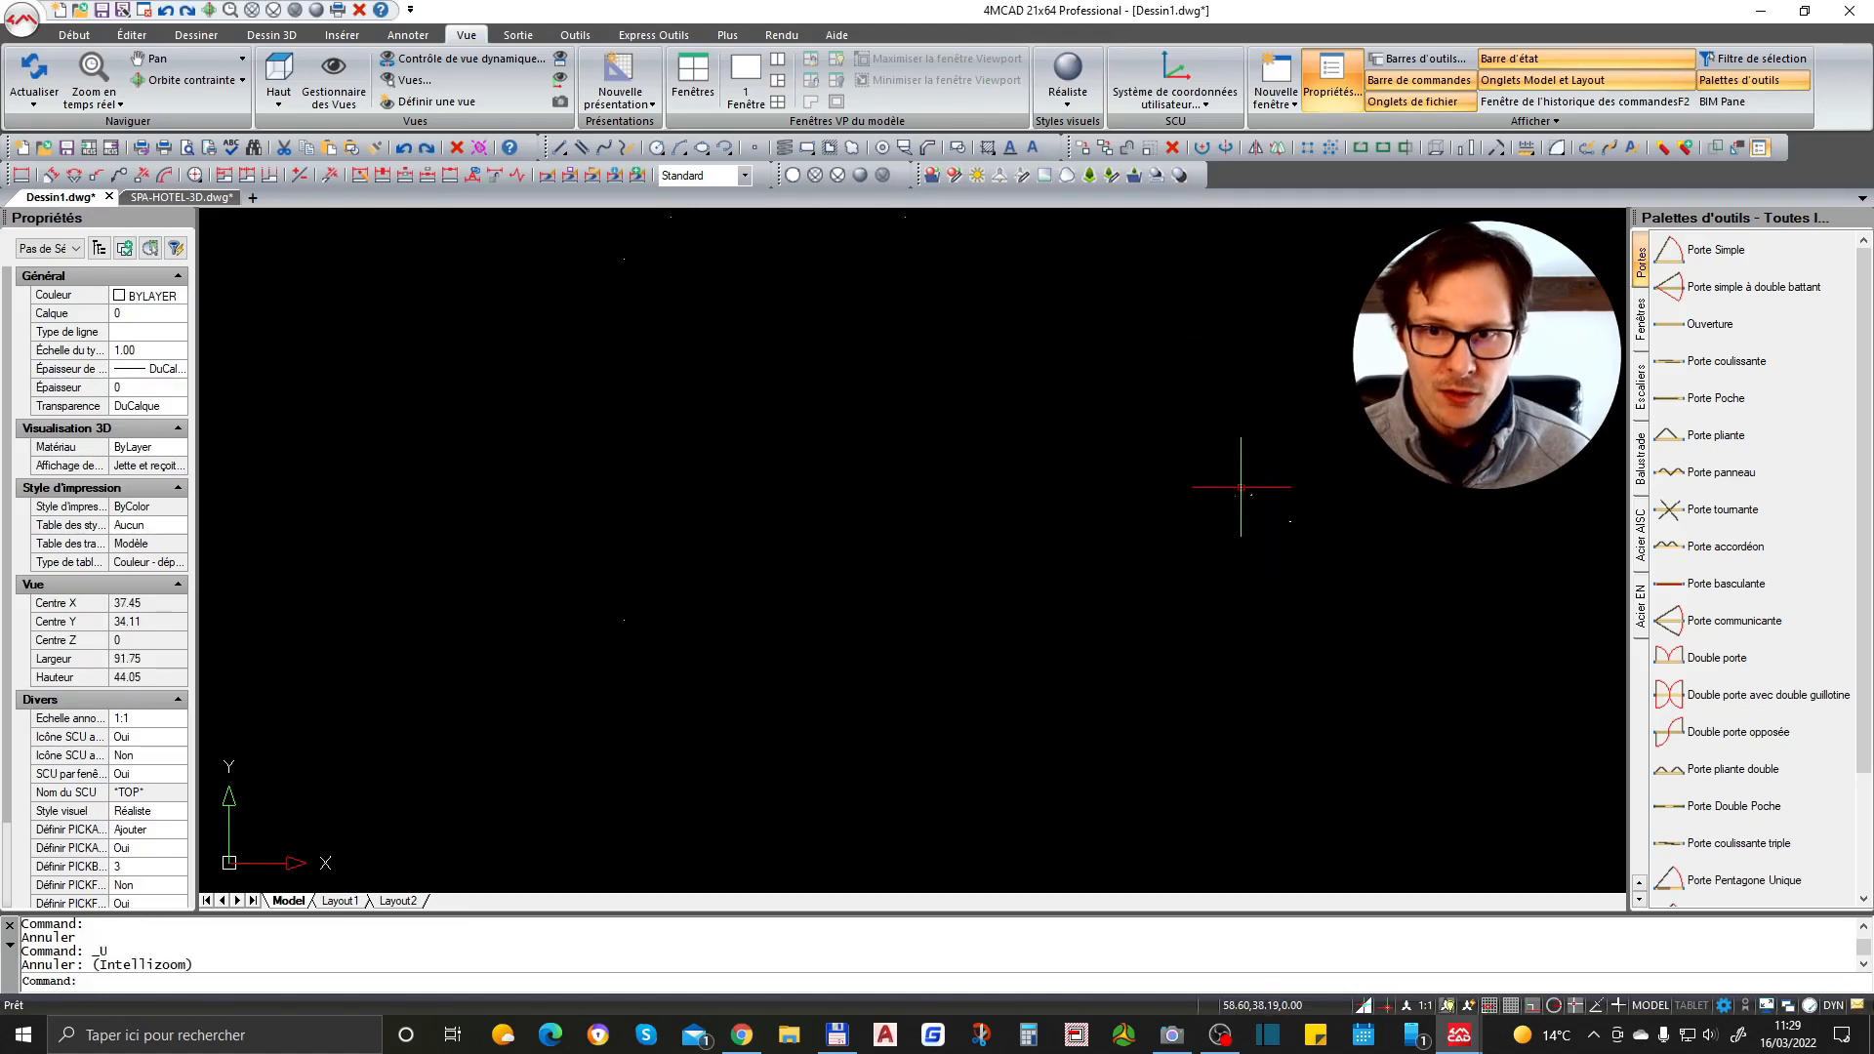
key(ctrl+z)
key(ctrl+z)
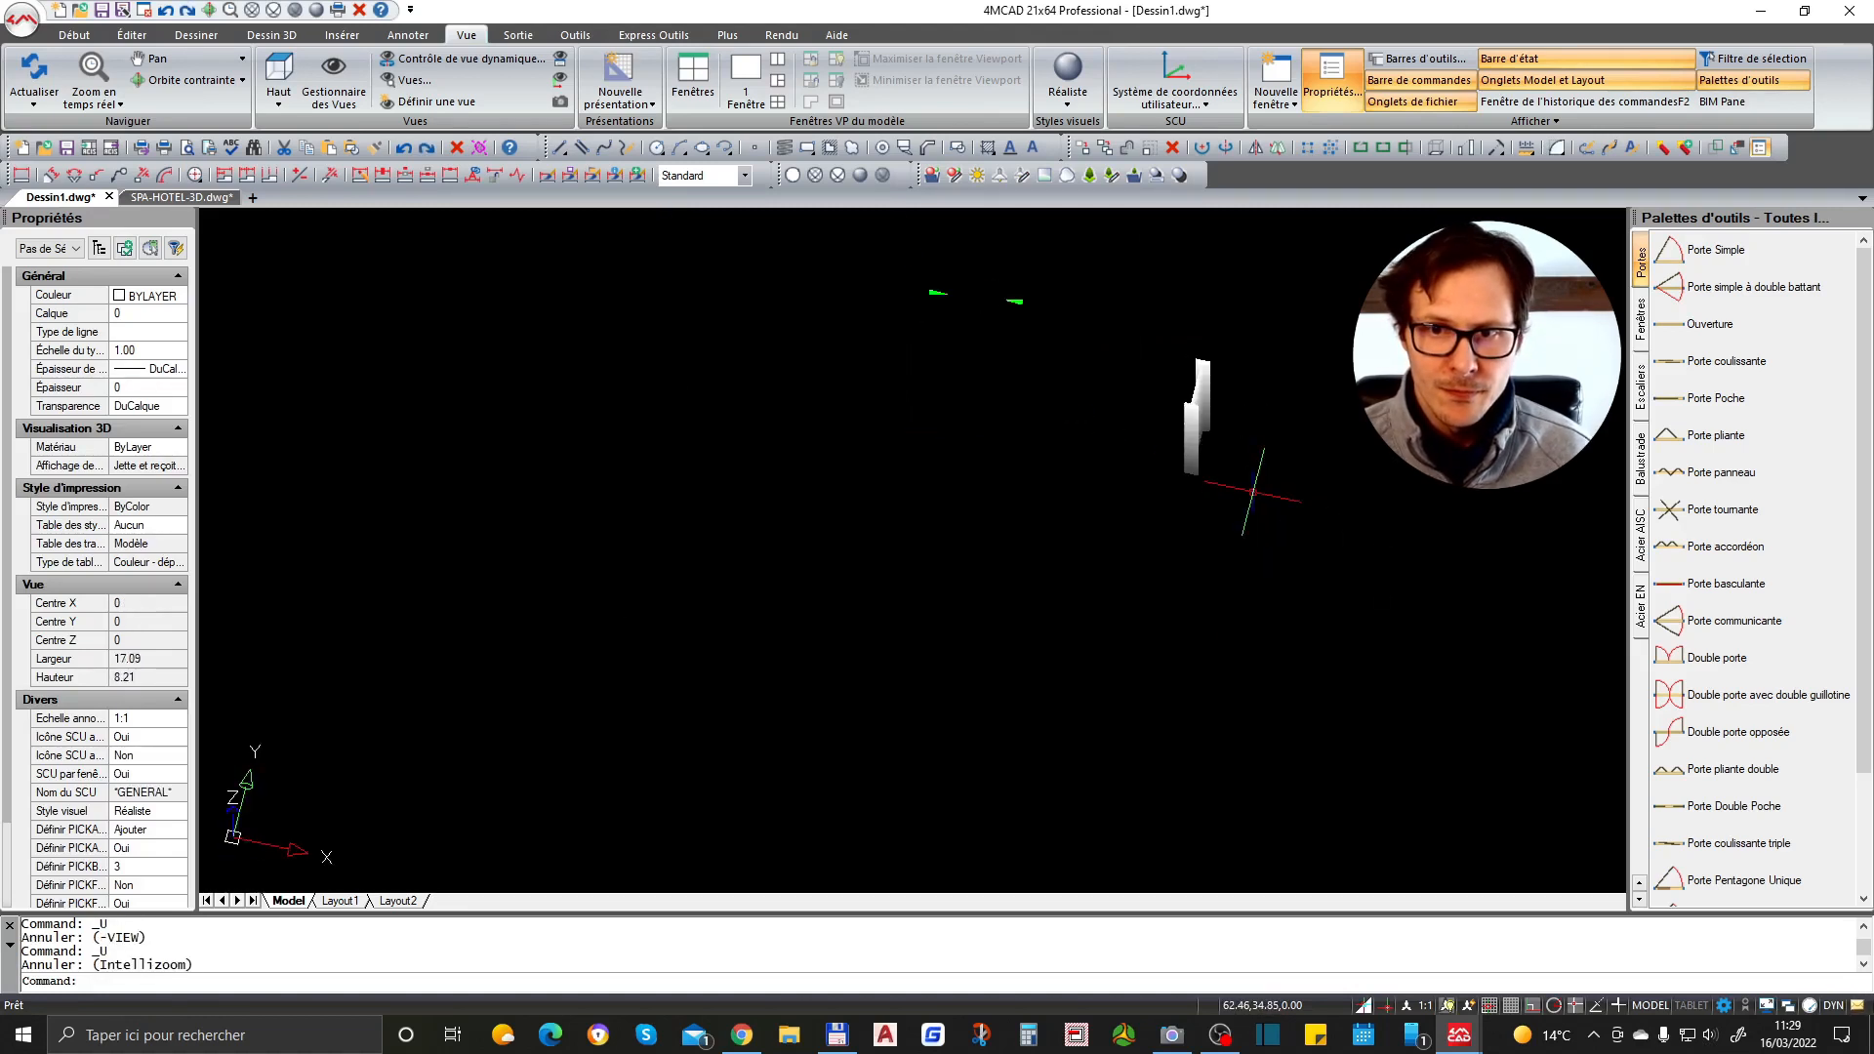
key(ctrl+z)
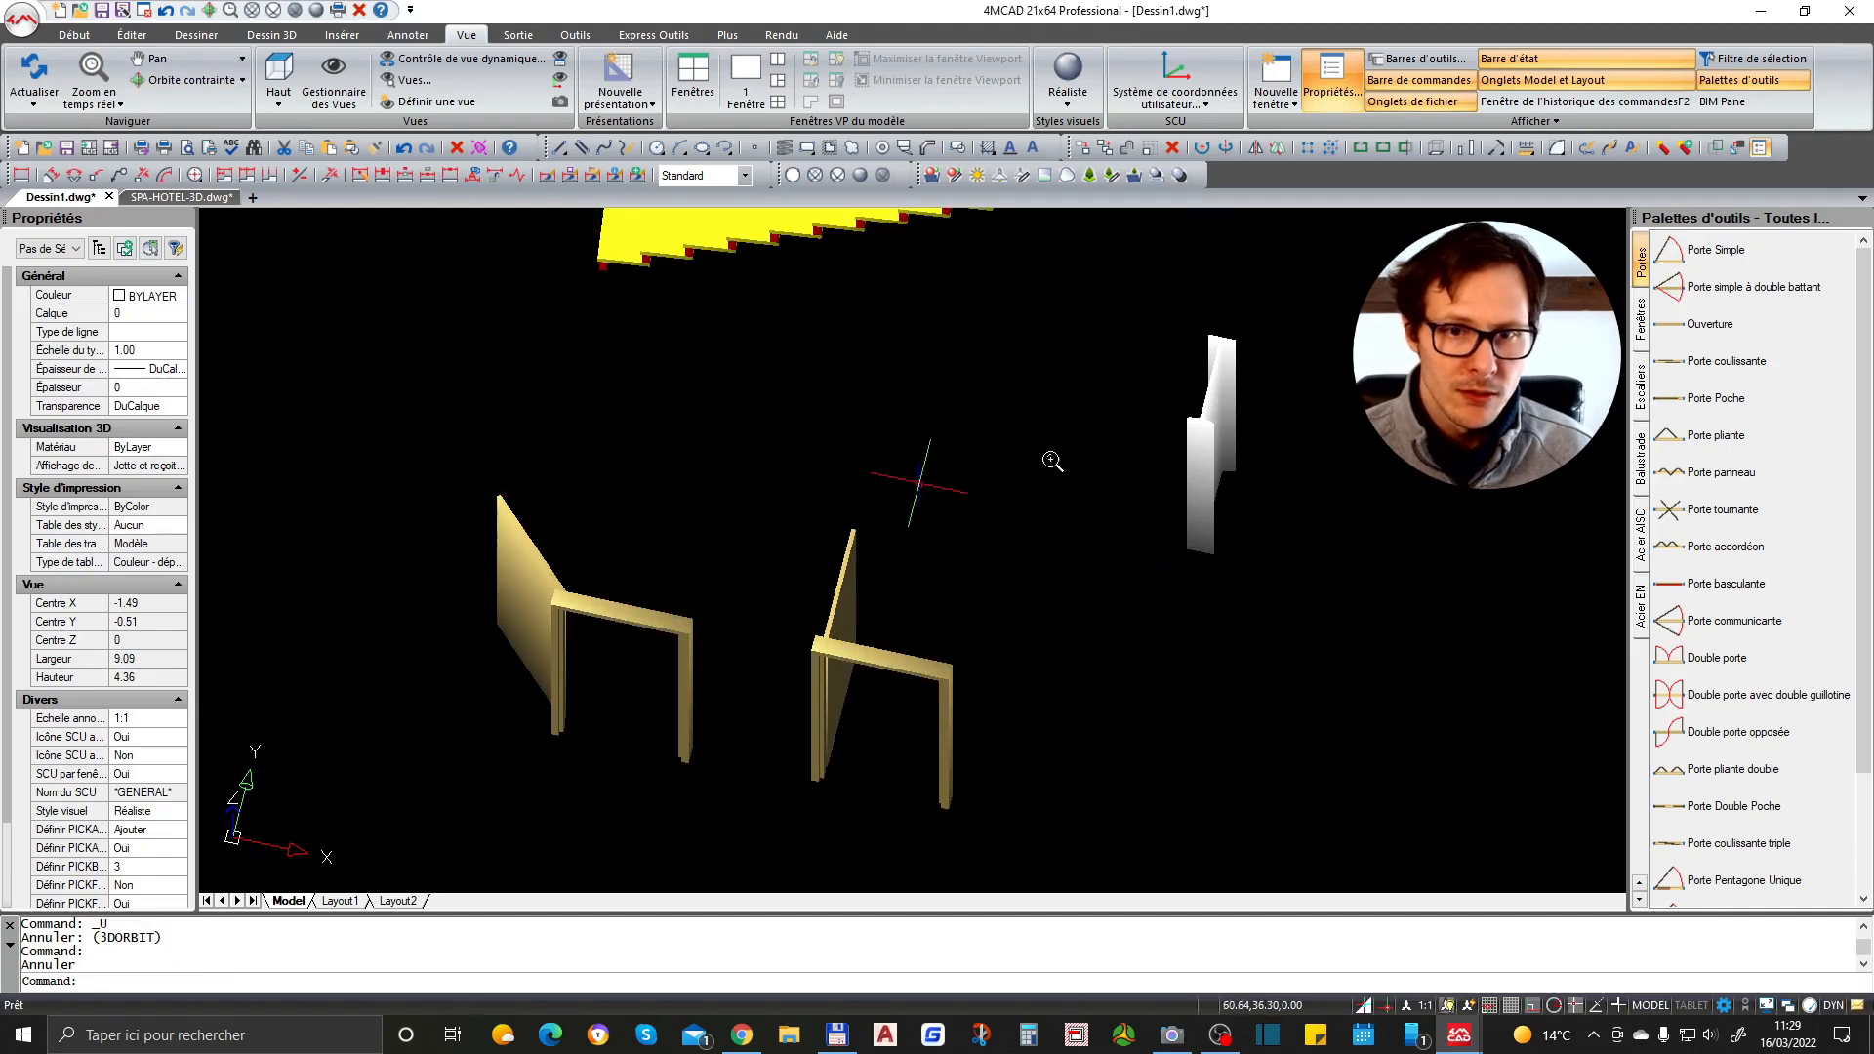
scroll(983, 498, up, 3)
key(ctrl+z)
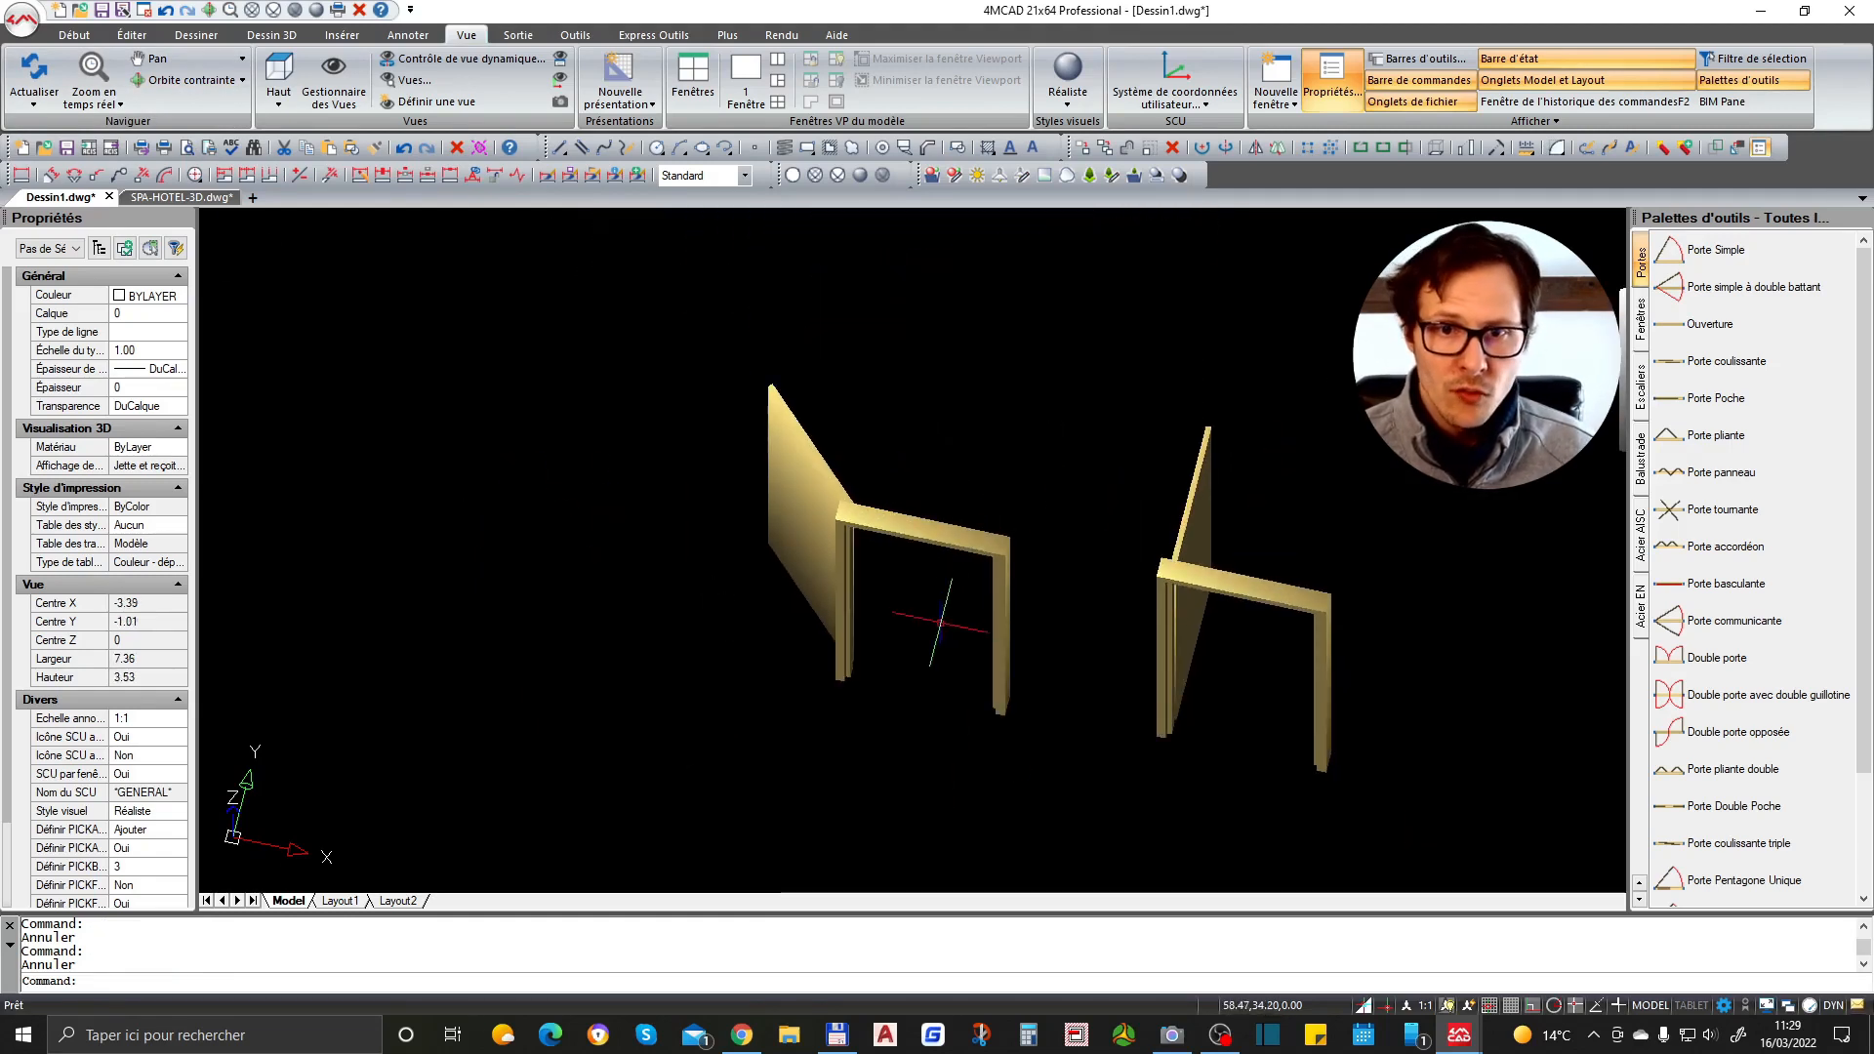
- Select the door and set its width to 1.20
click(928, 461)
click(765, 640)
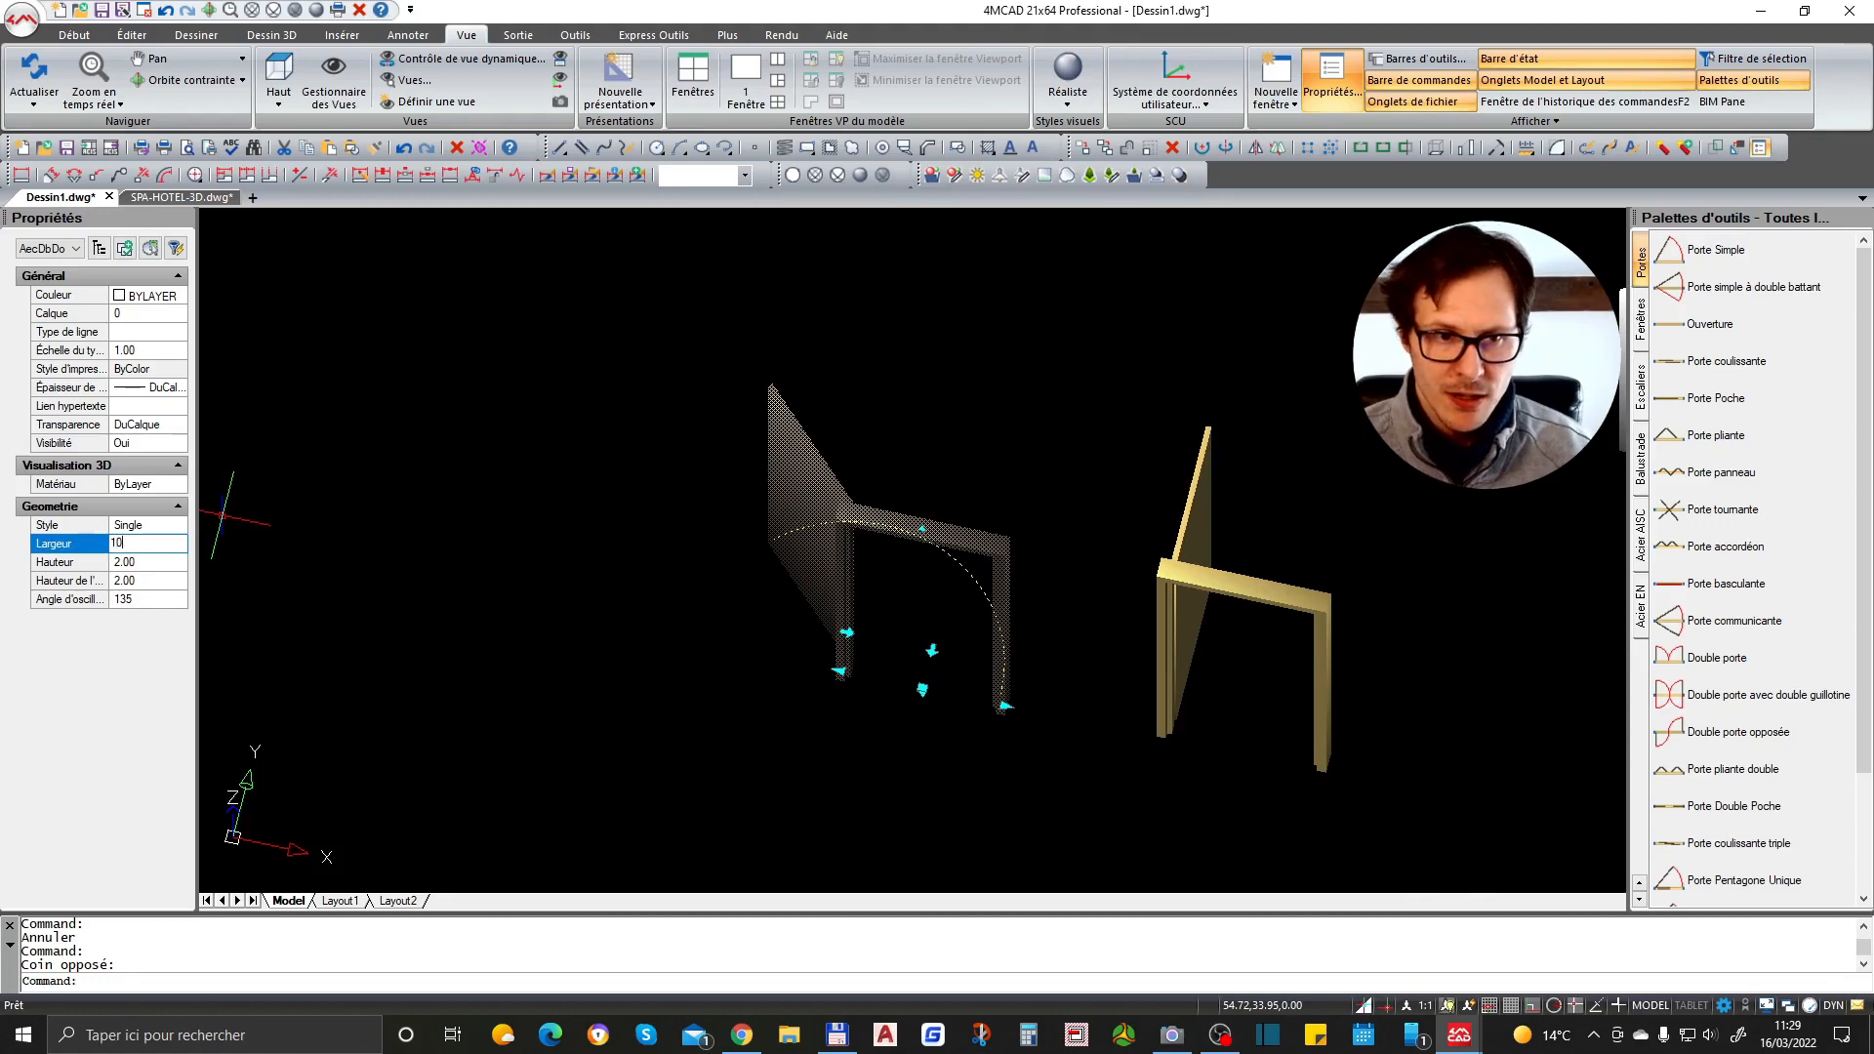
text(1)
key(Return)
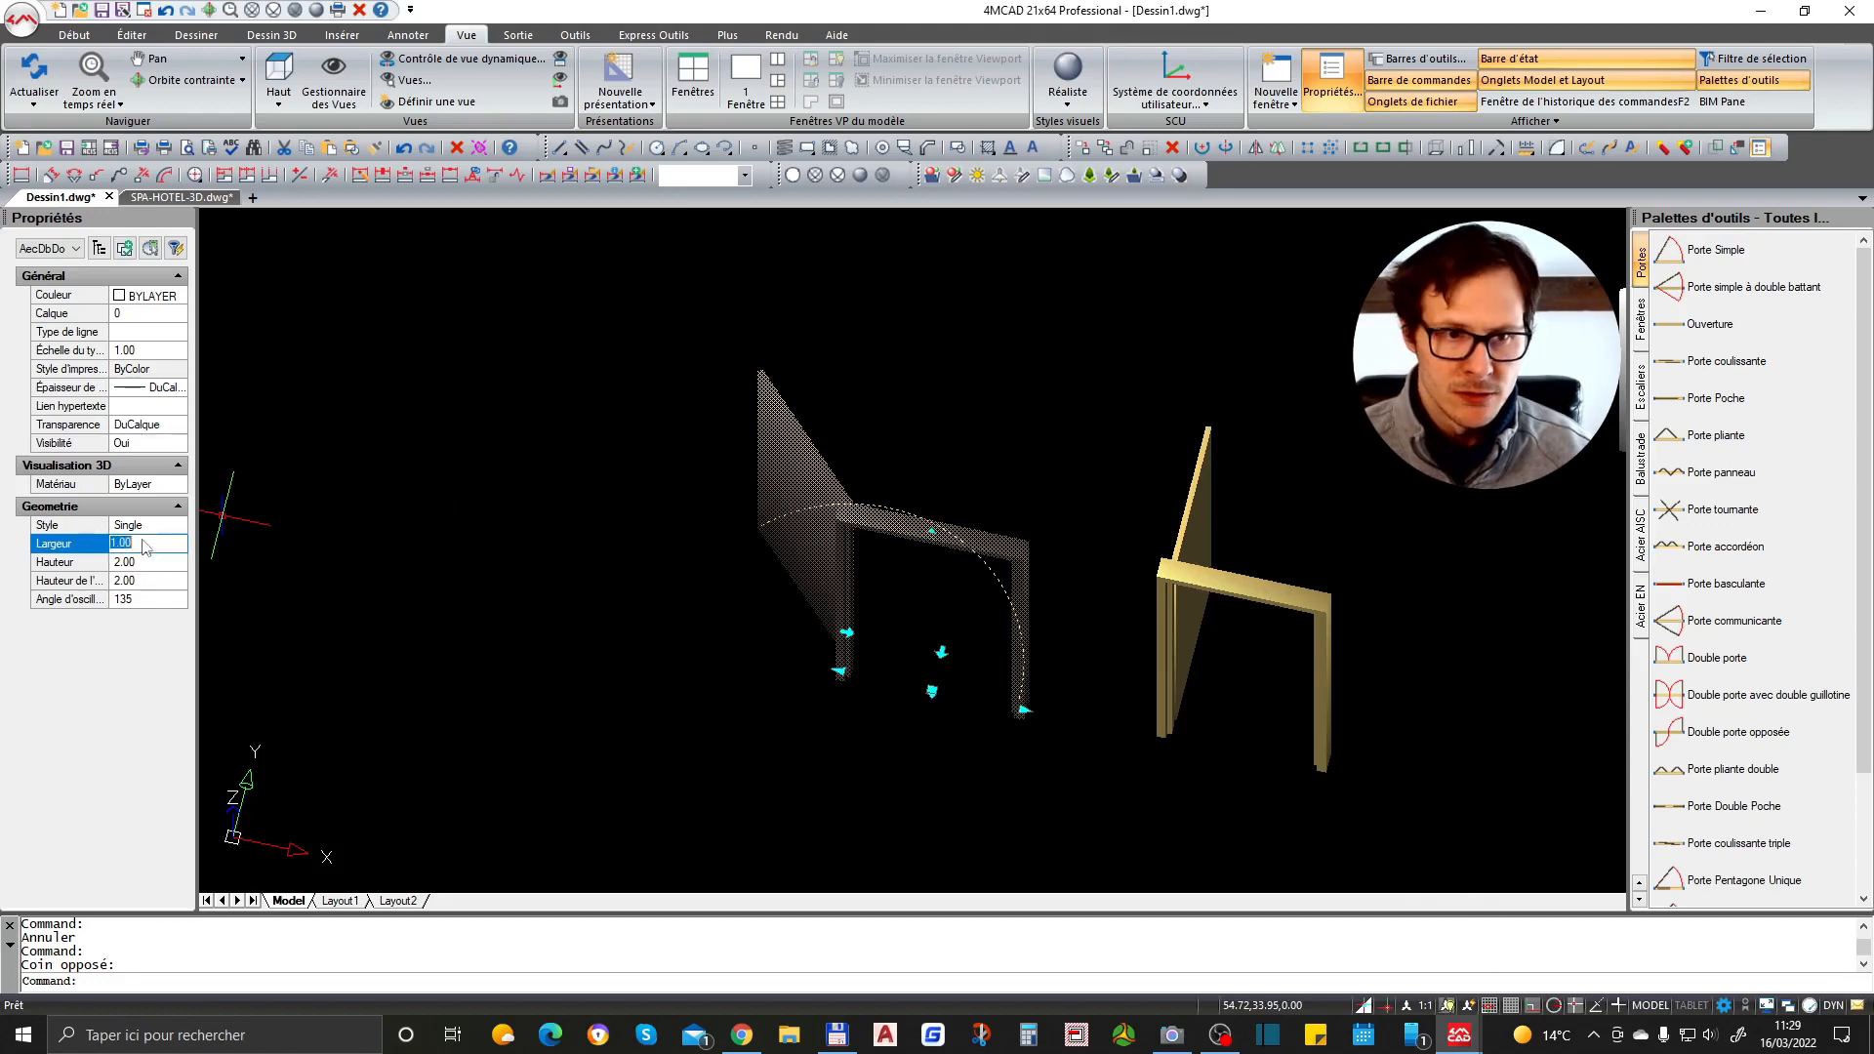
text(.5)
key(Return)
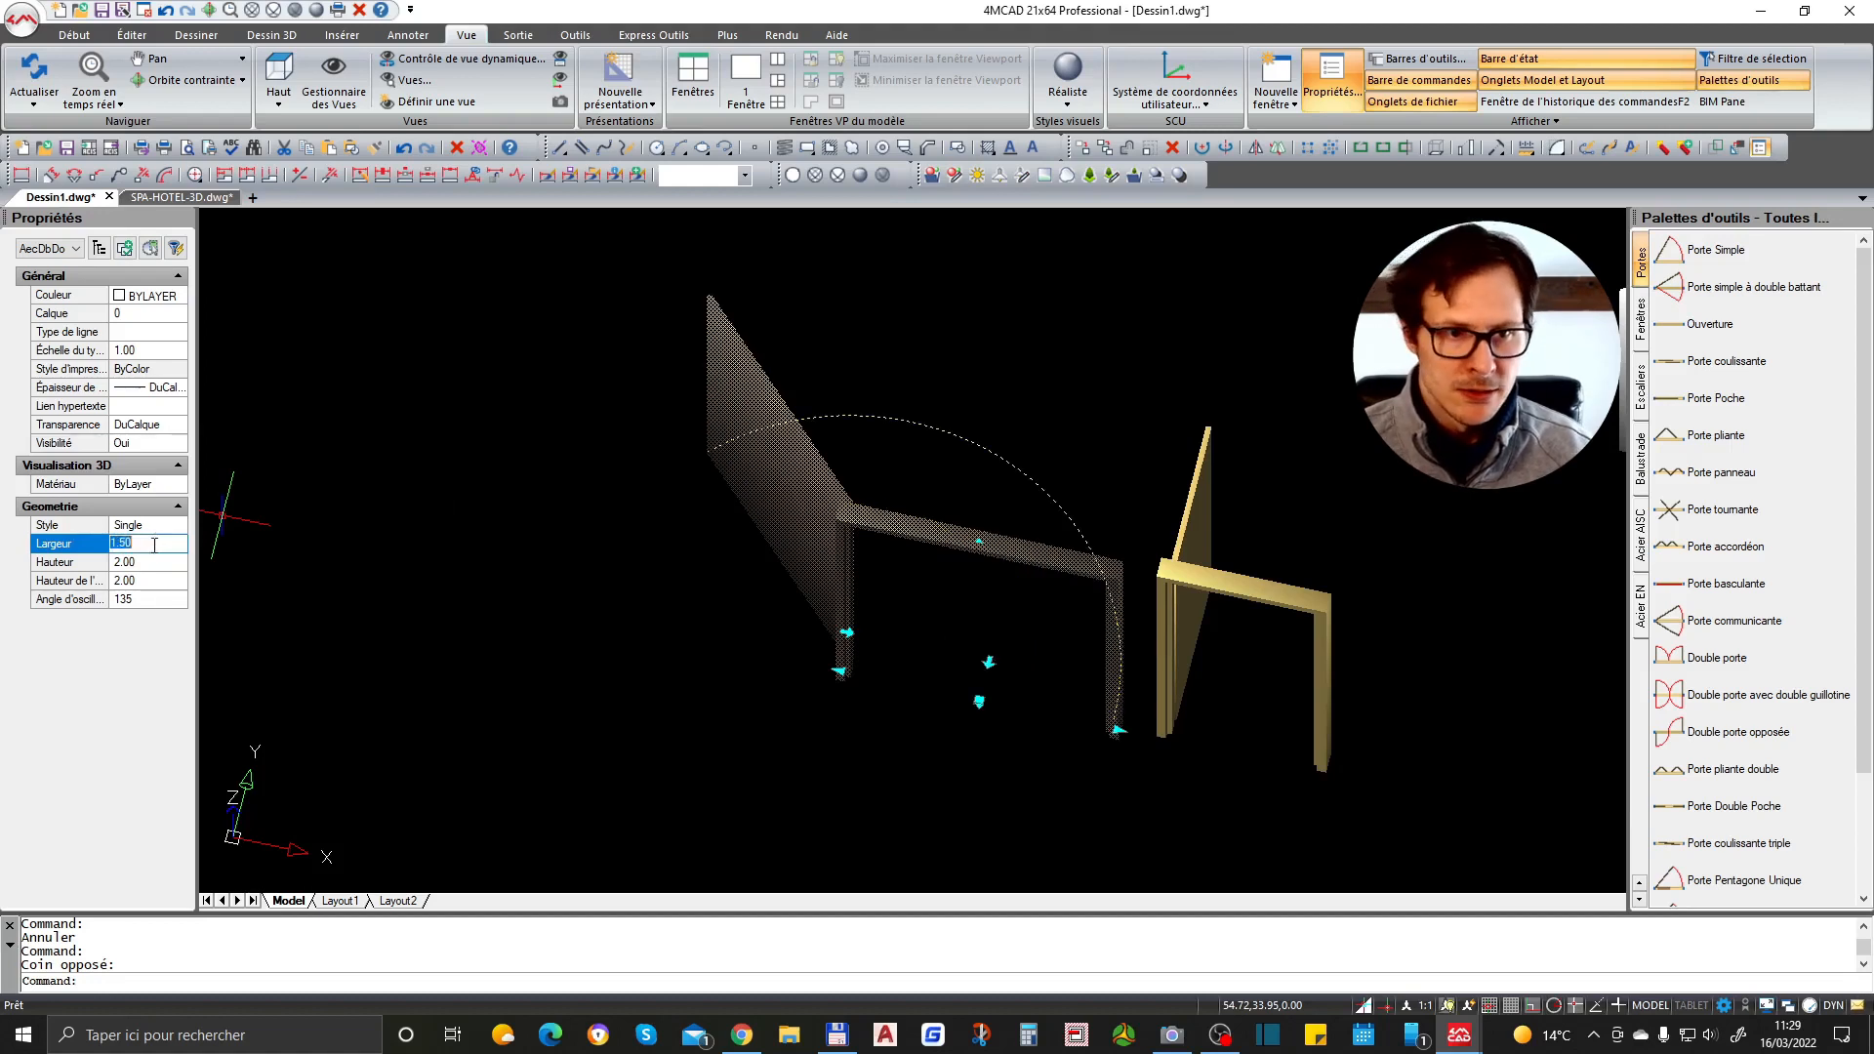
text(1.2)
key(Return)
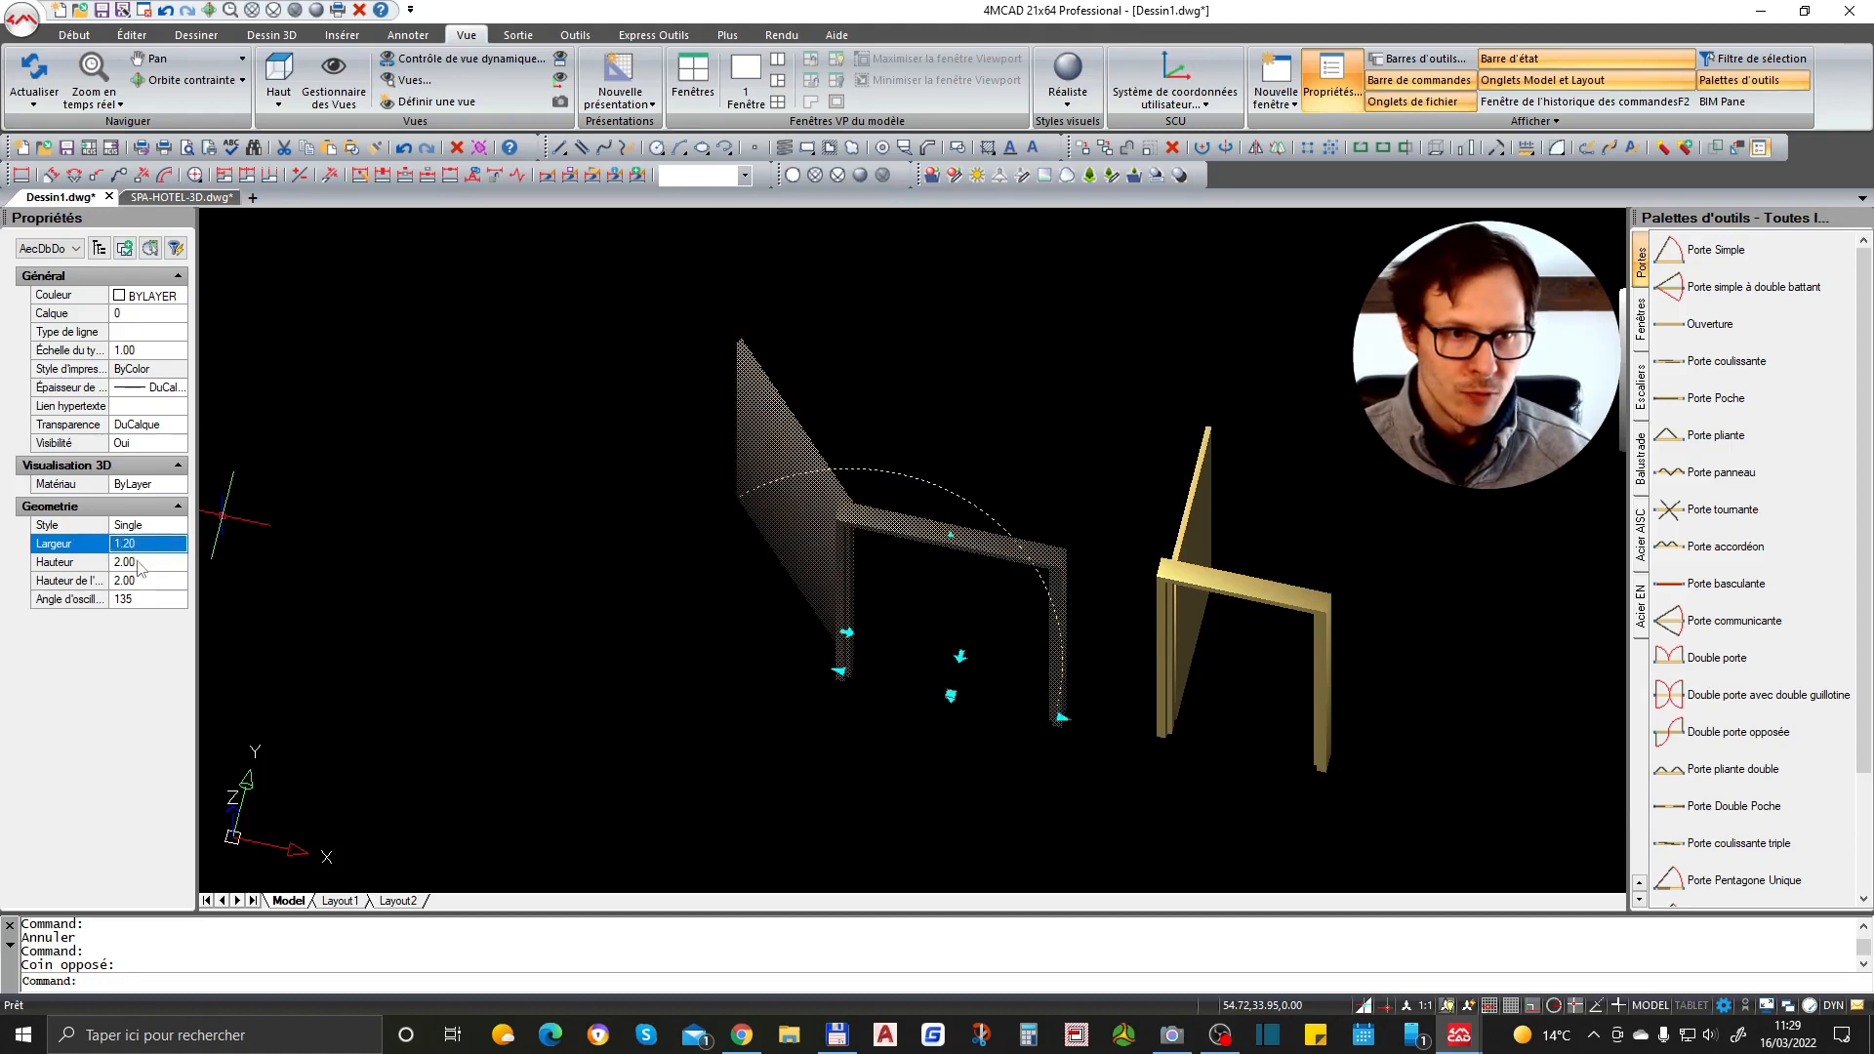
- Set the door's second height value to 2.10 and its swing angle to 100 degrees
click(142, 564)
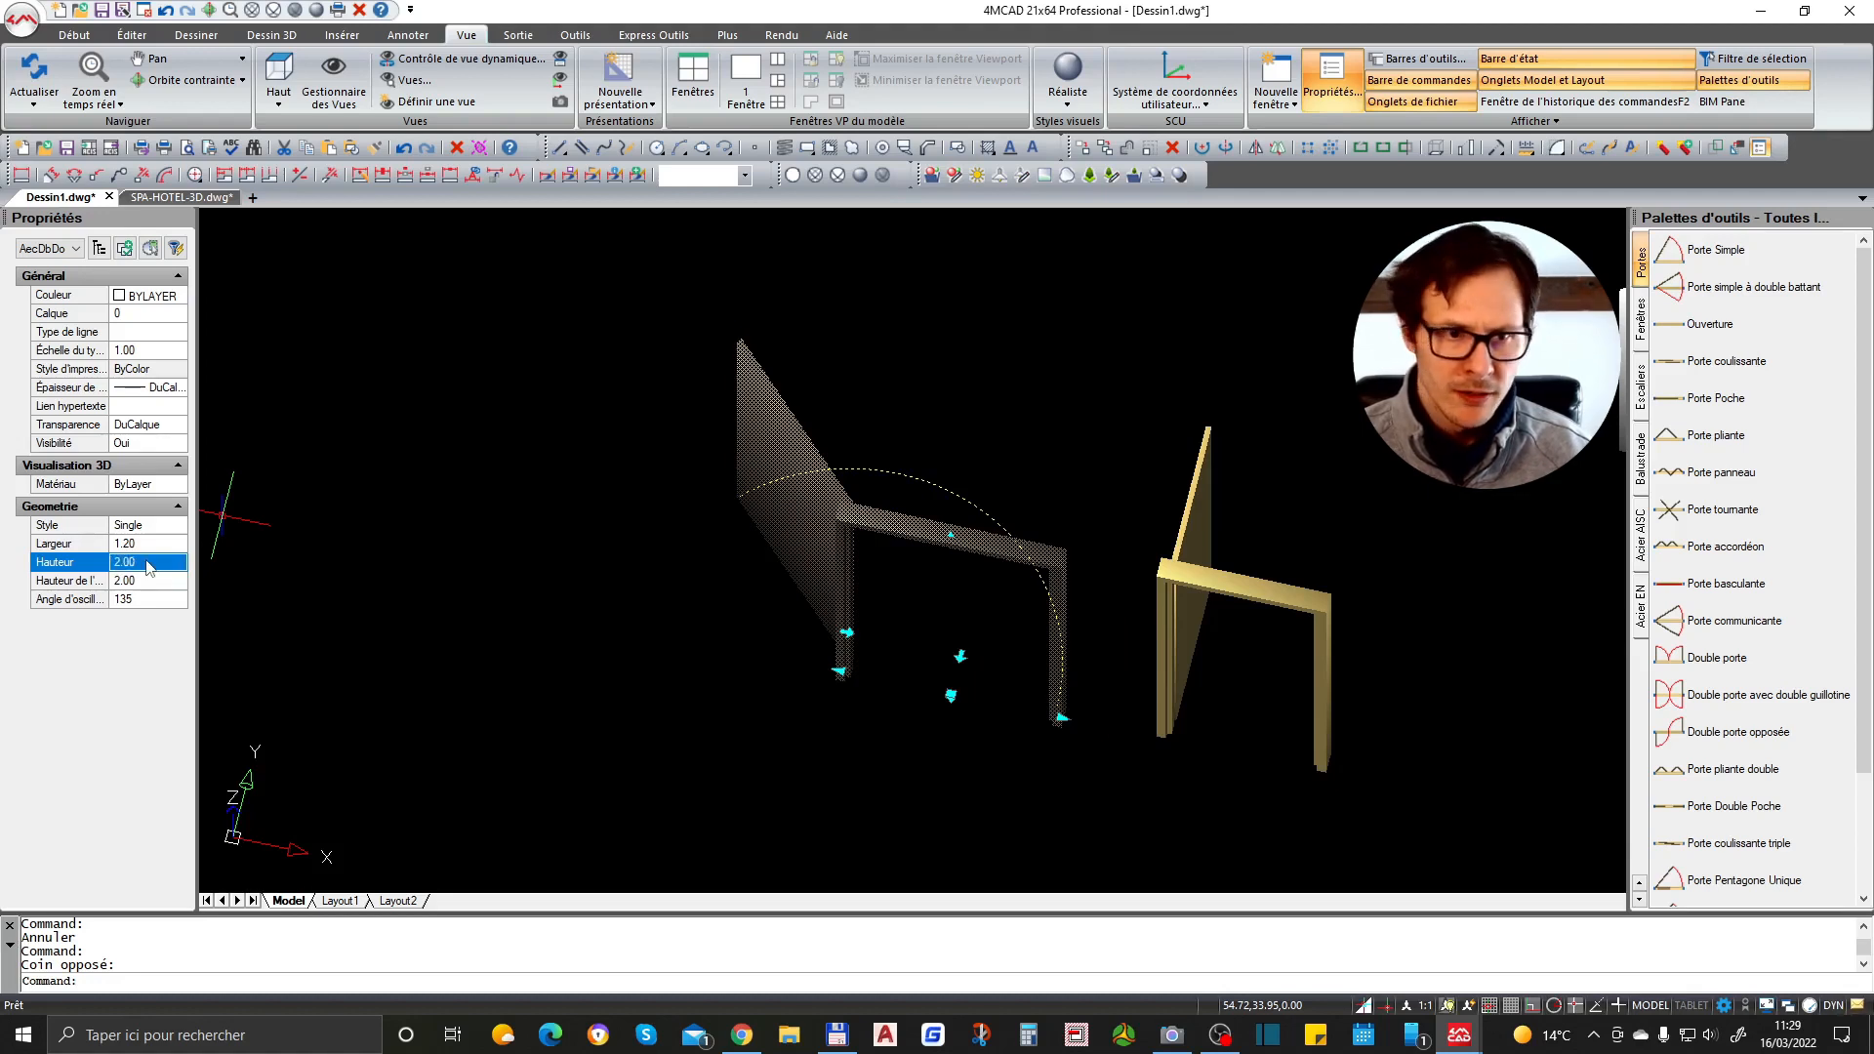
click(141, 563)
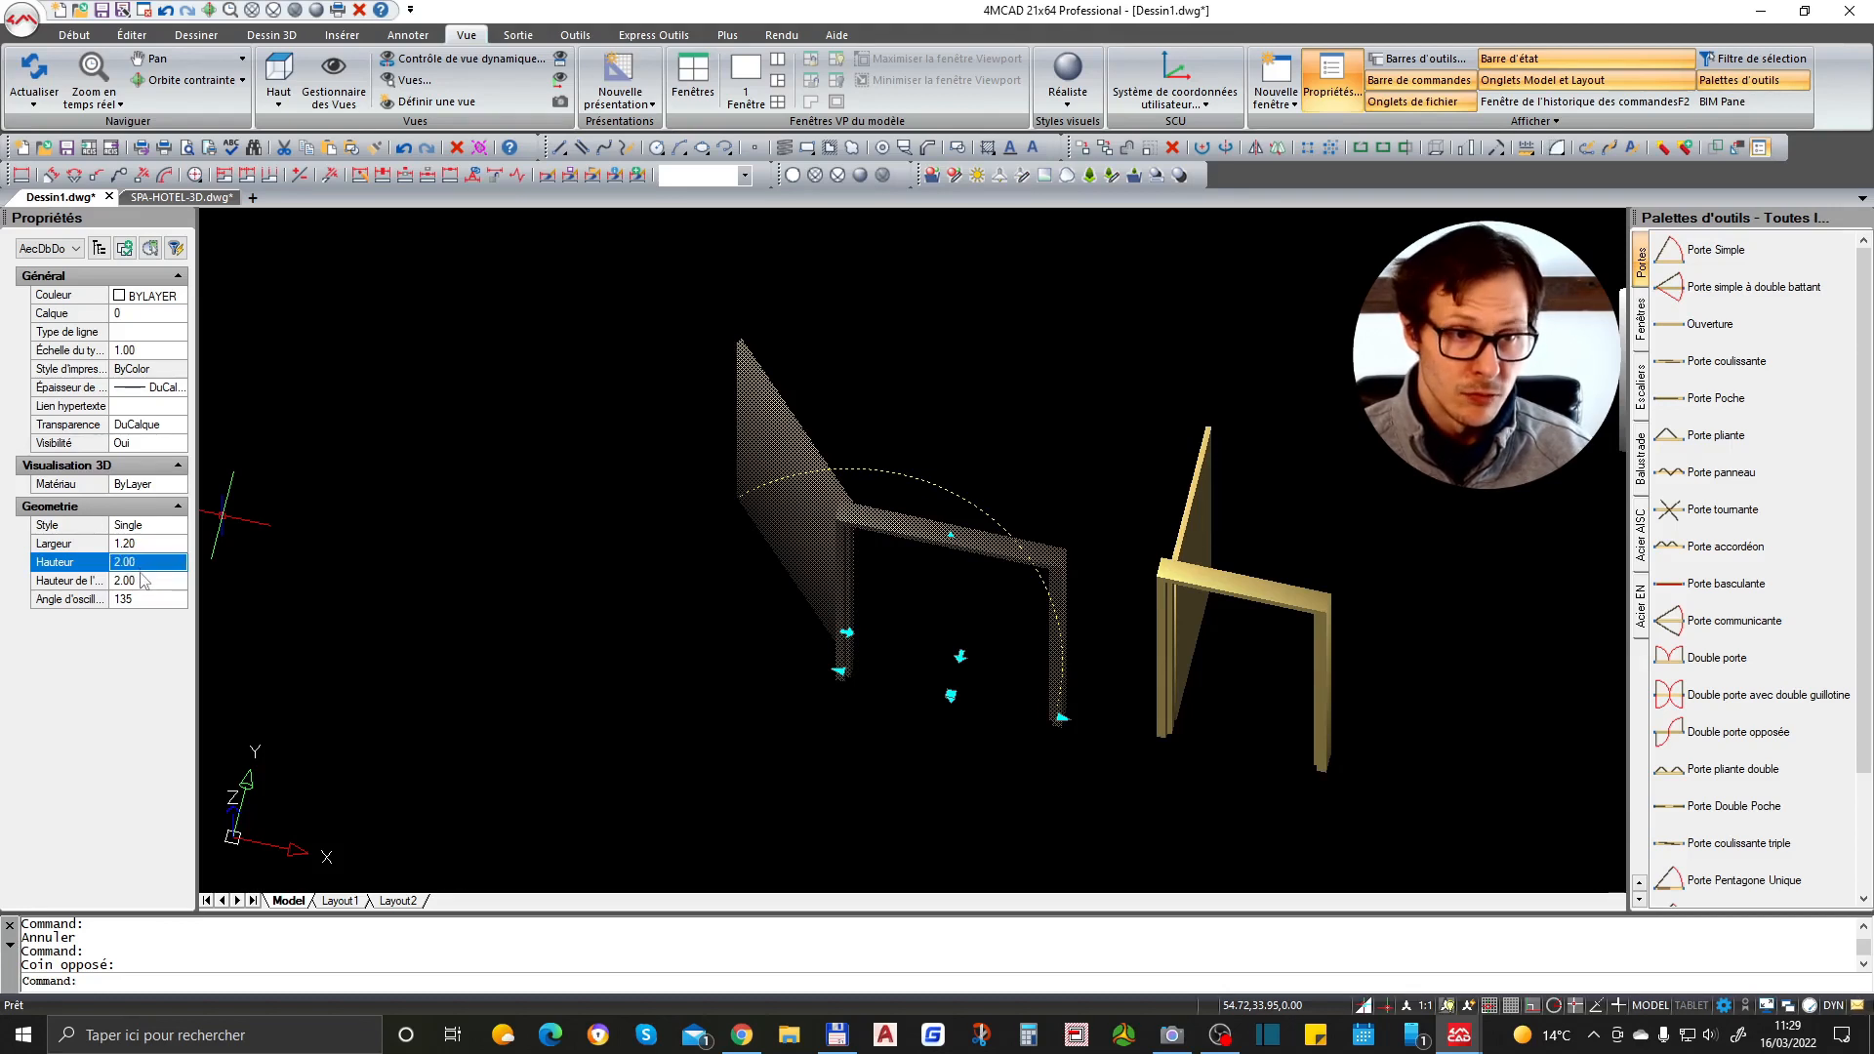
click(141, 582)
text(2.1)
key(Return)
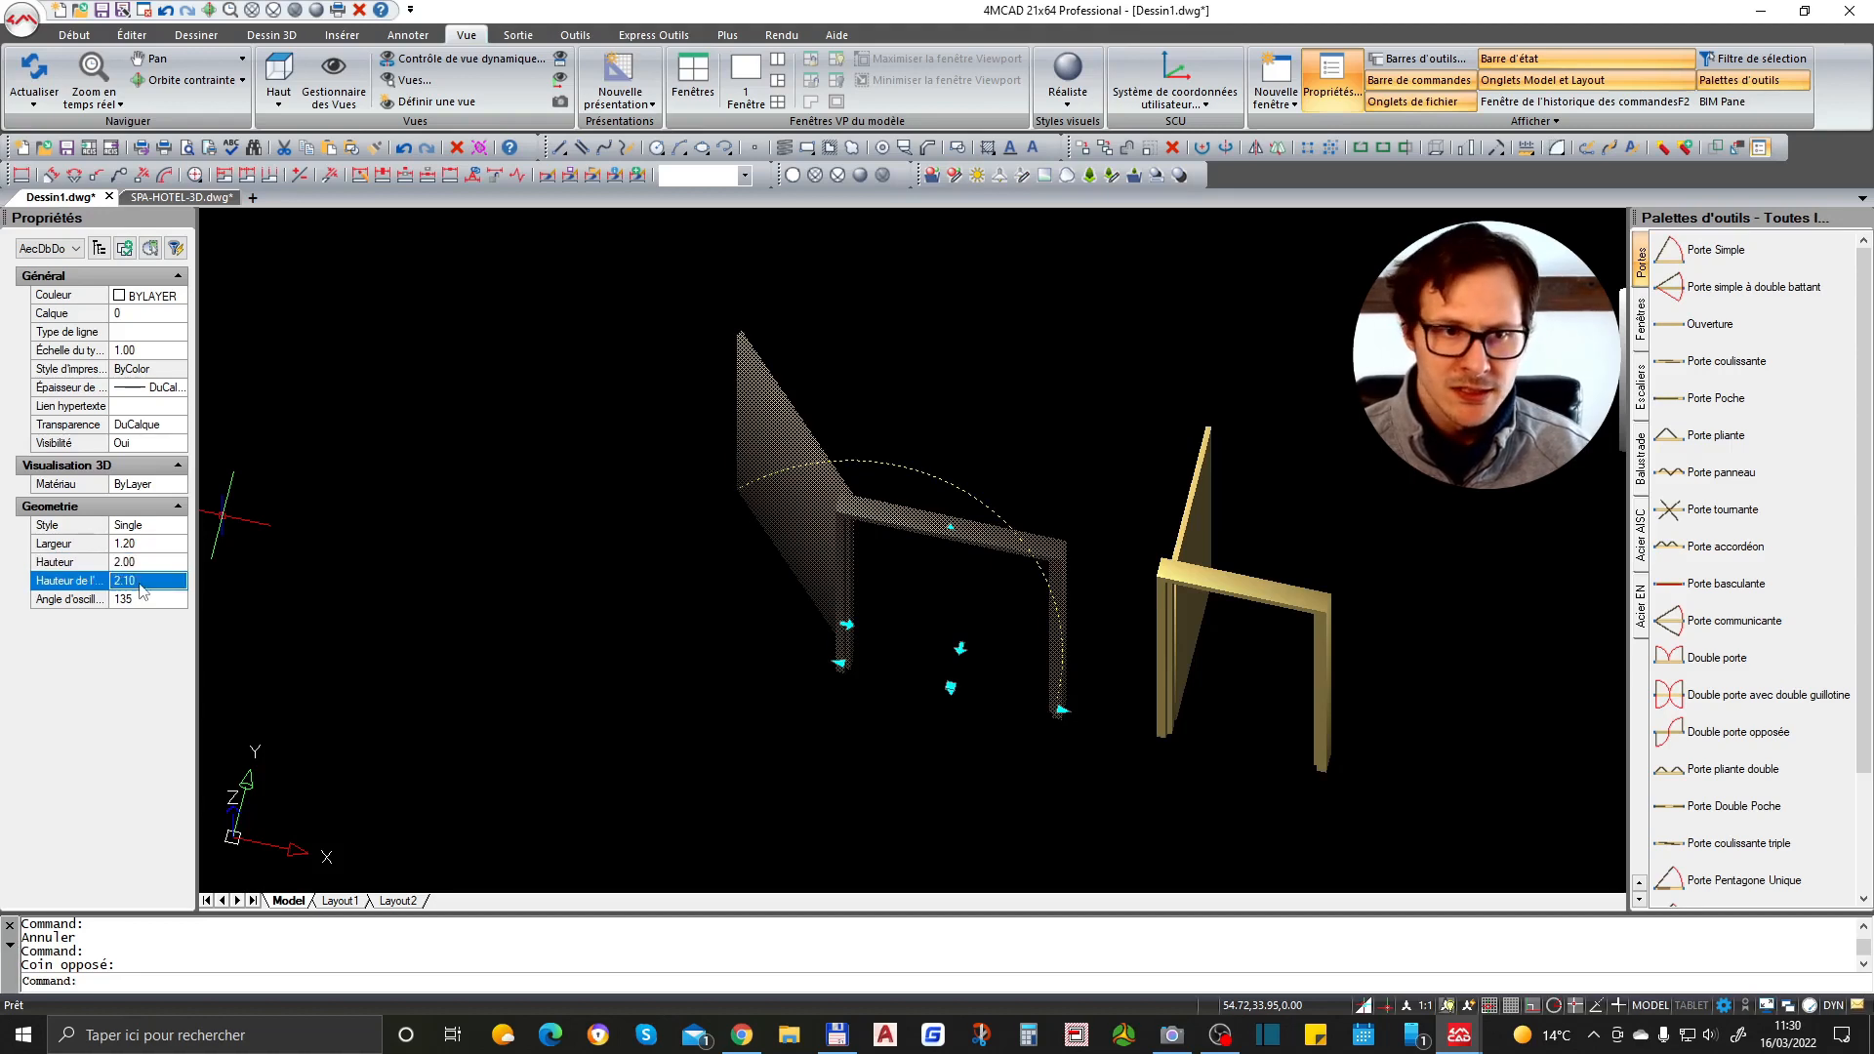
click(142, 601)
text(100)
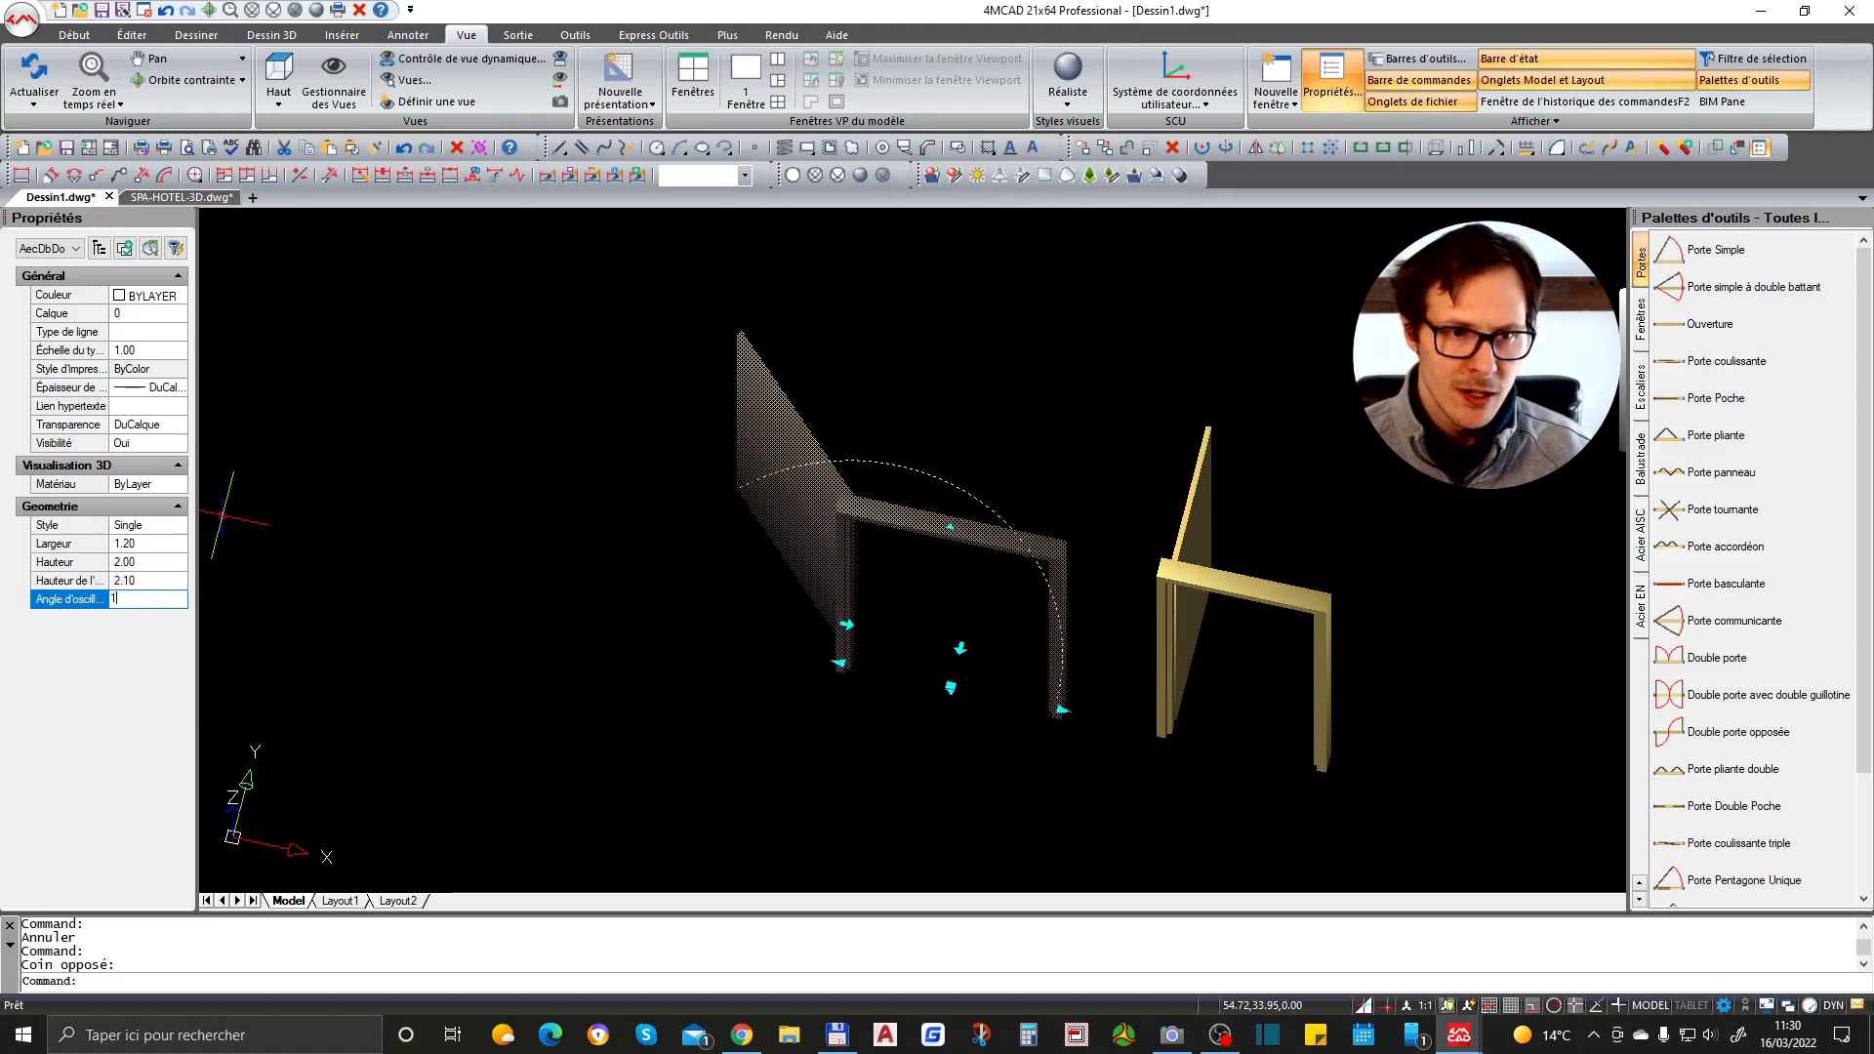
key(Return)
- Insert a wooden stair from the Escaliers palette to the right of the doors
shift+middle_drag(1066, 530, 943, 532)
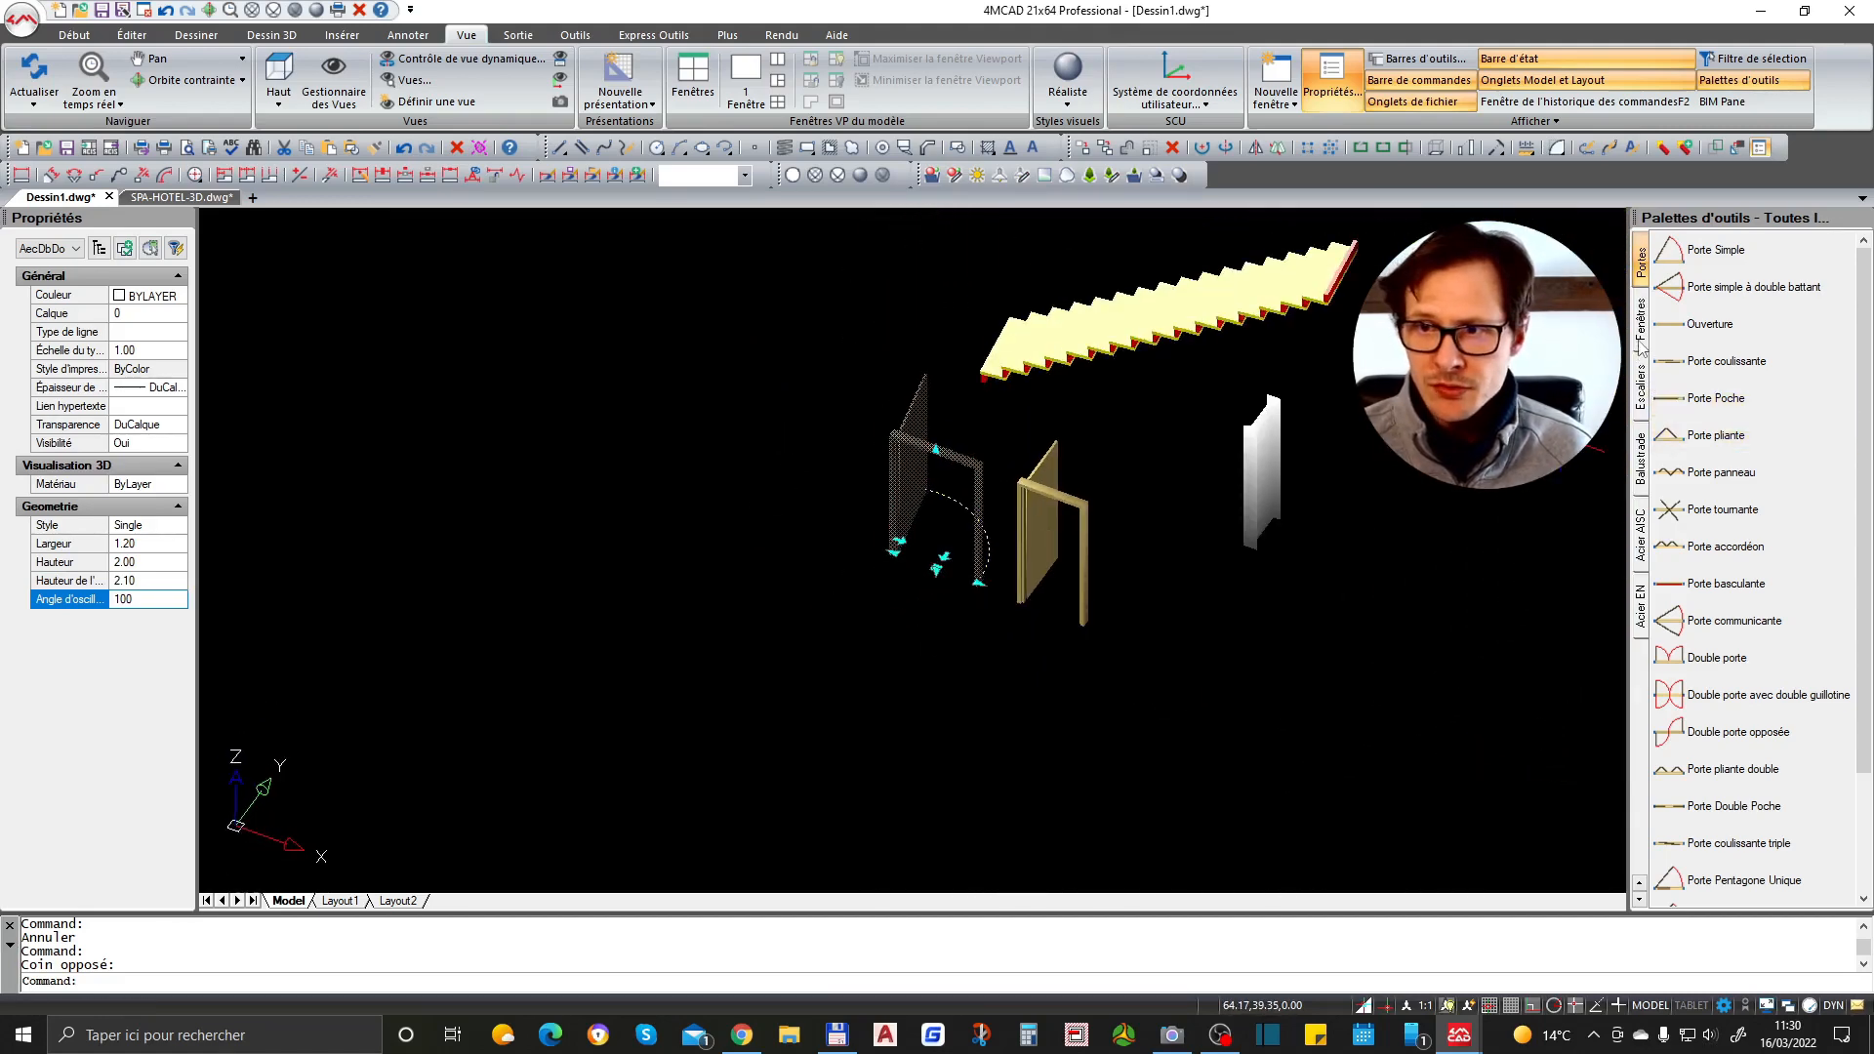
click(1643, 388)
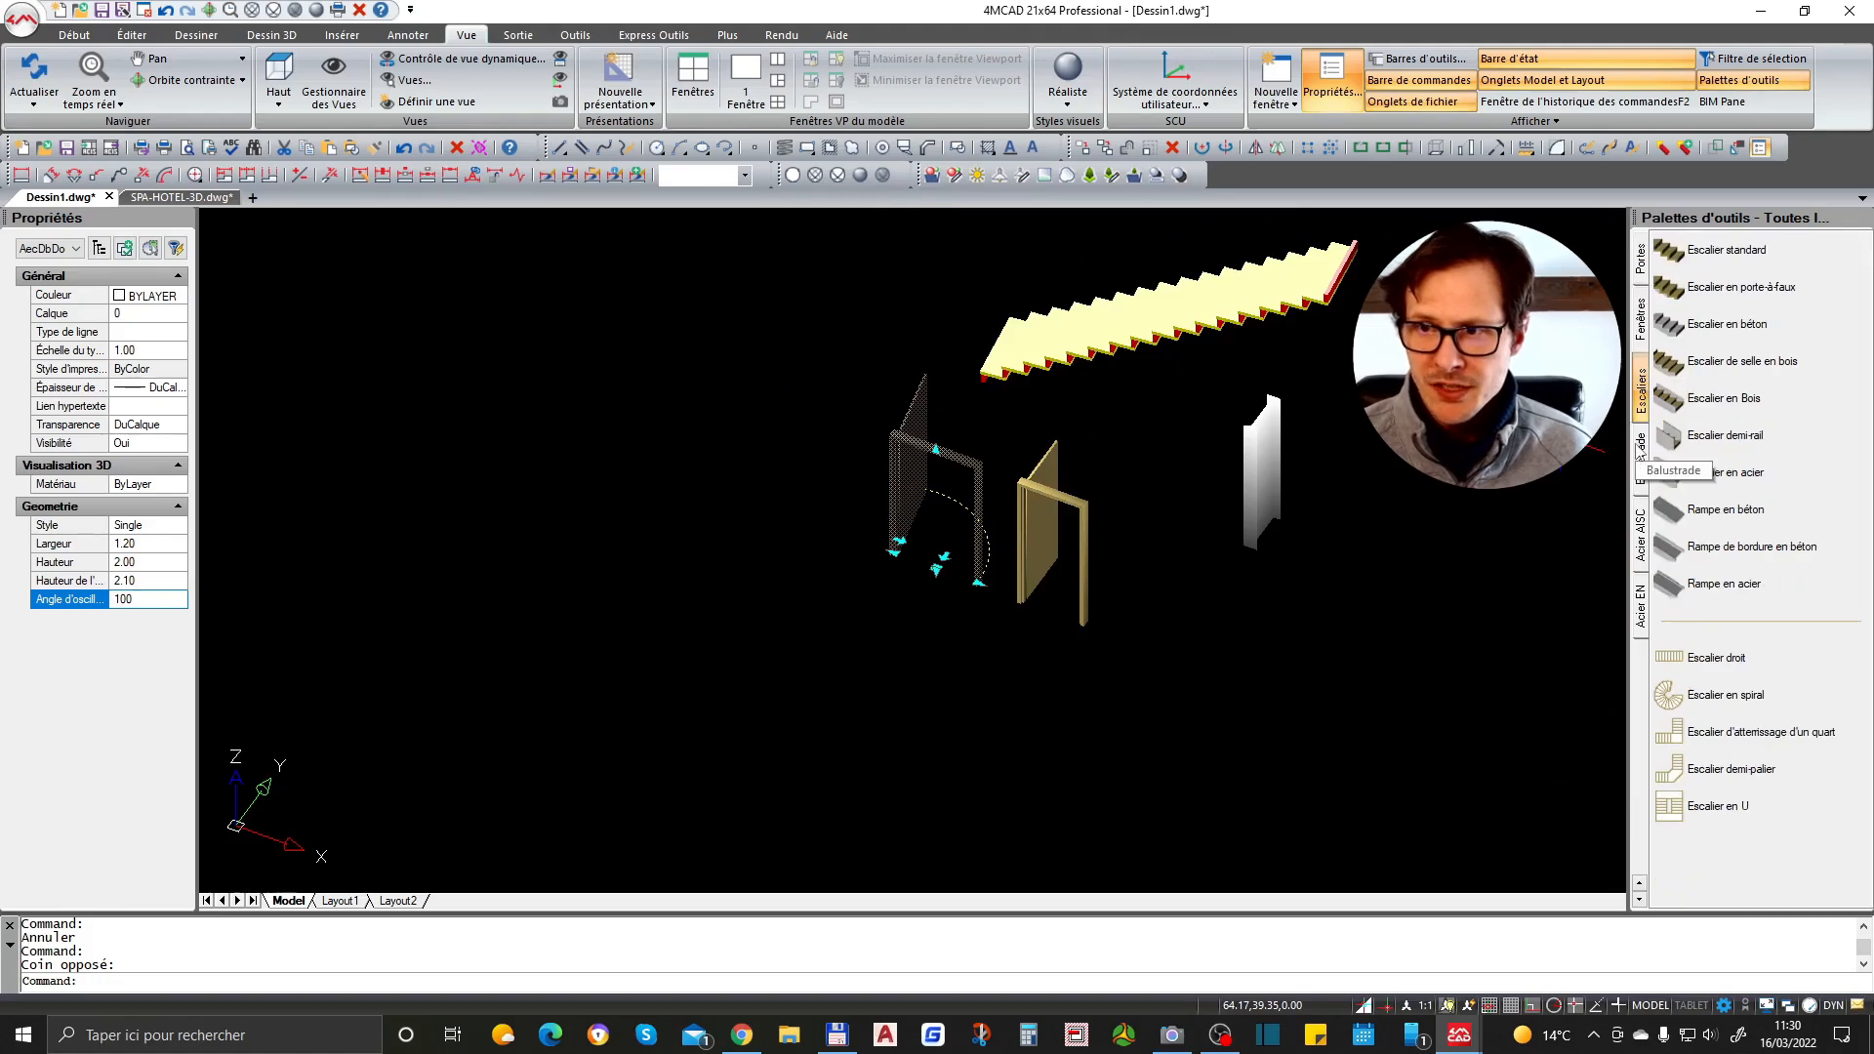
click(1722, 397)
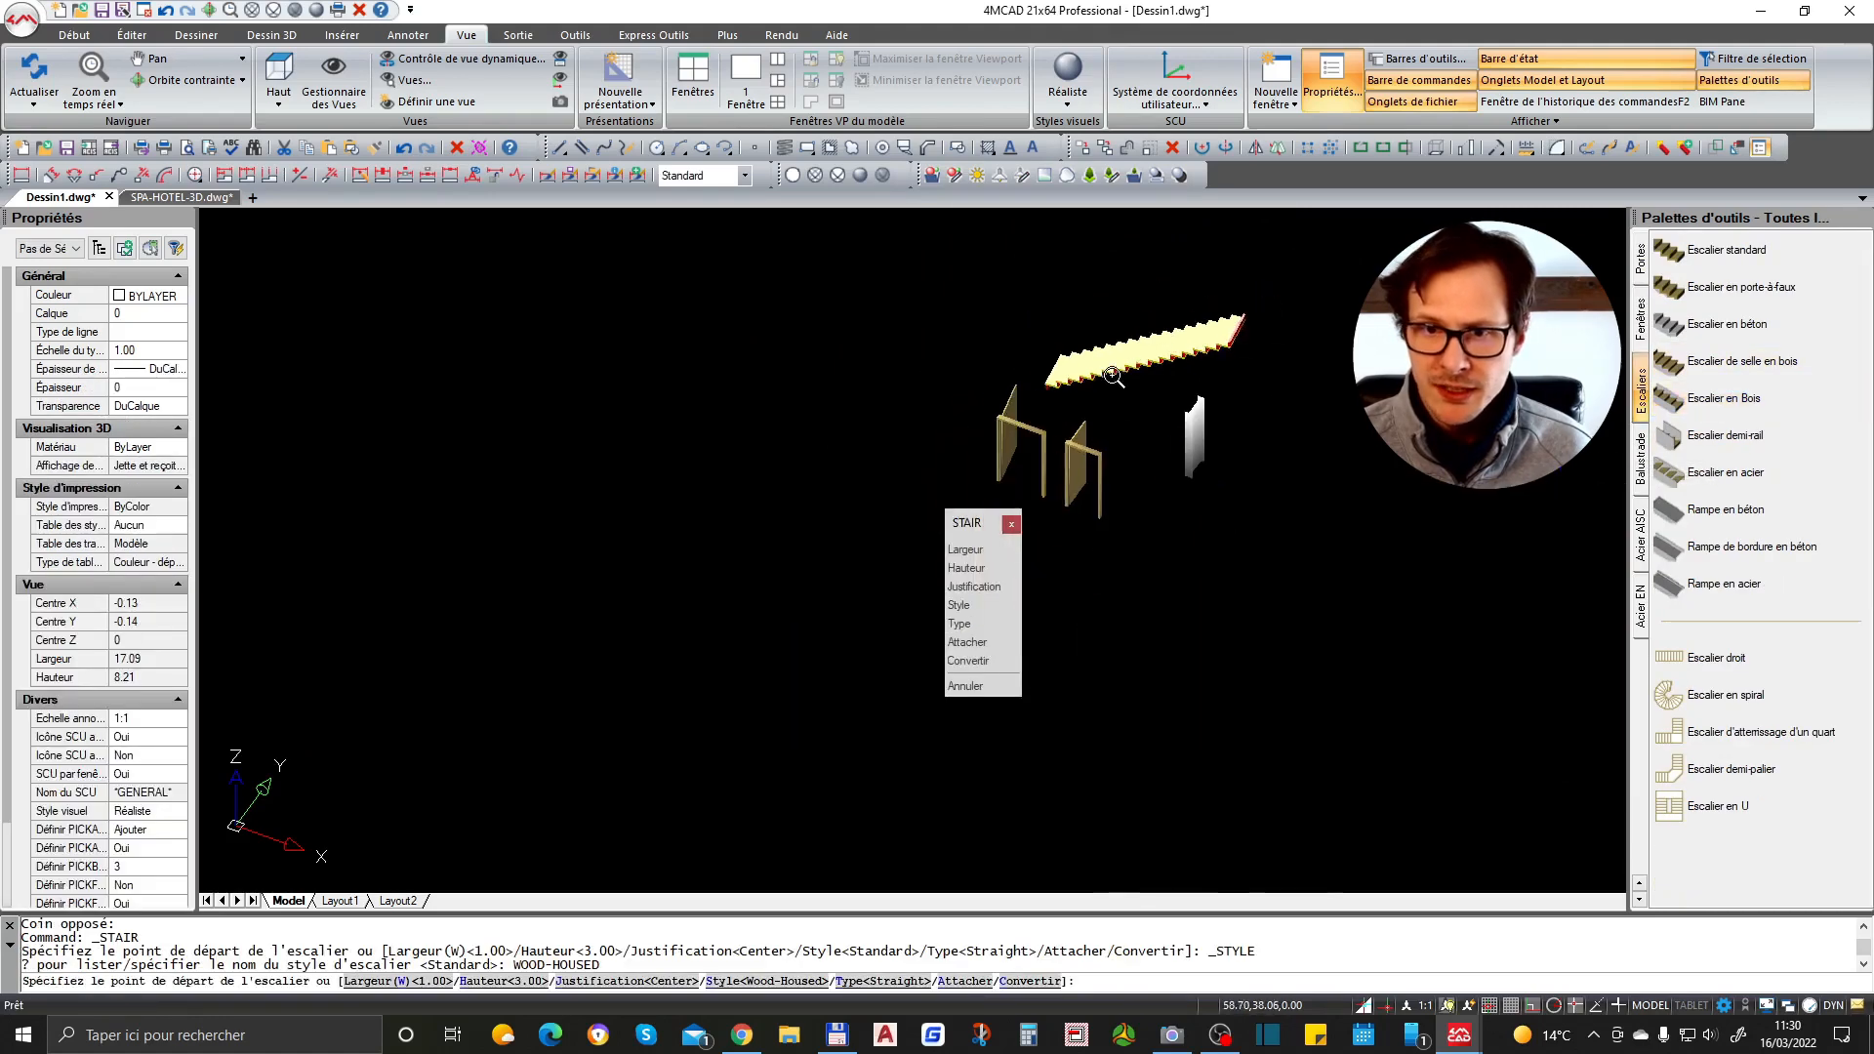
click(1190, 573)
click(1347, 557)
scroll(1255, 572, up, 4)
shift+middle_drag(1254, 578, 1359, 486)
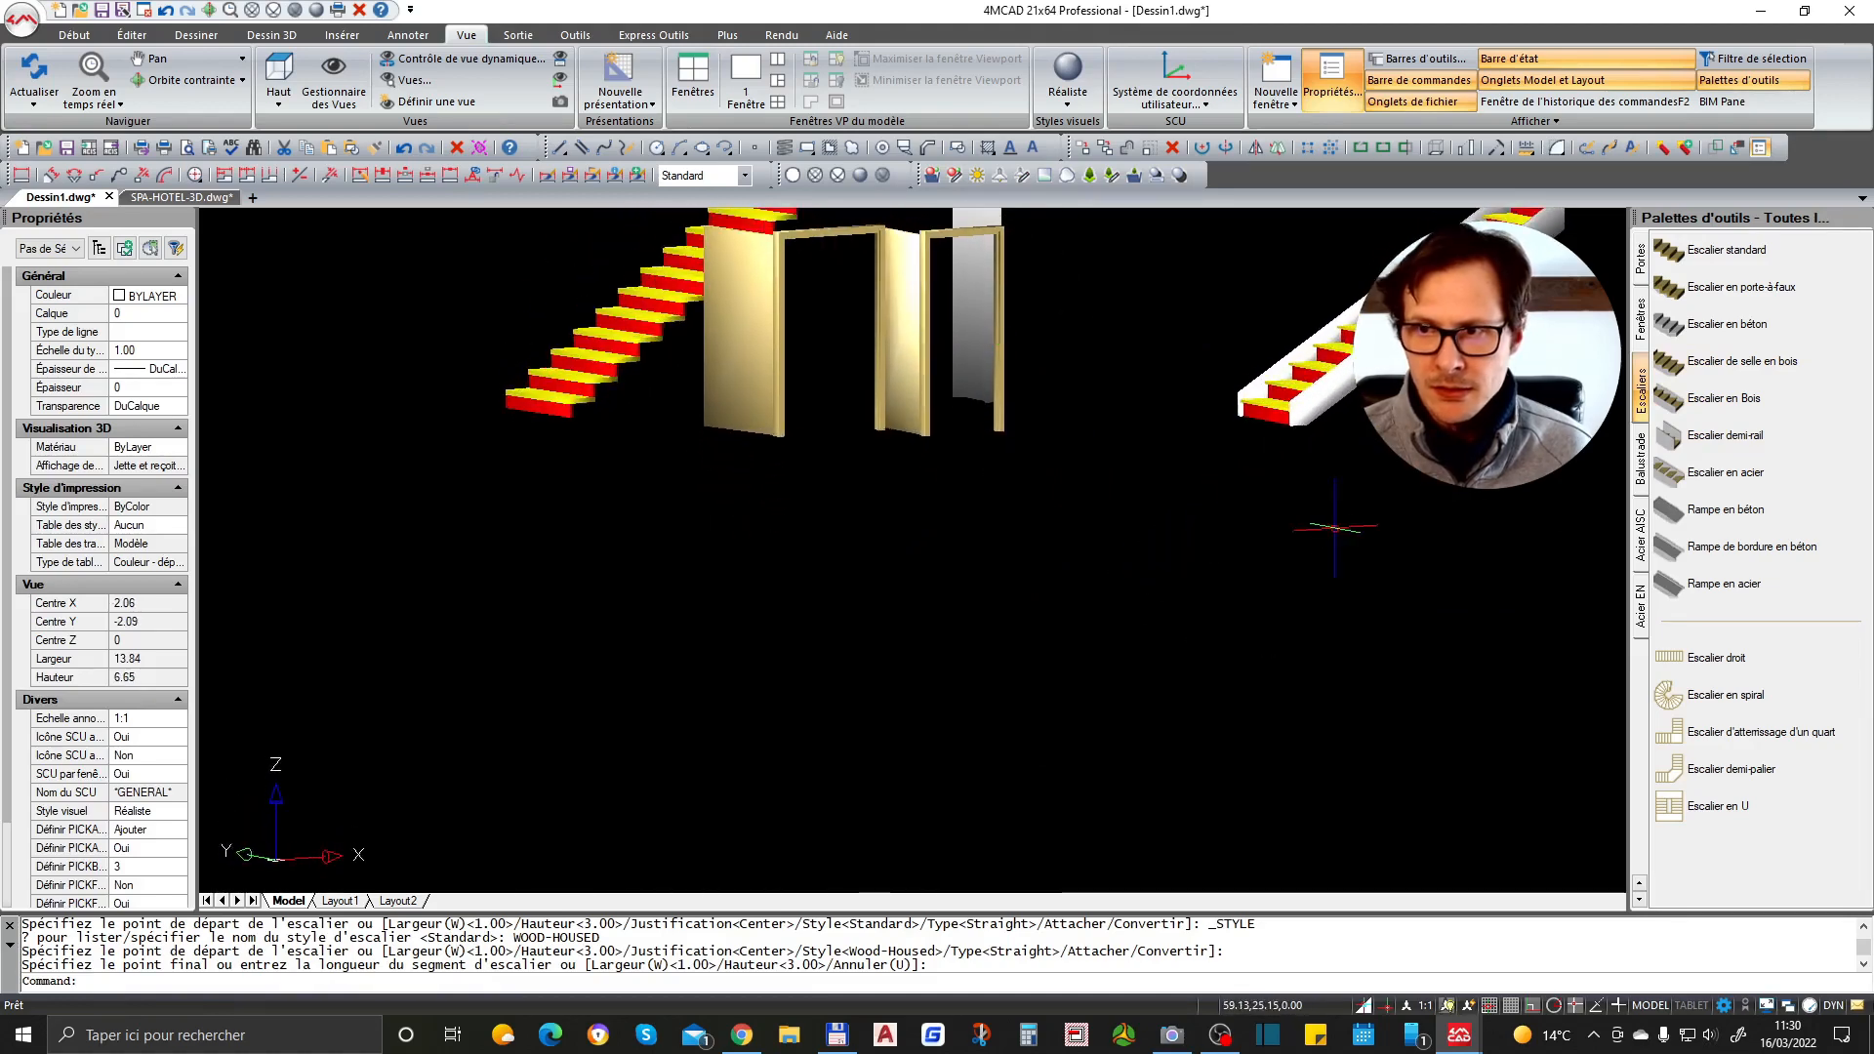
- Insert a concrete stair from the Escaliers palette below the wooden stair
click(1741, 332)
scroll(1269, 586, down, 2)
click(1237, 574)
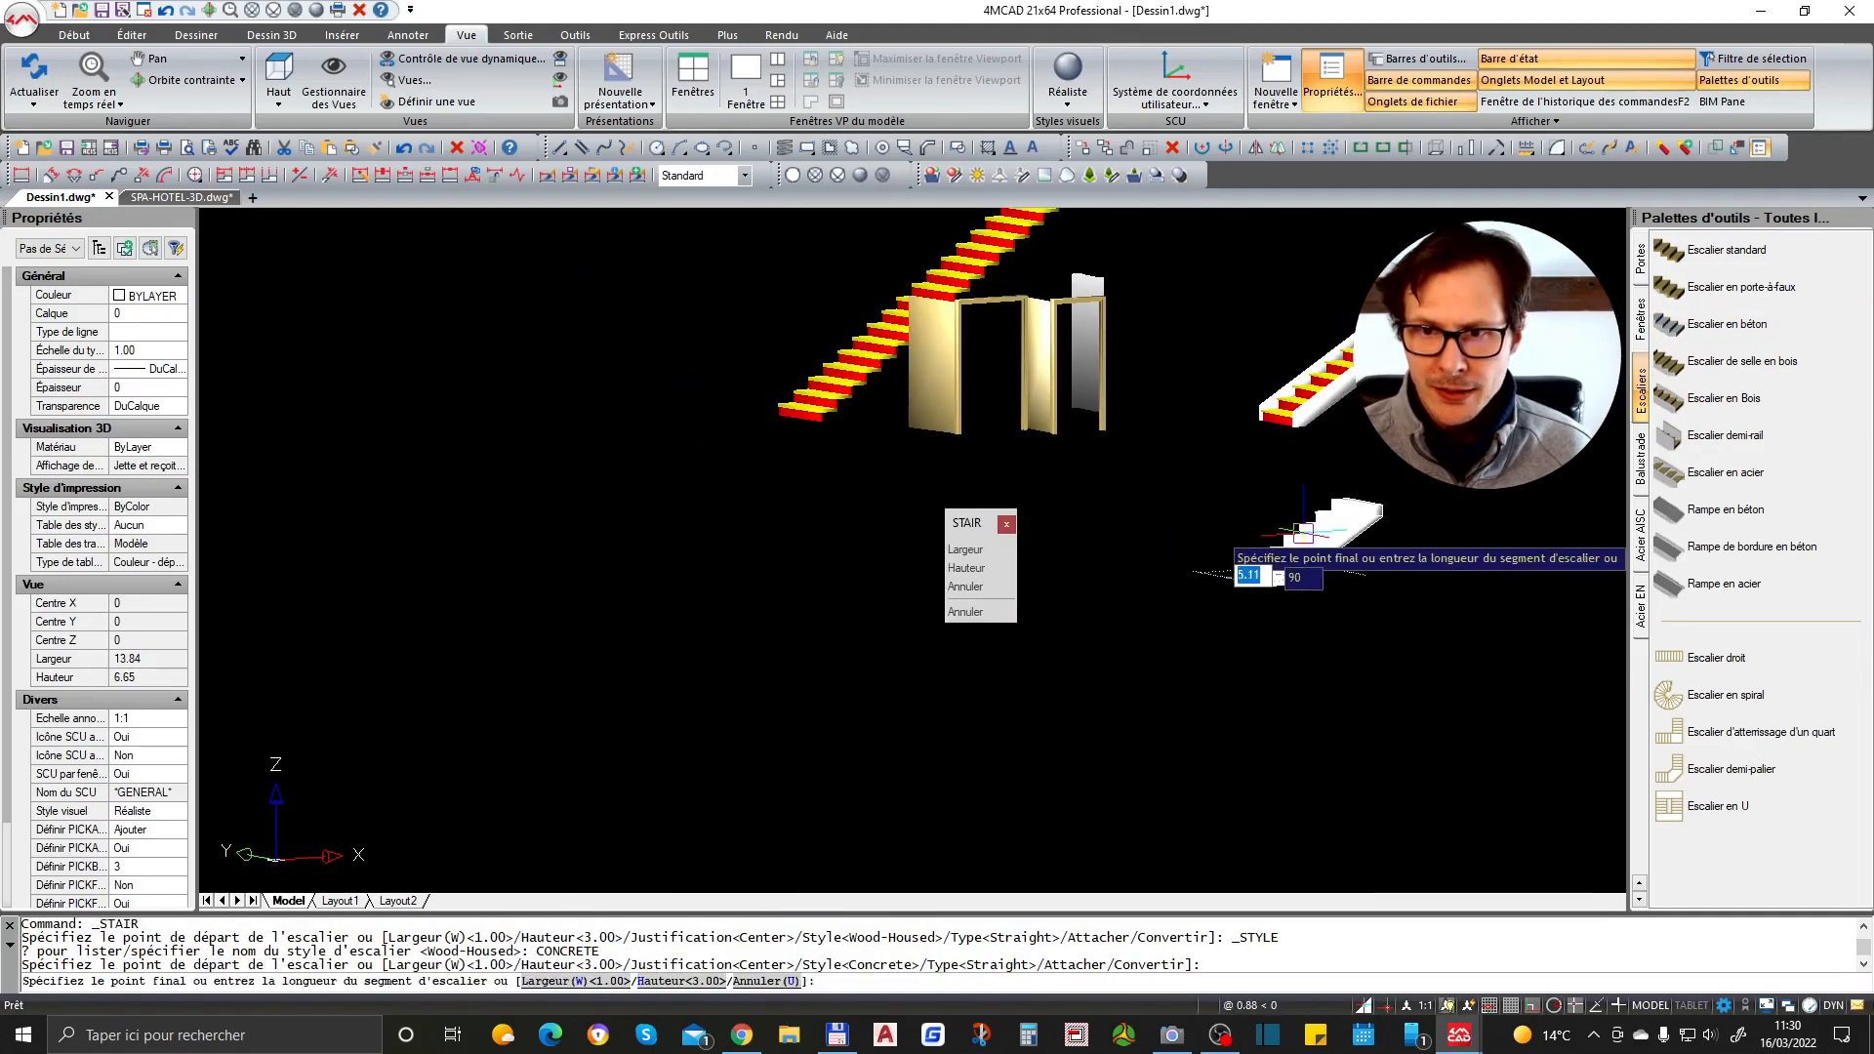
click(1491, 480)
- Orbit and zoom around the model to inspect the new stairs
scroll(1503, 478, down, 1)
scroll(1523, 419, up, 7)
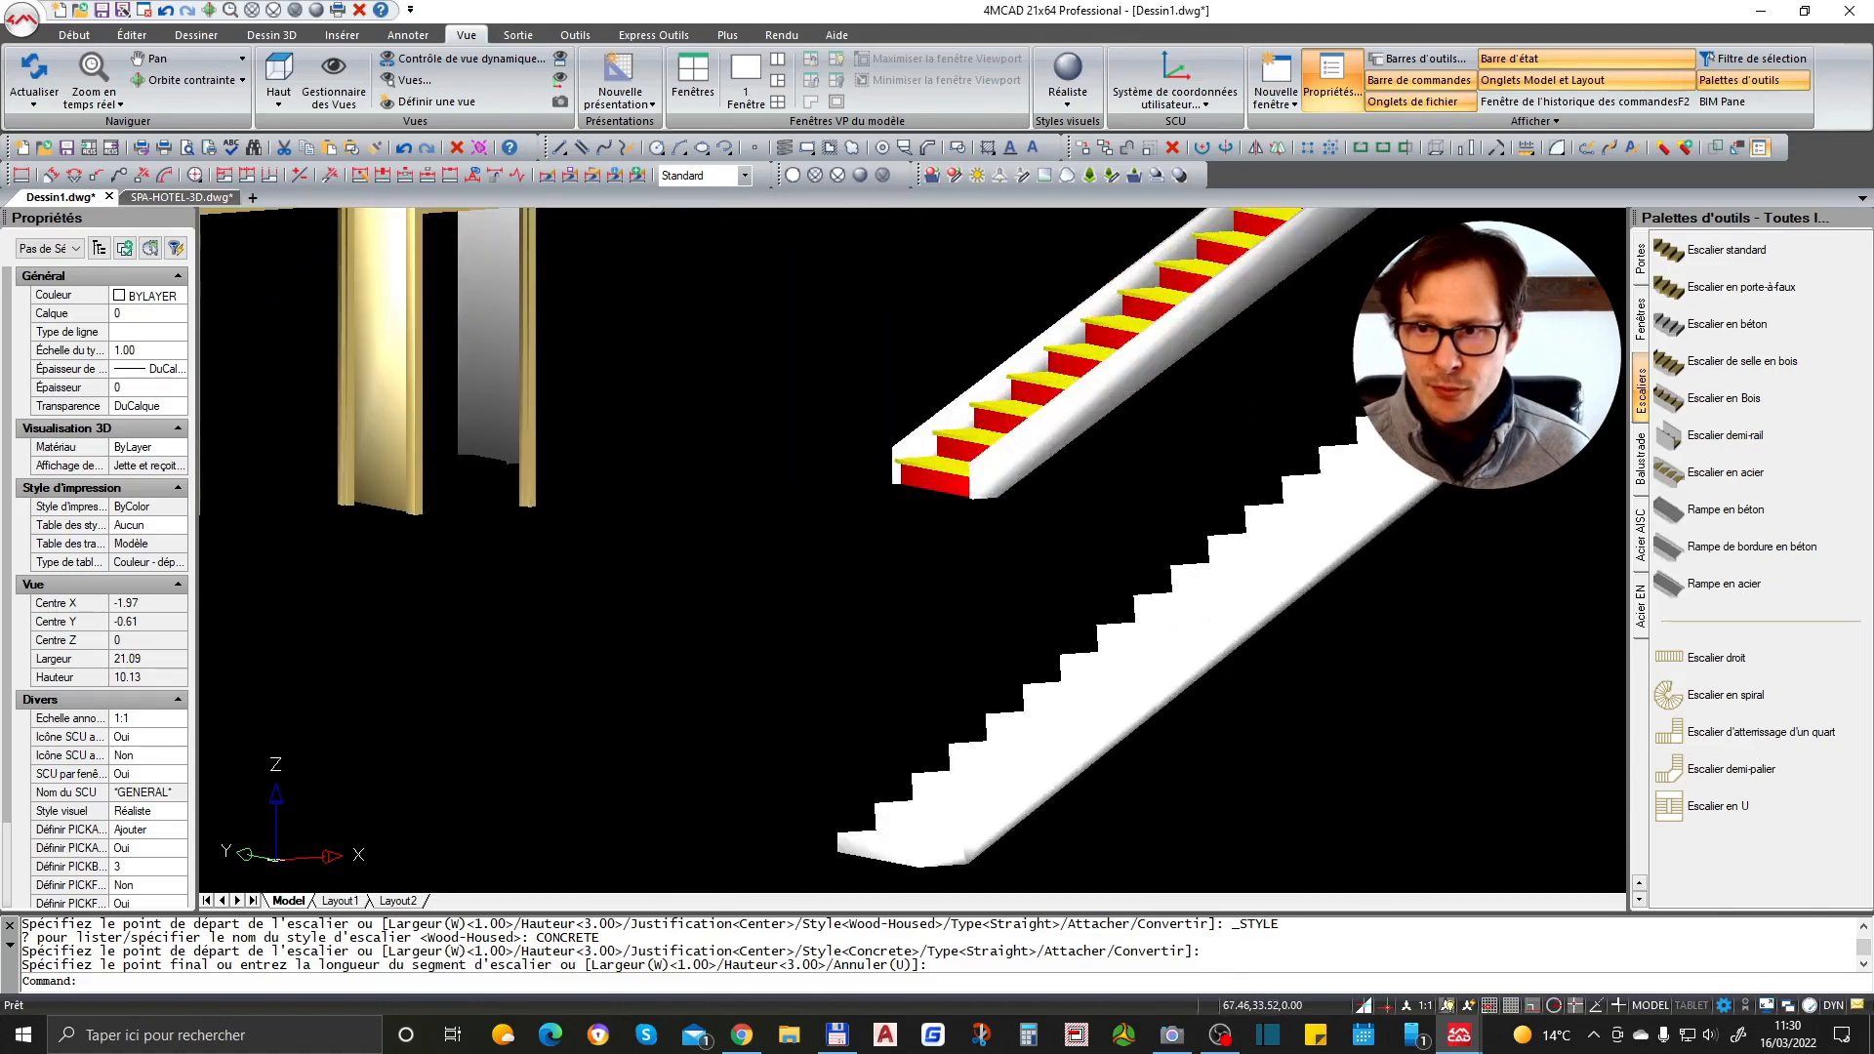
scroll(1296, 524, down, 5)
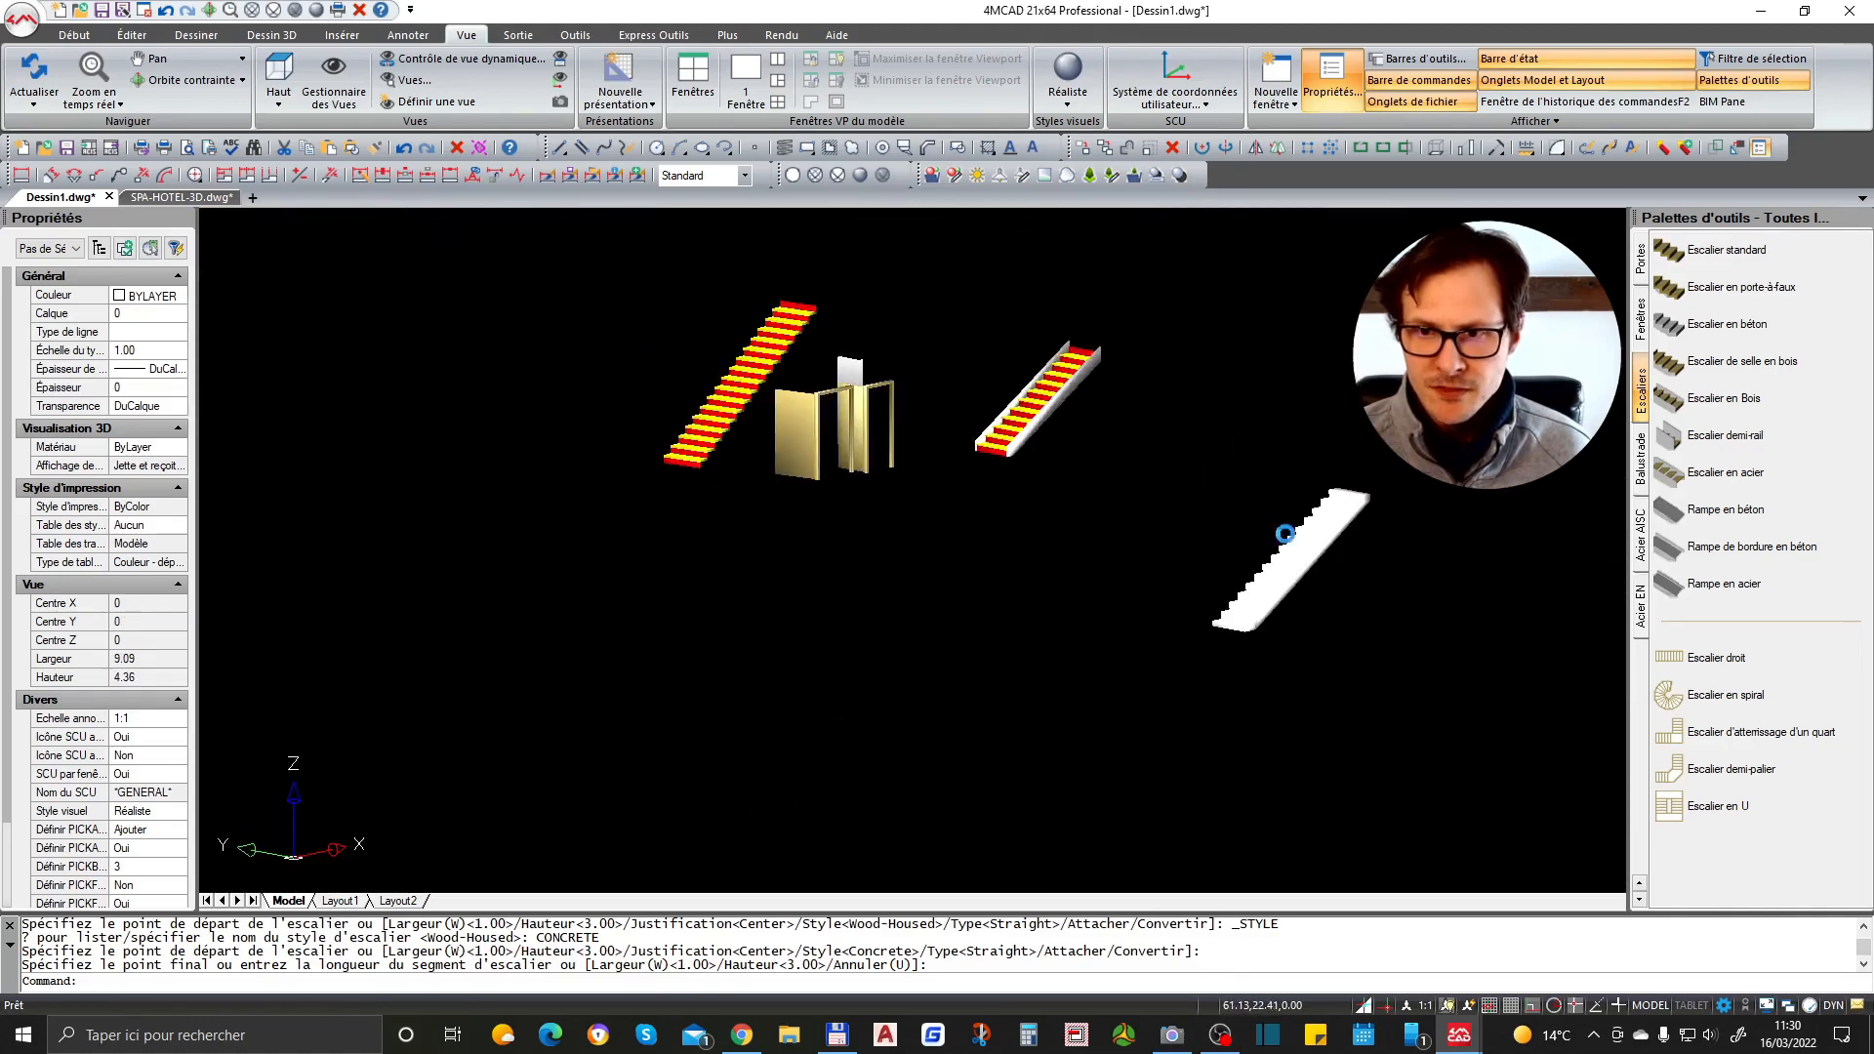
scroll(1279, 537, up, 4)
scroll(1151, 398, down, 3)
shift+middle_drag(1201, 468, 1207, 510)
scroll(1208, 540, down, 4)
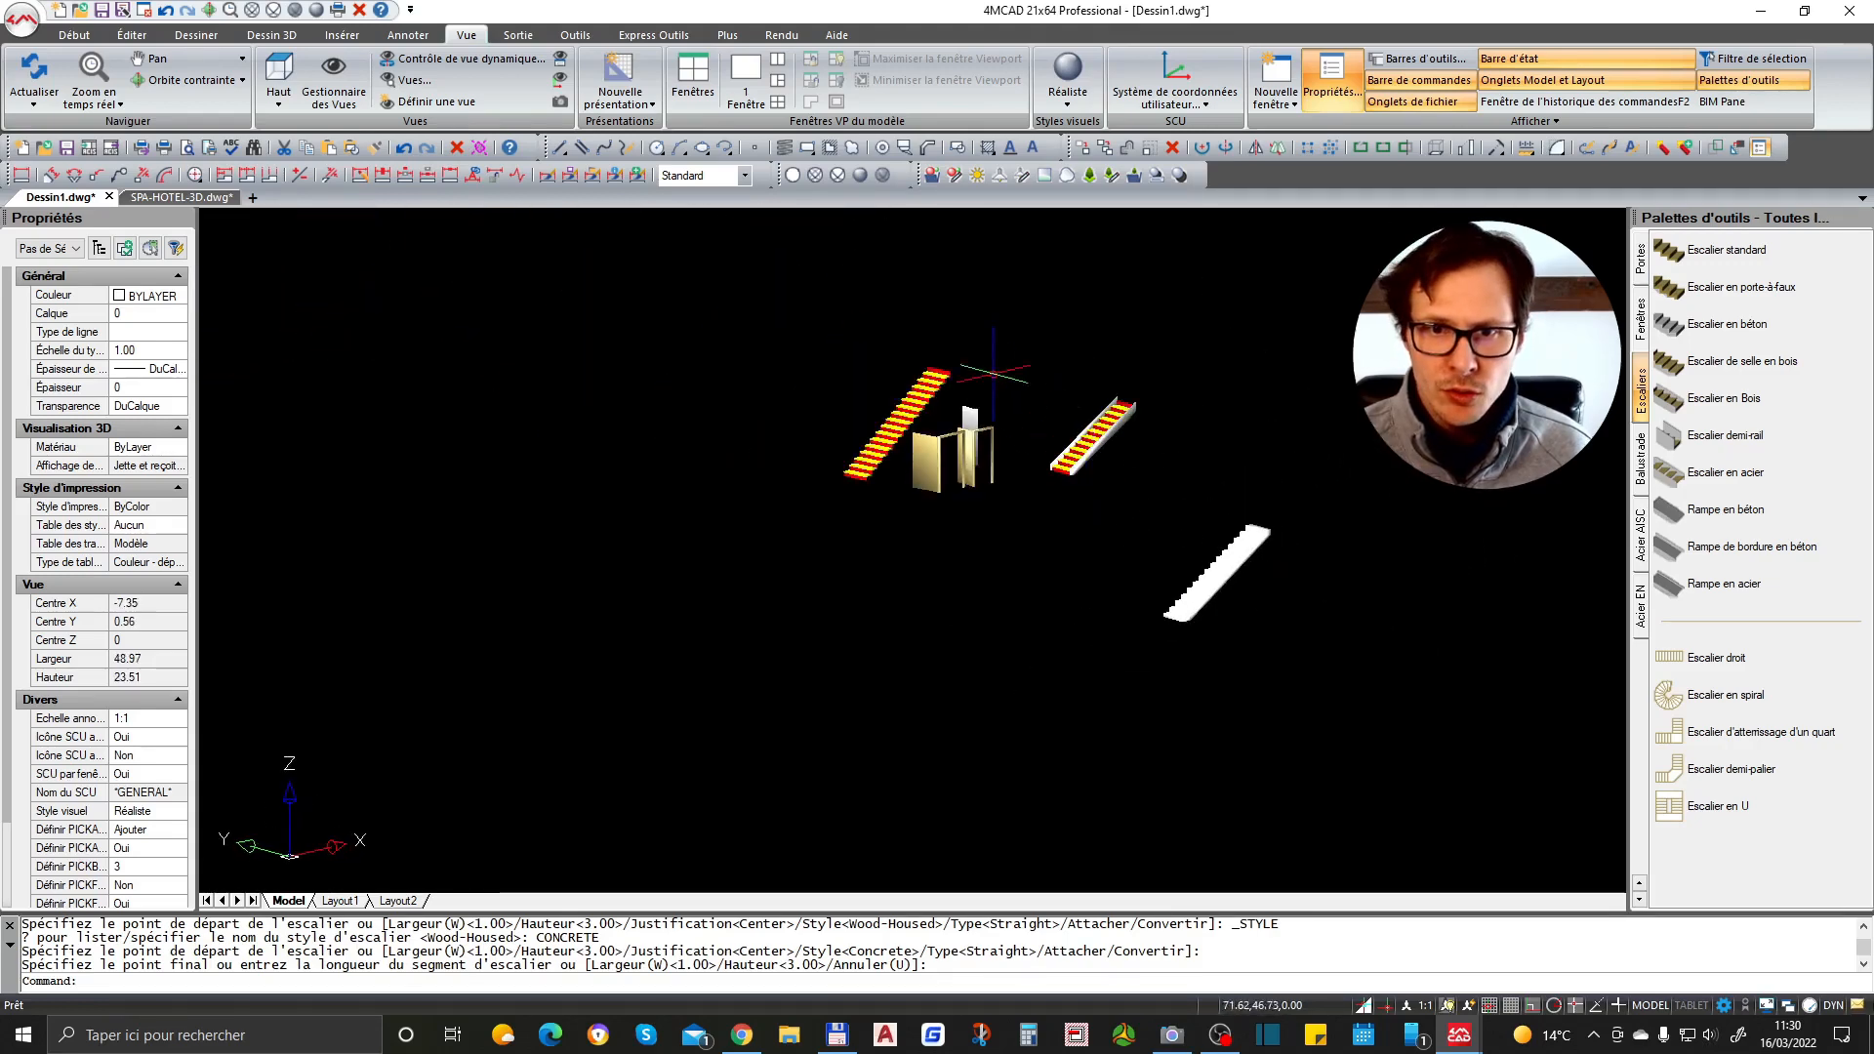
scroll(972, 358, up, 4)
scroll(1138, 472, down, 4)
middle_drag(1281, 529, 1316, 491)
scroll(1302, 560, up, 3)
scroll(1281, 492, up, 2)
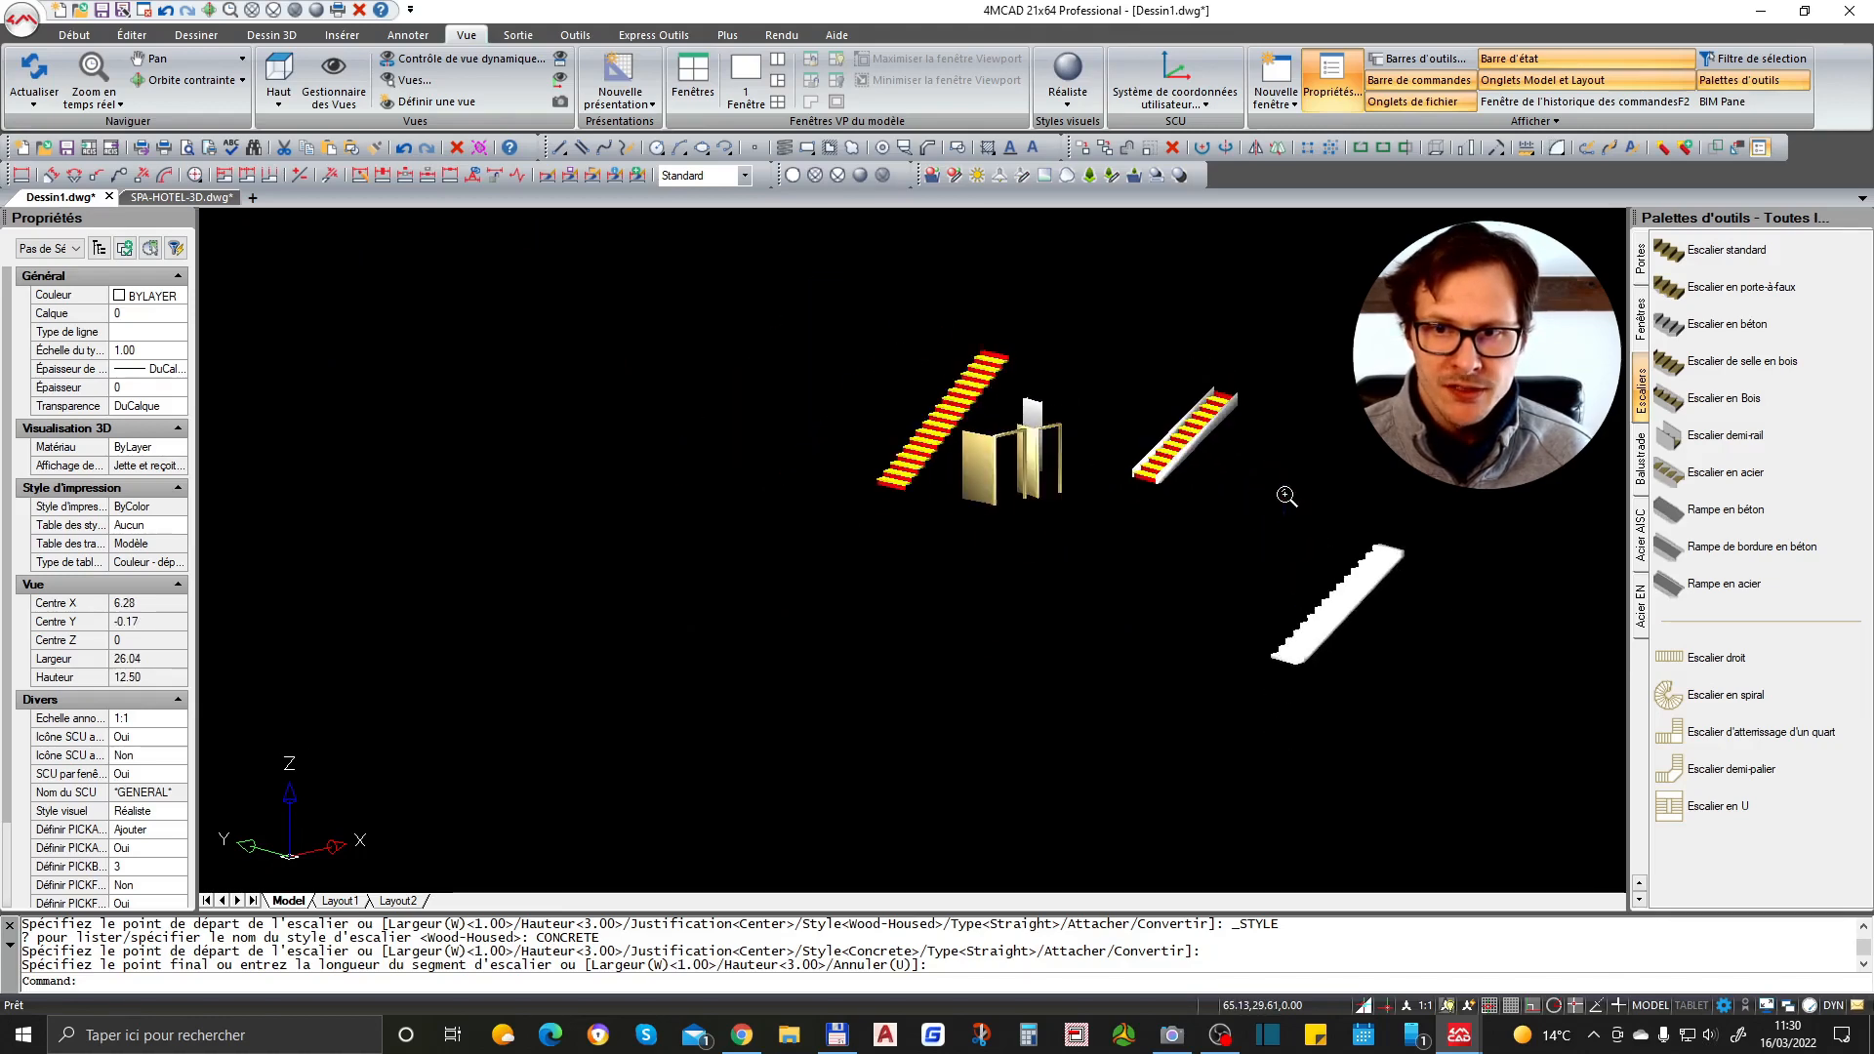
scroll(1269, 518, down, 3)
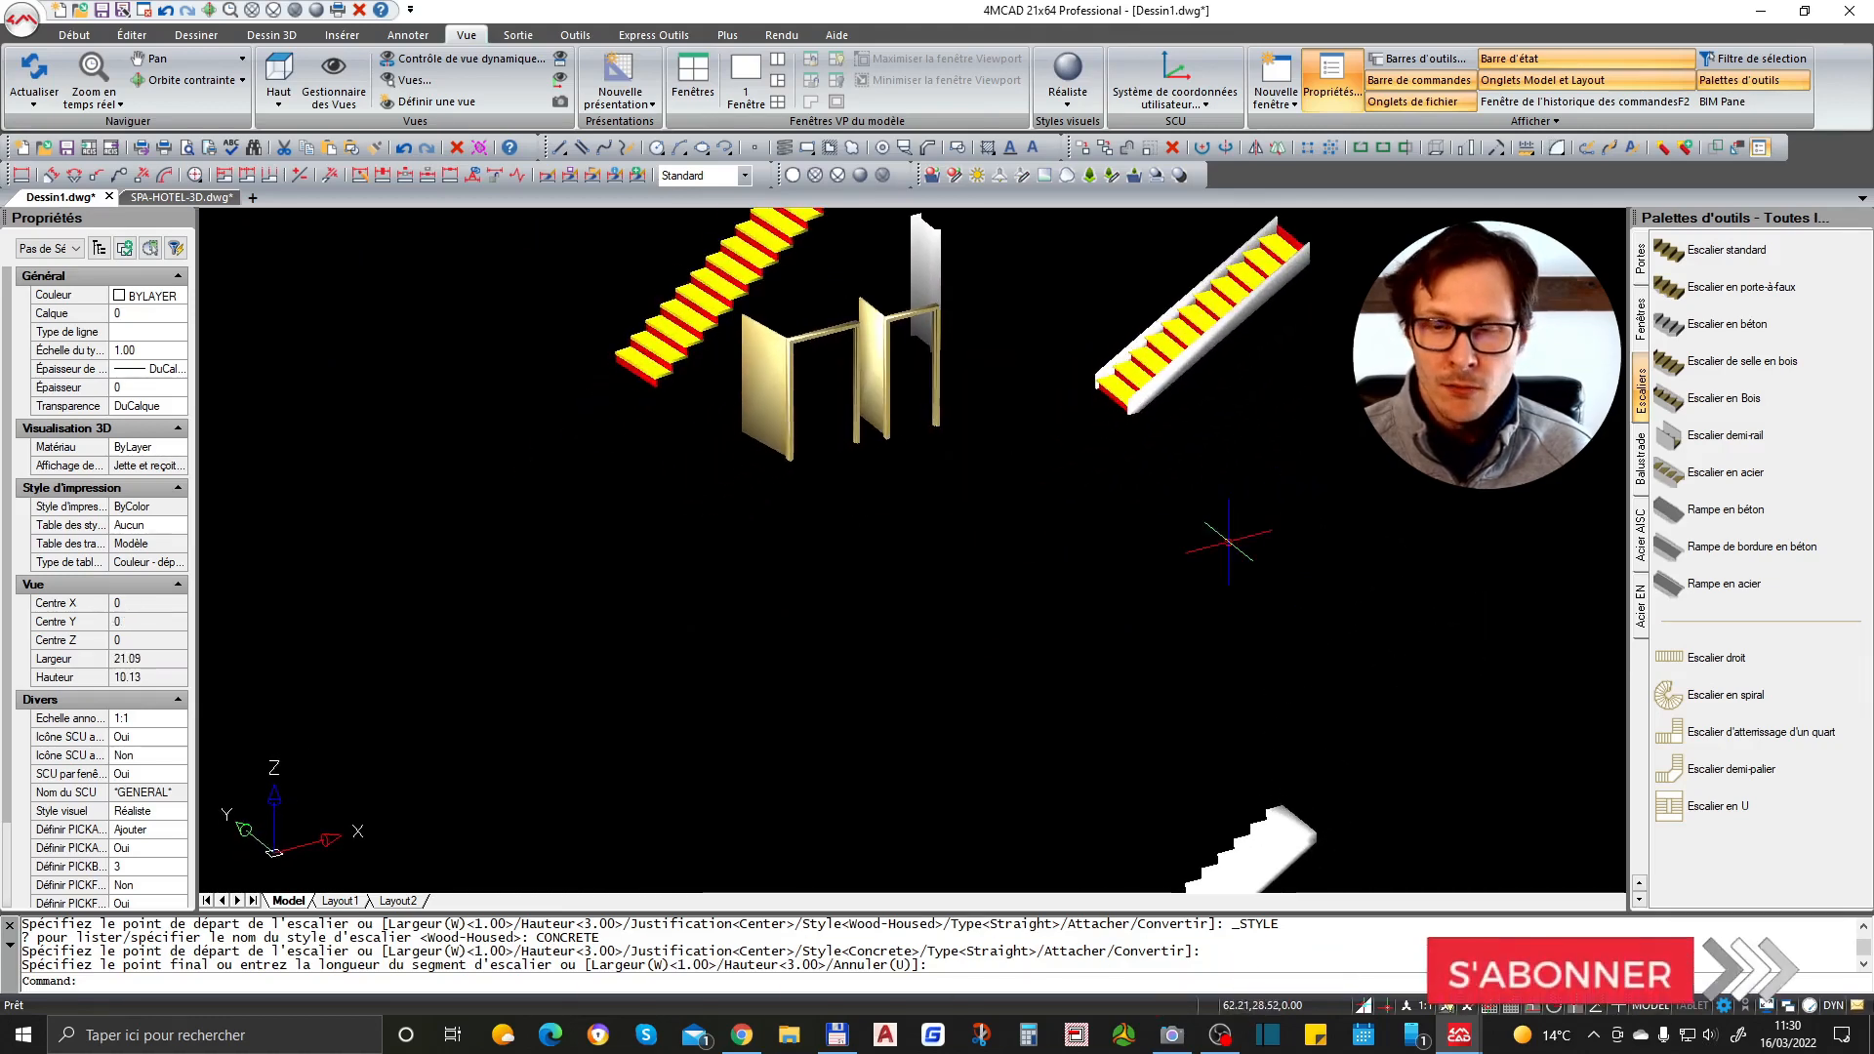
scroll(1214, 527, up, 4)
scroll(1142, 541, down, 3)
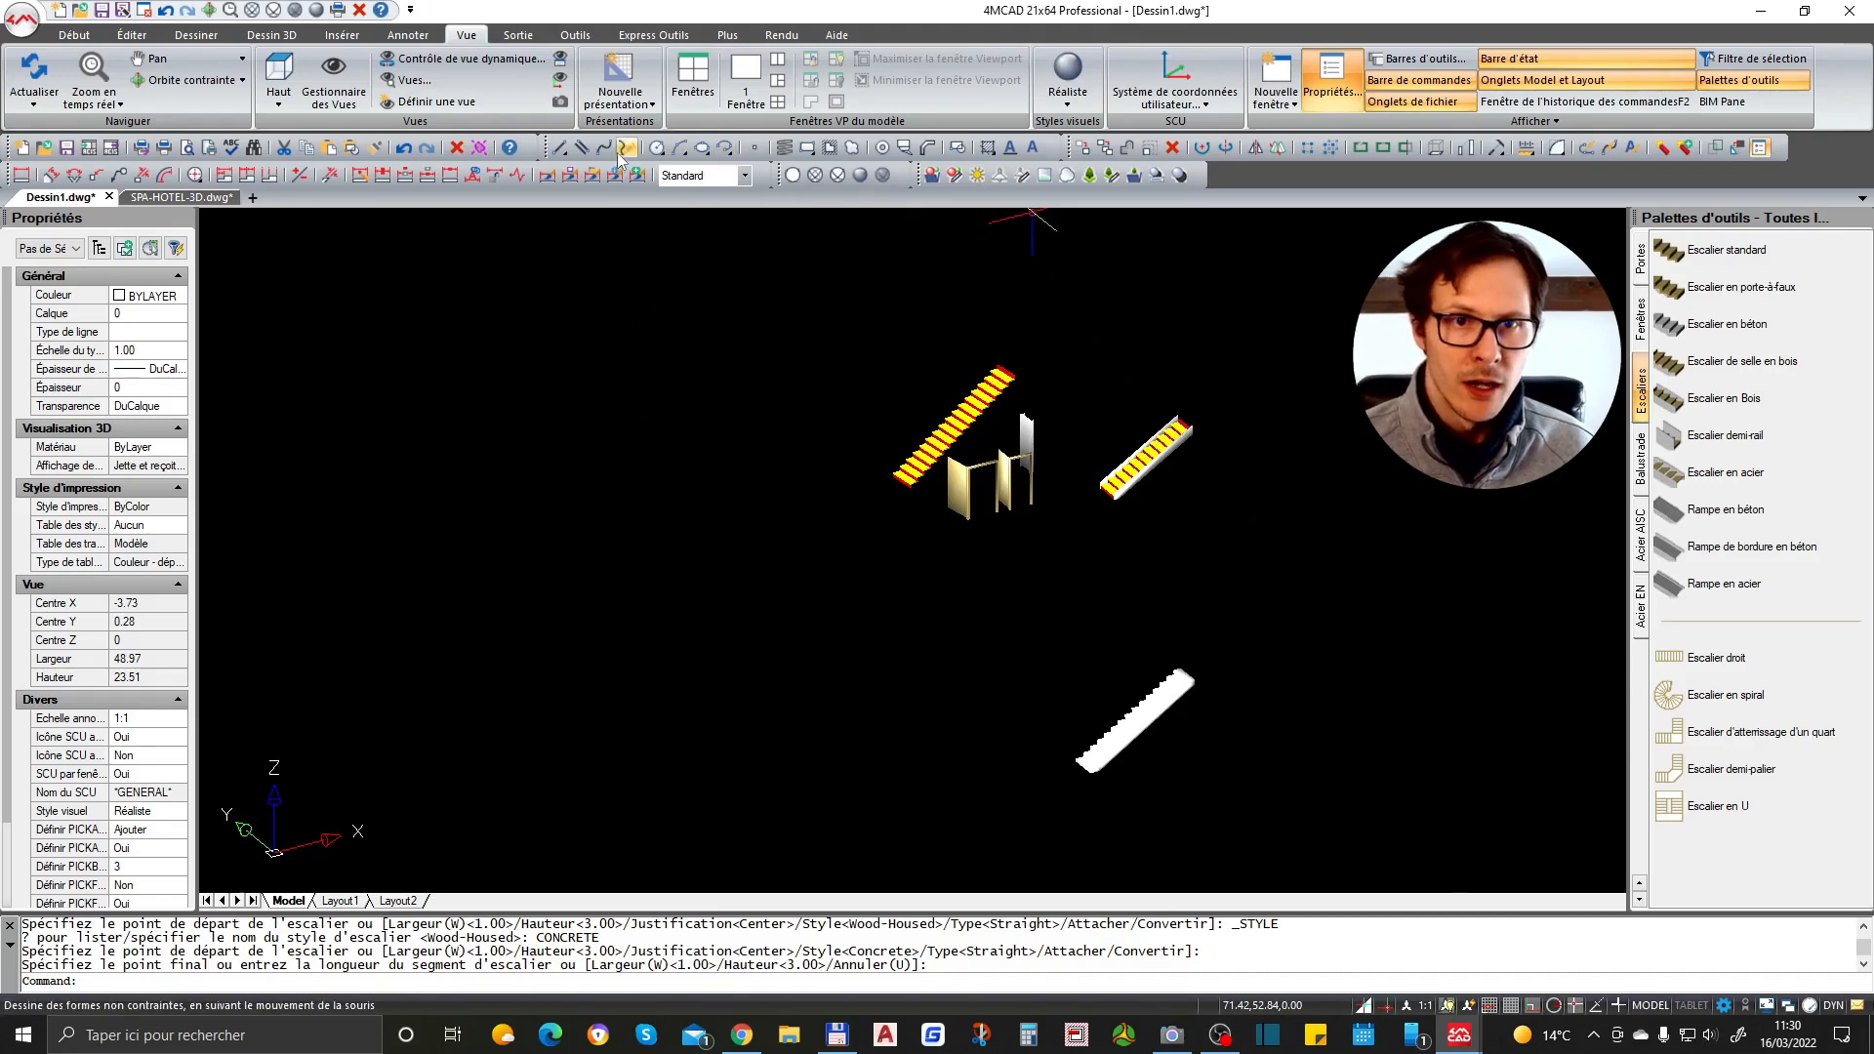
- Draw a three-segment multiline in the empty area left of the doors
click(583, 148)
click(607, 447)
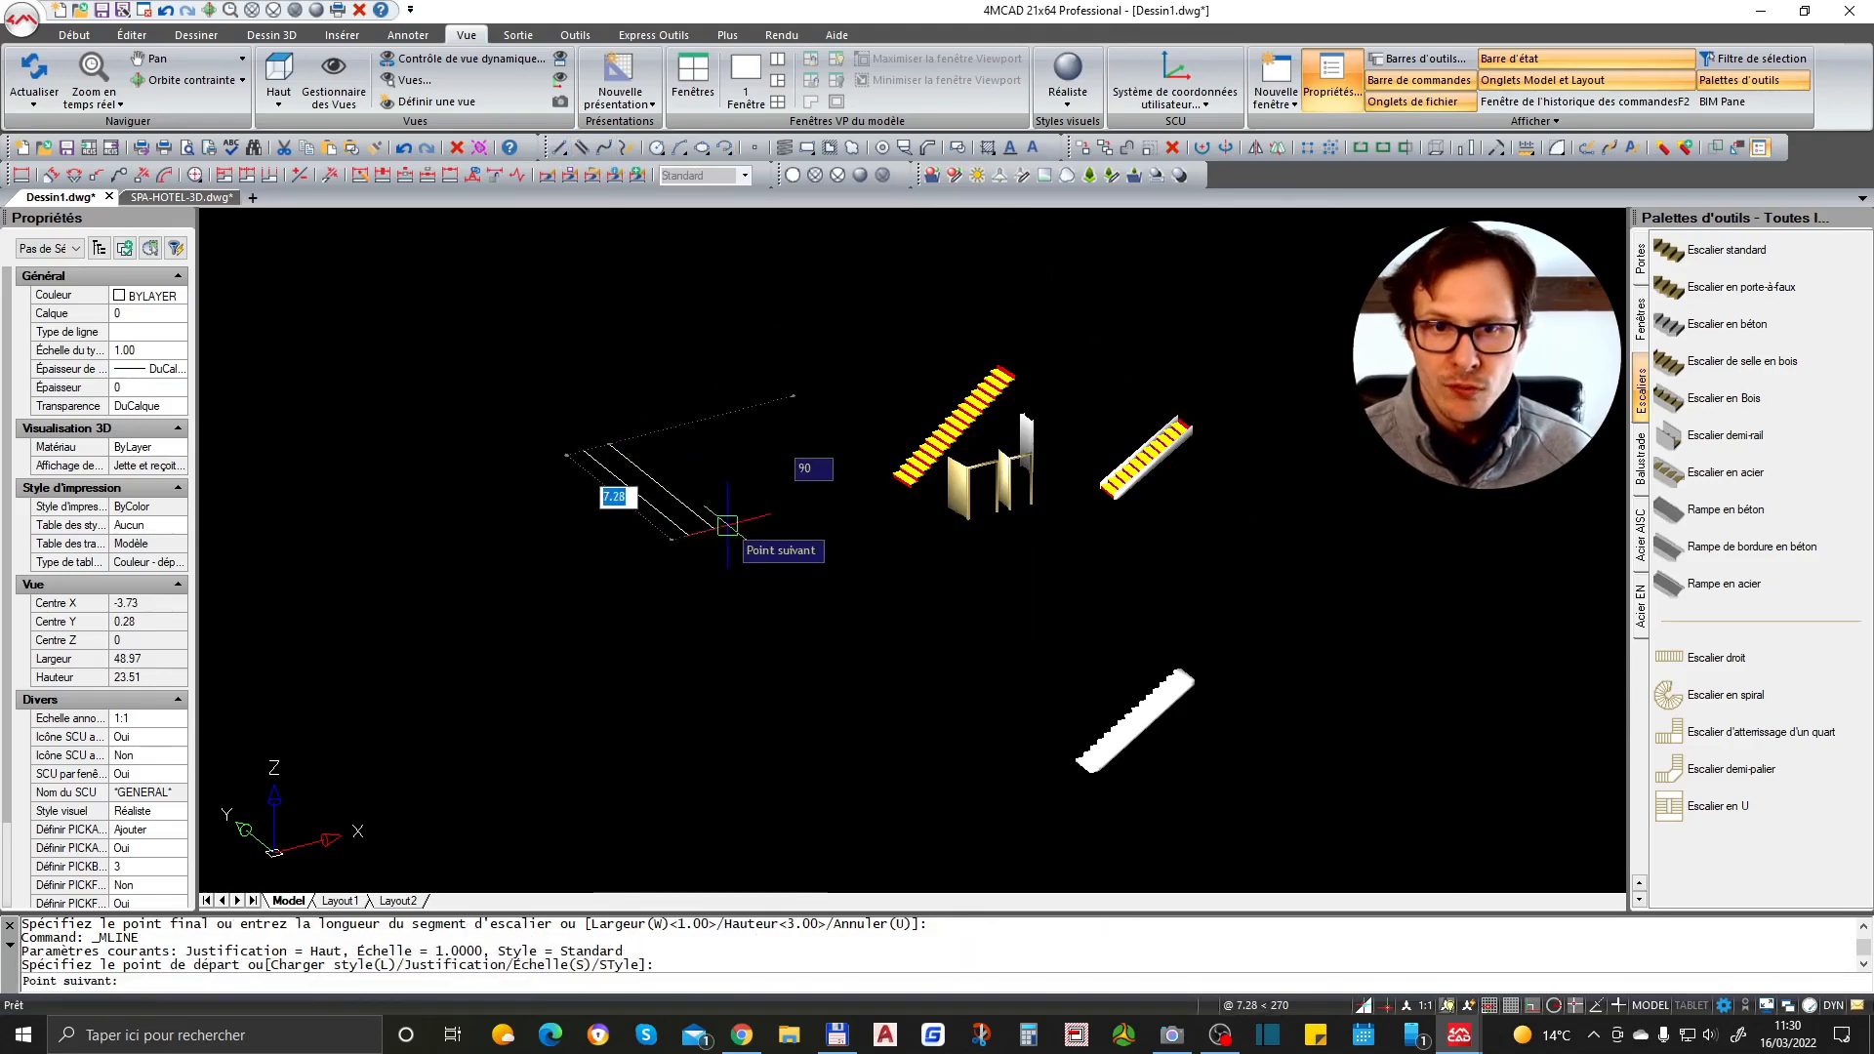
scroll(742, 566, up, 1)
click(755, 604)
click(474, 720)
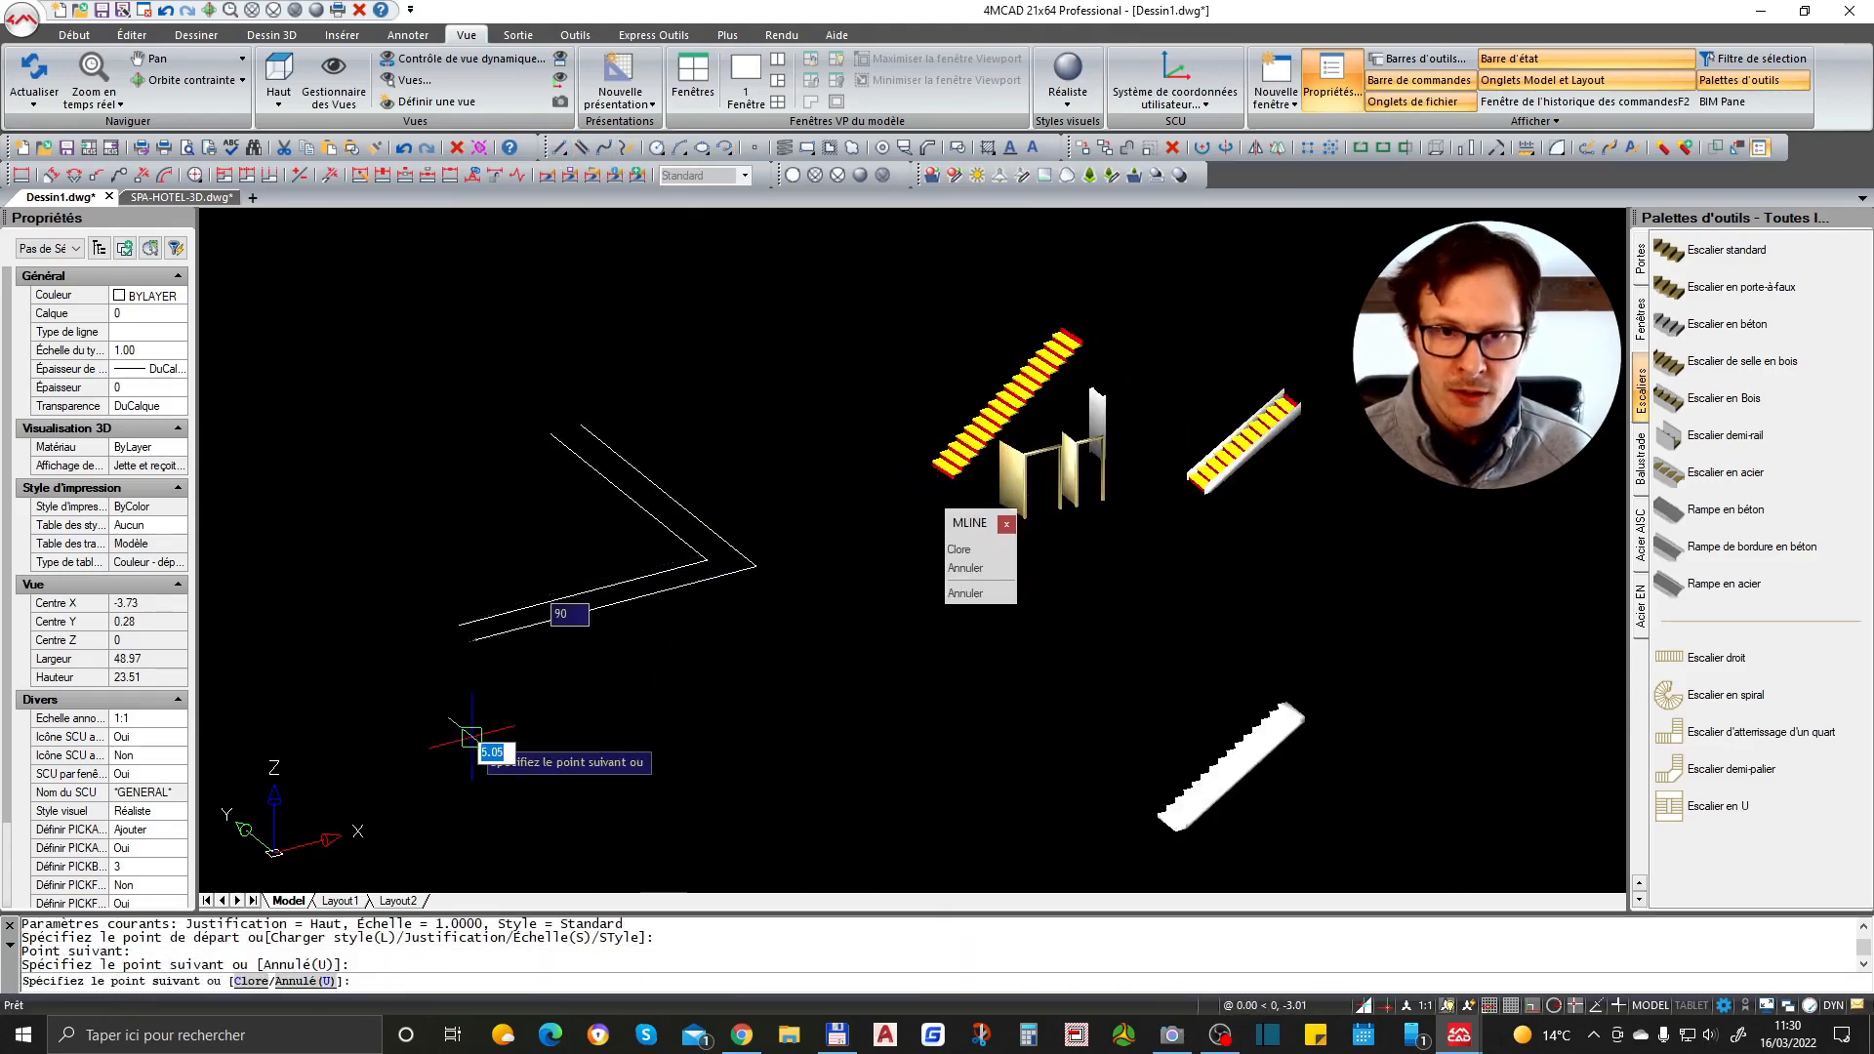
click(327, 408)
key(Escape)
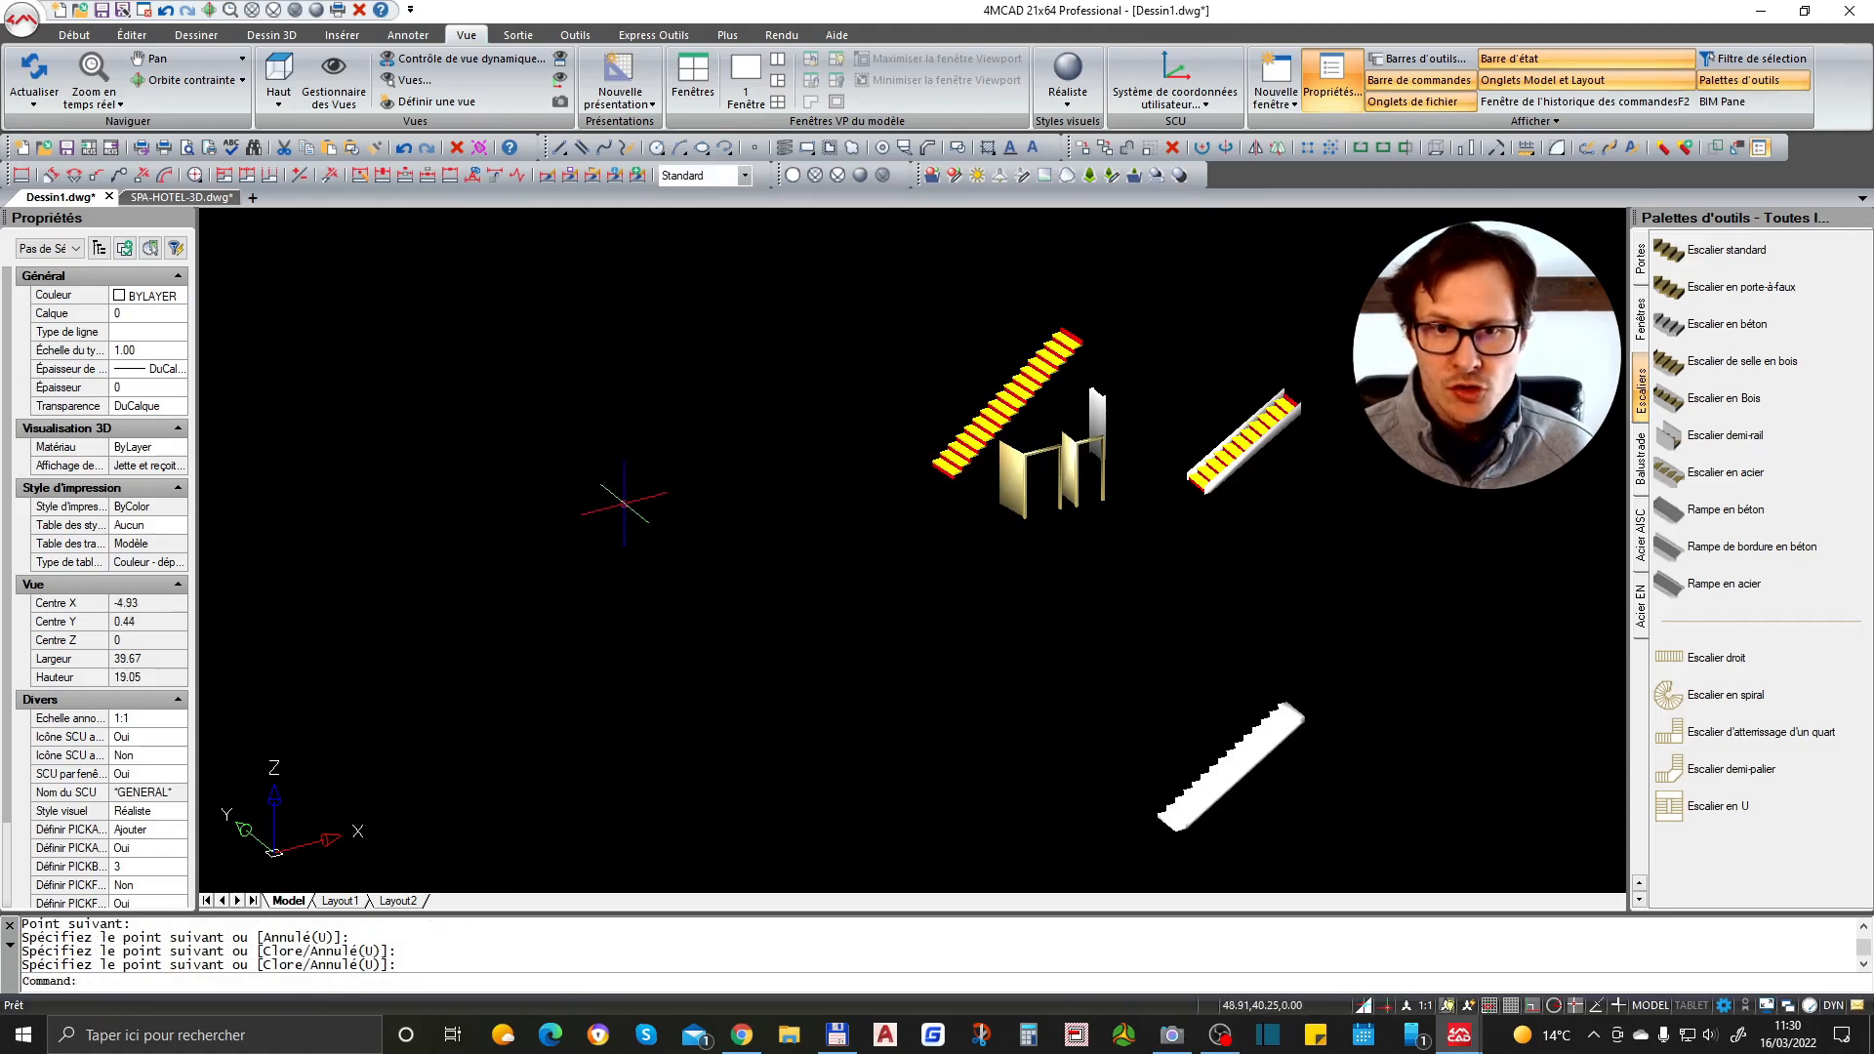
- Switch to the top view and draw another three-segment multiline
scroll(825, 506, down, 1)
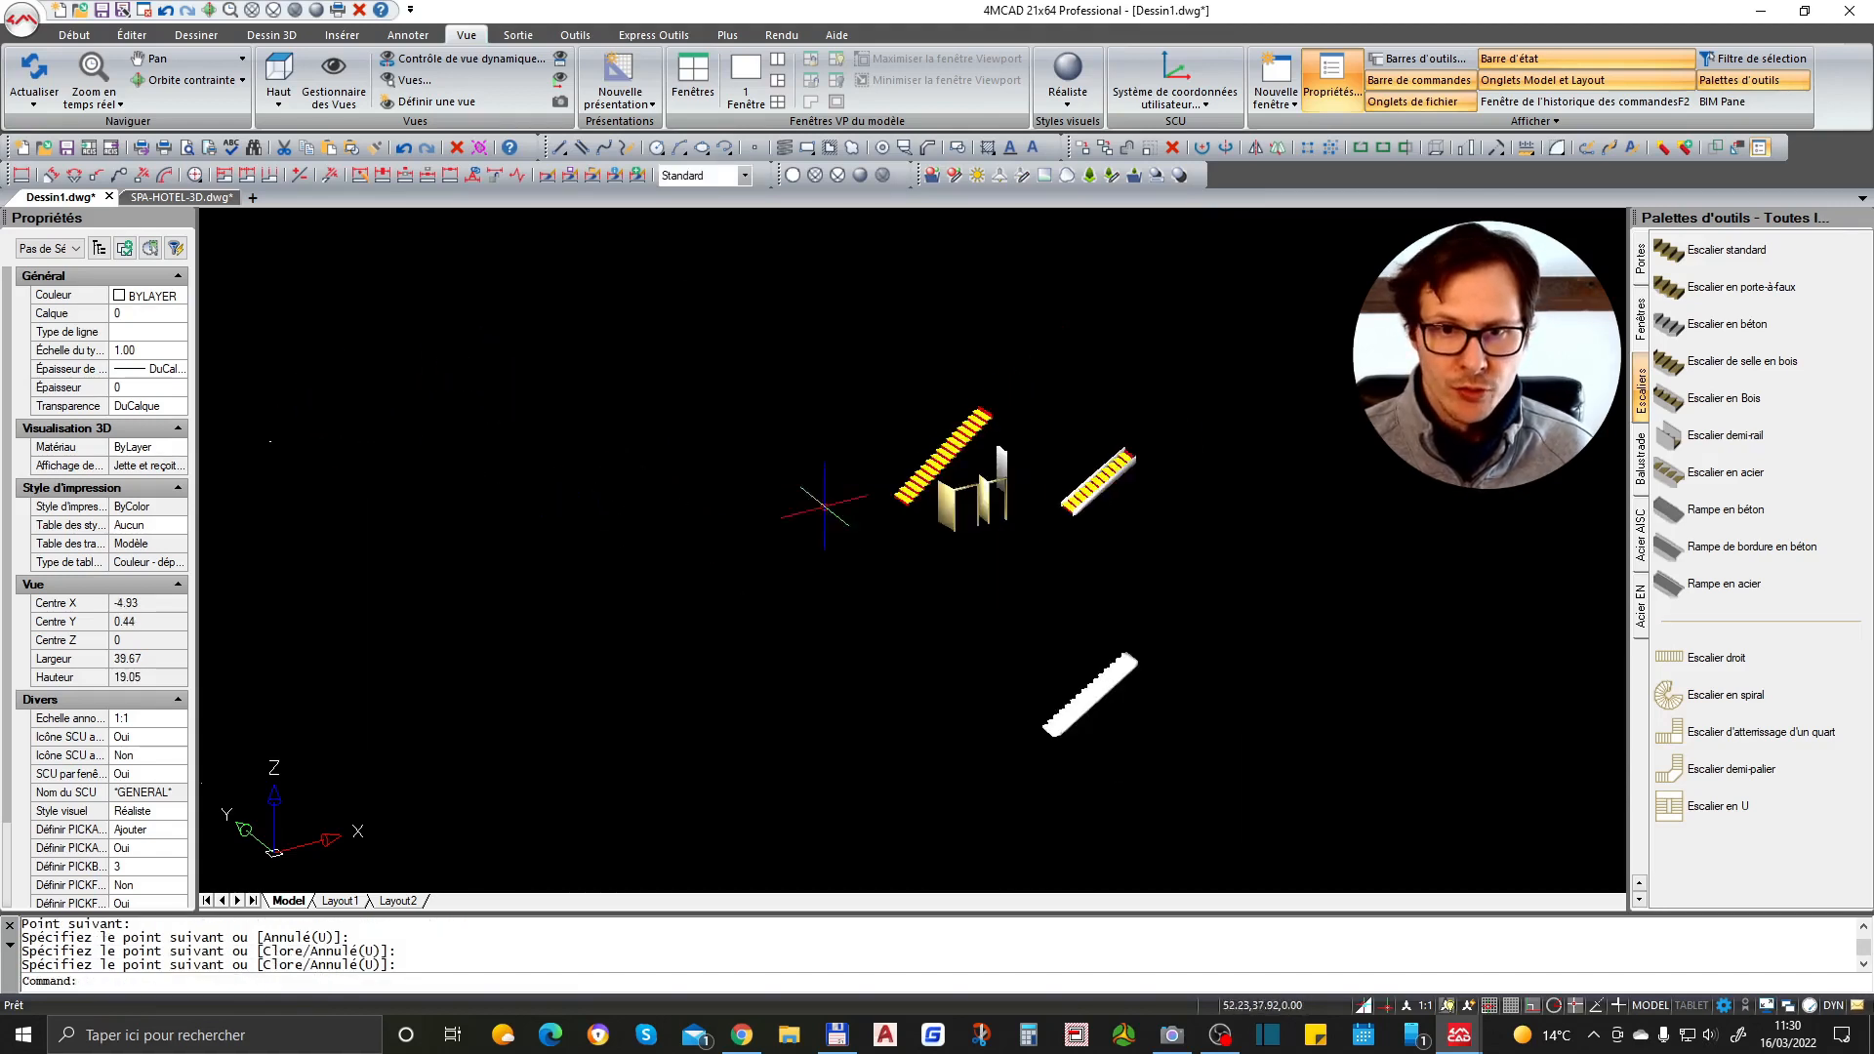
click(280, 70)
scroll(1170, 476, up, 3)
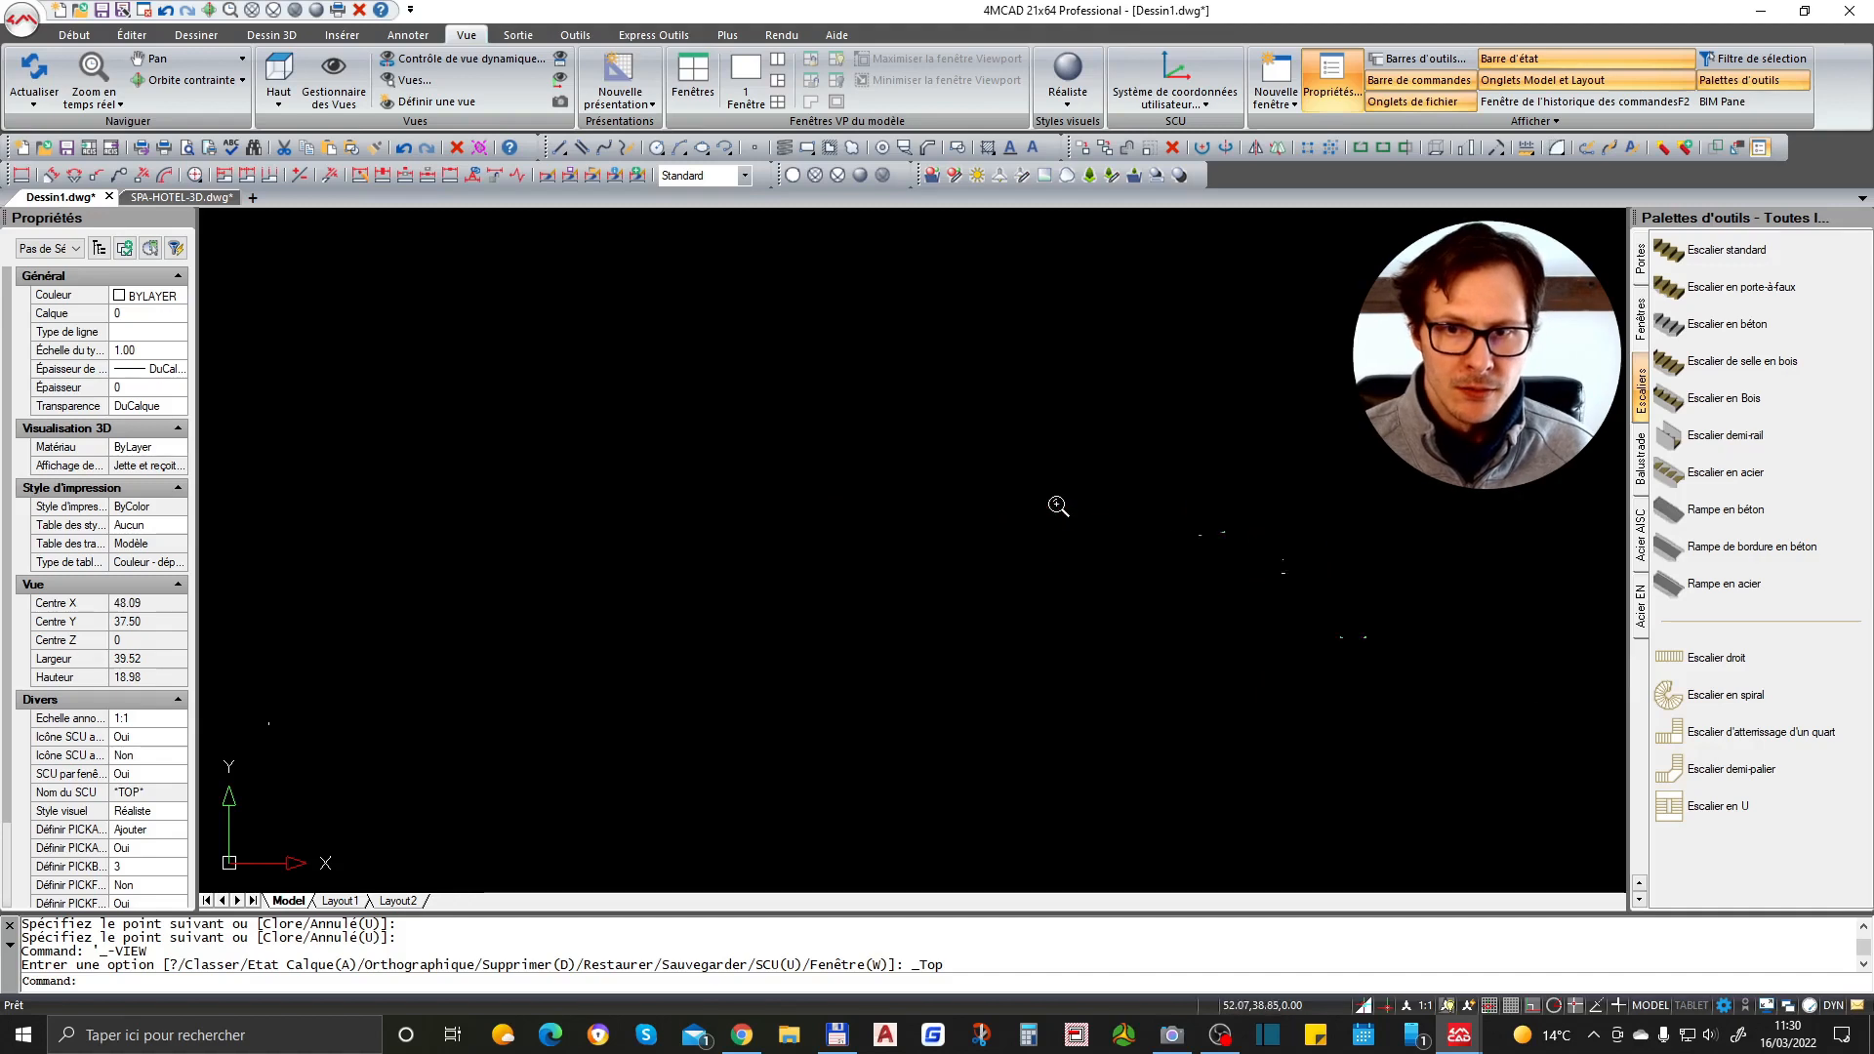
click(582, 148)
click(683, 499)
click(1032, 526)
scroll(1017, 395, down, 3)
click(1048, 692)
click(642, 691)
key(Escape)
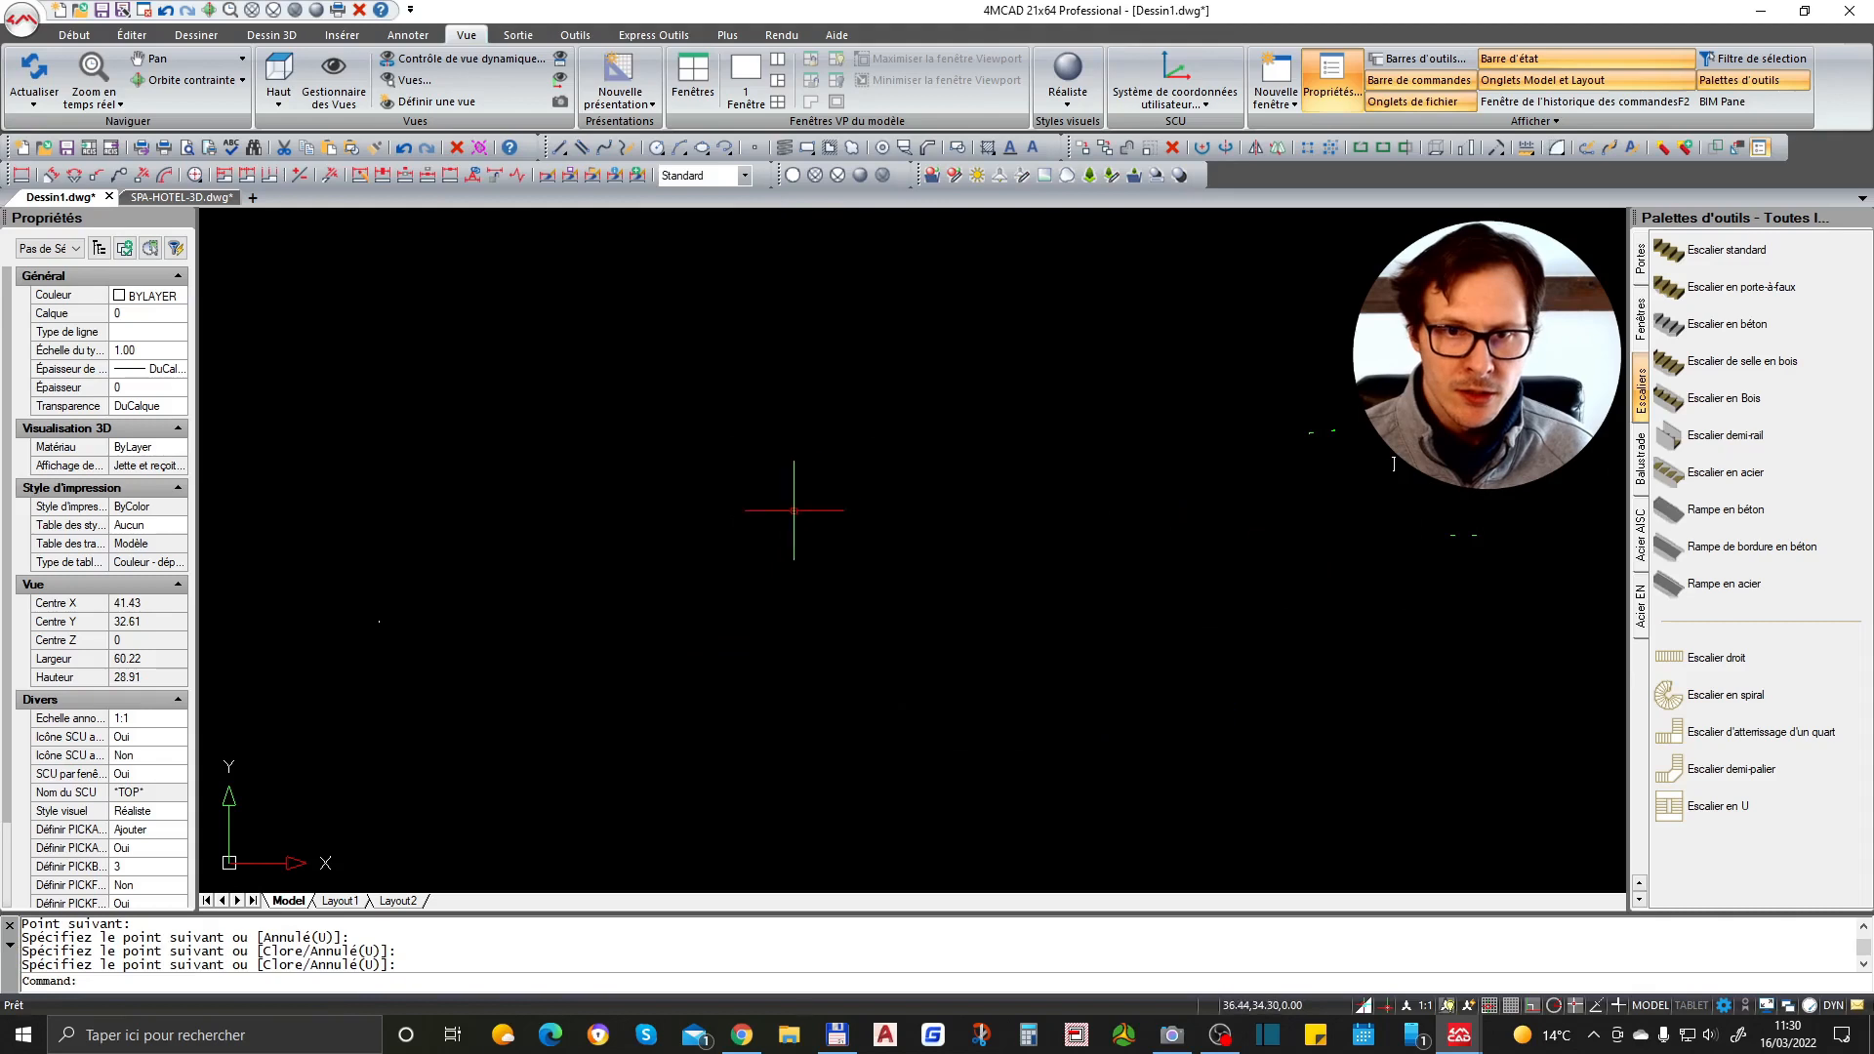
- Draw a four-segment open line with the Line tool in the empty area of the drawing
click(559, 147)
click(558, 358)
click(881, 383)
click(821, 683)
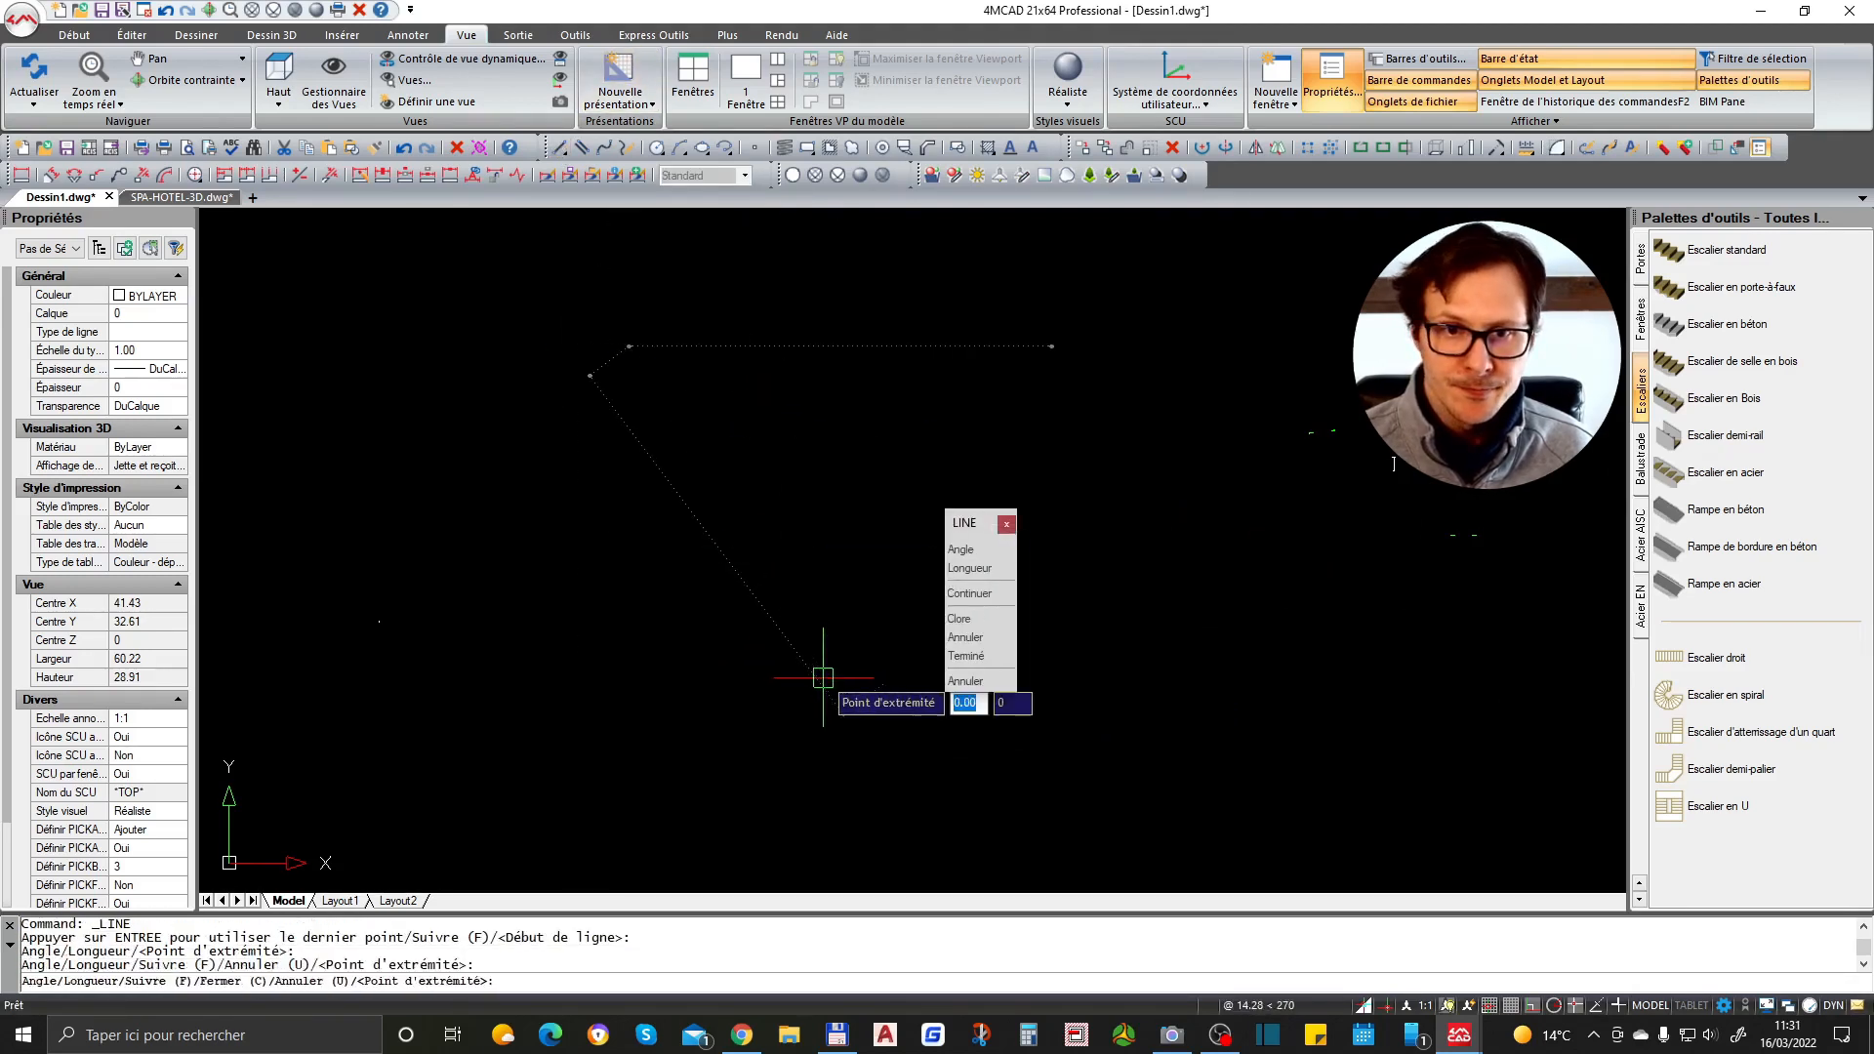
click(461, 711)
click(421, 333)
key(Return)
text(c)
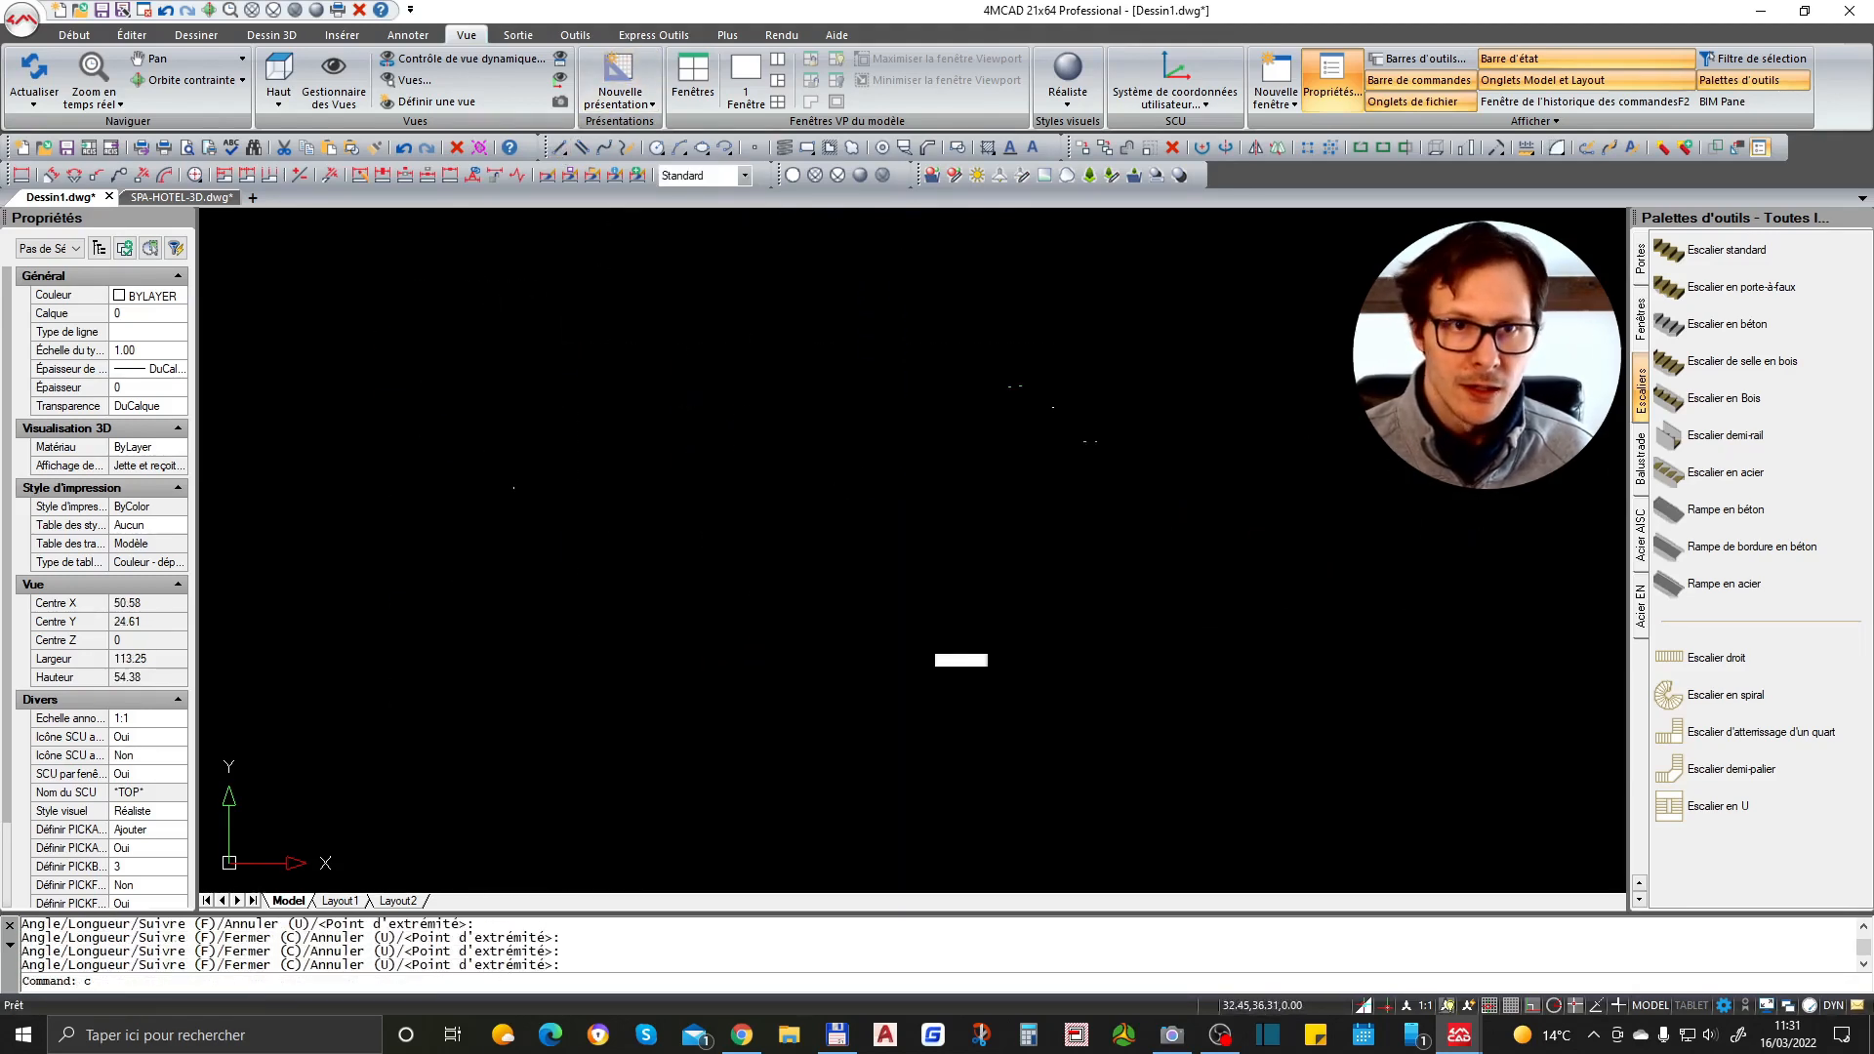
- Switch the visual style to Filaire 2D
click(1082, 104)
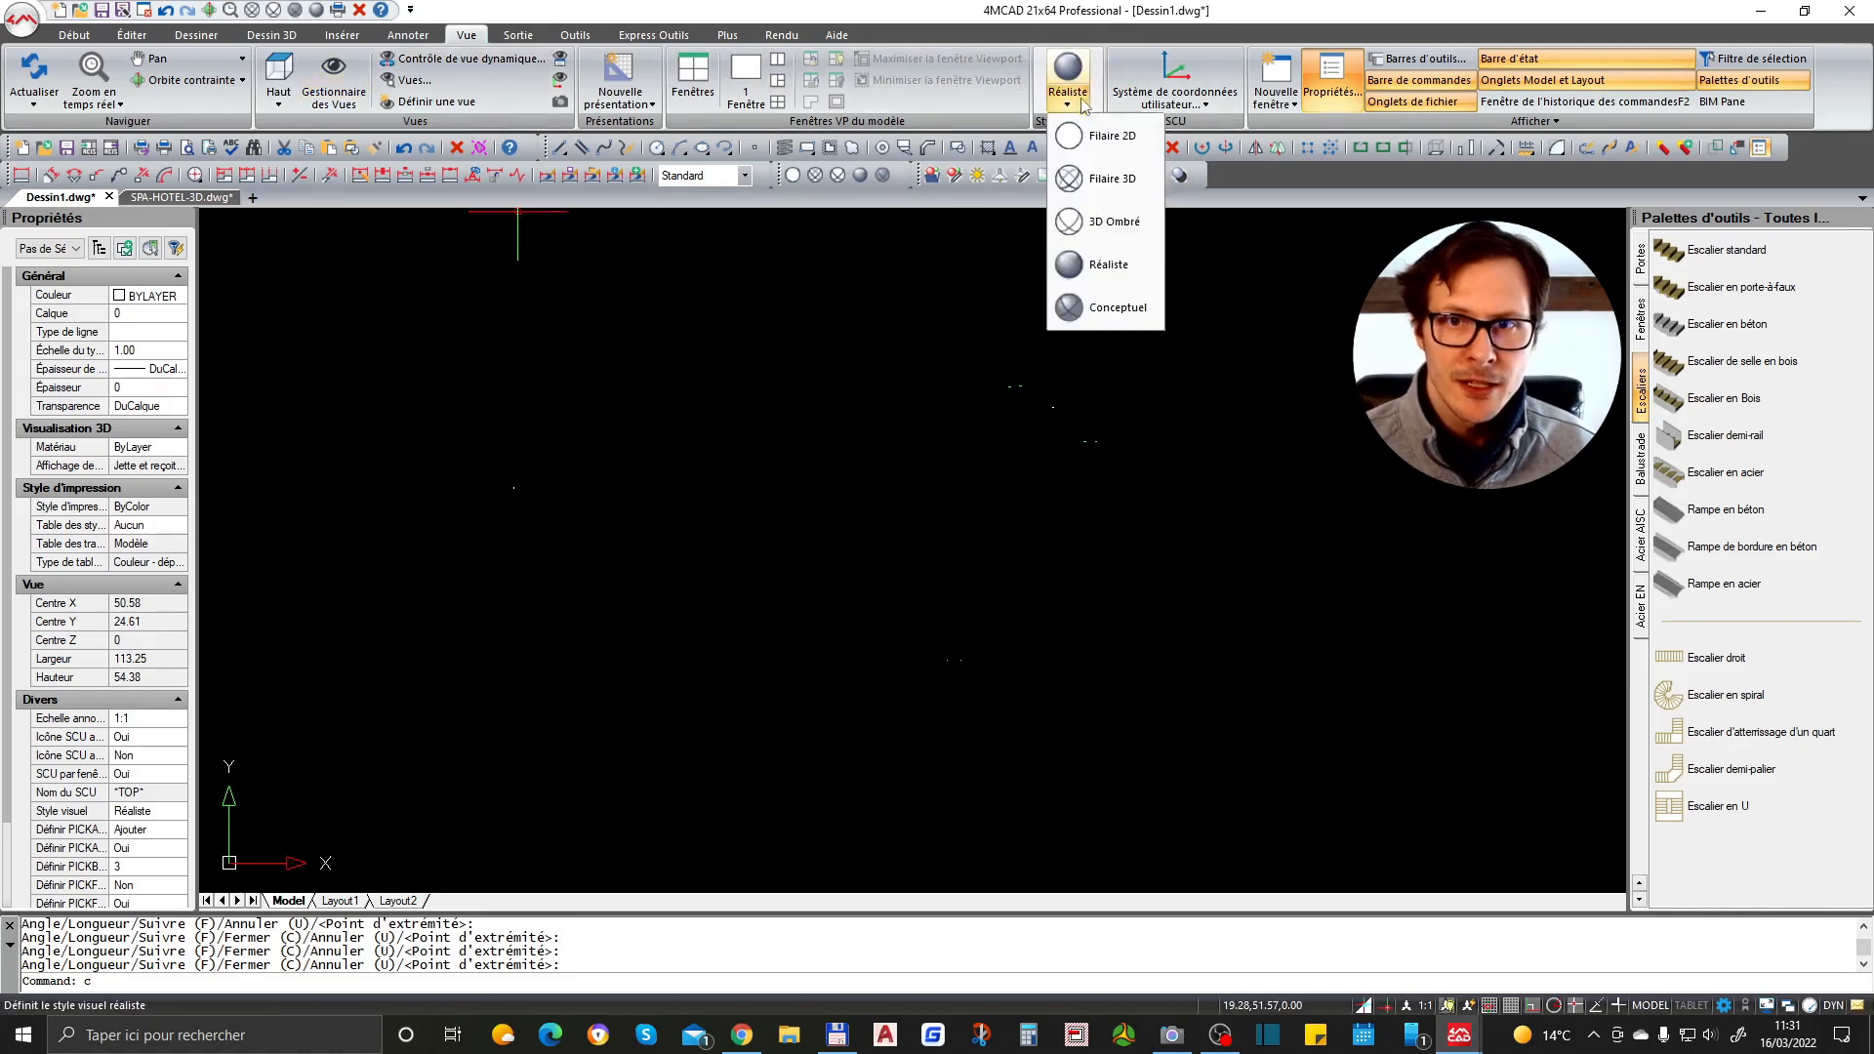
click(1111, 137)
scroll(974, 547, down, 3)
scroll(781, 395, up, 2)
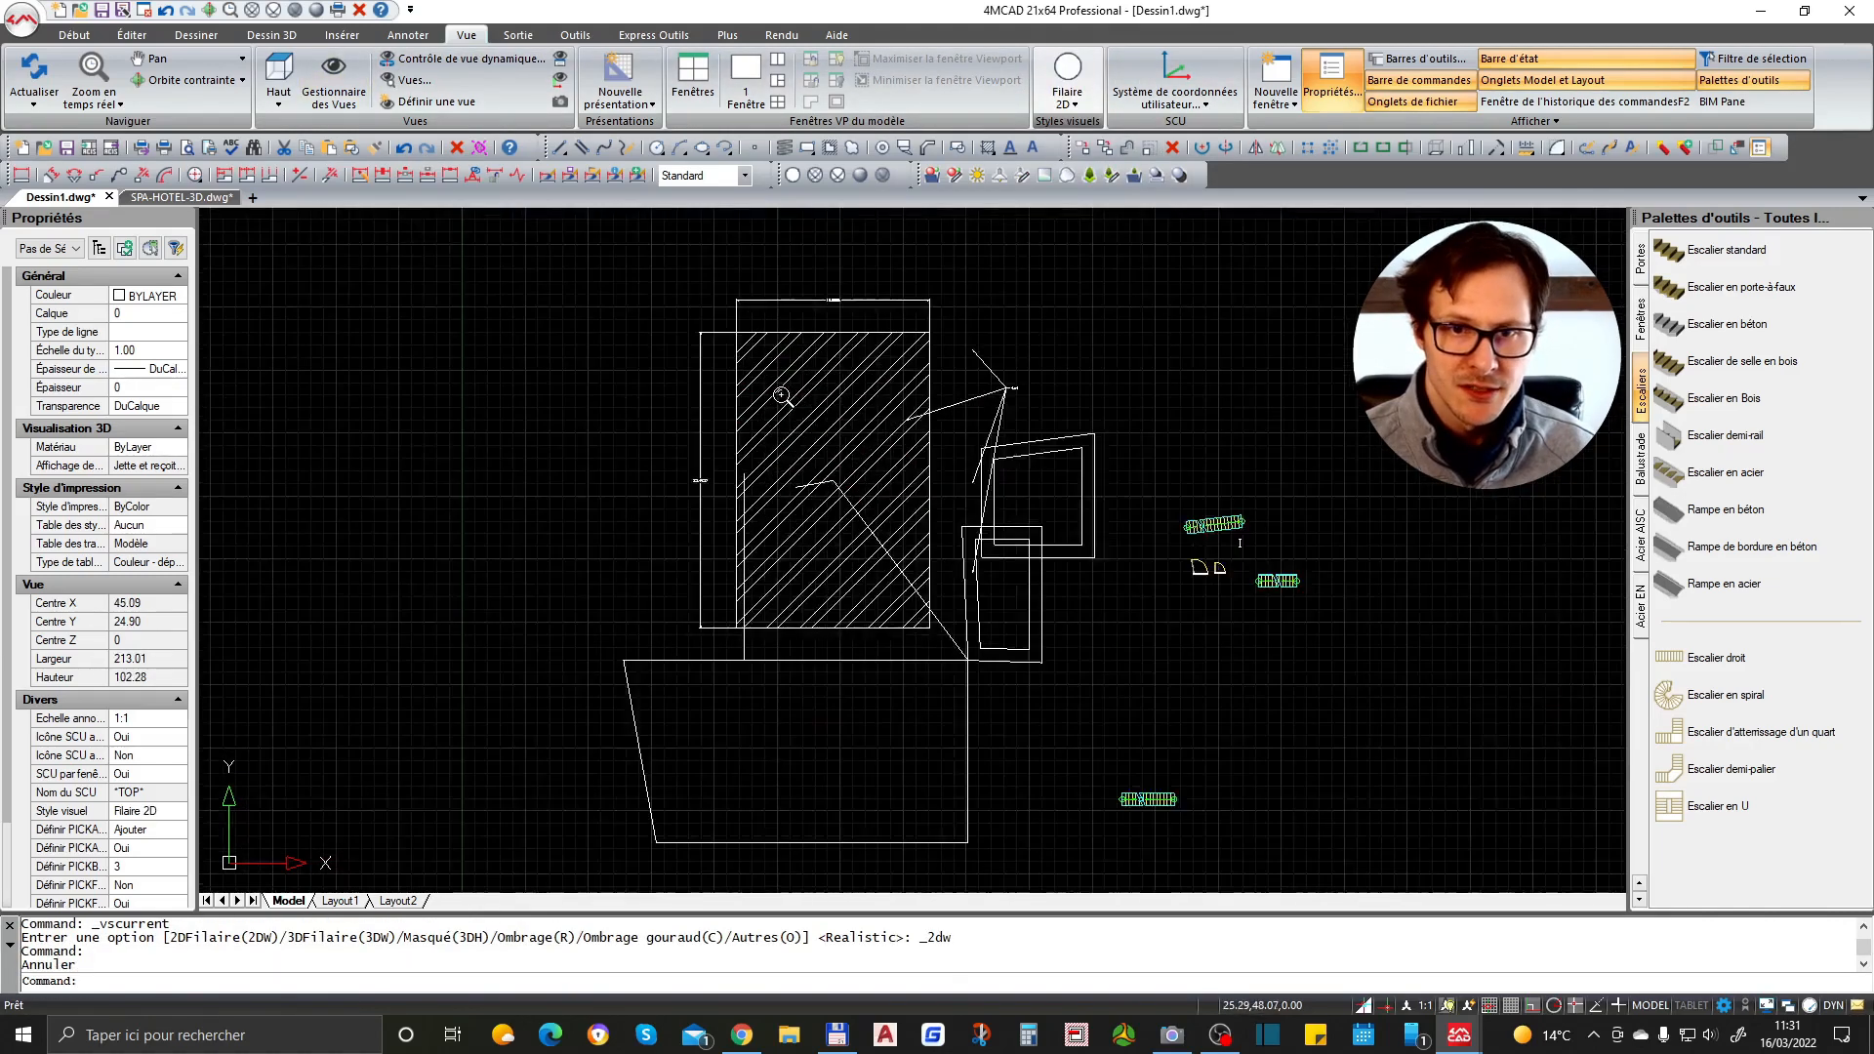
- Flip the smaller door's swing using its arrow grips, then flip it back
scroll(782, 396, up, 1)
scroll(1382, 561, up, 5)
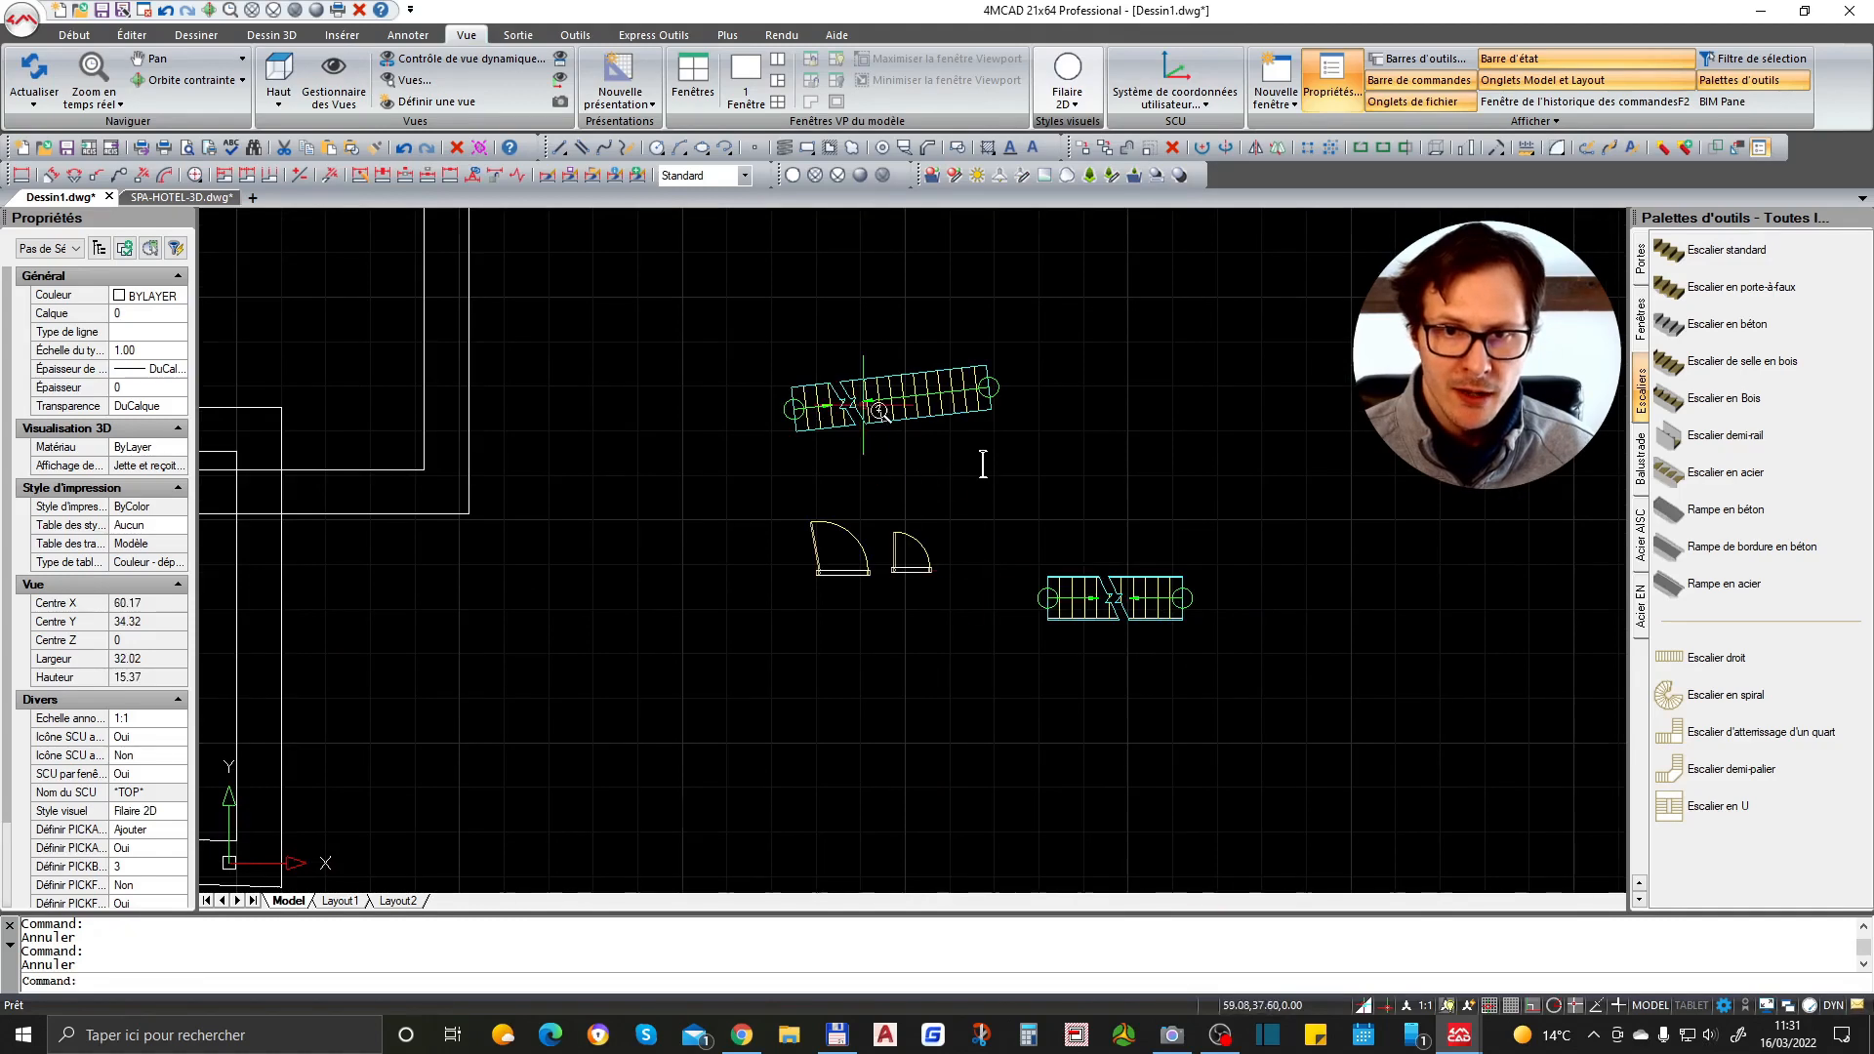
scroll(963, 713, up, 1)
scroll(1068, 721, up, 3)
scroll(1025, 531, up, 2)
click(1046, 489)
click(774, 615)
key(Escape)
drag(1015, 570, 992, 594)
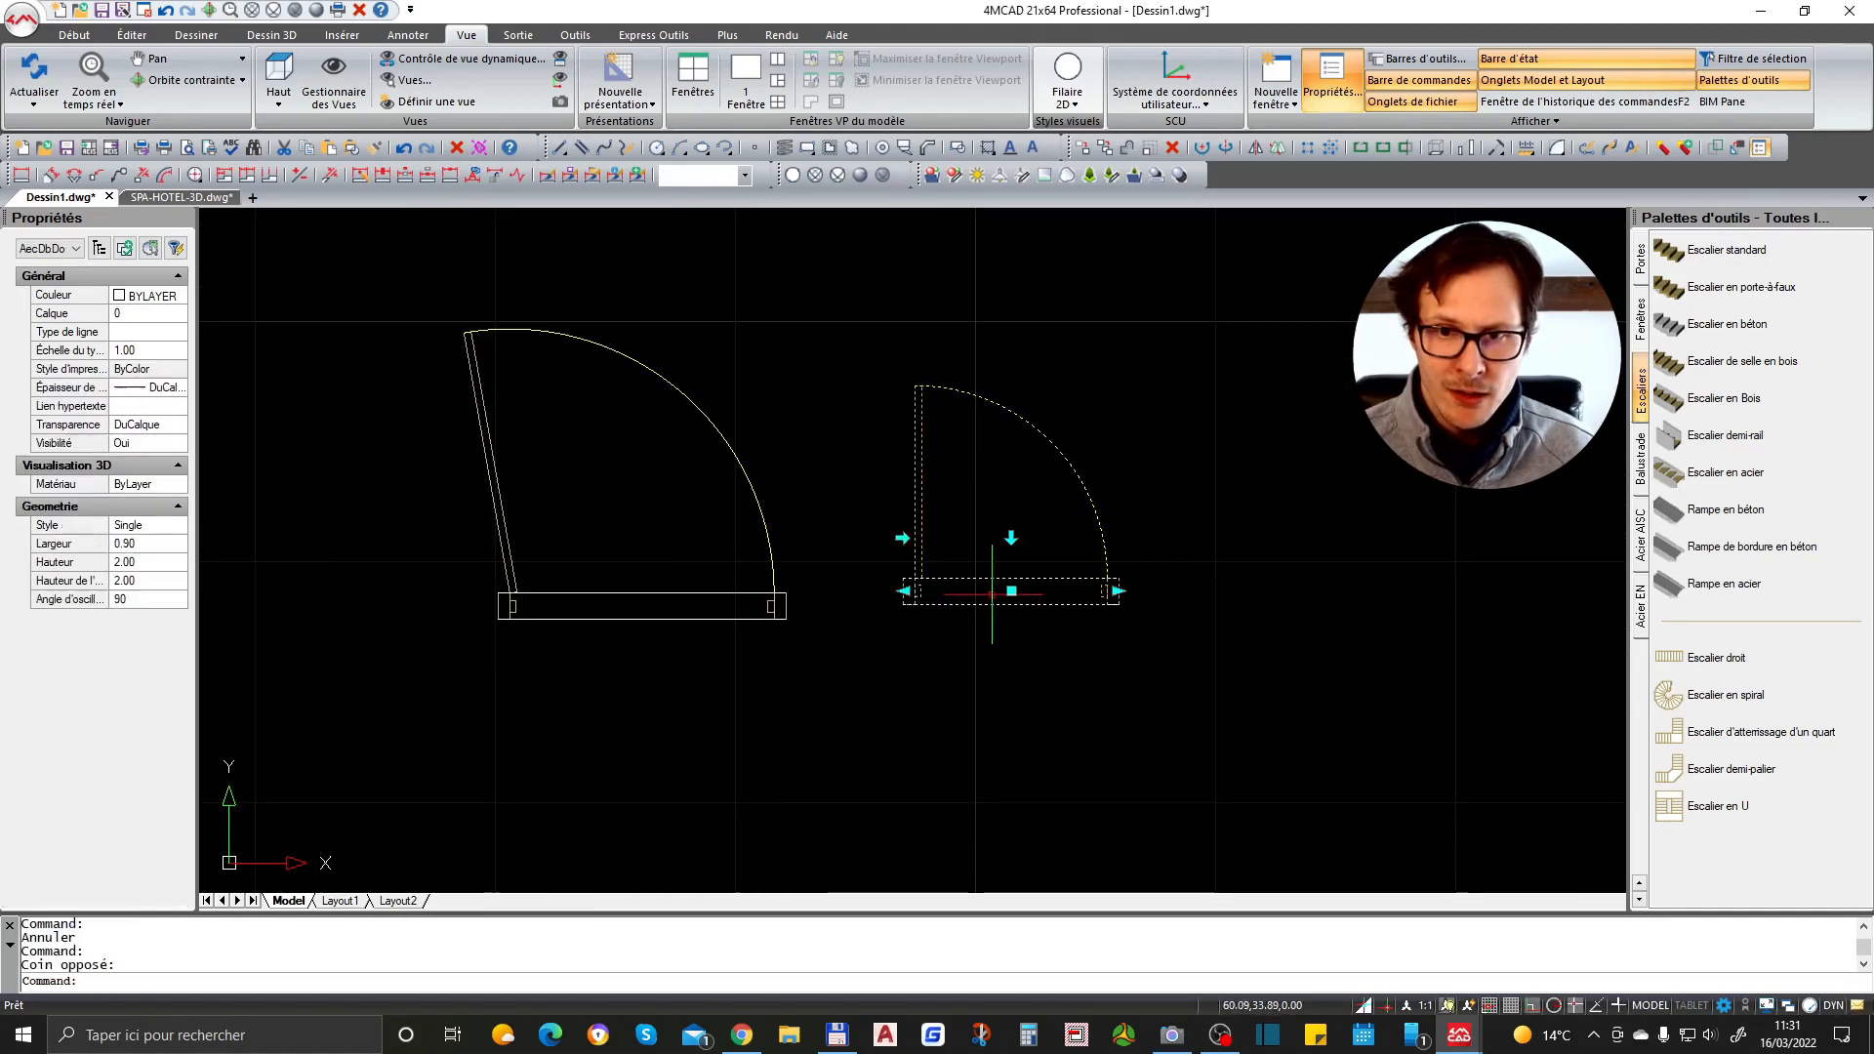
click(1011, 537)
click(1011, 644)
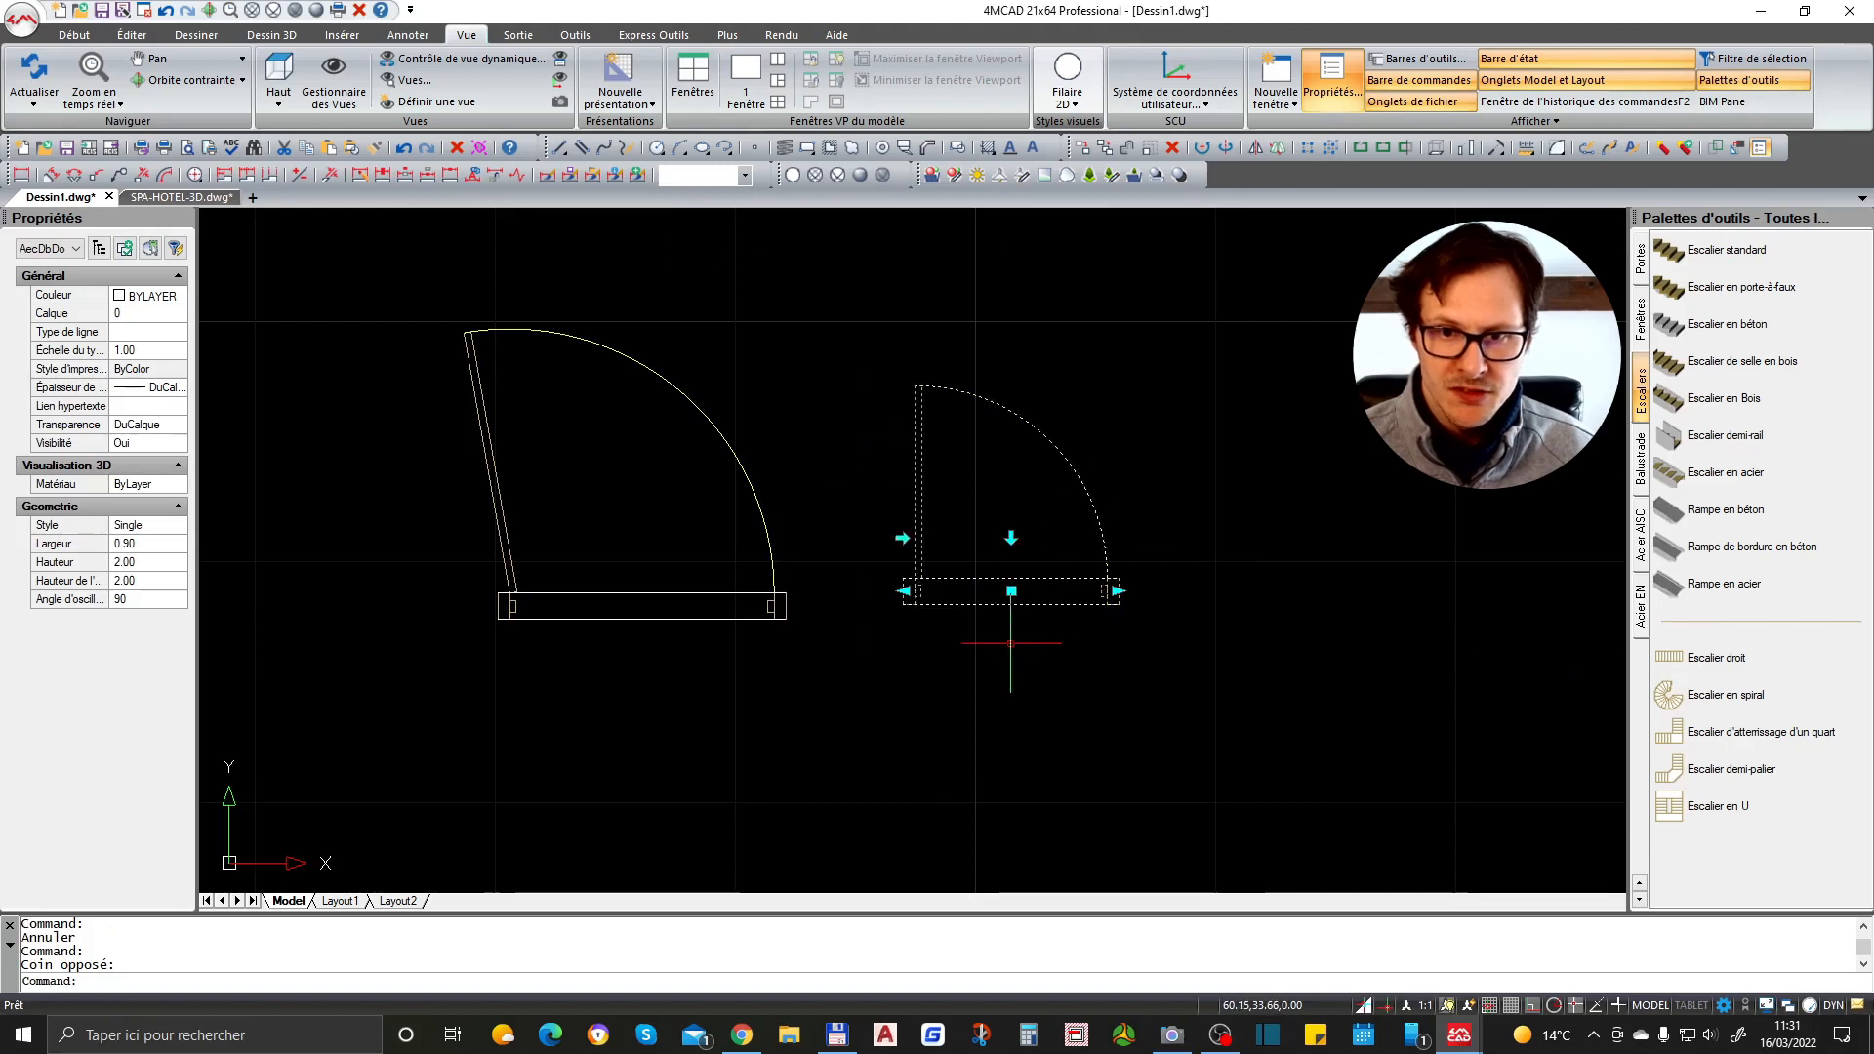
click(902, 537)
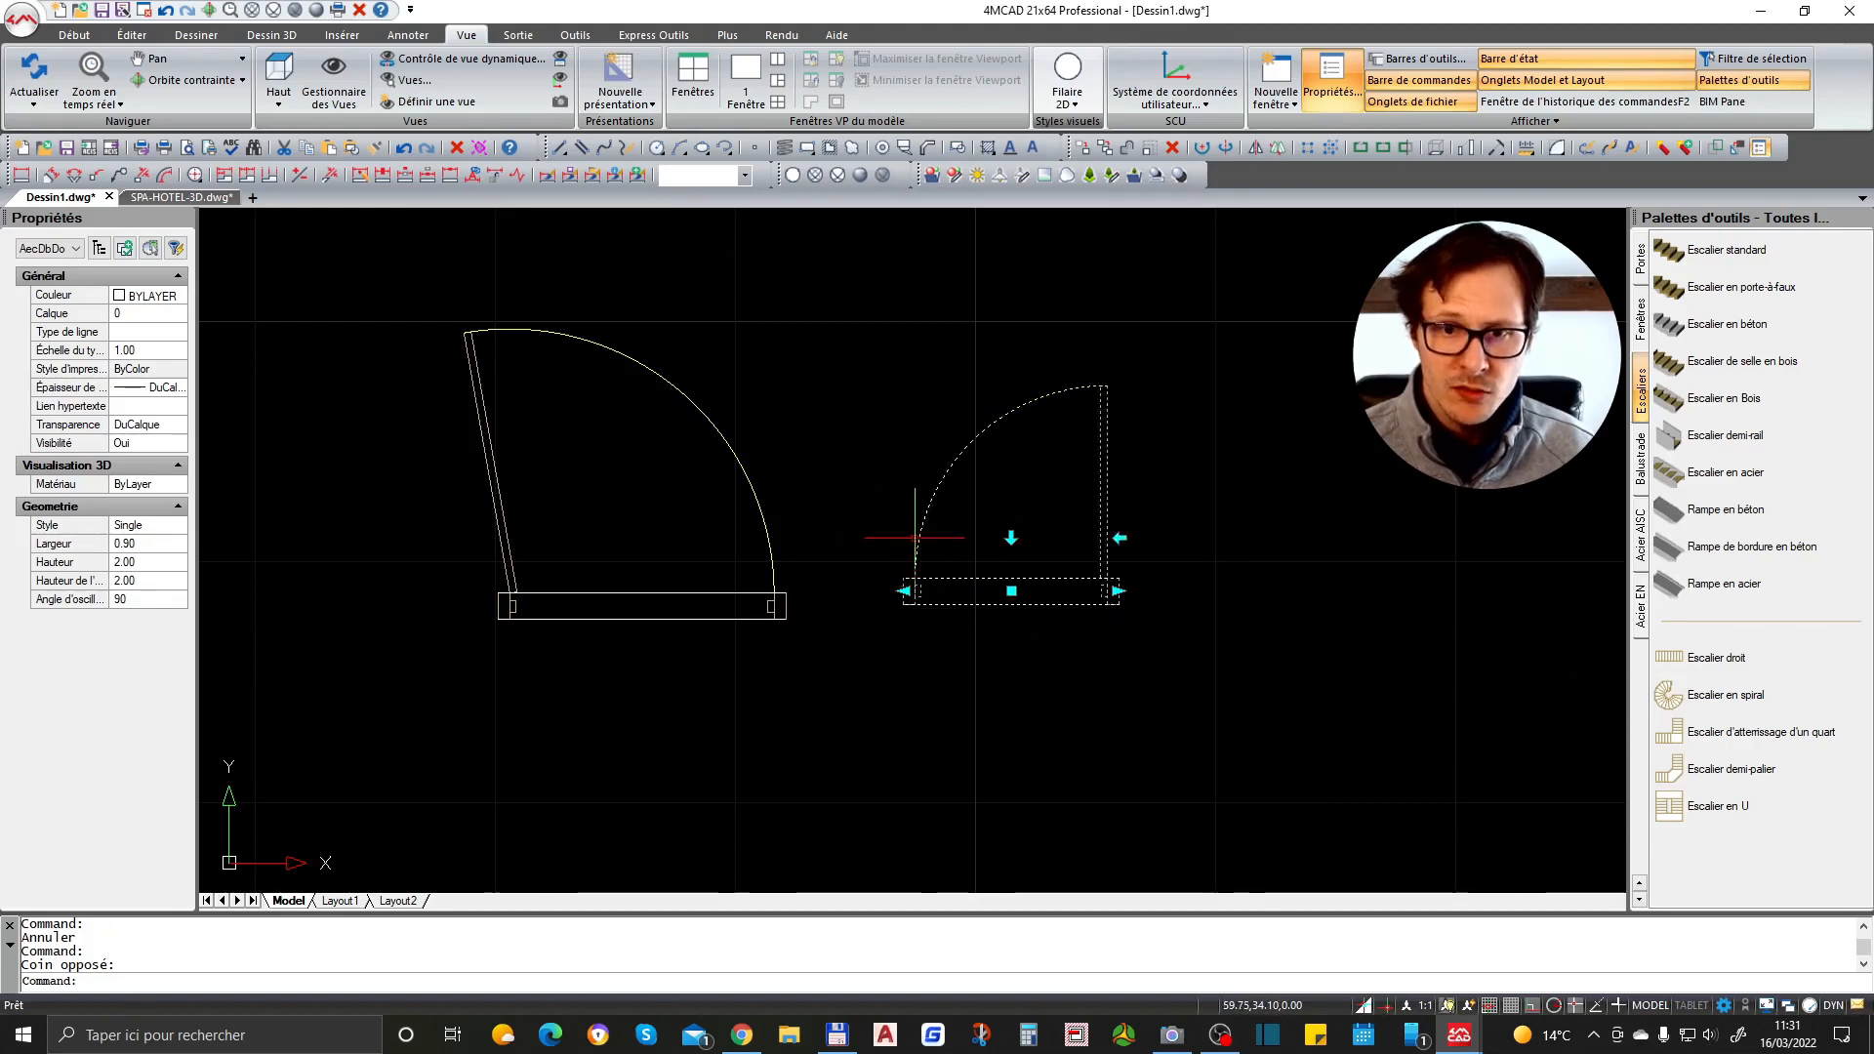
click(1120, 537)
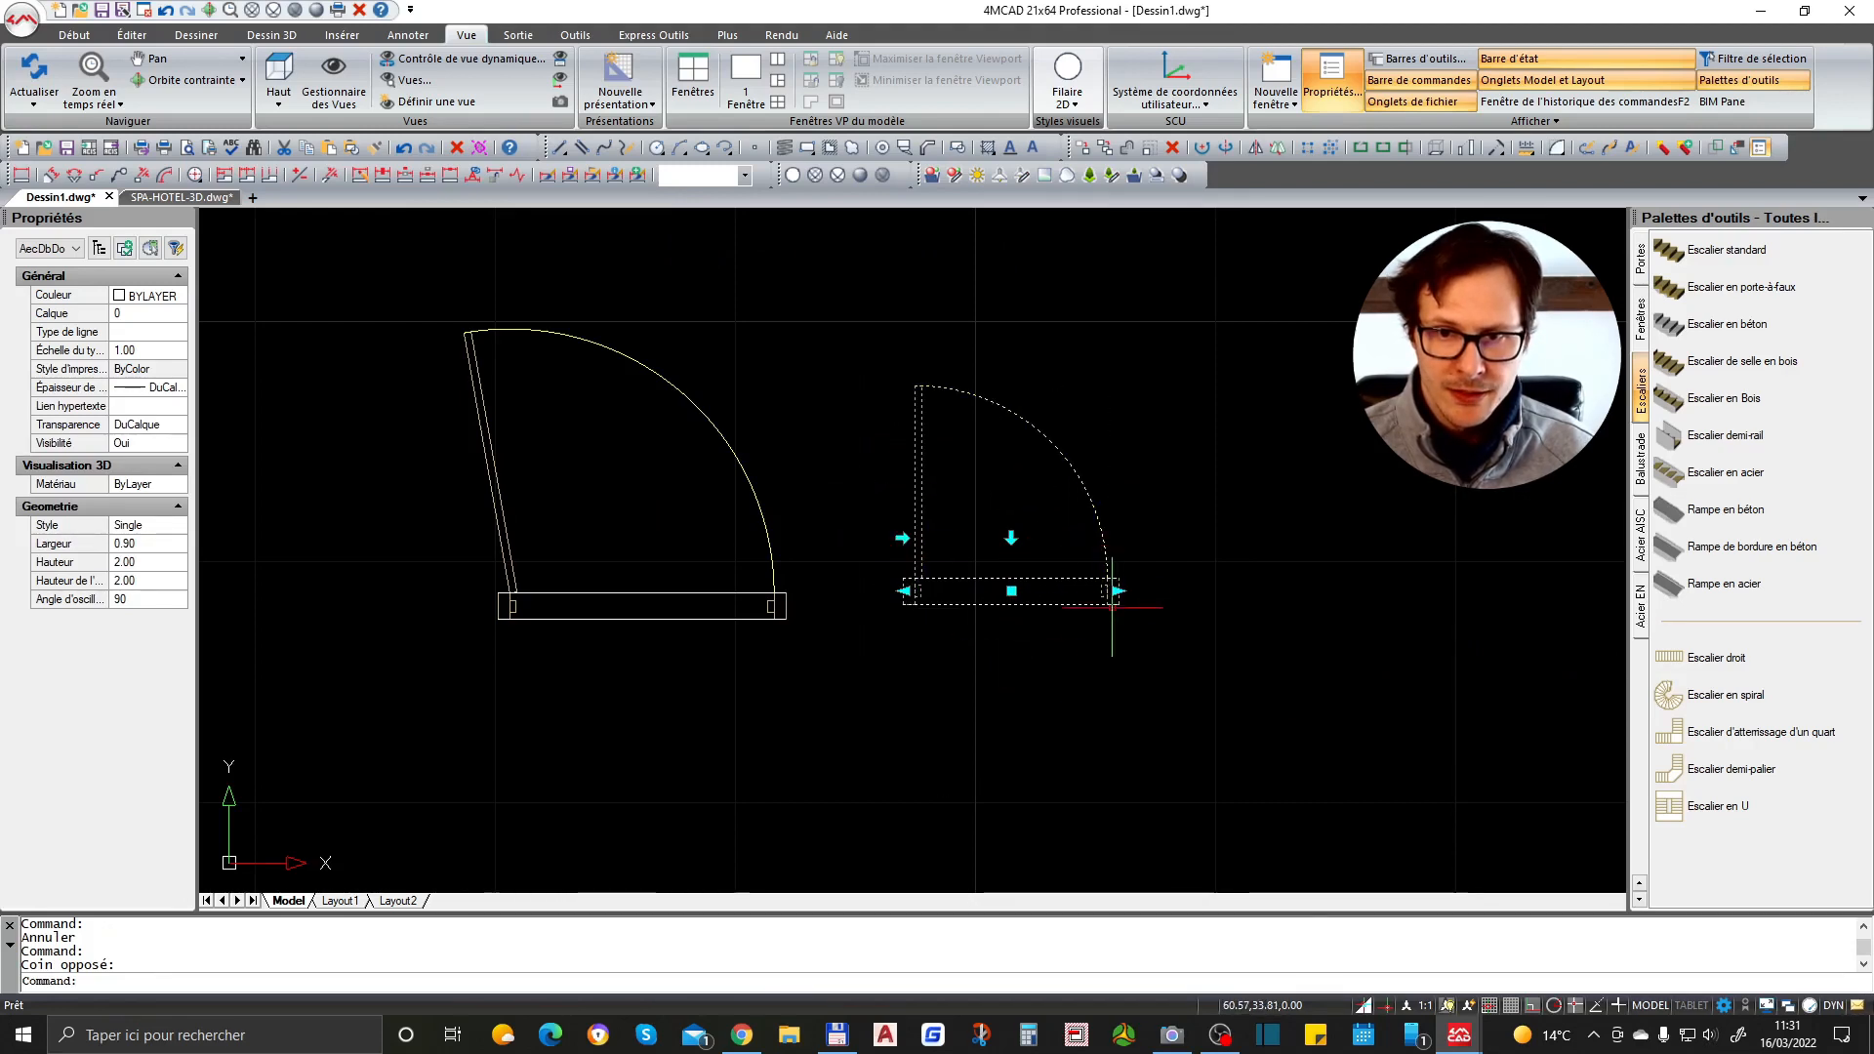
right_click(1094, 529)
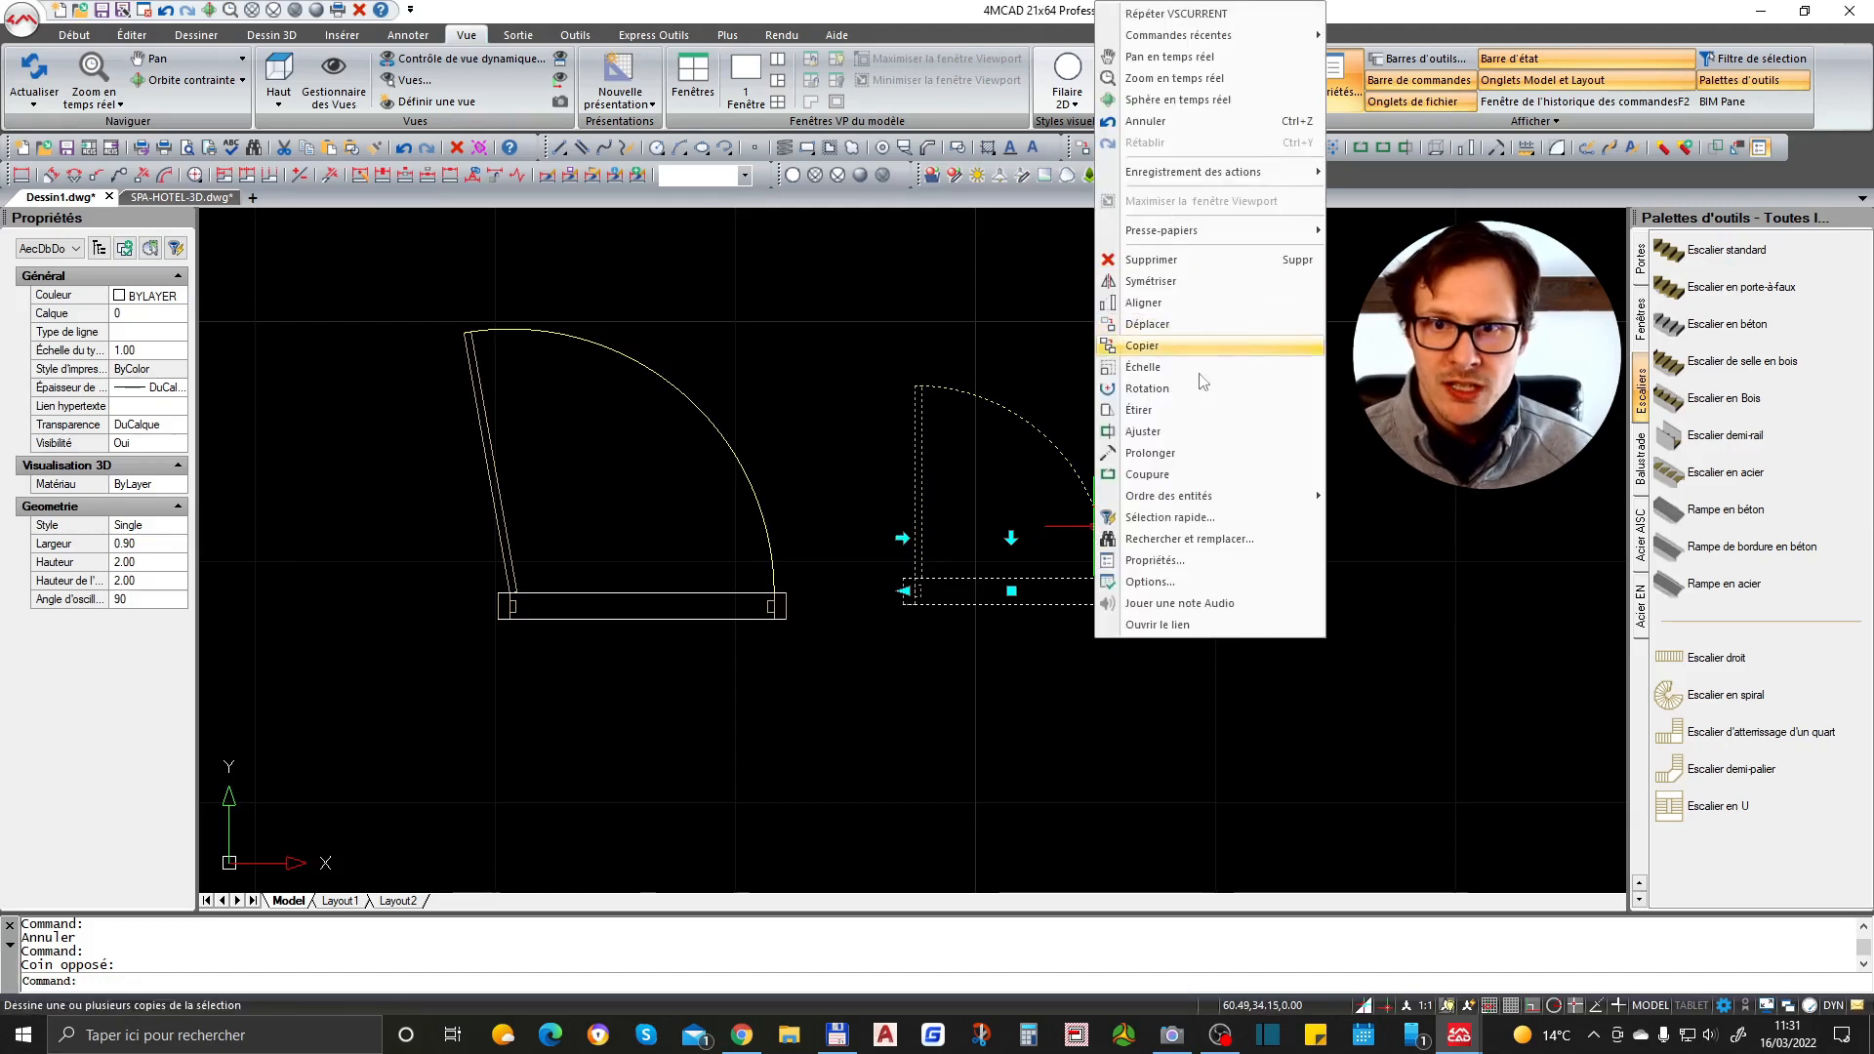
click(787, 291)
key(Escape)
scroll(695, 530, down, 4)
scroll(967, 431, up, 3)
- Draw a small square rectangle above the doors with the Rectangle command
text(rc)
key(Return)
text(rec)
key(Return)
click(954, 375)
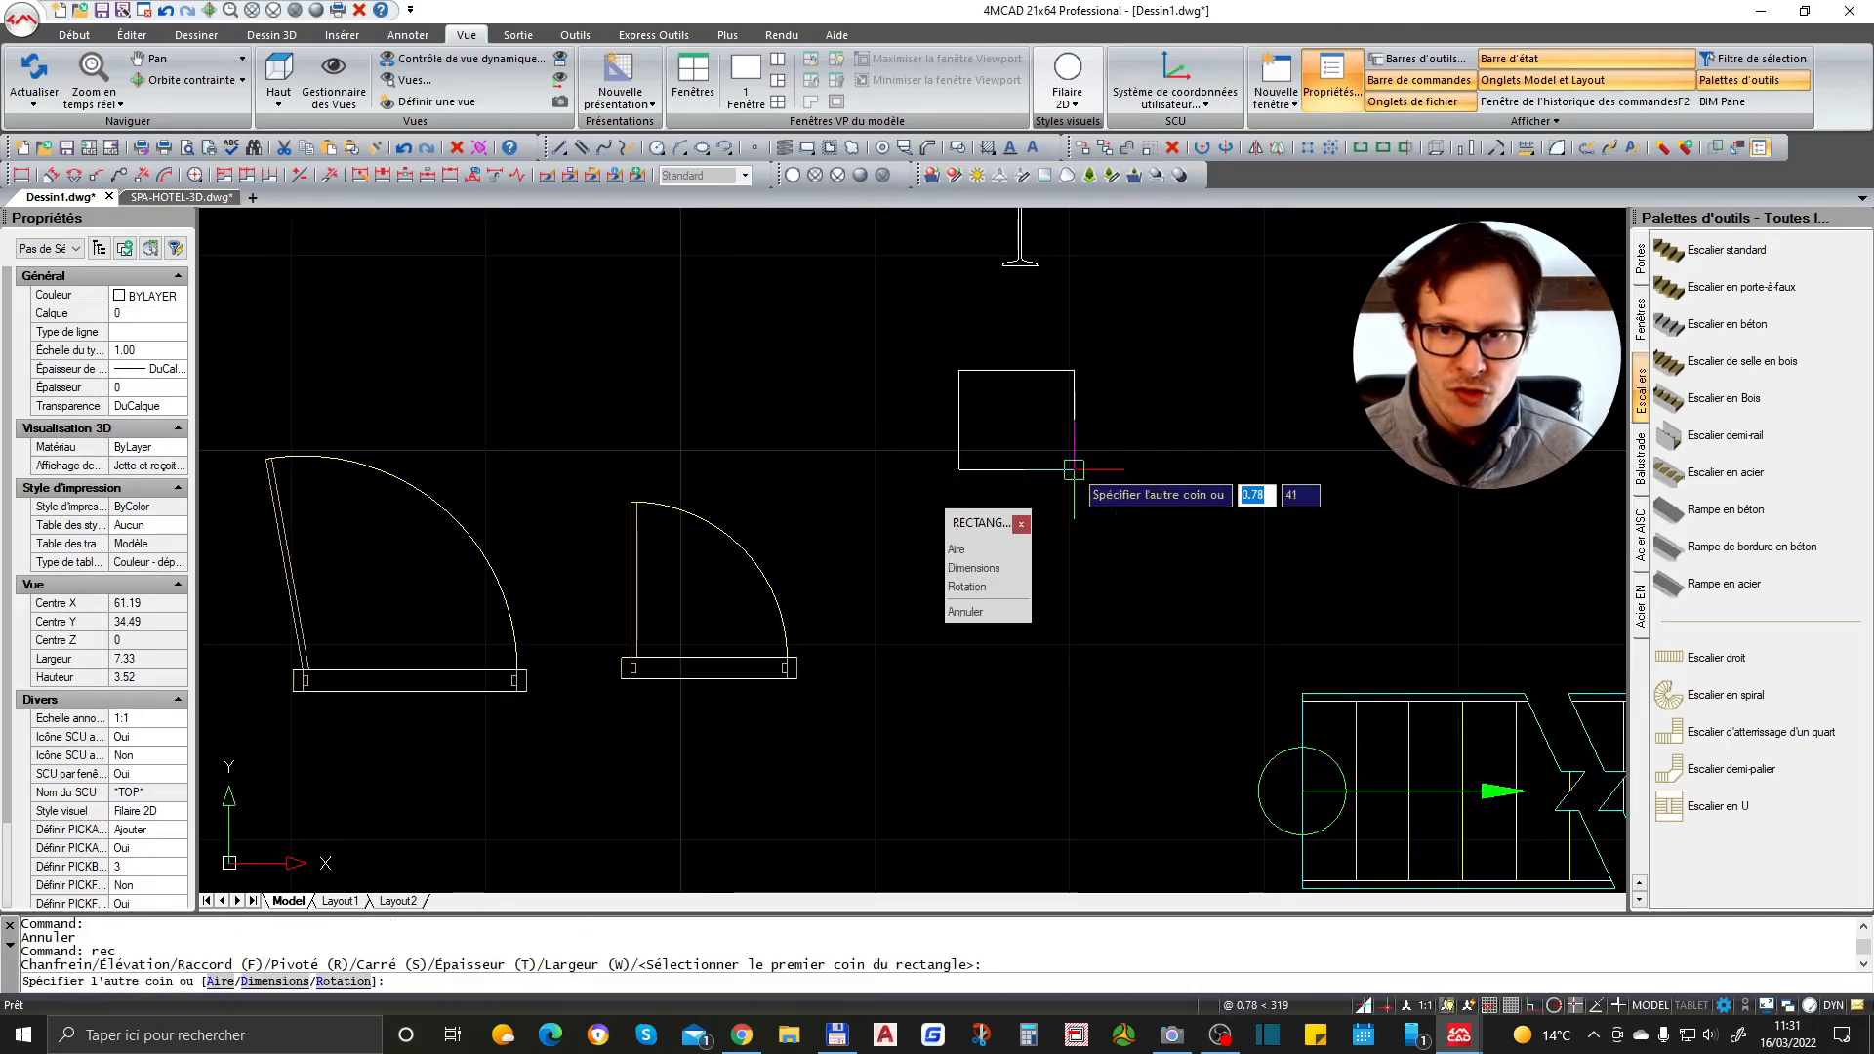
click(1065, 469)
- Draw a short horizontal line in the middle of the new rectangle
scroll(1105, 394, up, 2)
scroll(1060, 391, up, 2)
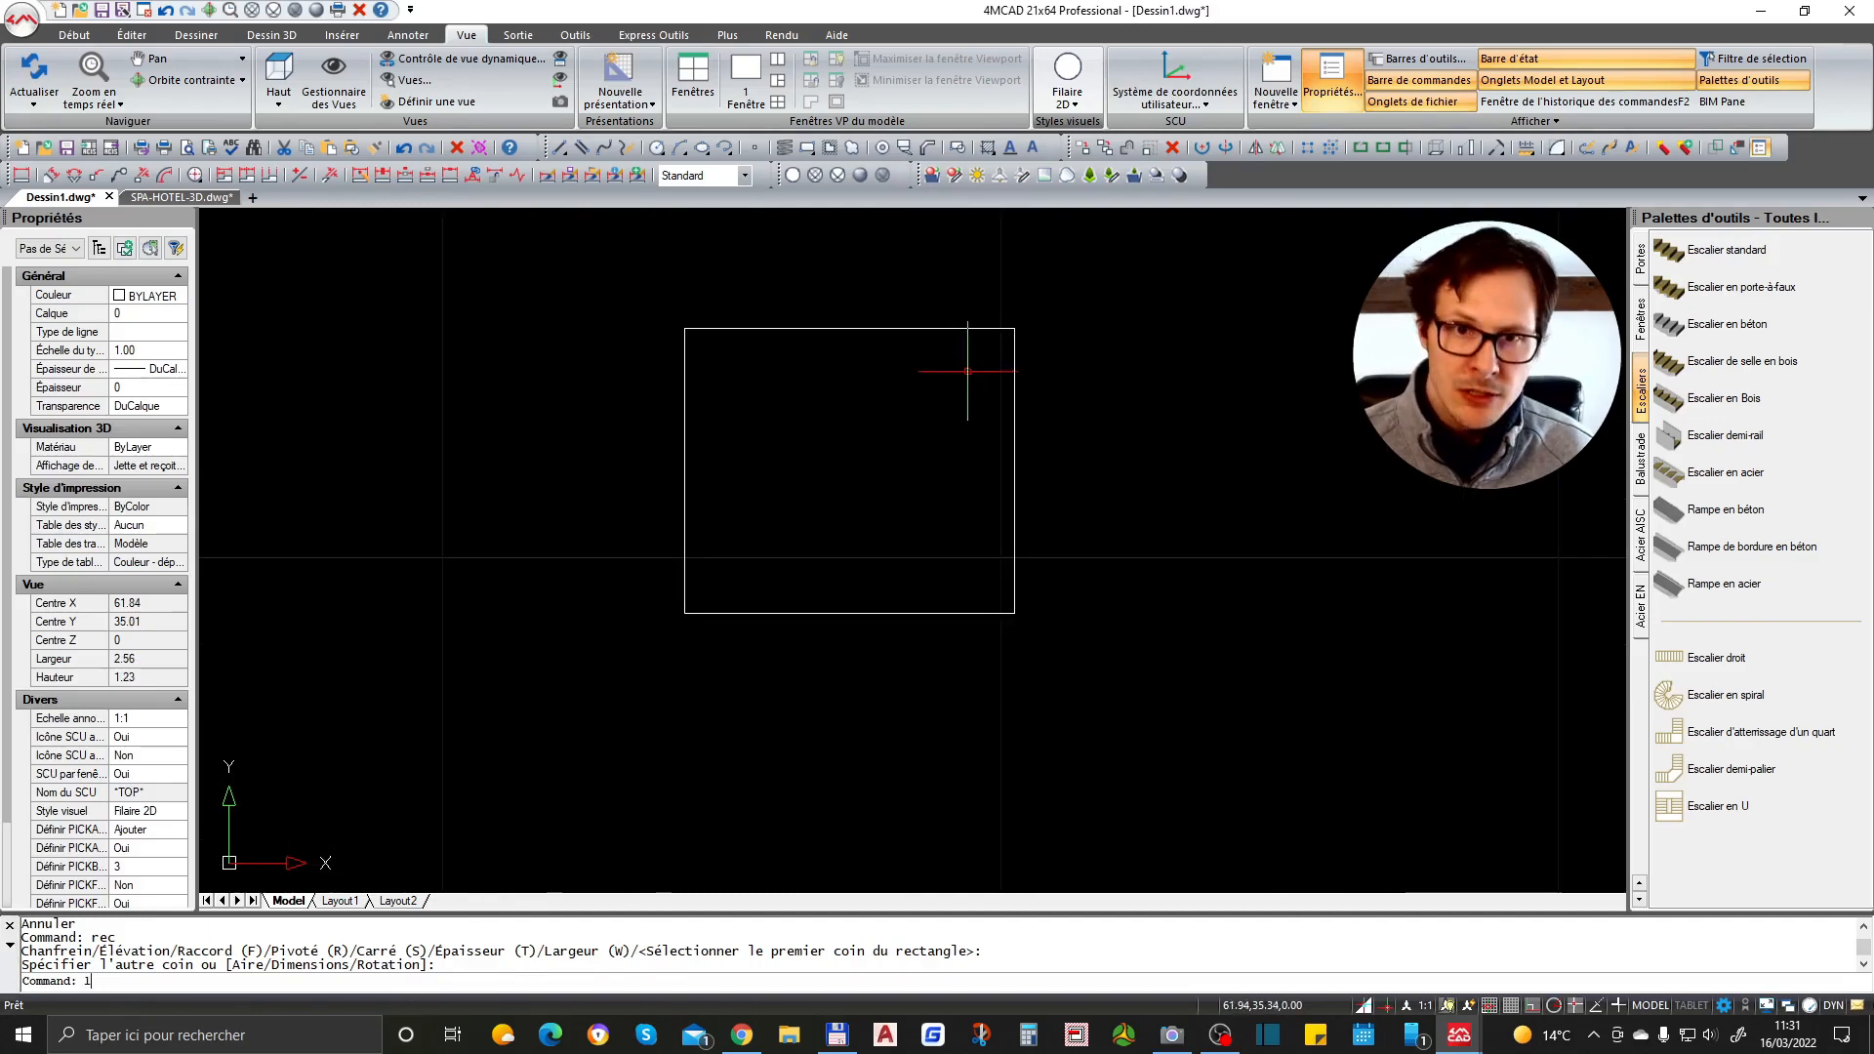
text(l)
key(Return)
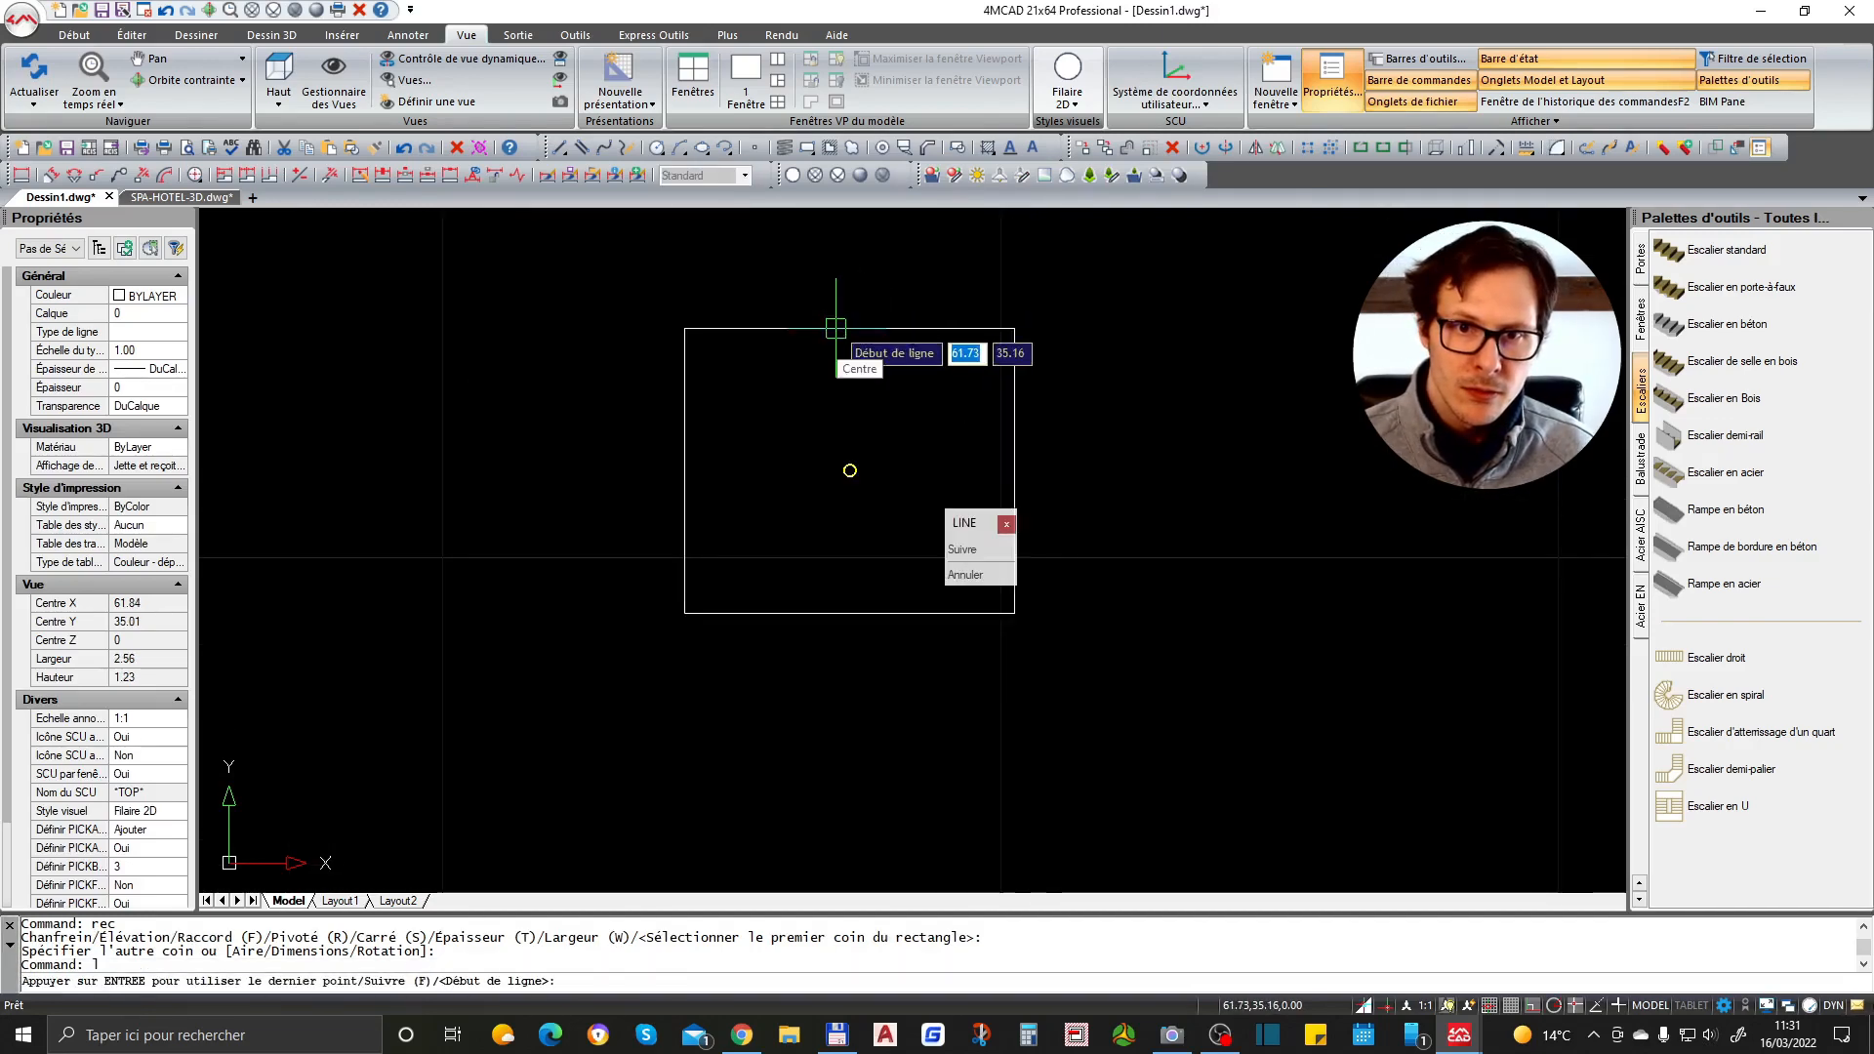
click(850, 471)
click(932, 470)
key(Return)
- Copy the rectangle and line with a base point and paste them as a block to their right
click(1049, 429)
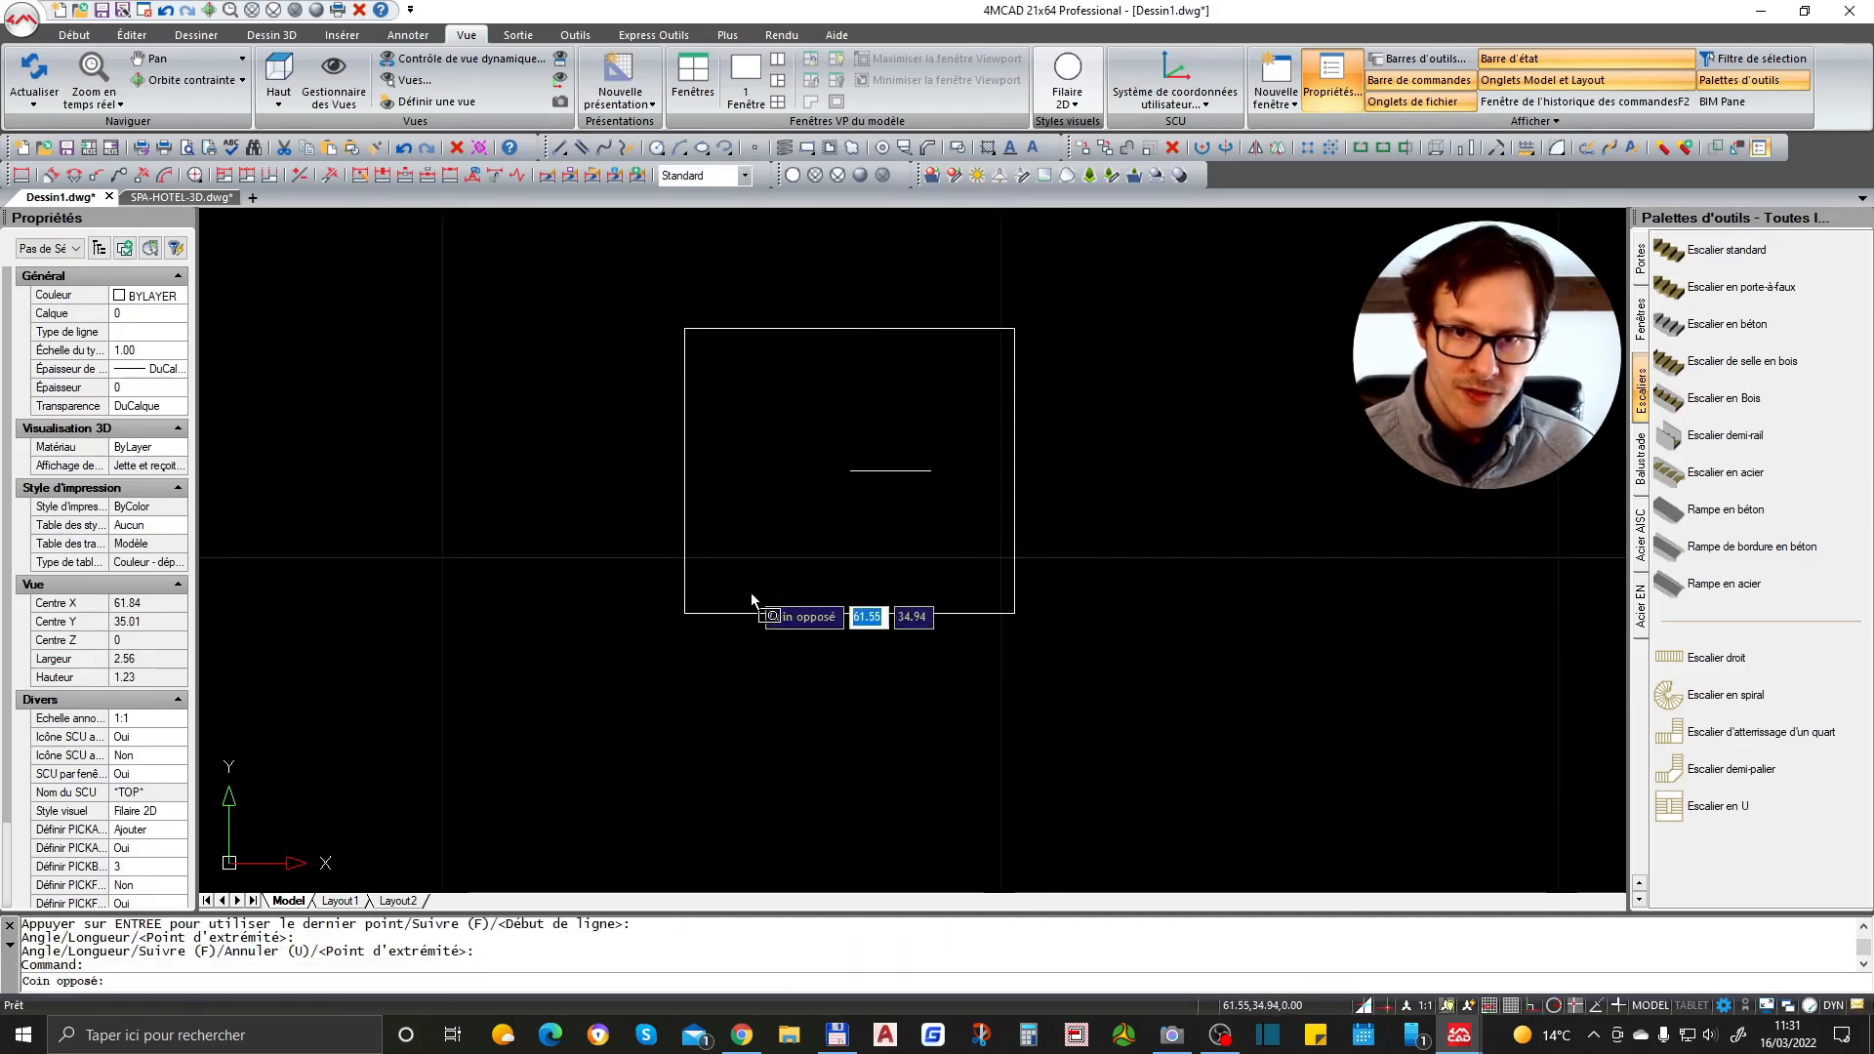
click(746, 591)
key(ctrl+shift+c)
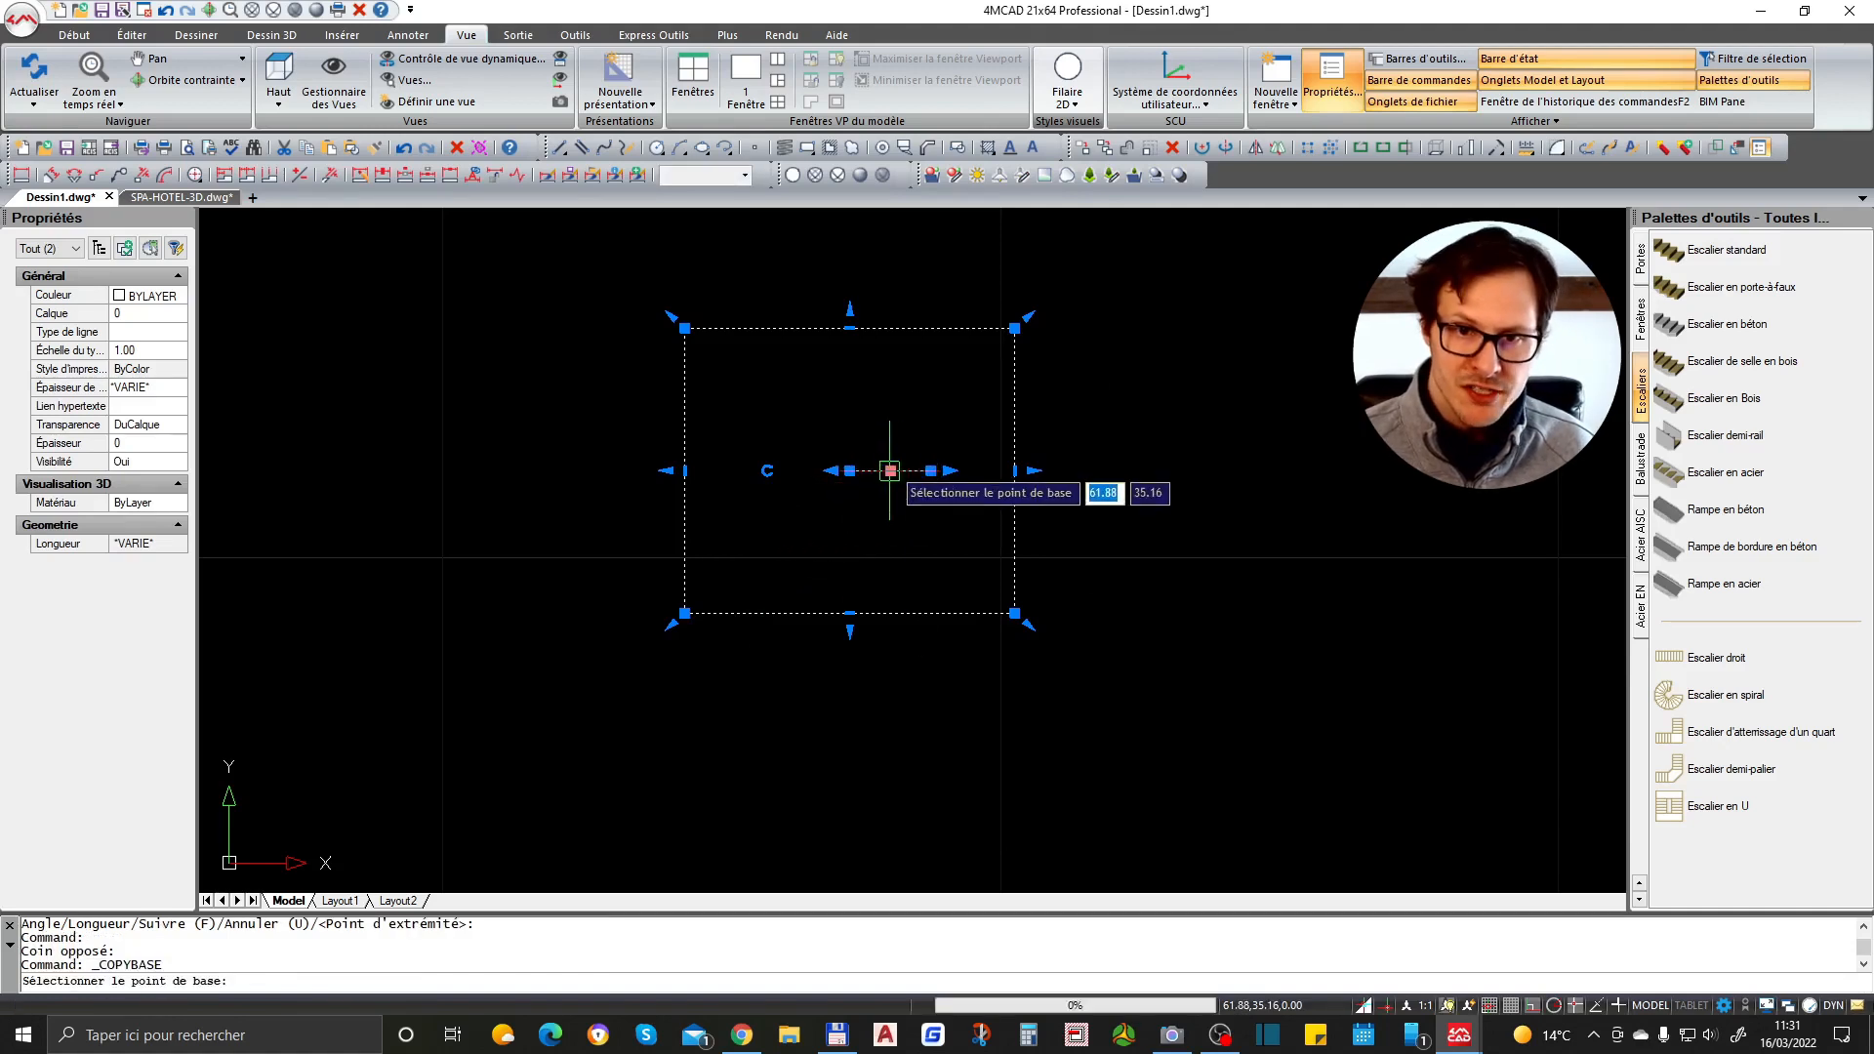
click(900, 471)
key(Escape)
scroll(810, 420, down, 3)
key(ctrl+shift+v)
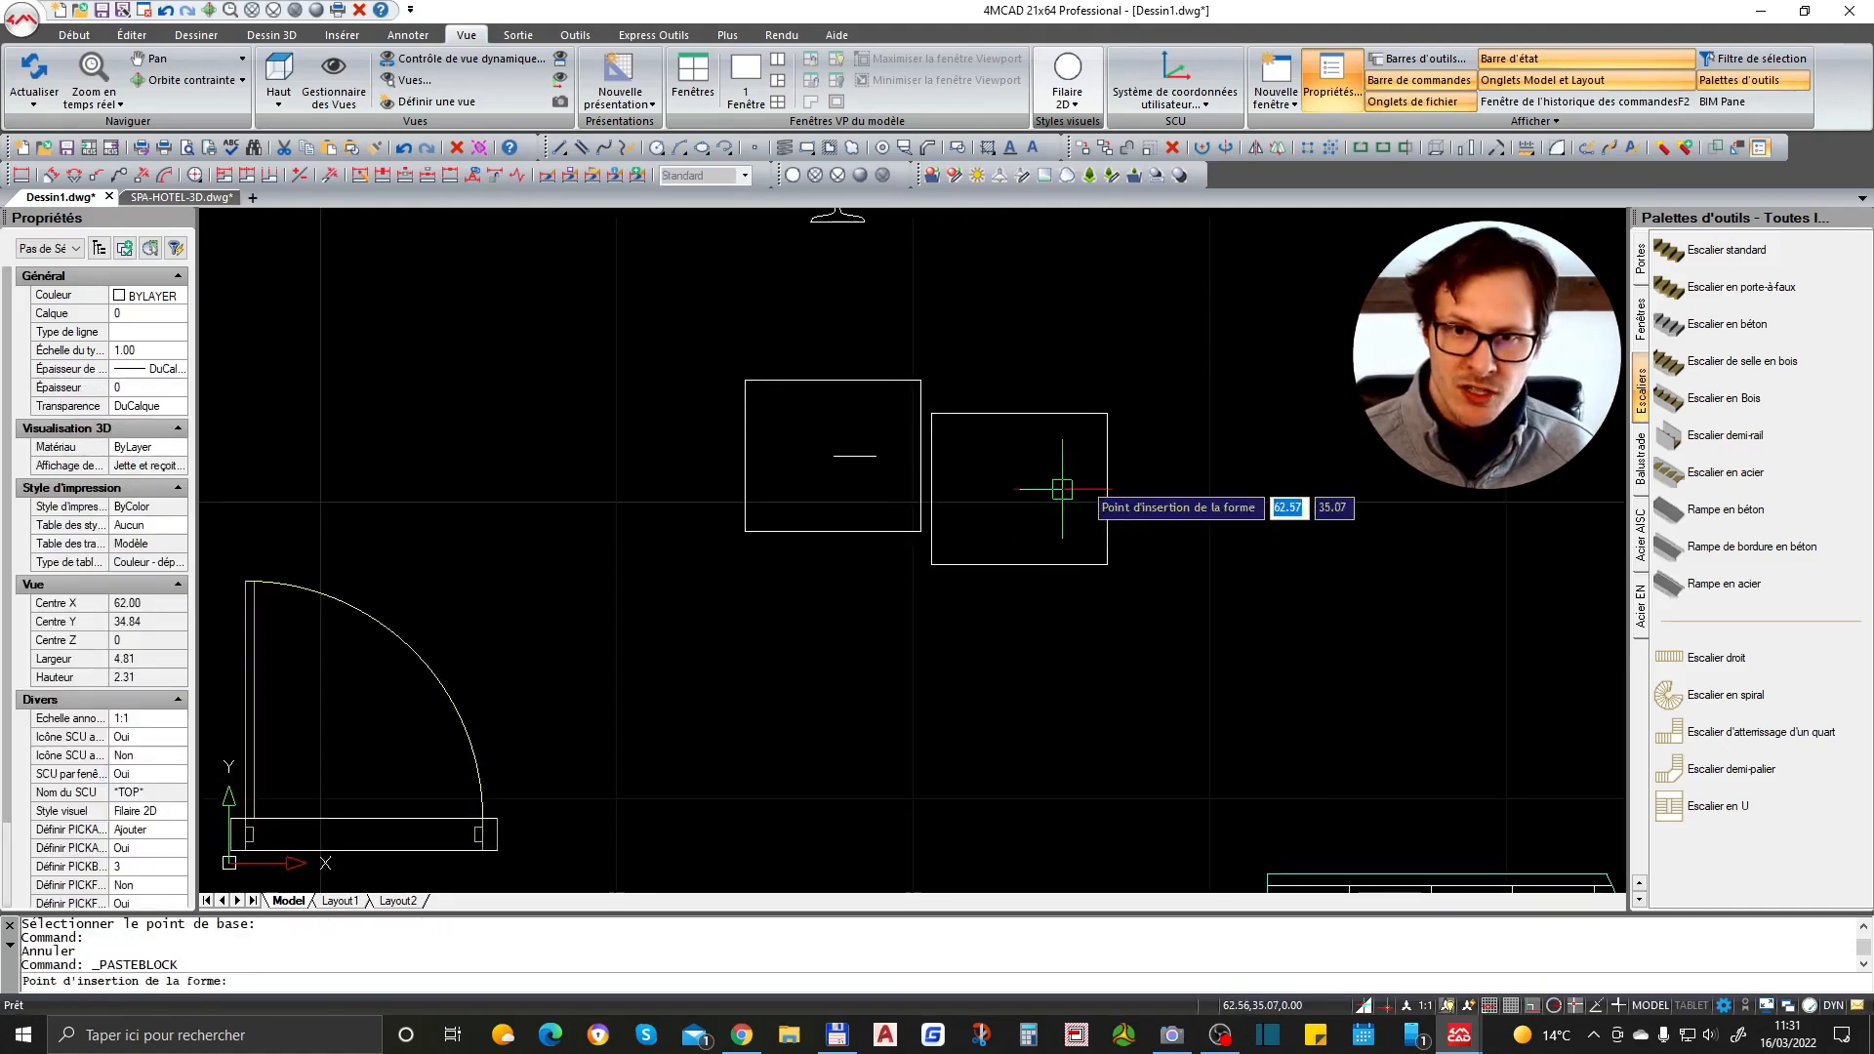
click(1135, 462)
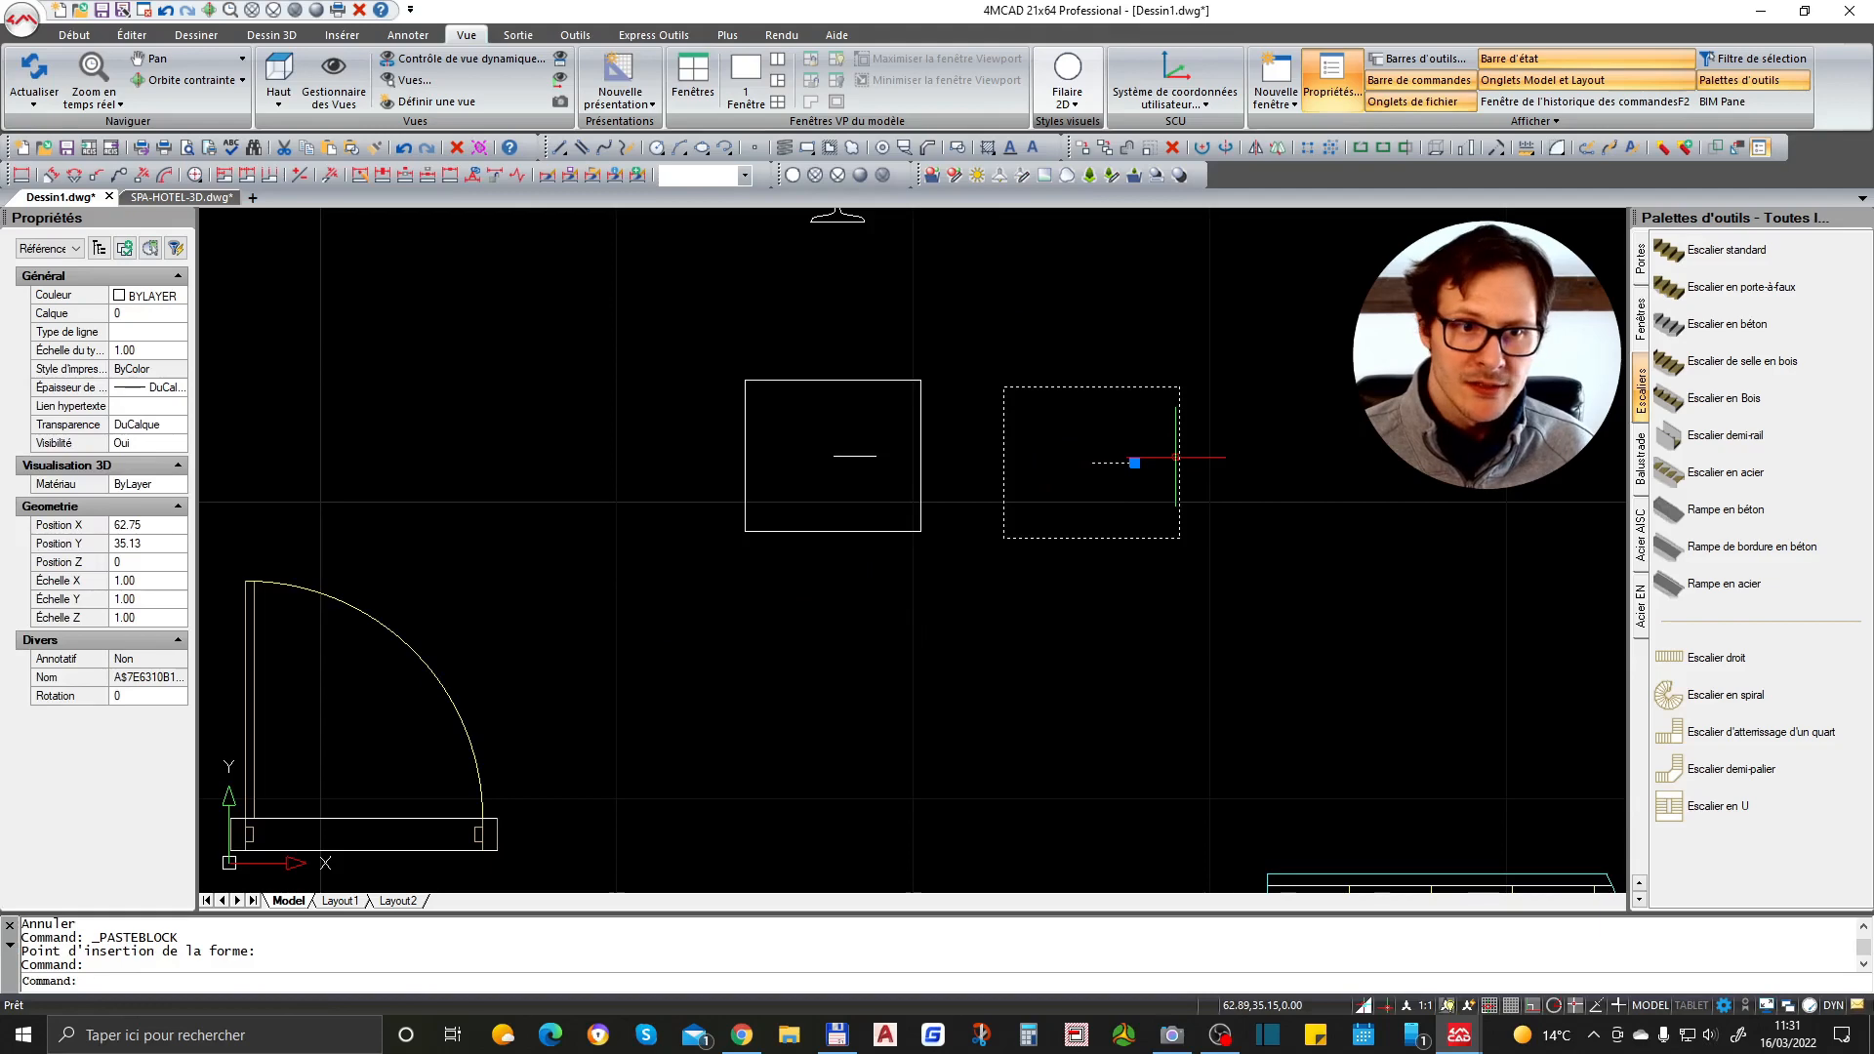
- Open the pasted block in the Block Editor
double_click(1181, 448)
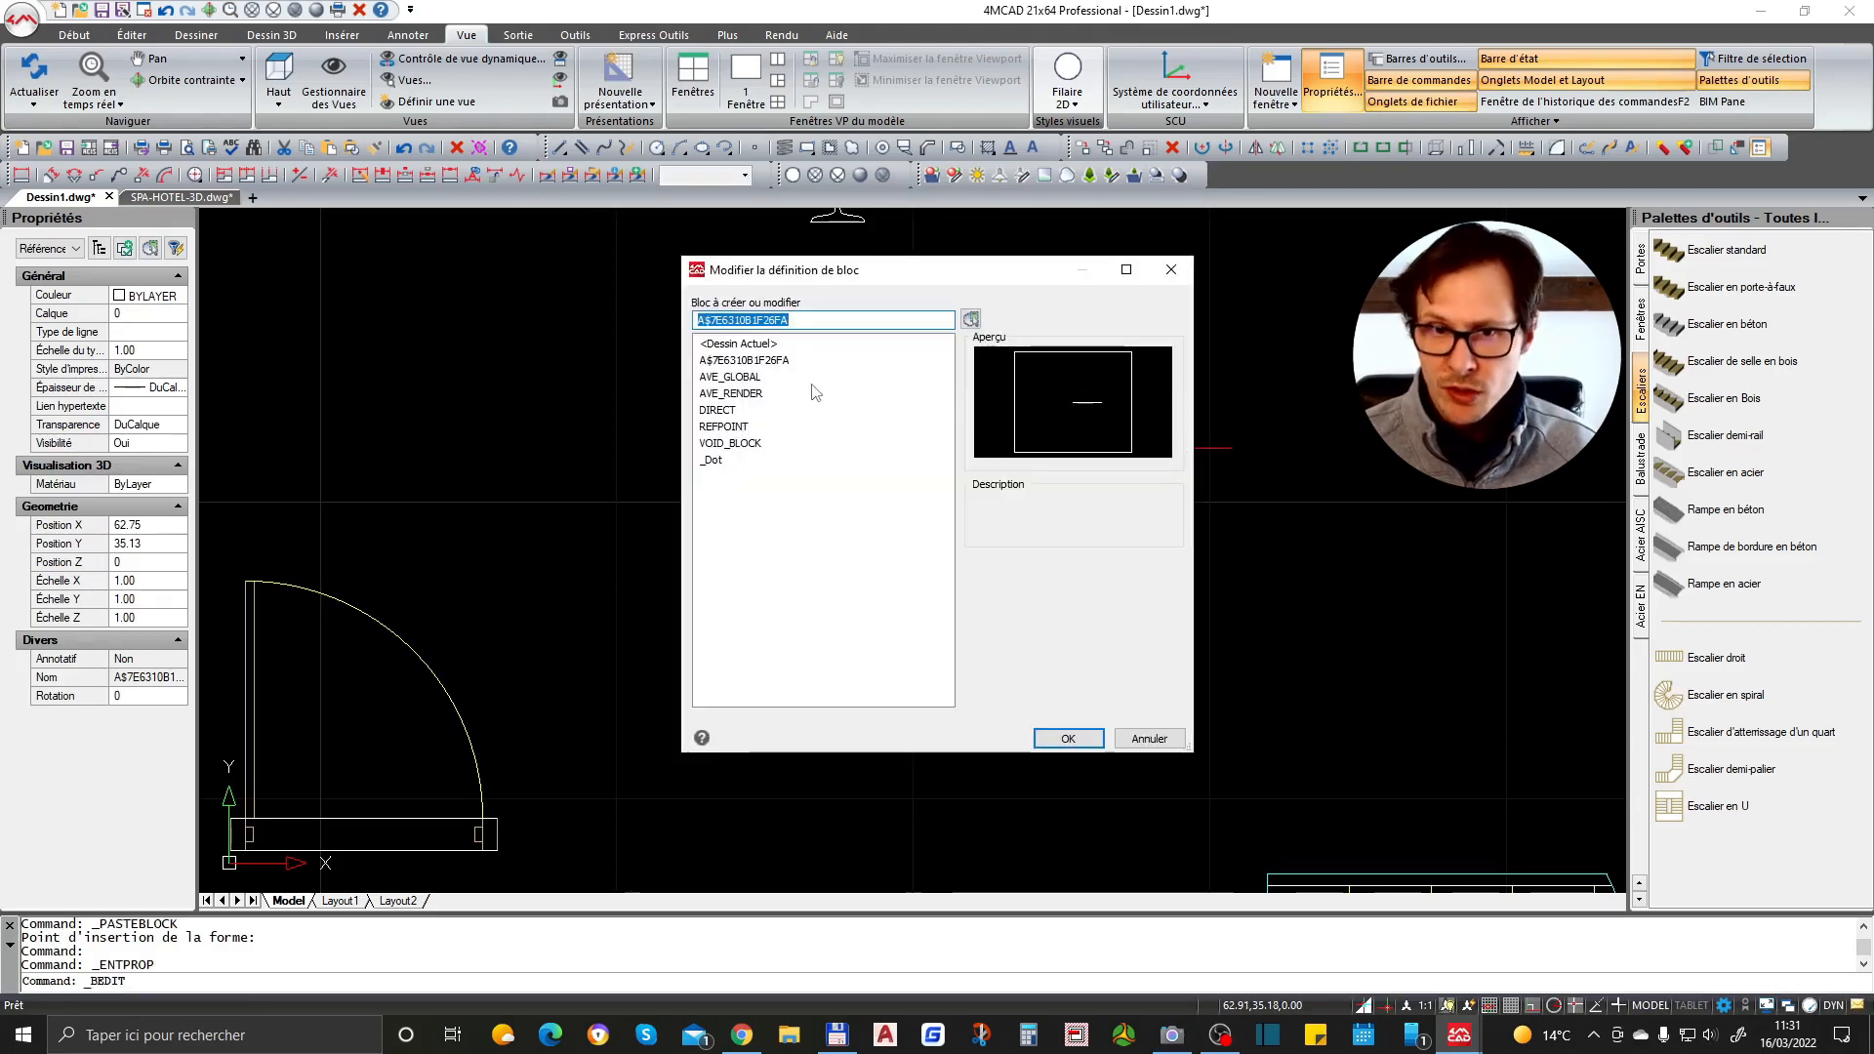
key(Escape)
drag(1234, 393, 1161, 441)
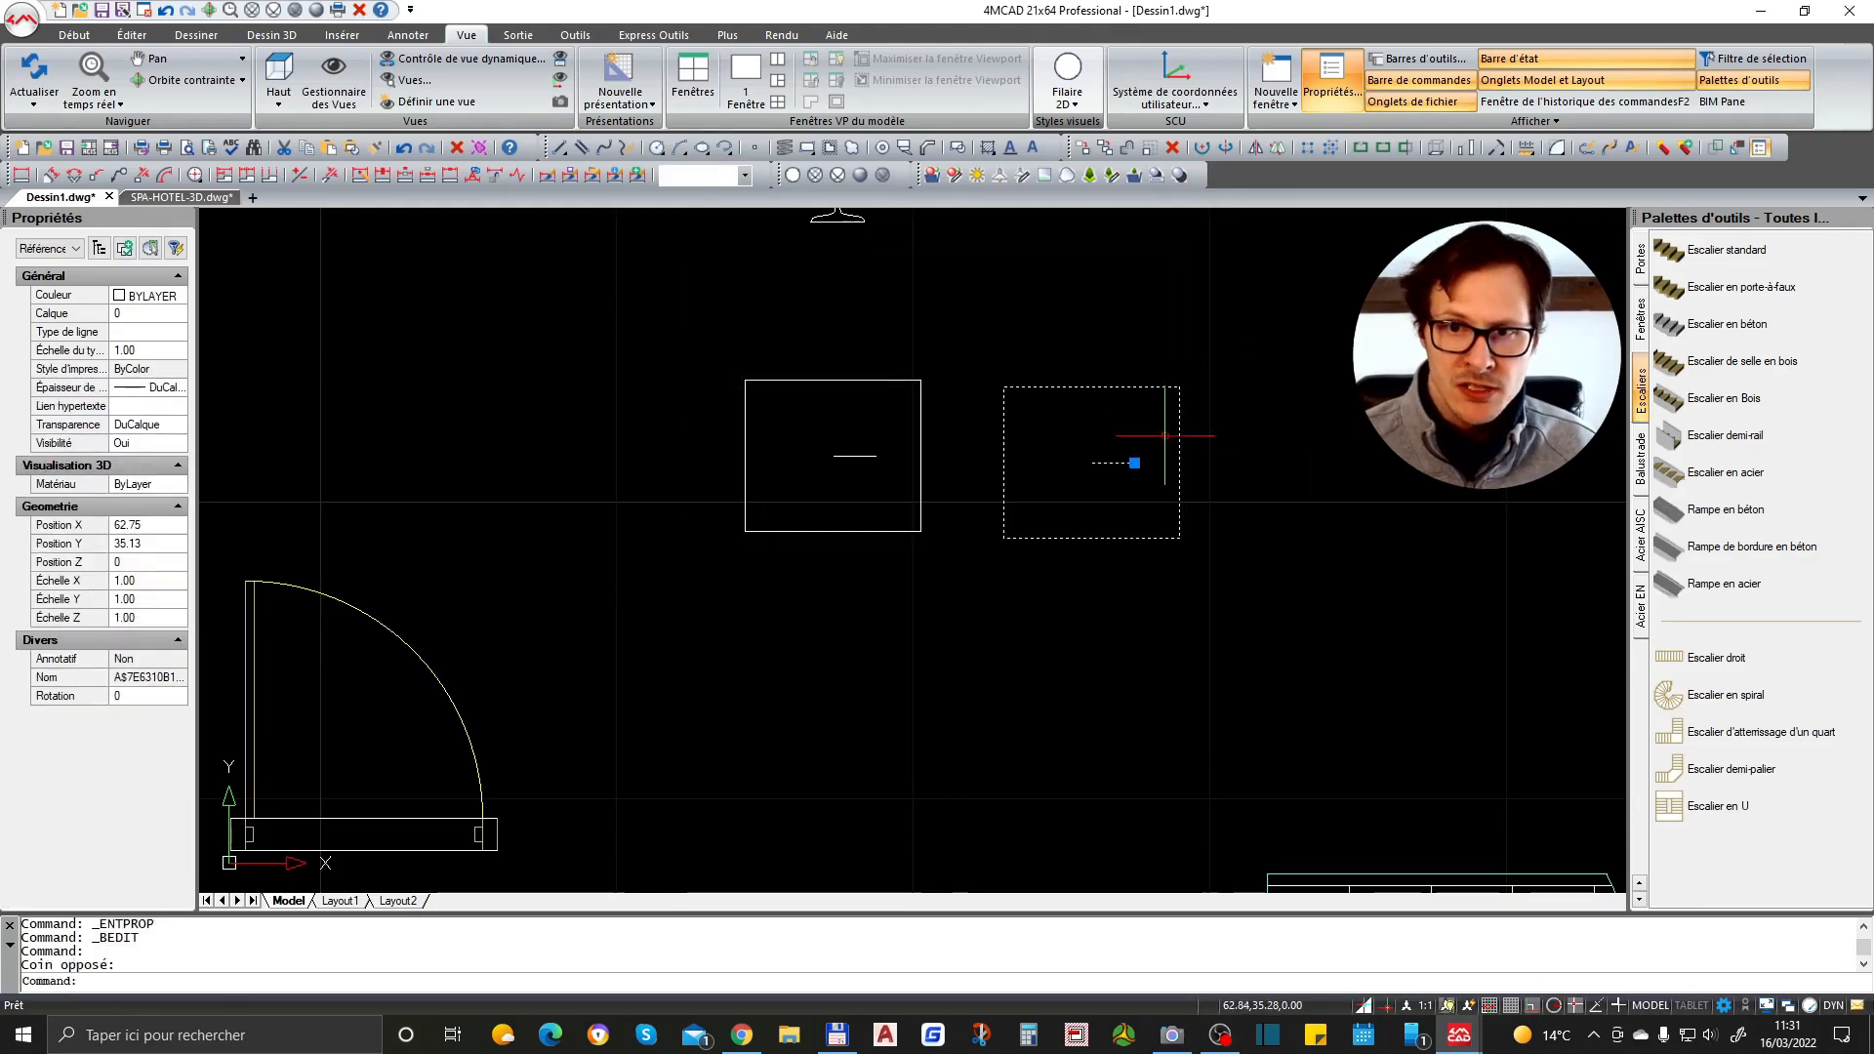
right_click(1156, 401)
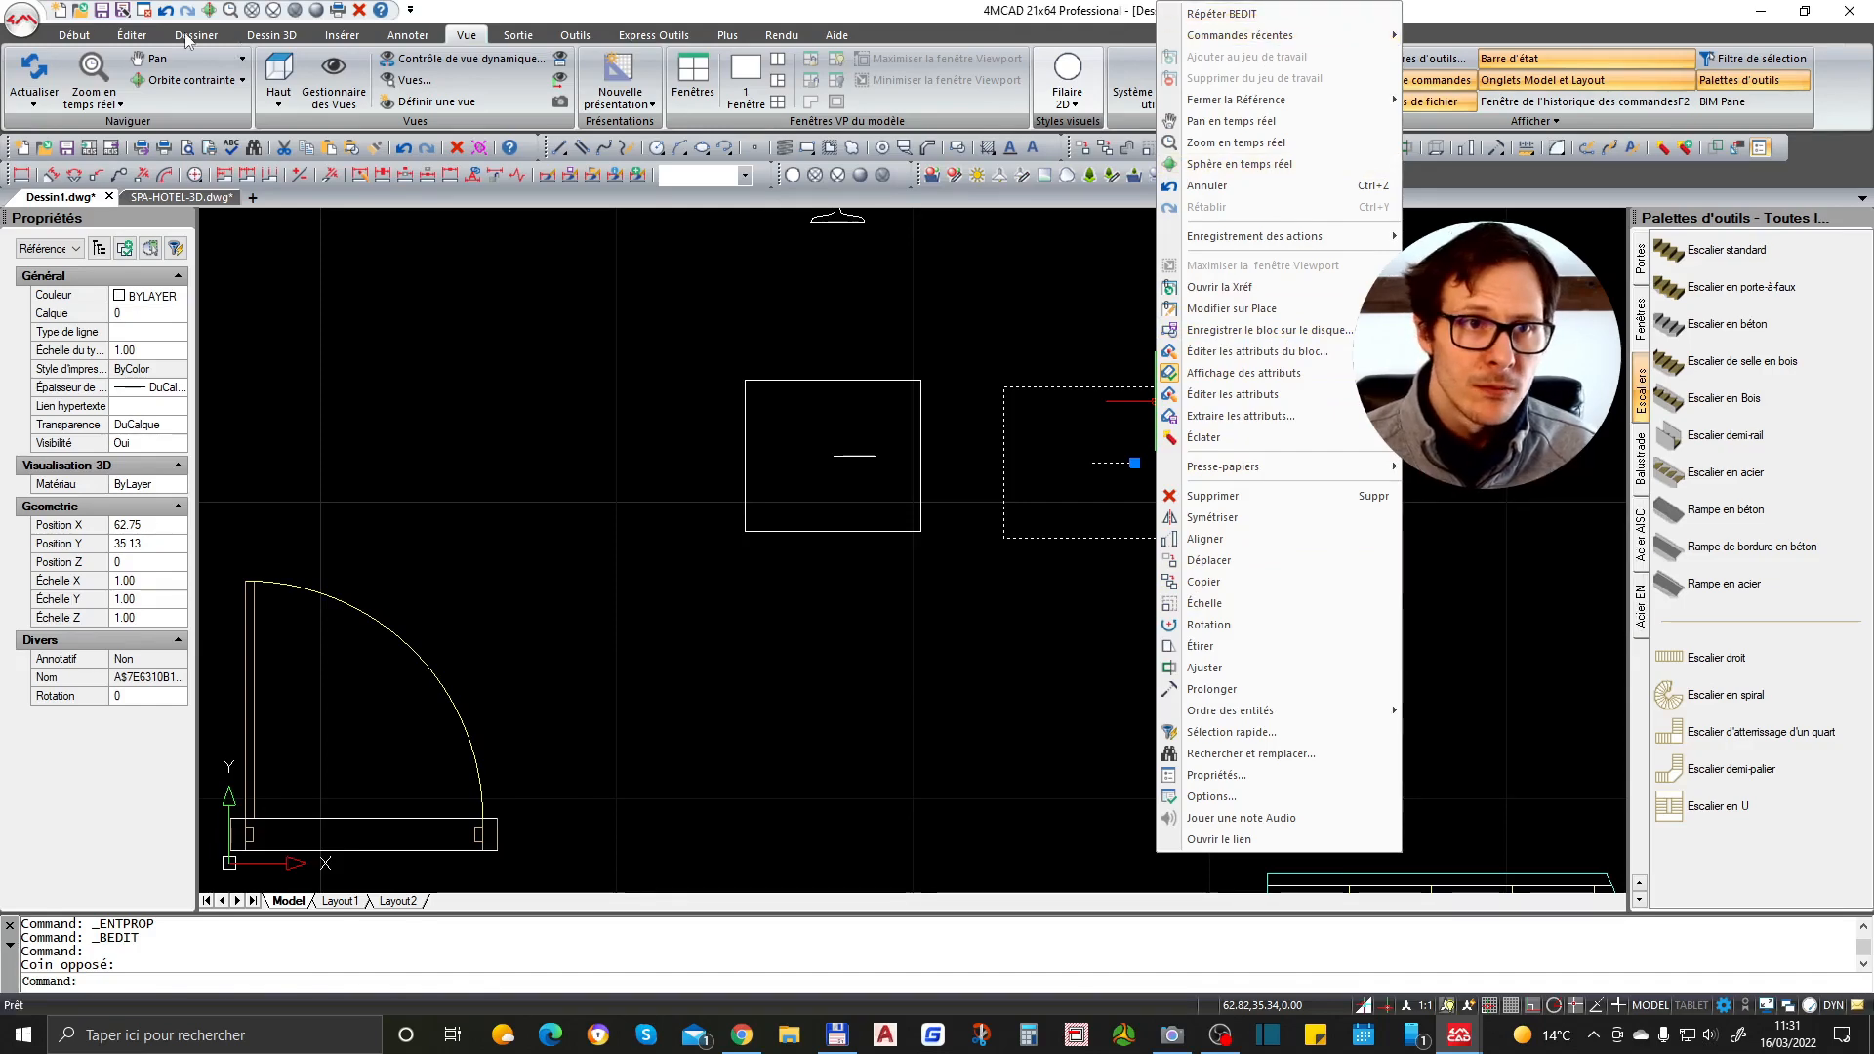
click(134, 36)
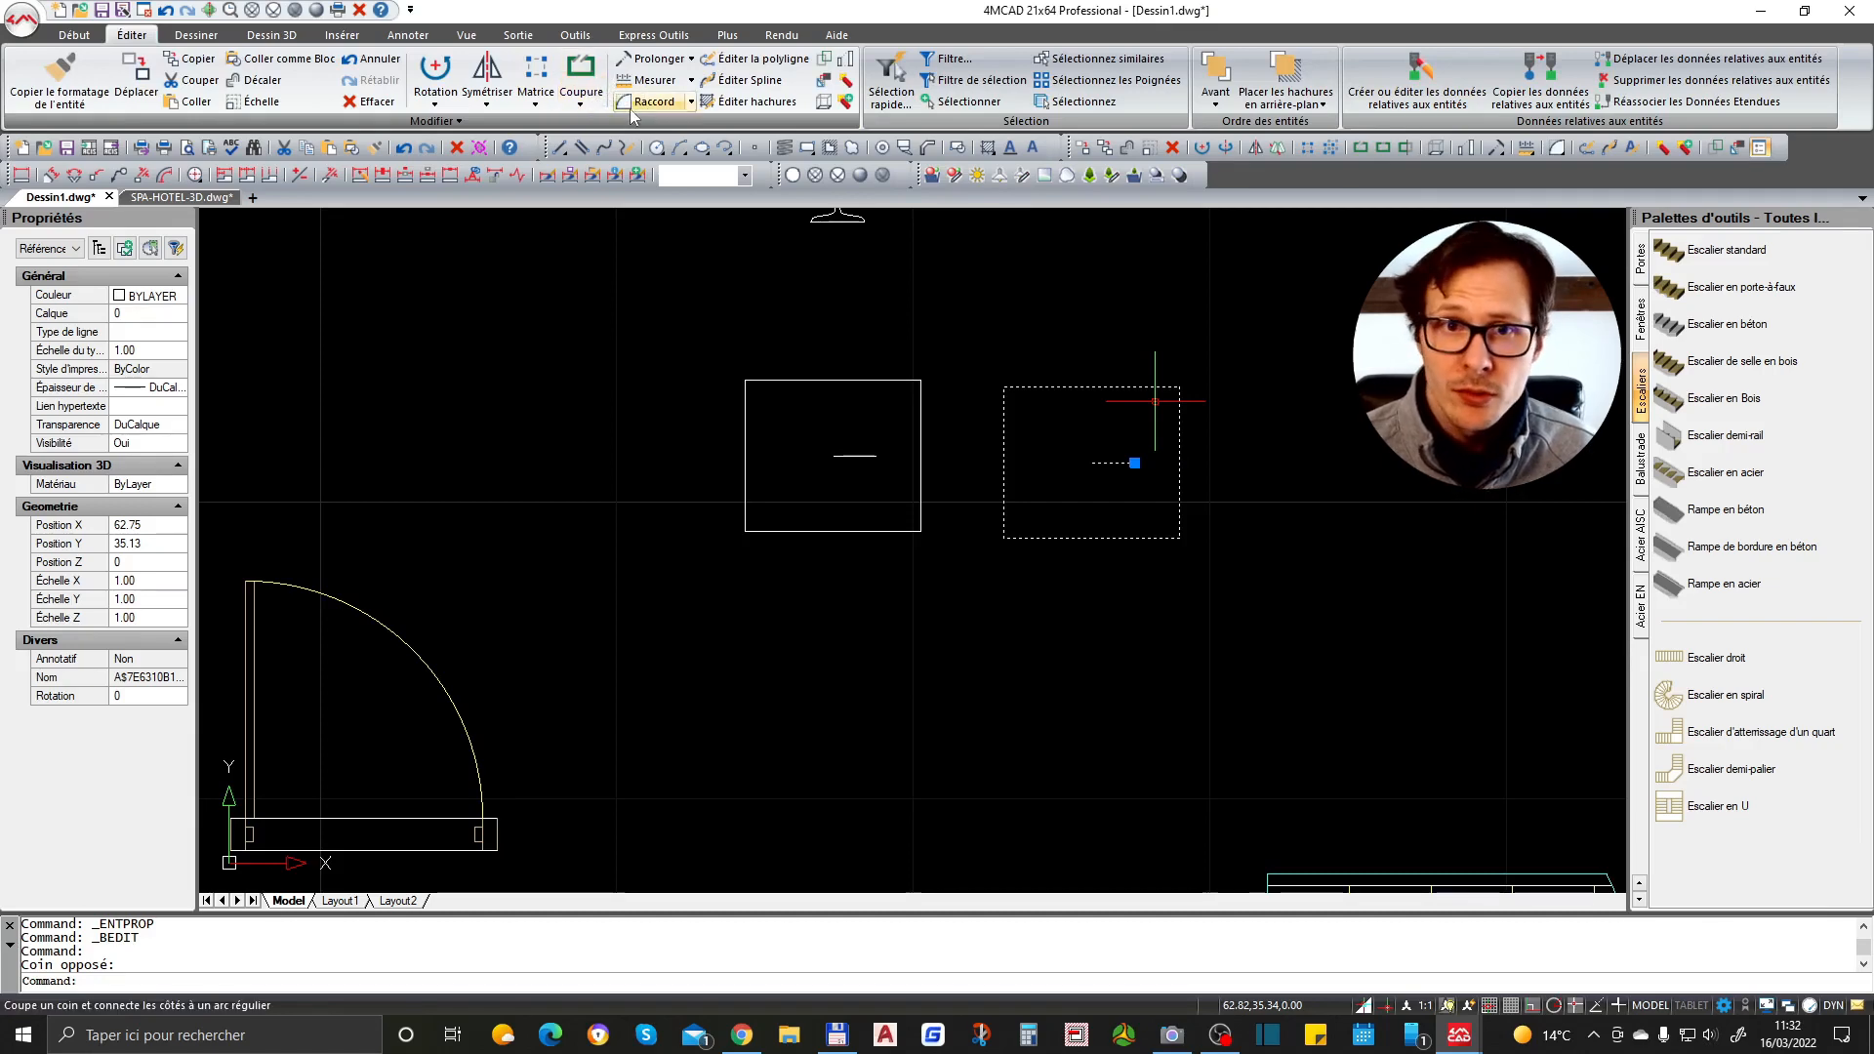
scroll(299, 48, down, 3)
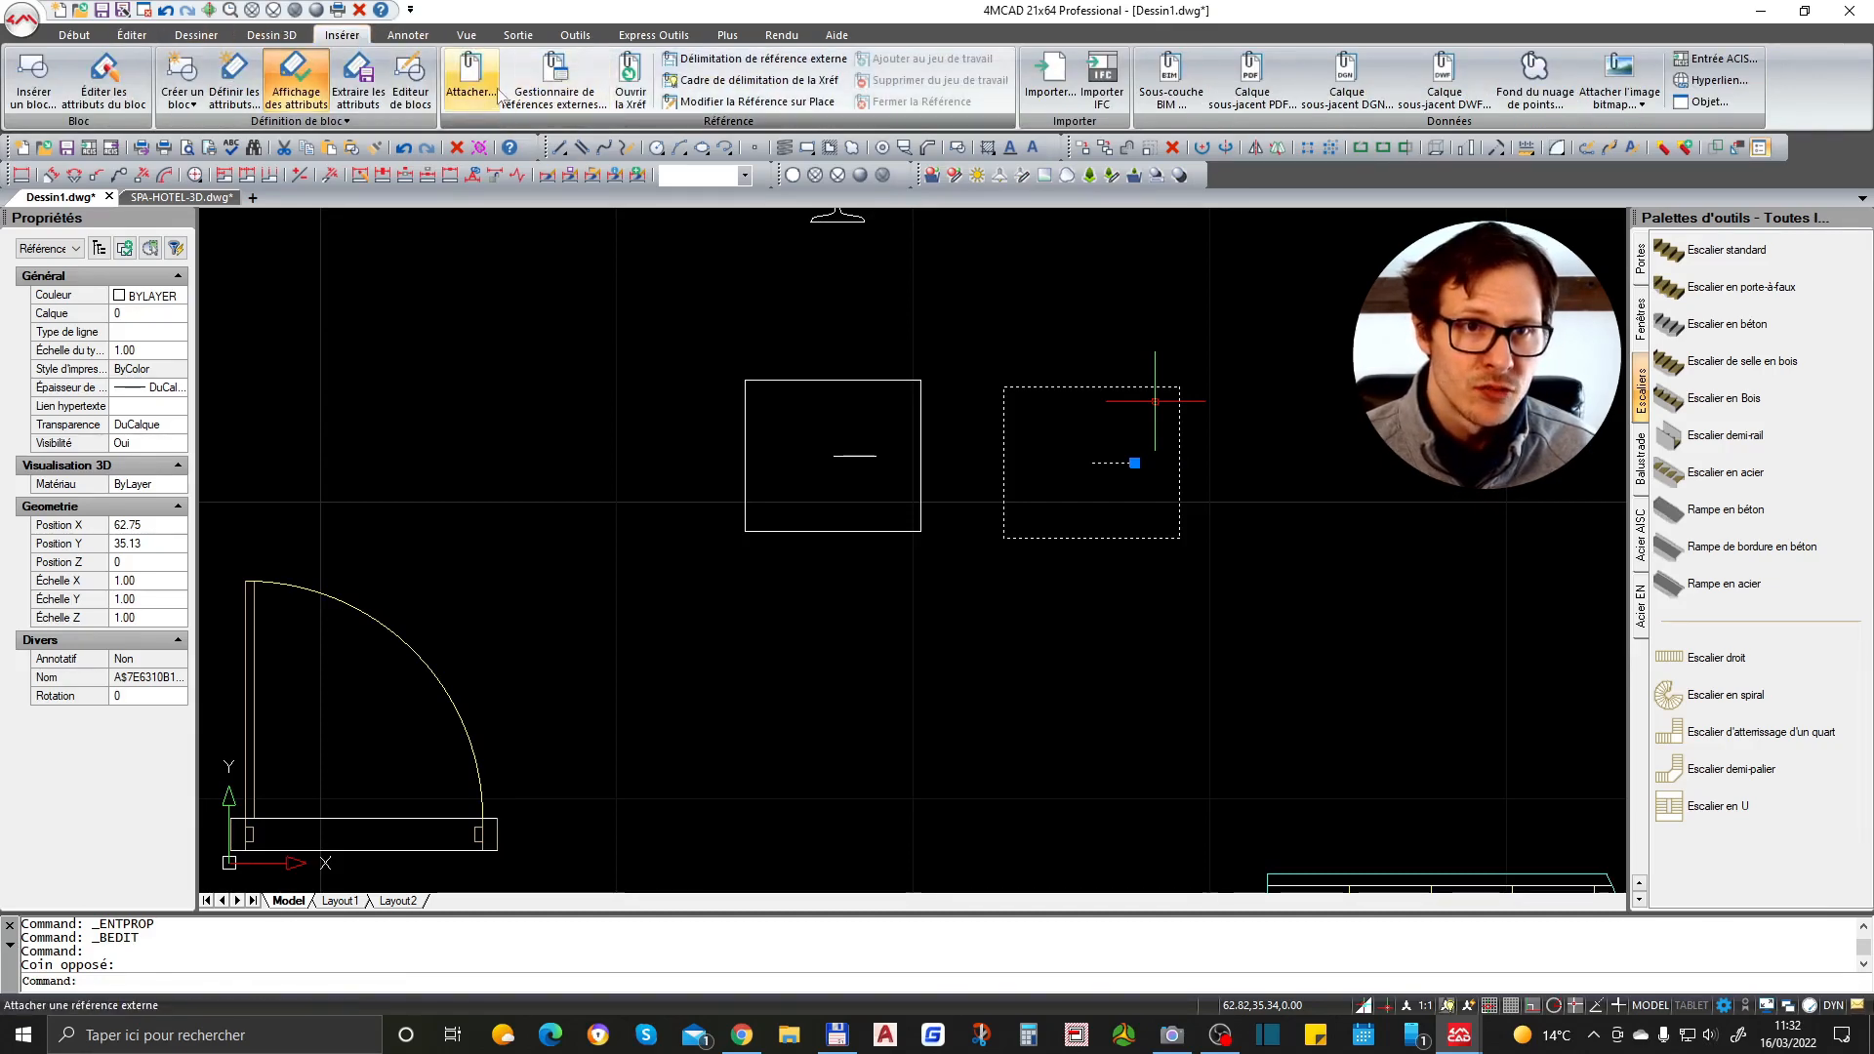
click(412, 88)
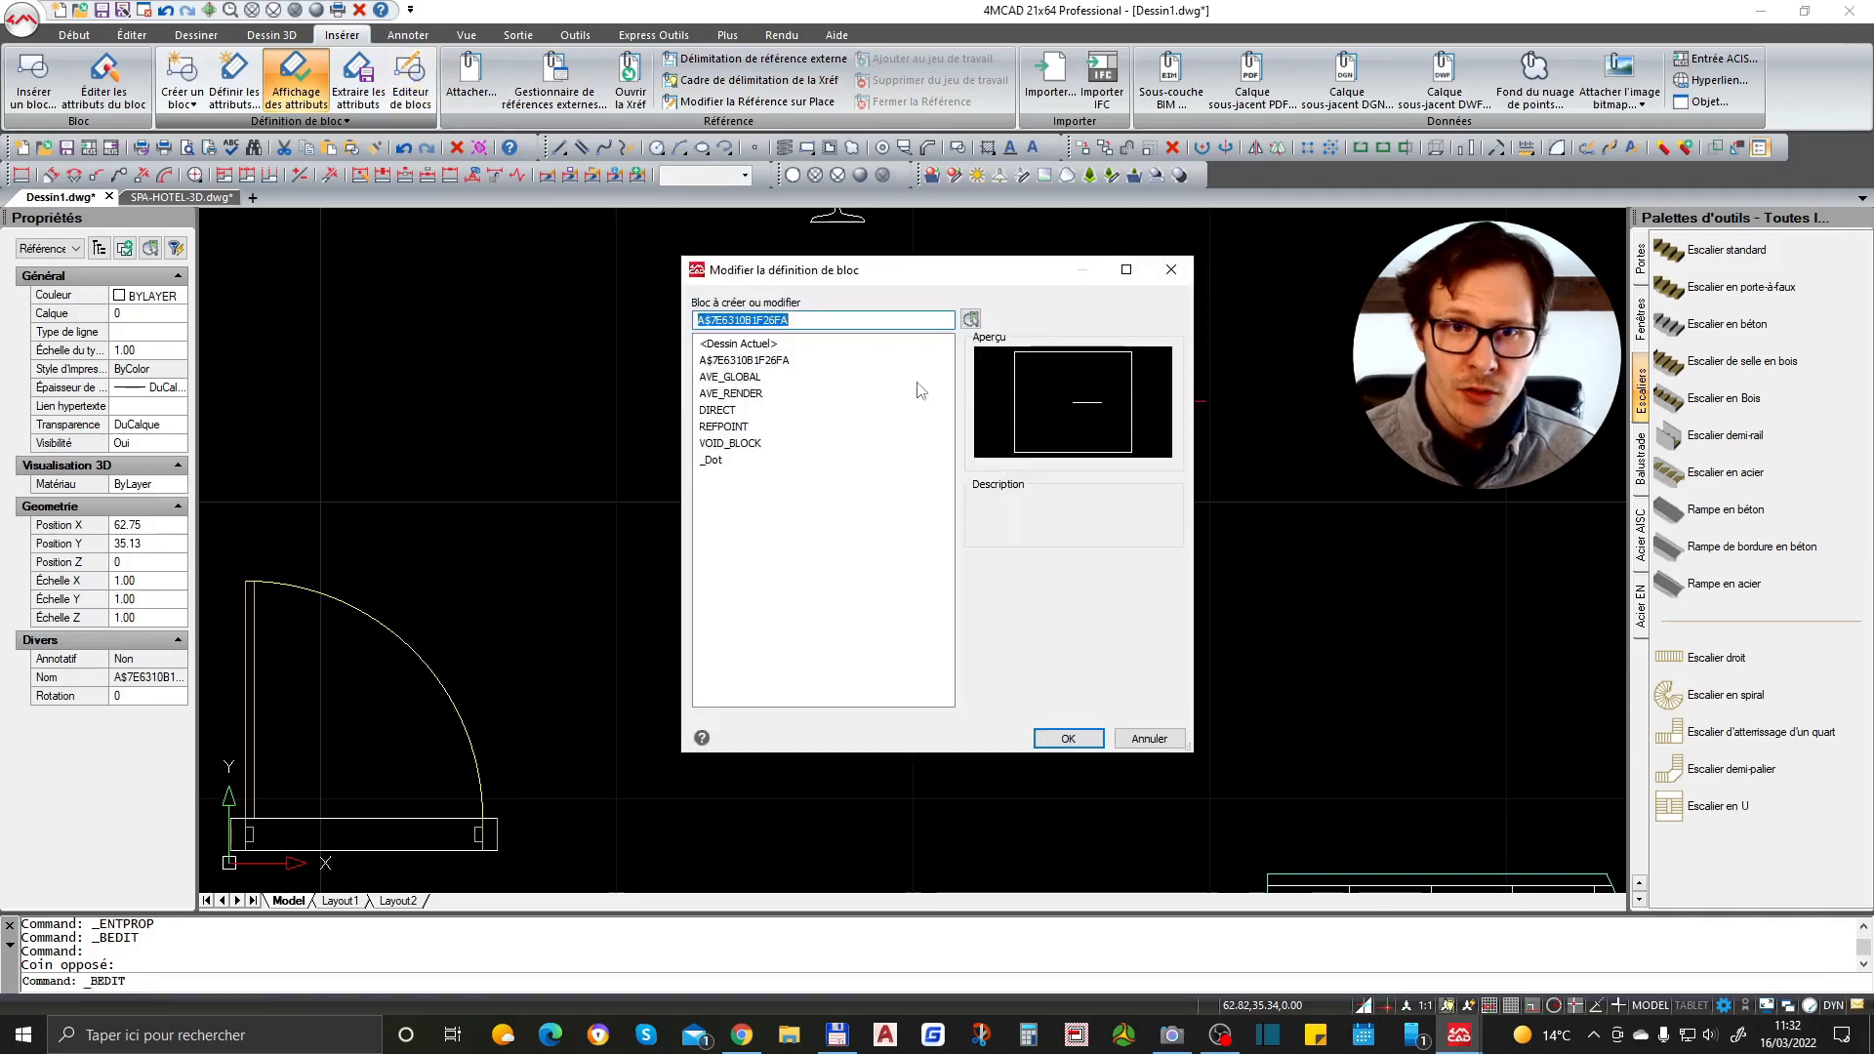
click(1068, 738)
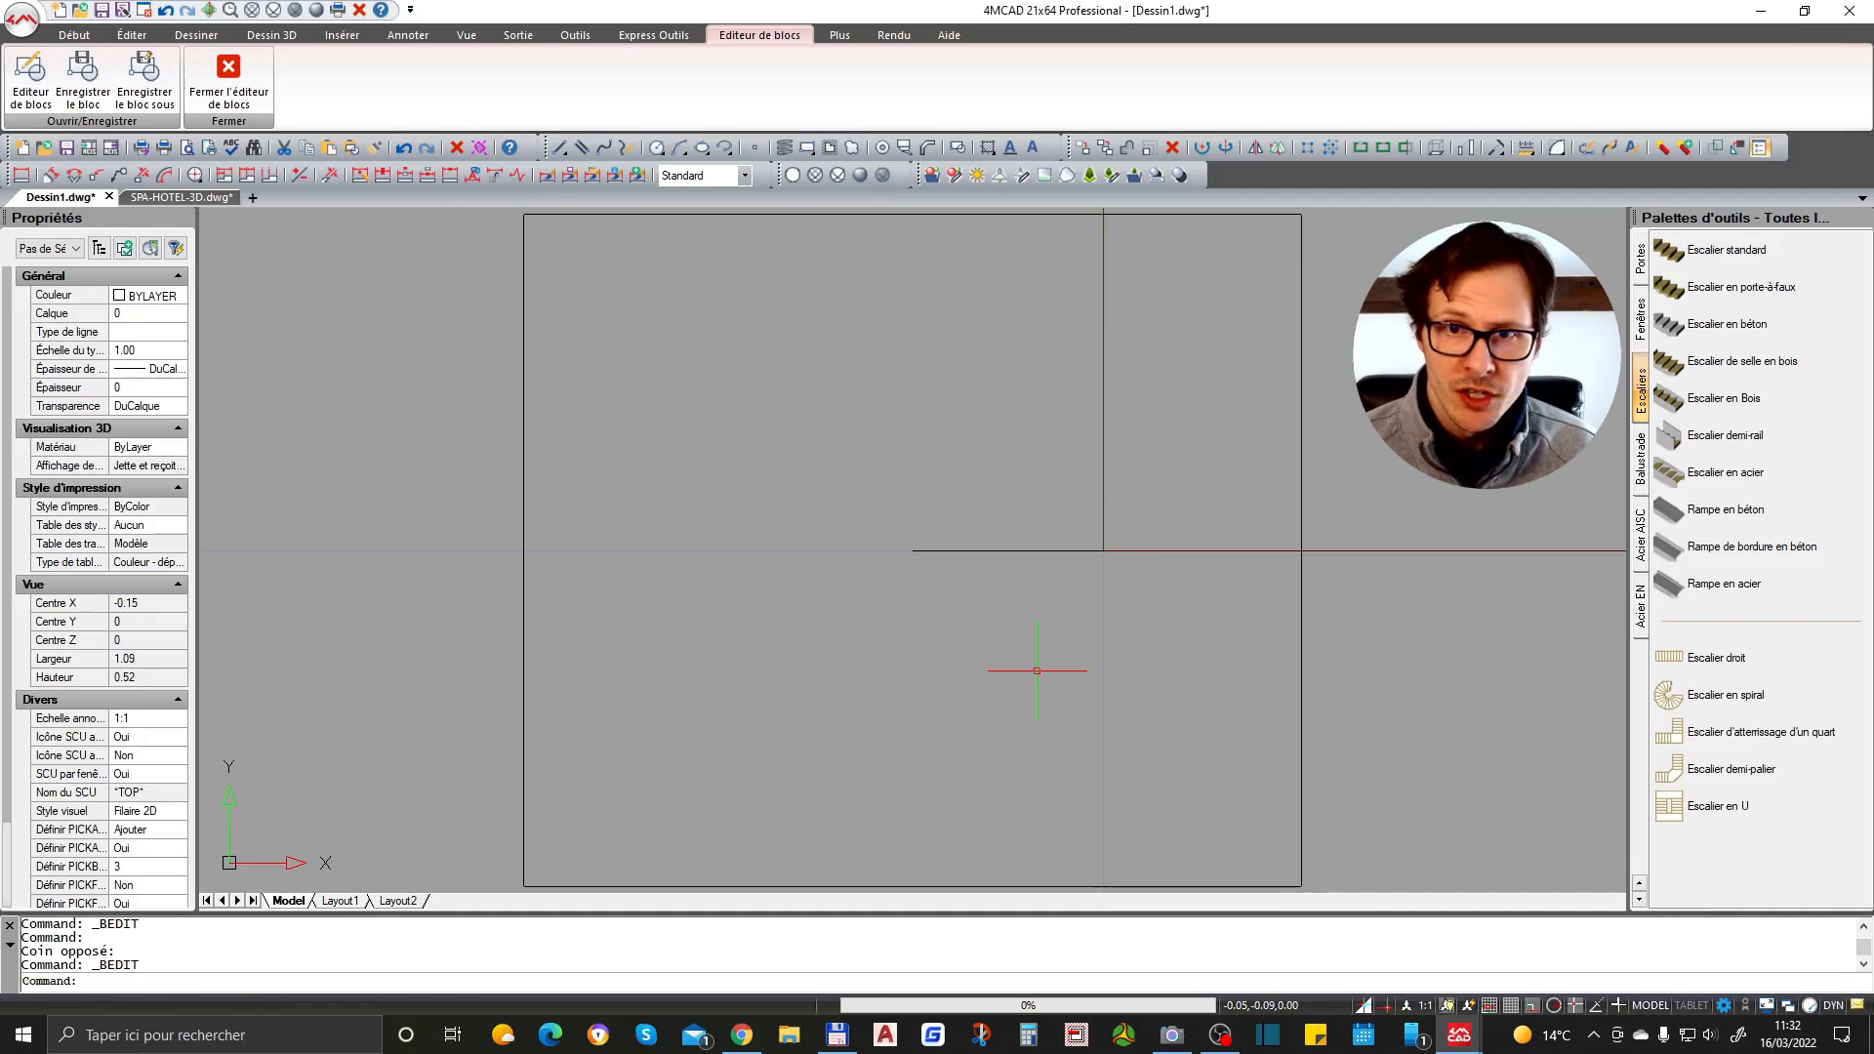
scroll(940, 552, down, 3)
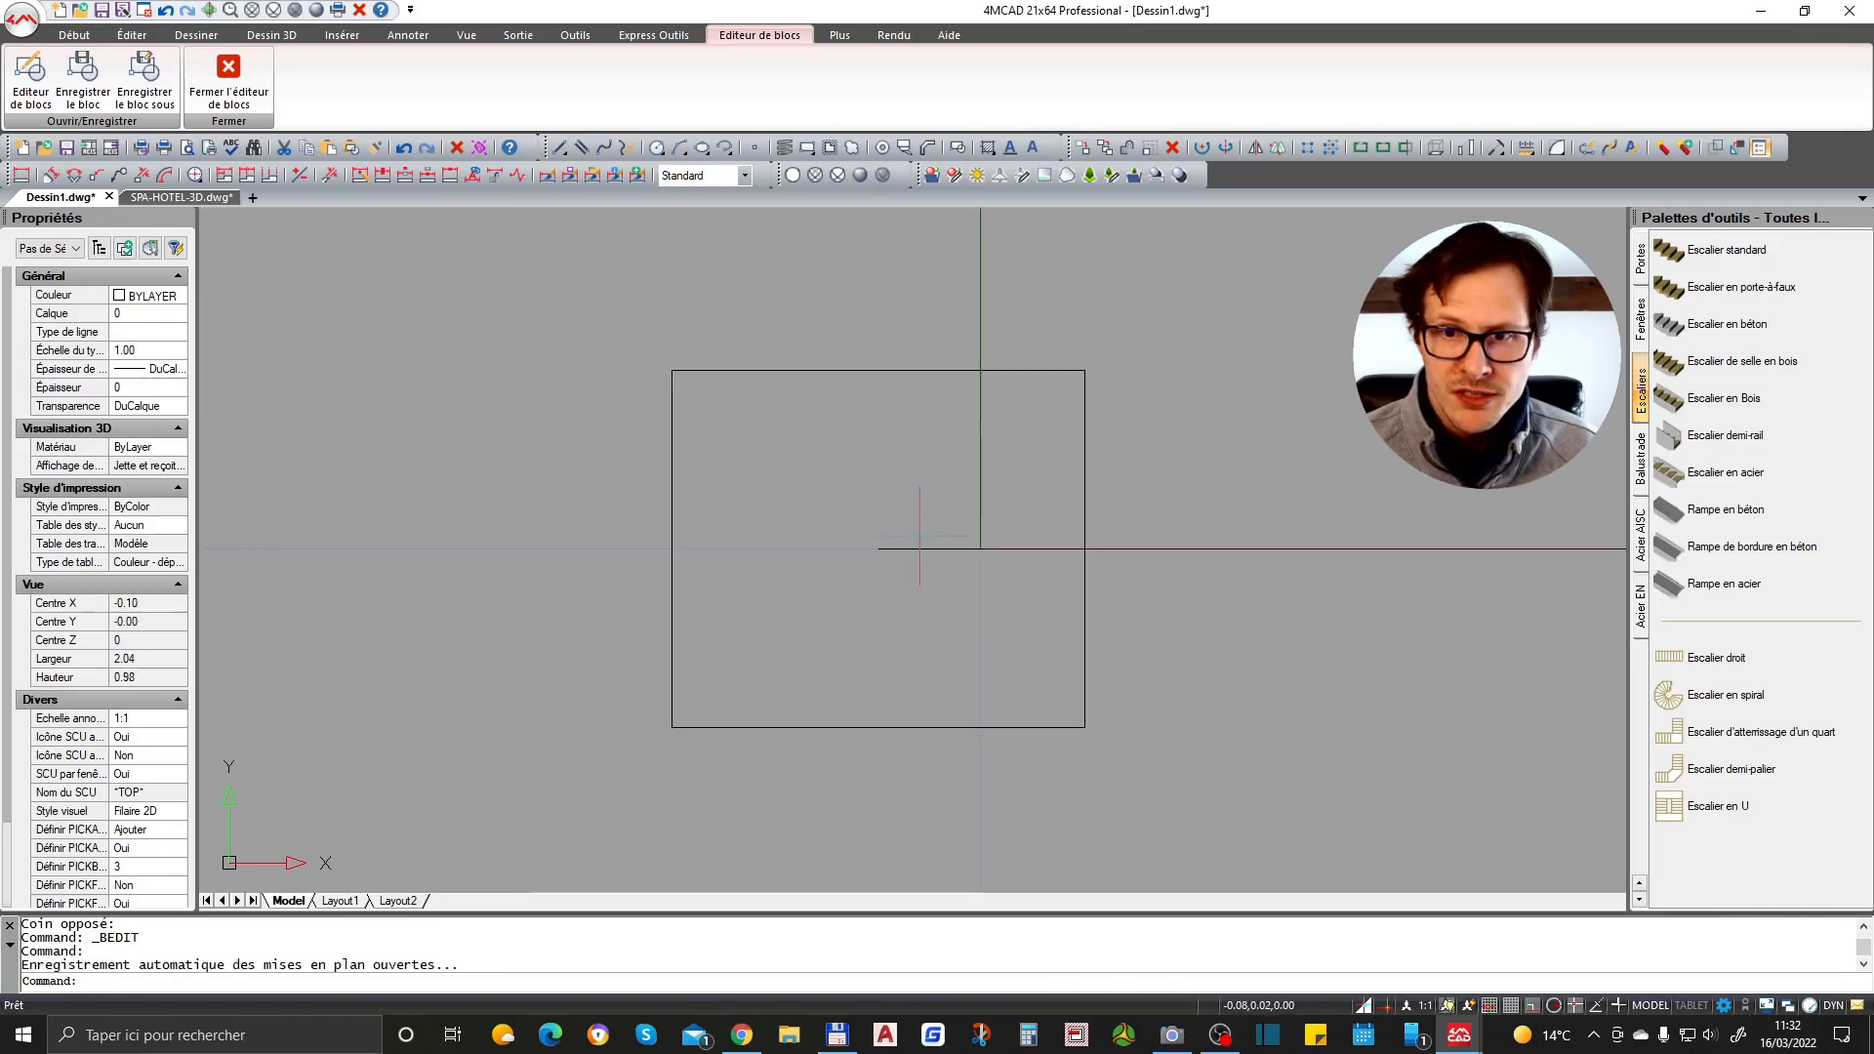
click(1104, 420)
click(961, 517)
key(Escape)
click(1009, 487)
click(929, 633)
scroll(950, 431, down, 2)
scroll(947, 554, up, 2)
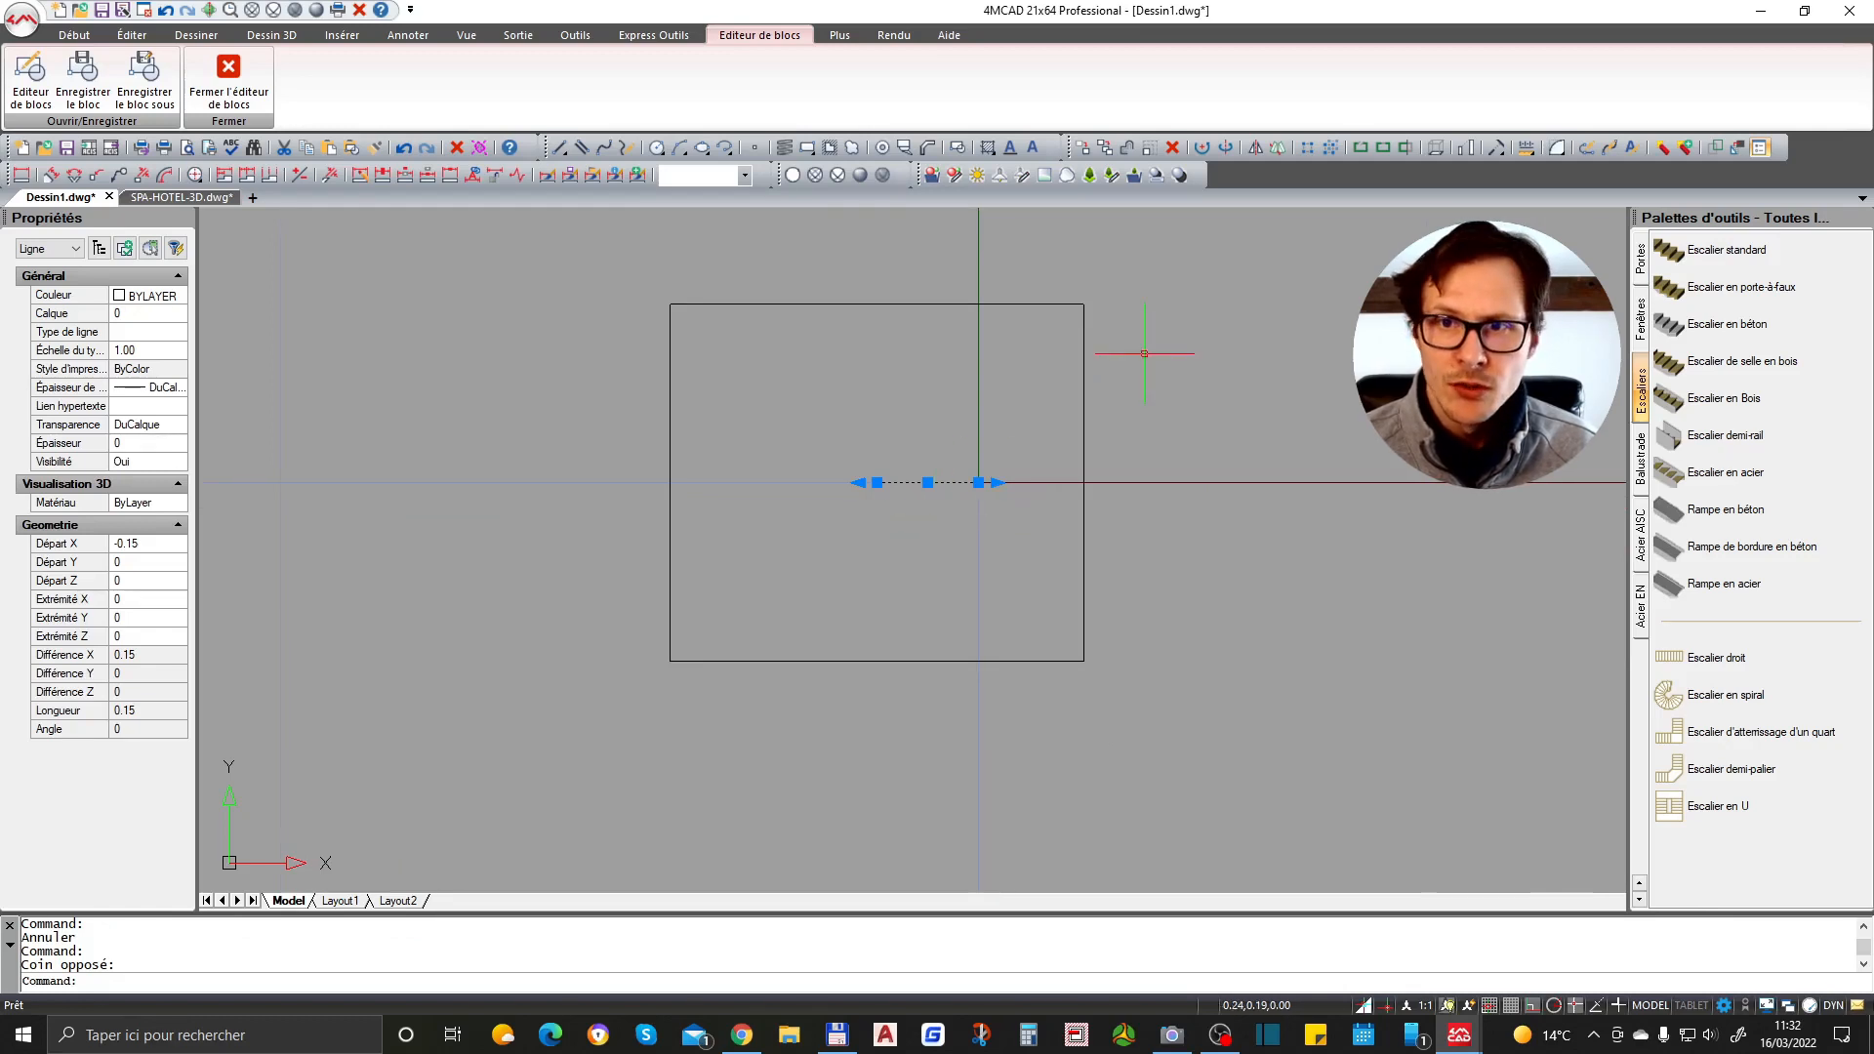
key(Escape)
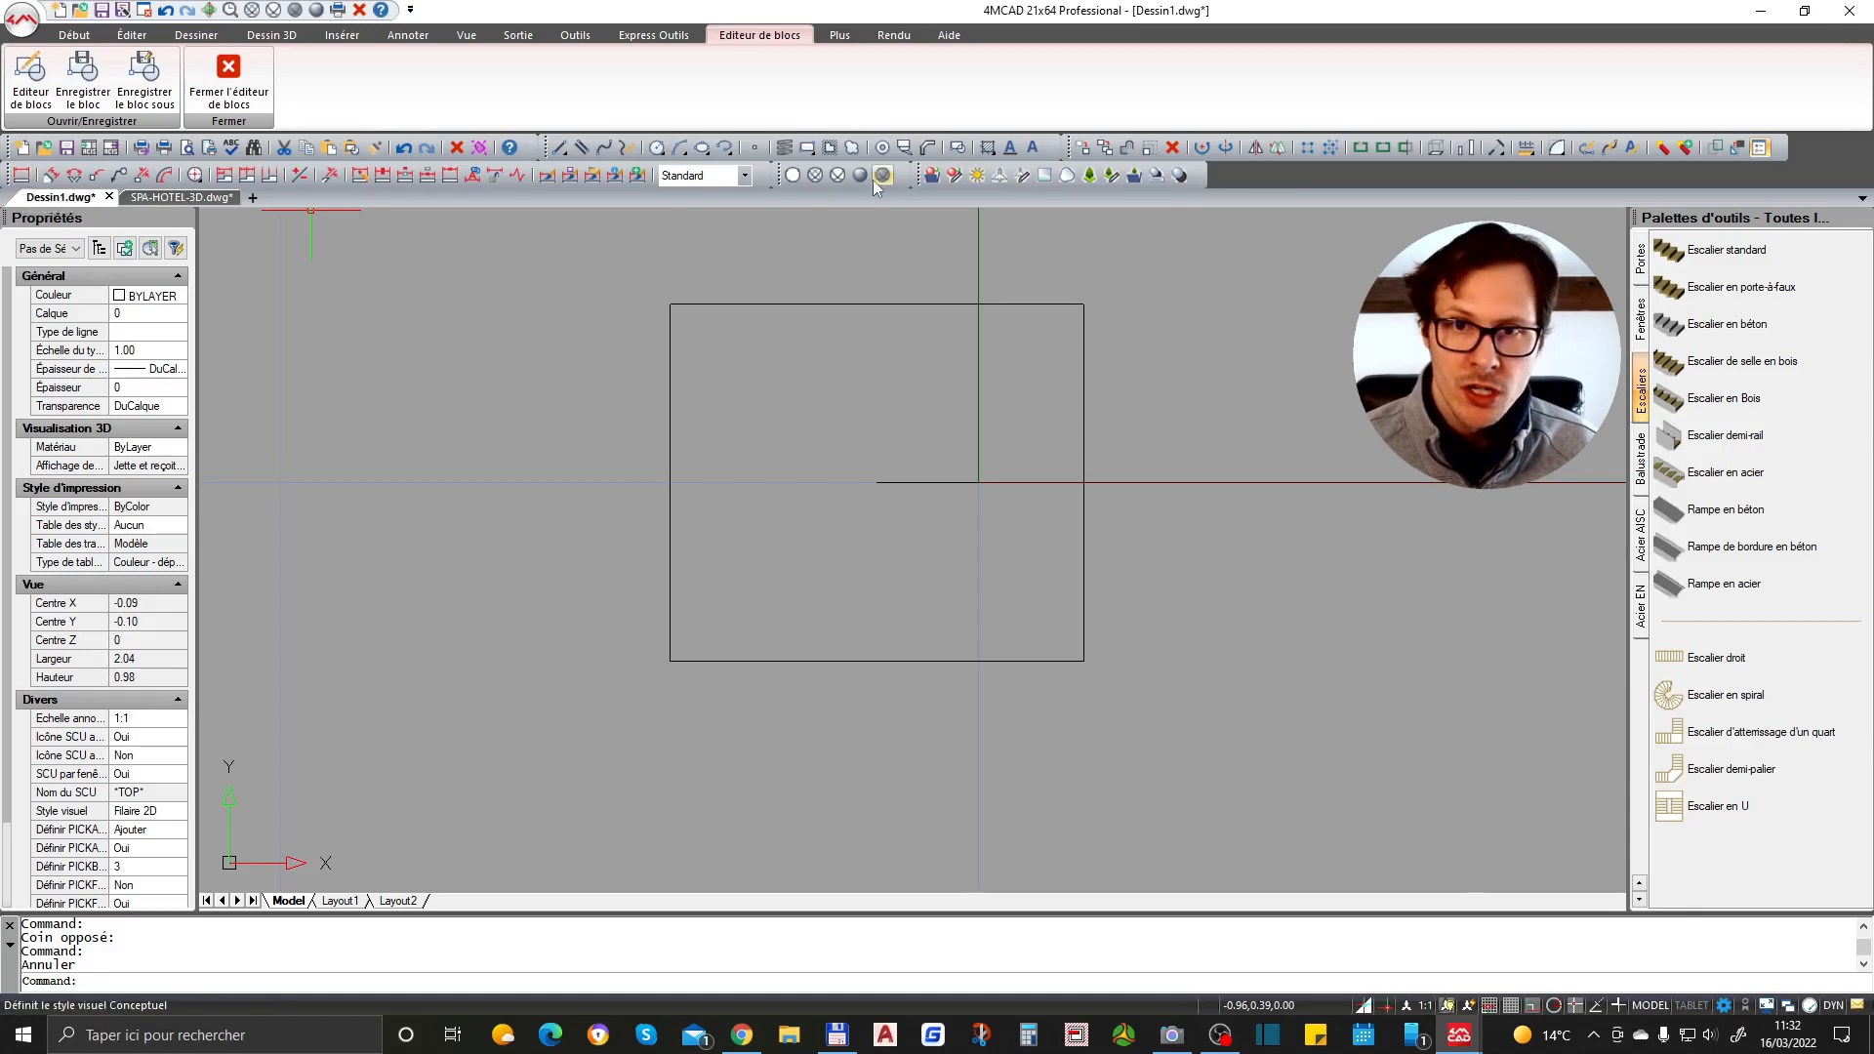
scroll(872, 468, down, 2)
scroll(865, 456, up, 3)
key(Return)
key(Escape)
key(Escape)
- Draw three small rectangles inside the block's square
text(rec)
key(Return)
click(747, 431)
click(840, 526)
key(Return)
click(860, 346)
click(937, 406)
key(Return)
click(813, 581)
click(914, 639)
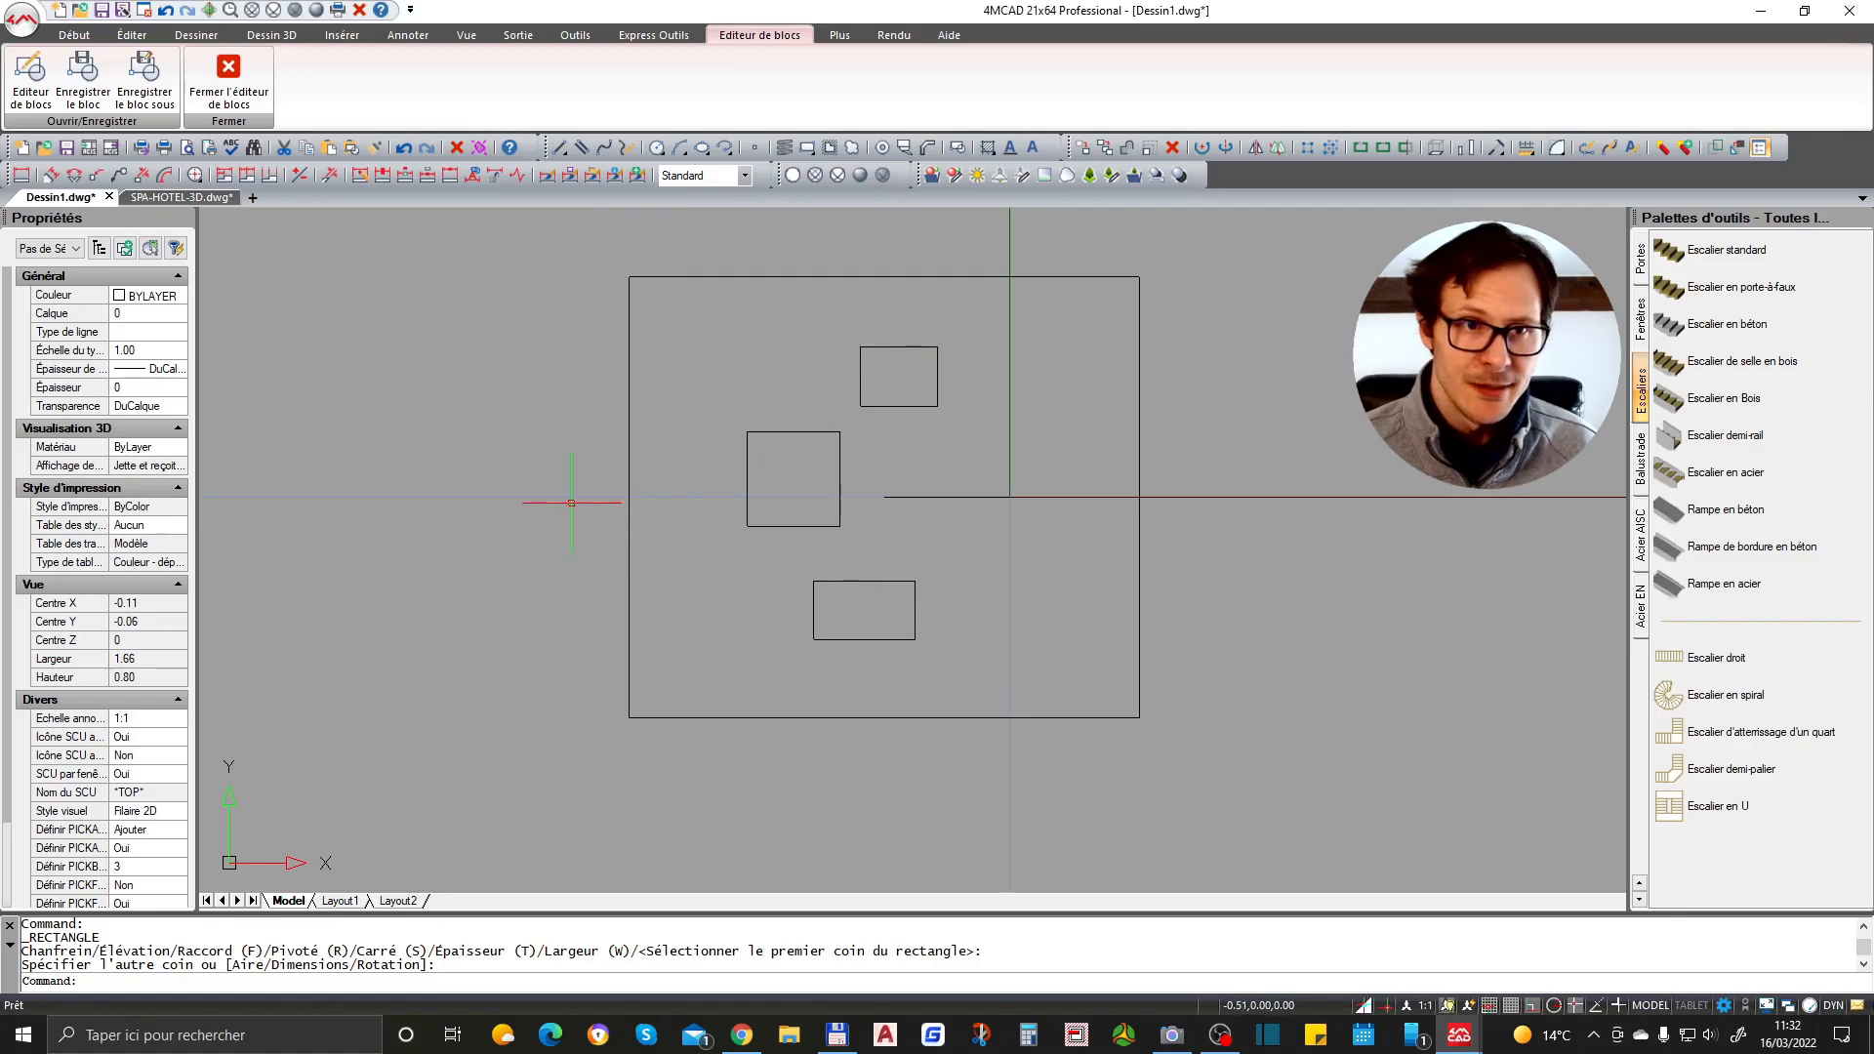
- Close the Block Editor to apply the block changes
click(235, 82)
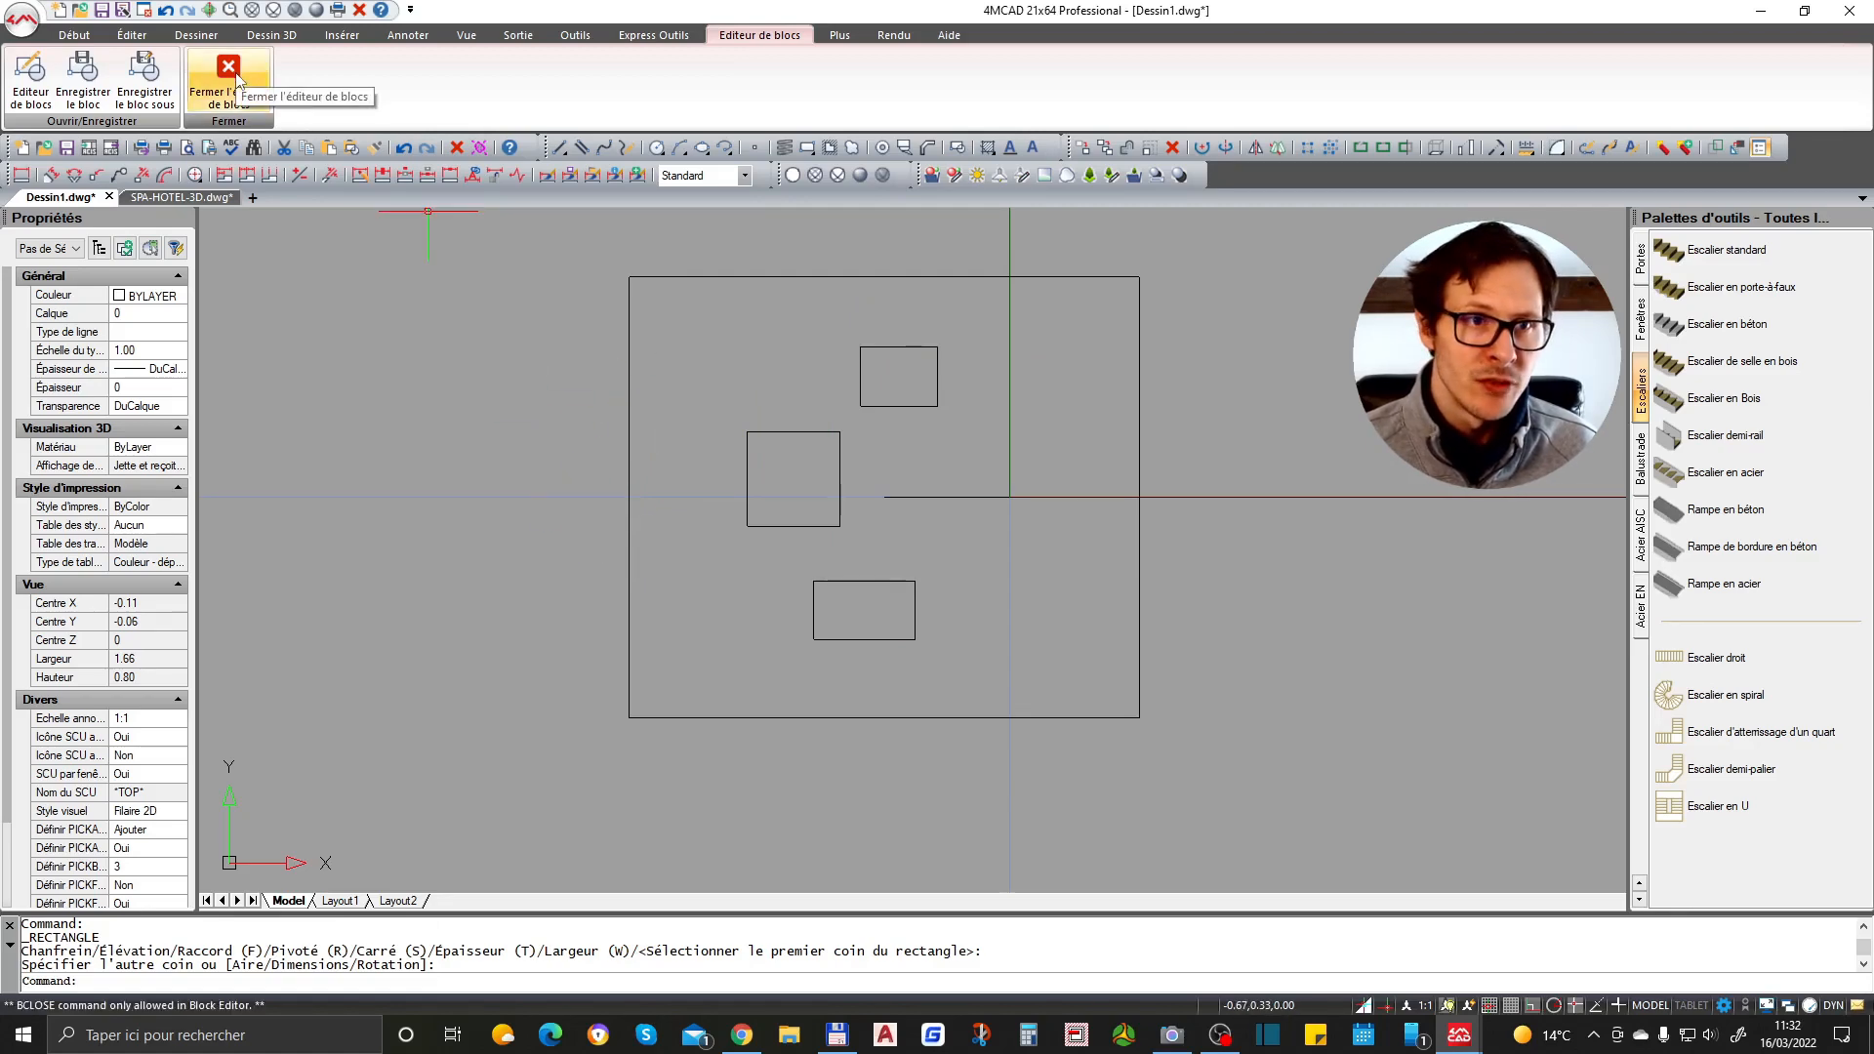
click(238, 82)
click(898, 485)
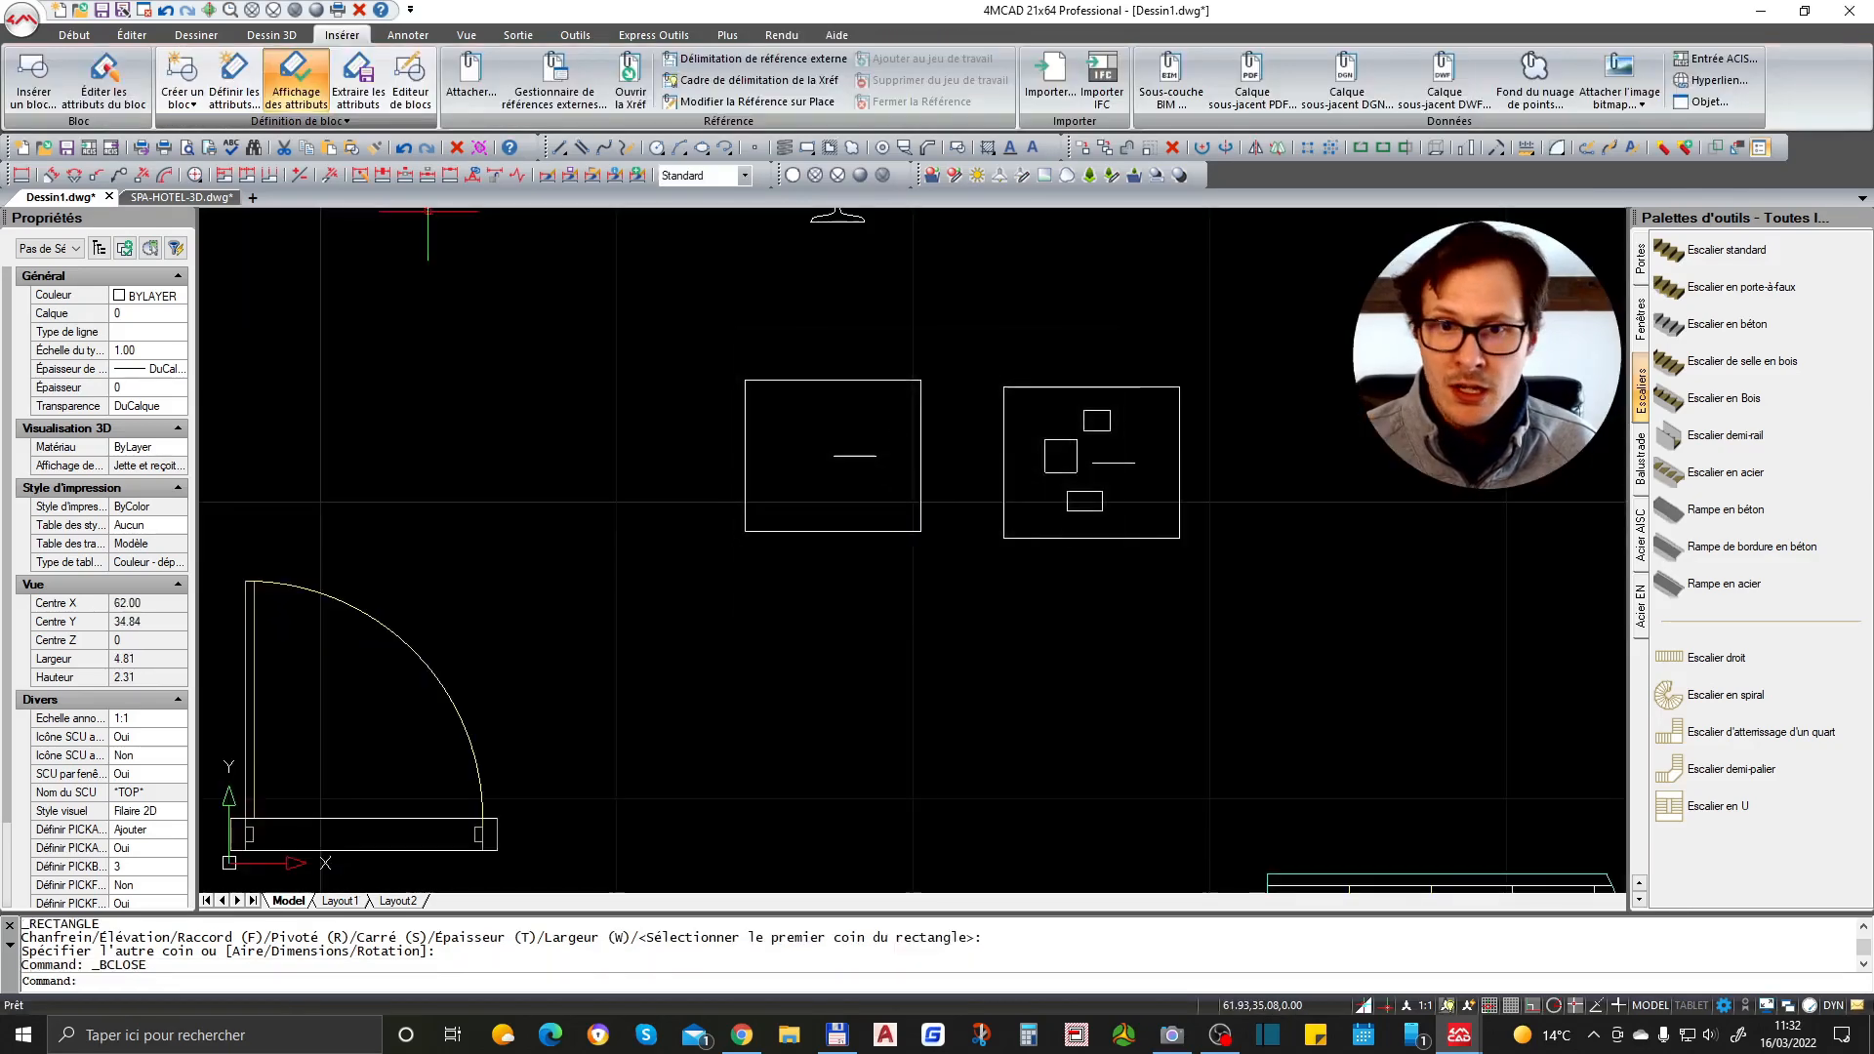
- Try to edit the attributes of the modified block, then cancel
scroll(1074, 420, up, 2)
click(996, 402)
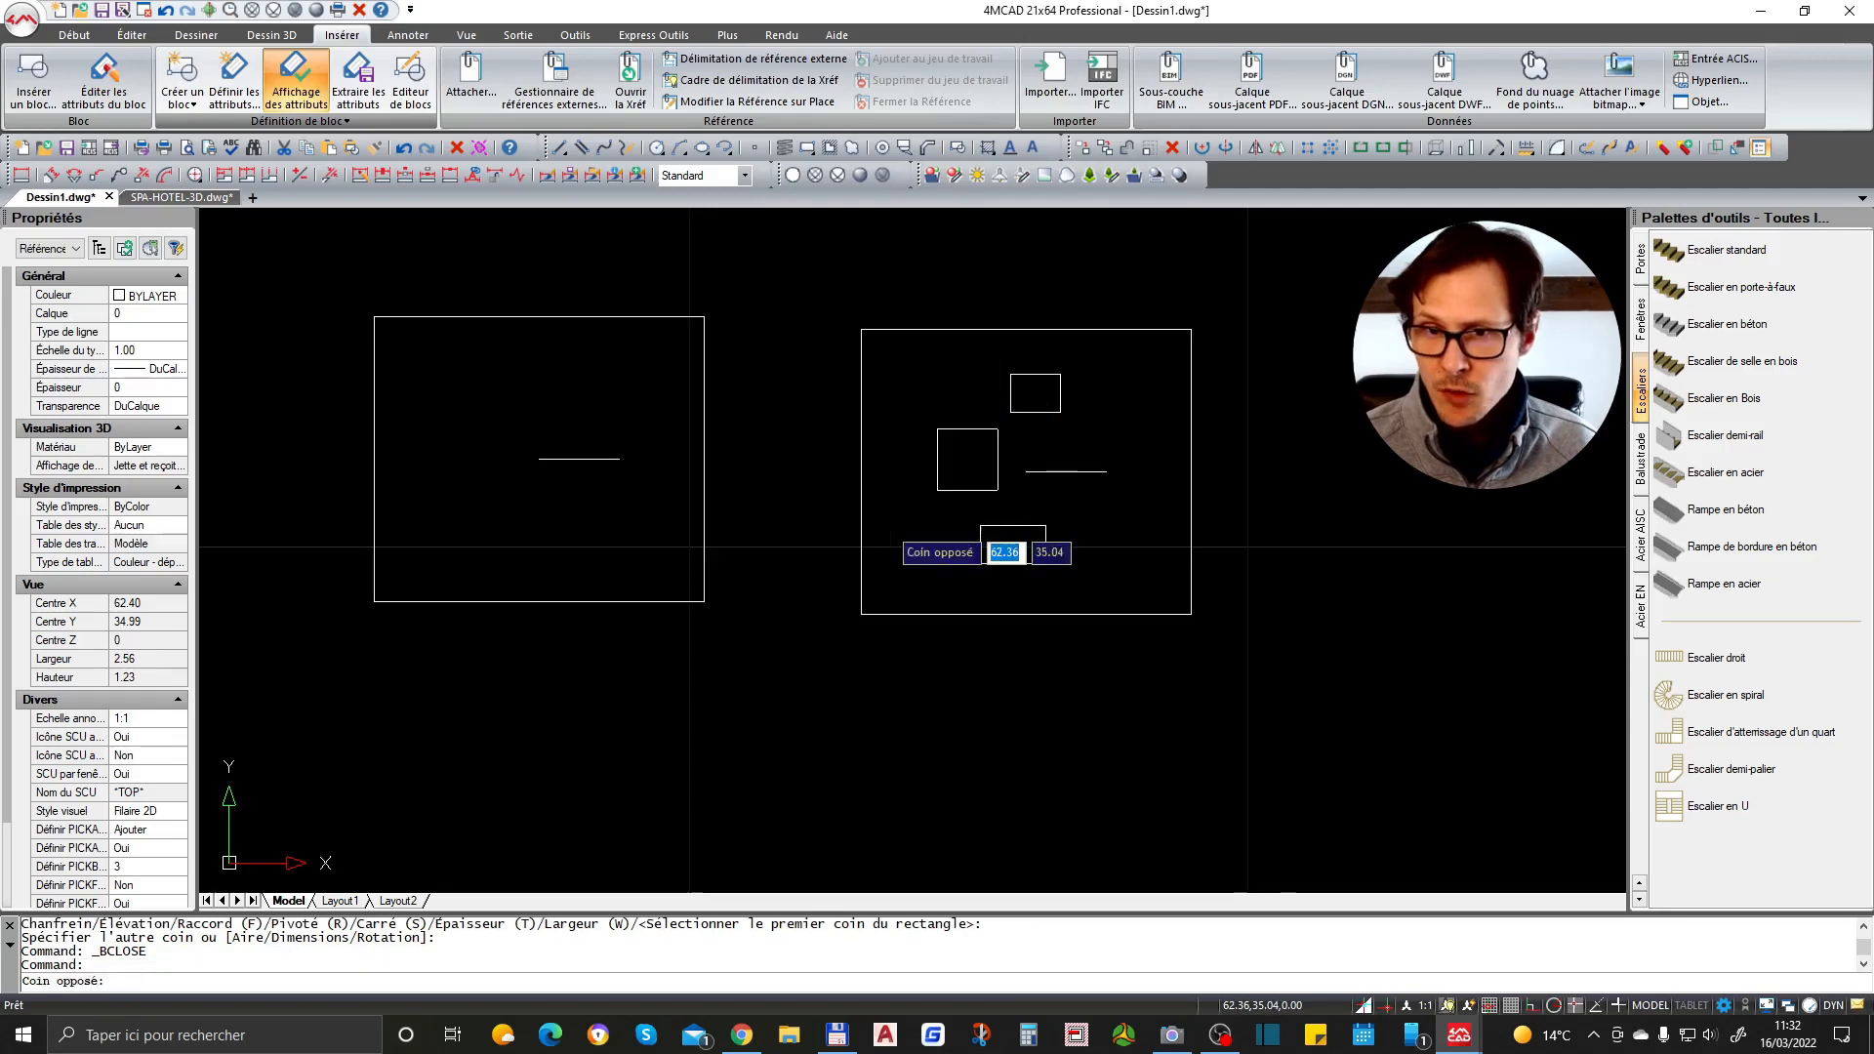
click(890, 534)
scroll(1095, 454, up, 1)
right_click(1047, 477)
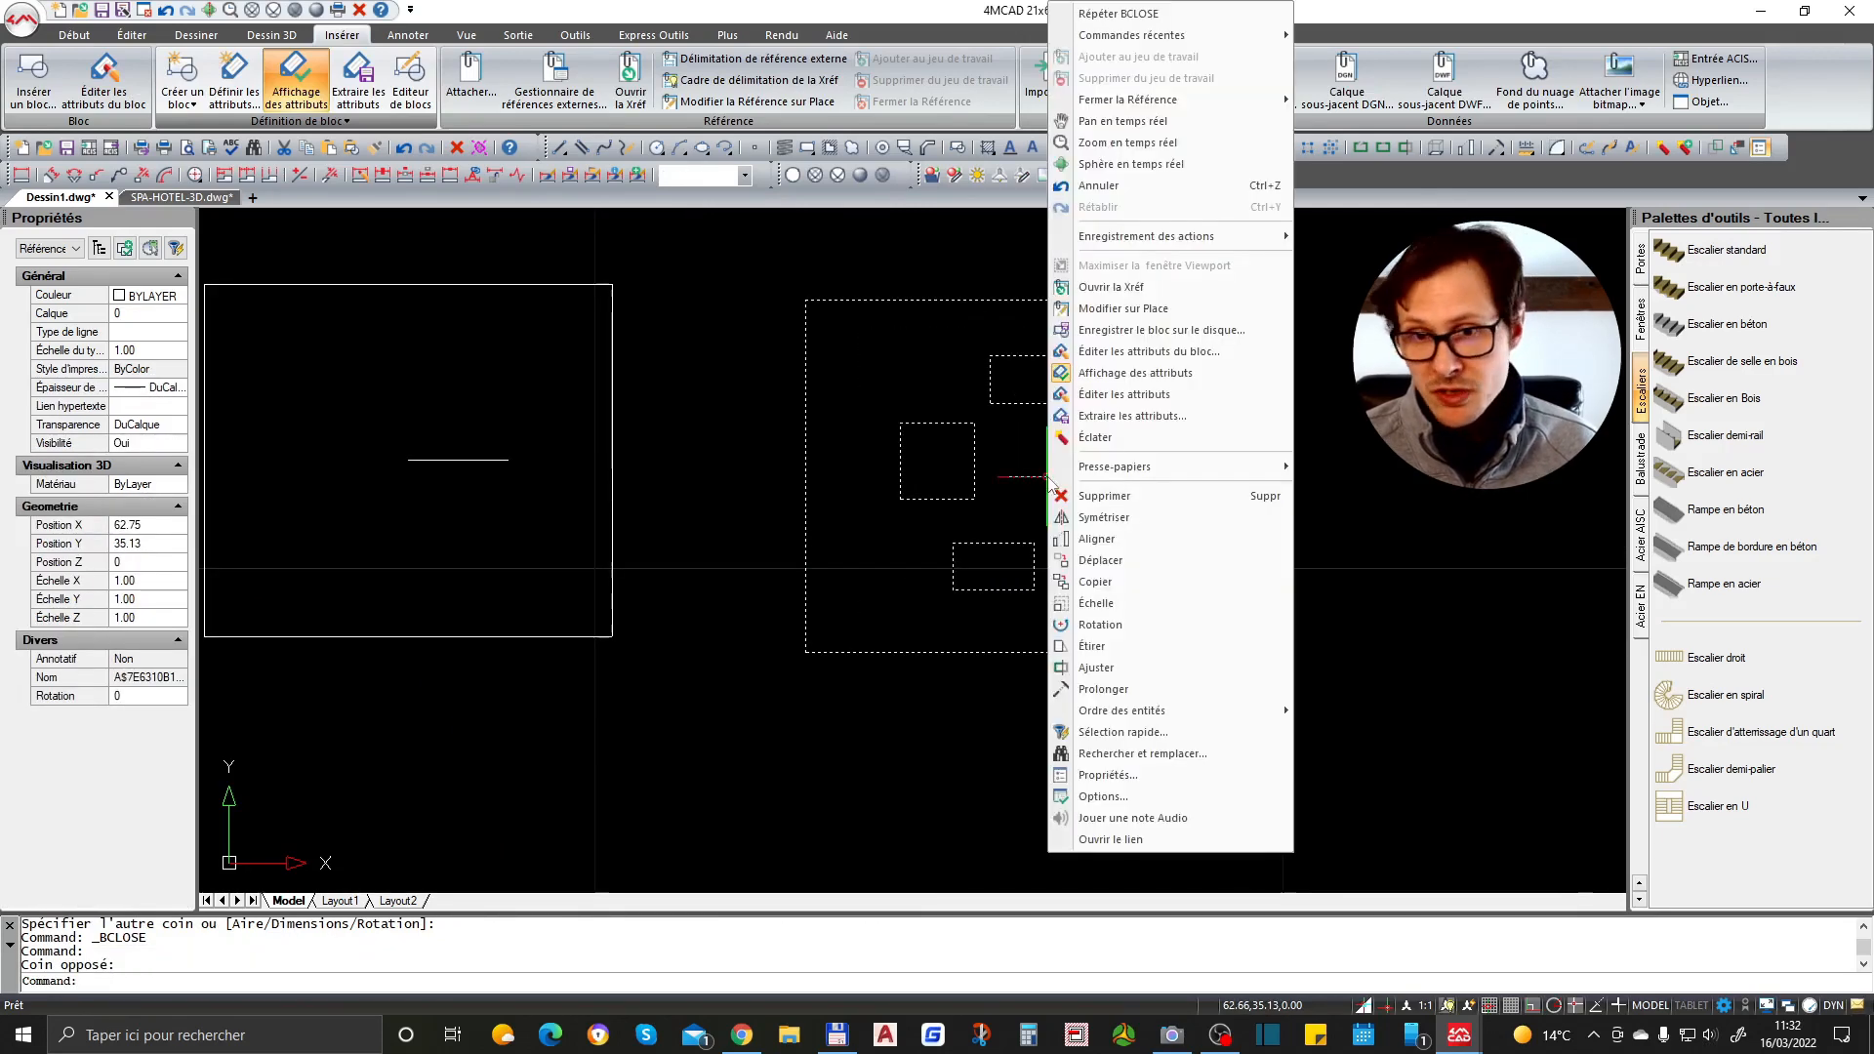
click(1178, 354)
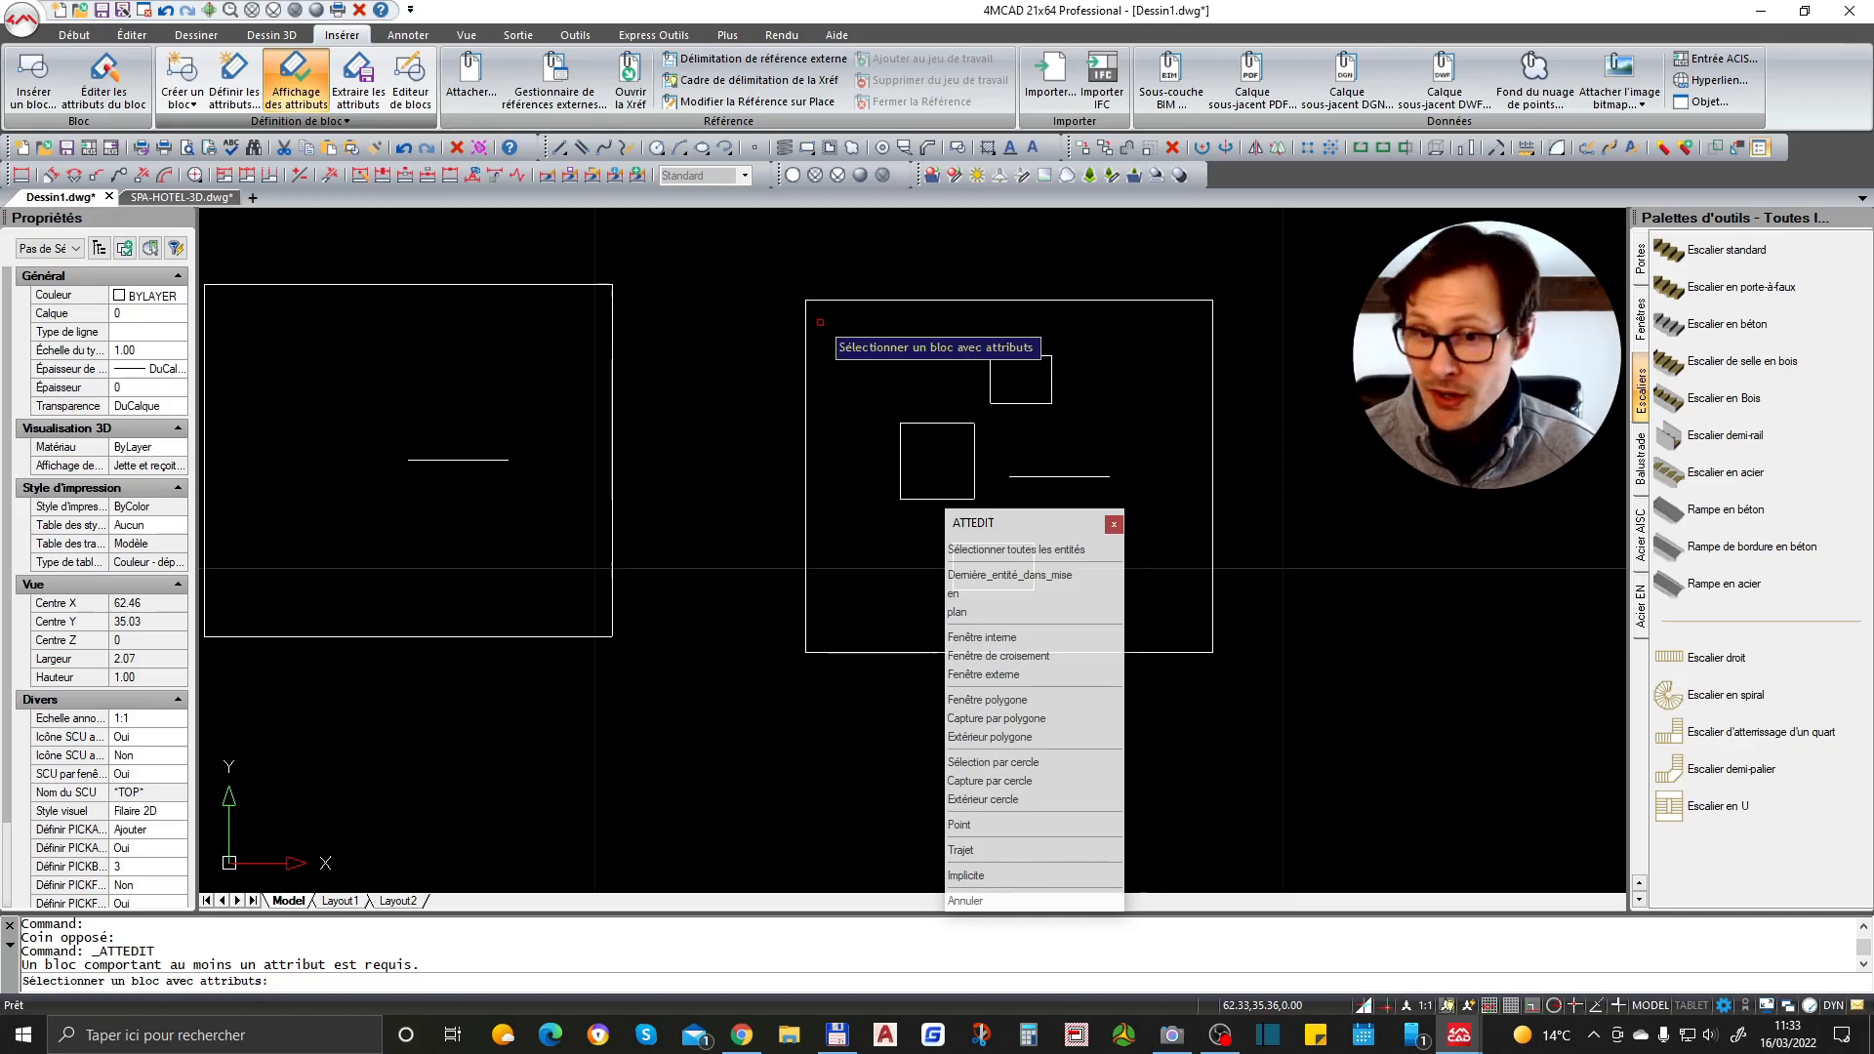
click(966, 900)
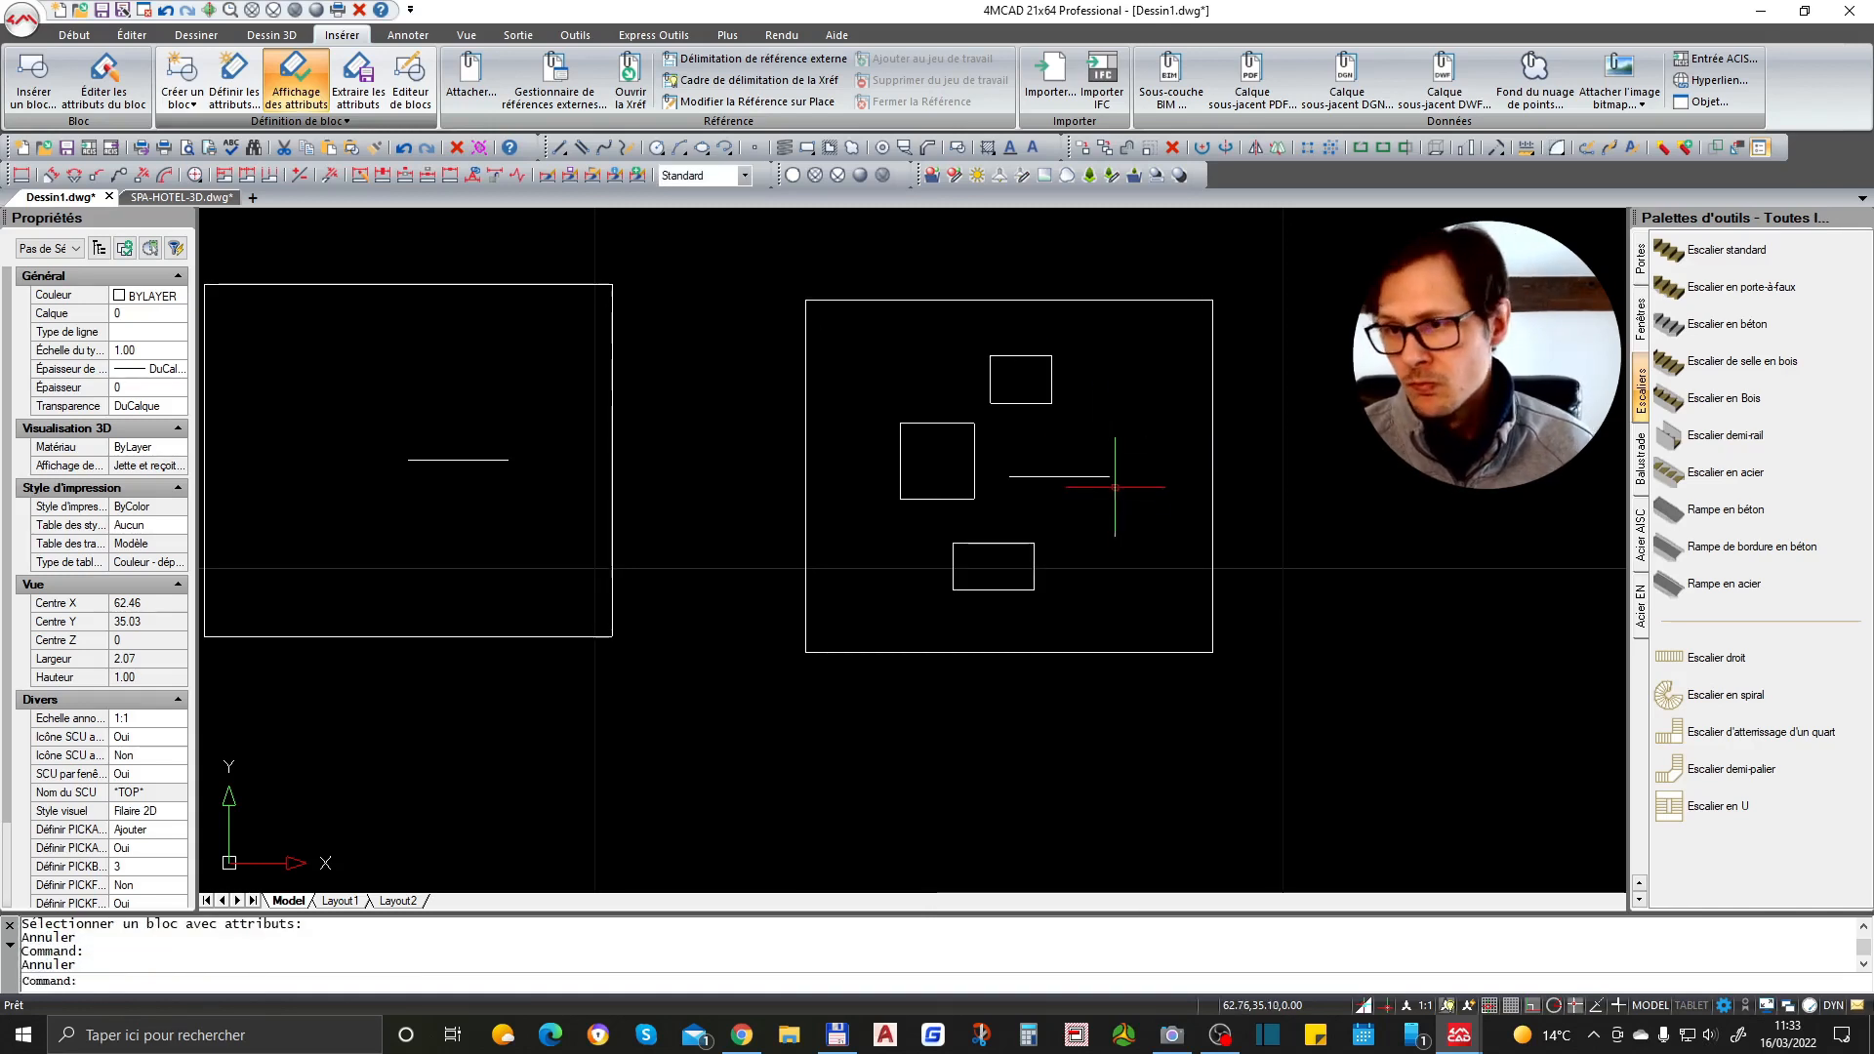
scroll(1215, 600, down, 3)
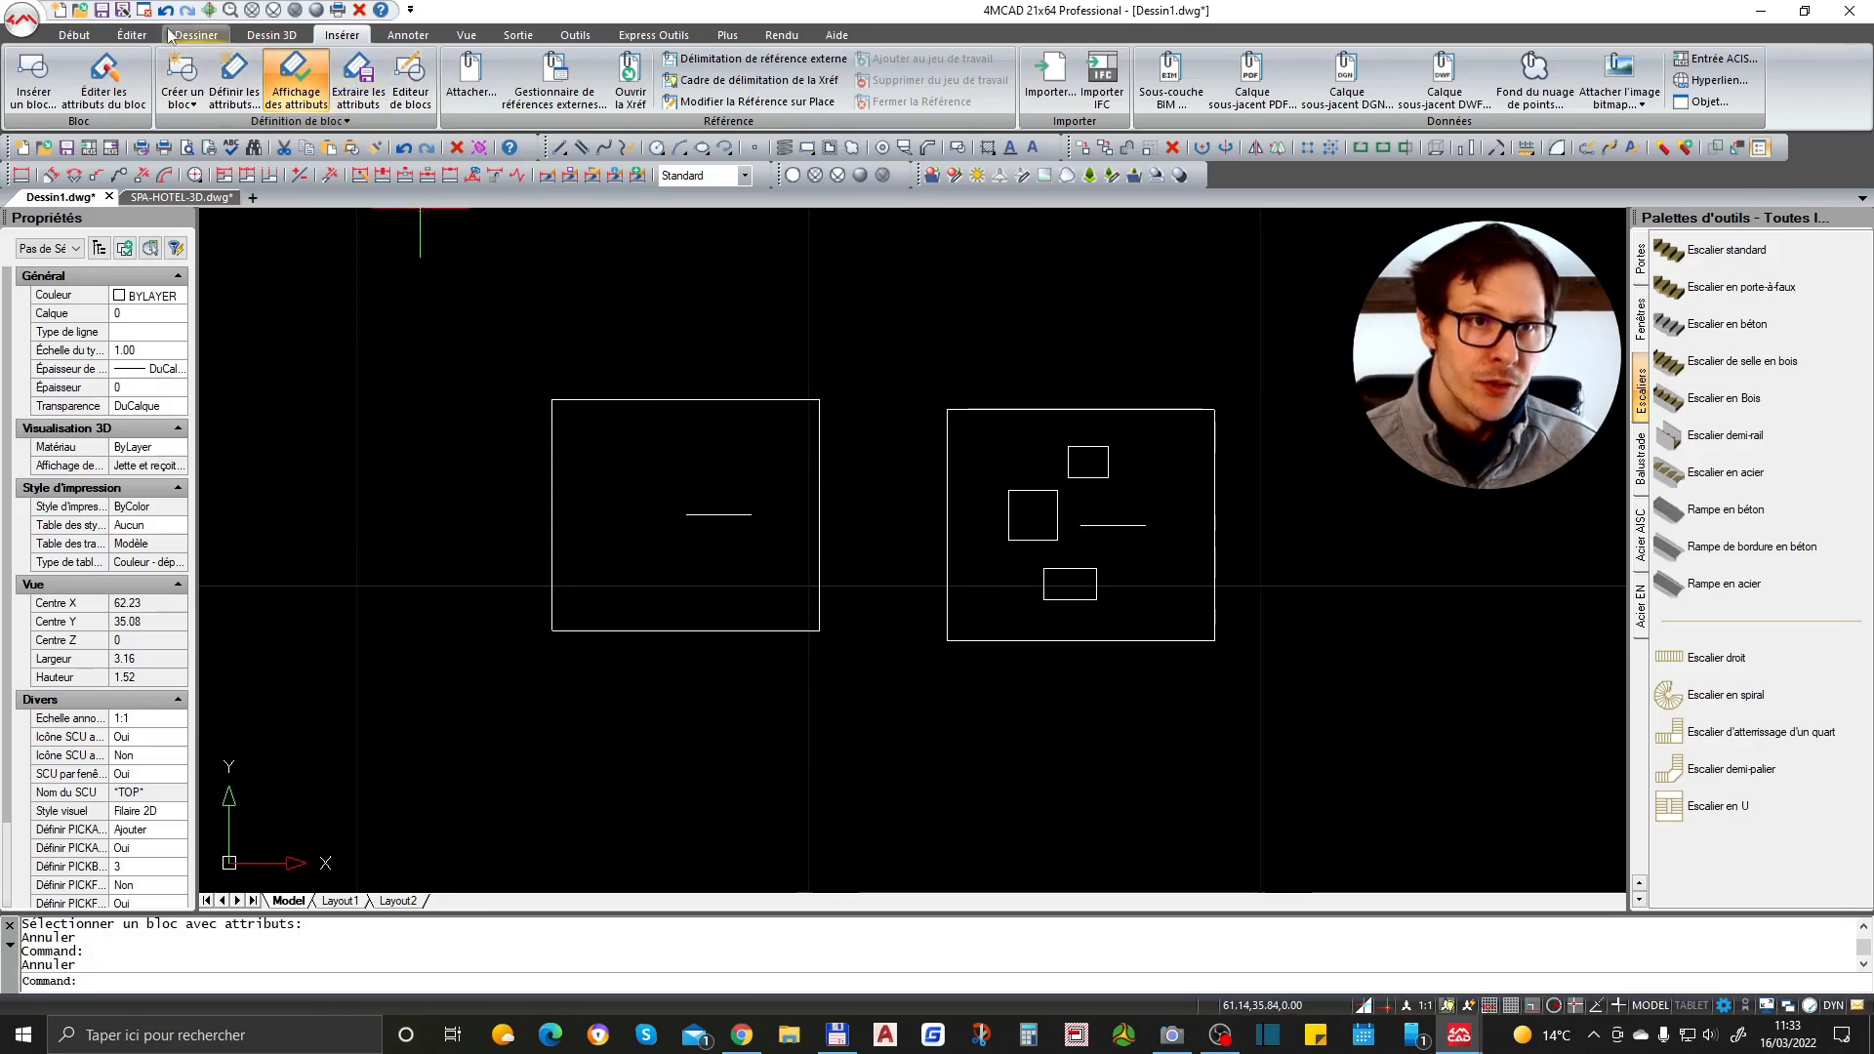
click(74, 35)
scroll(1132, 390, down, 3)
click(1353, 60)
click(1353, 60)
click(1341, 79)
click(1339, 80)
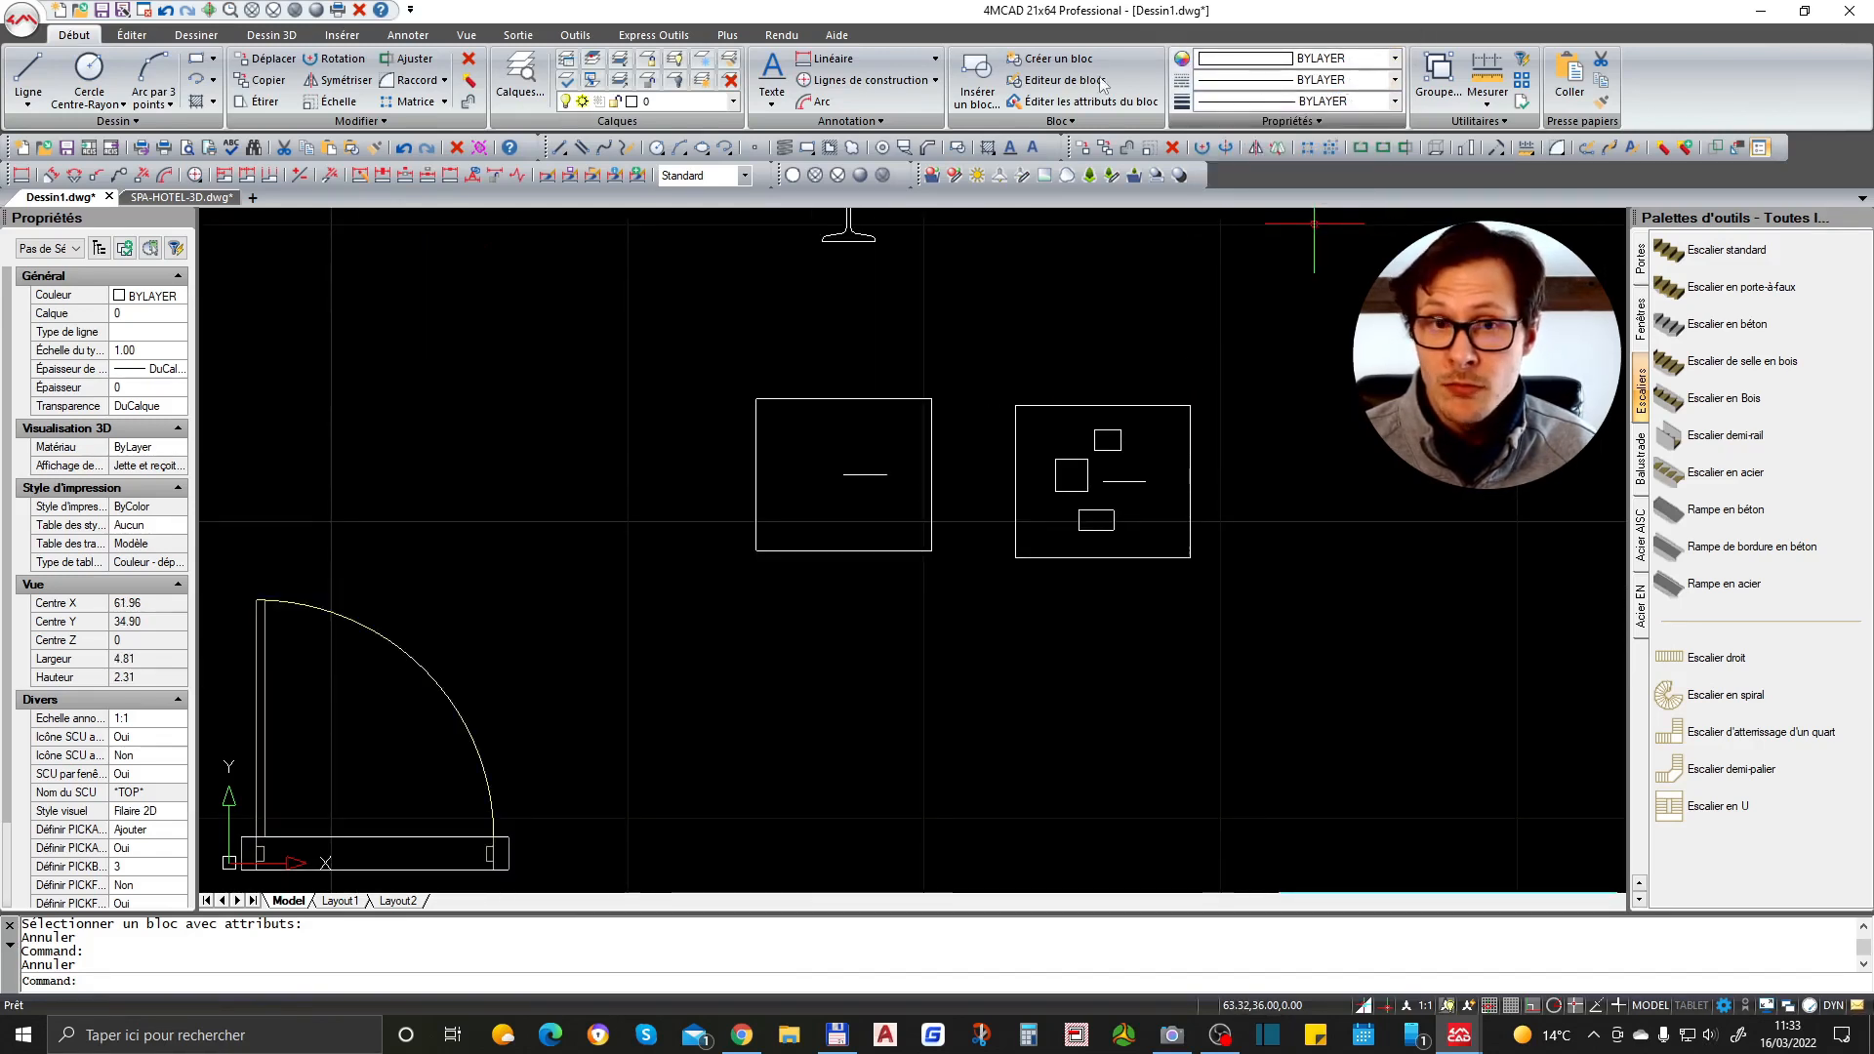
- Set the Properties palette to hide automatically
right_click(27, 230)
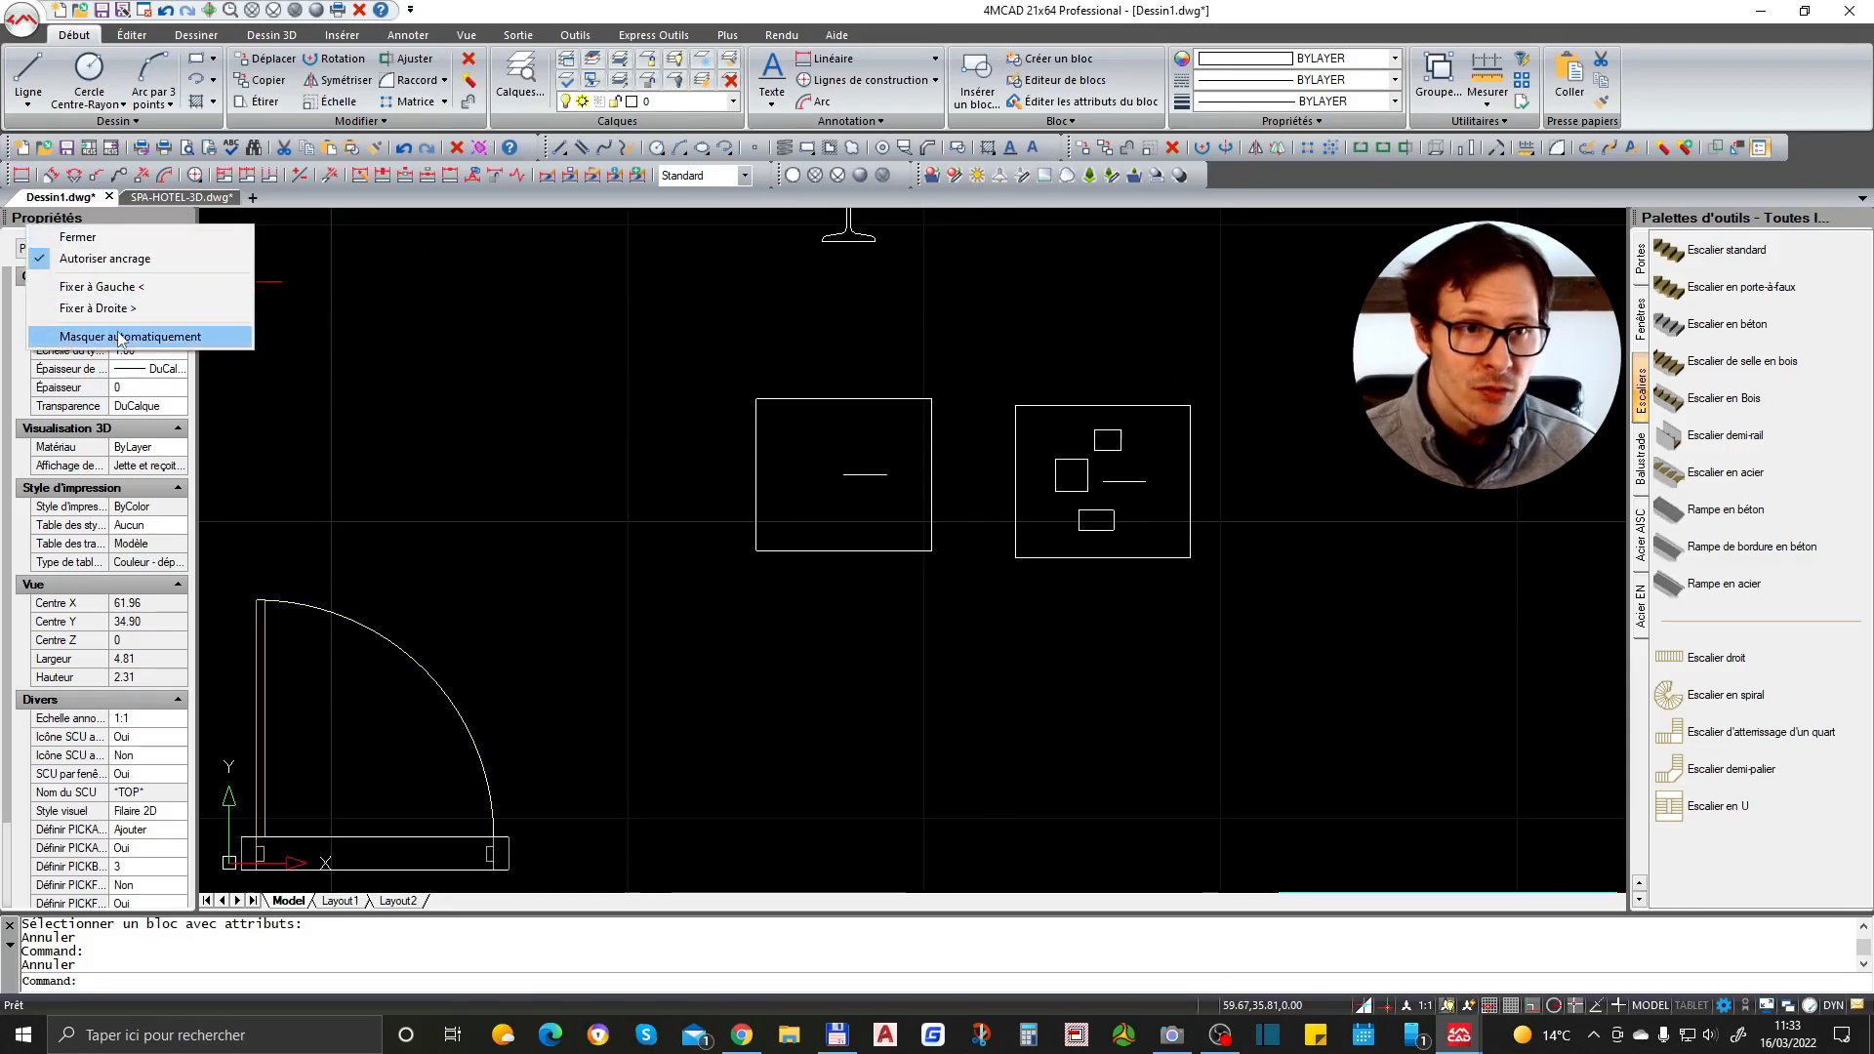
click(121, 286)
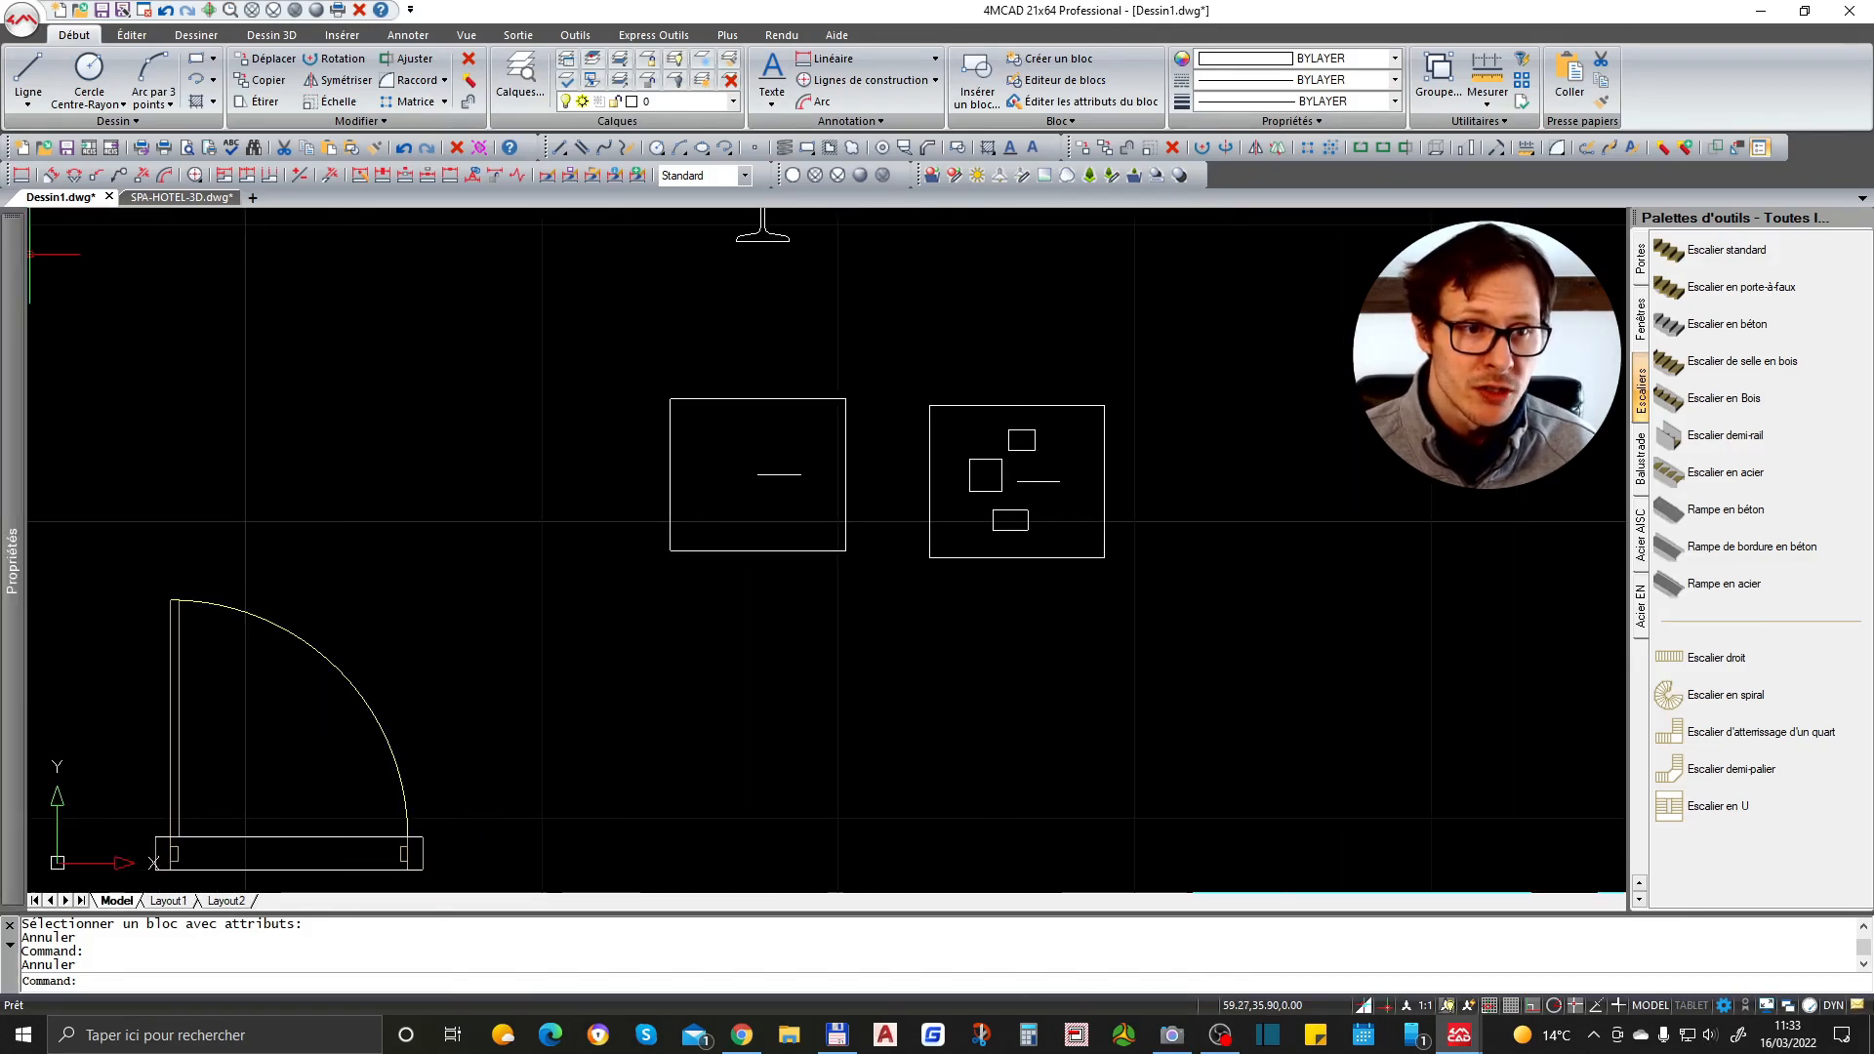
mouse_move(21, 388)
click(486, 367)
click(620, 399)
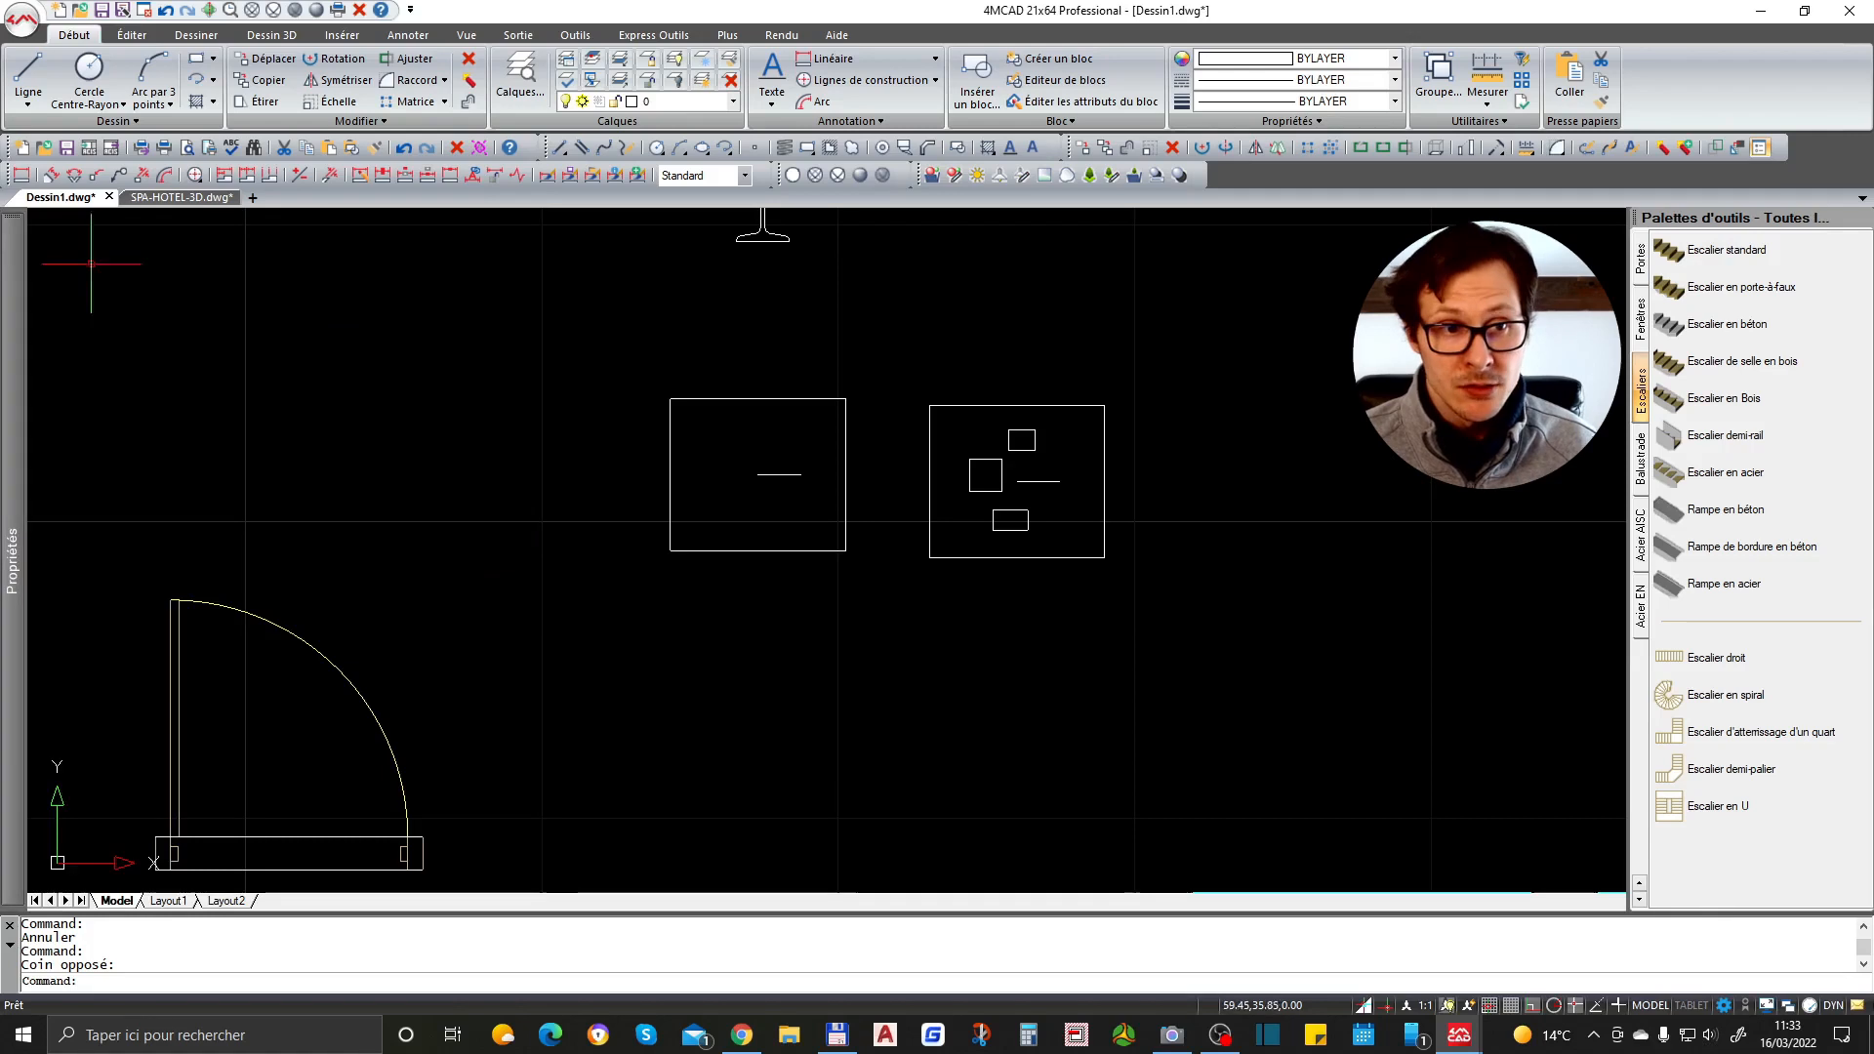
mouse_move(24, 291)
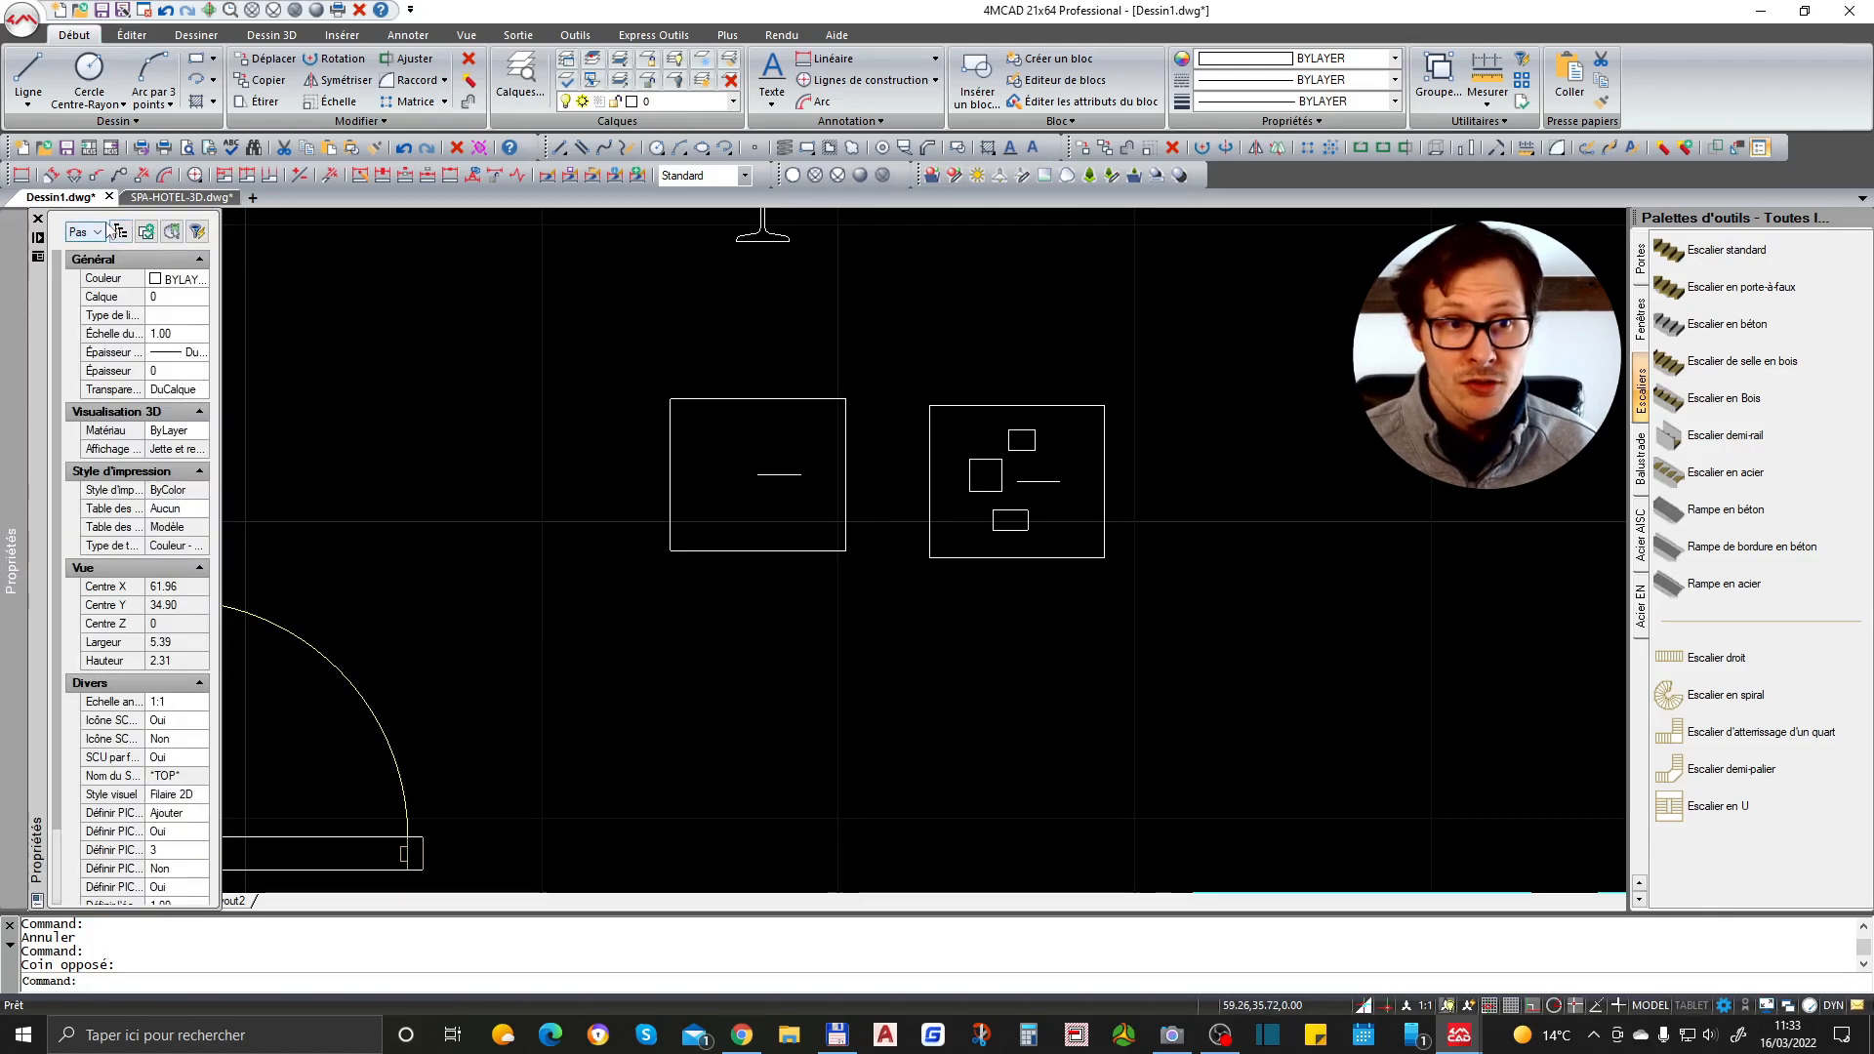
- Dock the Properties palette on the left and turn its auto-hide off
right_click(35, 295)
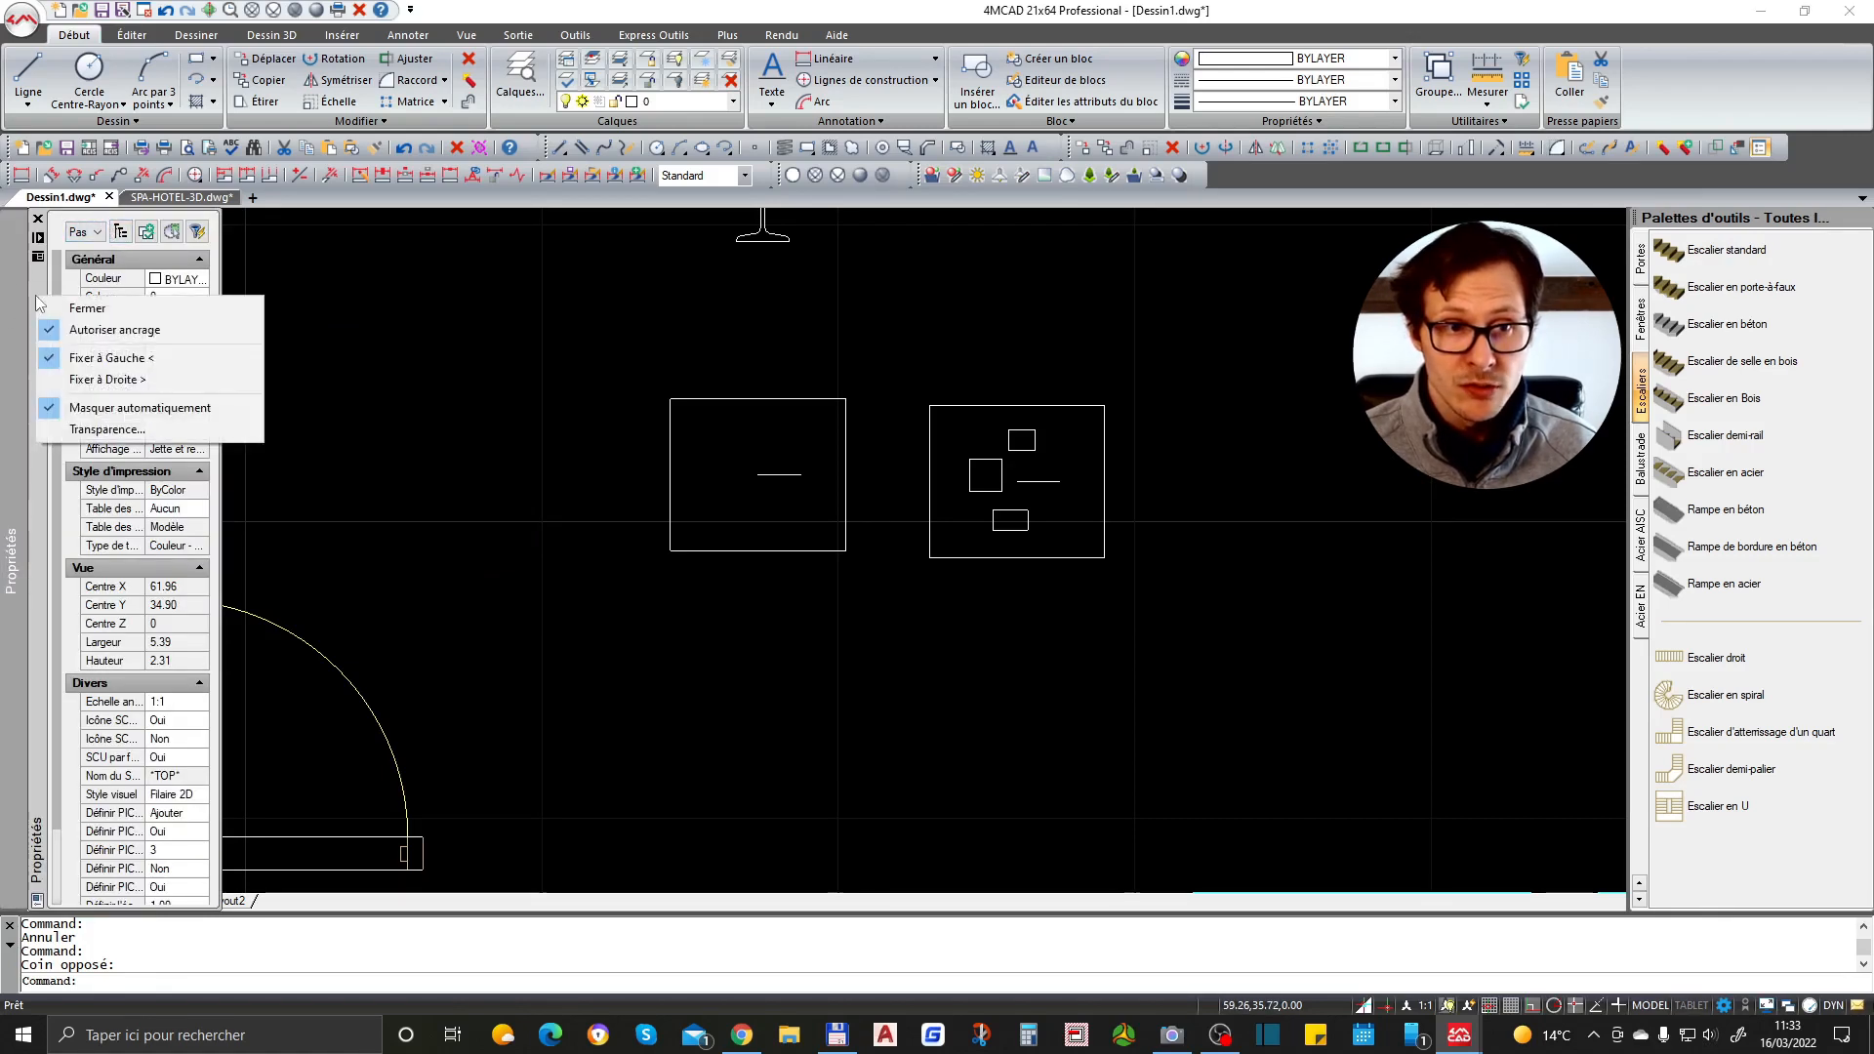
click(125, 361)
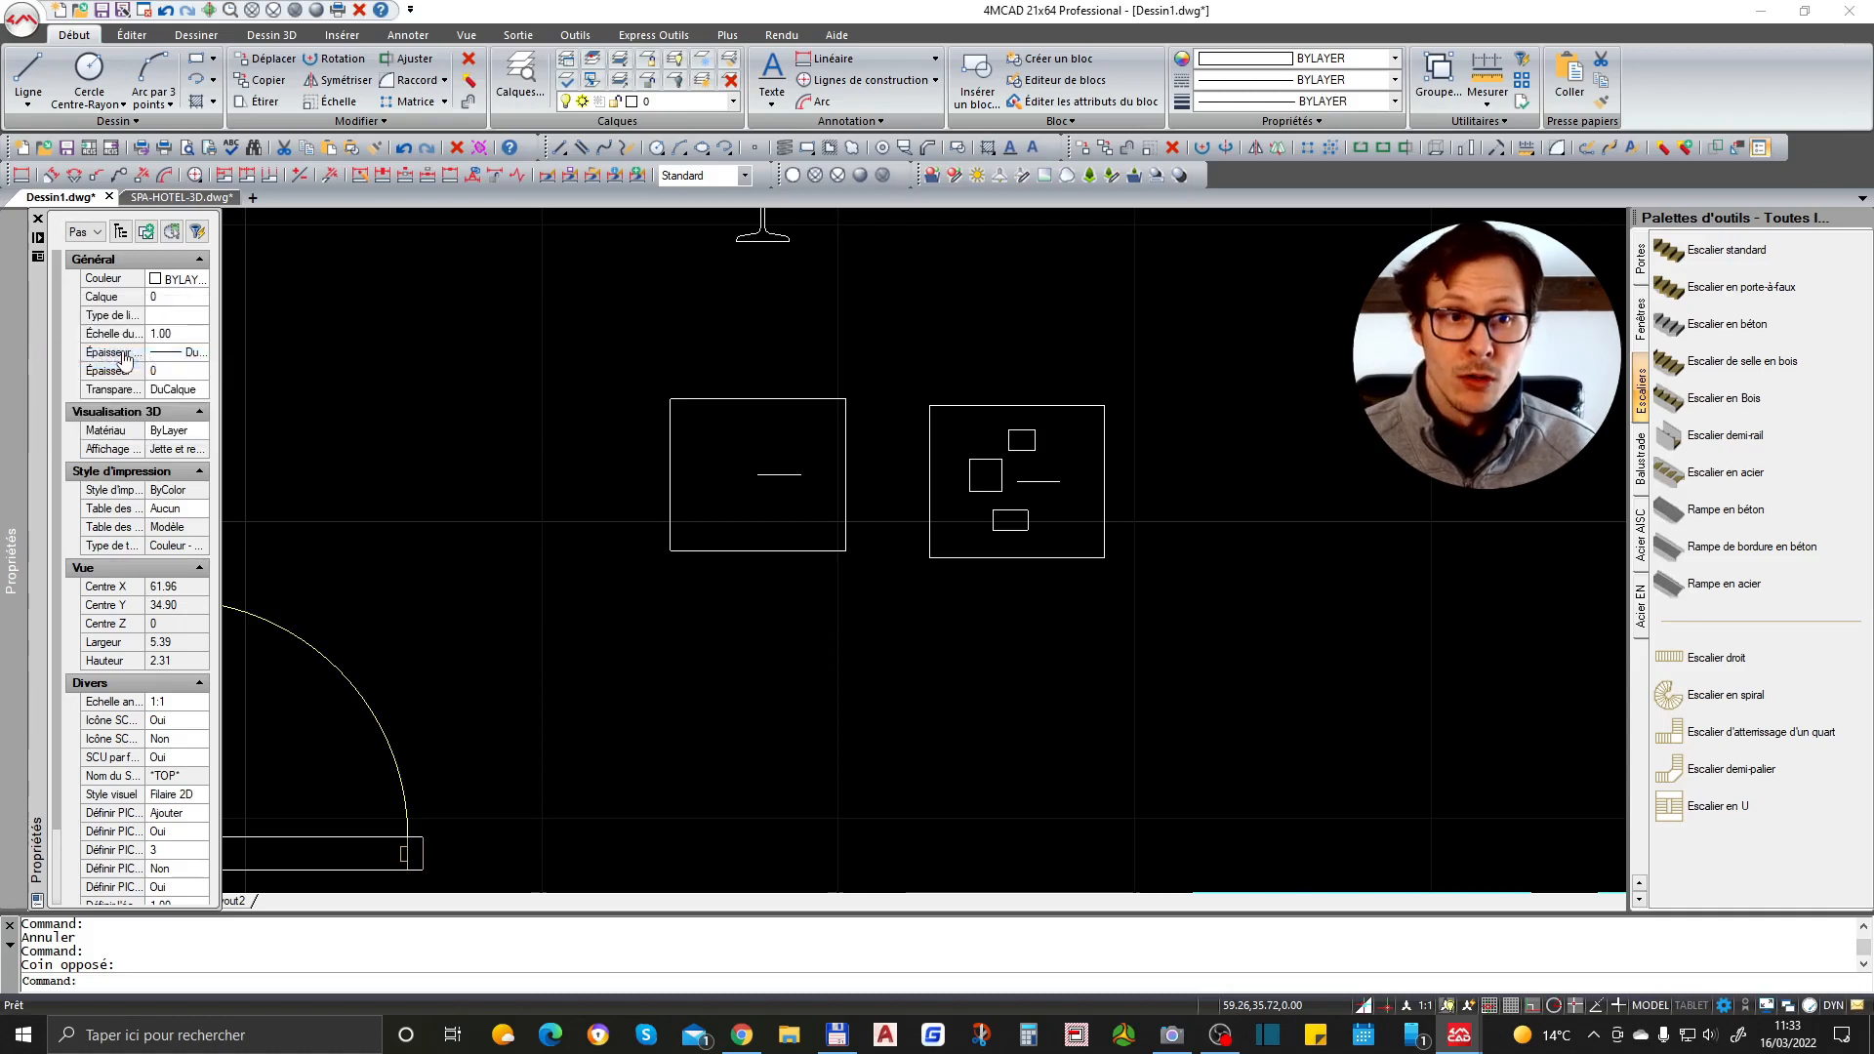
right_click(13, 289)
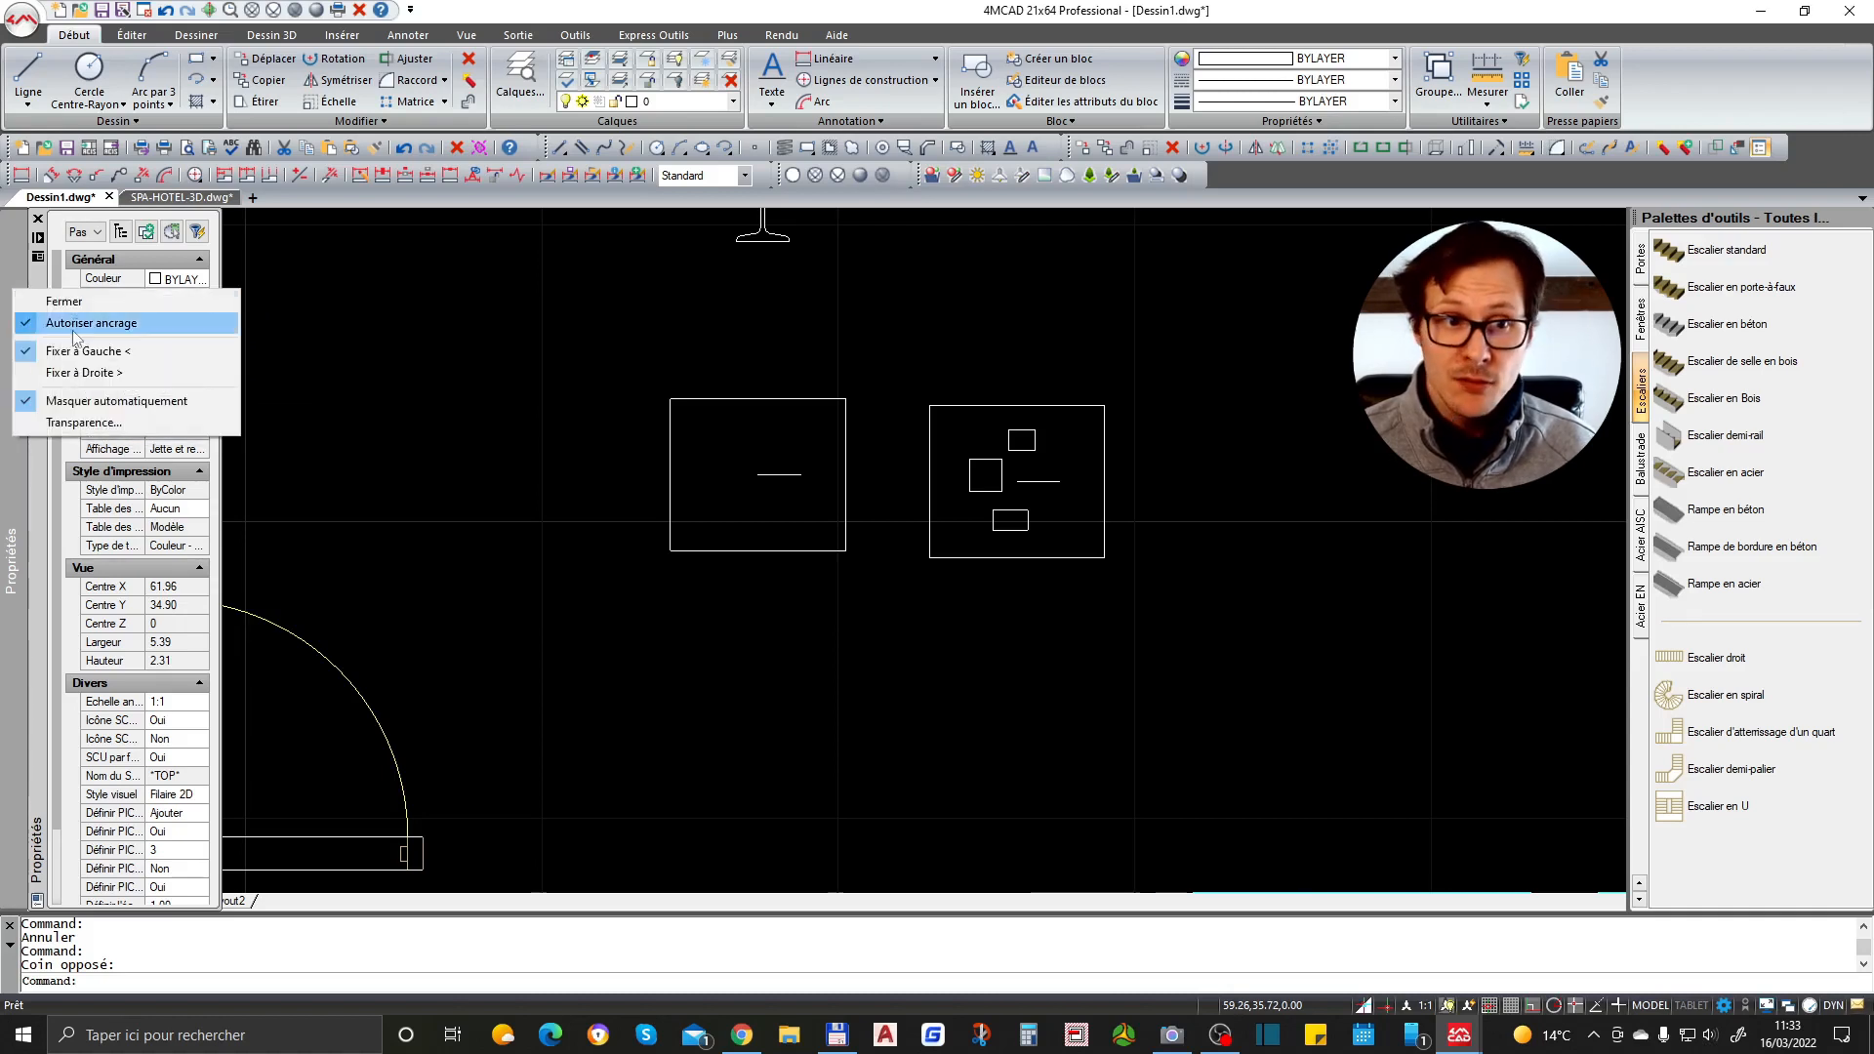
click(151, 401)
click(454, 390)
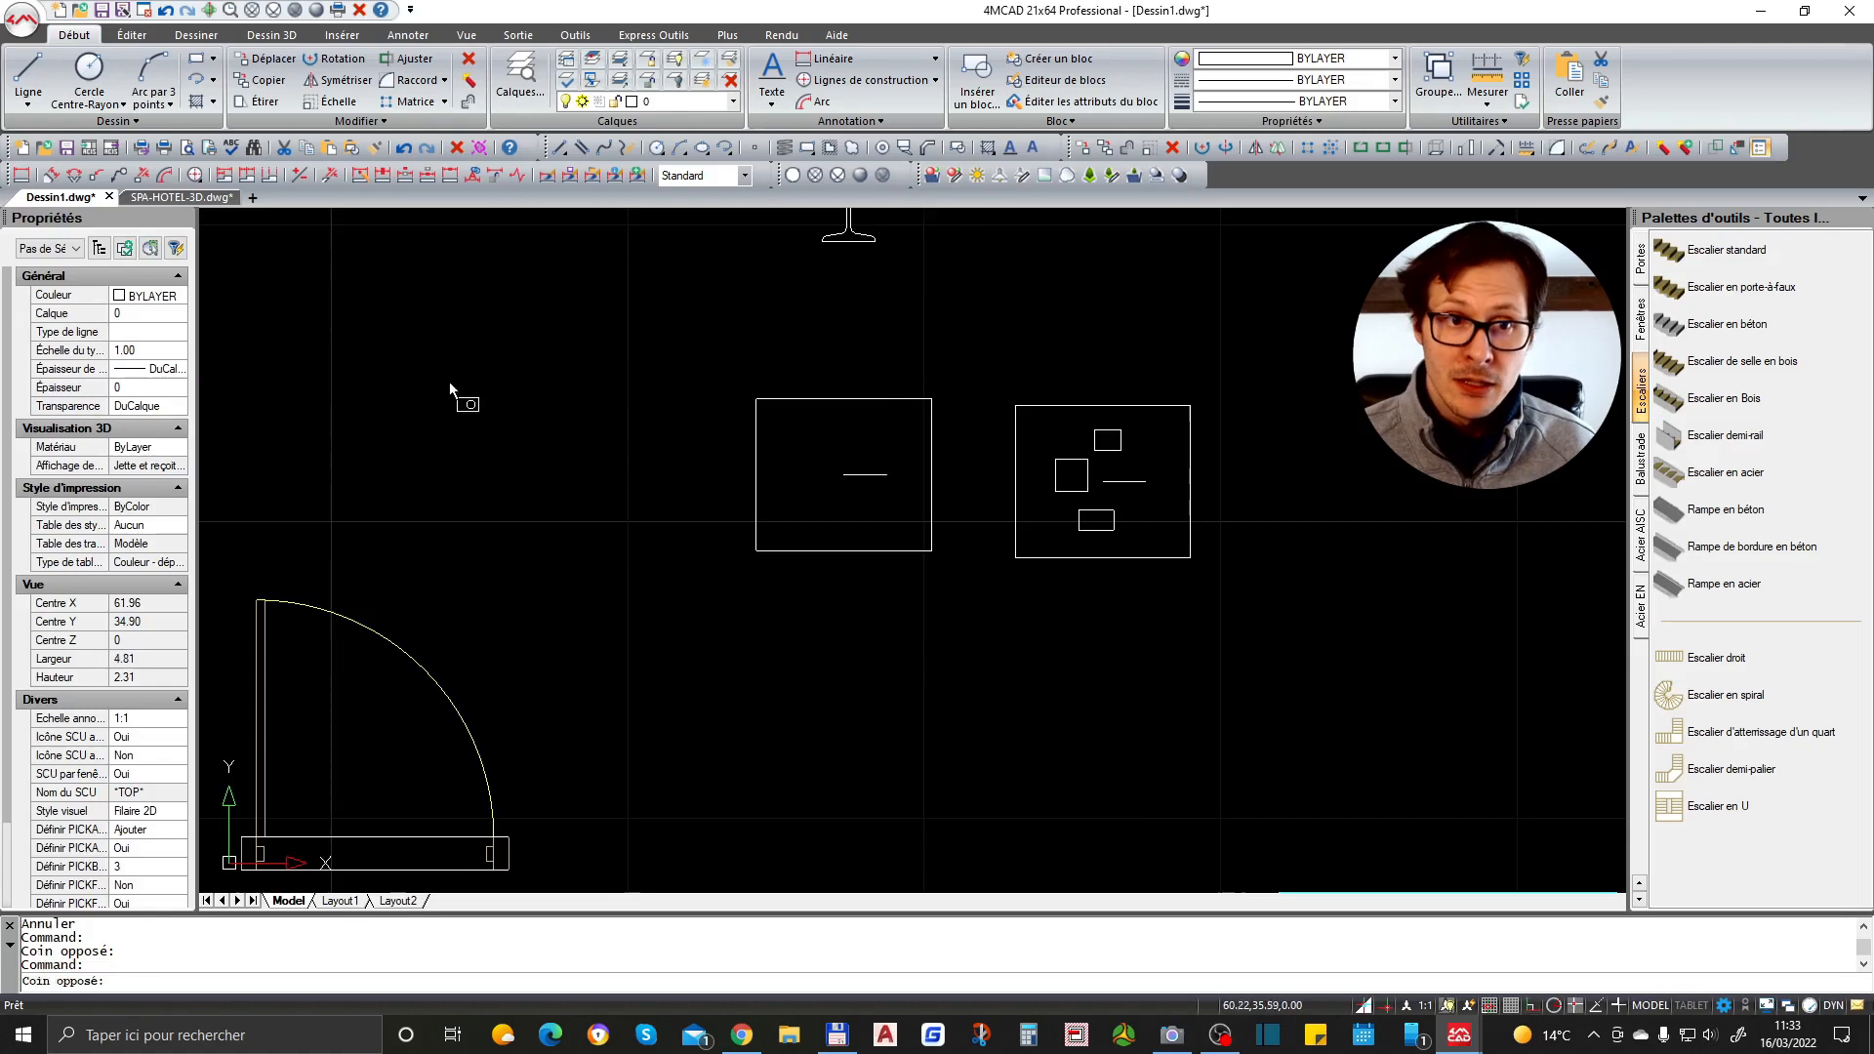
click(454, 390)
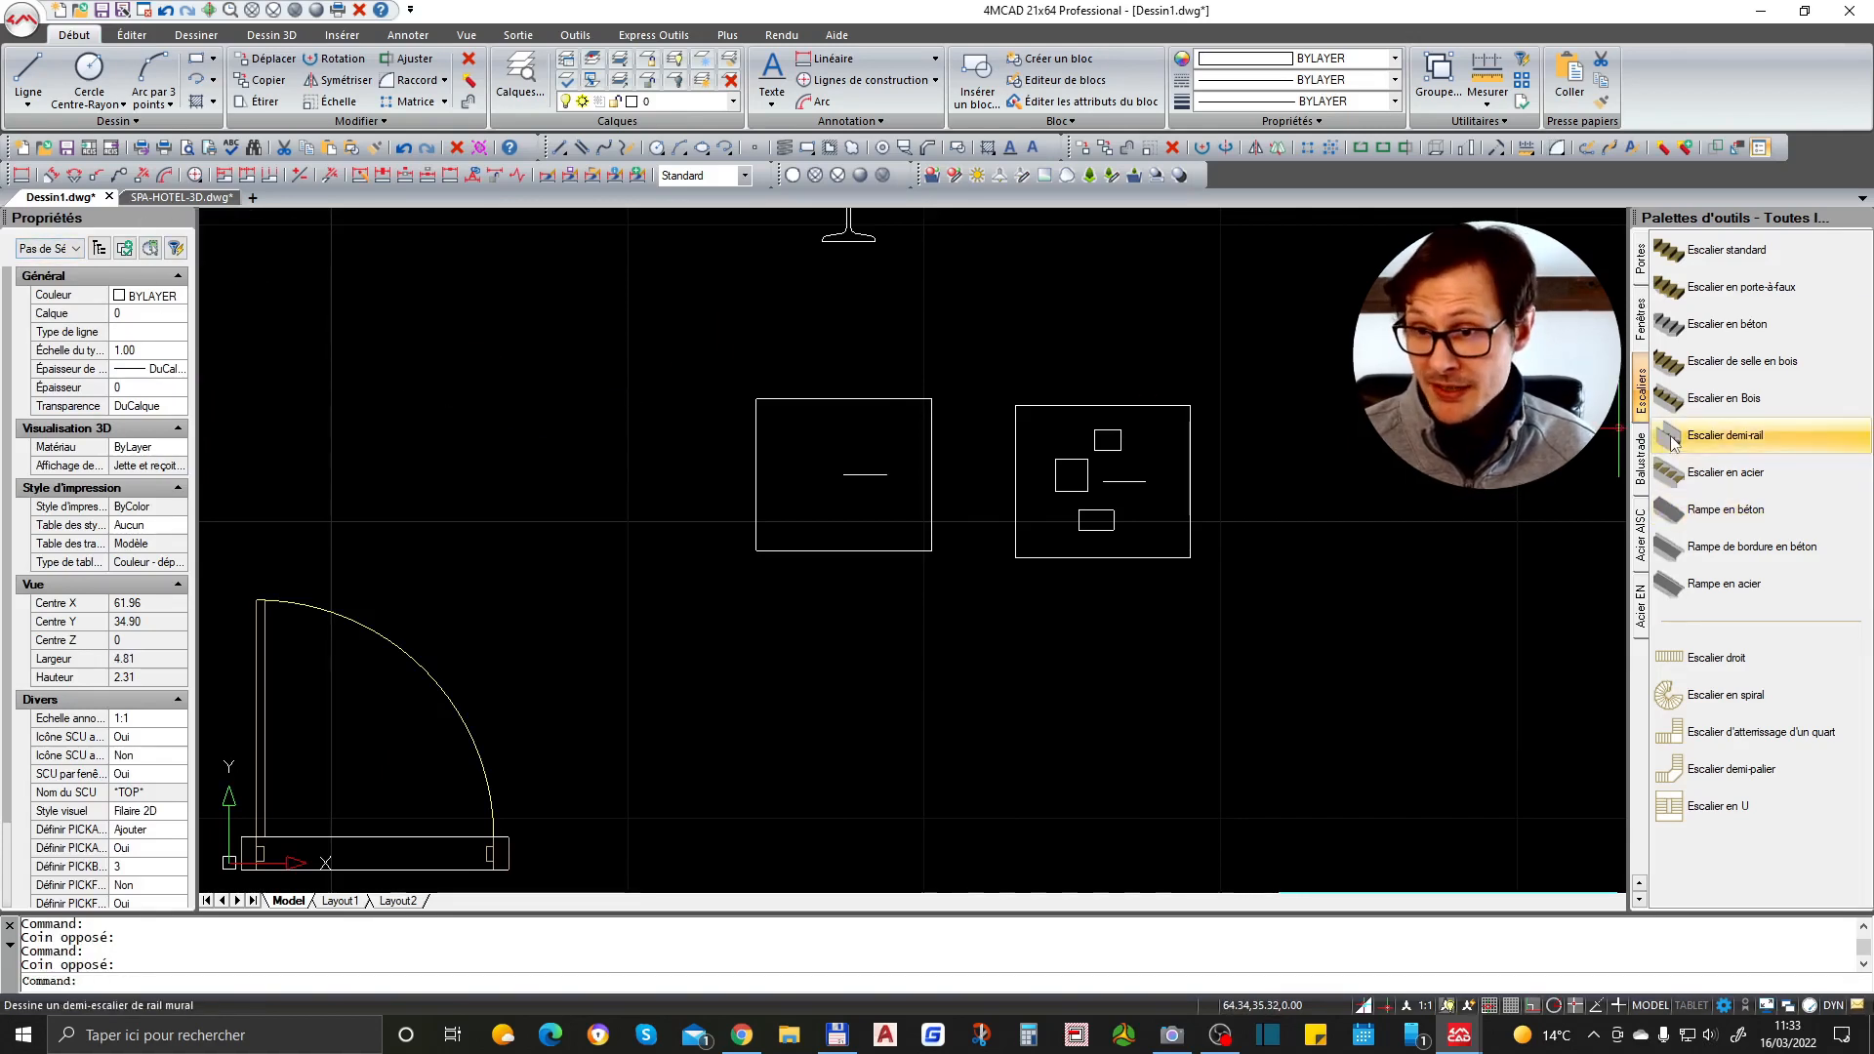
- Browse the tool palette categories, from railings and steel sections back to doors
click(1642, 460)
click(1644, 524)
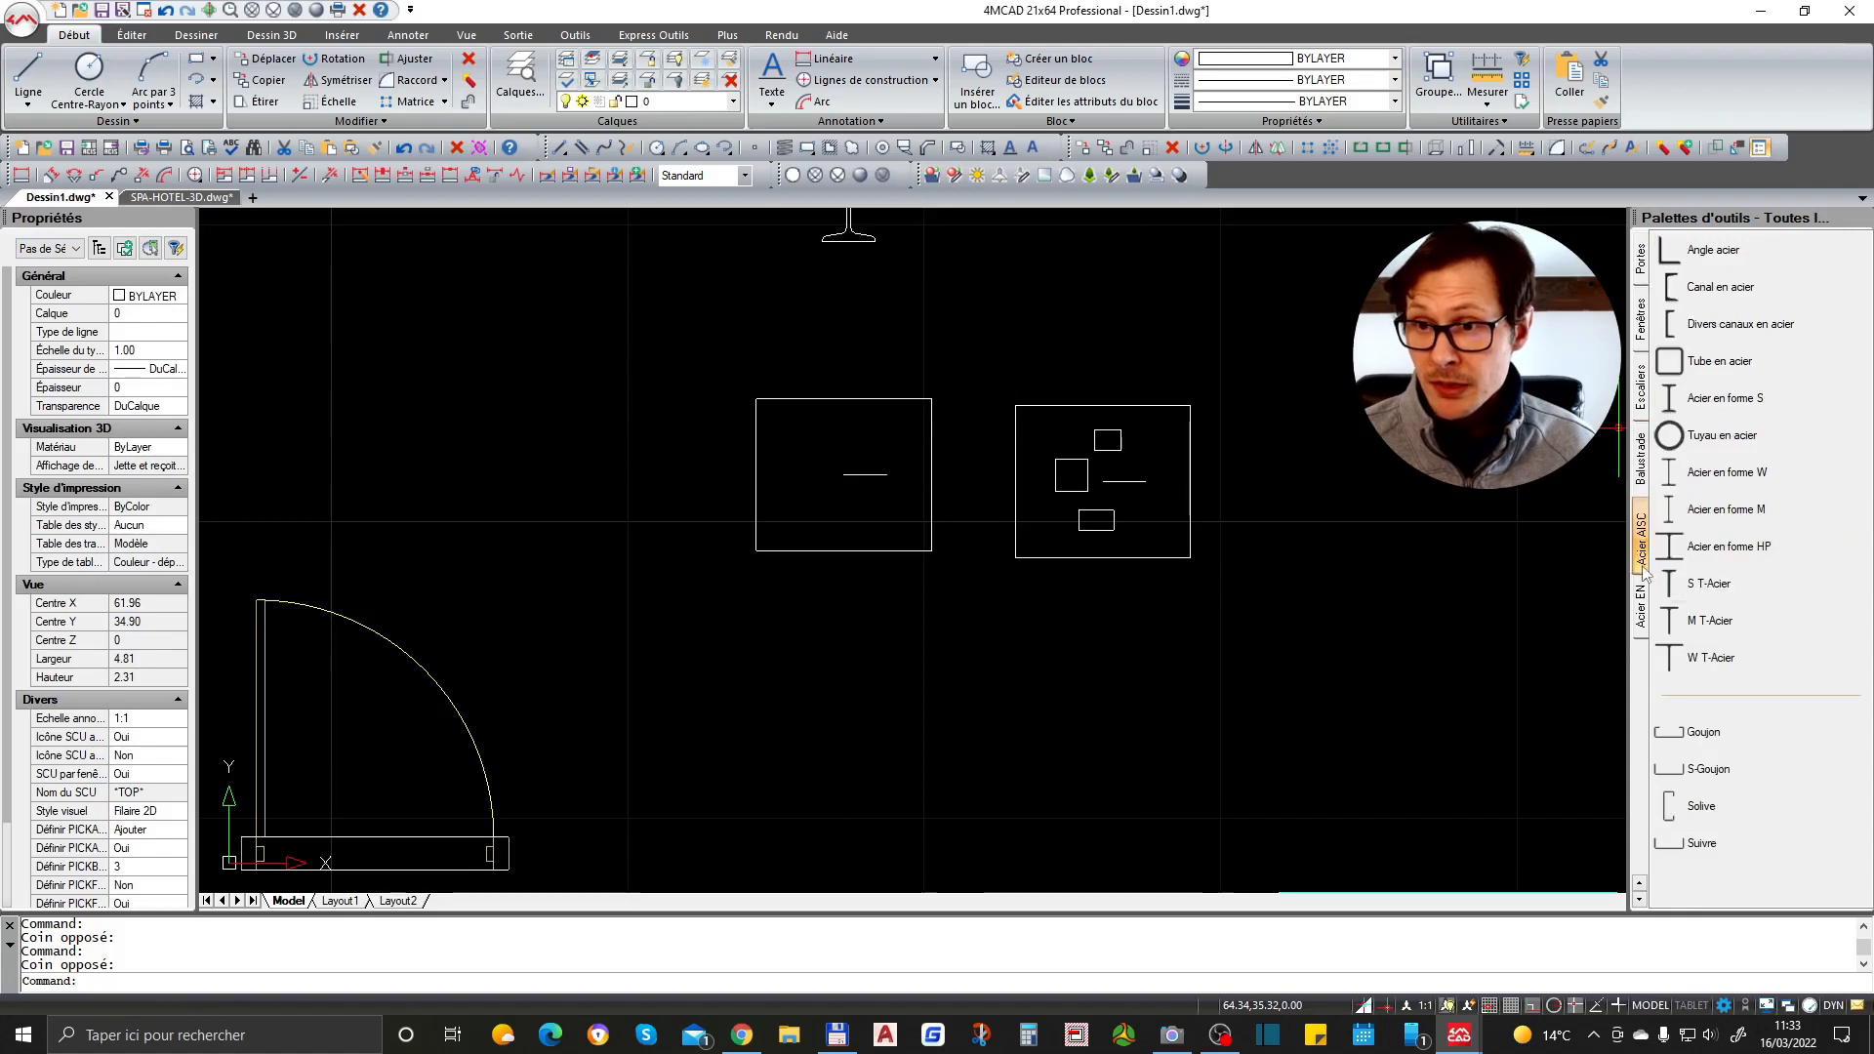
click(1645, 605)
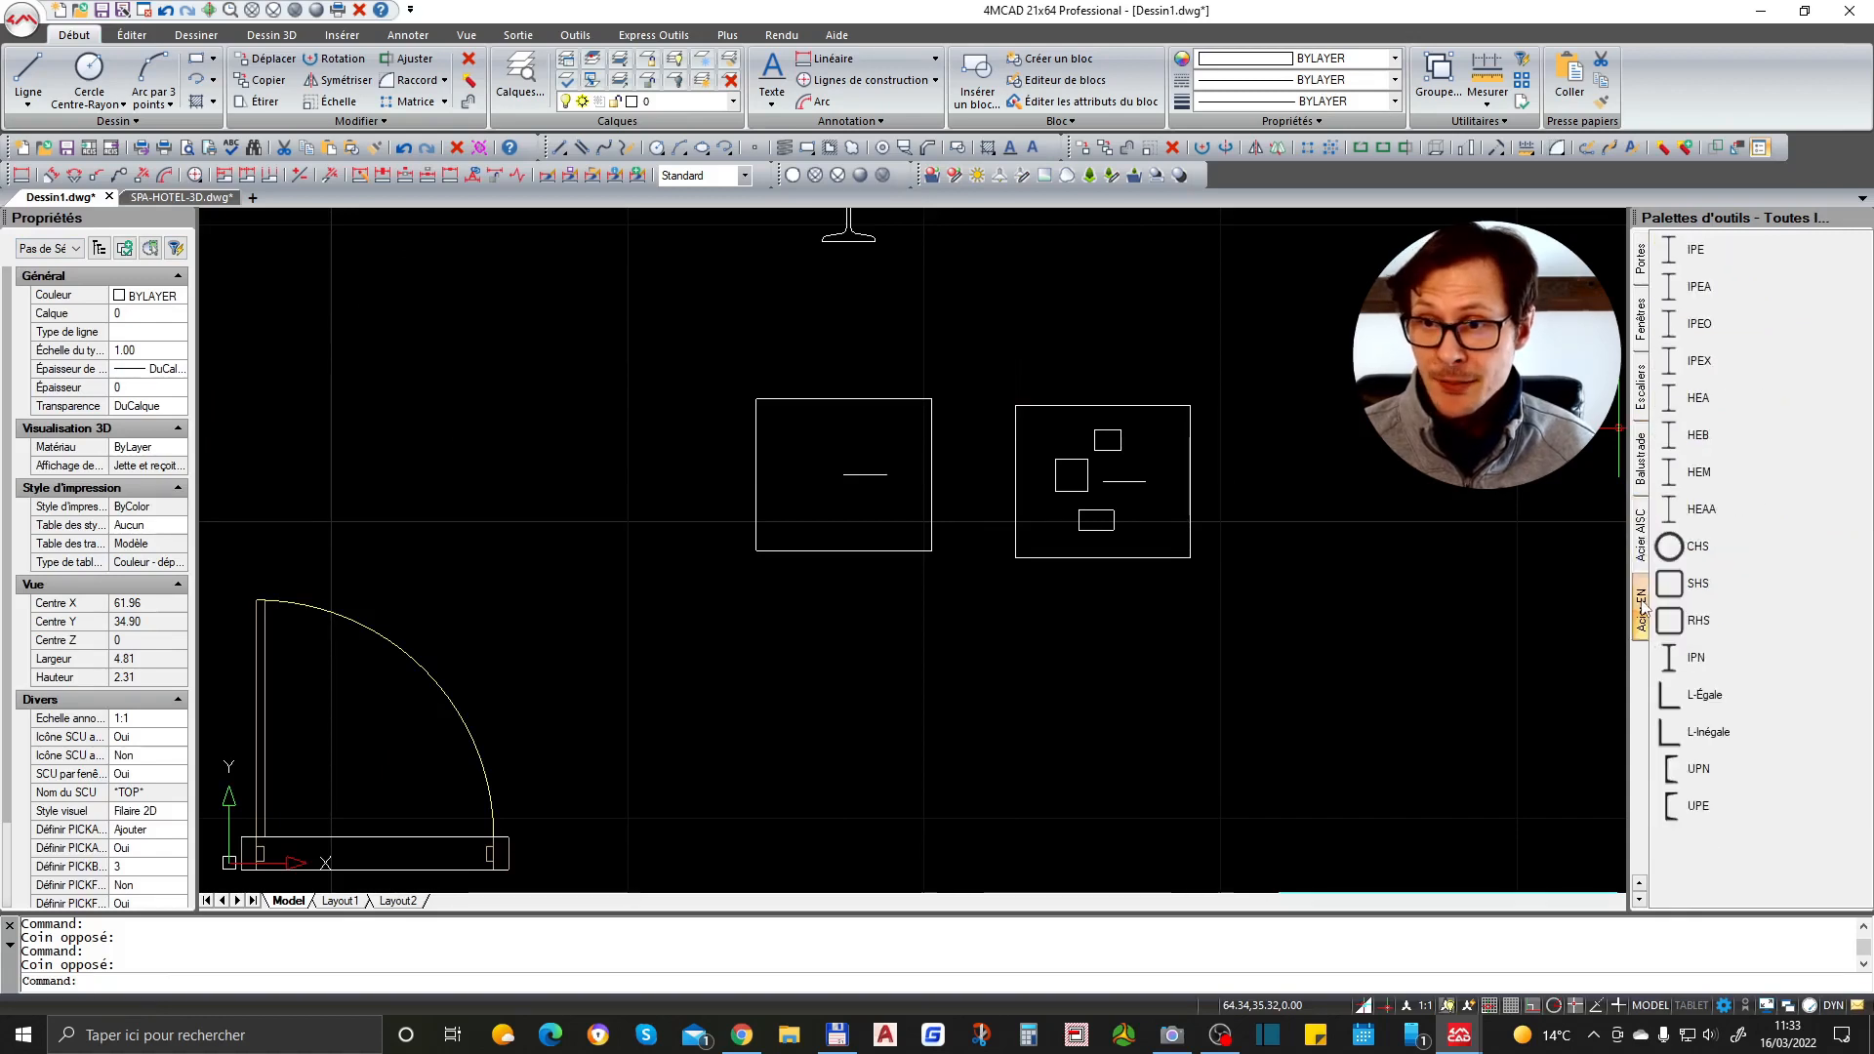
click(1639, 270)
click(396, 252)
key(Escape)
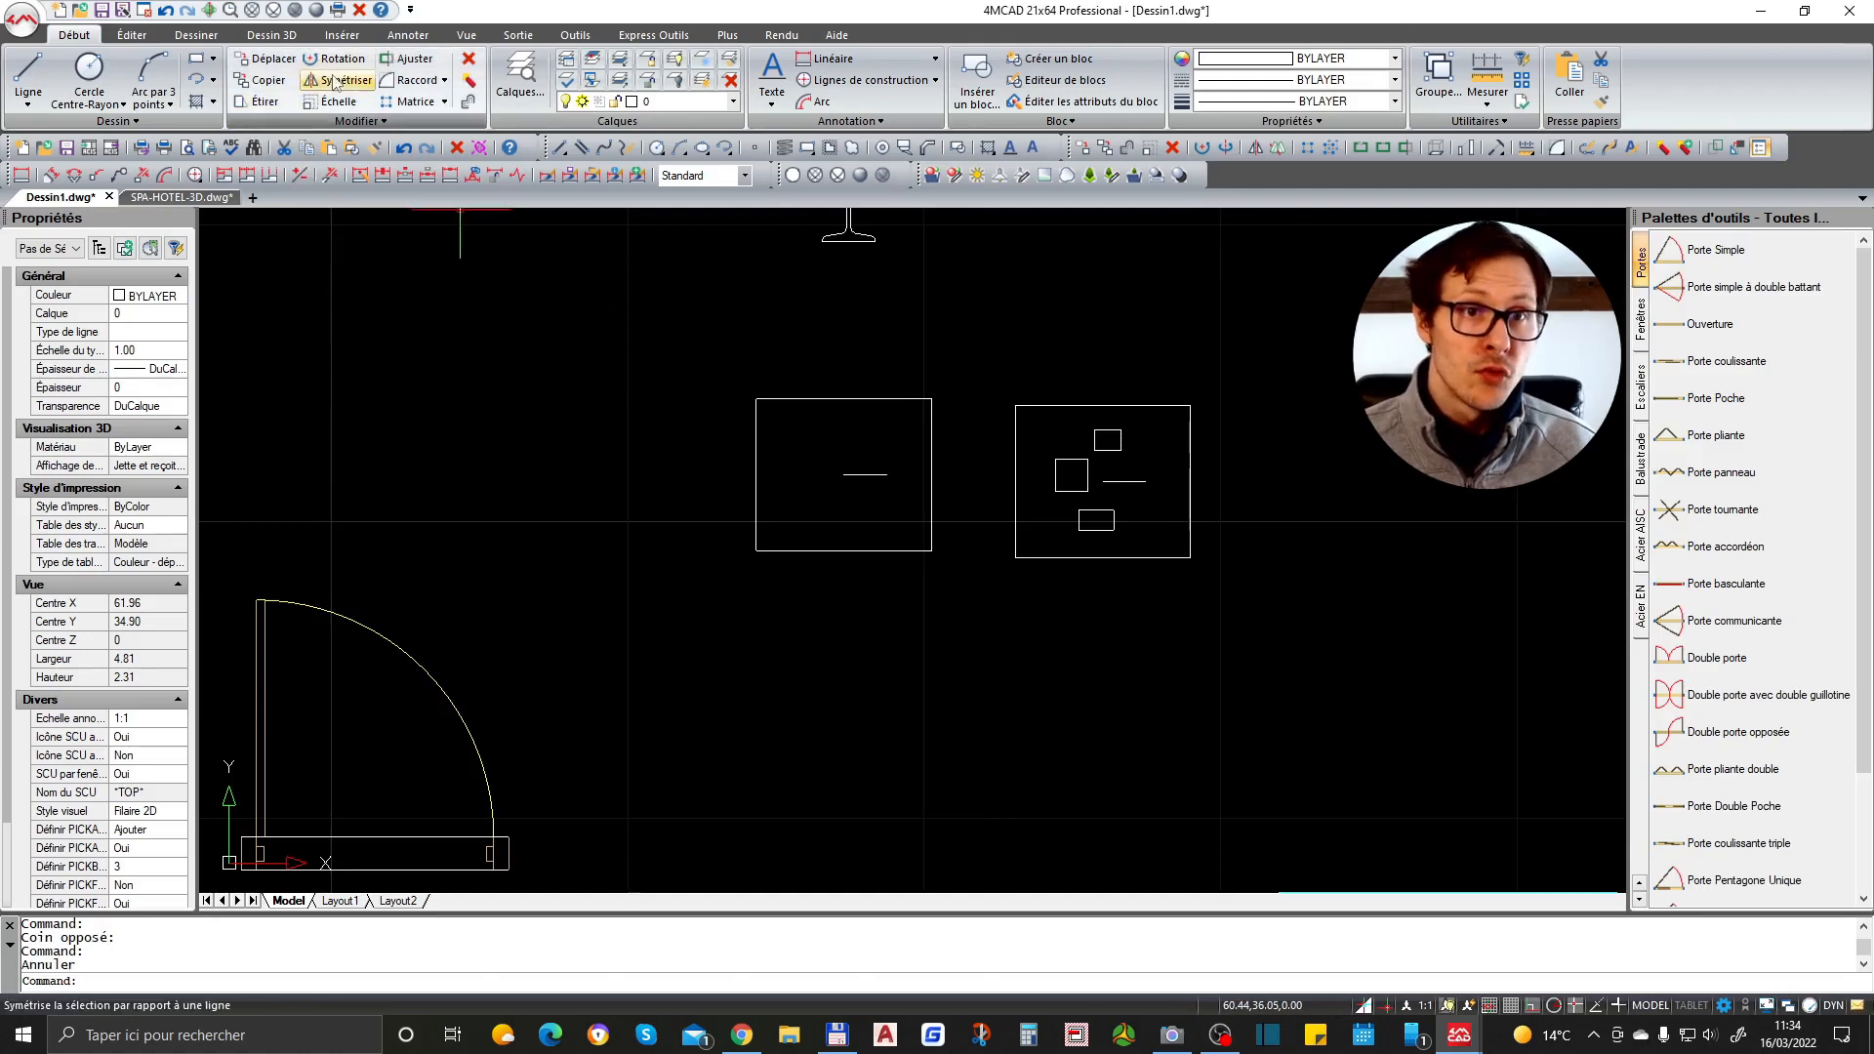
click(336, 122)
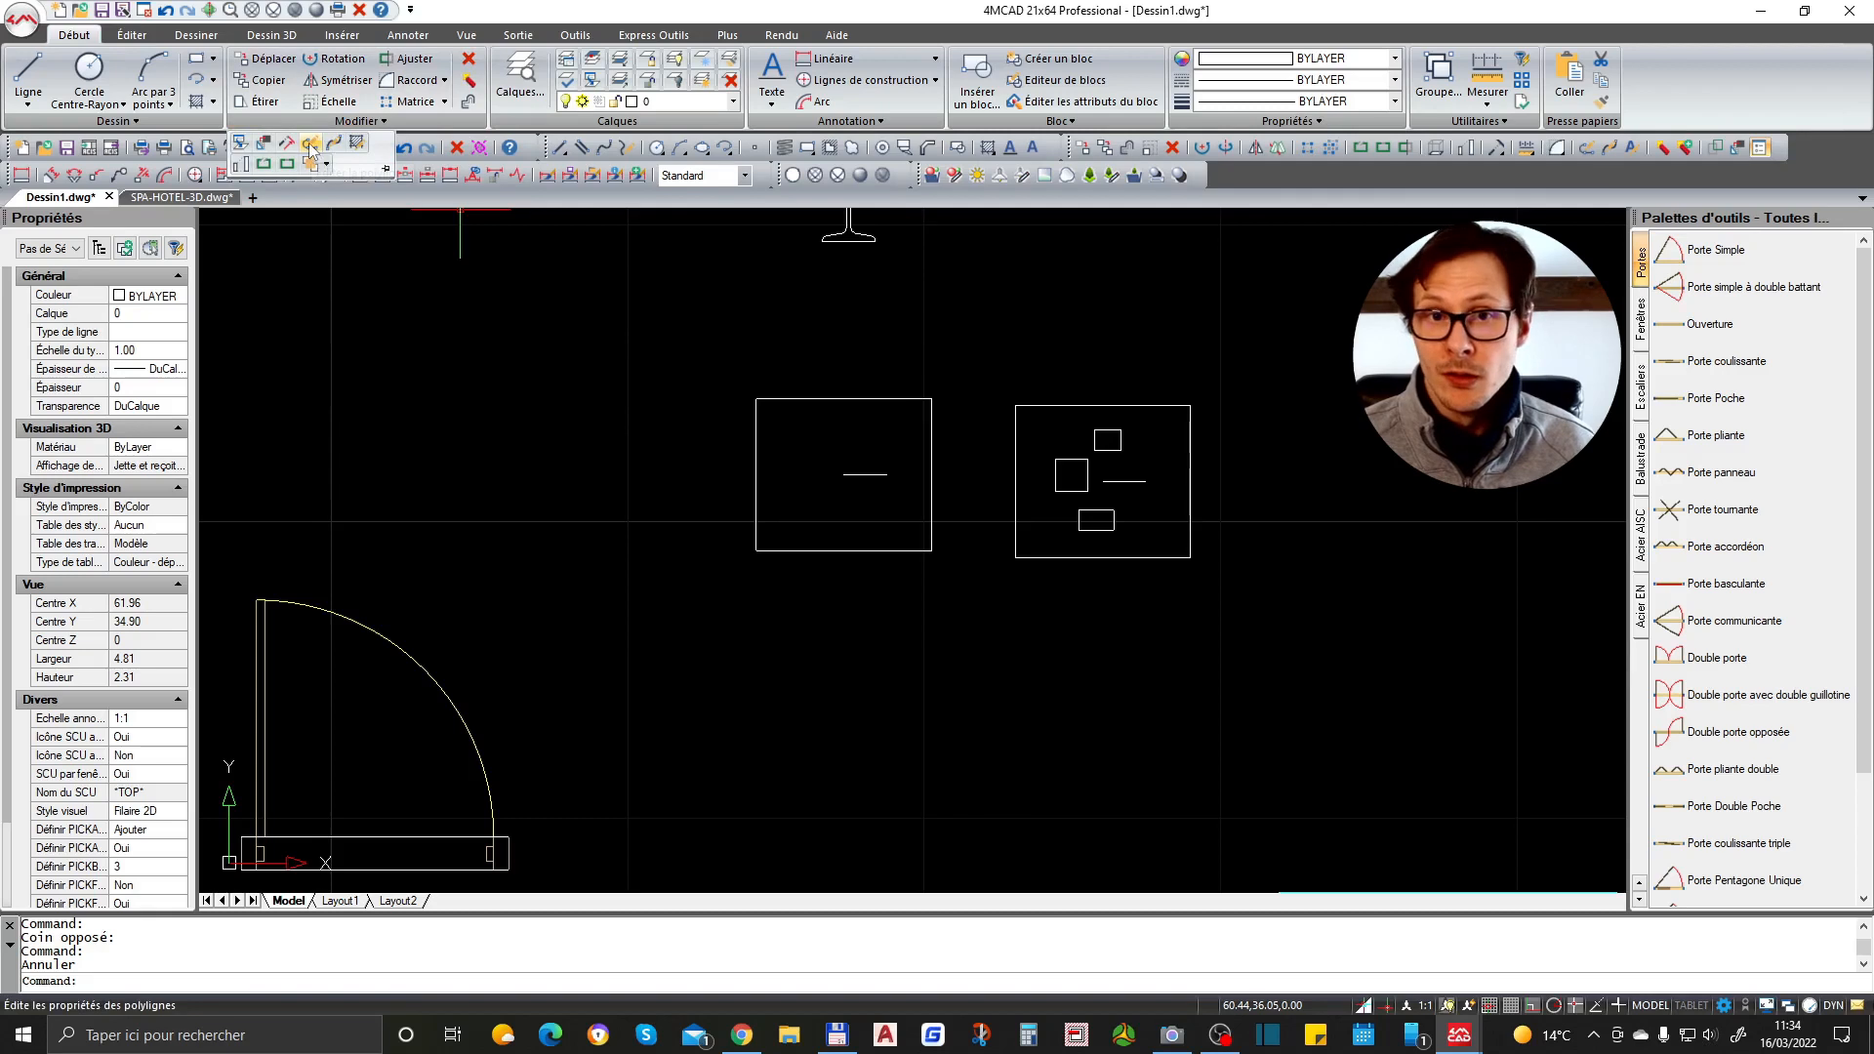
key(Escape)
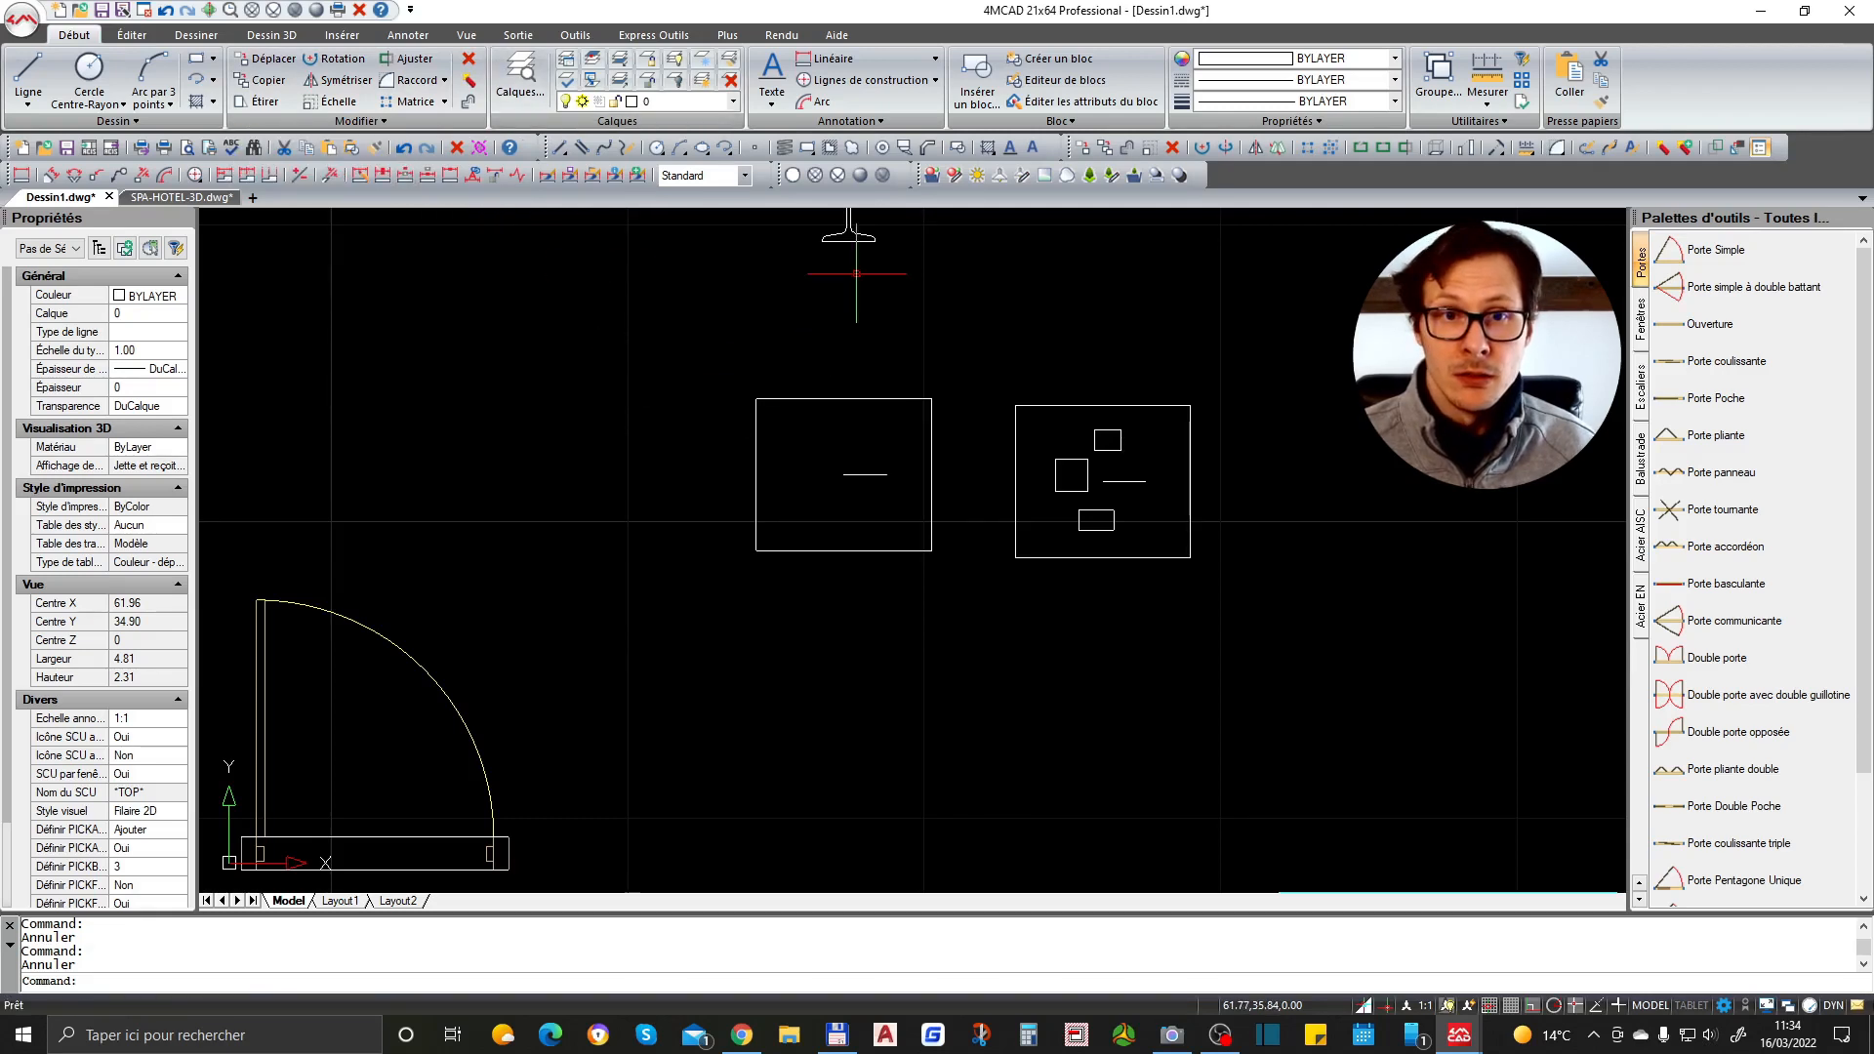
- Browse the Insérer, Annoter, Sortie and Outils ribbon tabs, including the dimension options
click(342, 35)
click(399, 41)
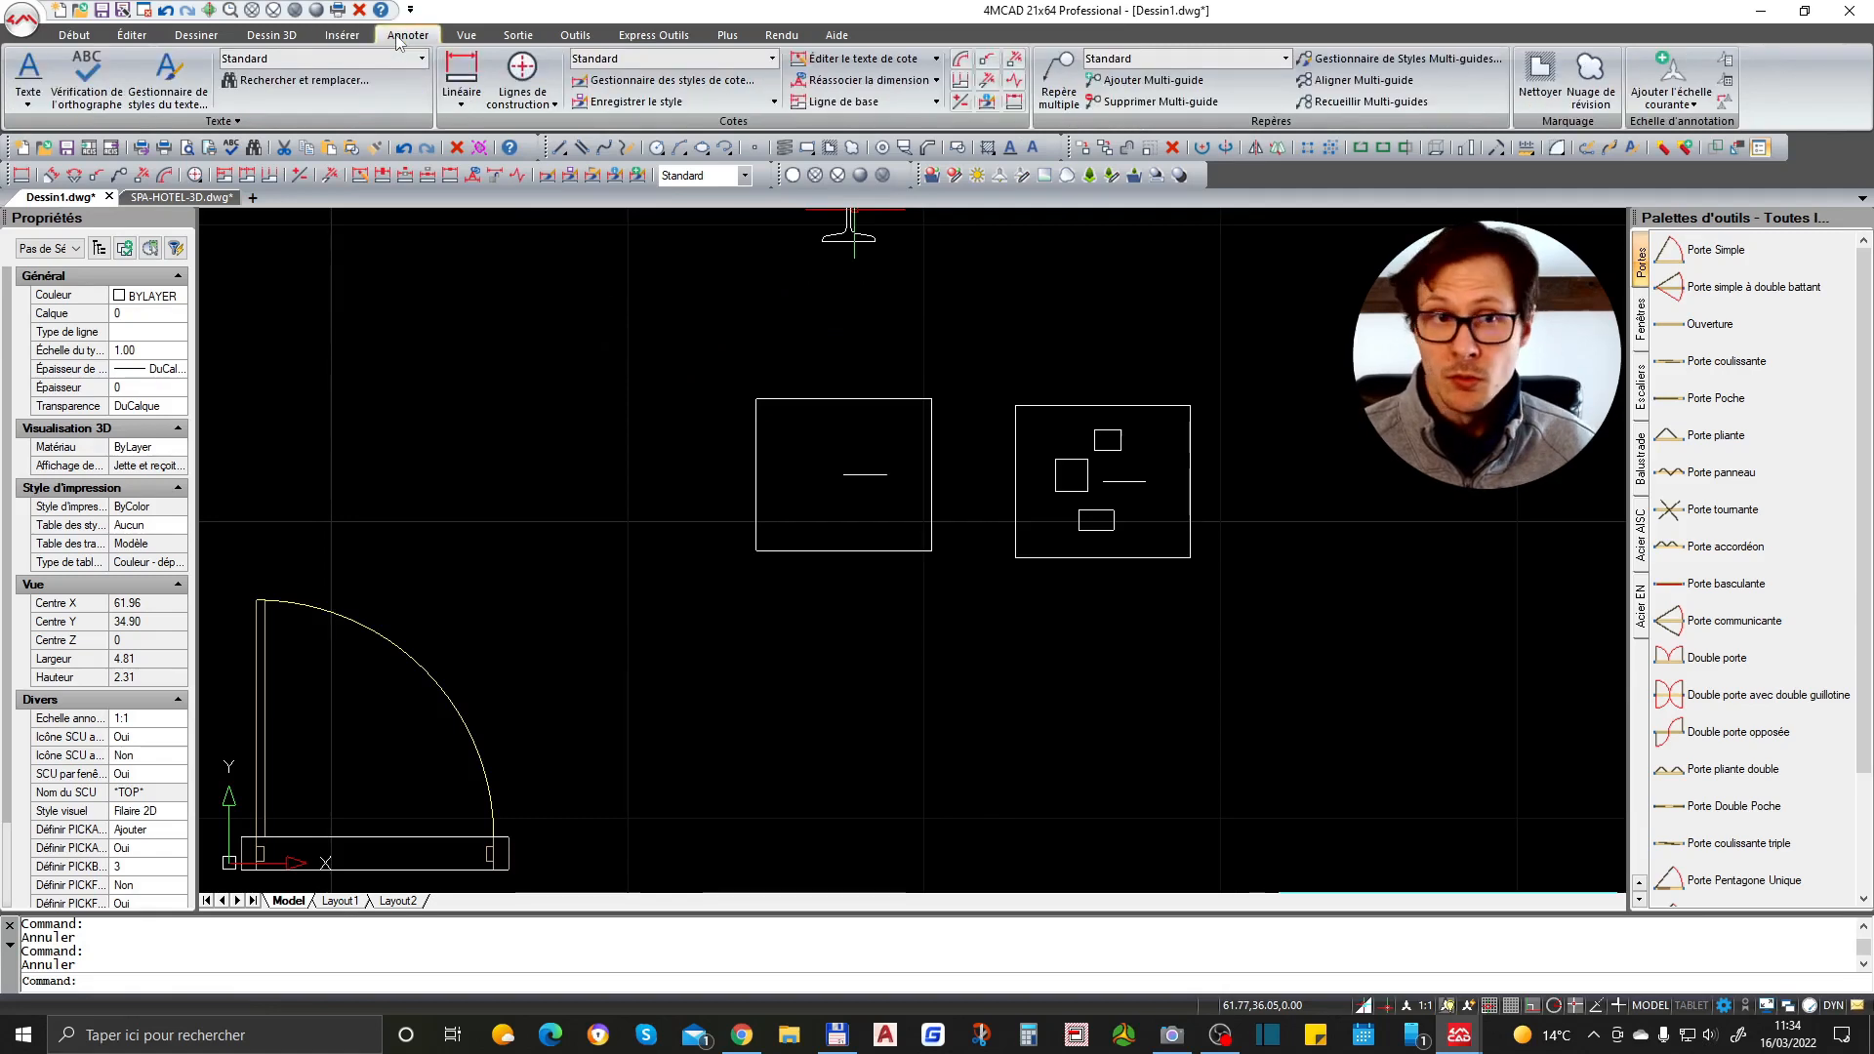
click(461, 97)
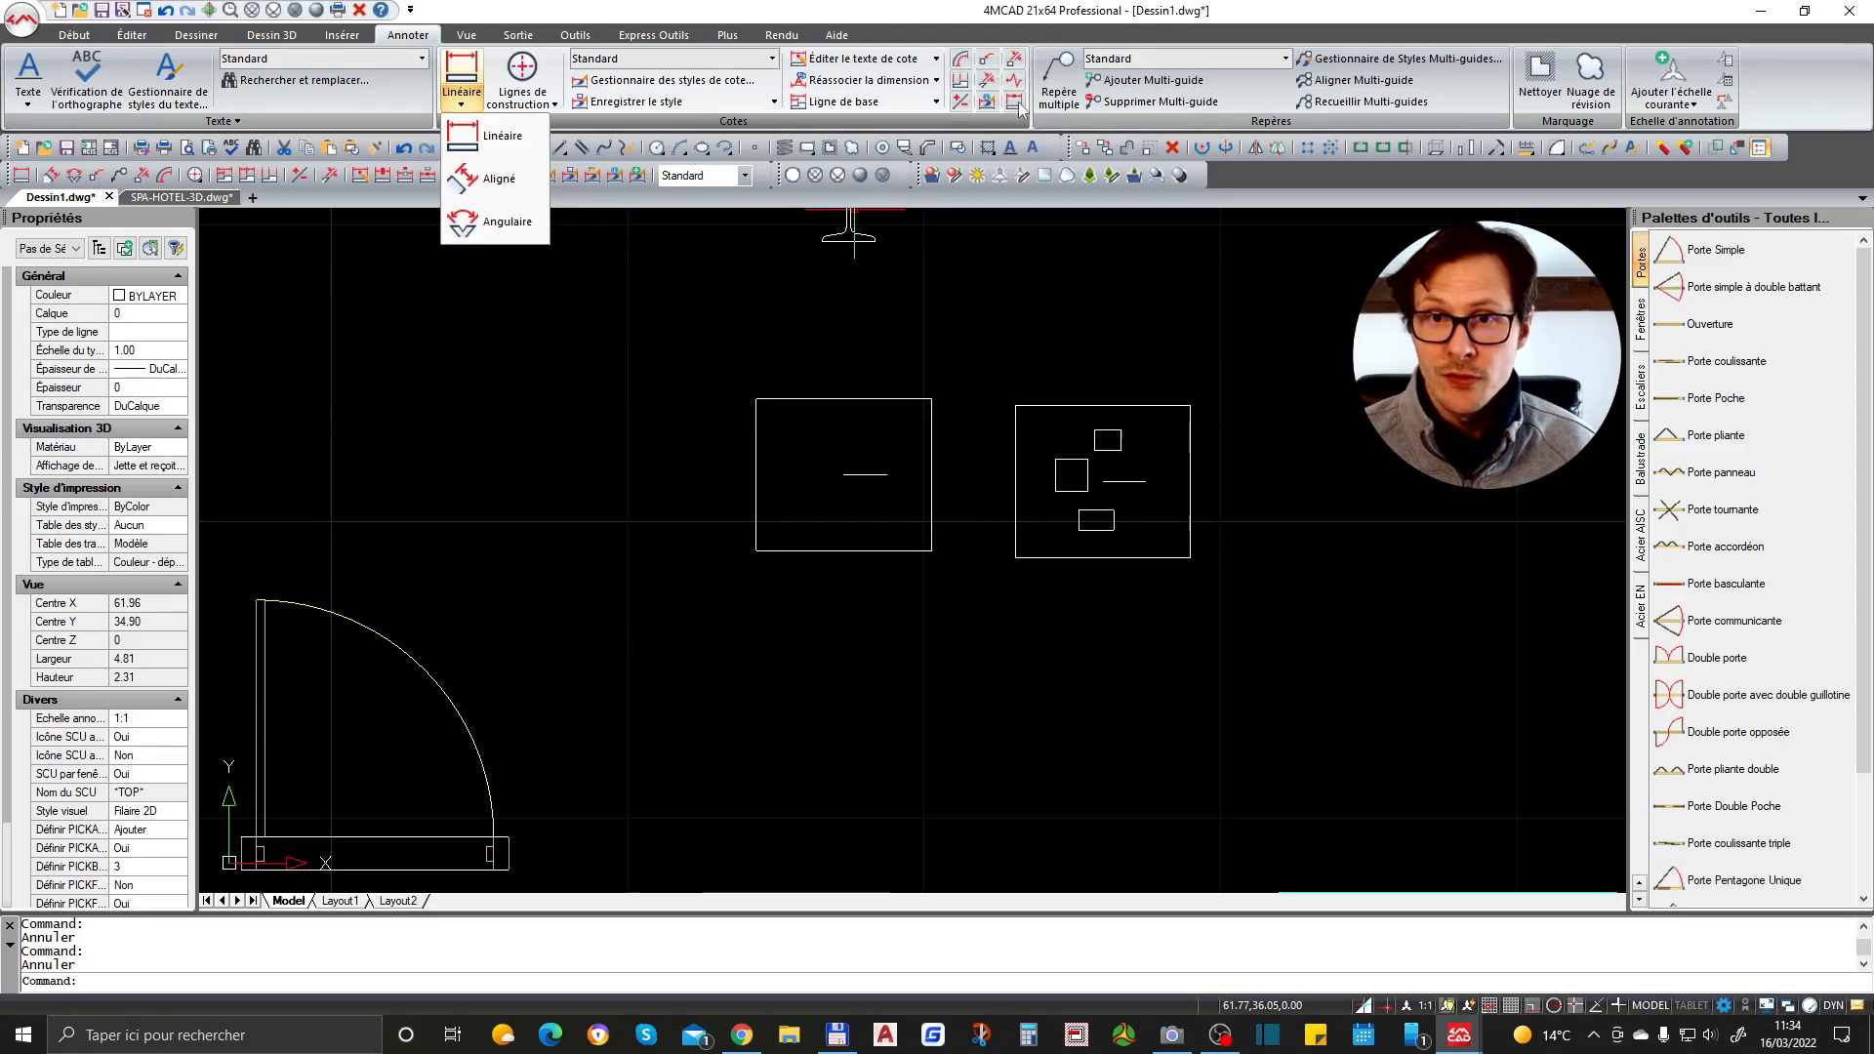
click(509, 40)
click(574, 35)
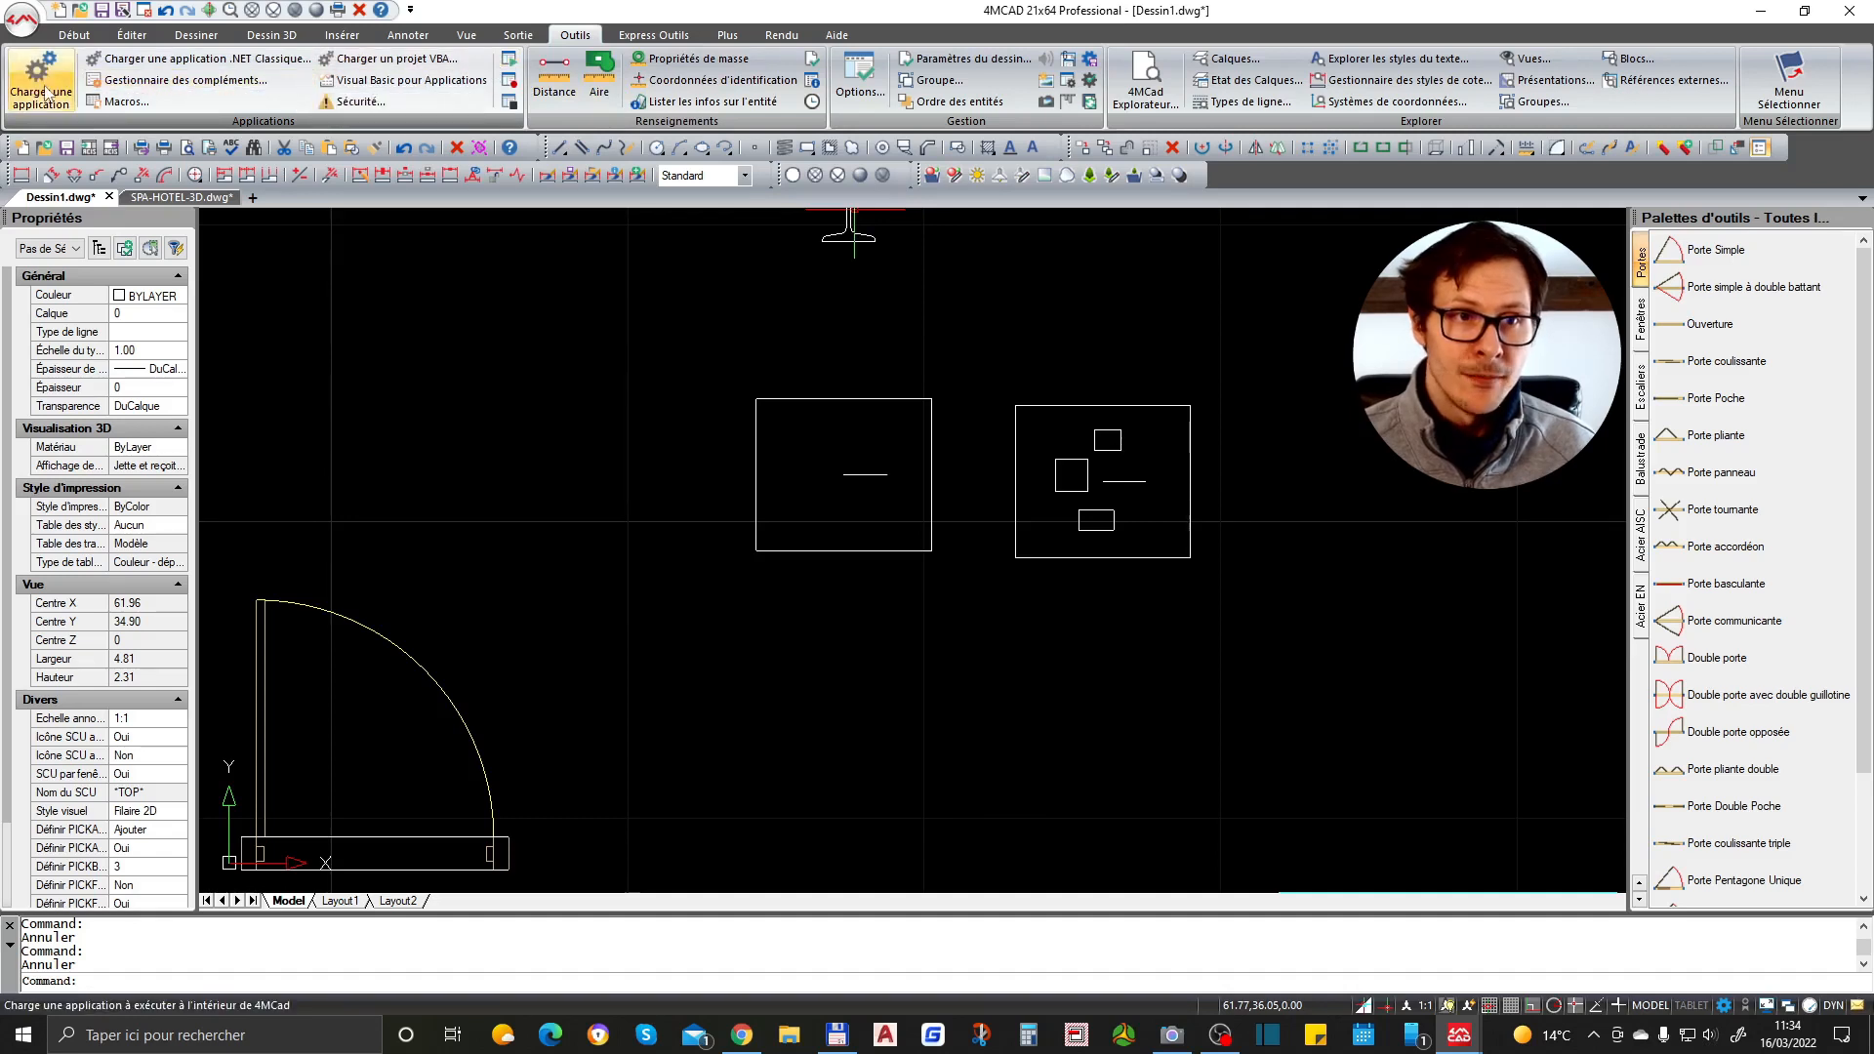
- Open the Load Application dialog and browse for an application file to add, then cancel
click(169, 82)
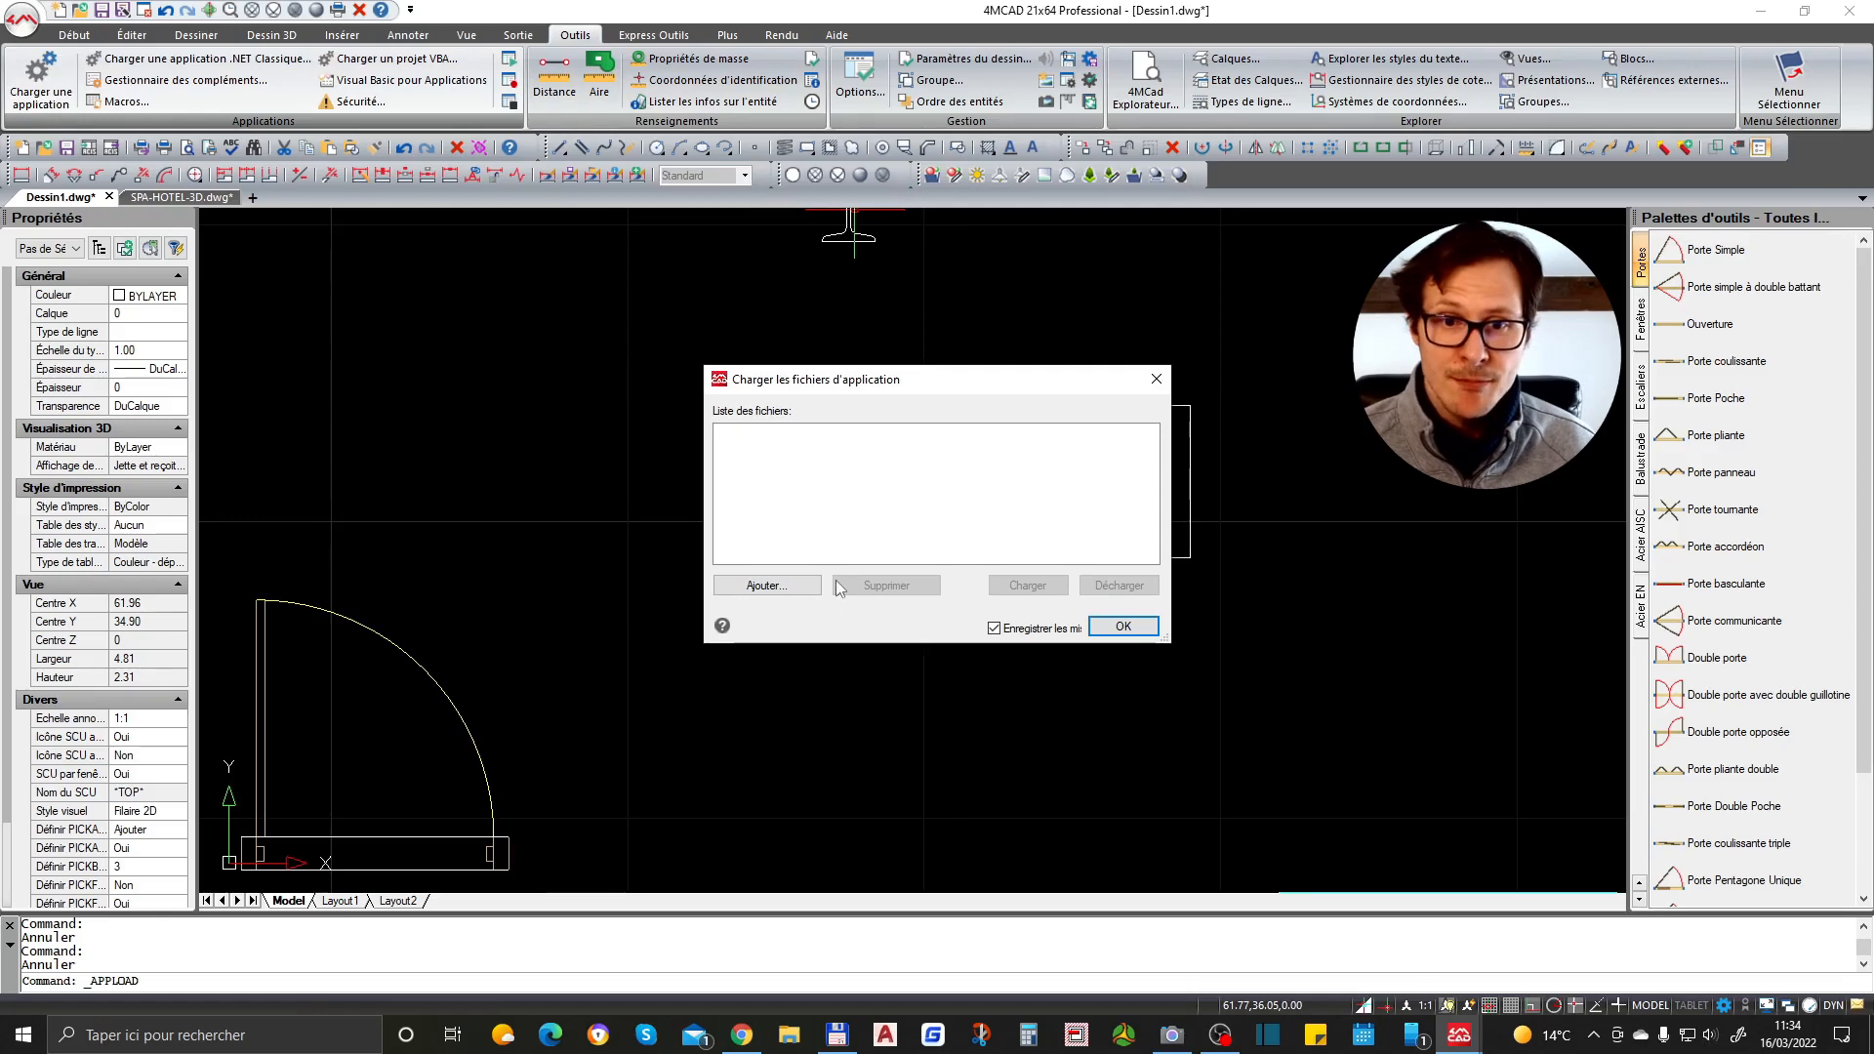
click(766, 585)
click(867, 323)
click(864, 329)
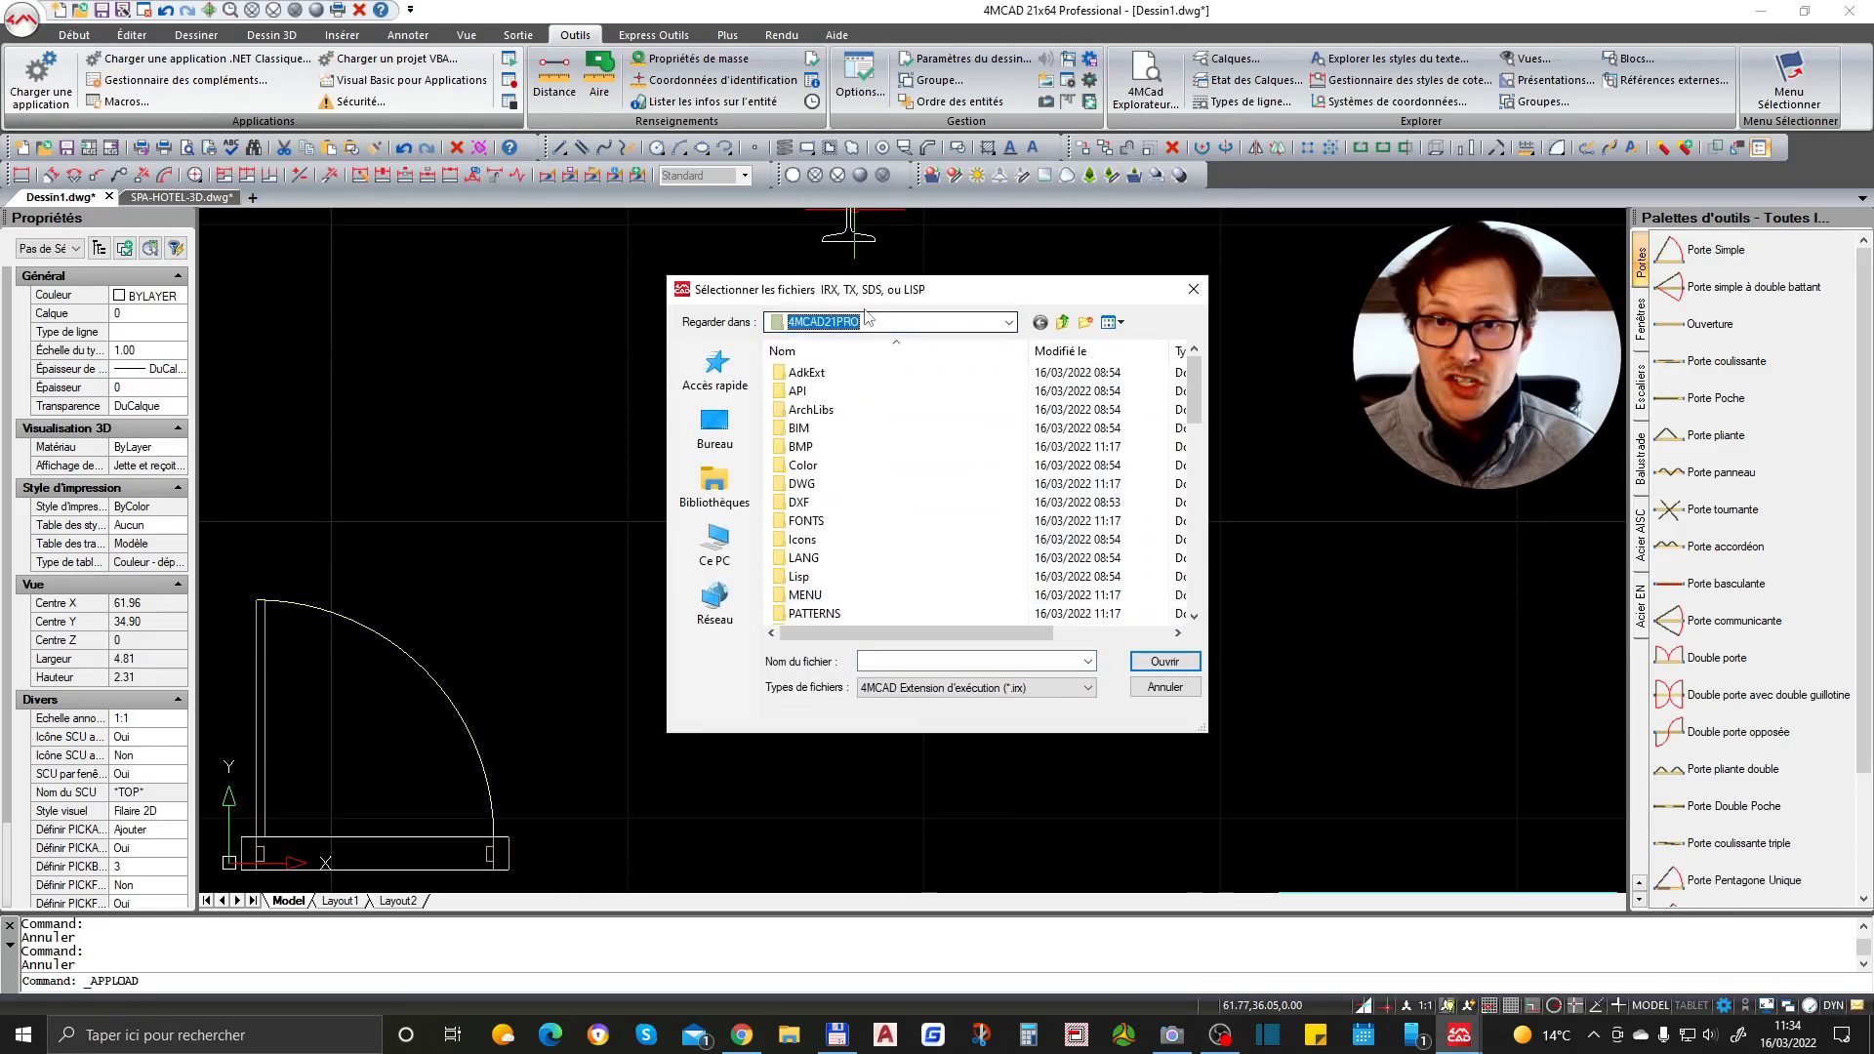
key(Escape)
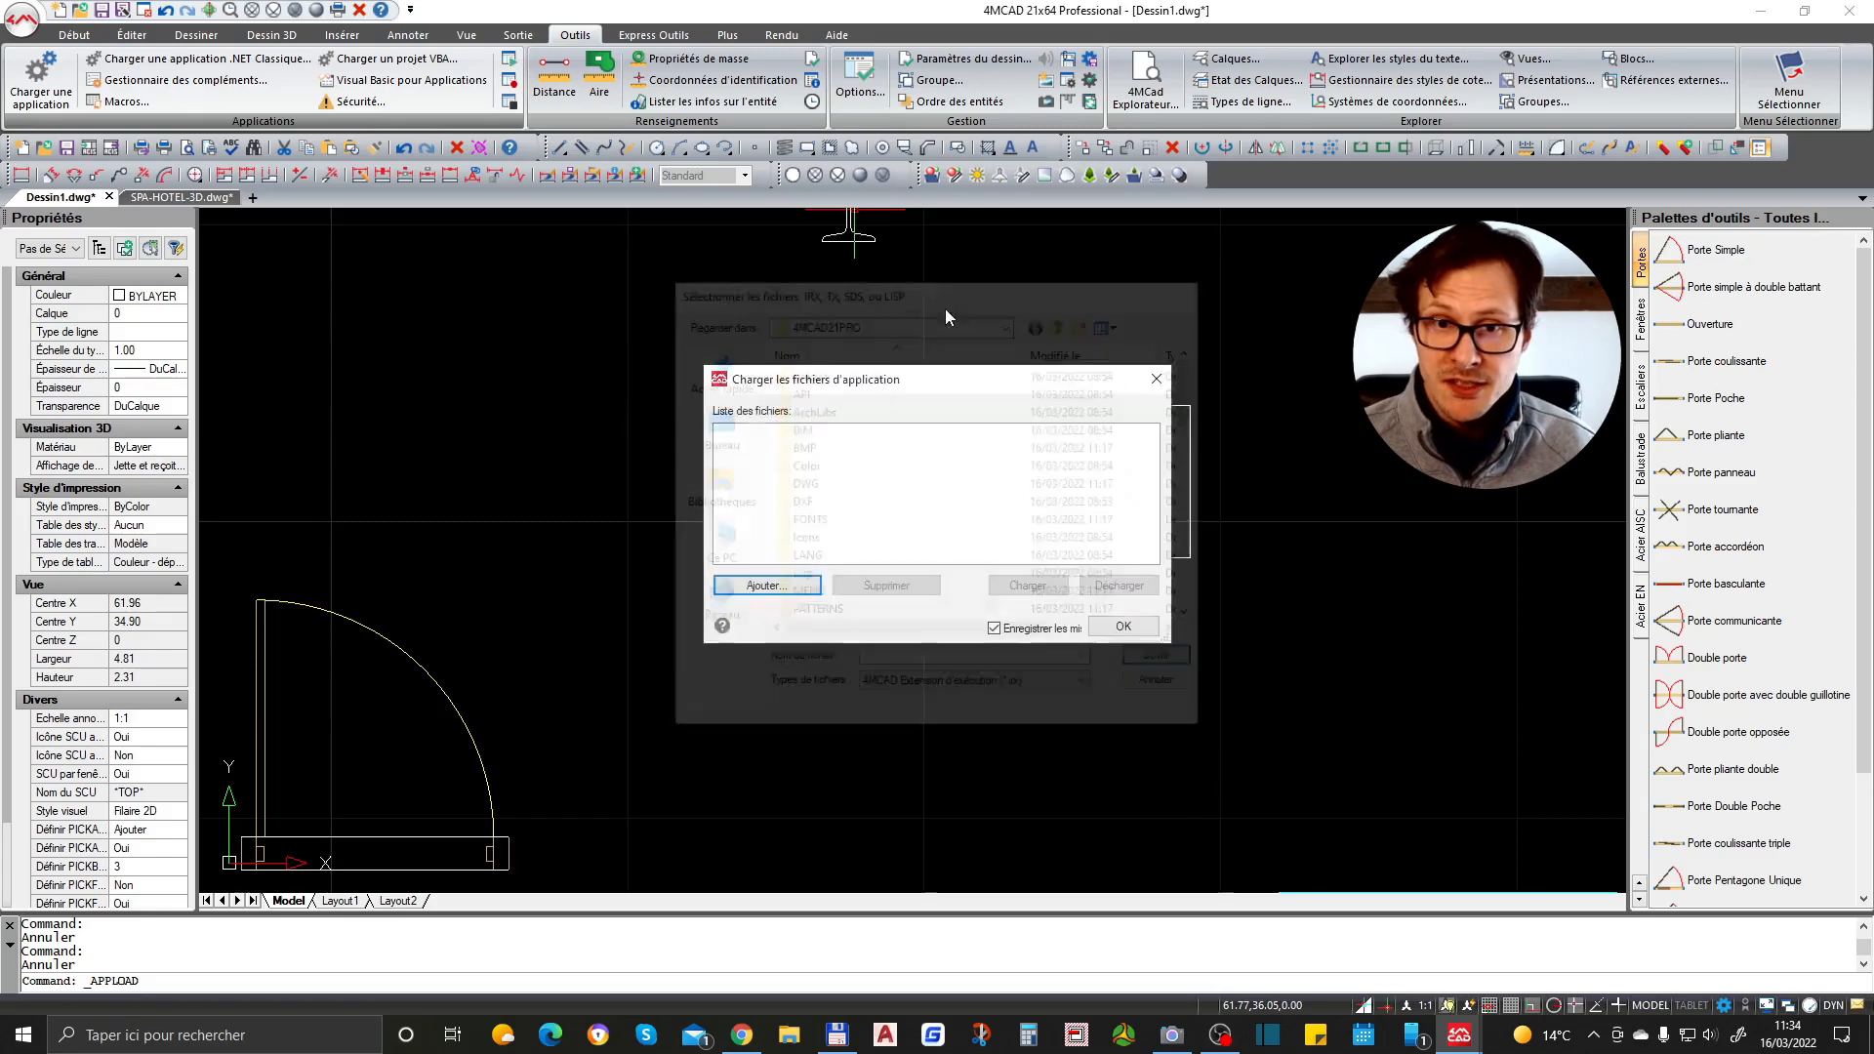
- Reopen the Load Application dialog with the APPLOAD command, browse the files, and close it
text(app)
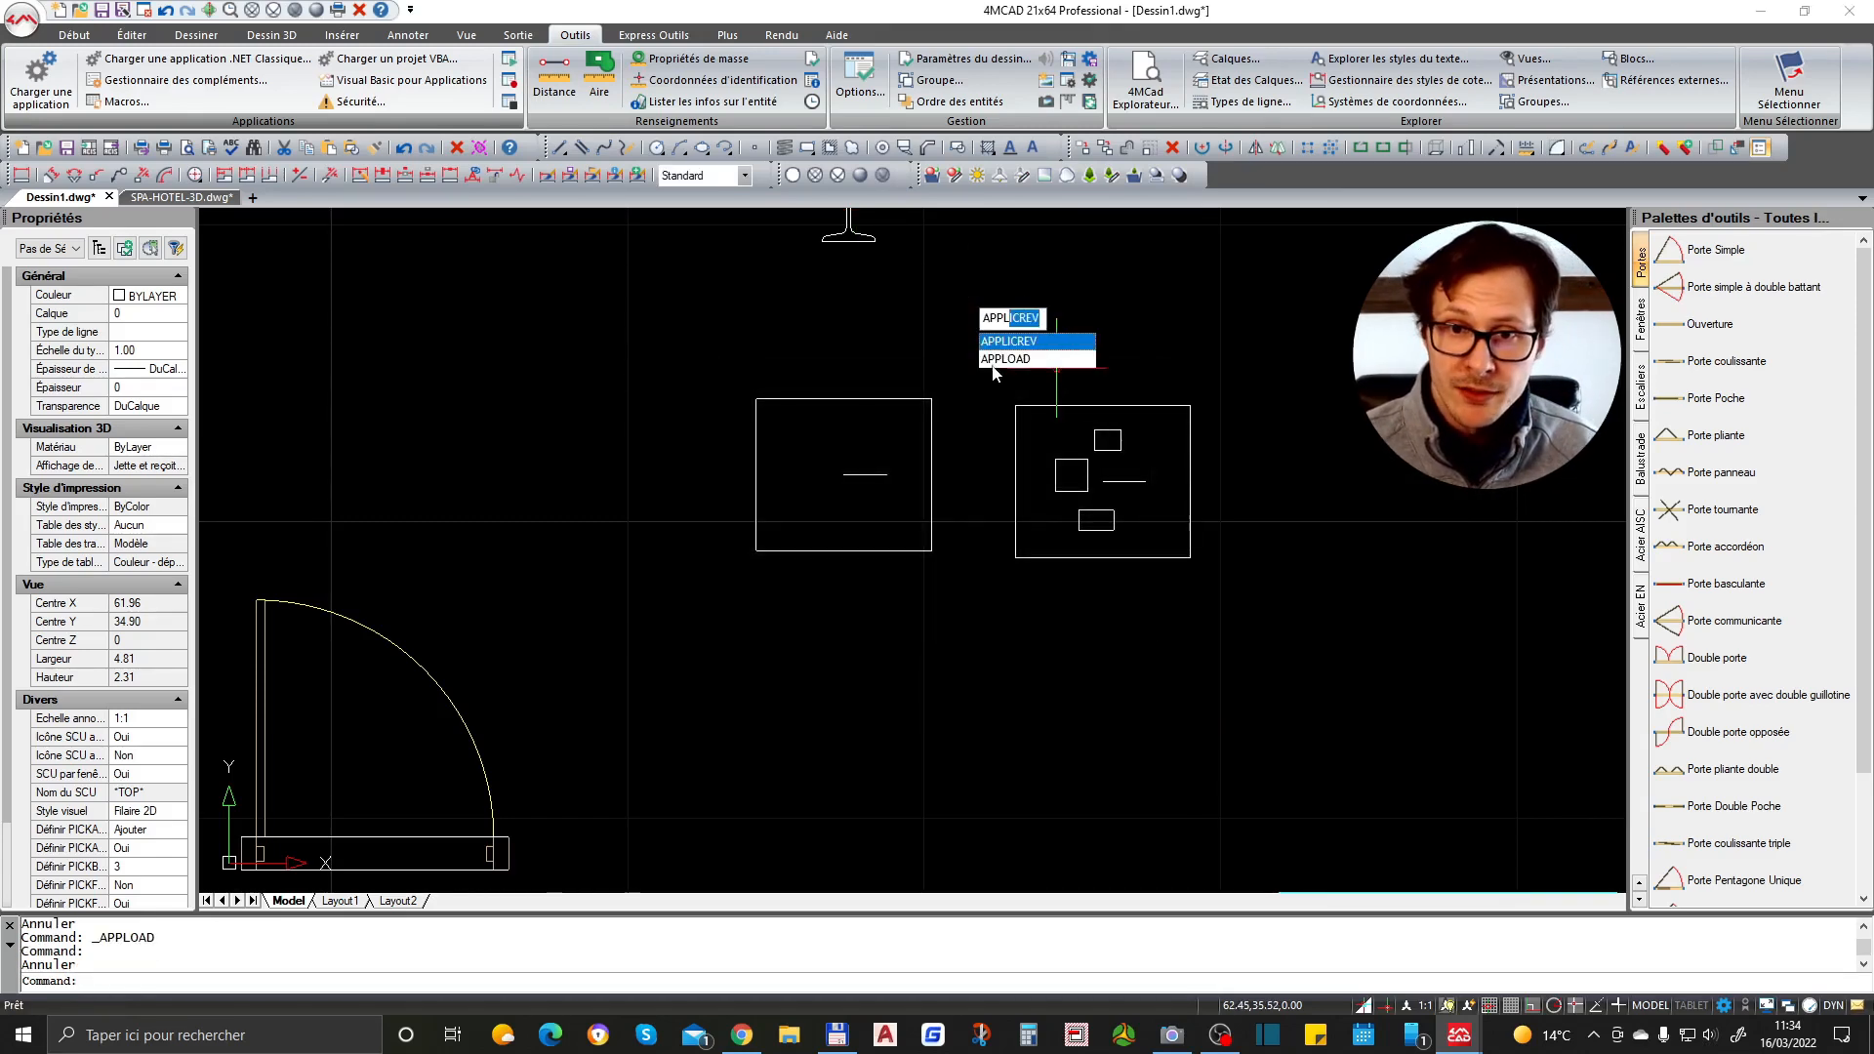
click(1006, 362)
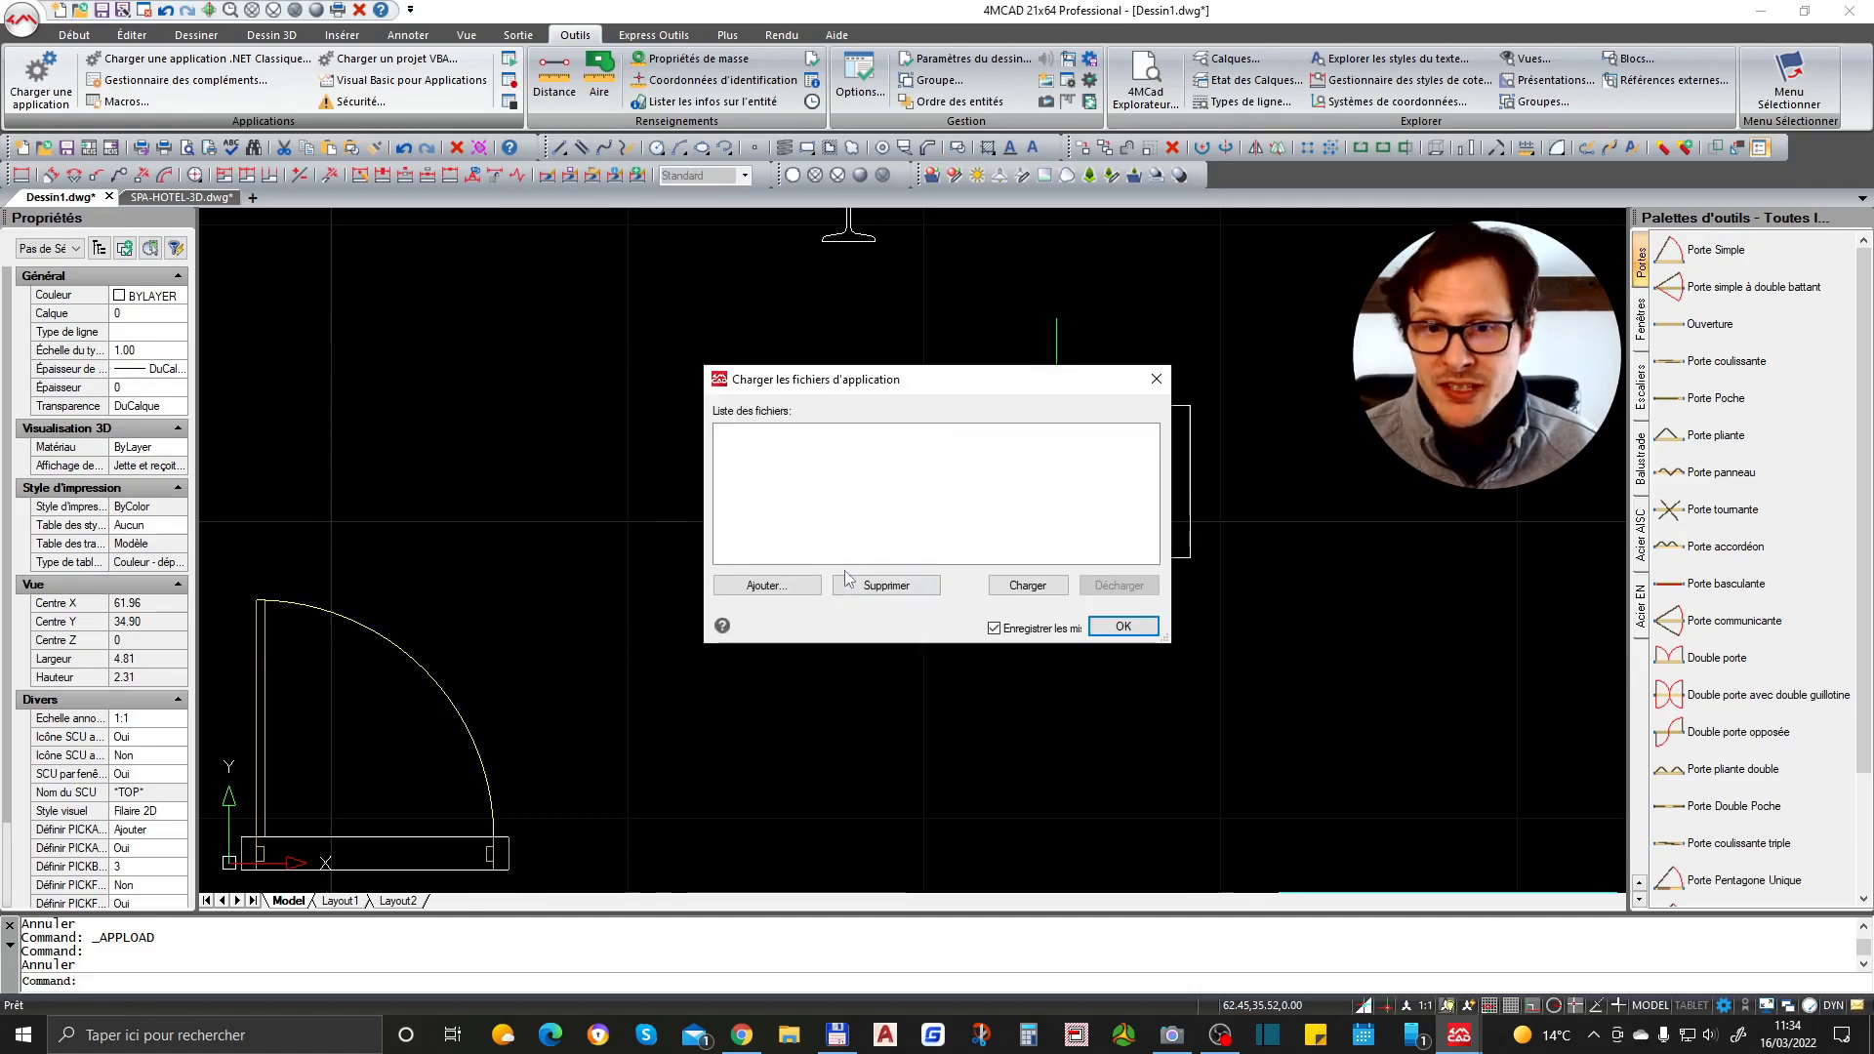
click(764, 586)
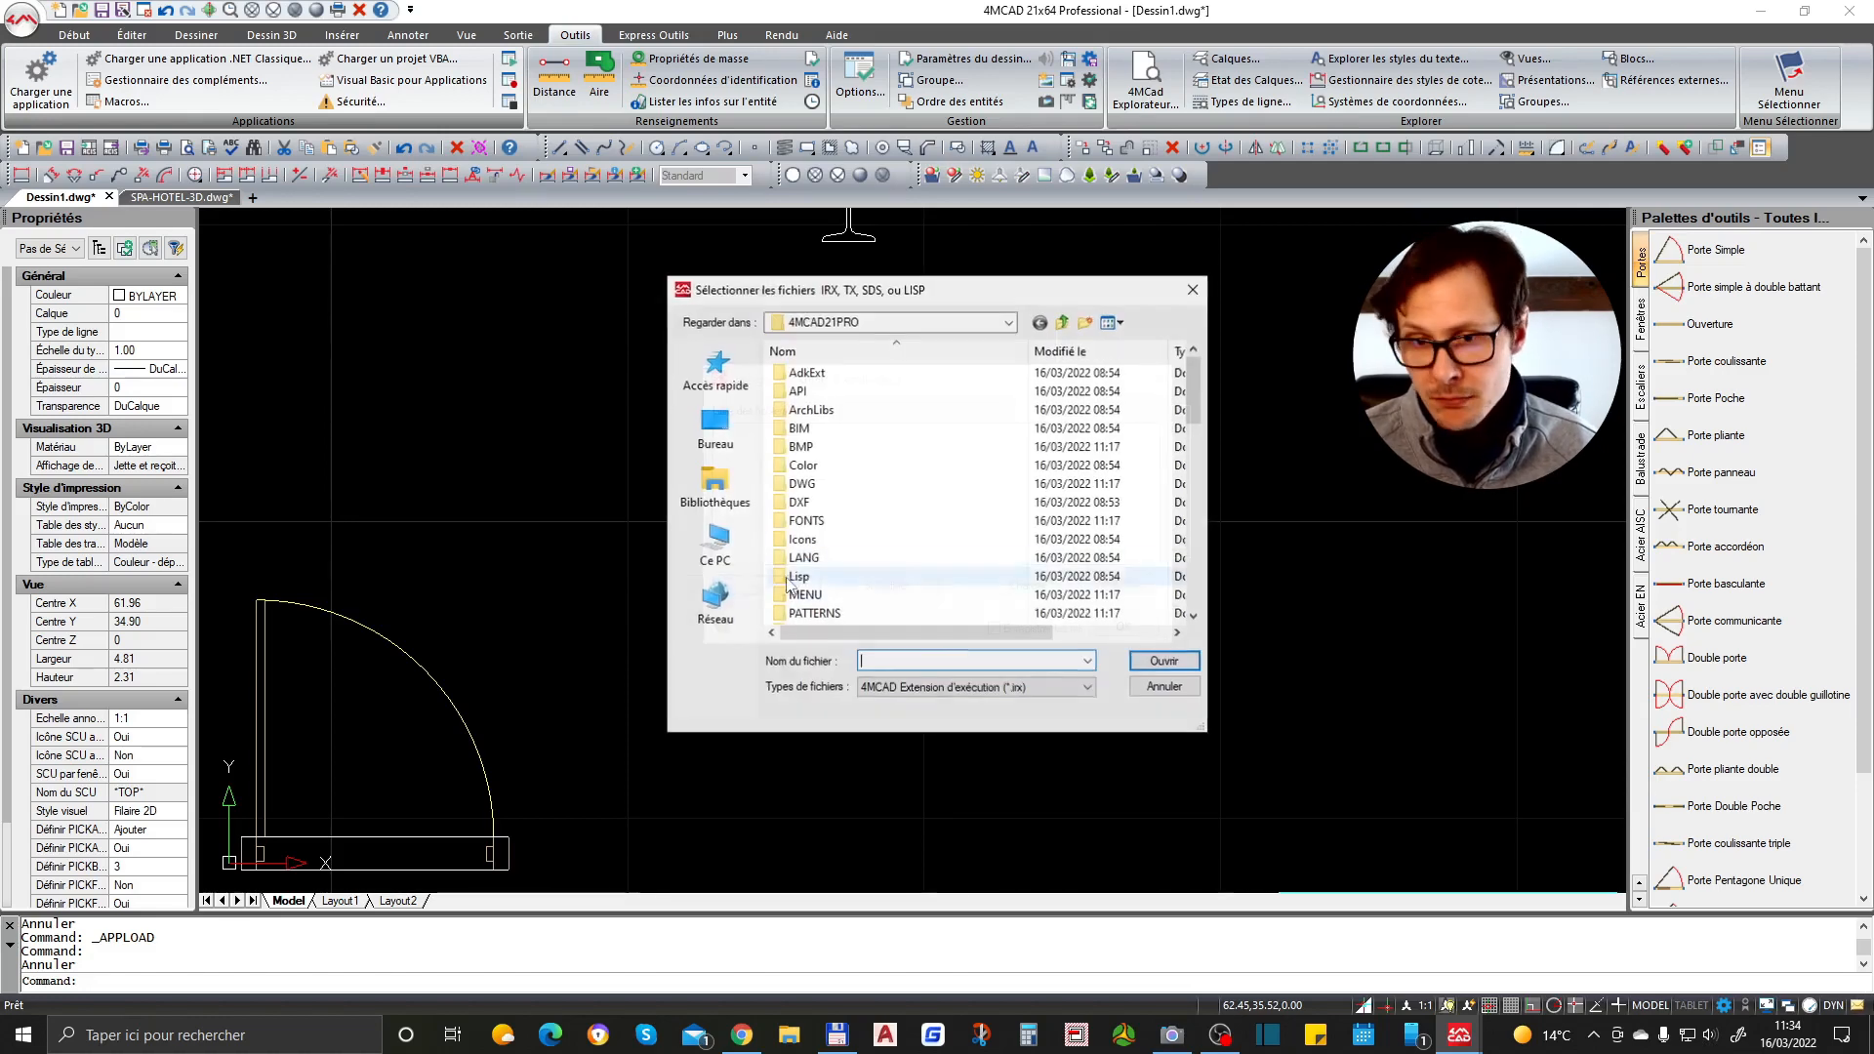
scroll(846, 546, down, 5)
key(Escape)
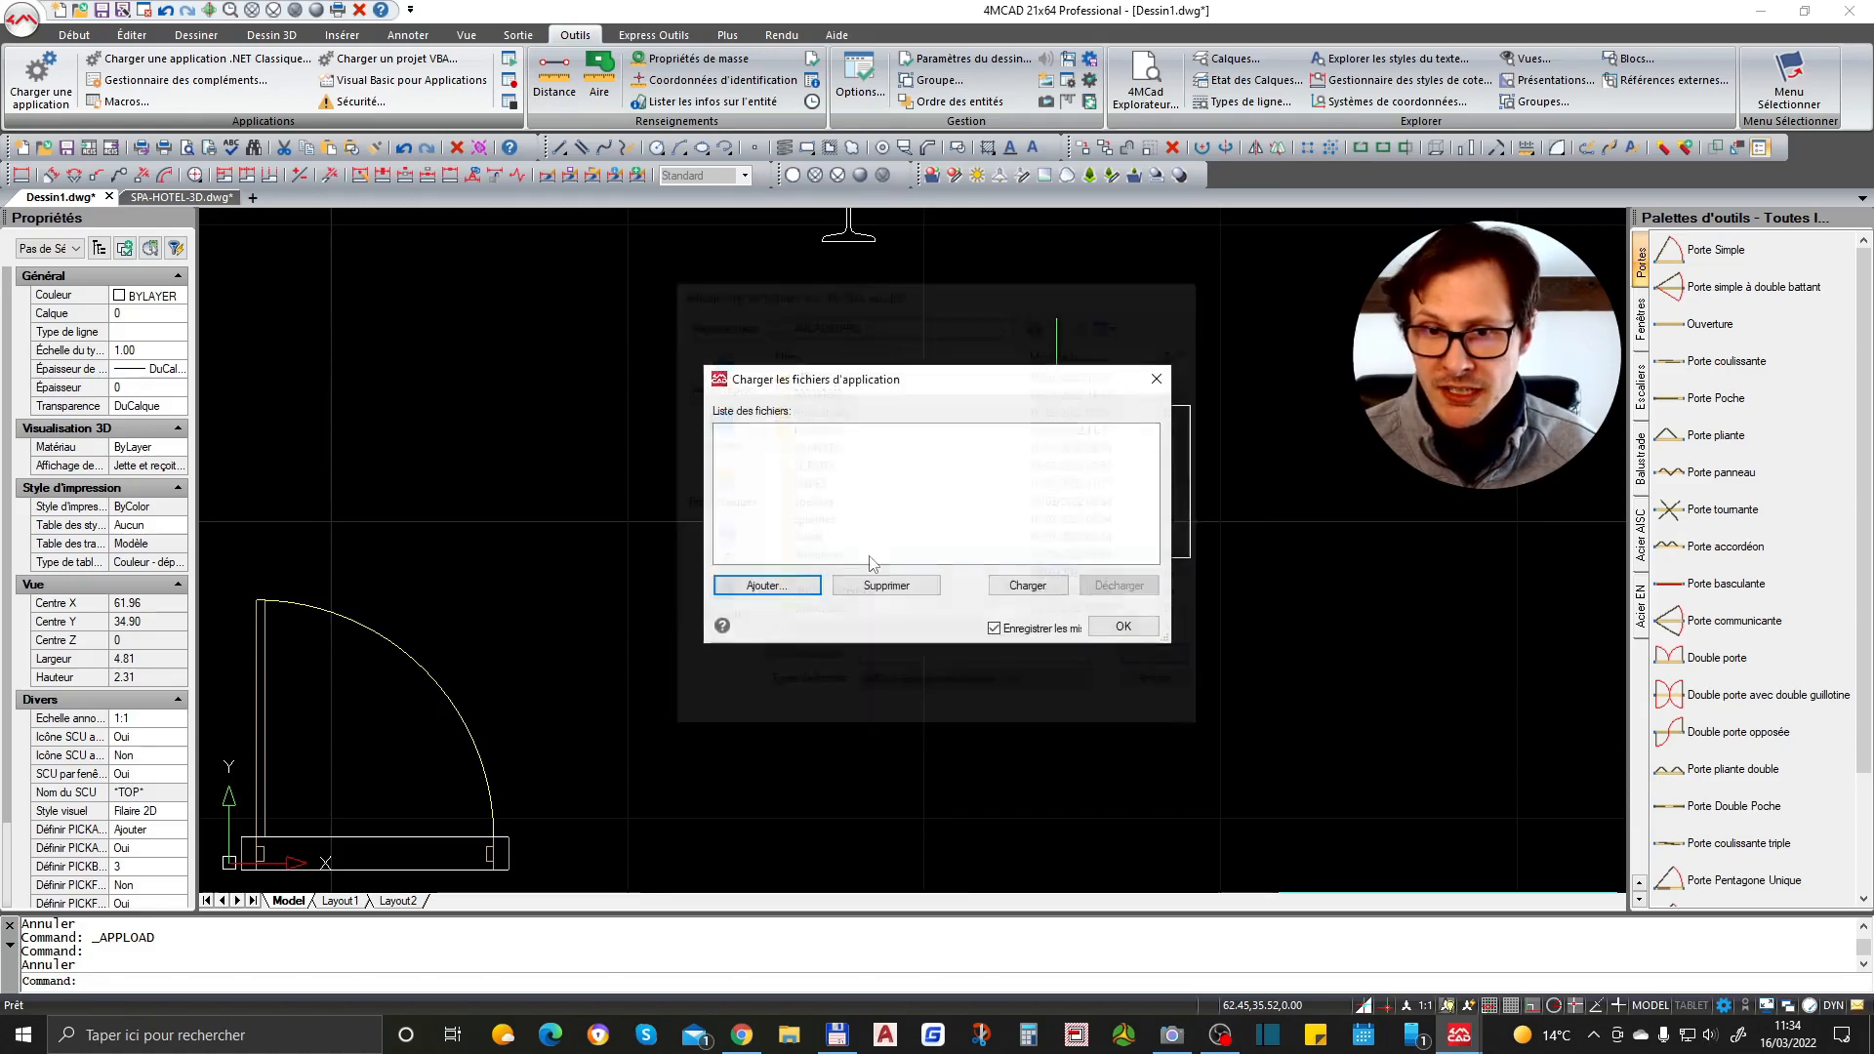
click(1113, 626)
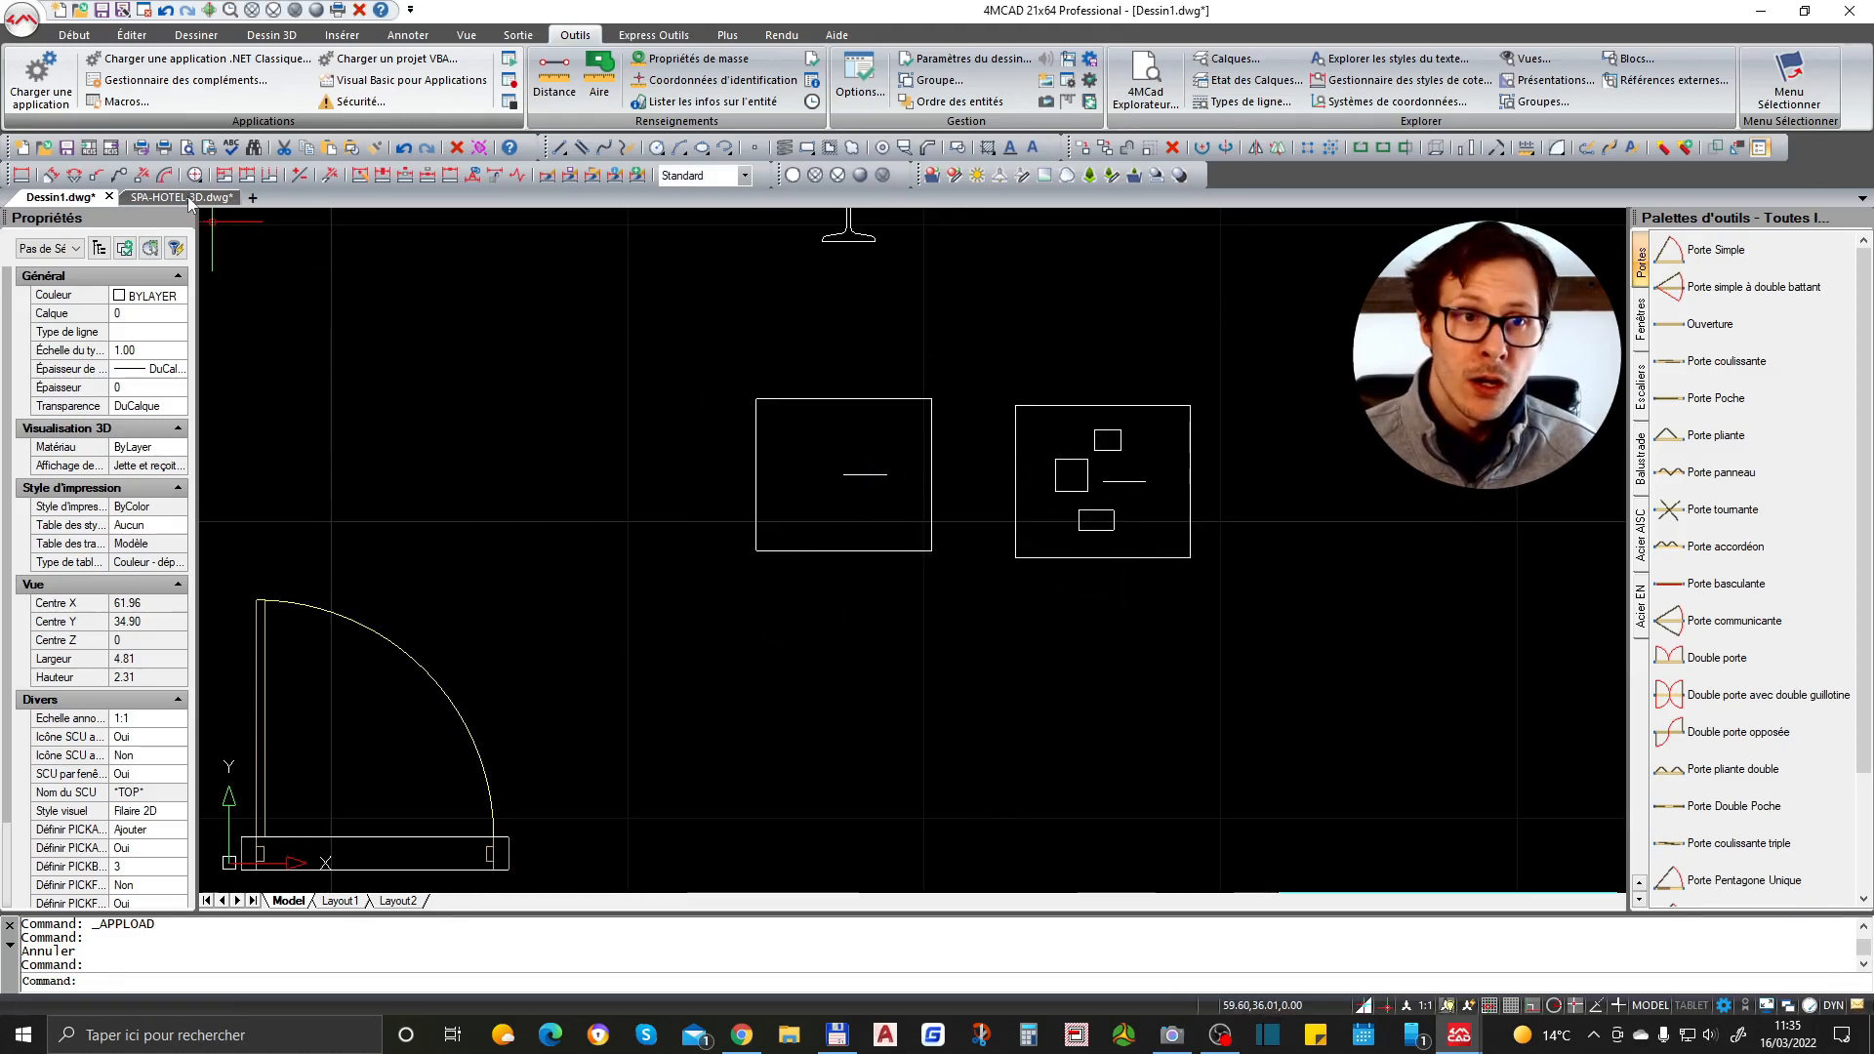
- Switch to the SPA-HOTEL-3D drawing and review the Express Outils, Dessin 3D, Insérer and Éditer ribbon tabs
click(171, 196)
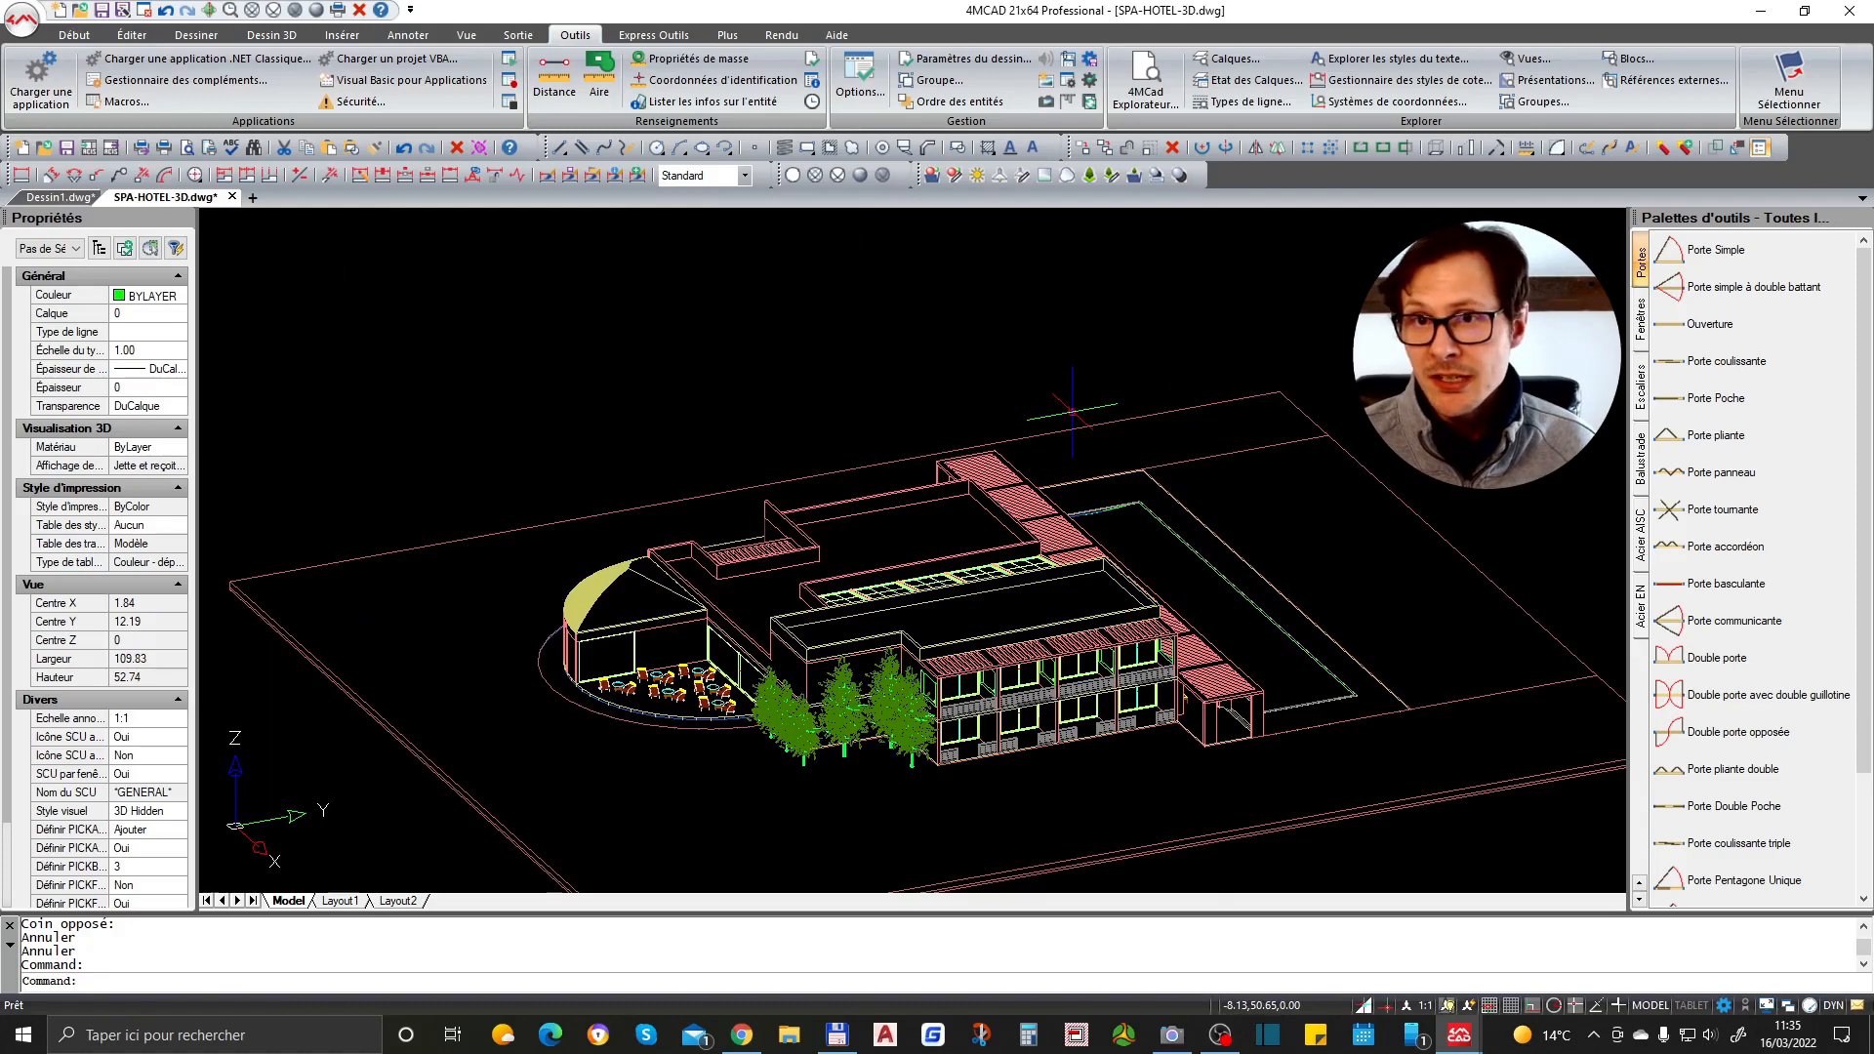
middle_drag(1210, 551, 1235, 498)
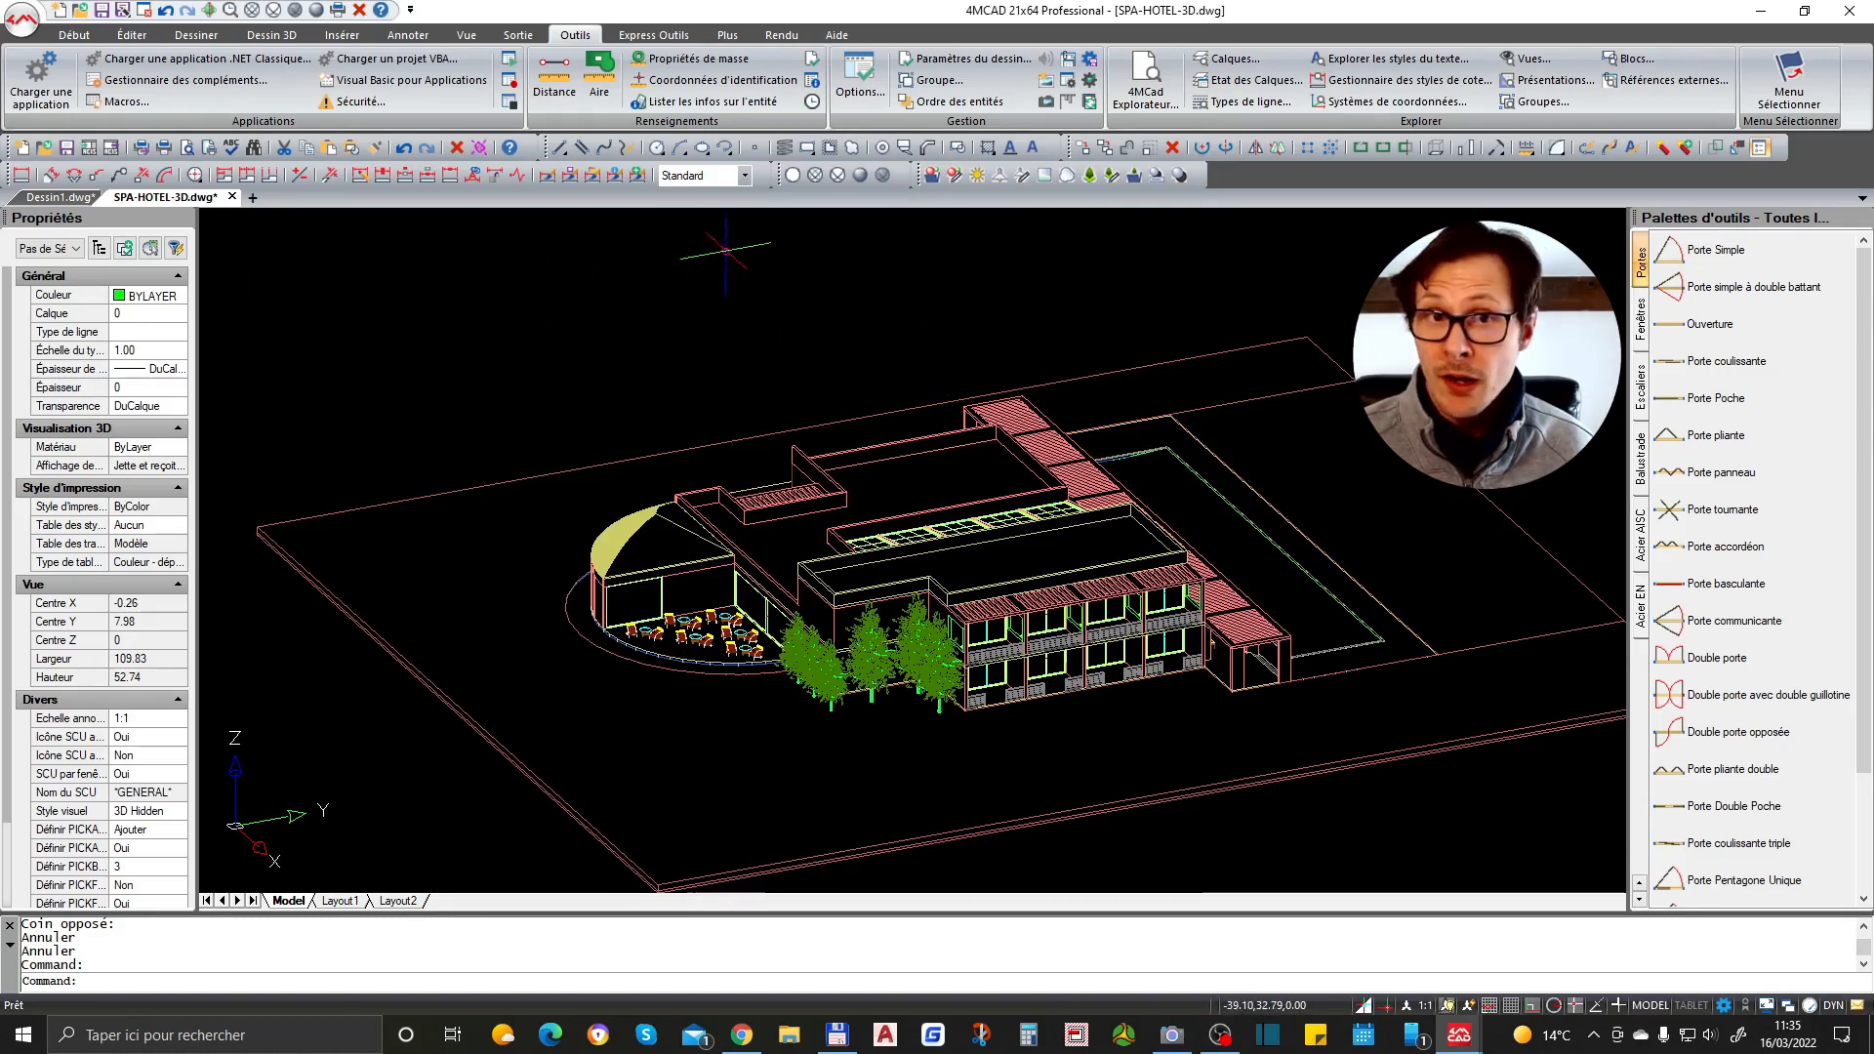
click(674, 36)
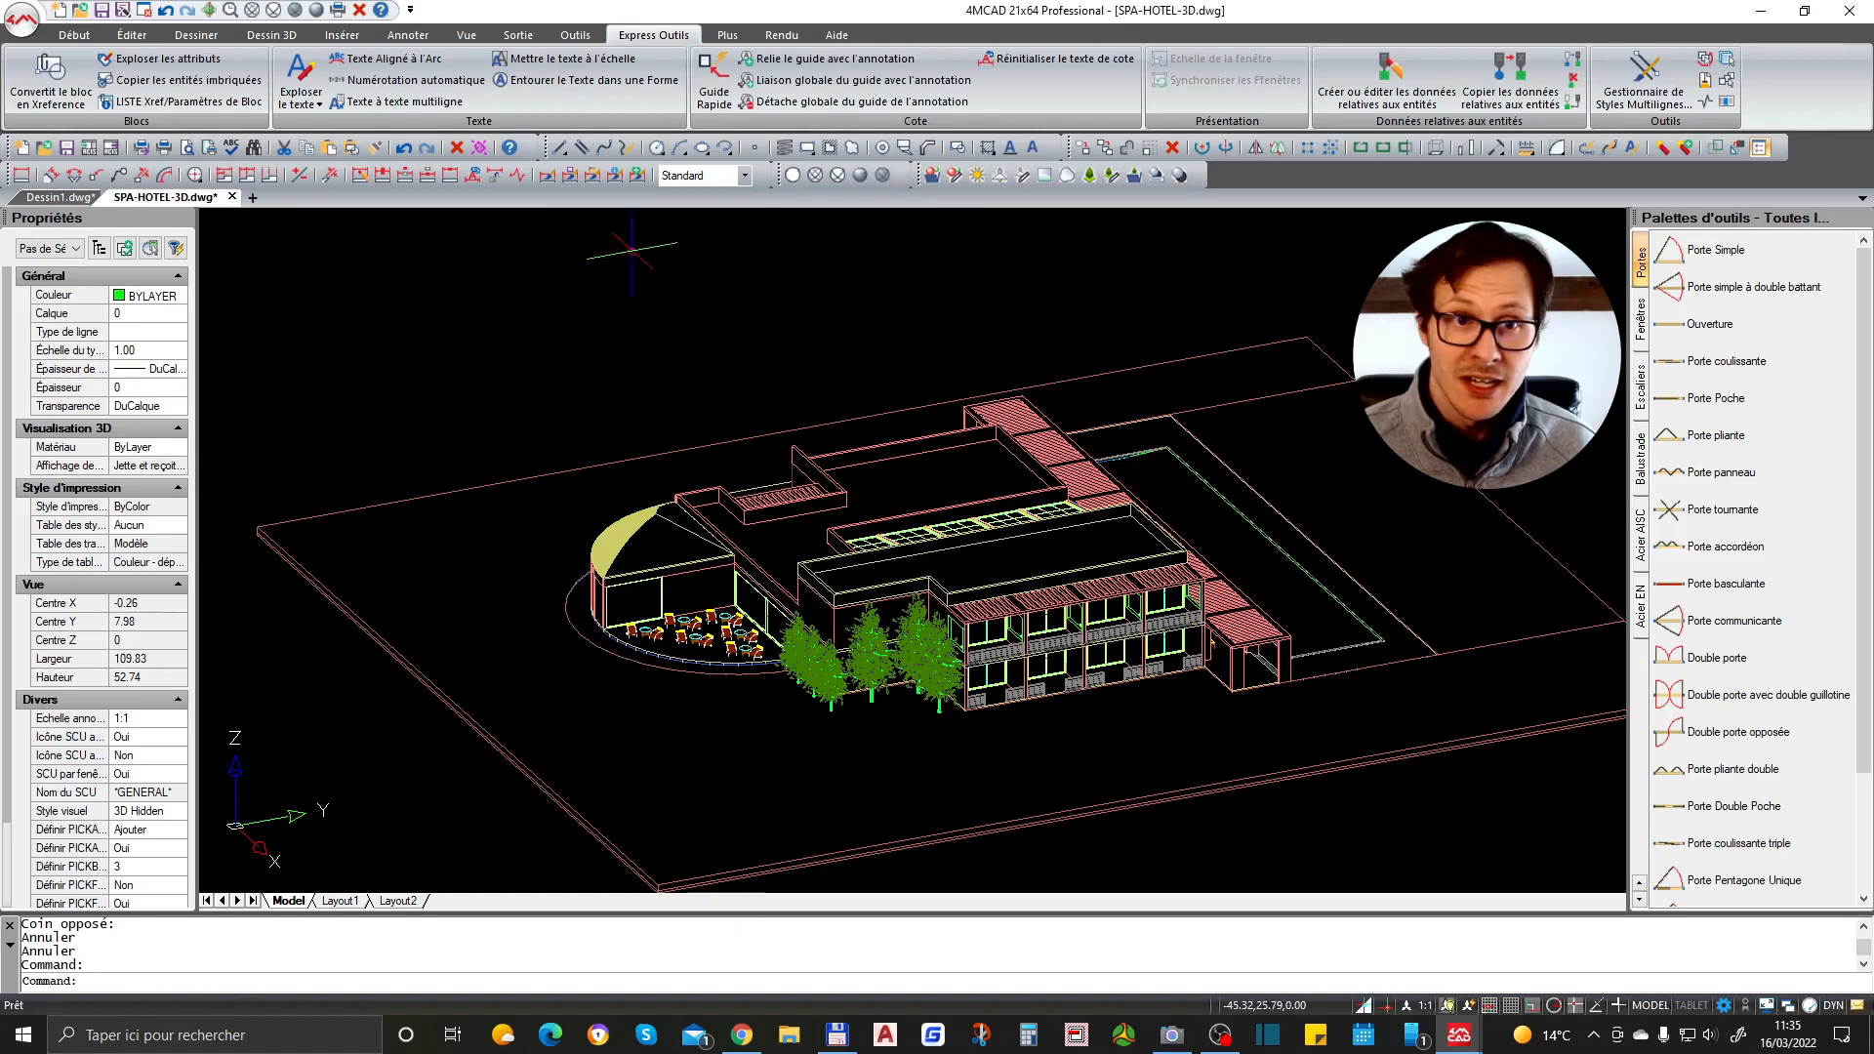
click(92, 37)
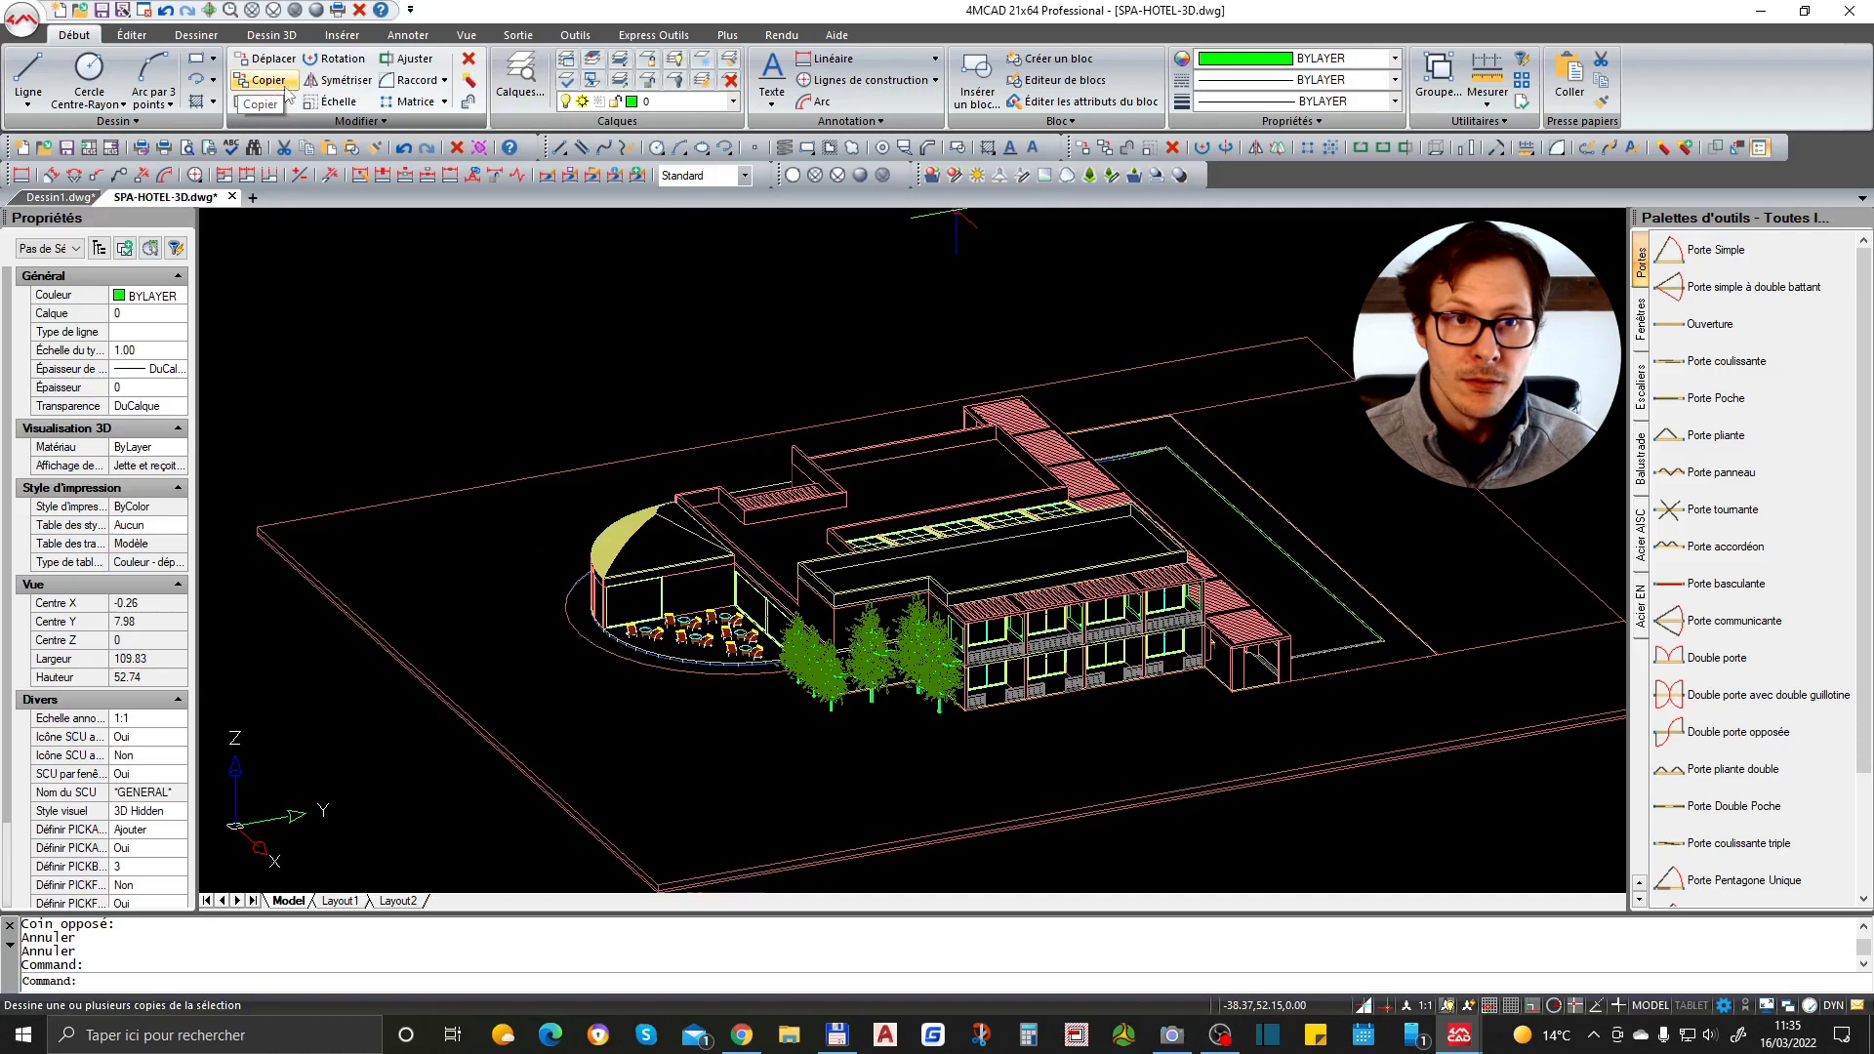
click(283, 37)
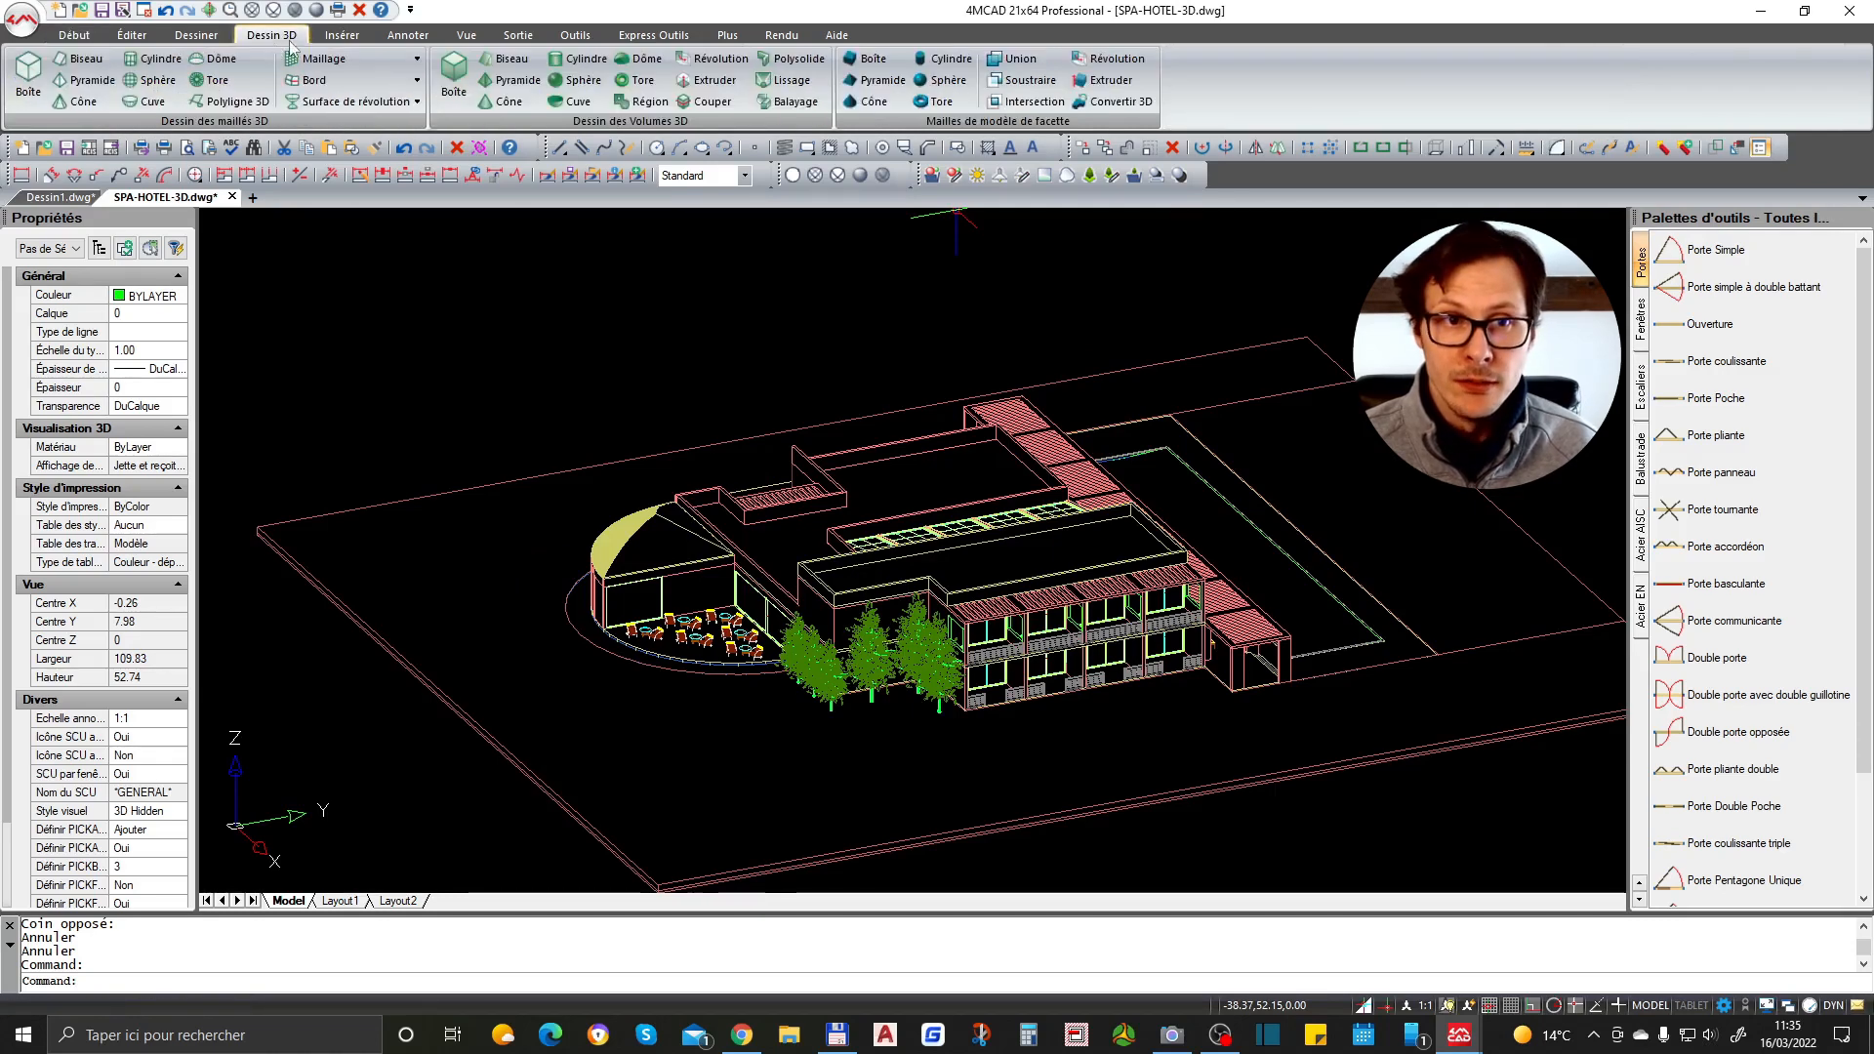
click(329, 36)
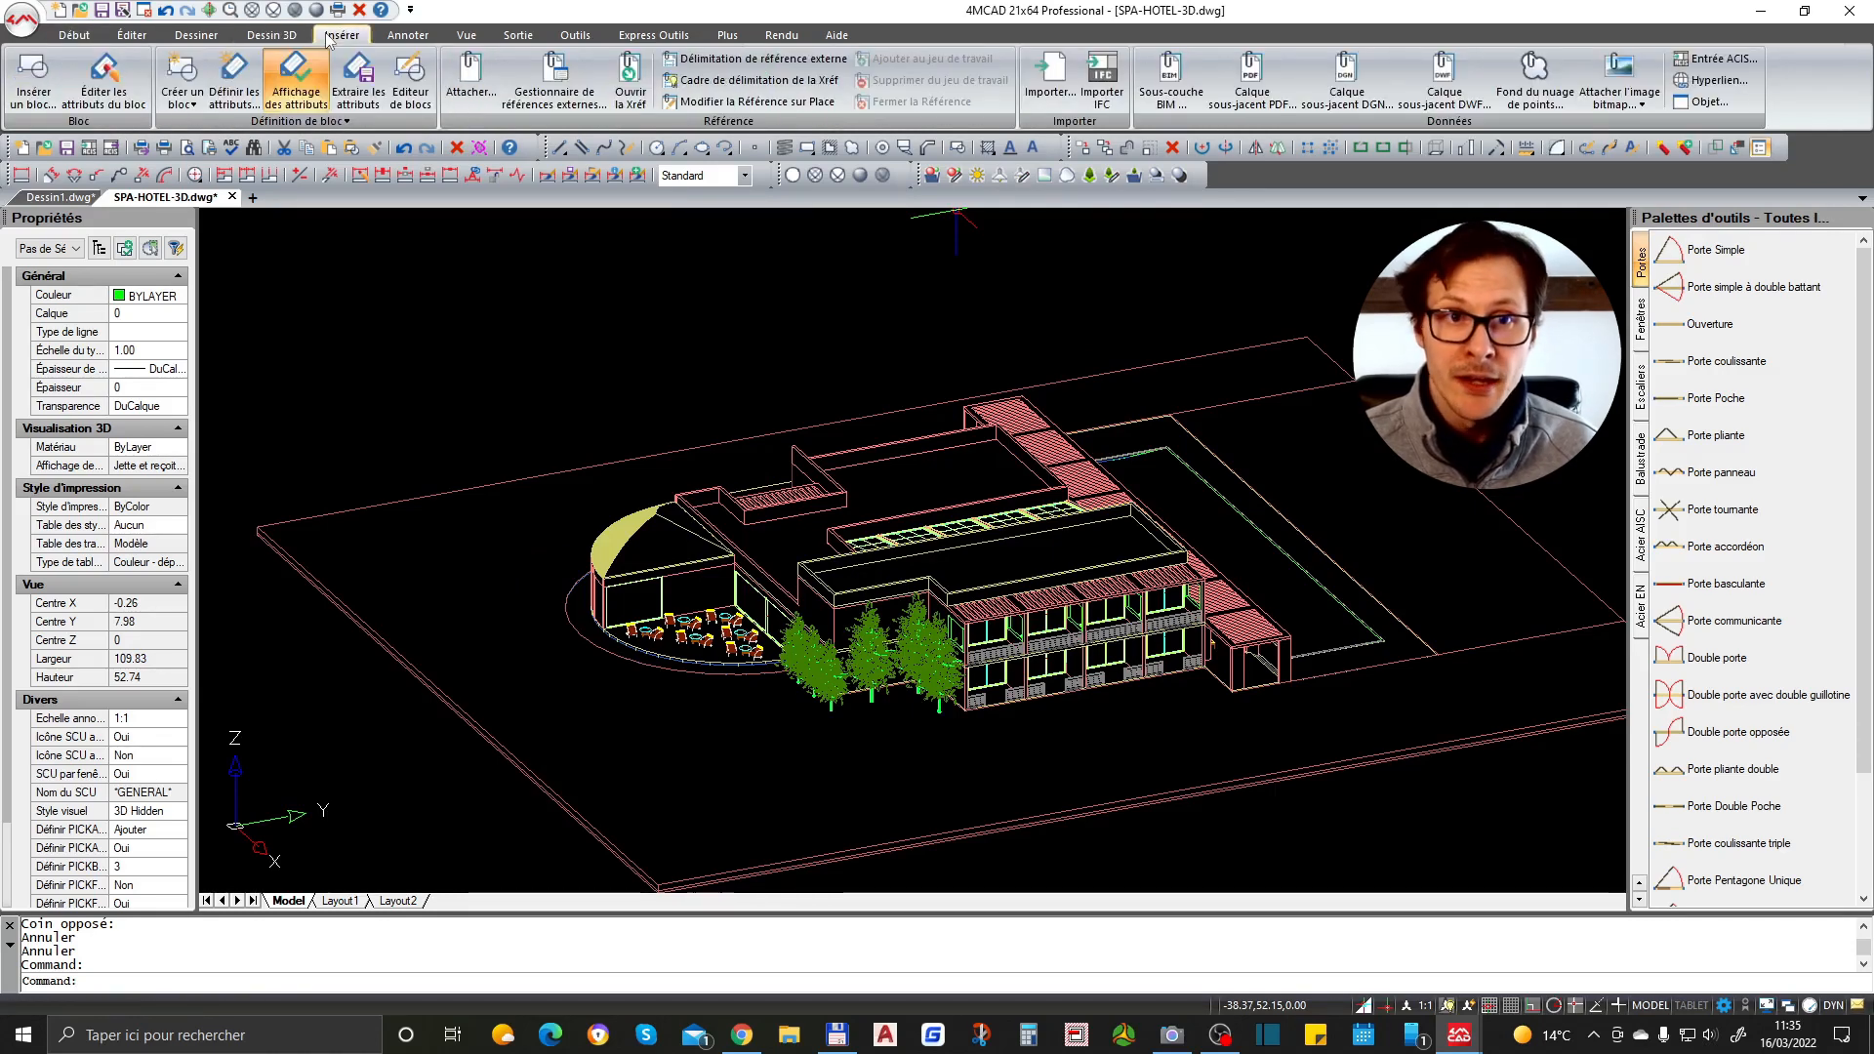
click(131, 35)
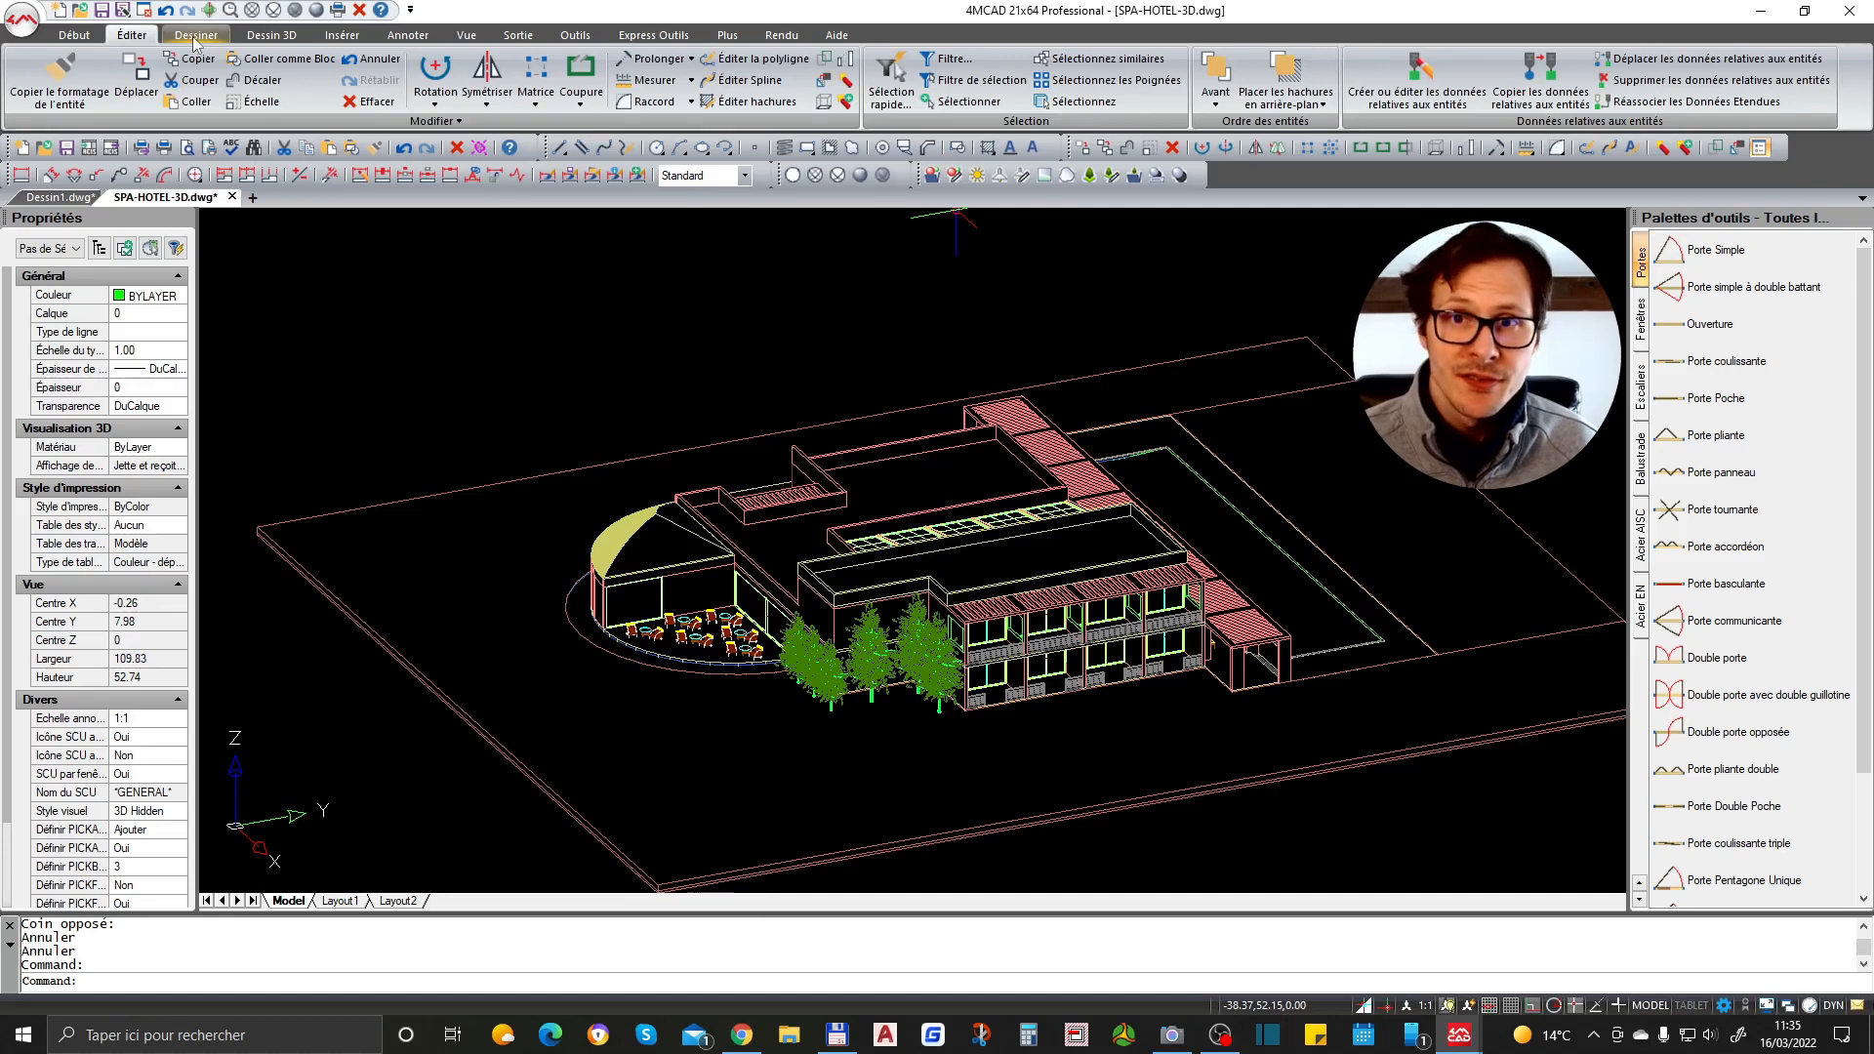
click(70, 36)
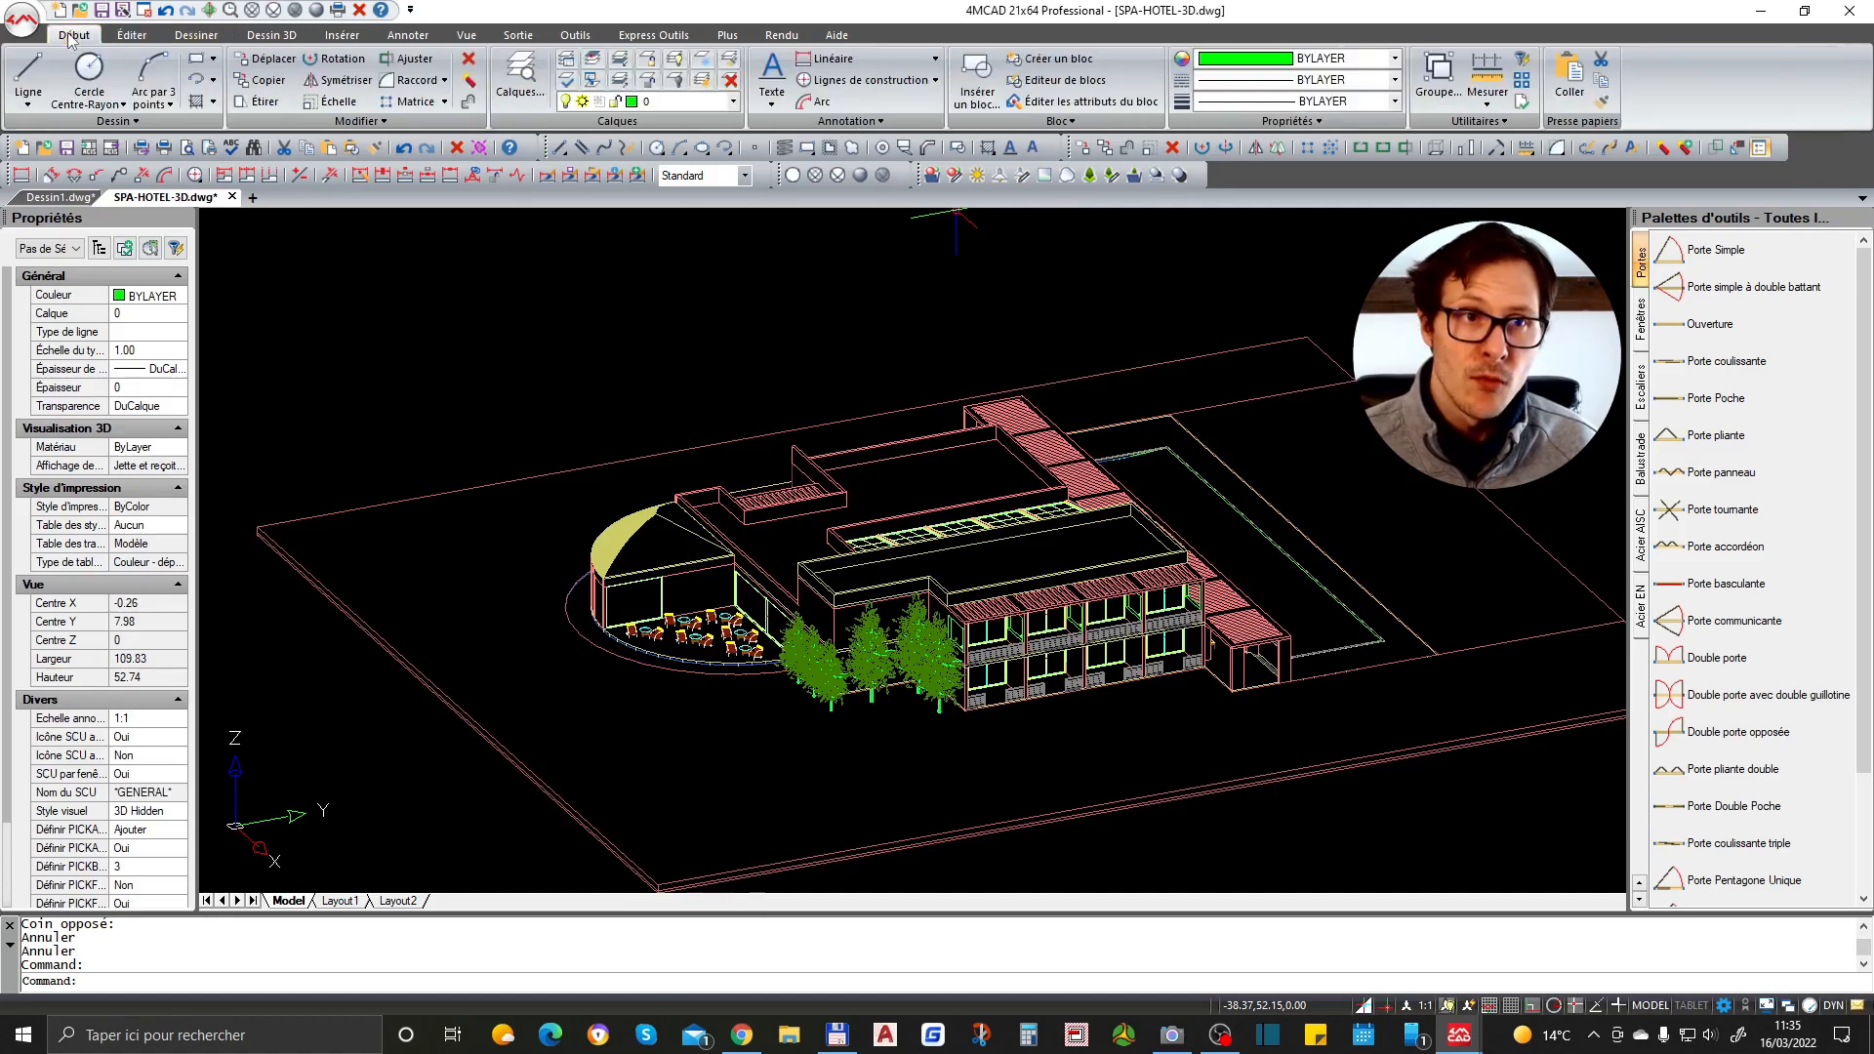